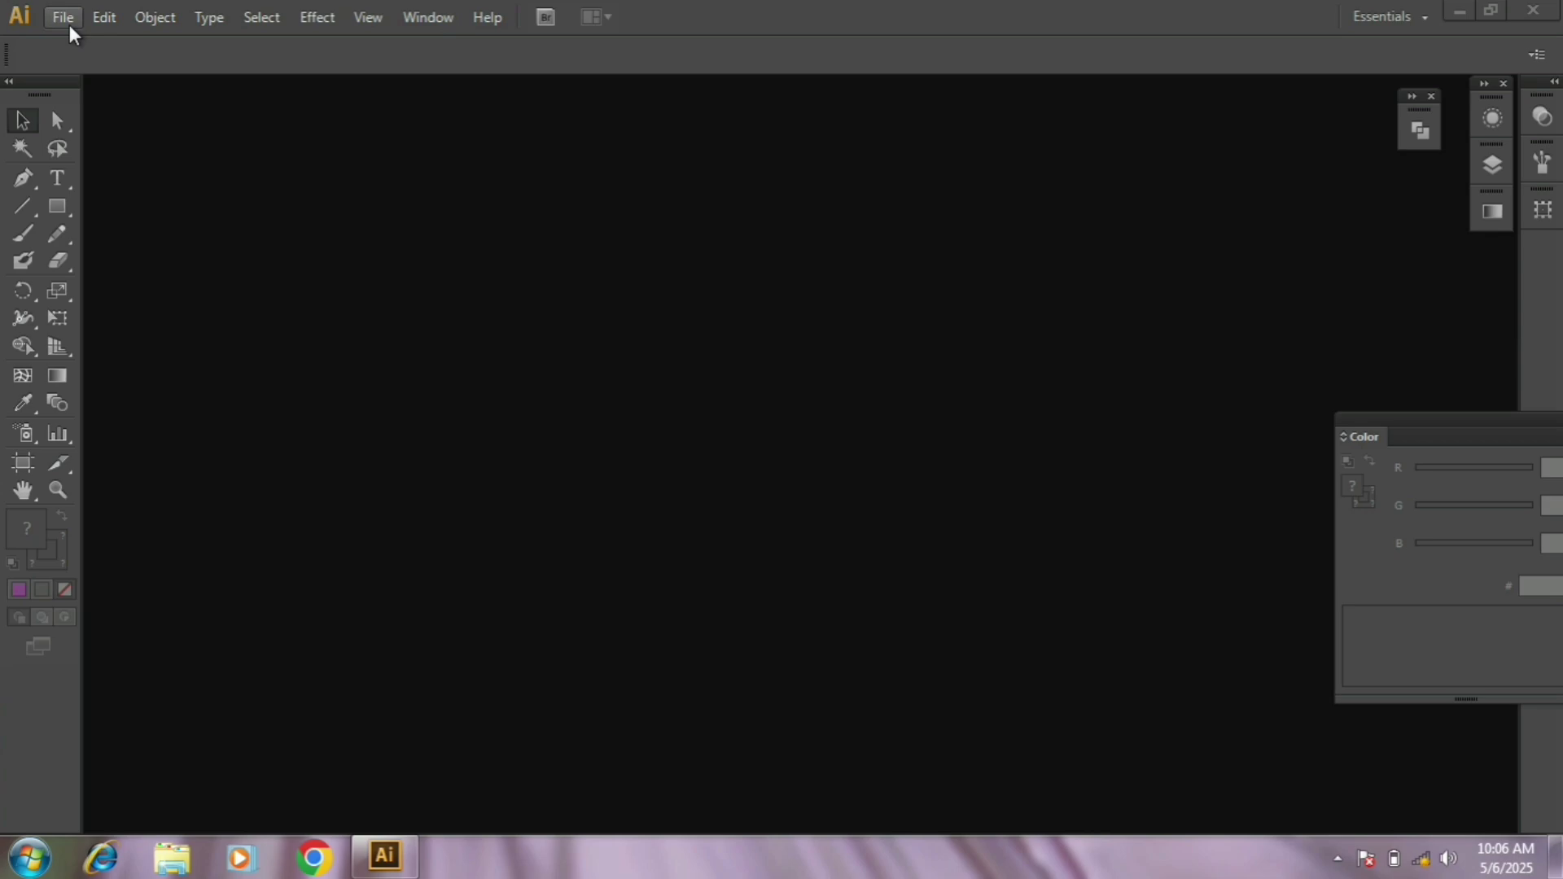
Start a new document and name it "learning point".
left_click(65, 18)
left_click(92, 44)
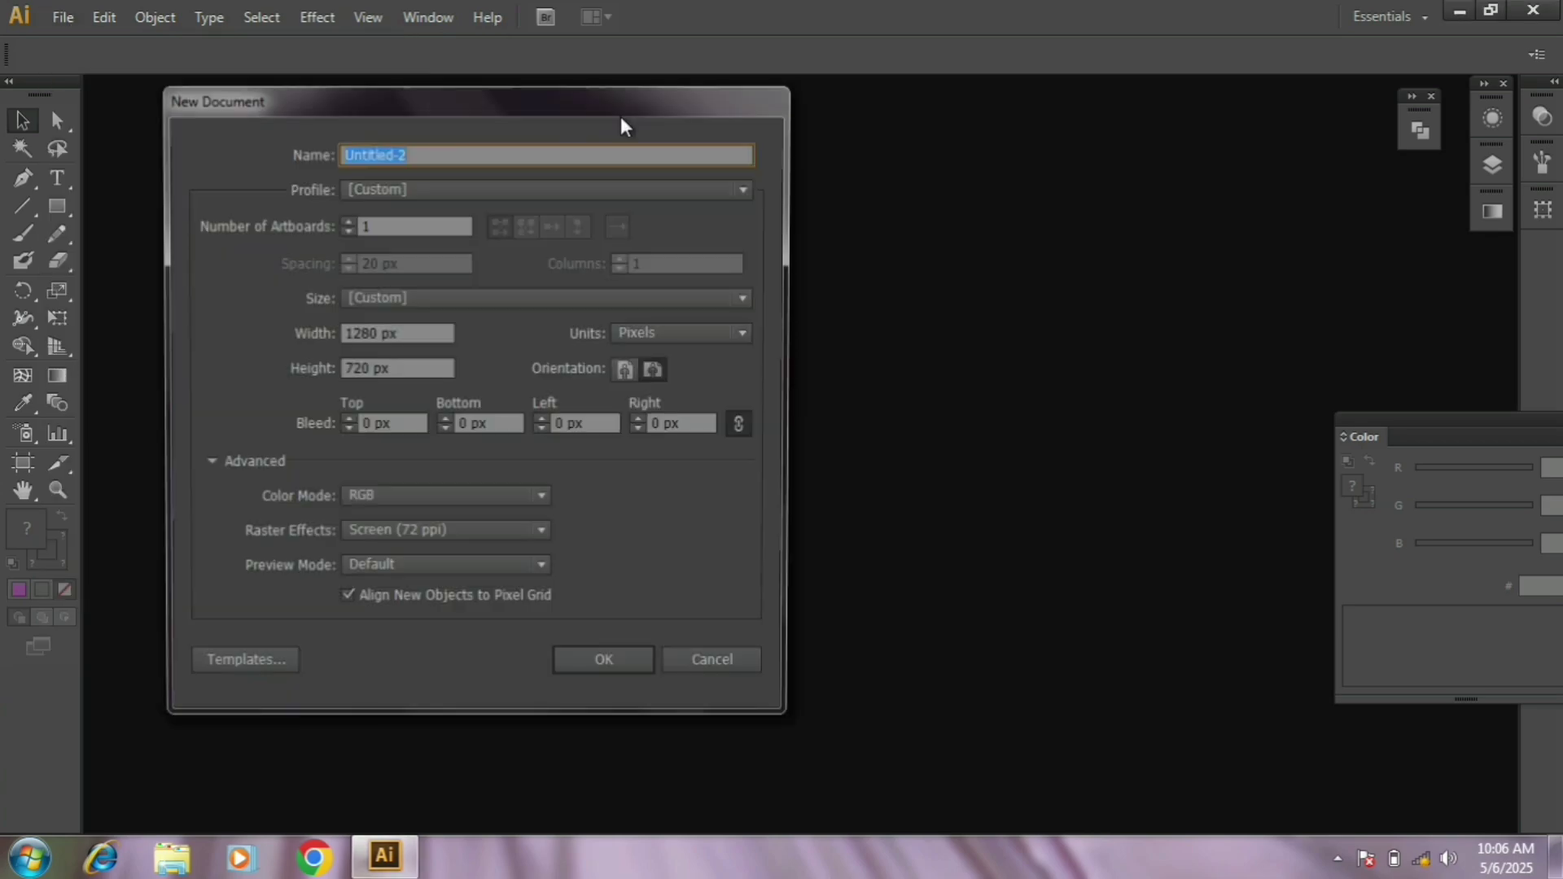
left_click_drag(603, 104, 844, 125)
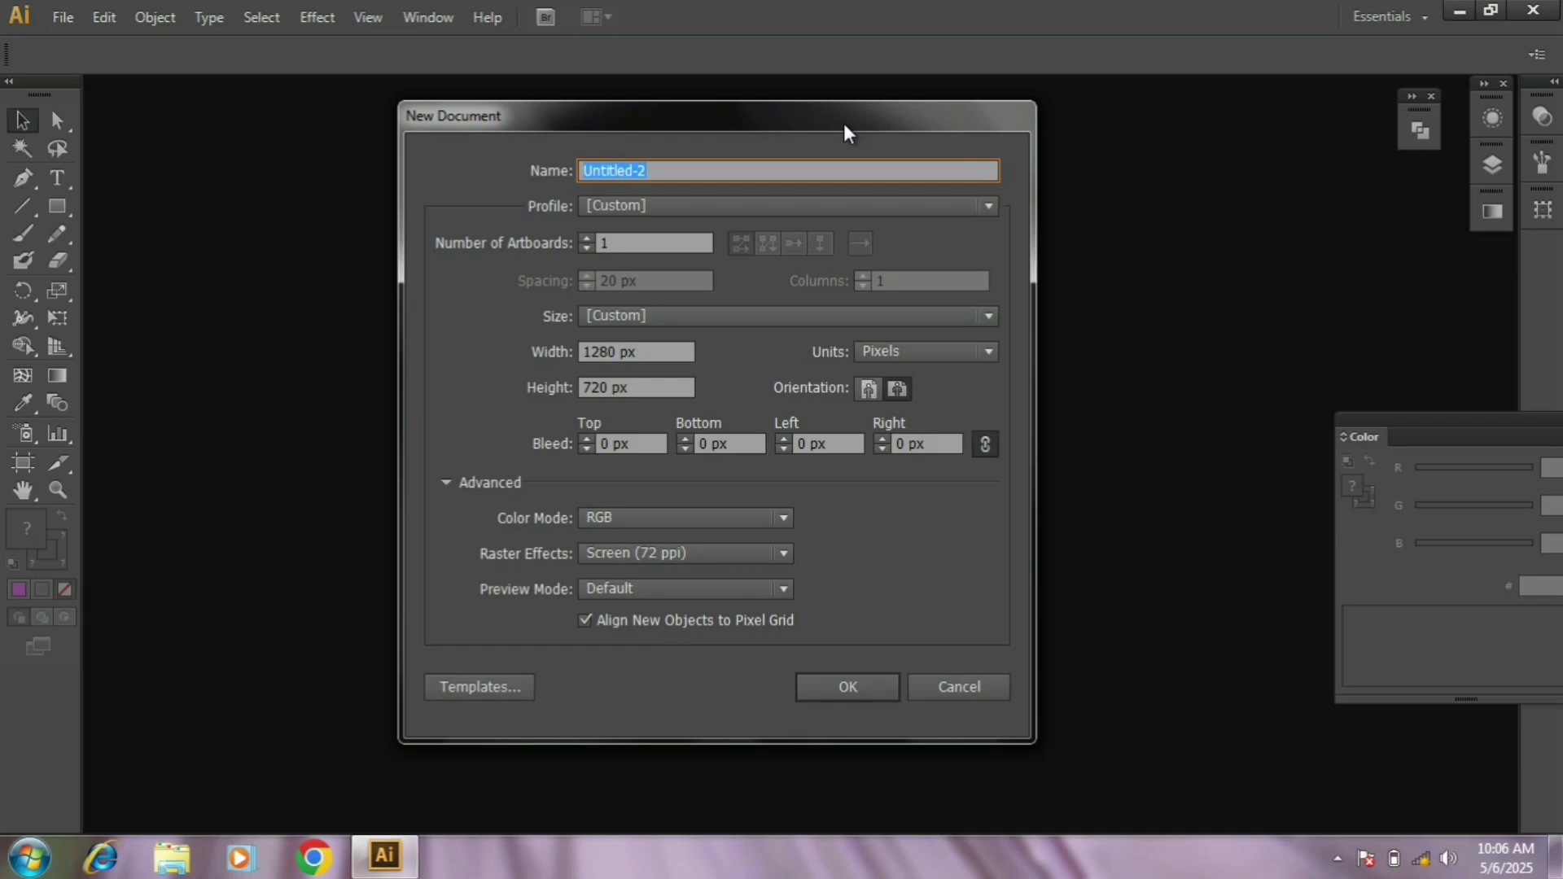
left_click(757, 171)
key("BackSpace")
key("BackSpace")
key("BackSpace")
key("BackSpace")
key("BackSpace")
key("BackSpace")
key("BackSpace")
key("BackSpace")
key("BackSpace")
key("BackSpace")
type("lean")
key("BackSpace")
type("rnig")
key("BackSpace")
type("ng point")
Review the available document profiles and keep the Custom profile.
left_click(990, 203)
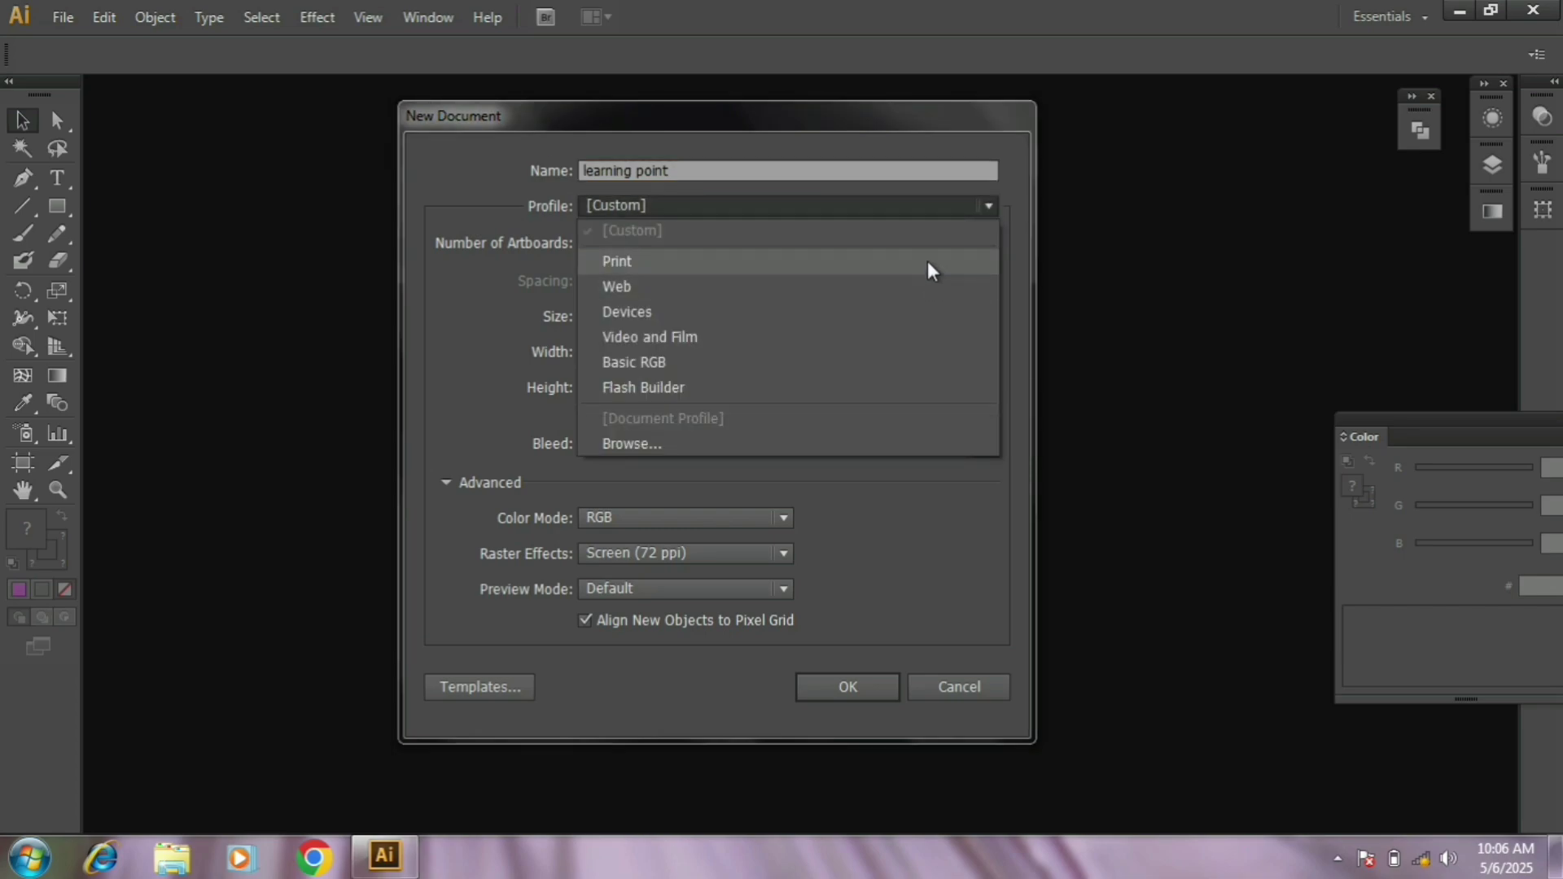
left_click_drag(866, 128, 848, 122)
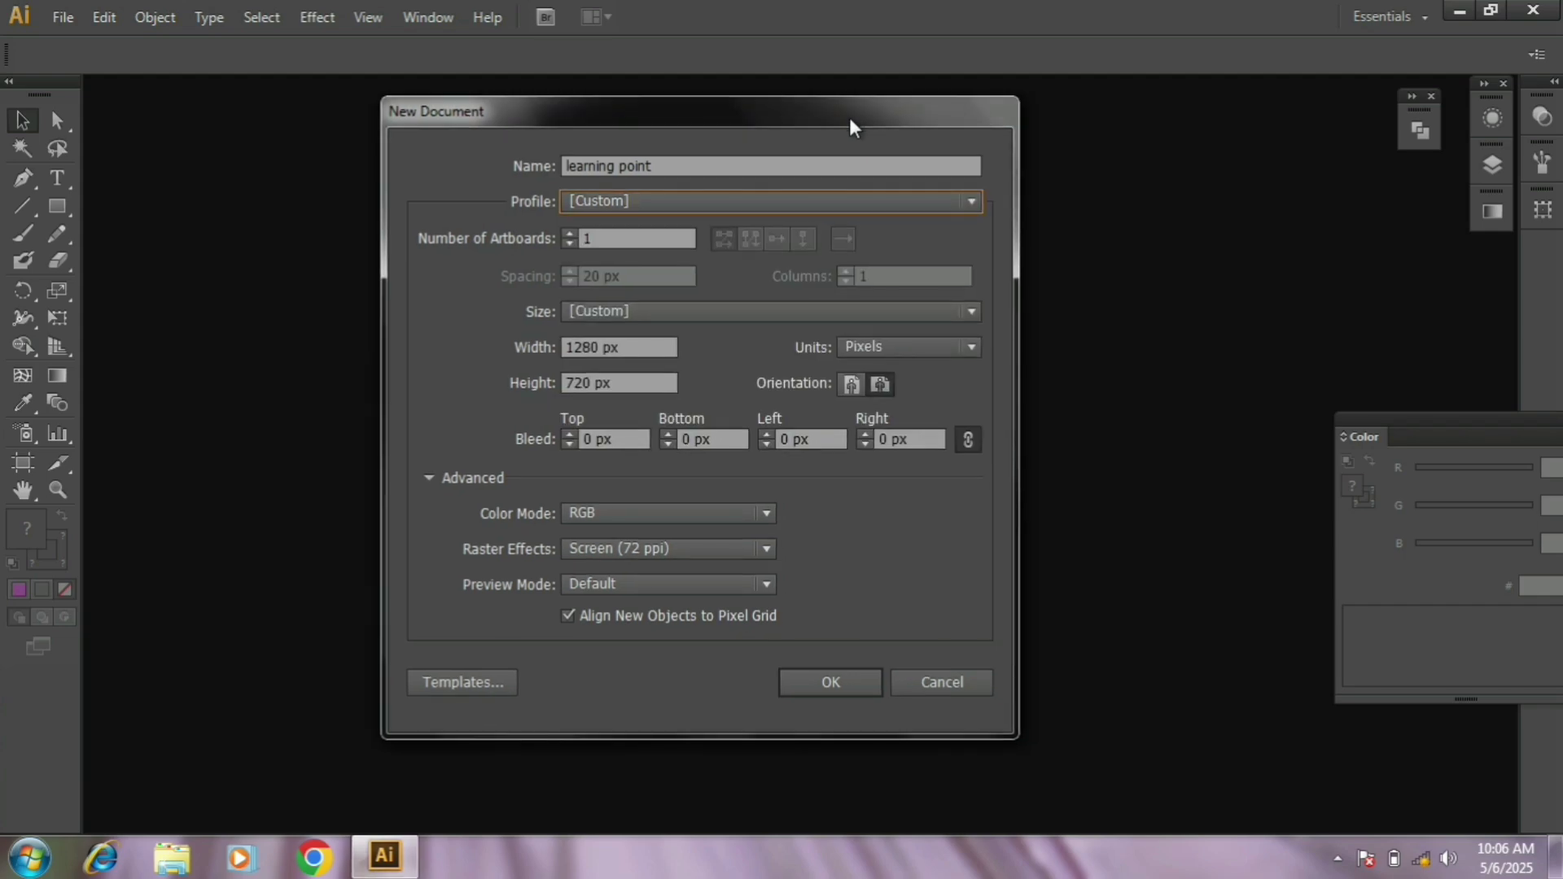
left_click(970, 200)
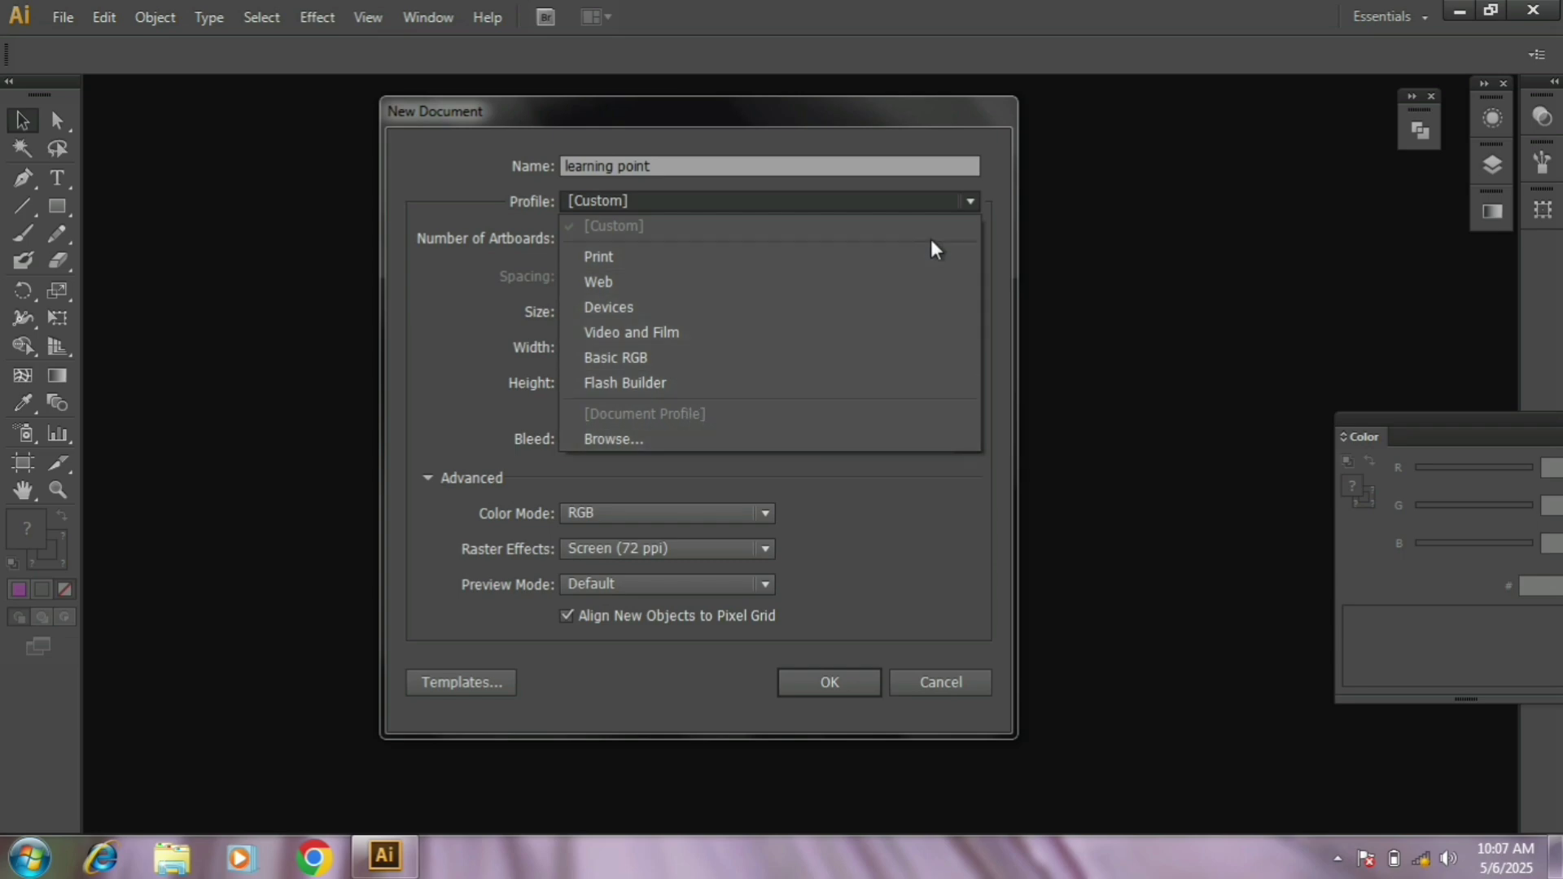
left_click(966, 208)
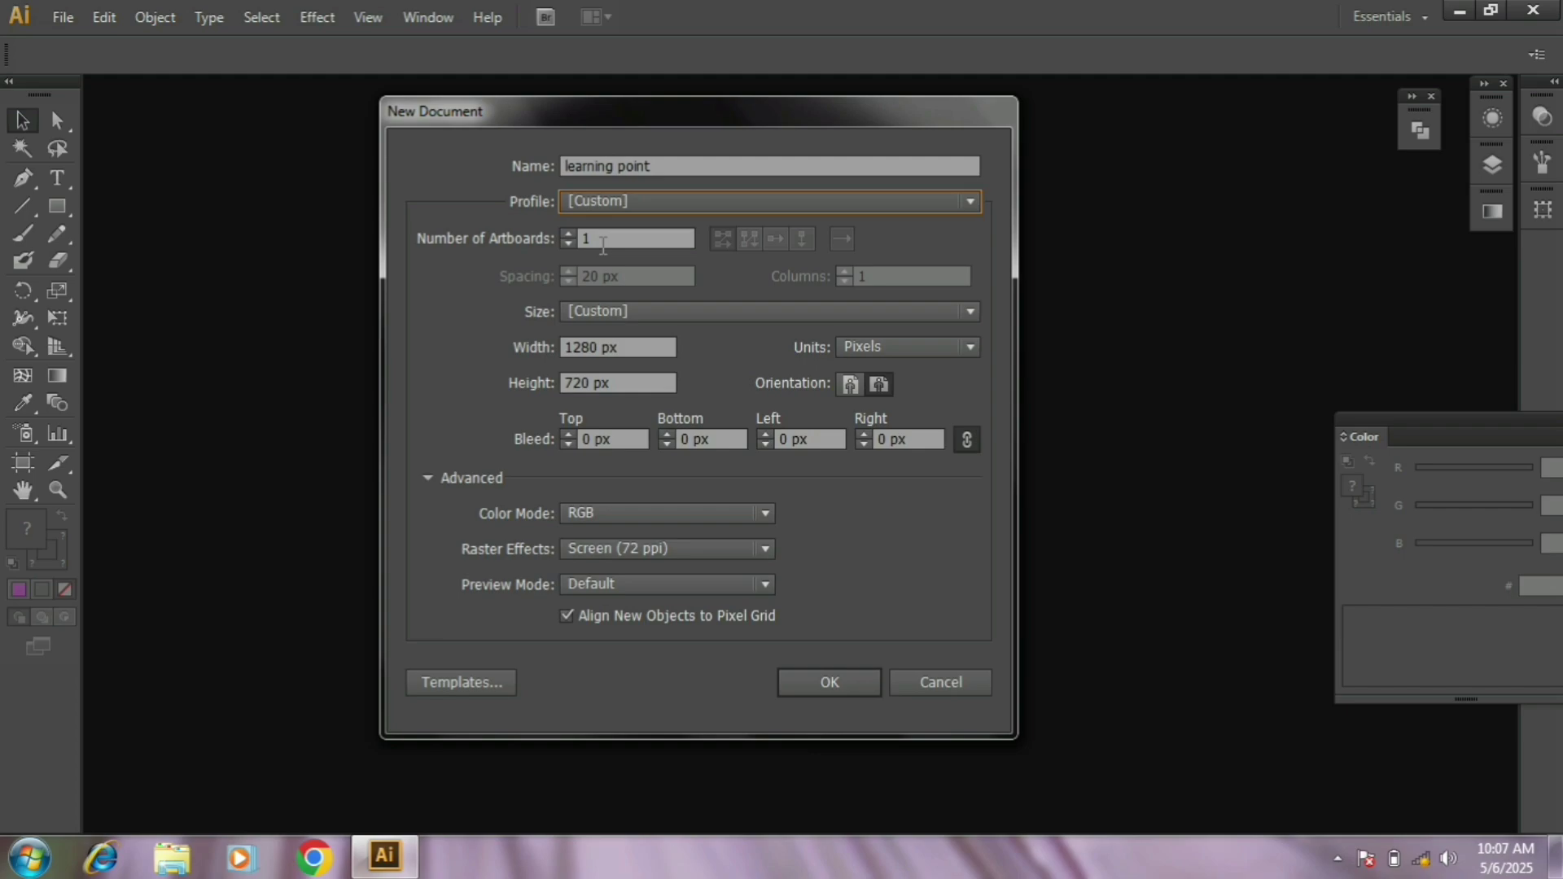
left_click_drag(687, 106, 670, 106)
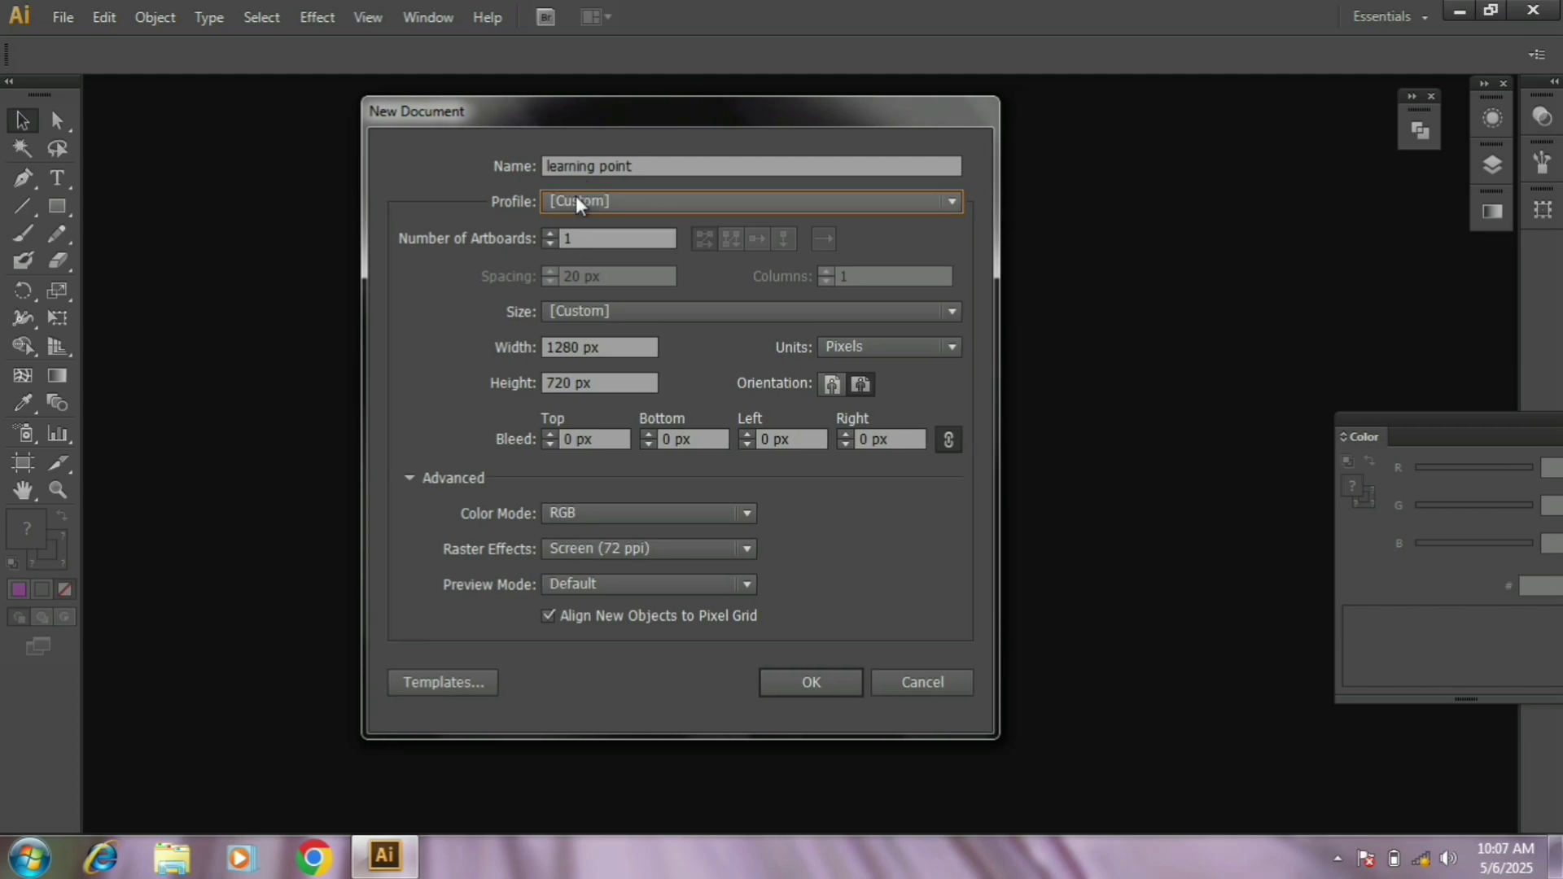
Raise the number of artboards to 2 and set it back to 1.
left_click(550, 234)
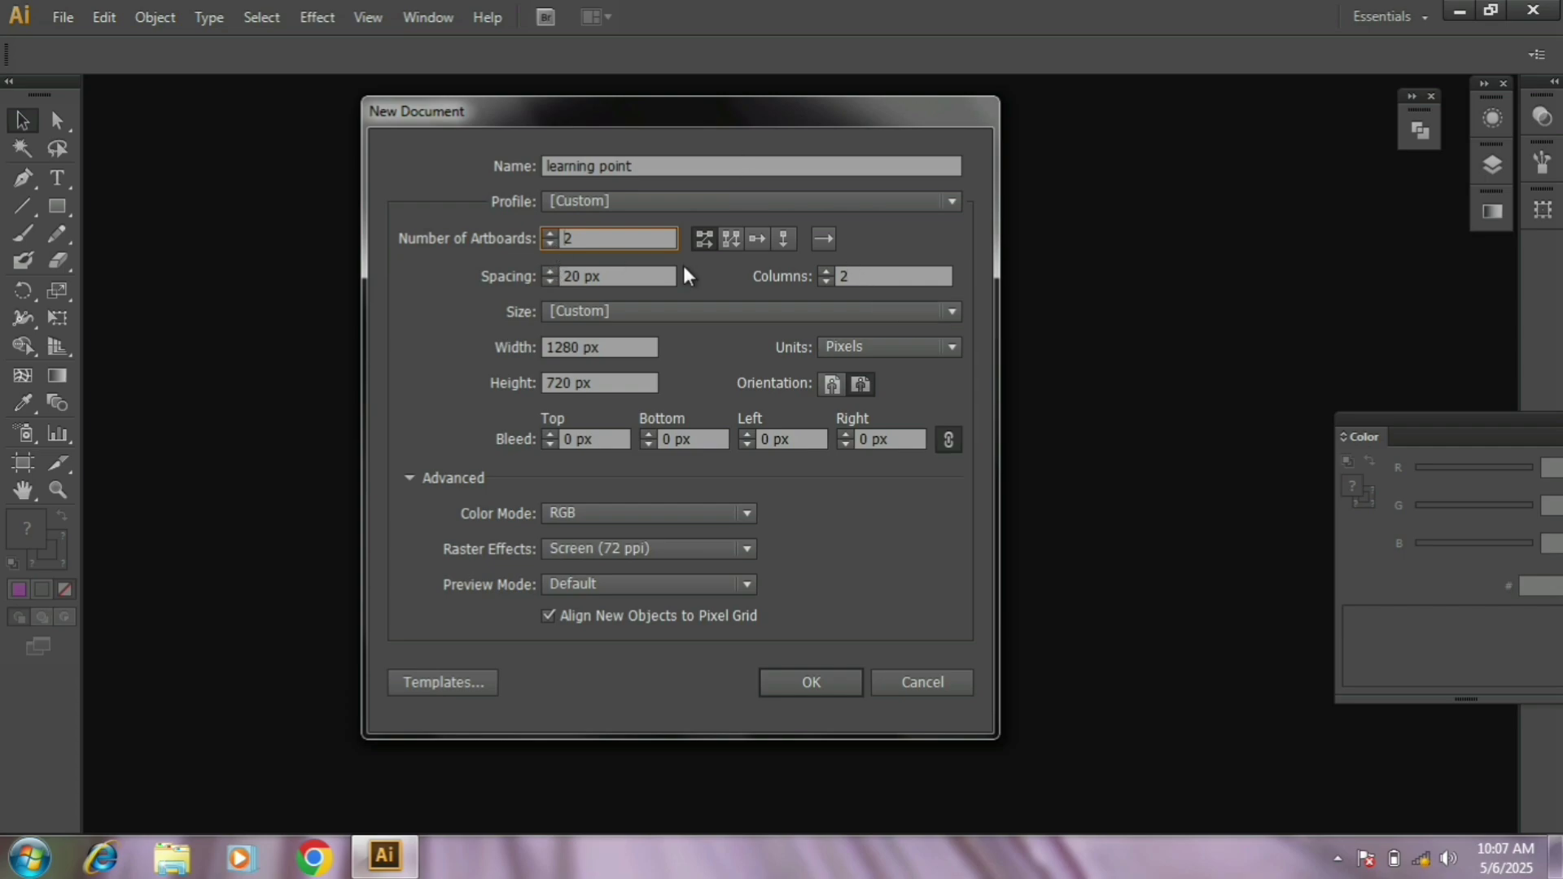
left_click(552, 242)
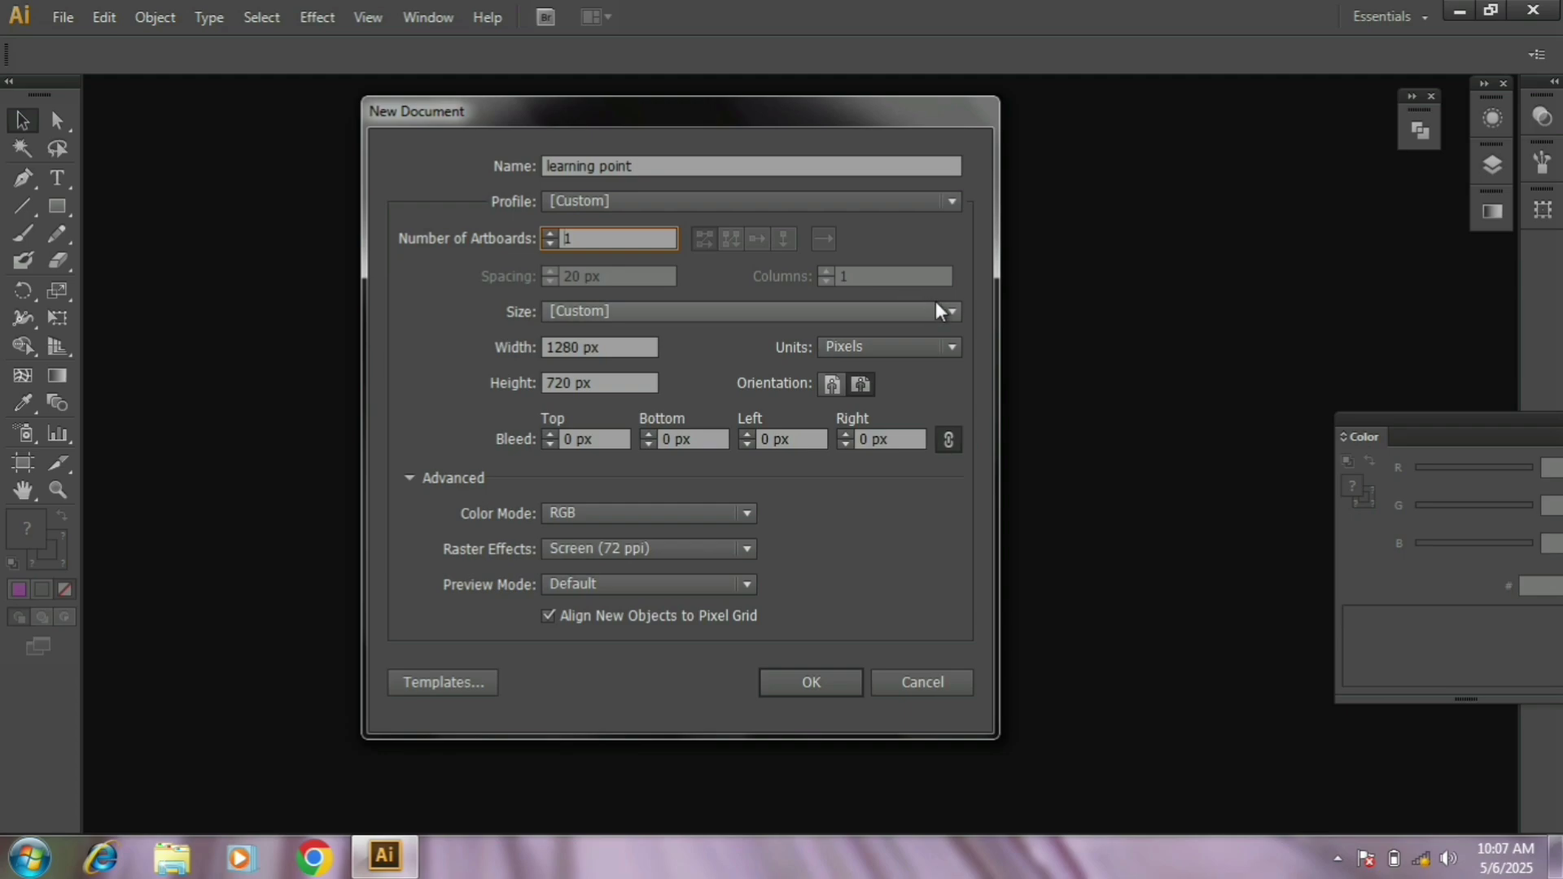
left_click_drag(843, 101, 817, 86)
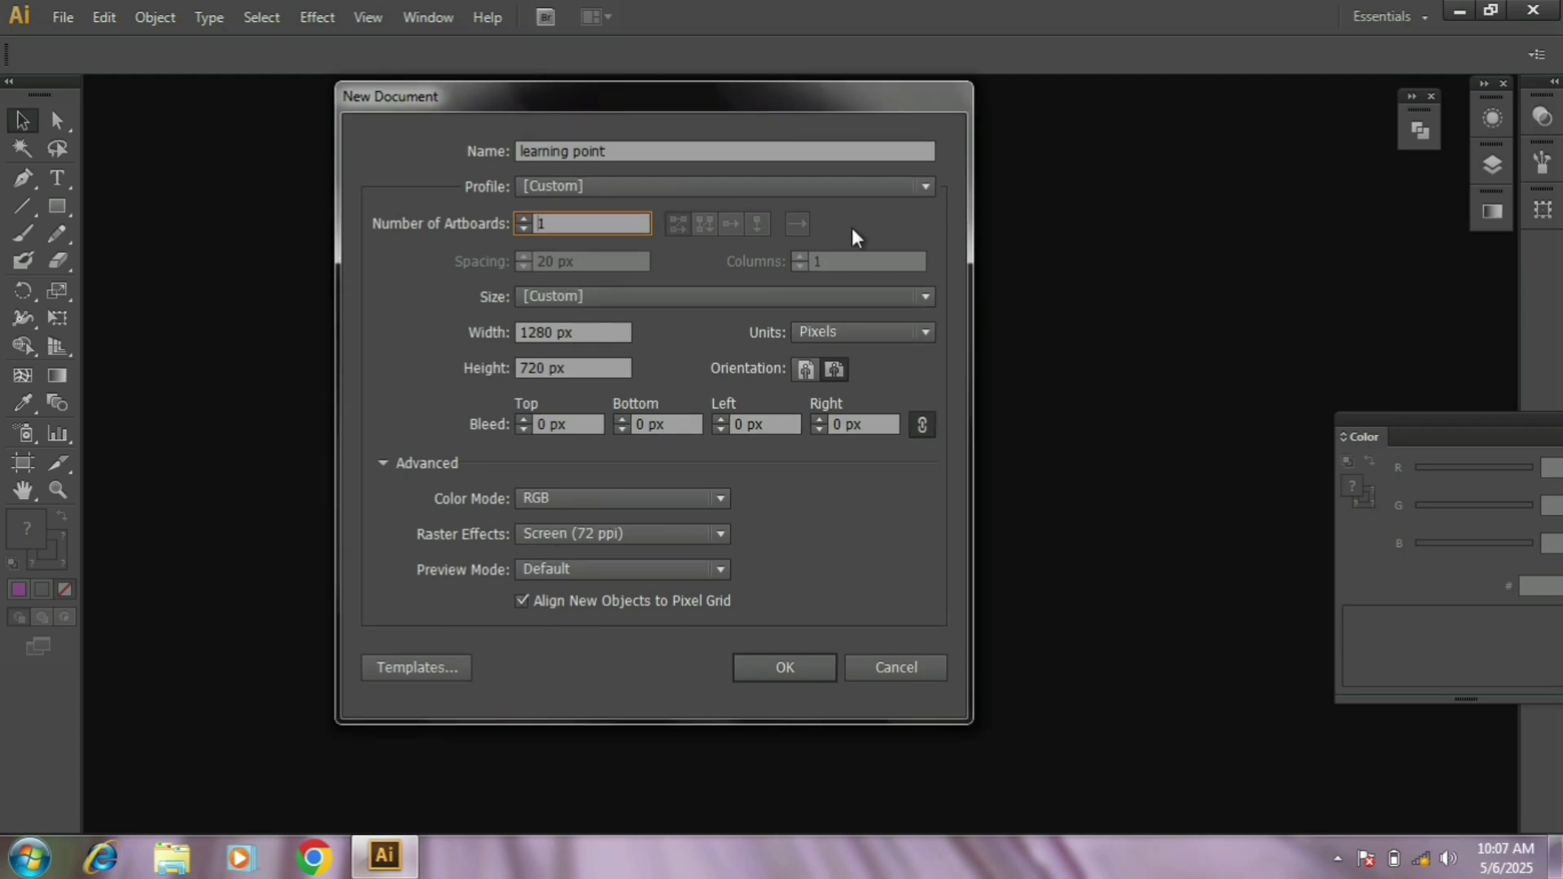
Review the preset page sizes and the measurement units offered for the new document.
left_click(924, 298)
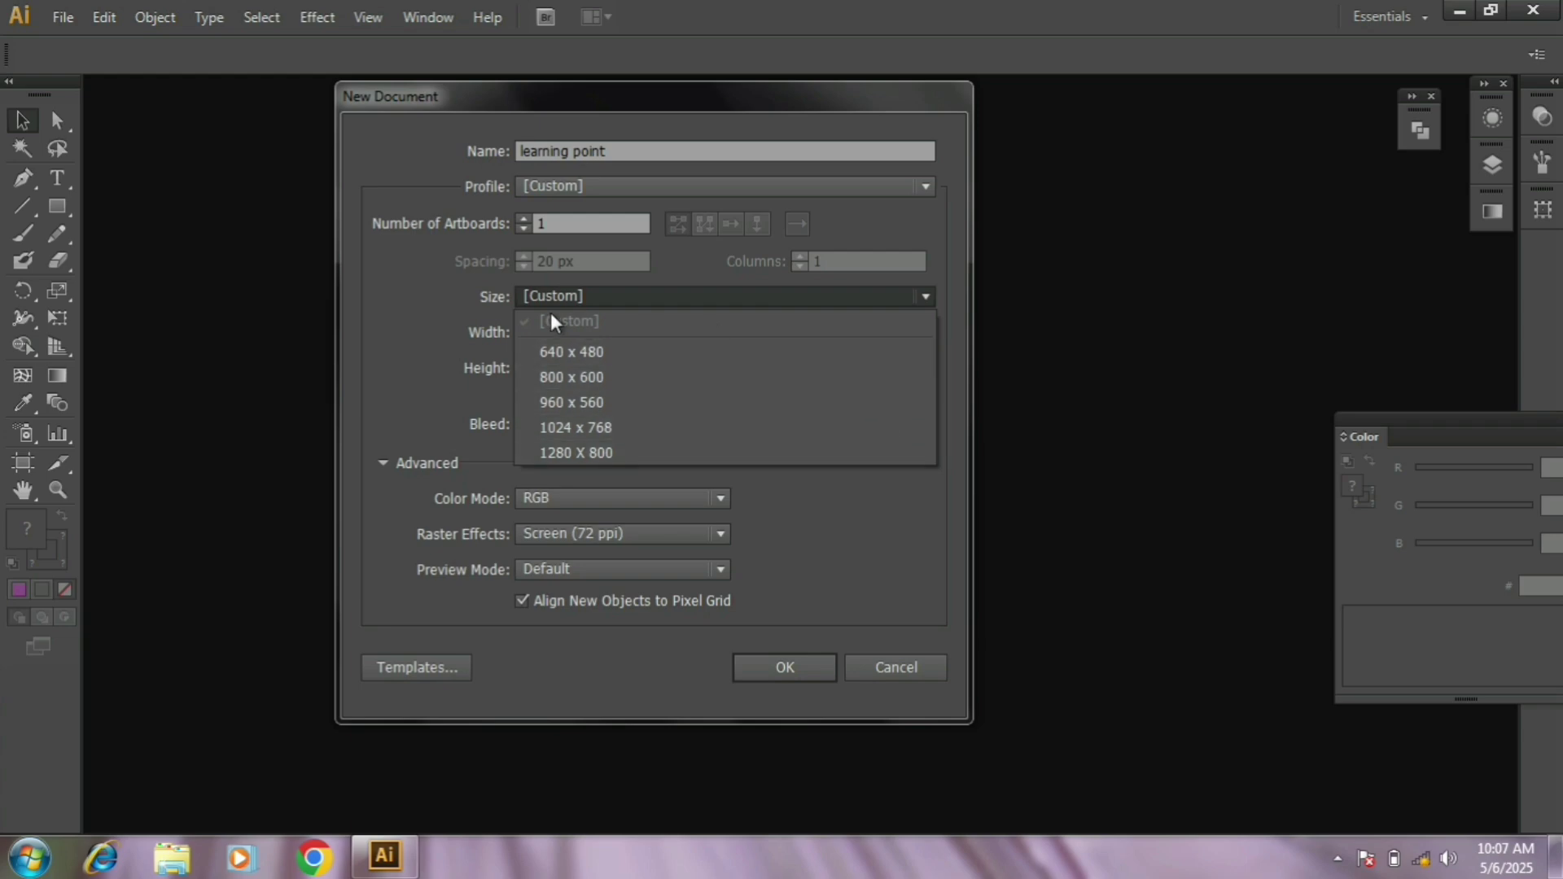
left_click(405, 305)
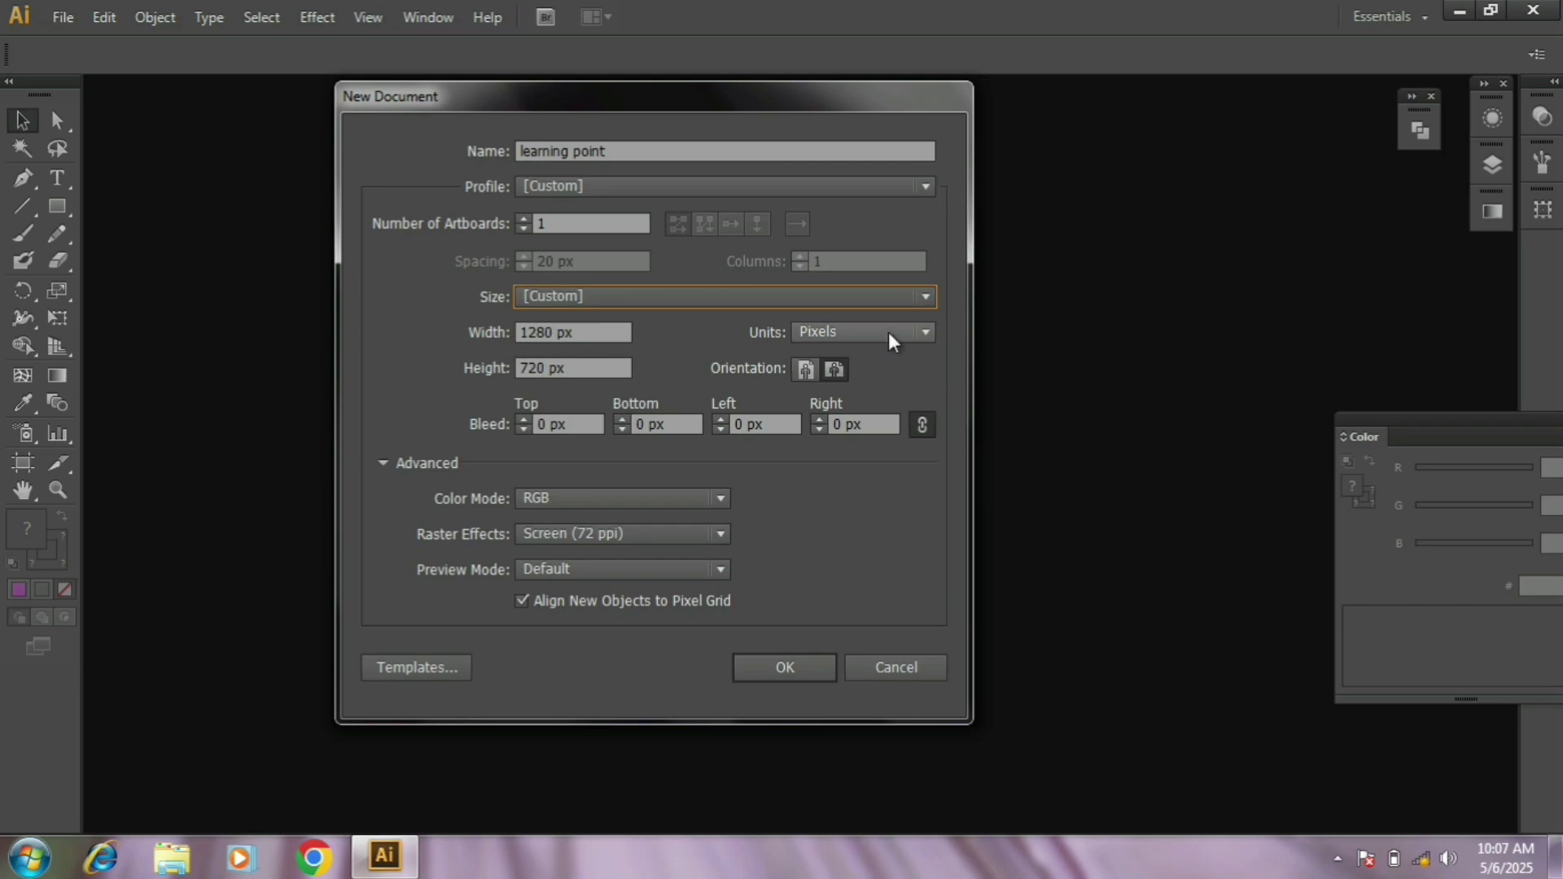
left_click(928, 332)
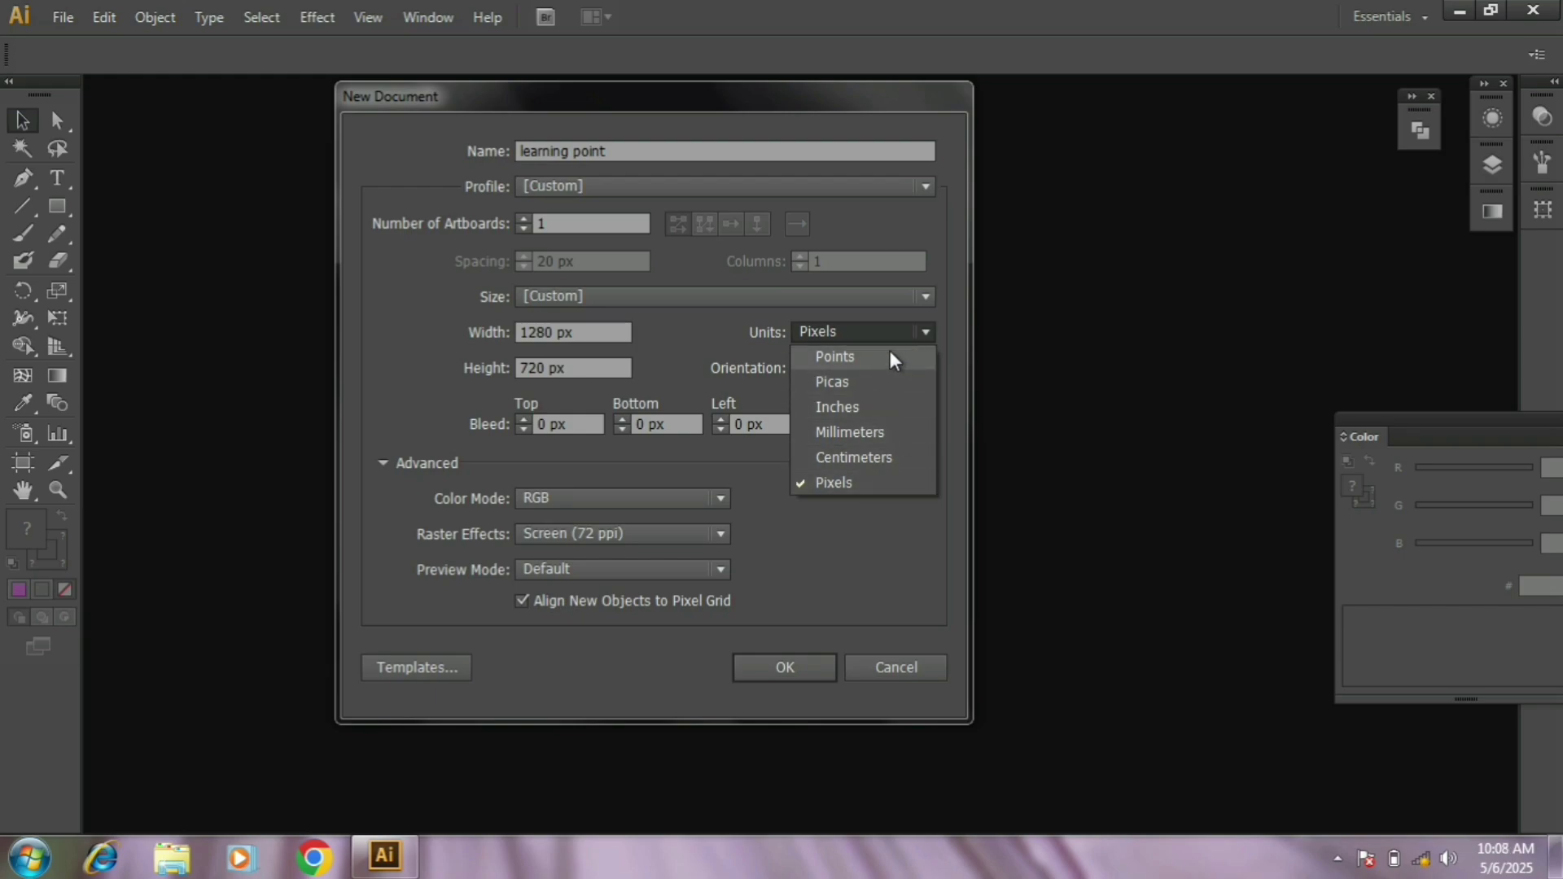
left_click(960, 367)
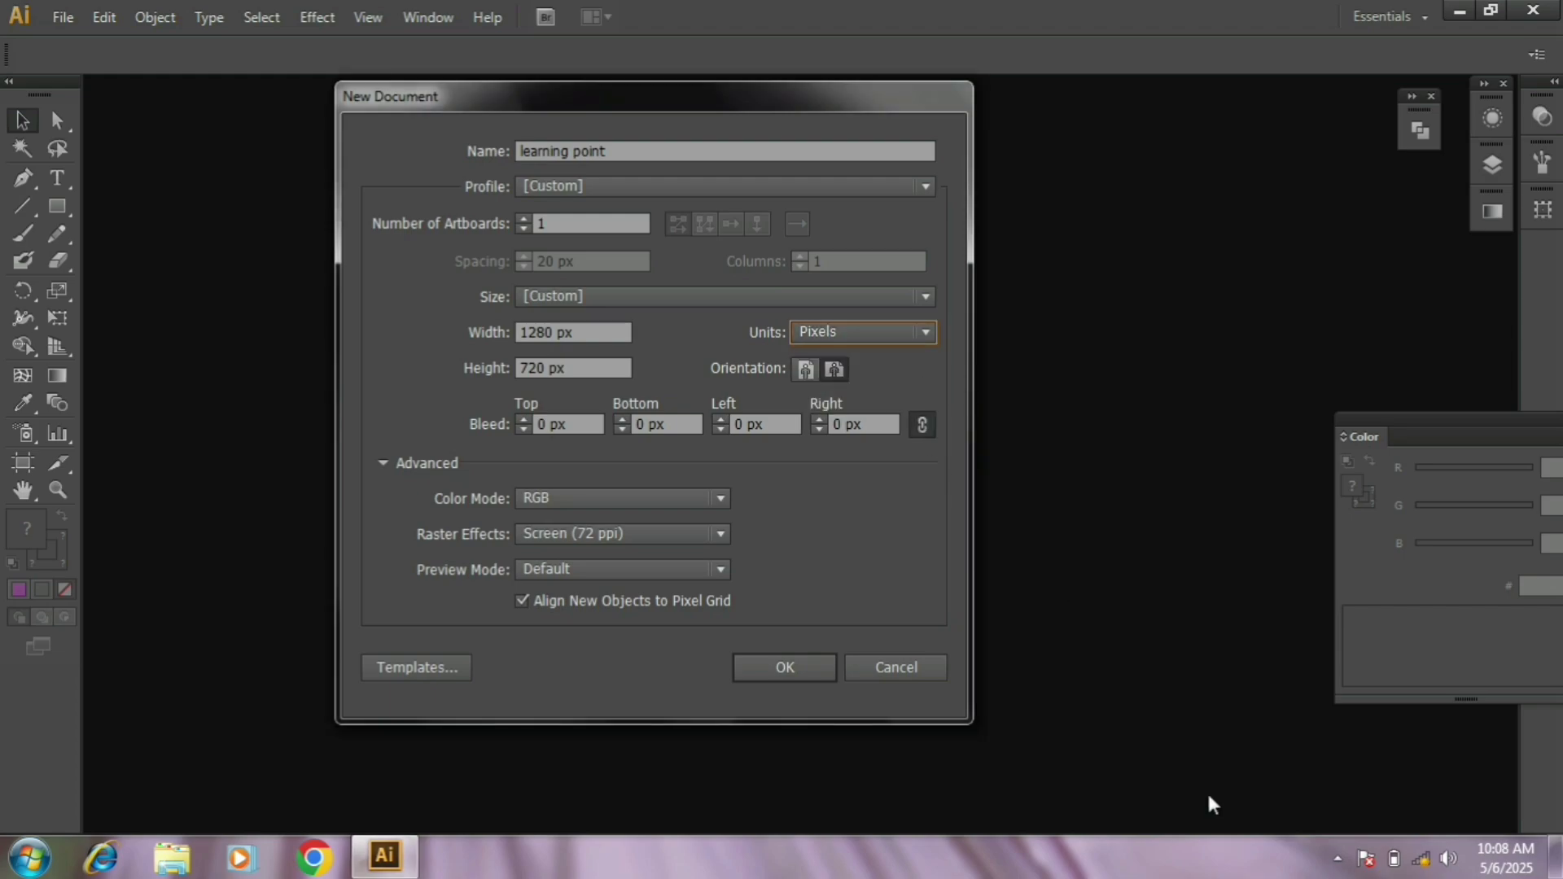
left_click(1183, 781)
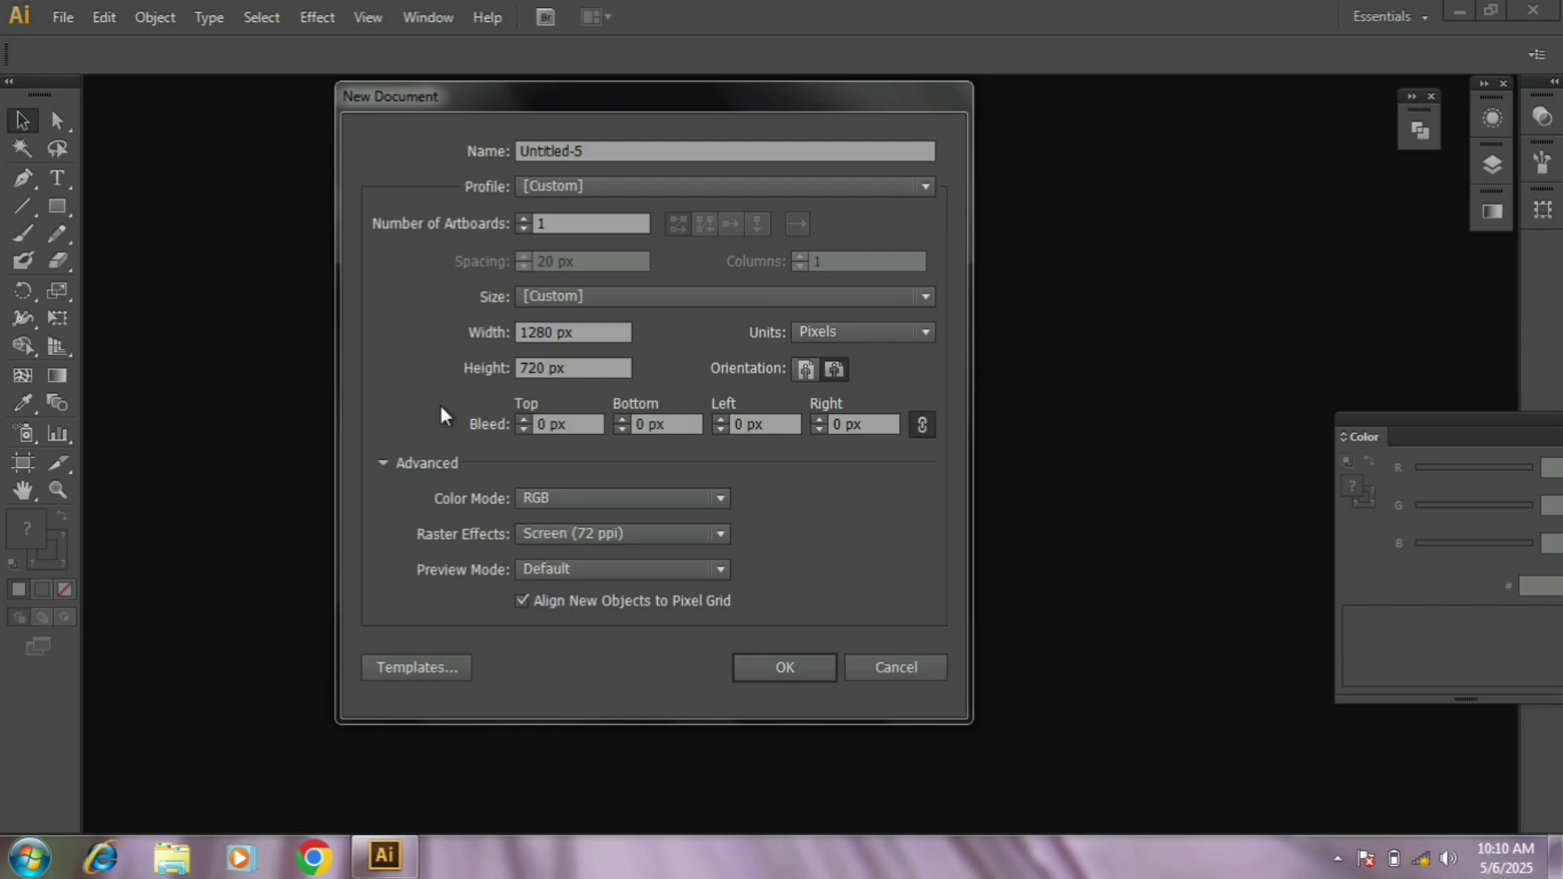
Set the linked bleeds to 3 px, raise the unlinked top bleed to 6 px, and relink all sides to match.
double_click(524, 418)
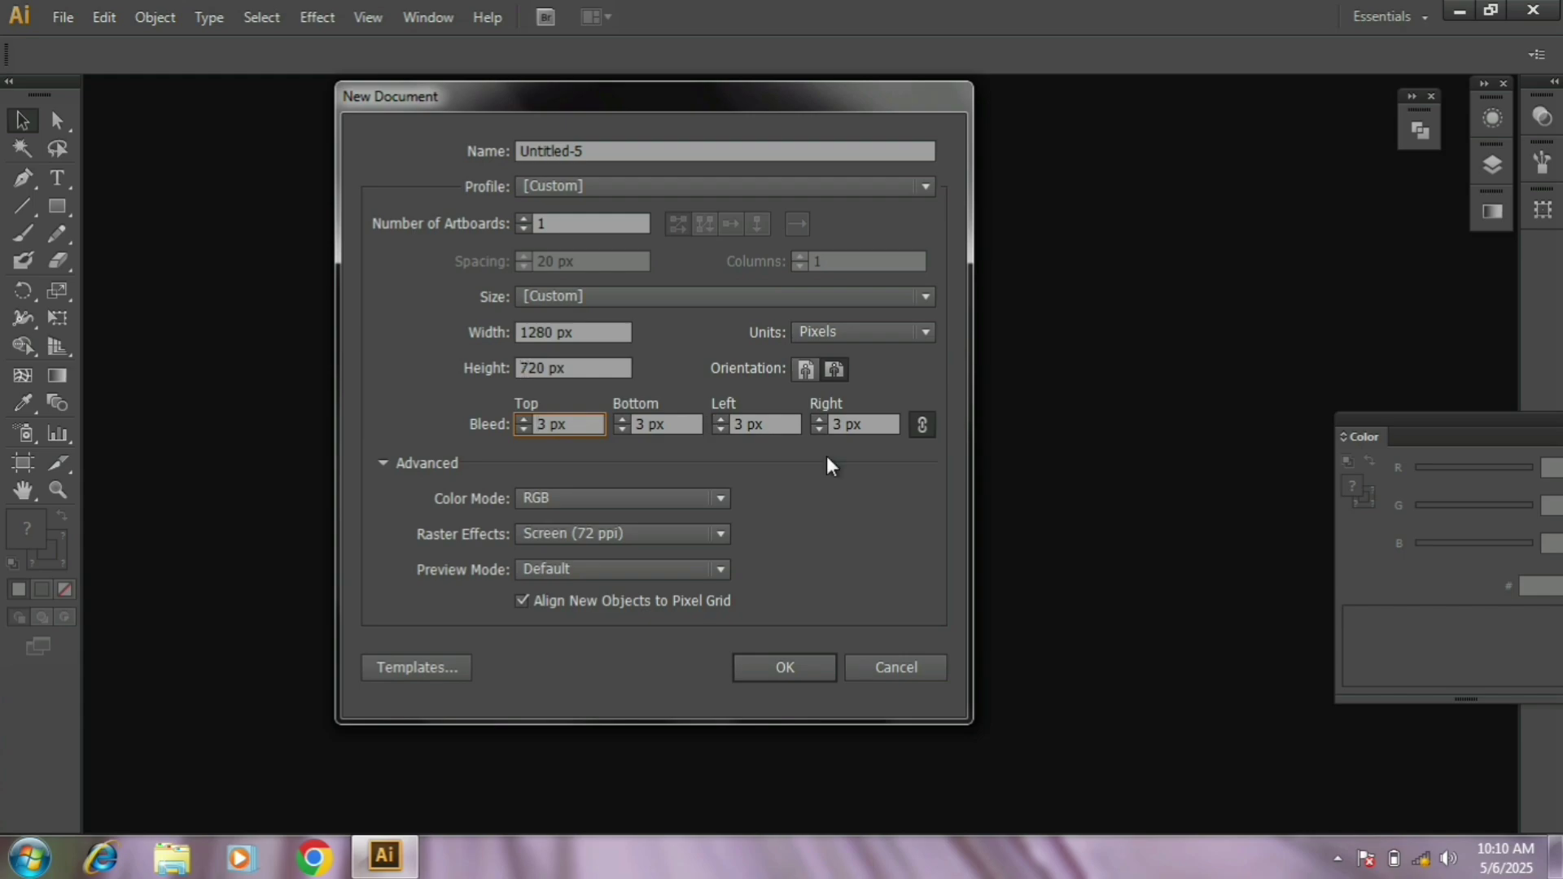
left_click(921, 425)
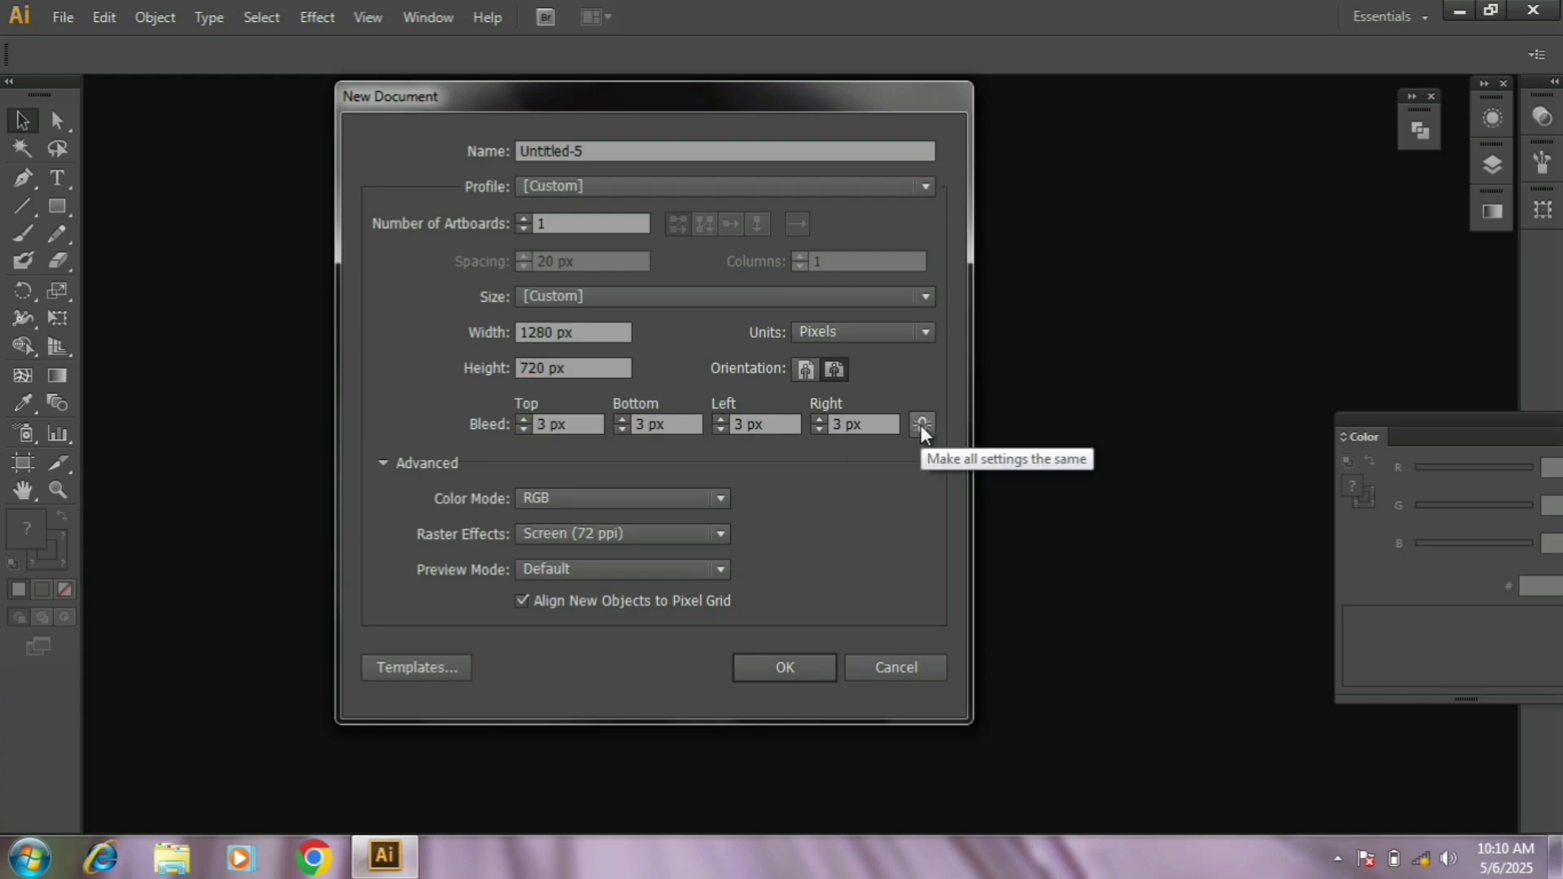
left_click(524, 419)
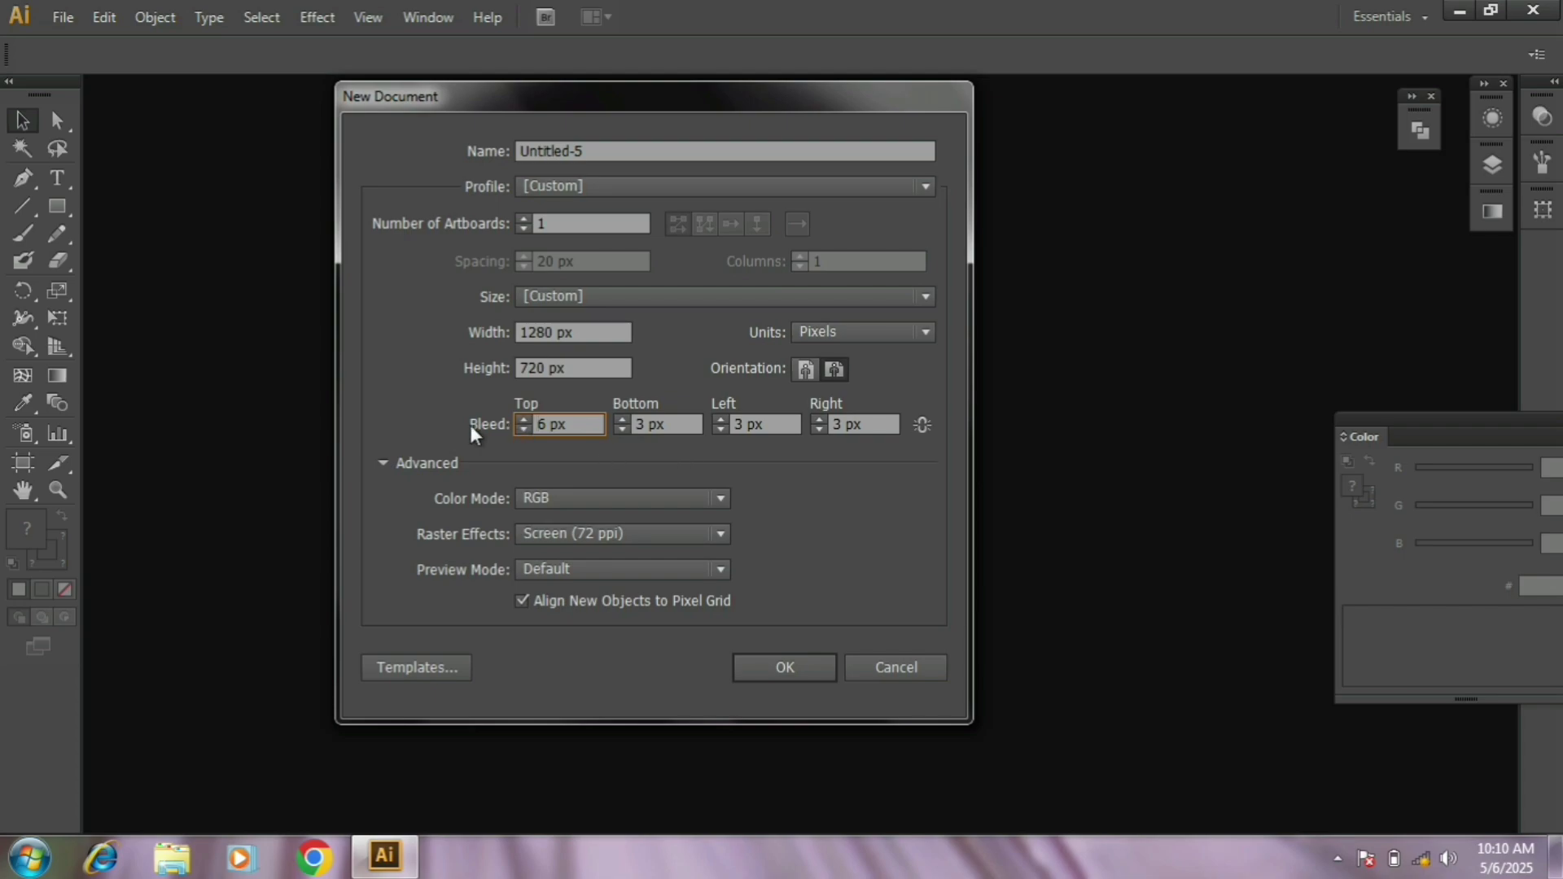
left_click(923, 424)
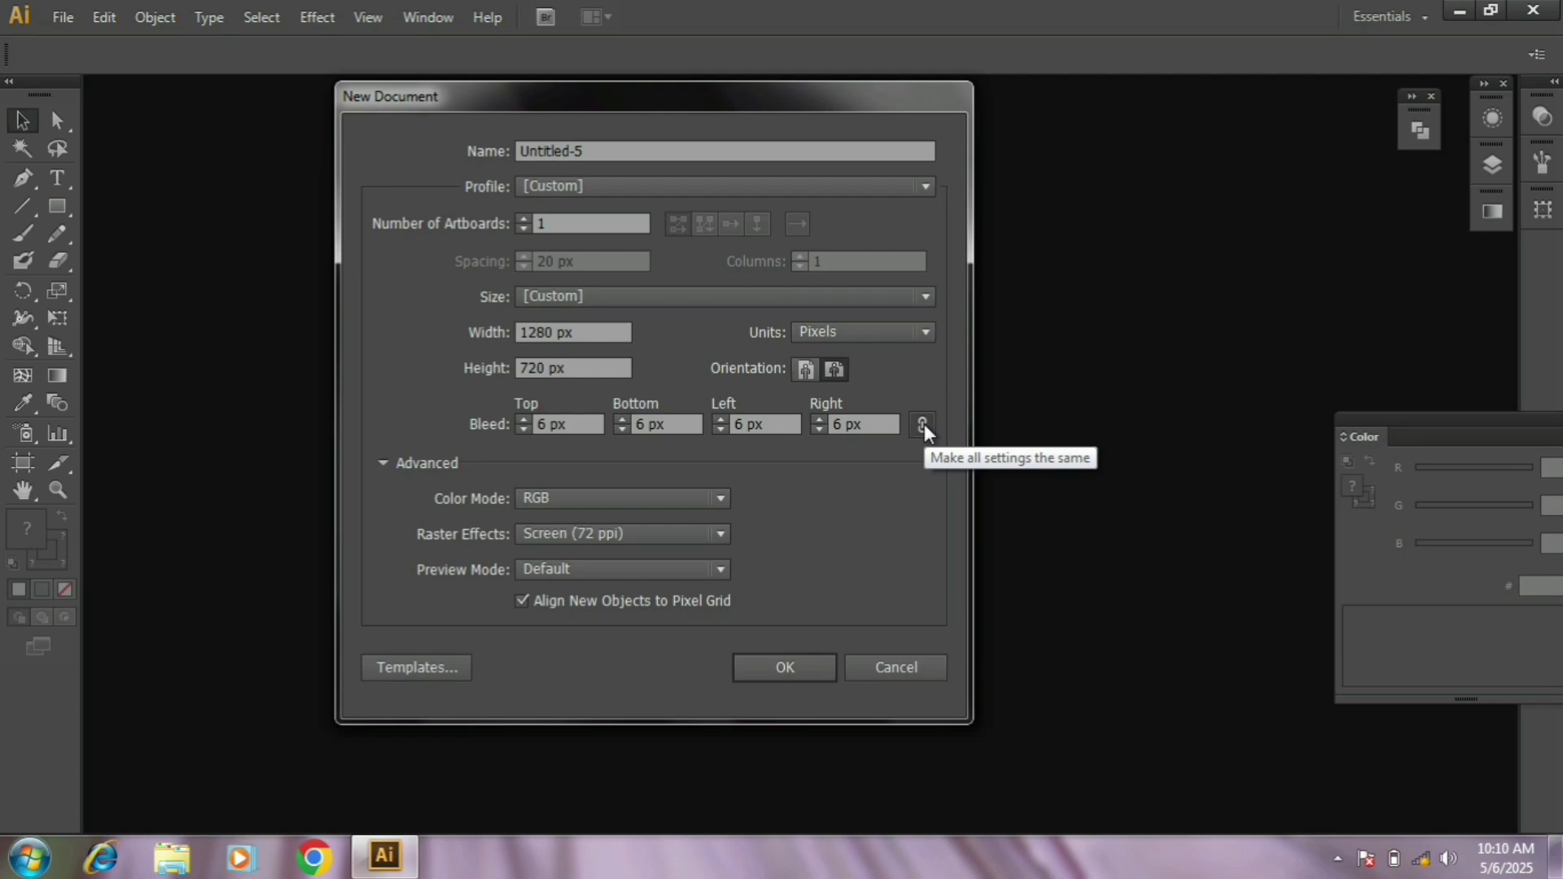
Lower the linked bleed on all four sides to 0 px.
left_click(520, 431)
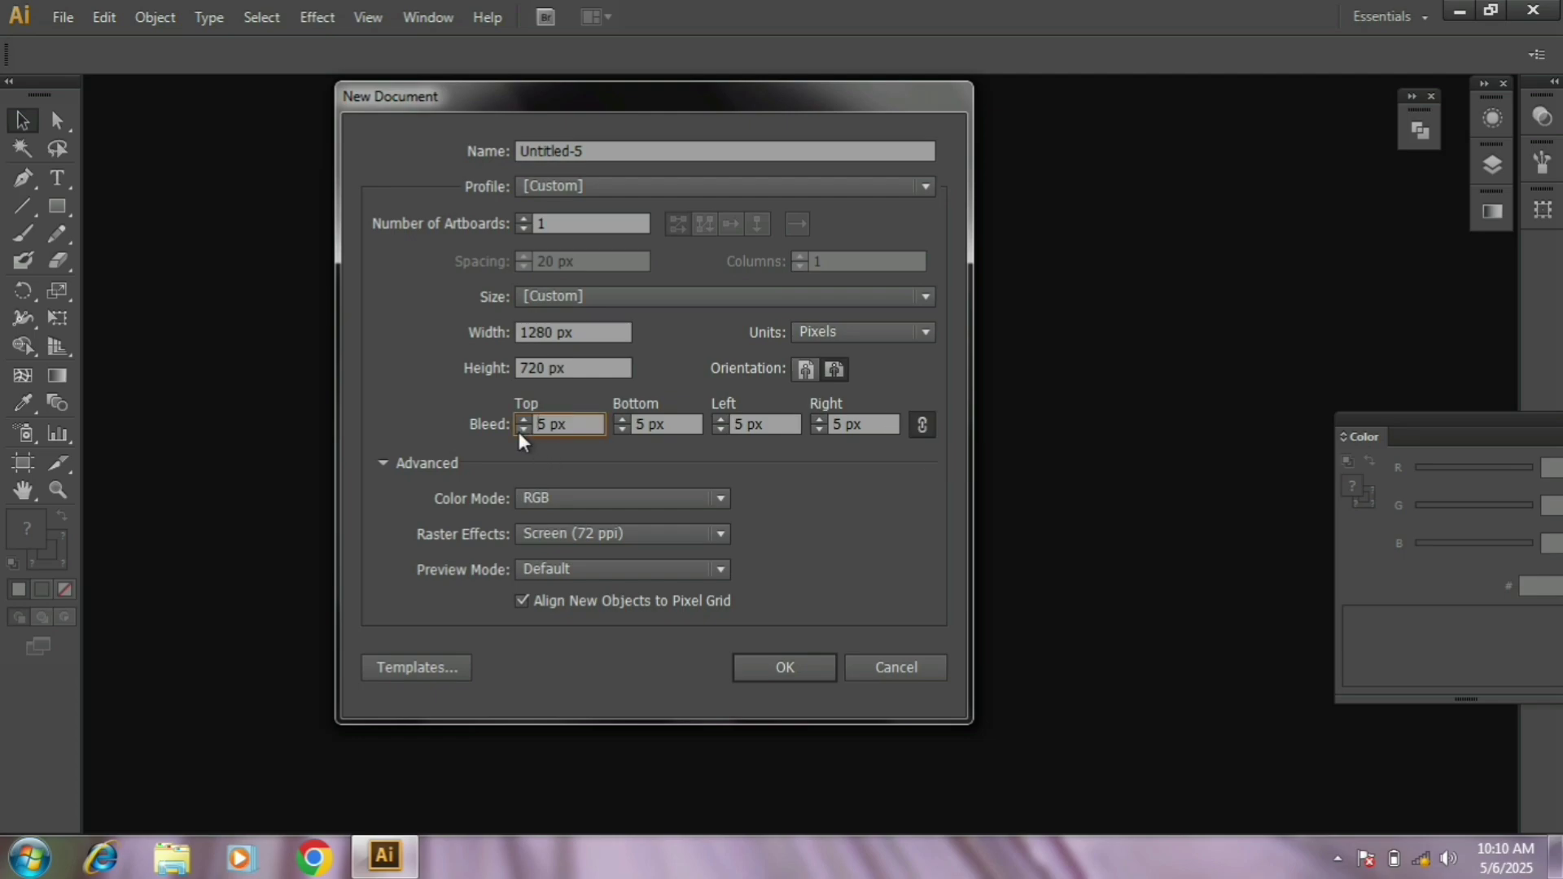
left_click(520, 431)
left_click(520, 431)
left_click(520, 431)
left_click(520, 431)
left_click(520, 431)
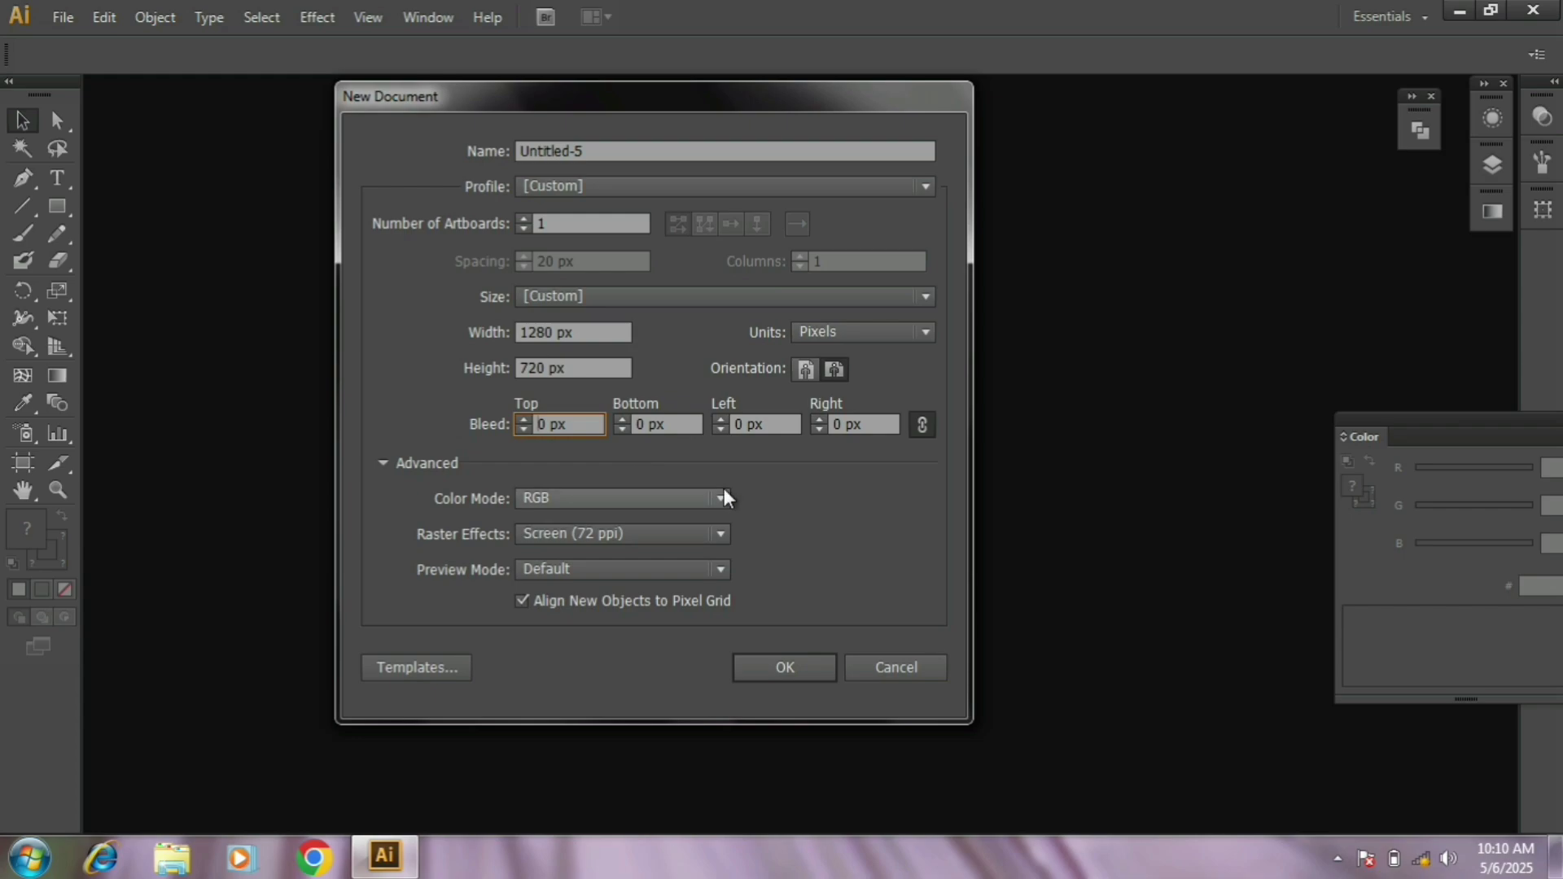
Review the colour modes in the advanced settings, keep RGB, and create the 1280 x 720 px document.
left_click(382, 464)
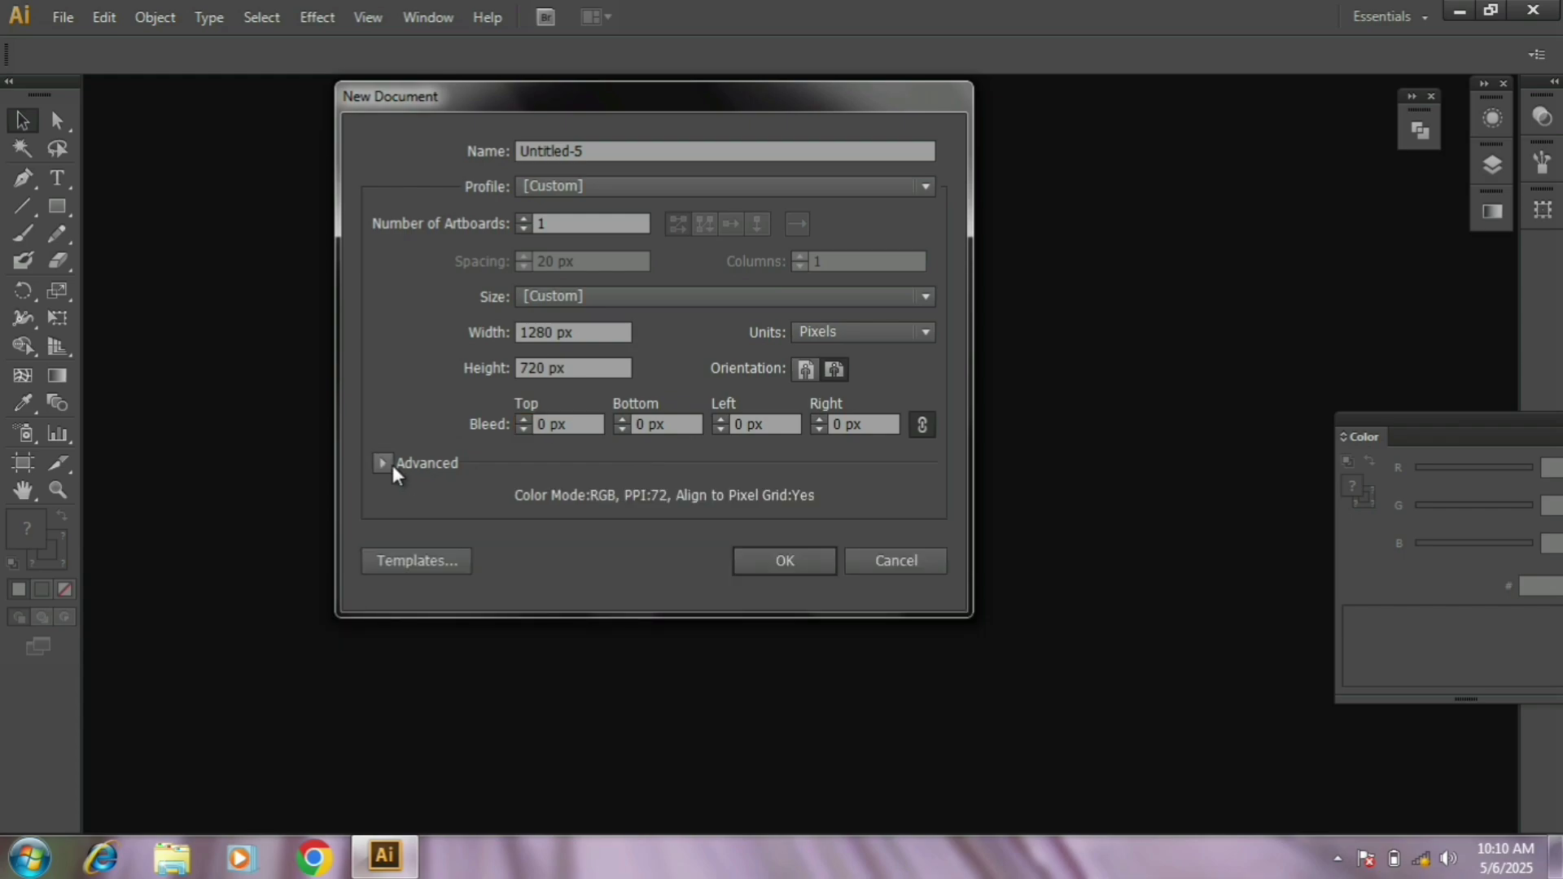
left_click(392, 465)
left_click(728, 500)
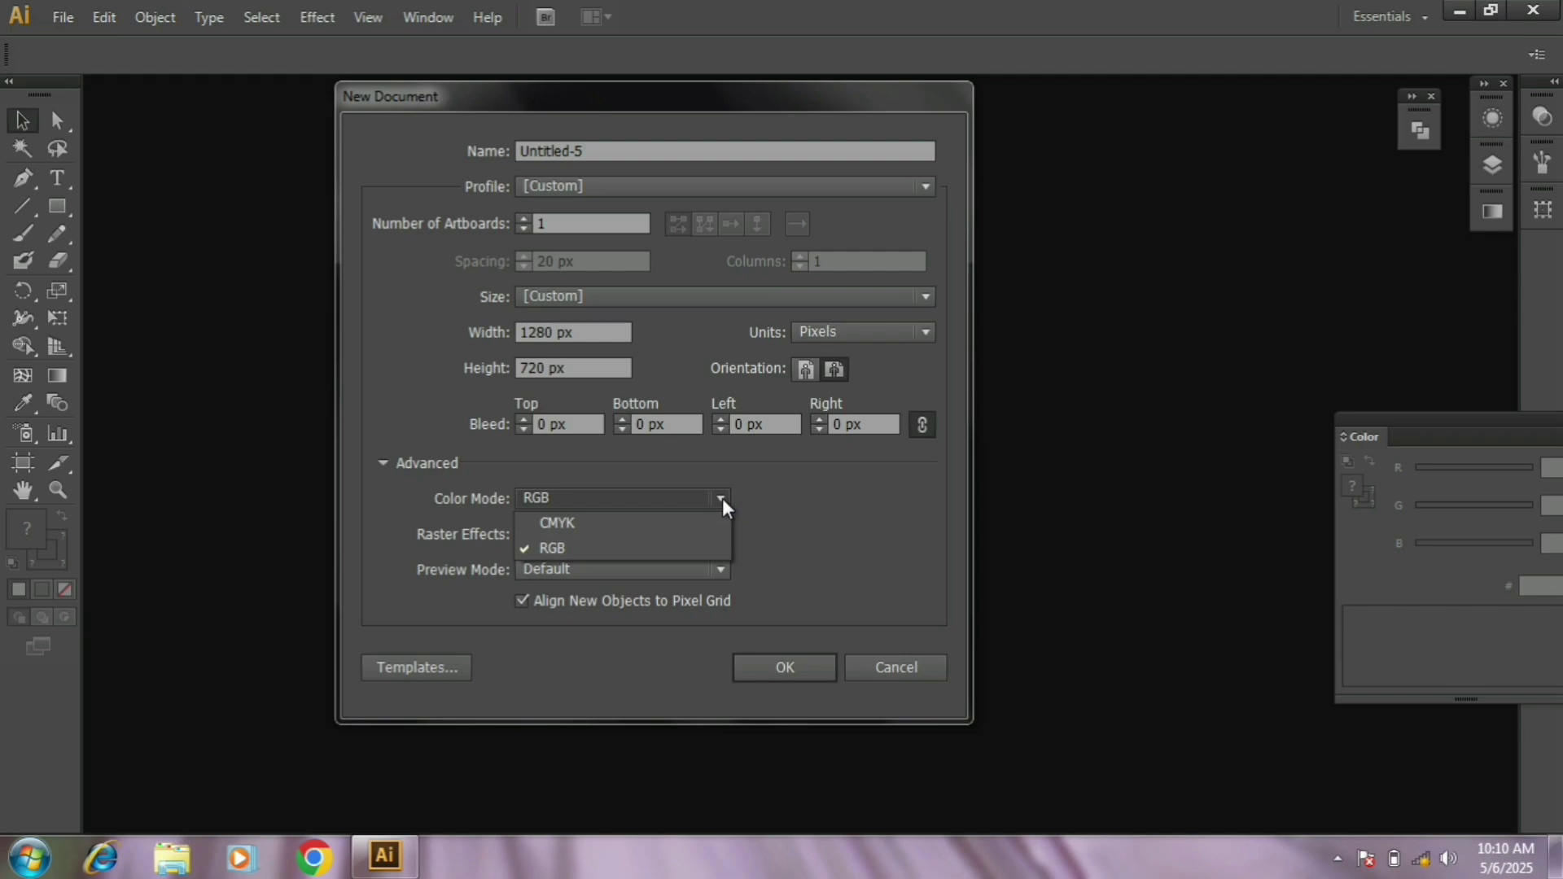
left_click(721, 498)
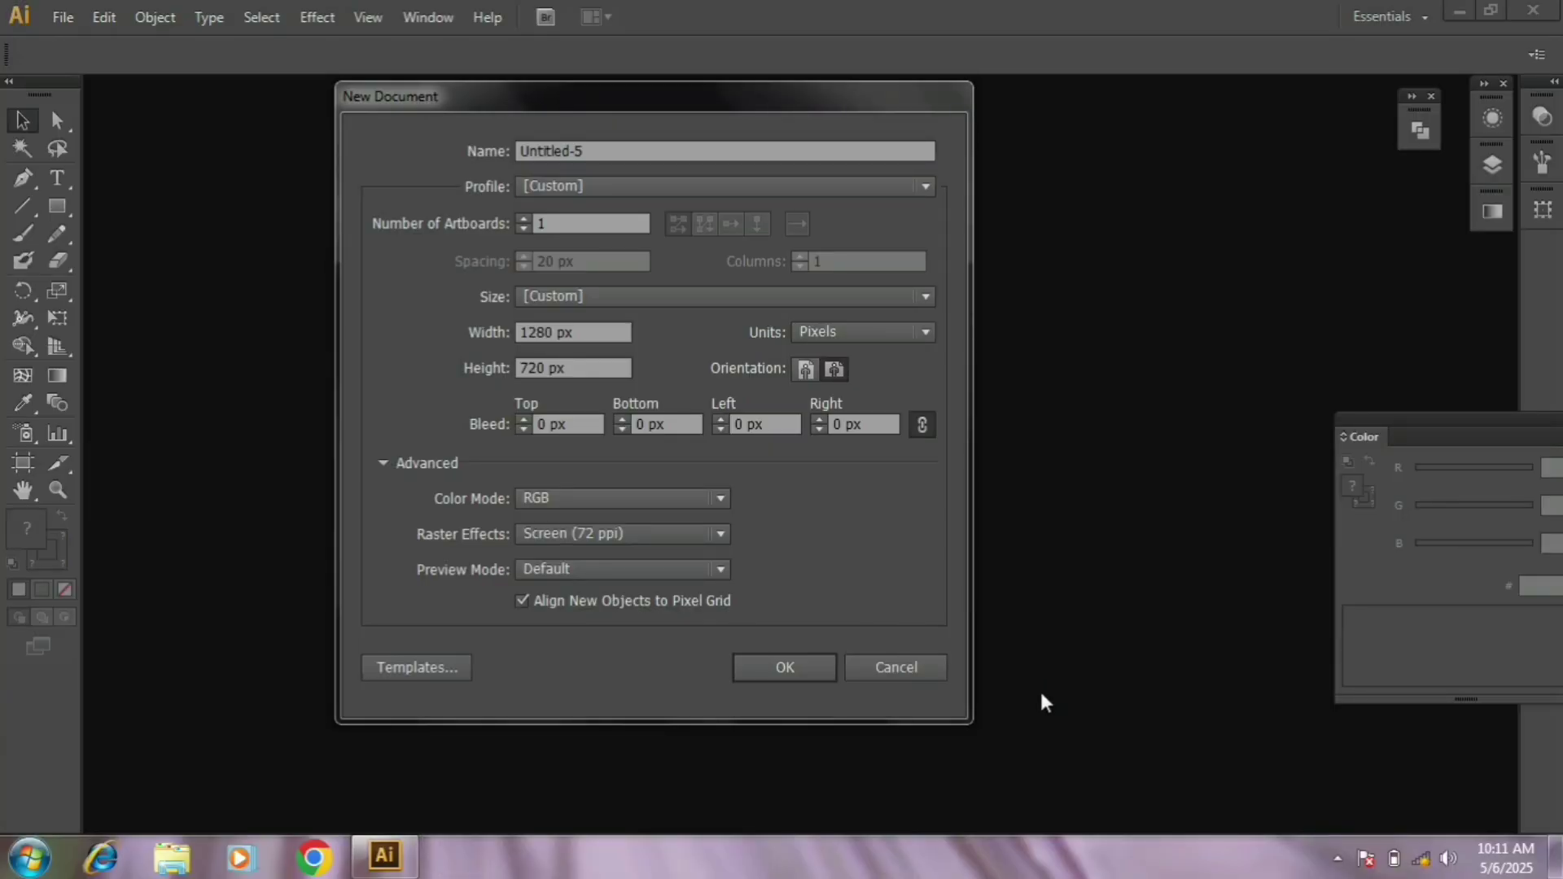
left_click(721, 500)
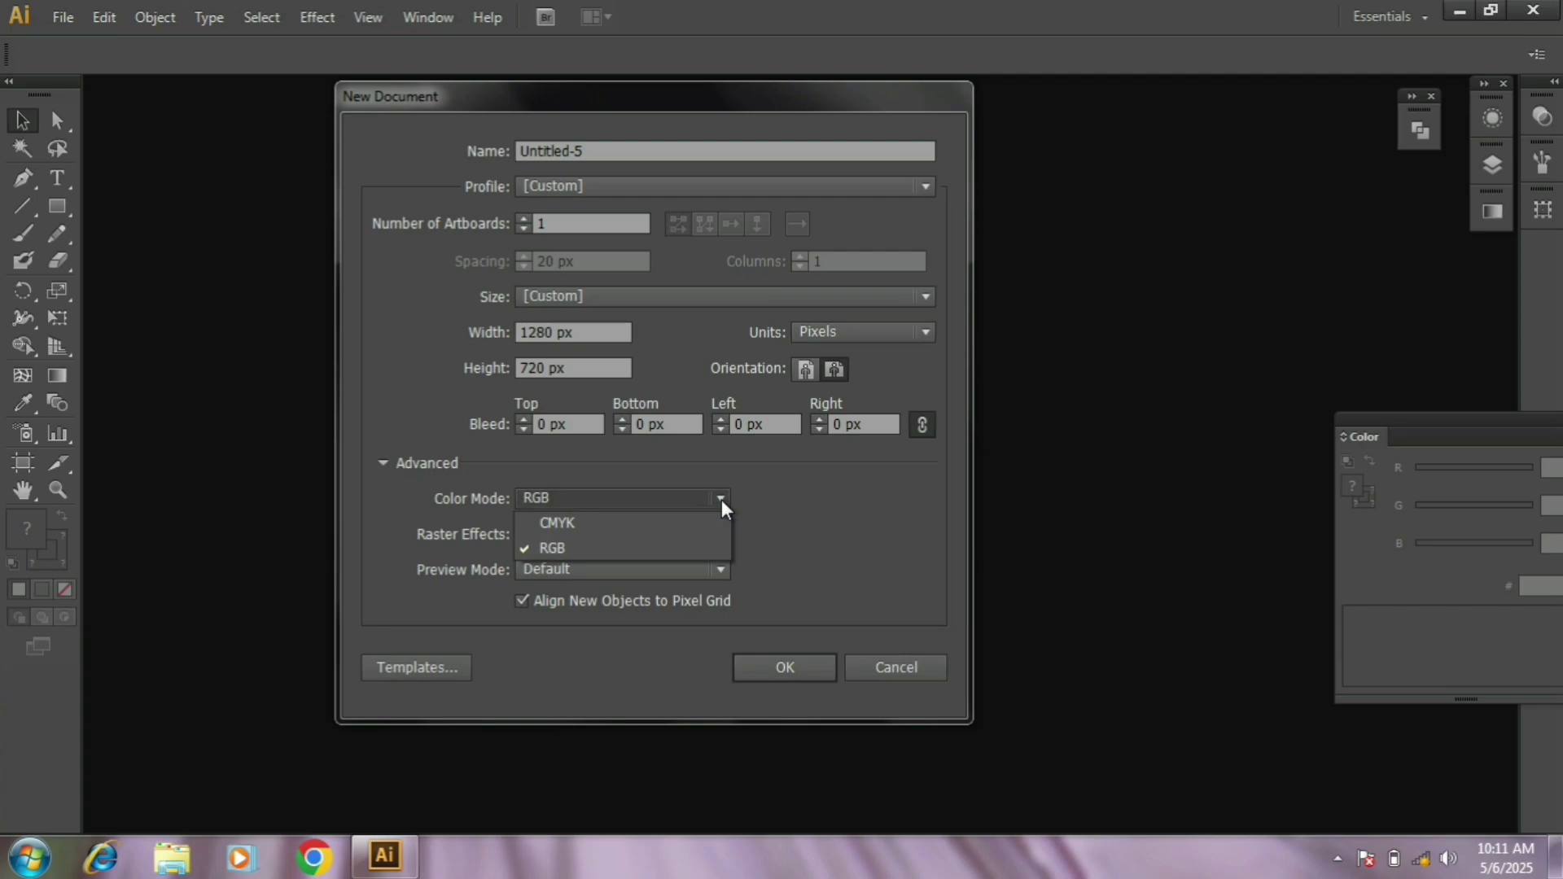
left_click(721, 500)
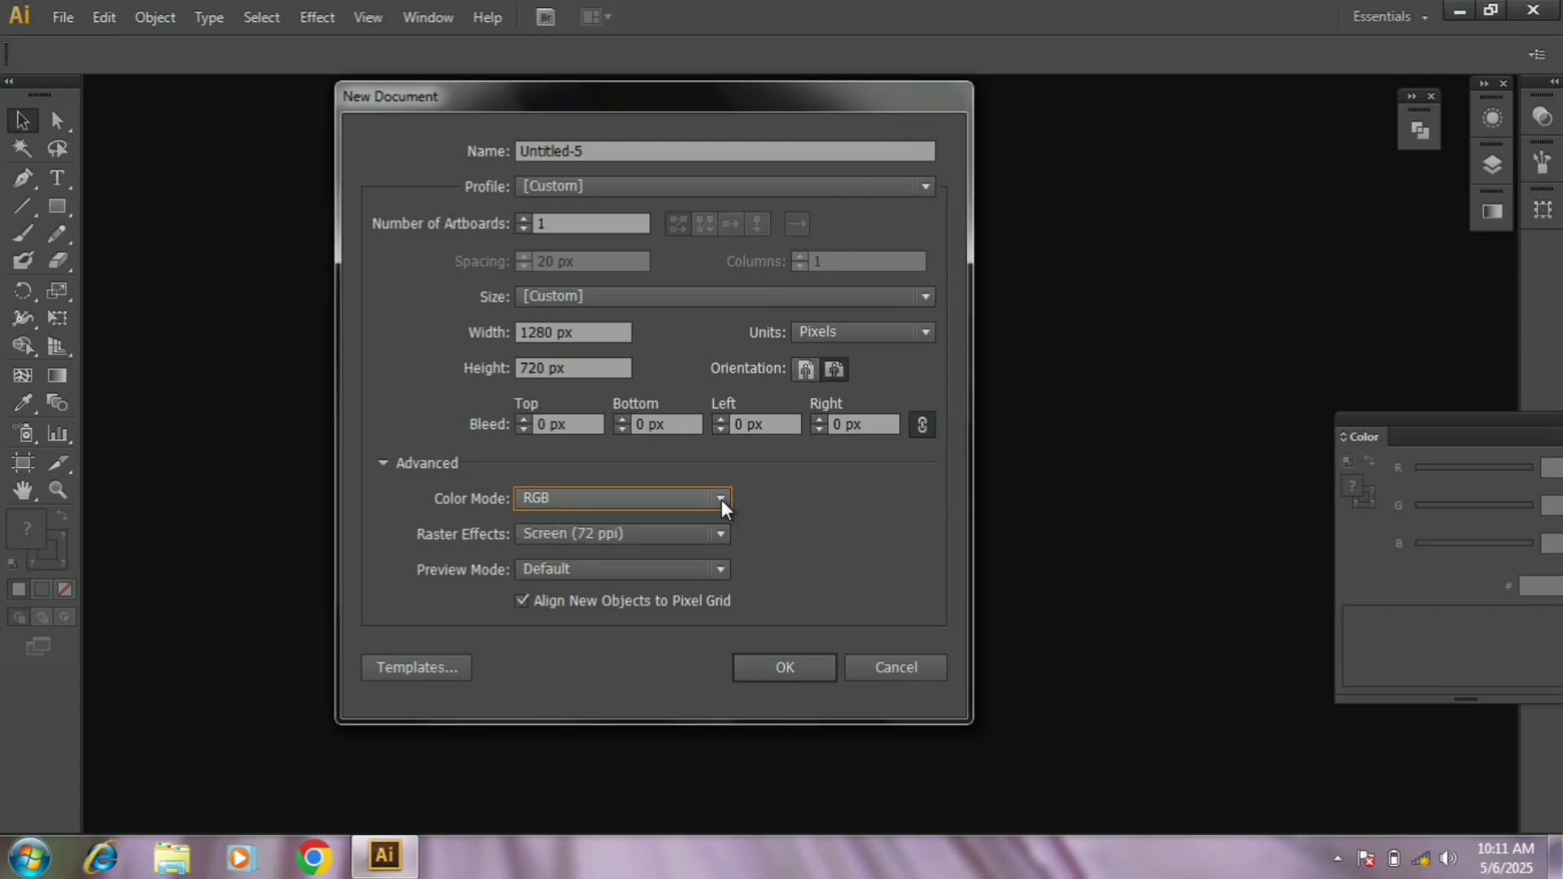
left_click(783, 670)
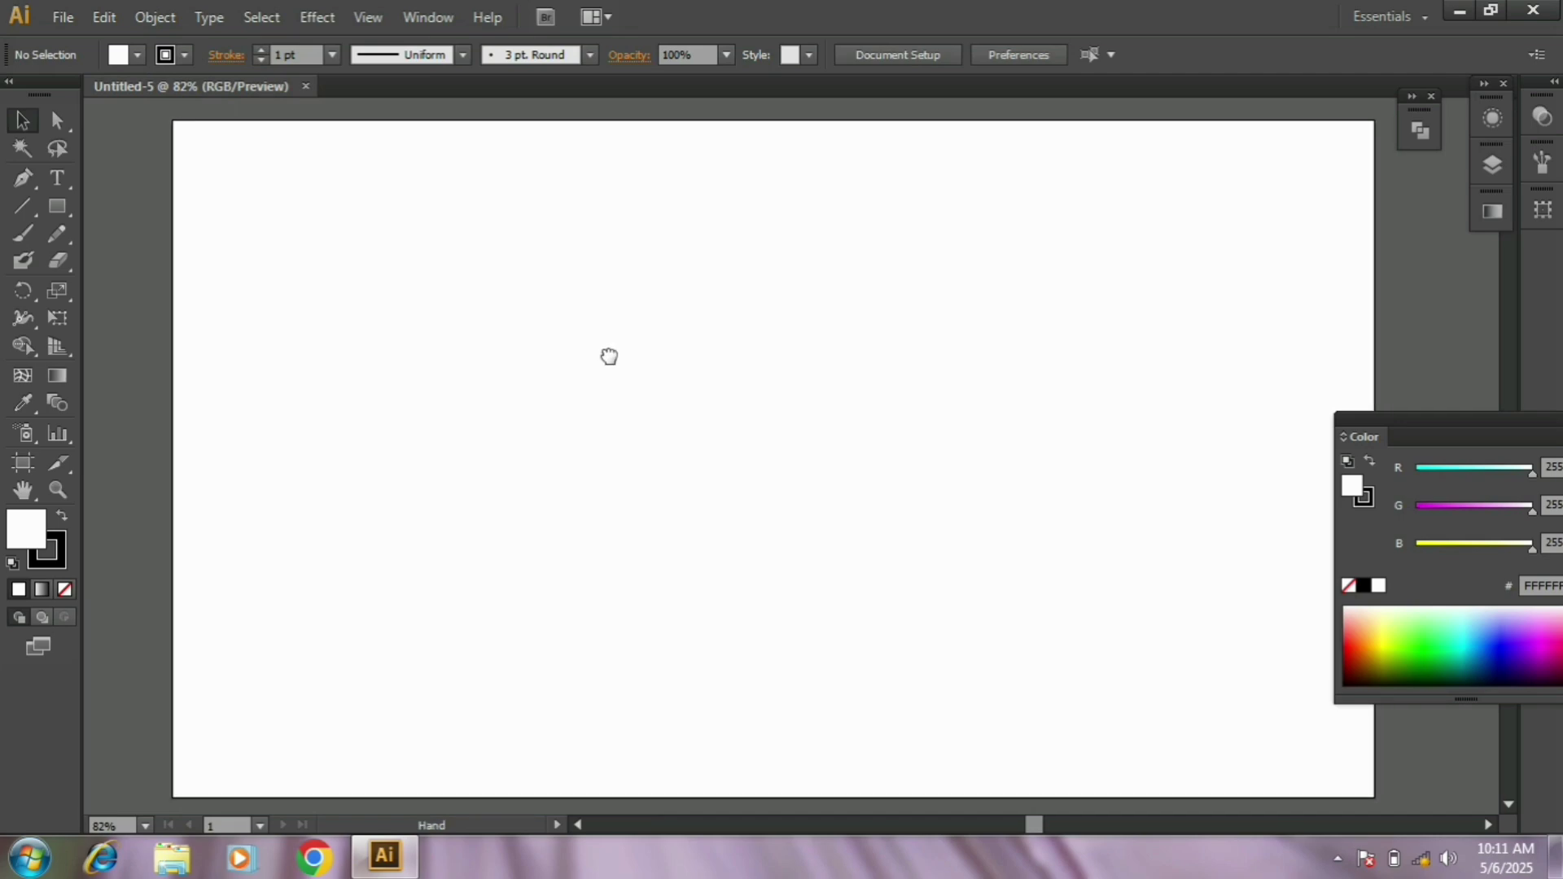
Switch the artboard to portrait orientation and move it up to about X 651 px, Y 272 px.
left_click(21, 465)
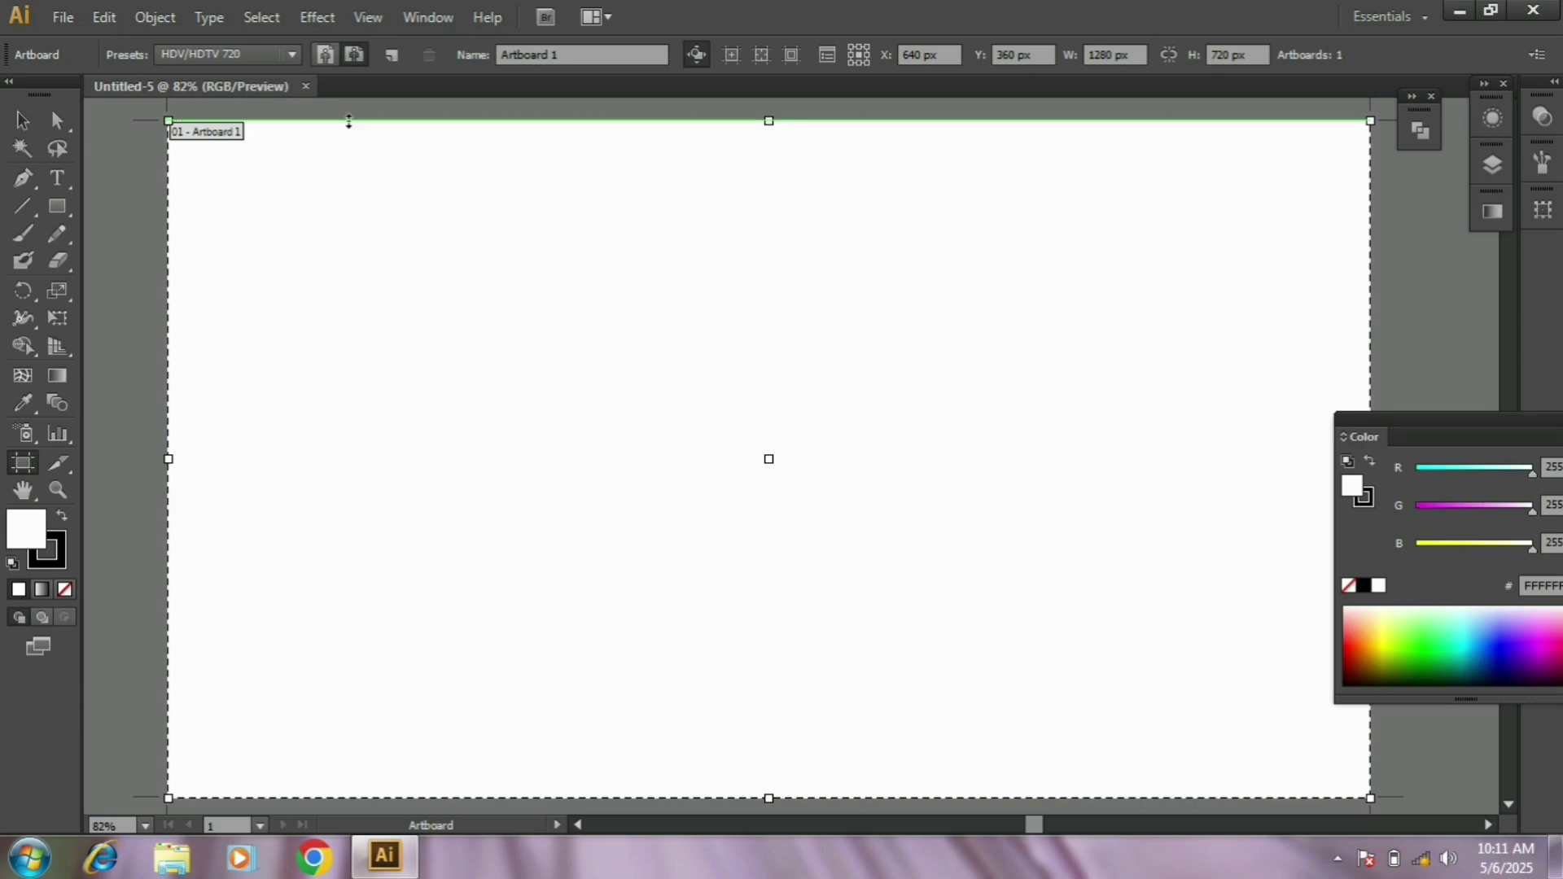
left_click(329, 56)
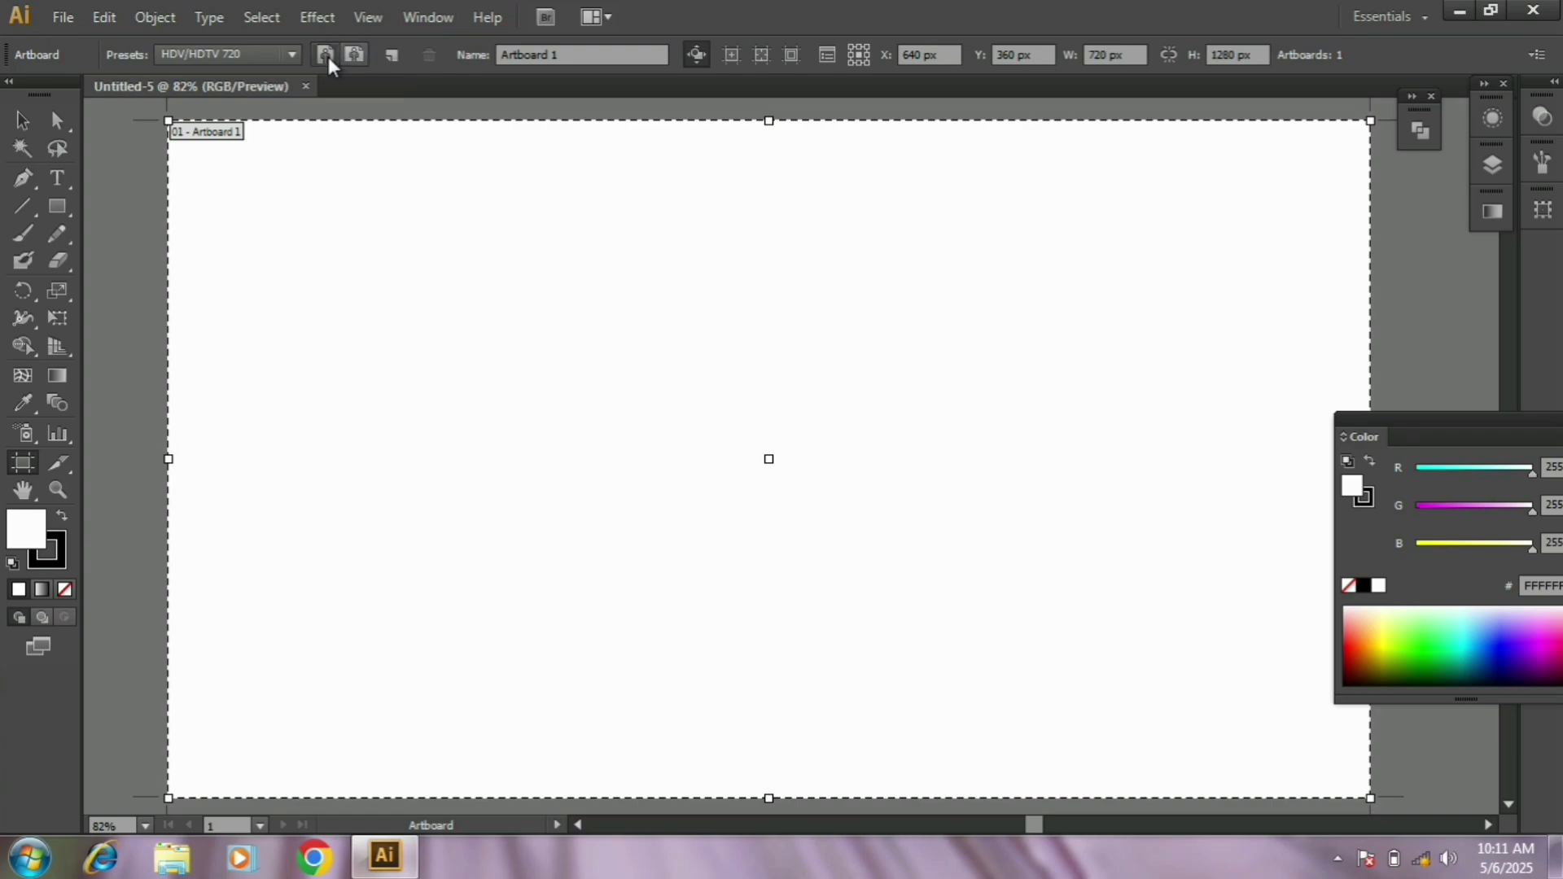
left_click_drag(743, 375, 640, 132)
left_click_drag(708, 403, 718, 320)
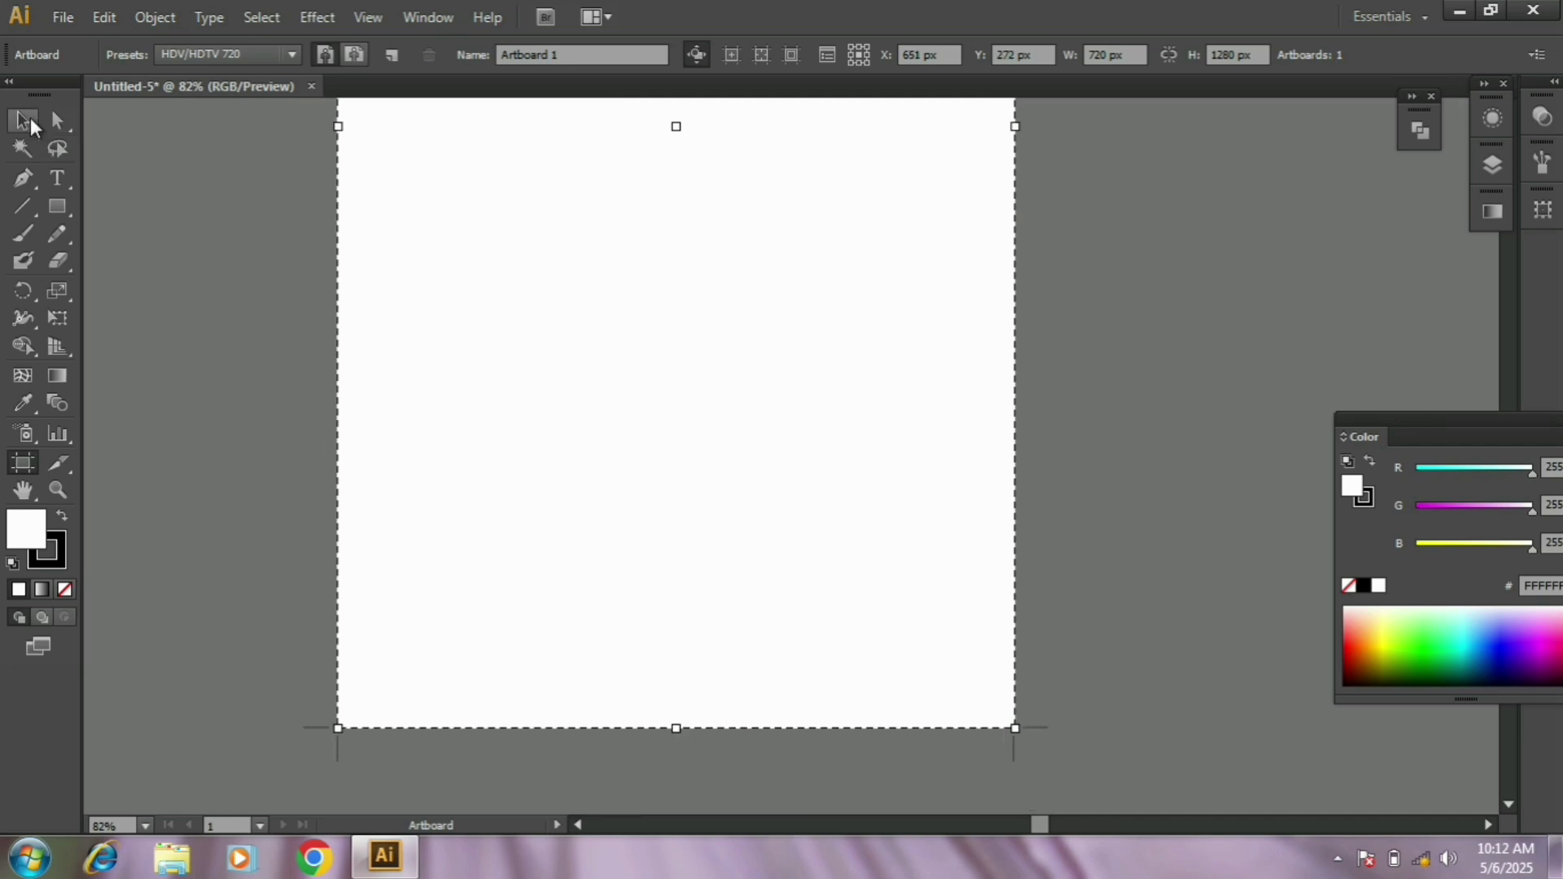
left_click(24, 120)
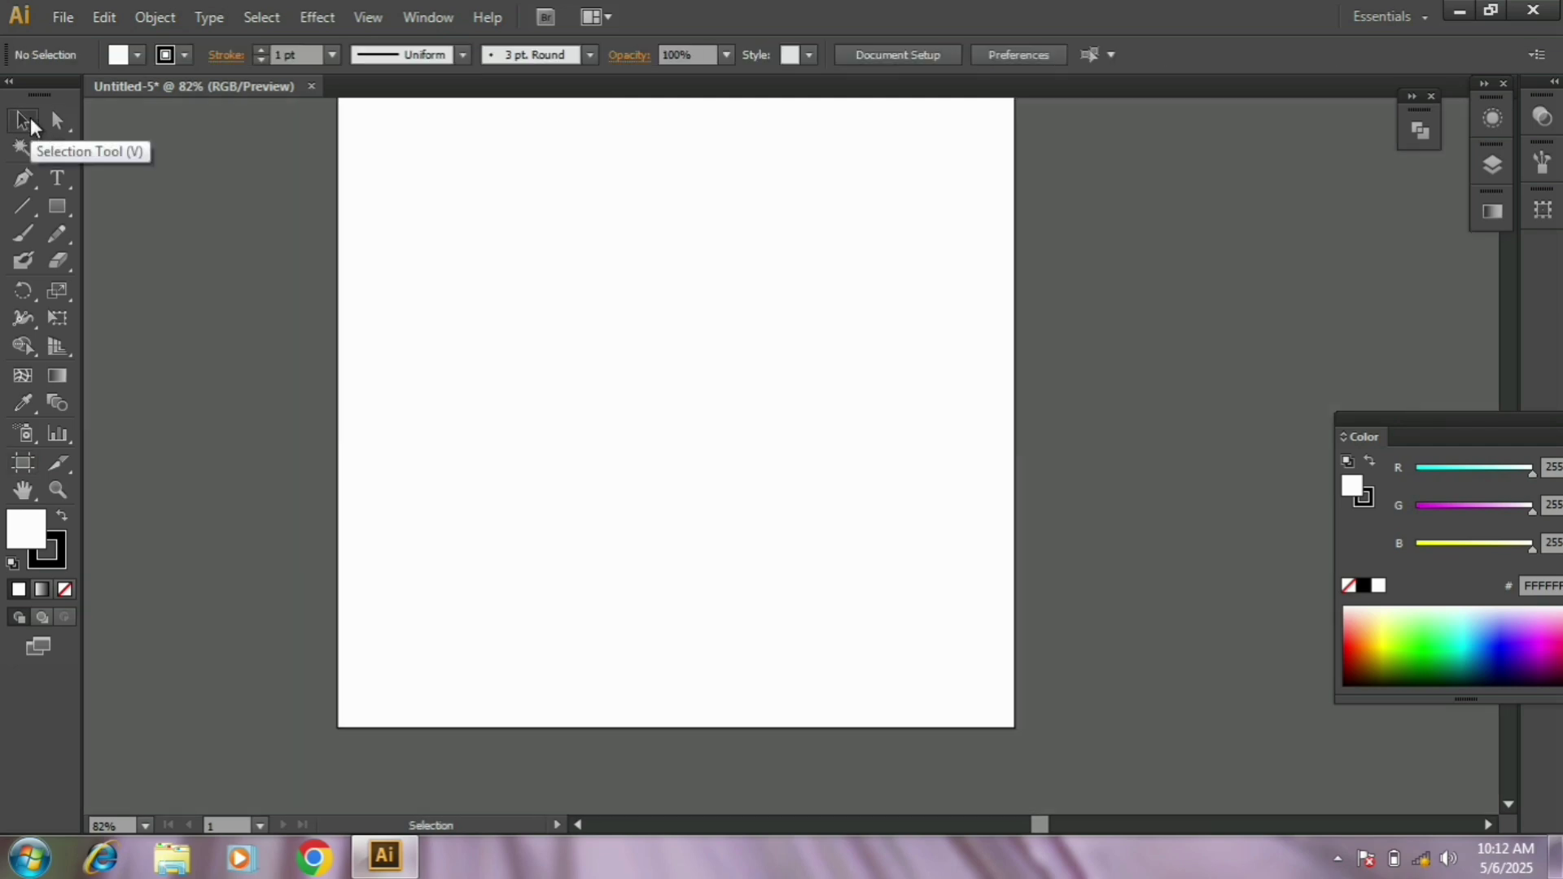
Shorten the artboard from its bottom edge to about 1049 px high and switch it to landscape orientation.
left_click(29, 468)
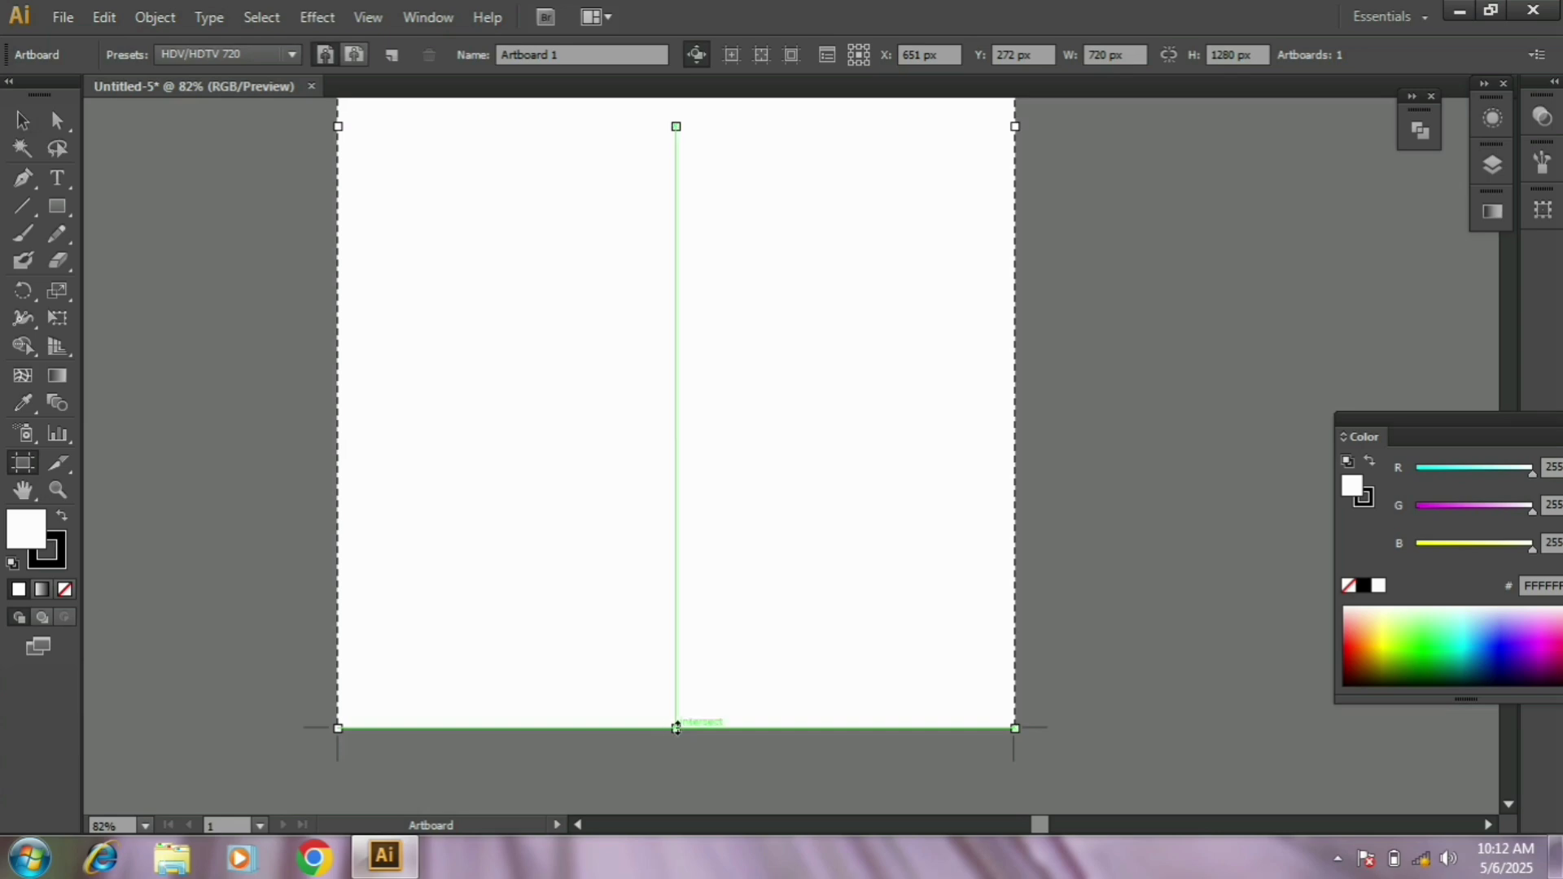
left_click_drag(676, 727, 681, 424)
left_click_drag(663, 388, 668, 539)
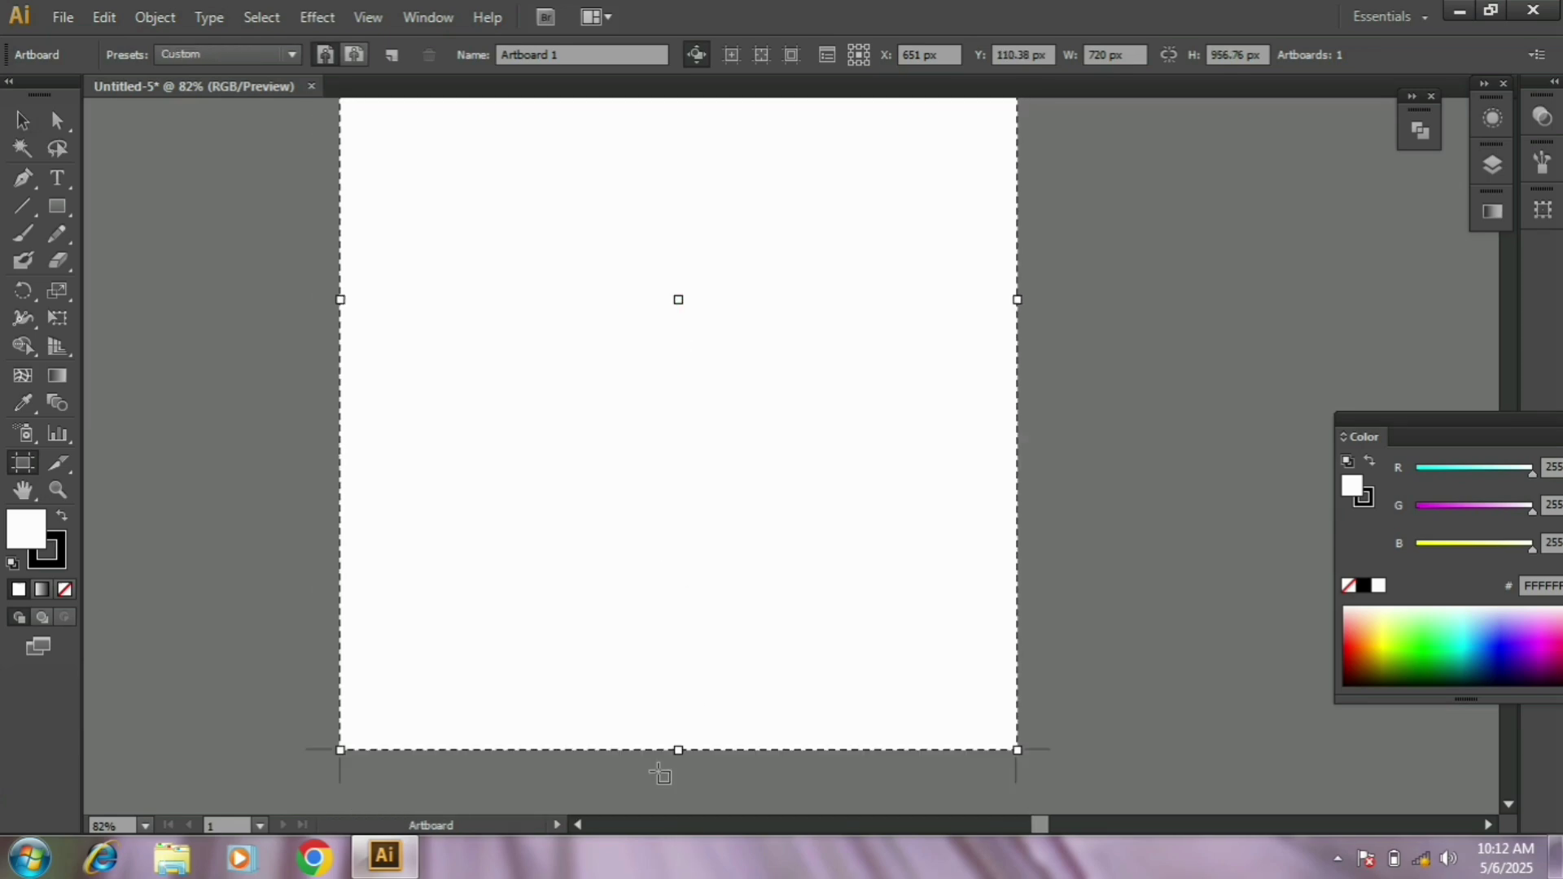
left_click_drag(678, 744, 659, 773)
left_click_drag(648, 332, 660, 642)
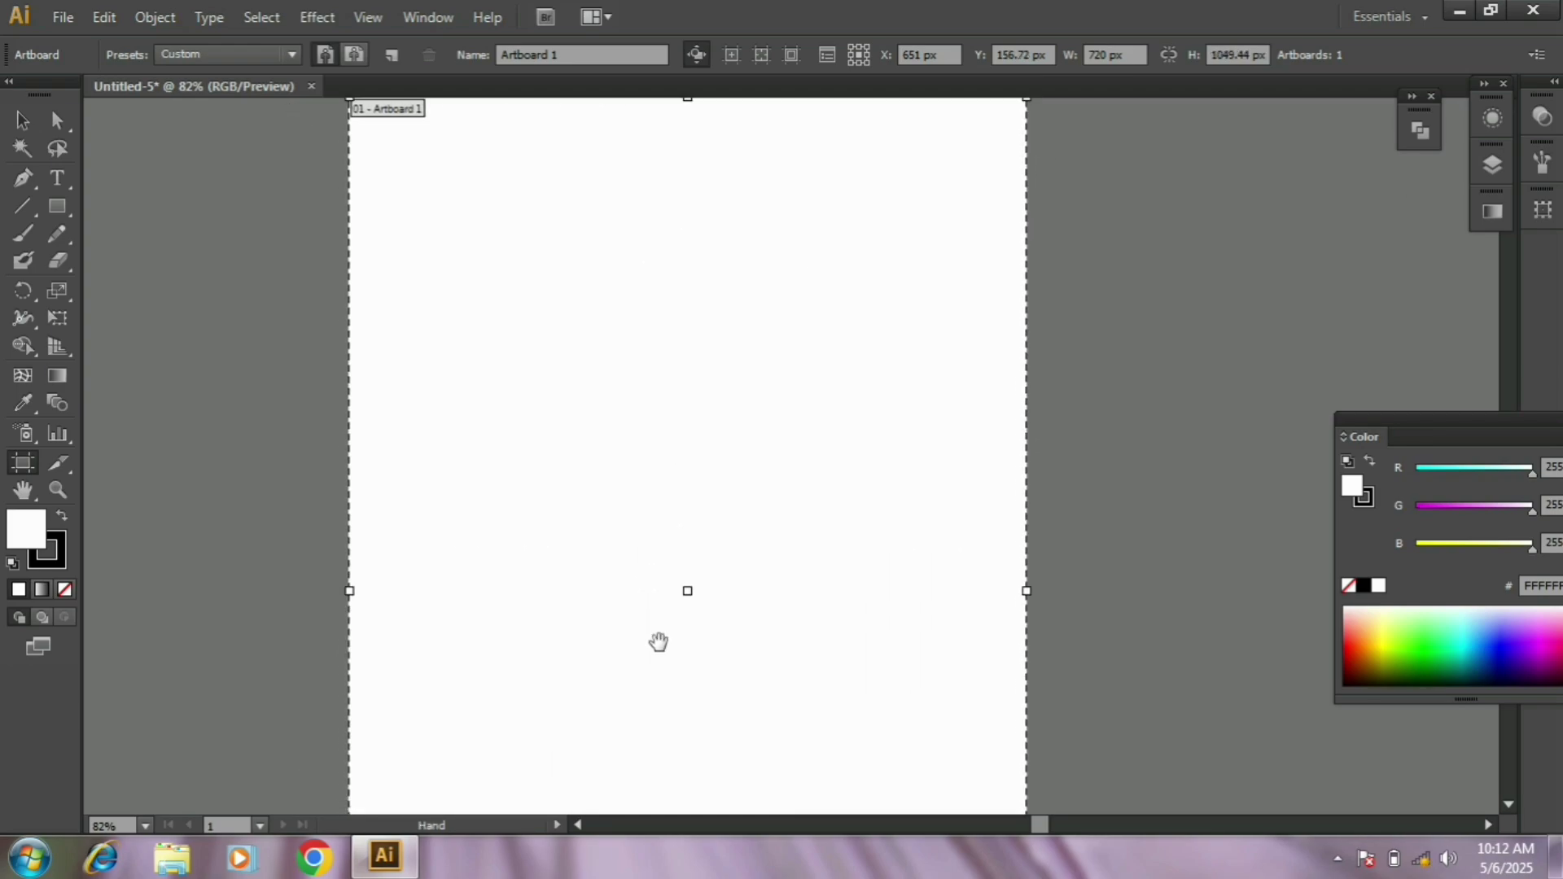
left_click(354, 54)
left_click_drag(653, 369, 676, 266)
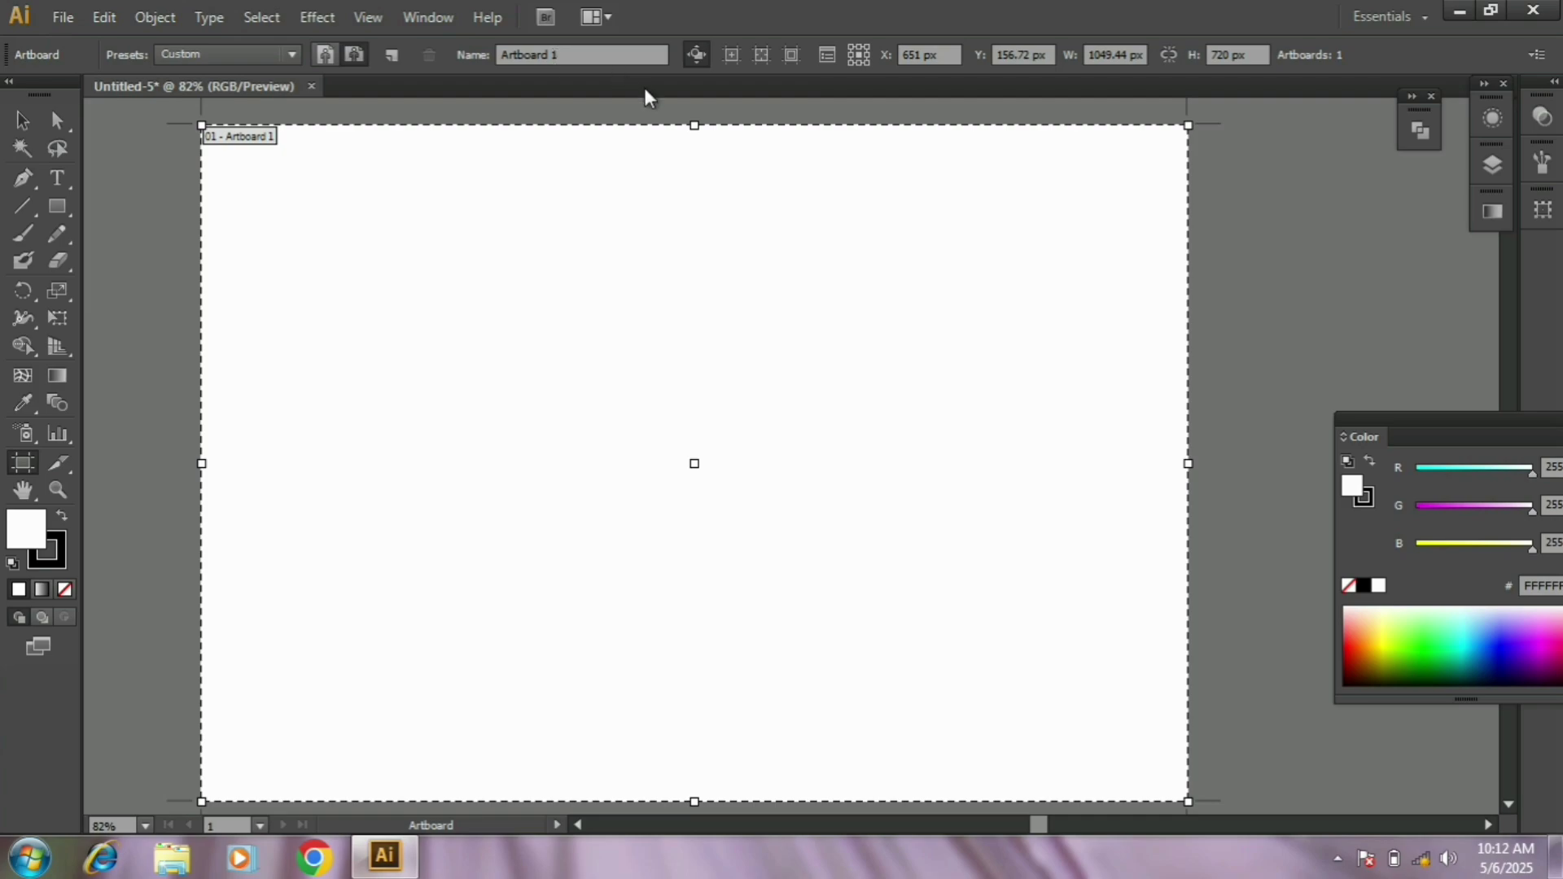
Move the artboard to about X 637 px, Y 163 px and leave artboard editing.
left_click(697, 50)
left_click_drag(669, 243, 737, 266)
key("space")
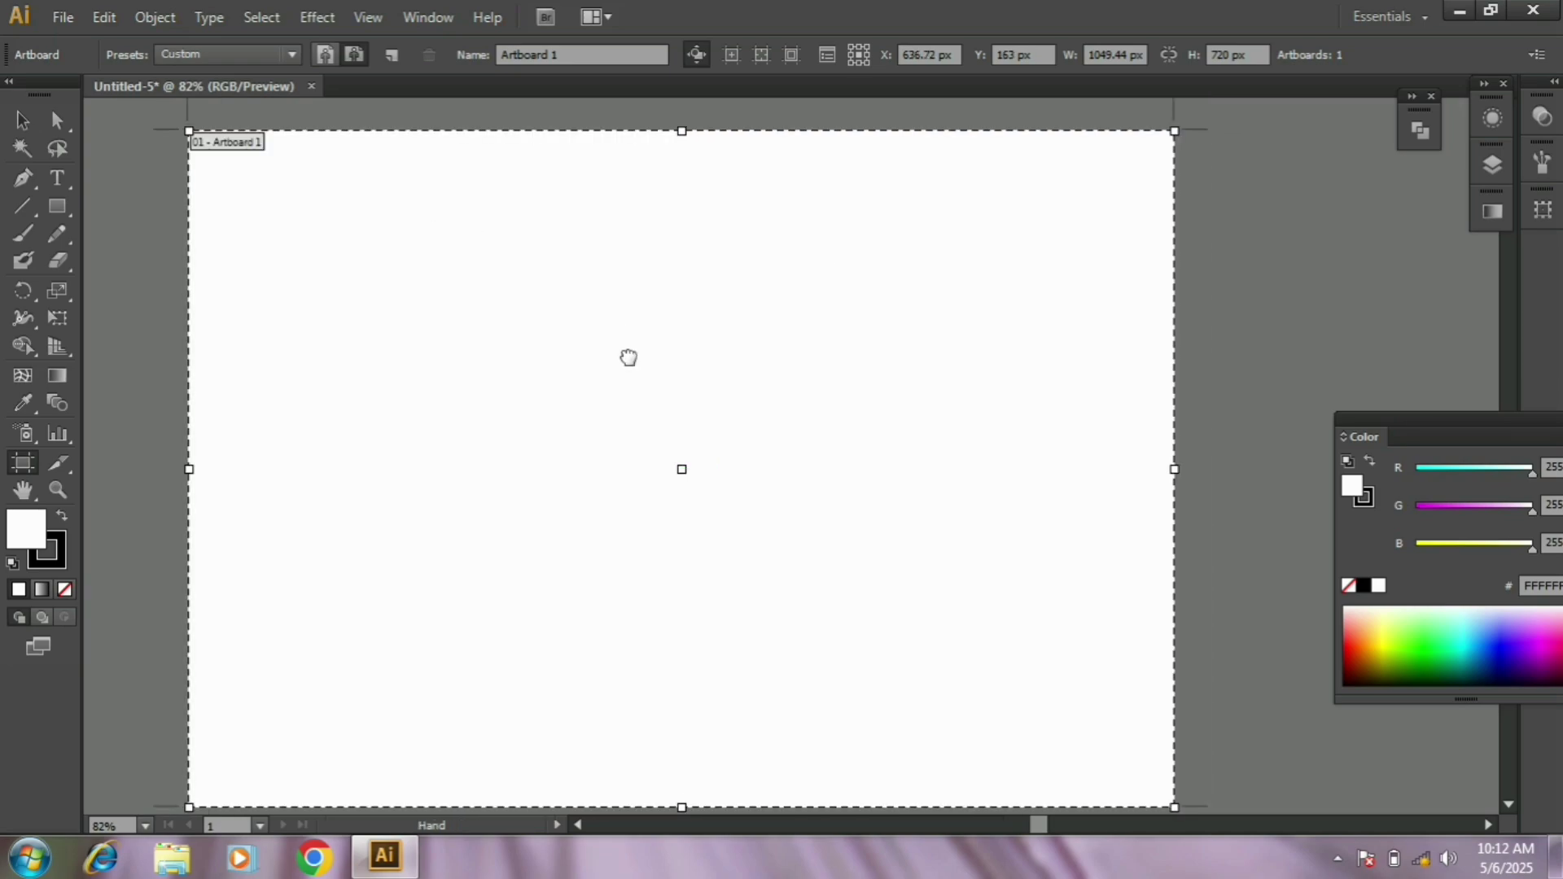
left_click_drag(628, 358, 638, 328)
left_click_drag(342, 301, 389, 334)
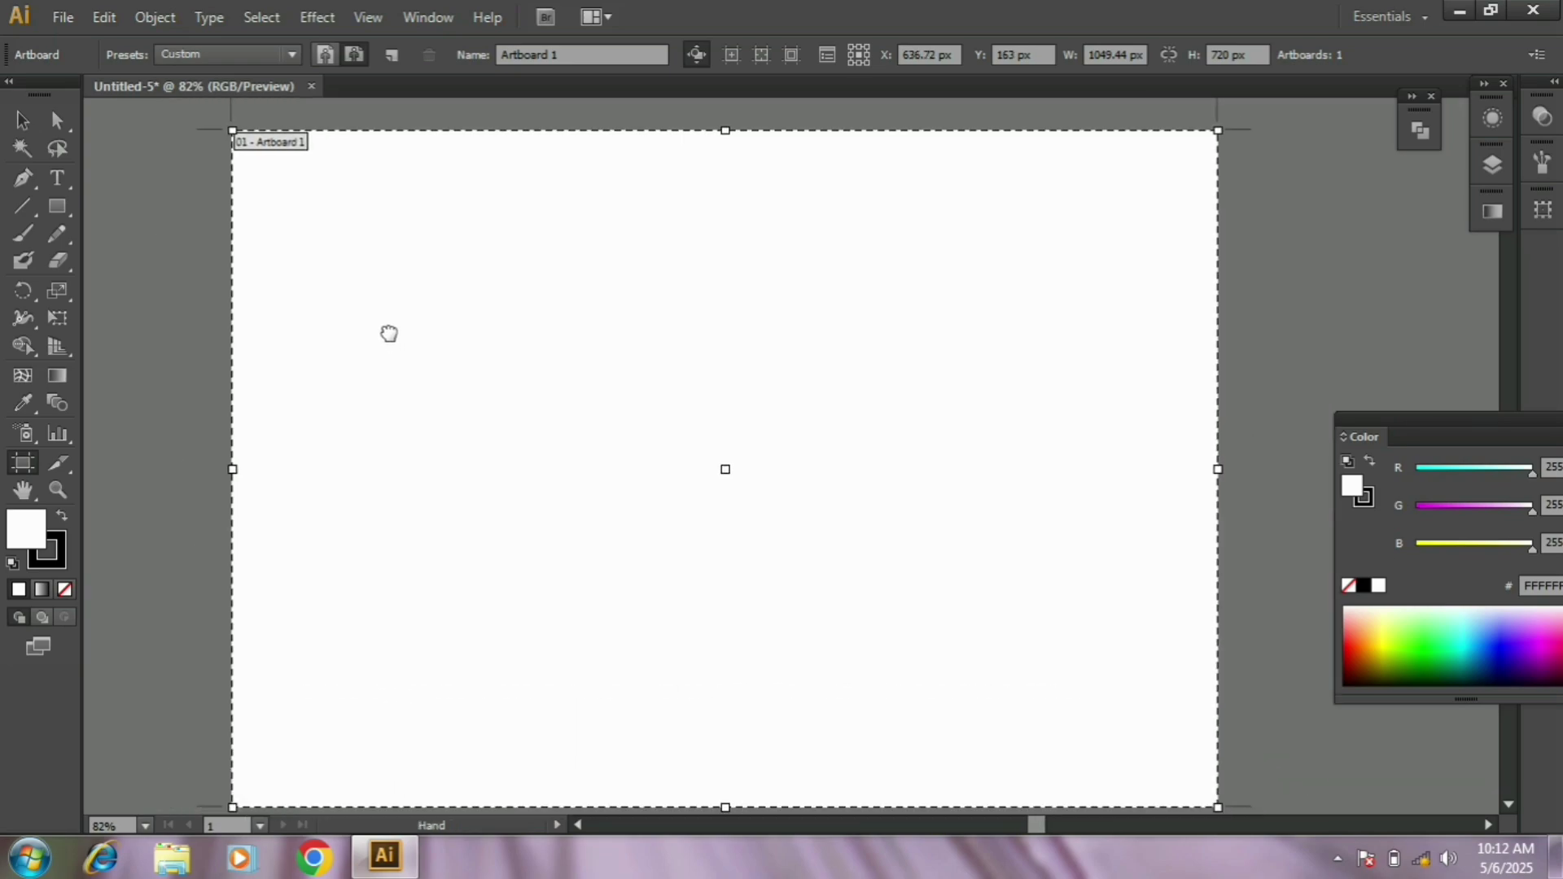
left_click(22, 119)
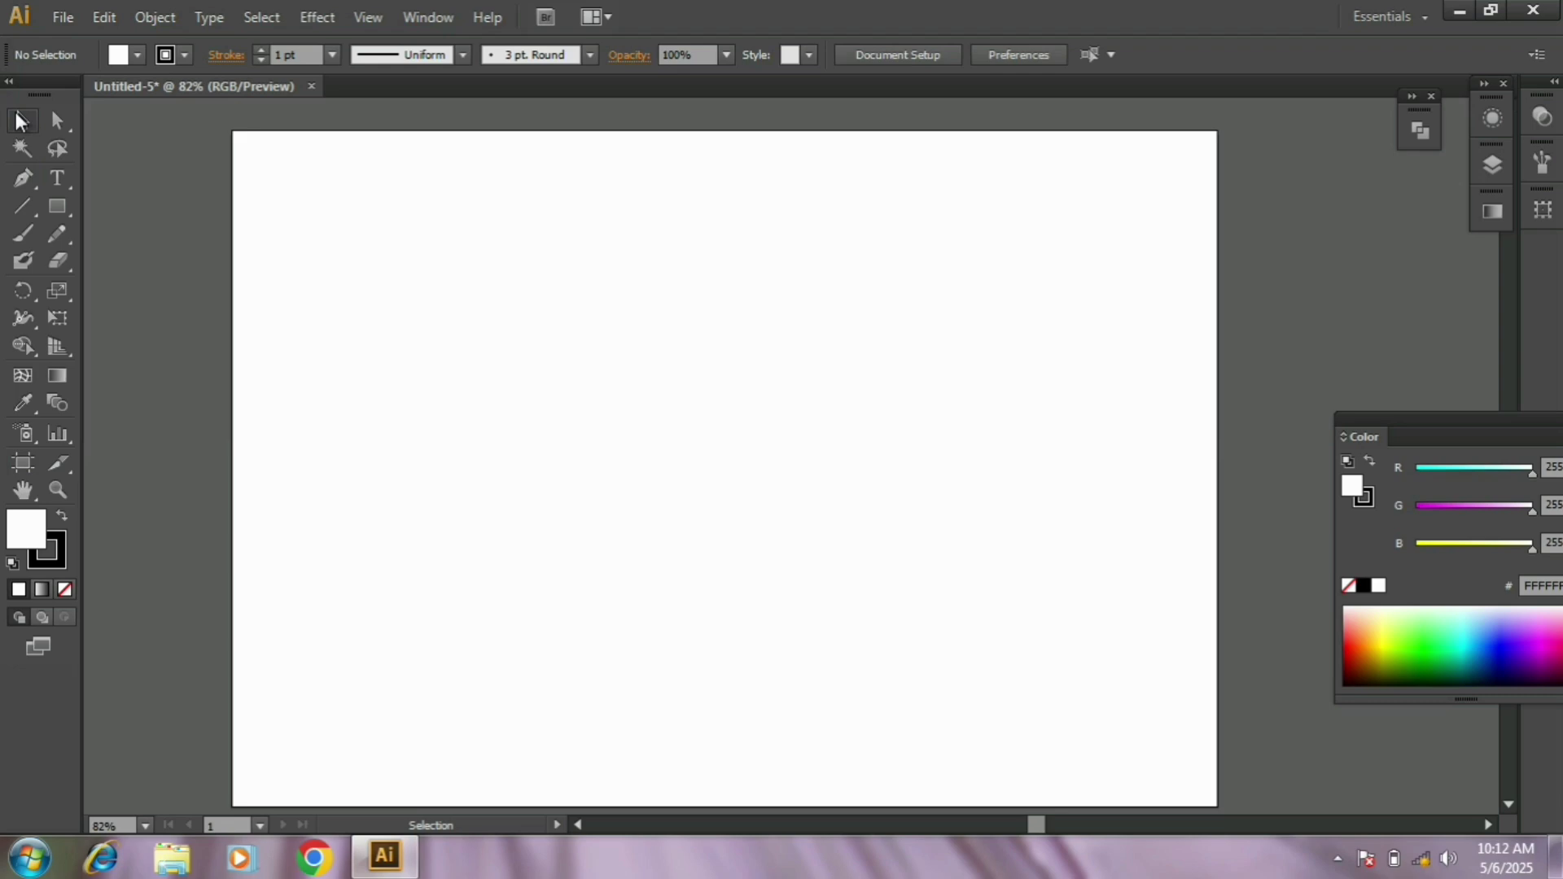
Draw a wide rectangle and a taller one beside it on the artboard, and fill the taller one with orange FF955C.
left_click(52, 211)
left_click_drag(528, 359, 662, 435)
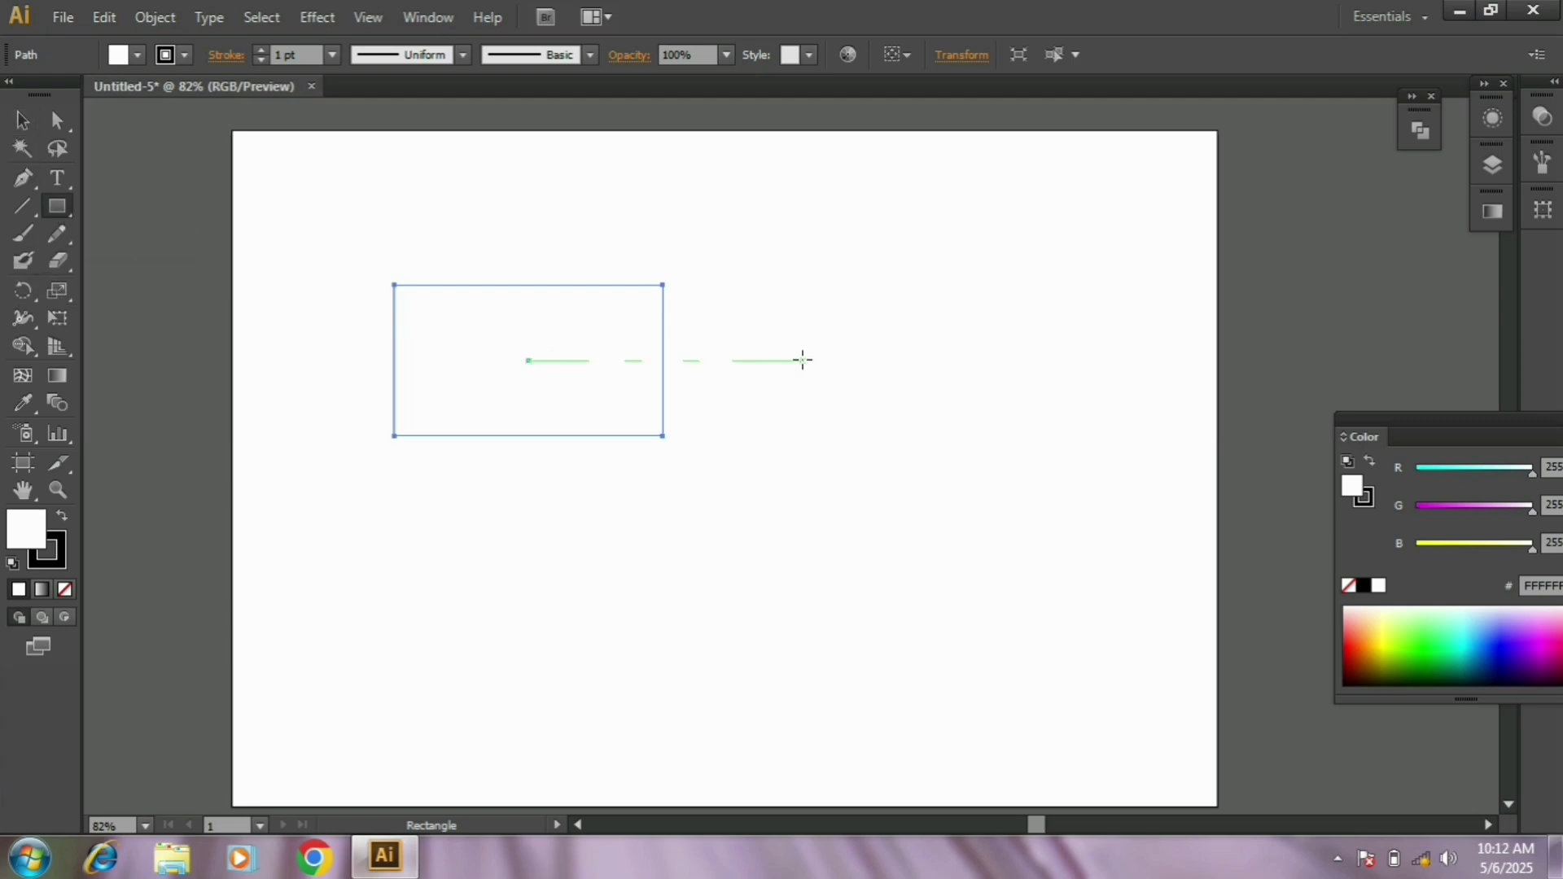
mouse_move(814, 242)
left_mouse_down()
mouse_move(1019, 492)
mouse_move(1032, 486)
left_mouse_up()
left_click(1352, 629)
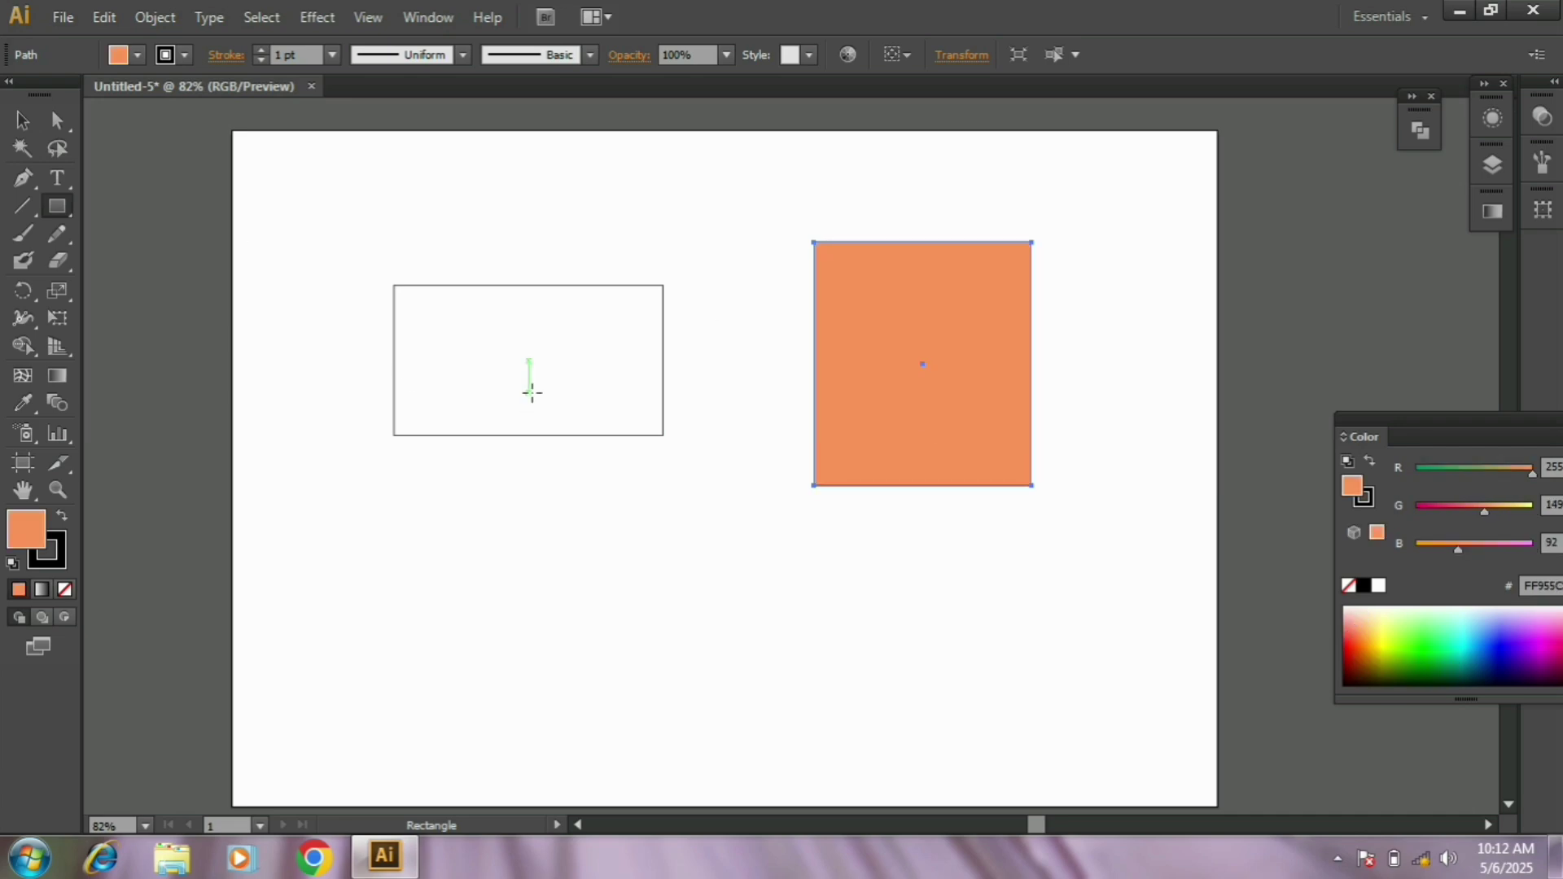
left_click(22, 119)
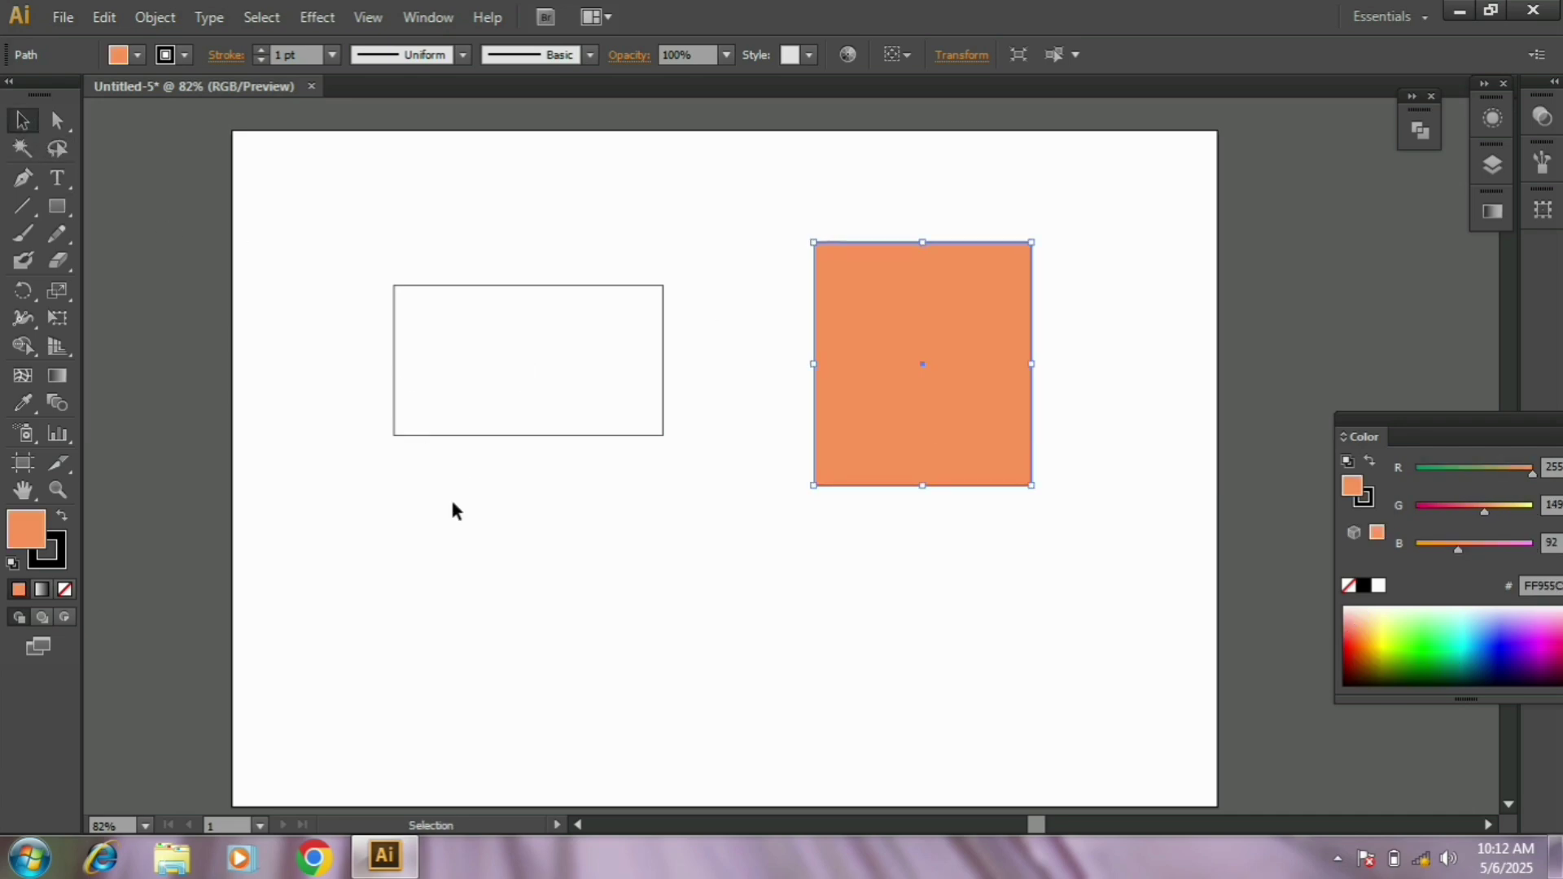
Deselect the shapes and move the artboard together with its artwork to about X 872 px, Y 181 px.
key("space")
left_click_drag(363, 461, 123, 472)
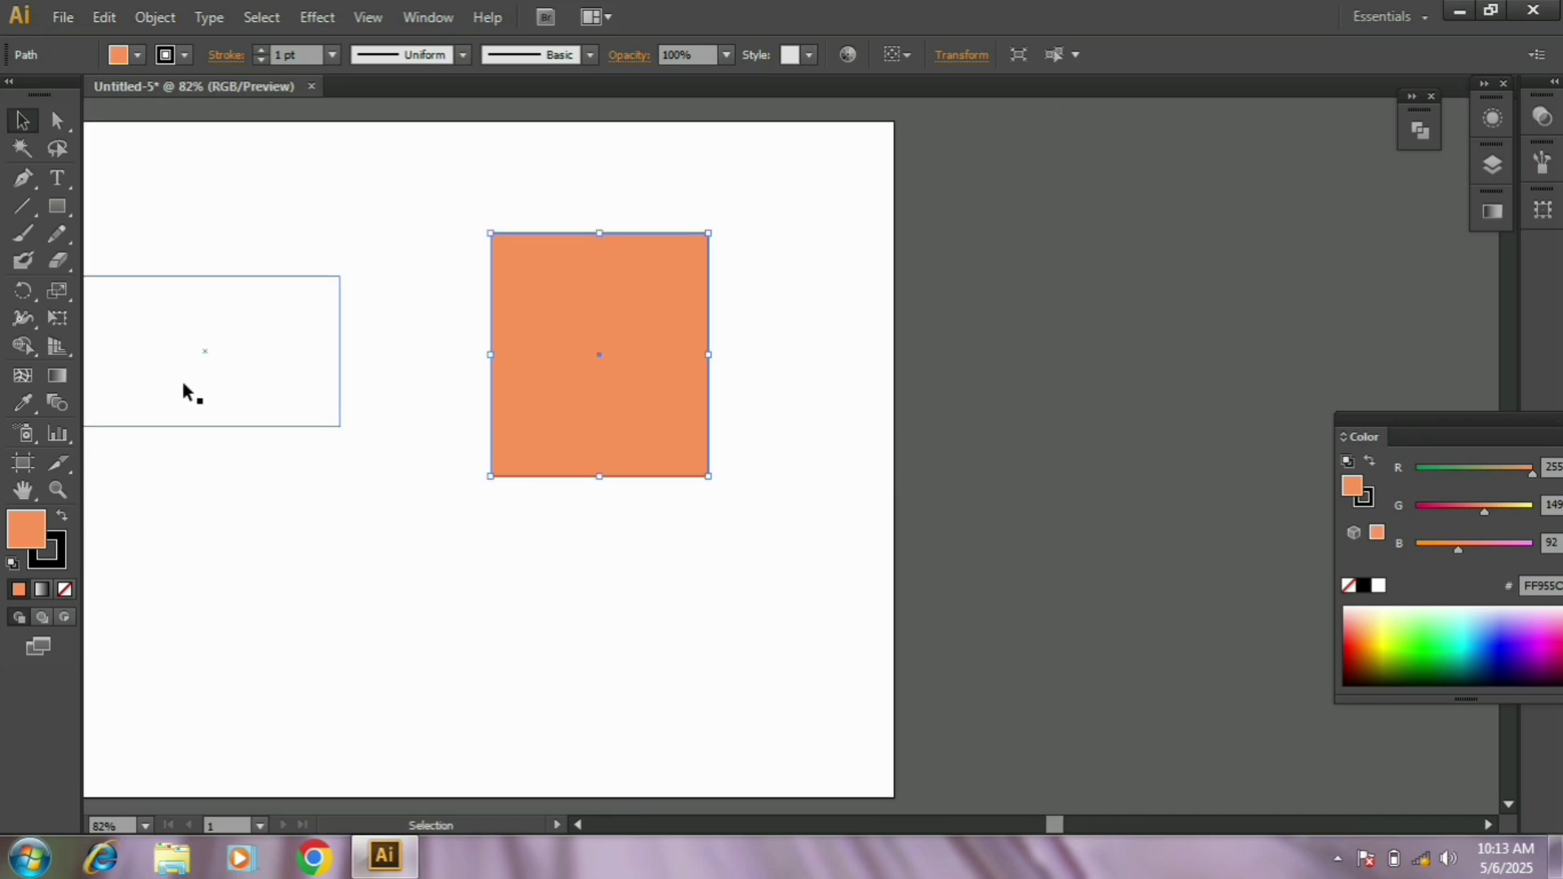
left_click_drag(214, 363, 314, 365)
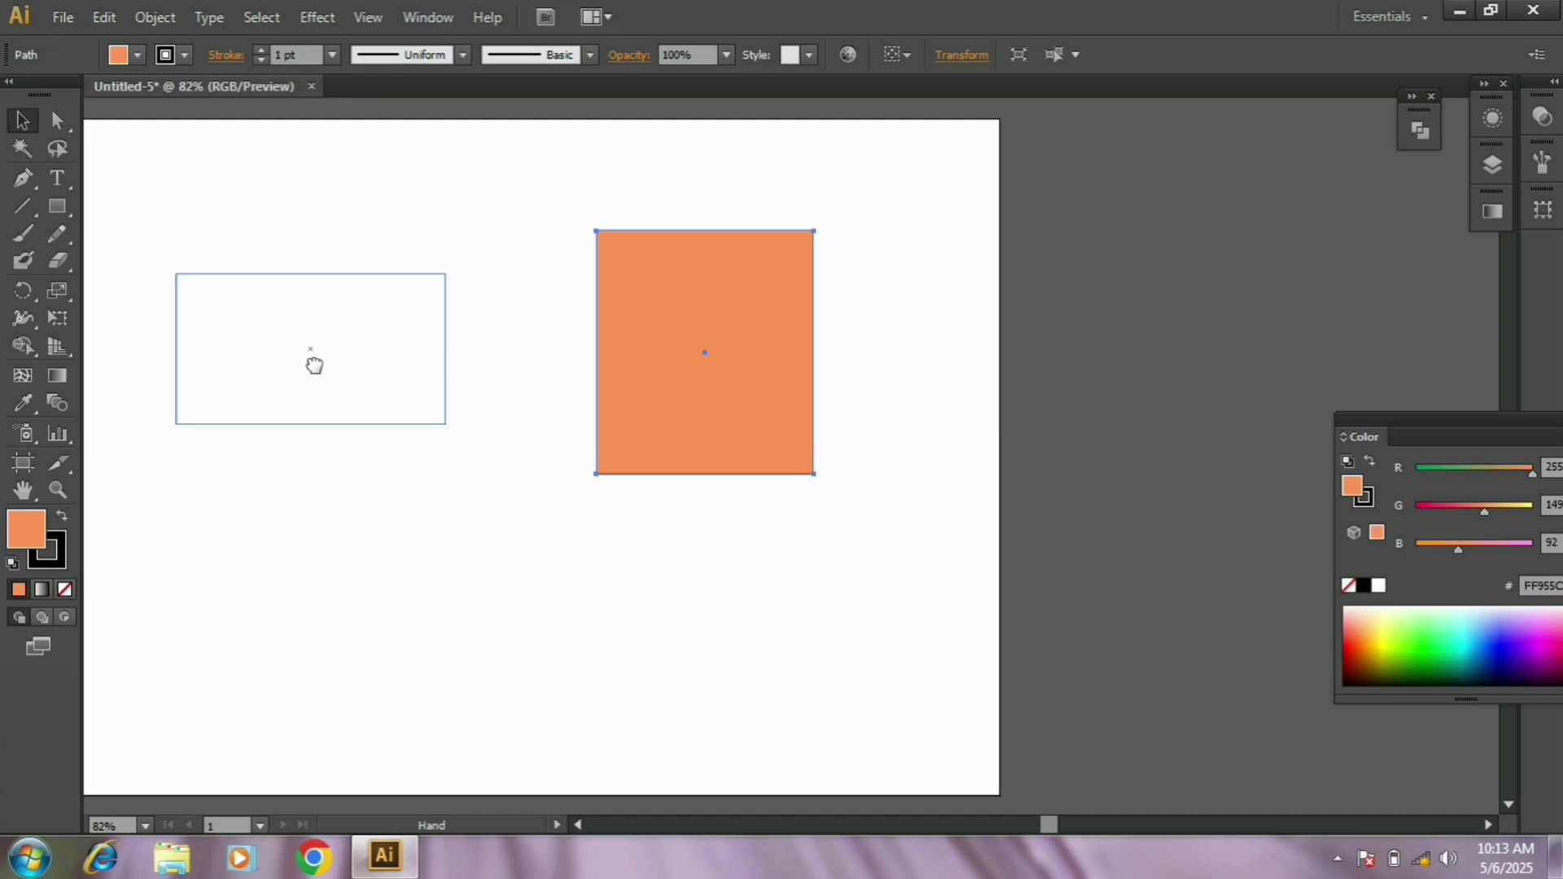
left_click_drag(315, 365, 345, 373)
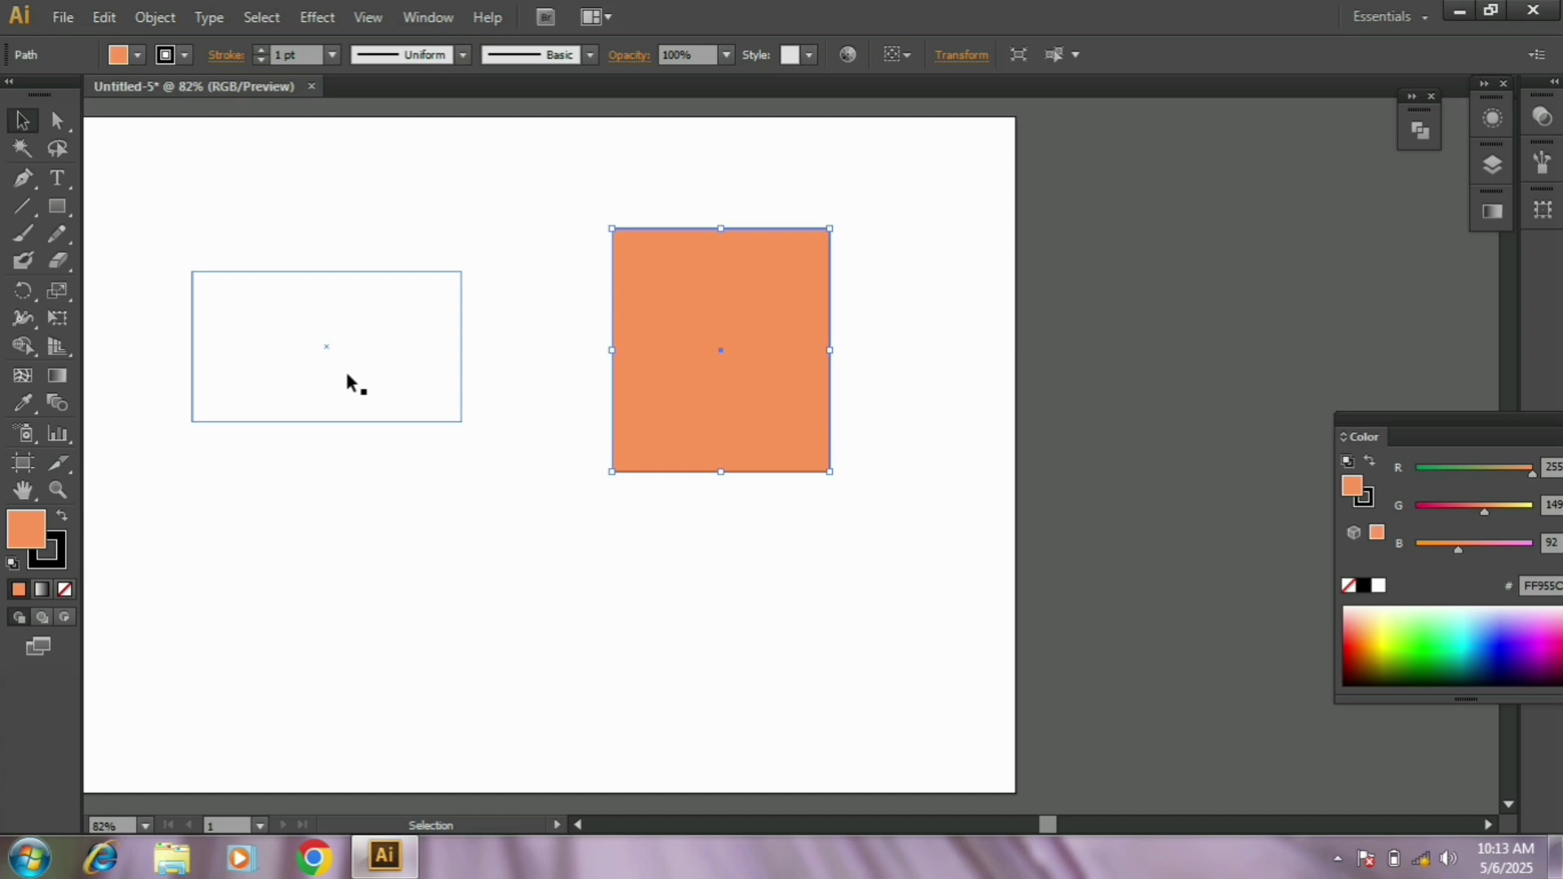
left_click_drag(310, 511, 651, 489)
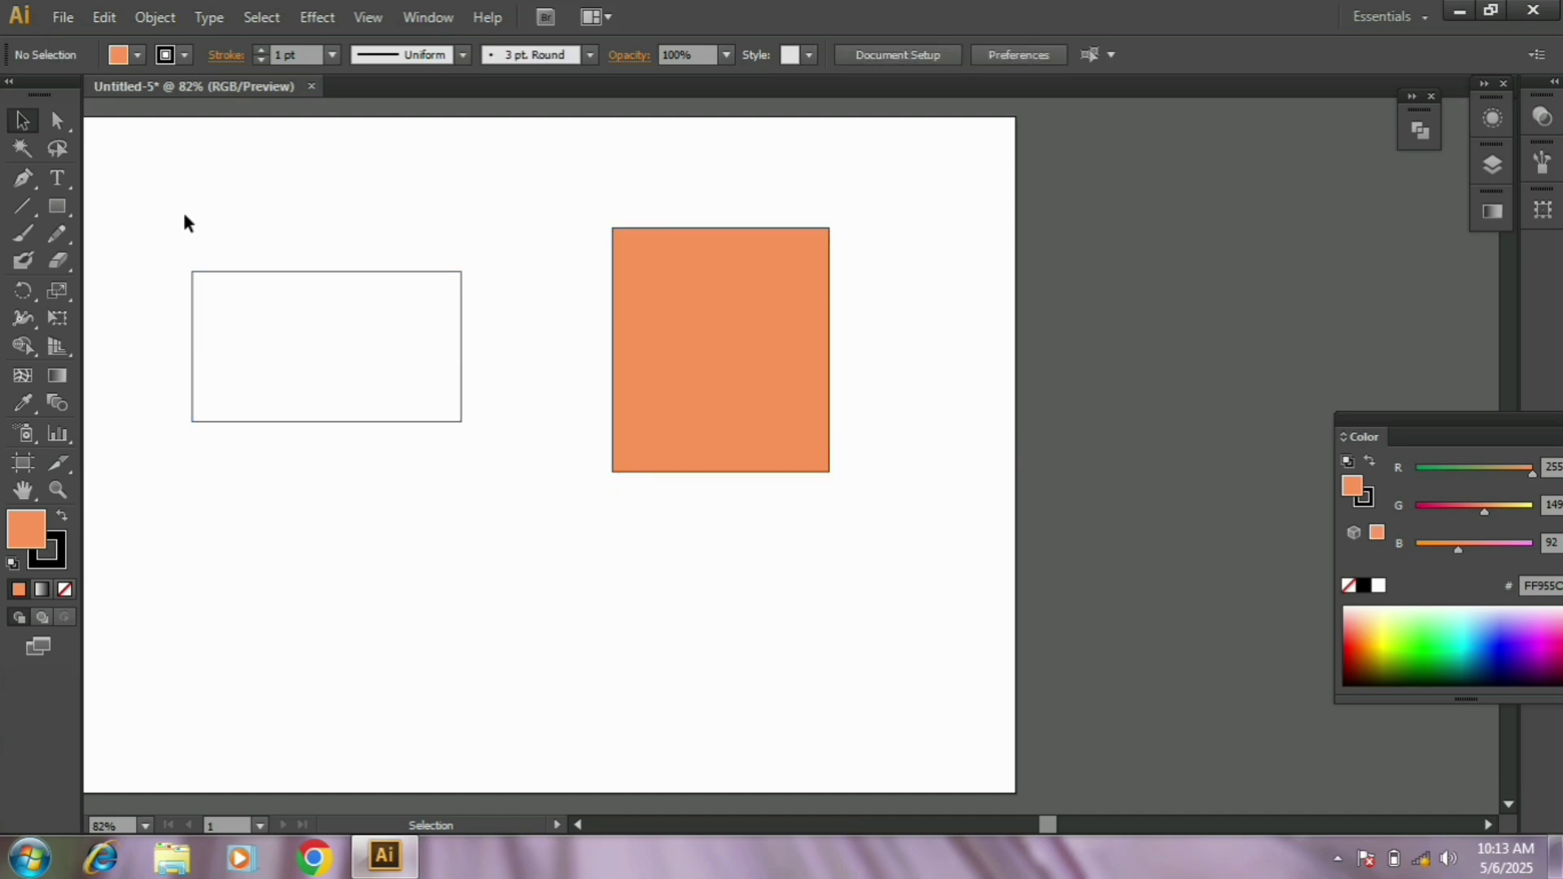
left_click(31, 457)
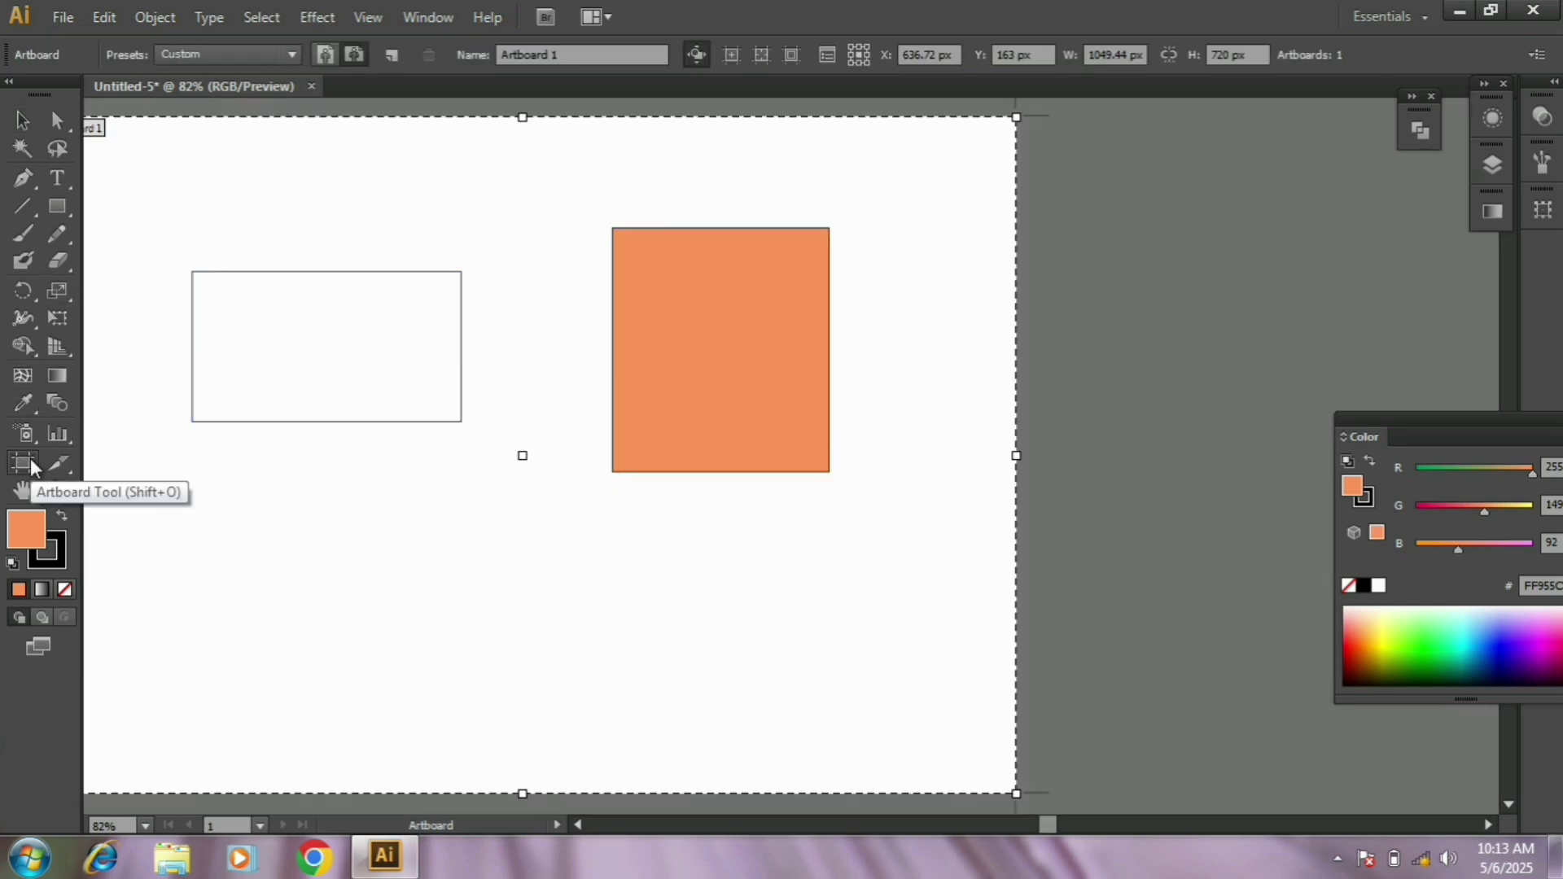
left_click(696, 54)
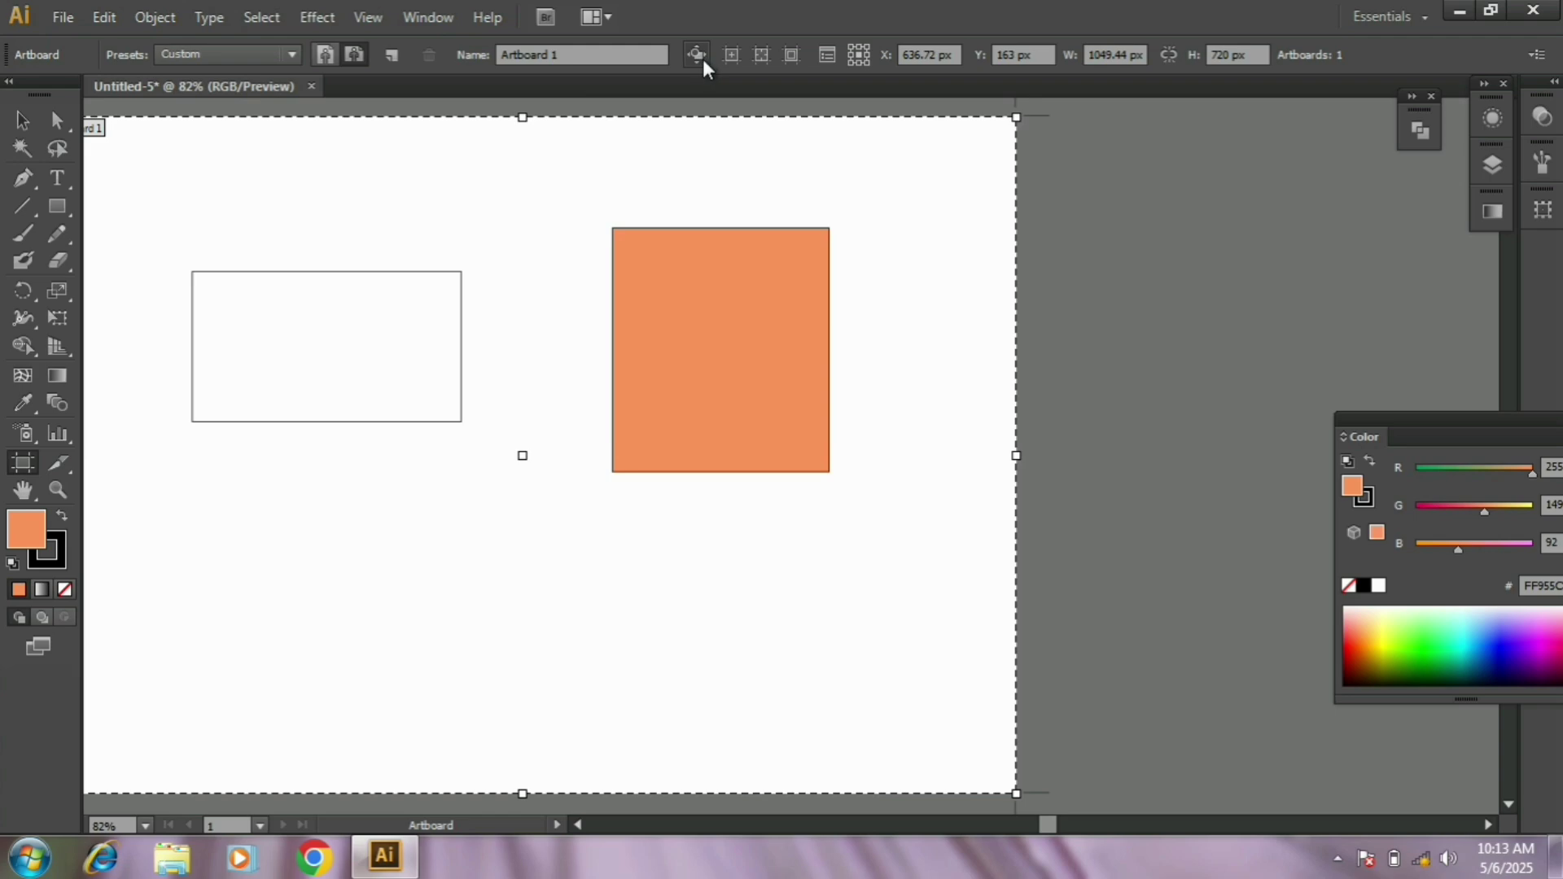
left_click_drag(521, 216, 738, 218)
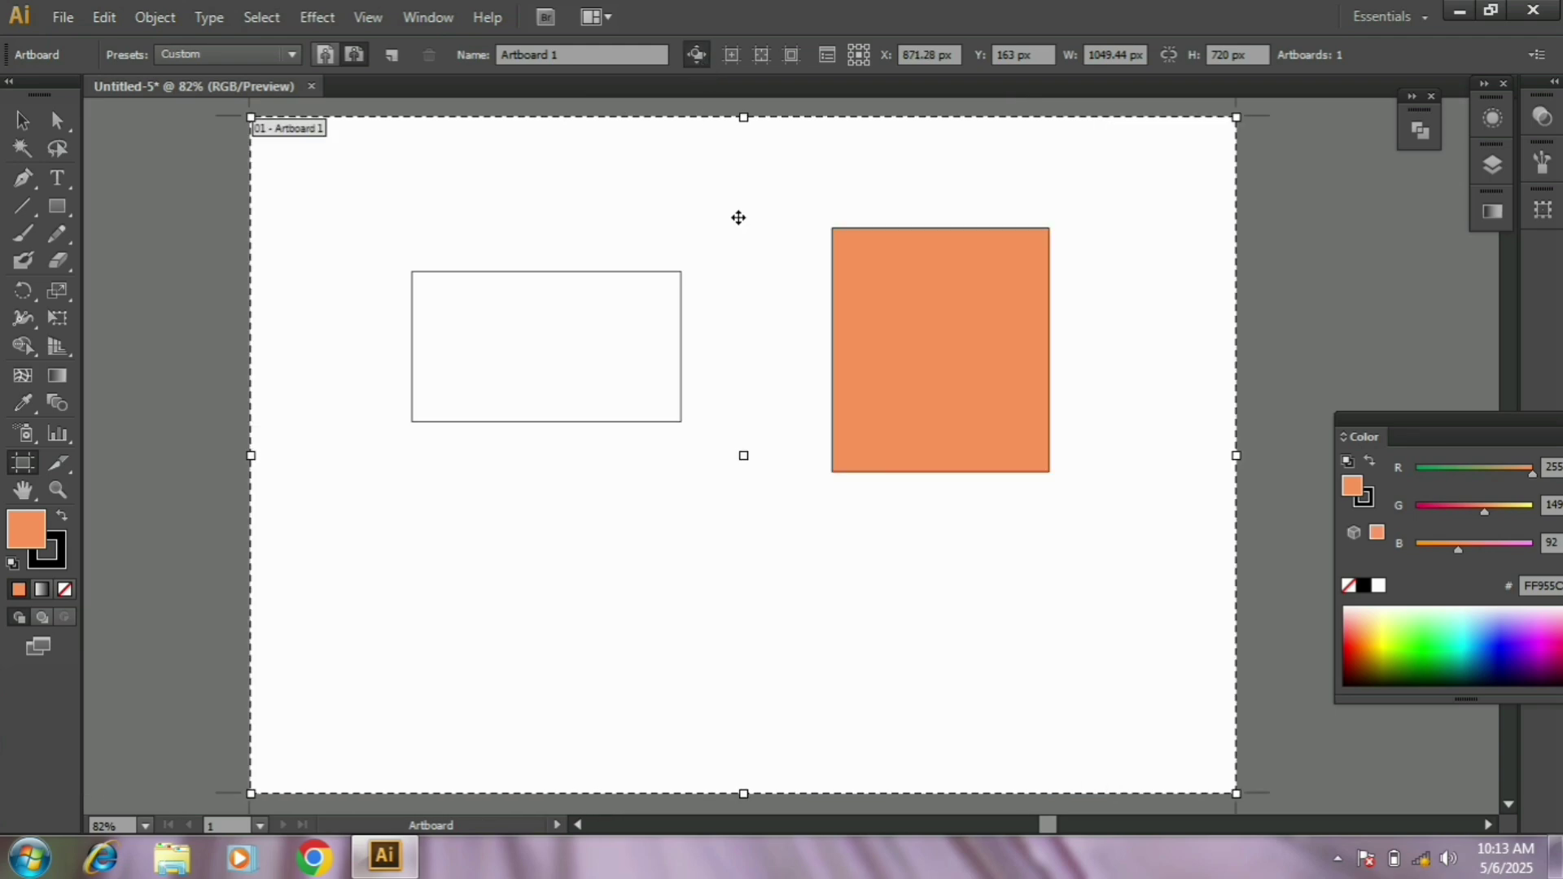
mouse_move(764, 500)
left_mouse_down()
mouse_move(764, 476)
mouse_move(764, 516)
left_mouse_up()
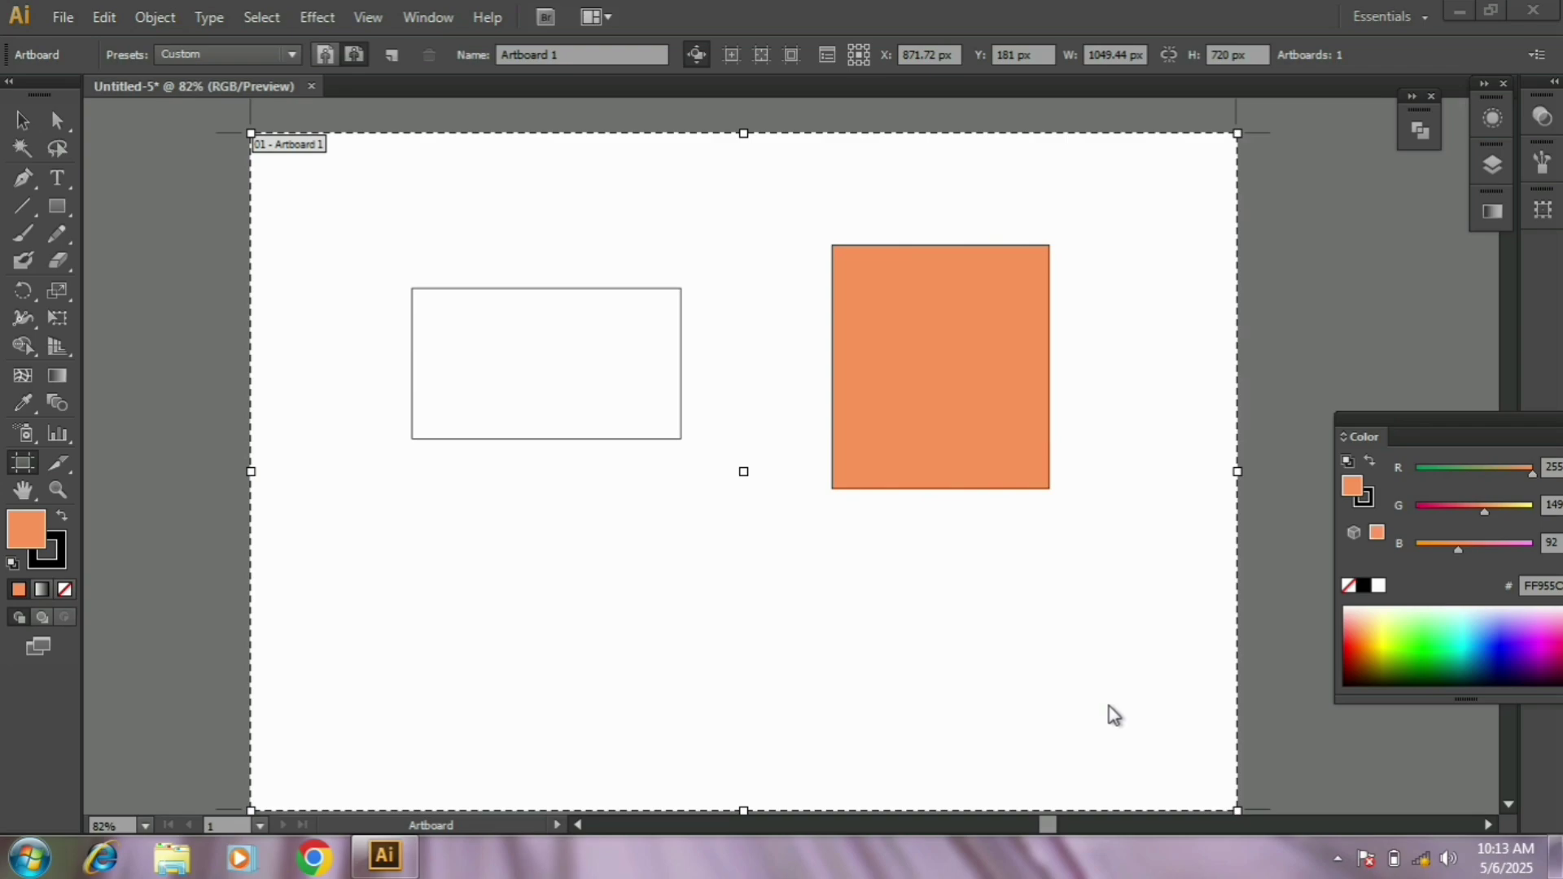
Try the artboard's center mark, cross hairs and video safe areas, and hide them again.
key("space")
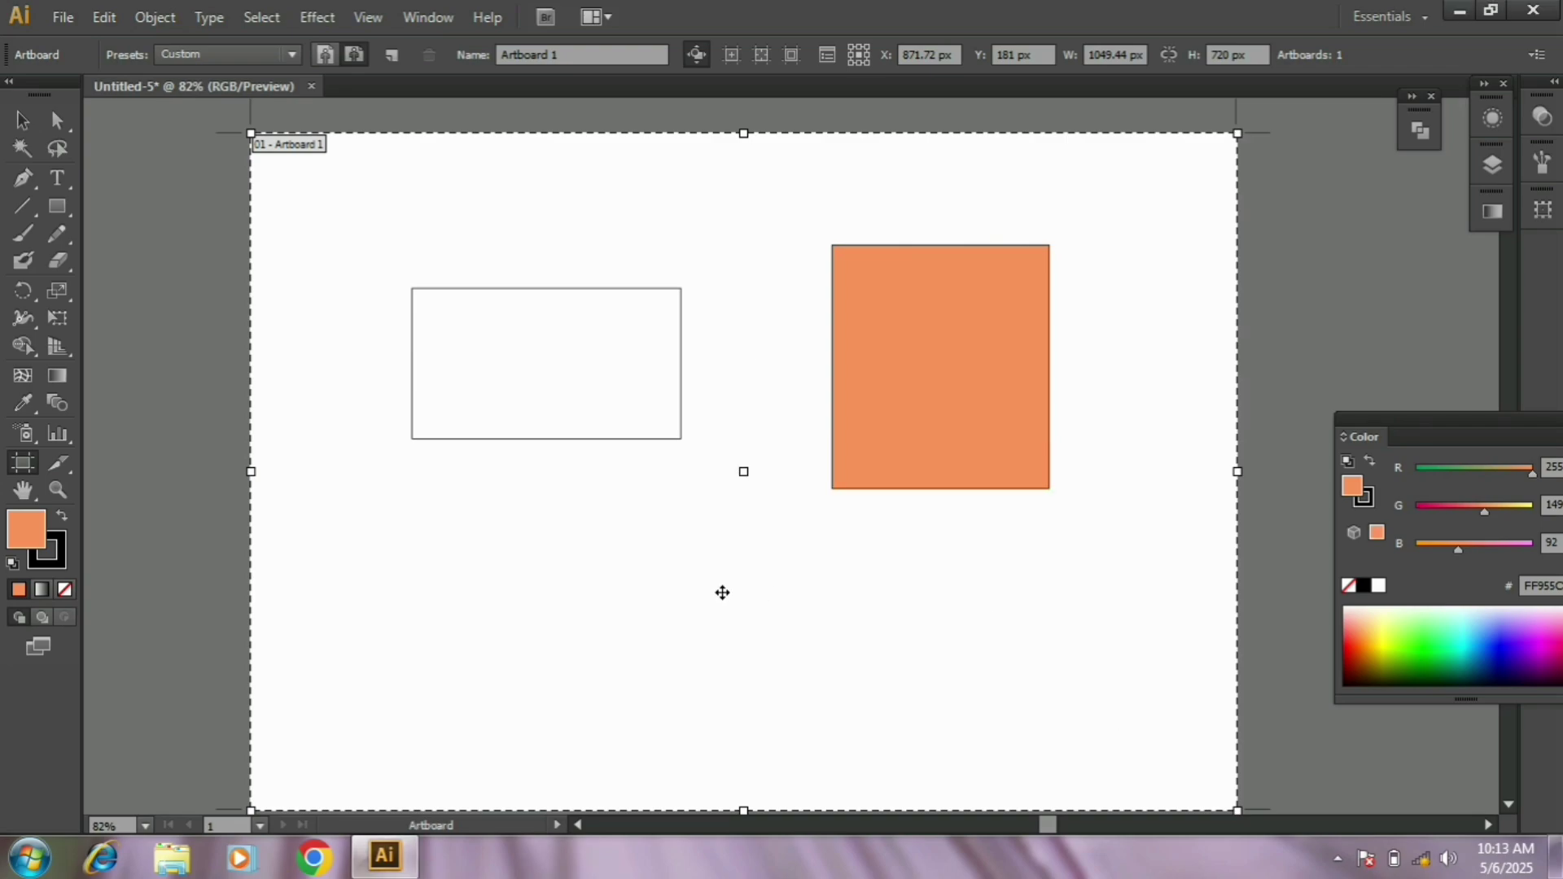
left_click(730, 57)
left_click_drag(772, 460, 719, 482)
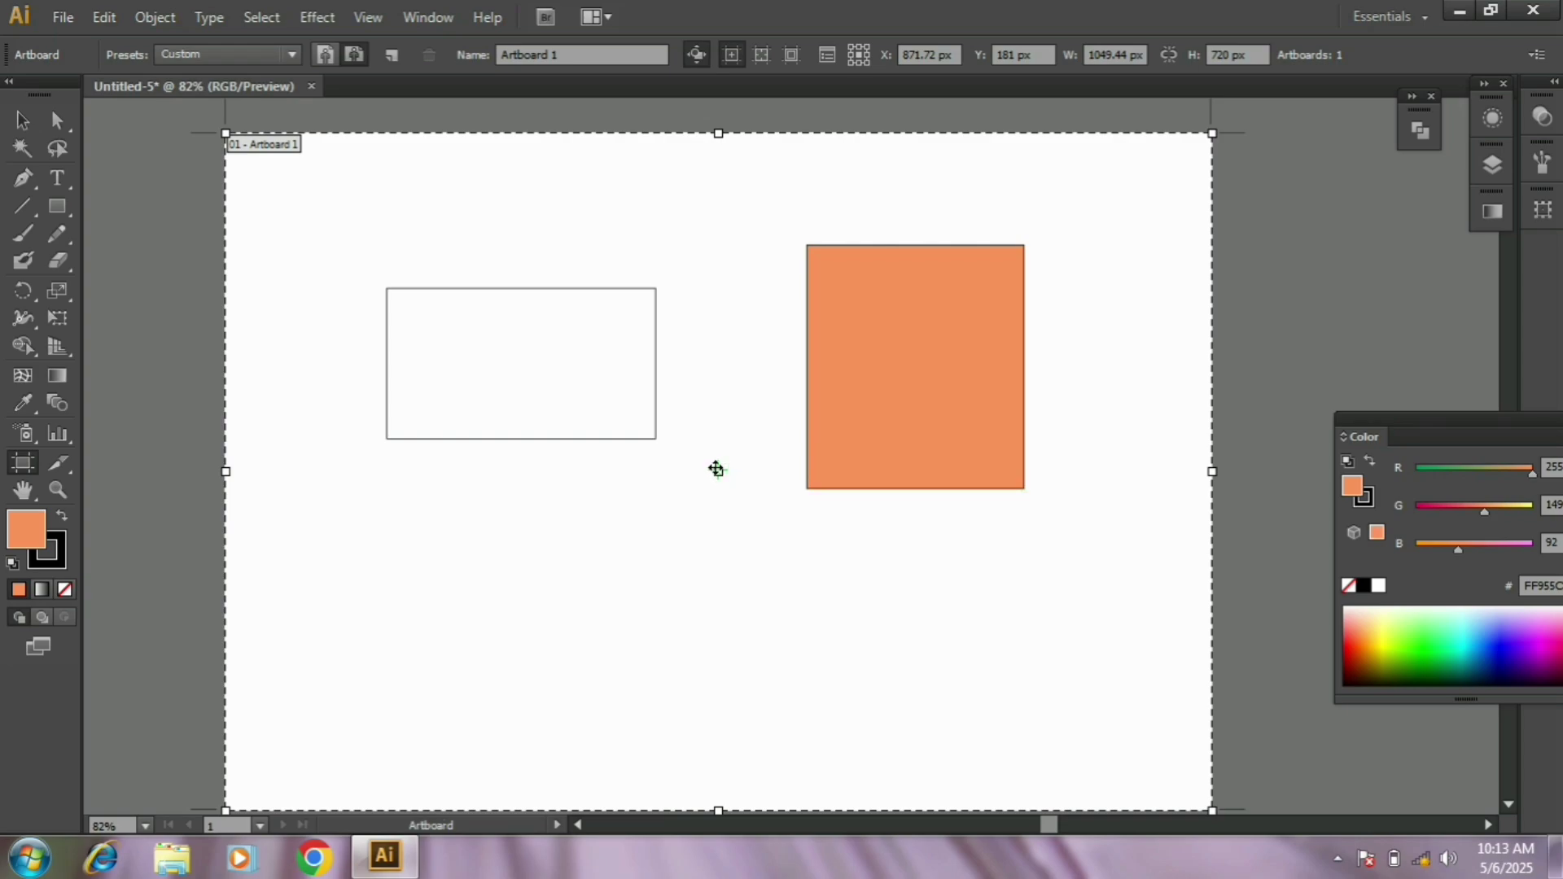
left_click(762, 62)
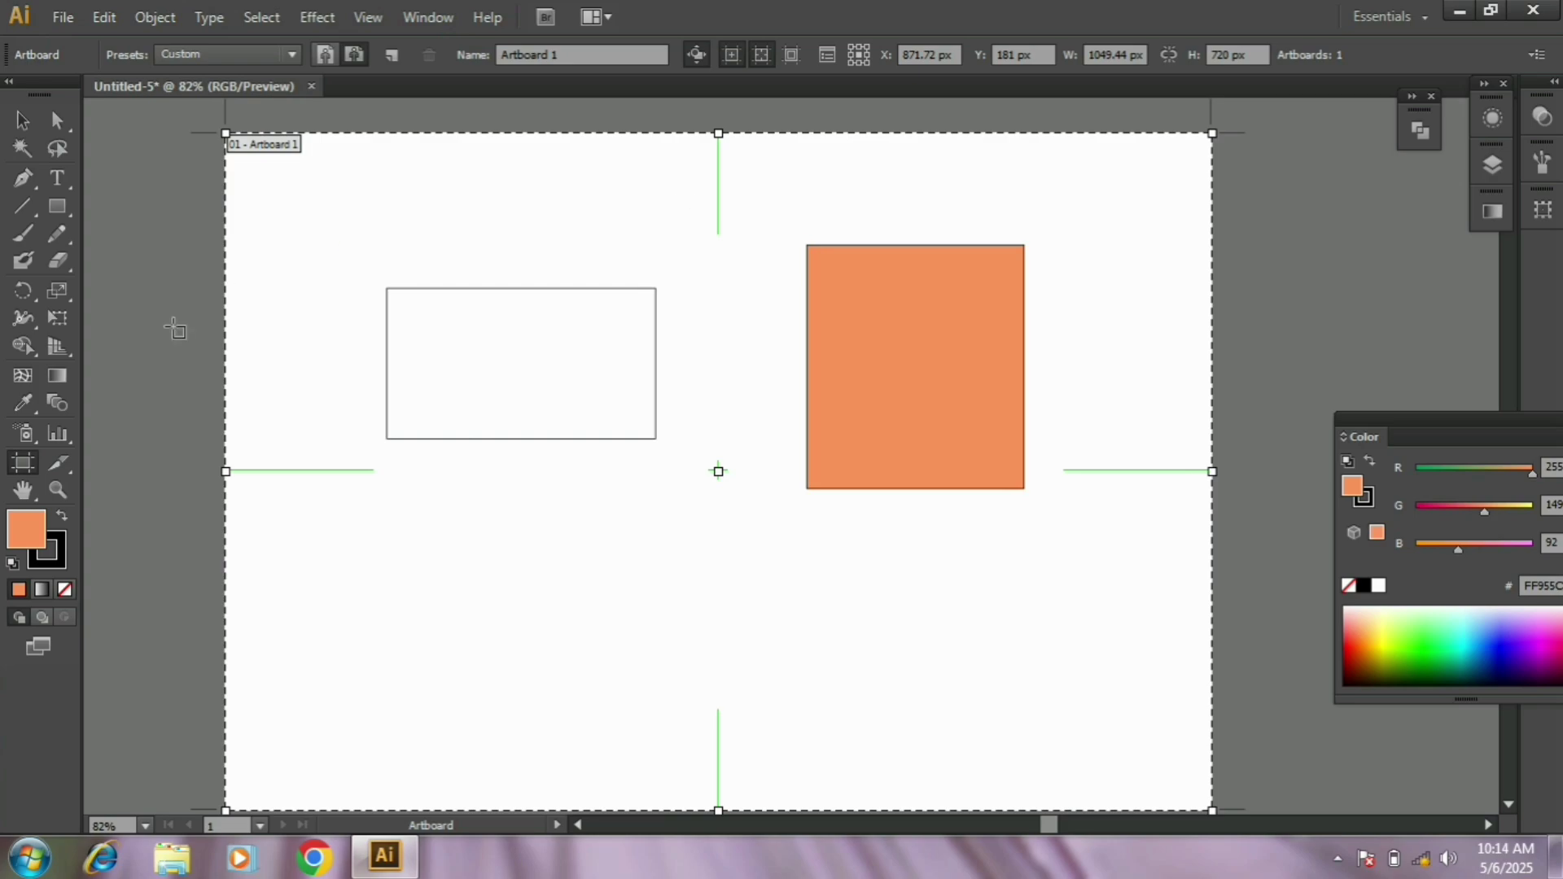
left_click(796, 58)
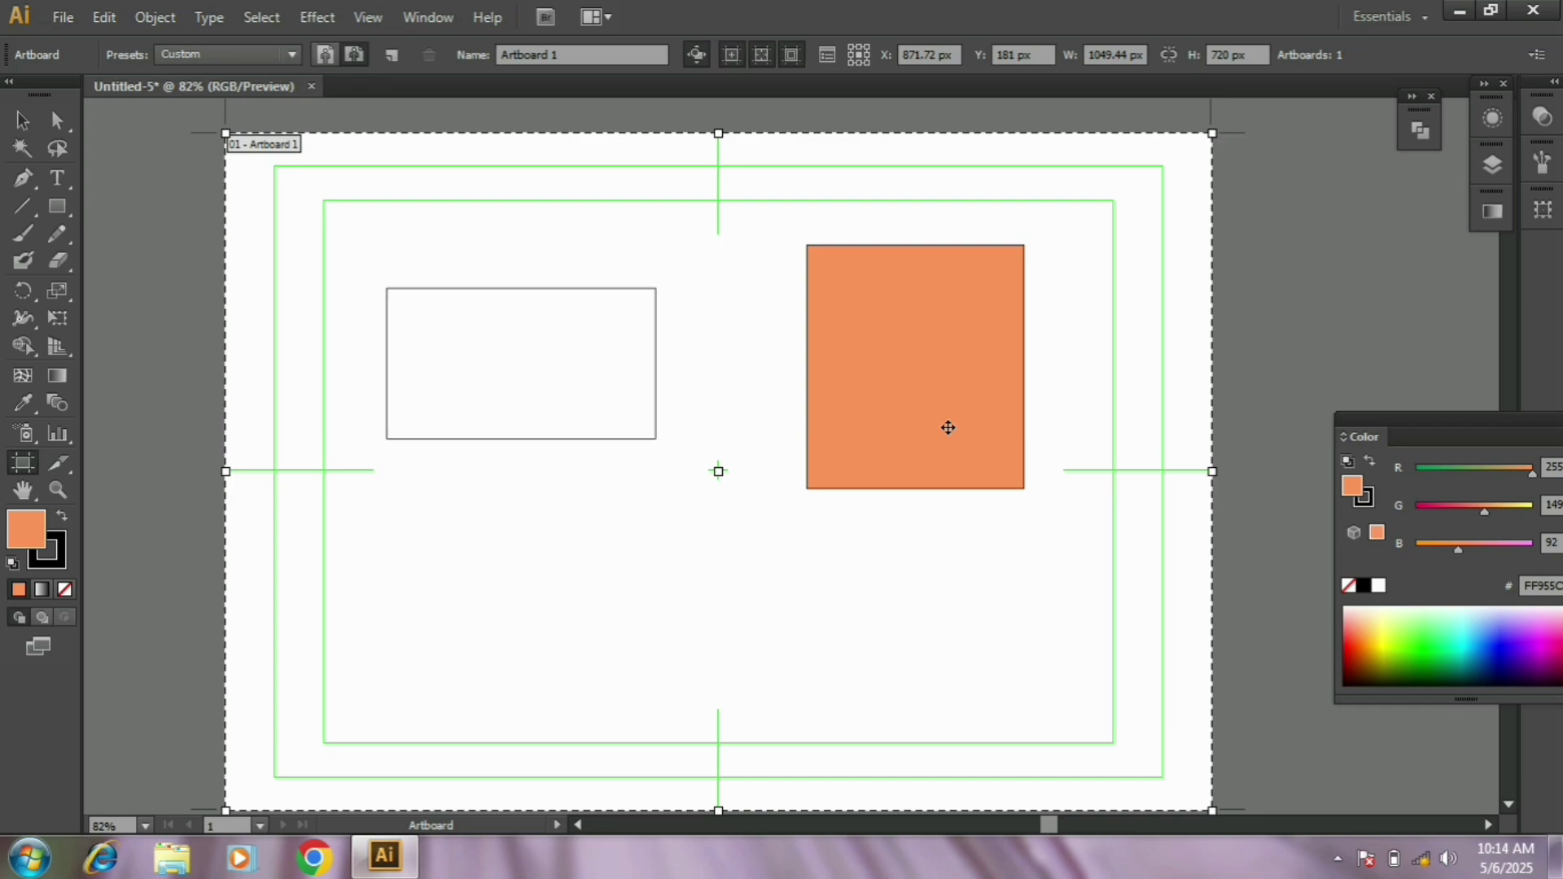
left_click(798, 61)
left_click(762, 55)
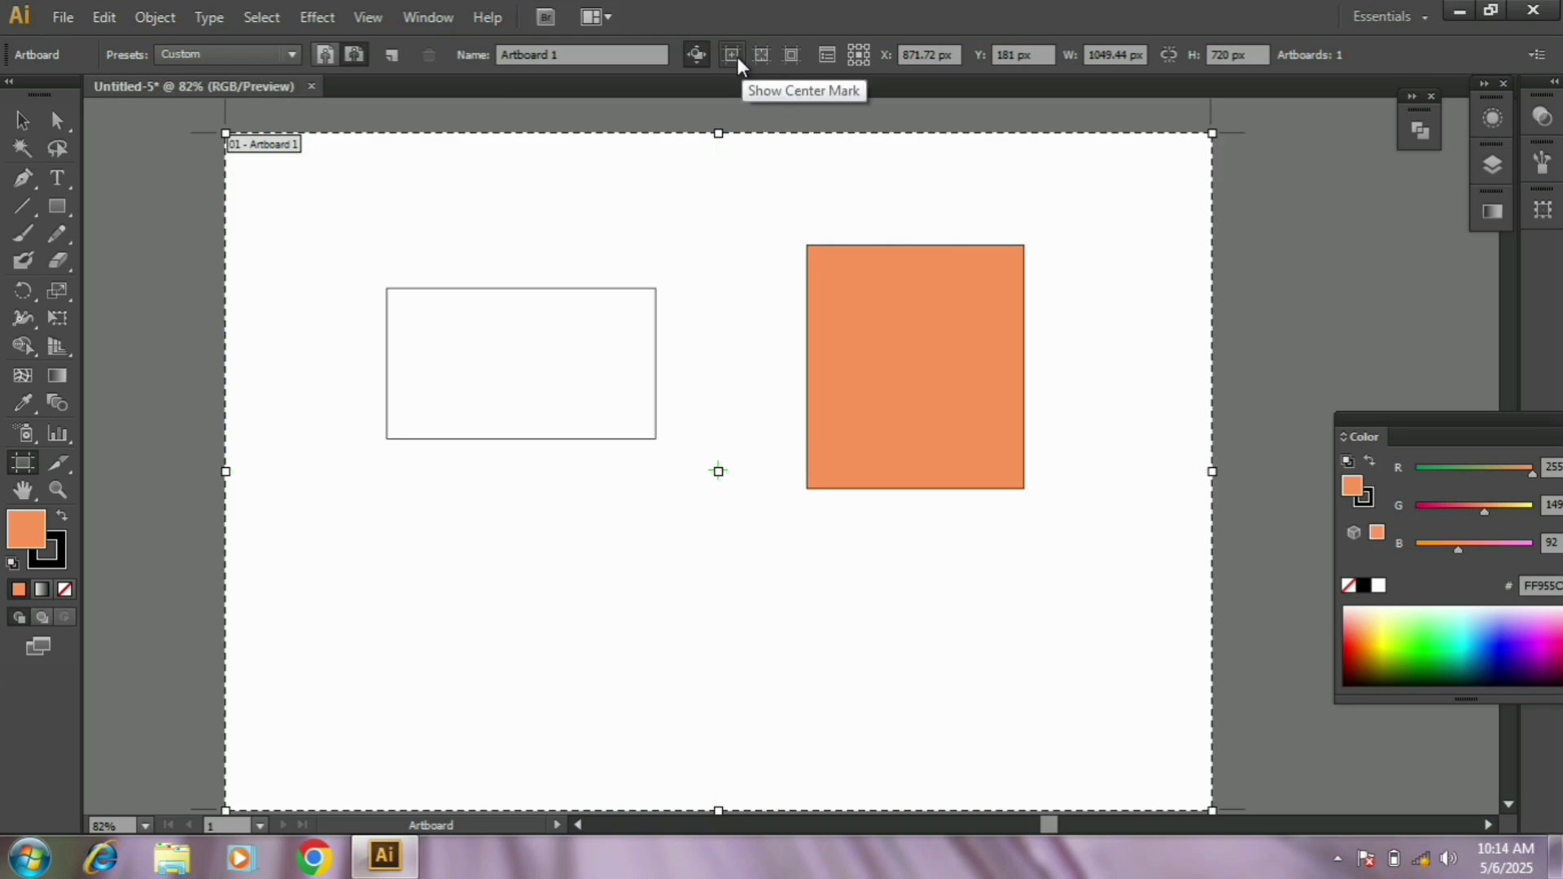
Review the artboard options for size, position, display and global settings, and accept them as they are.
left_click(824, 56)
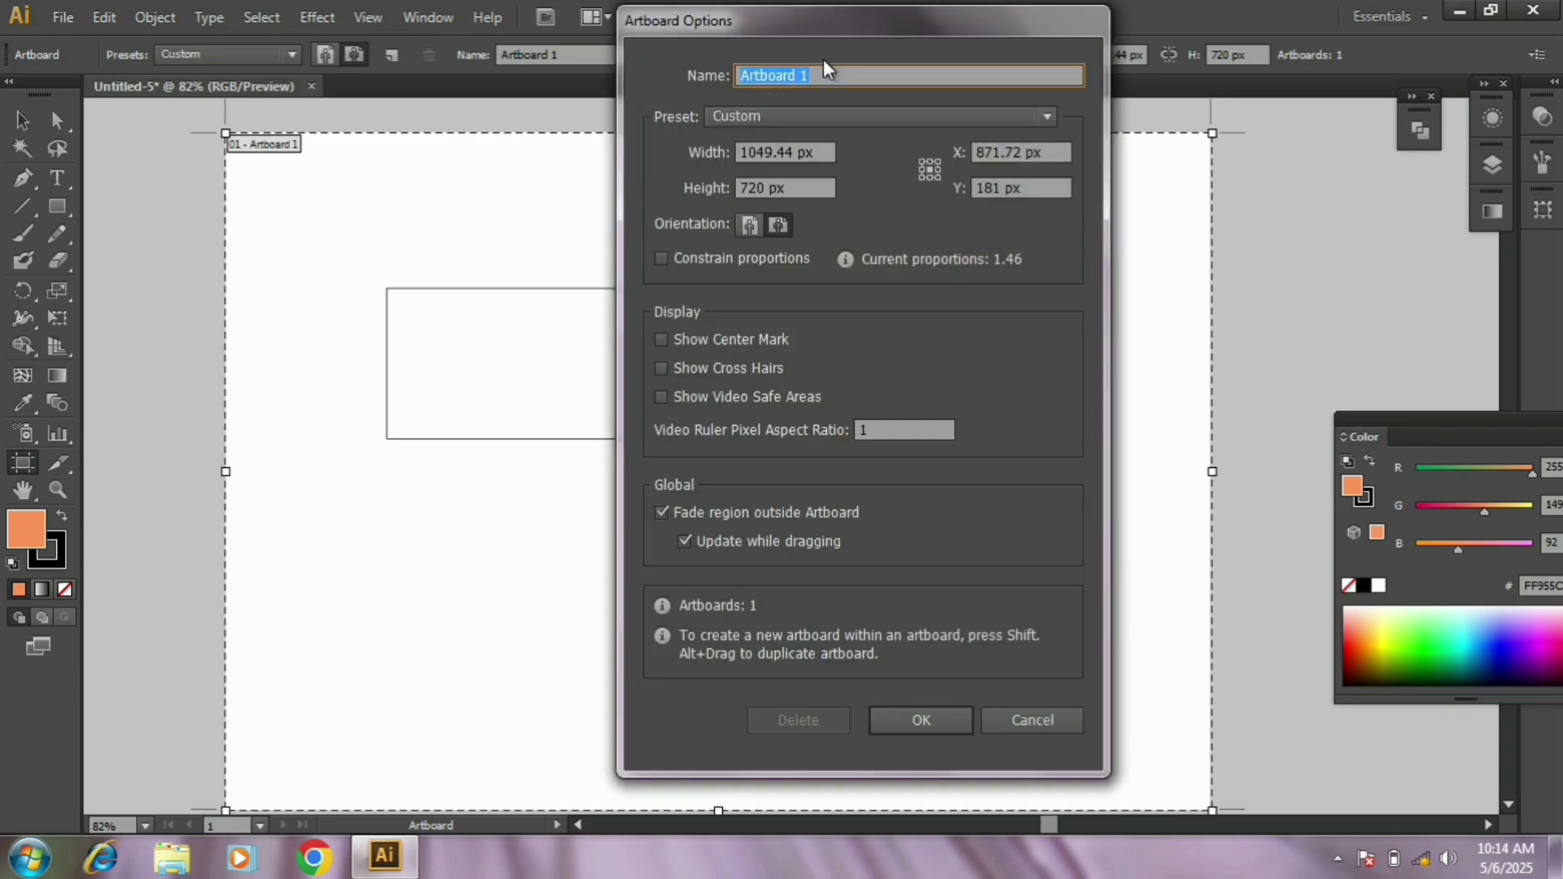
left_click_drag(881, 33, 633, 40)
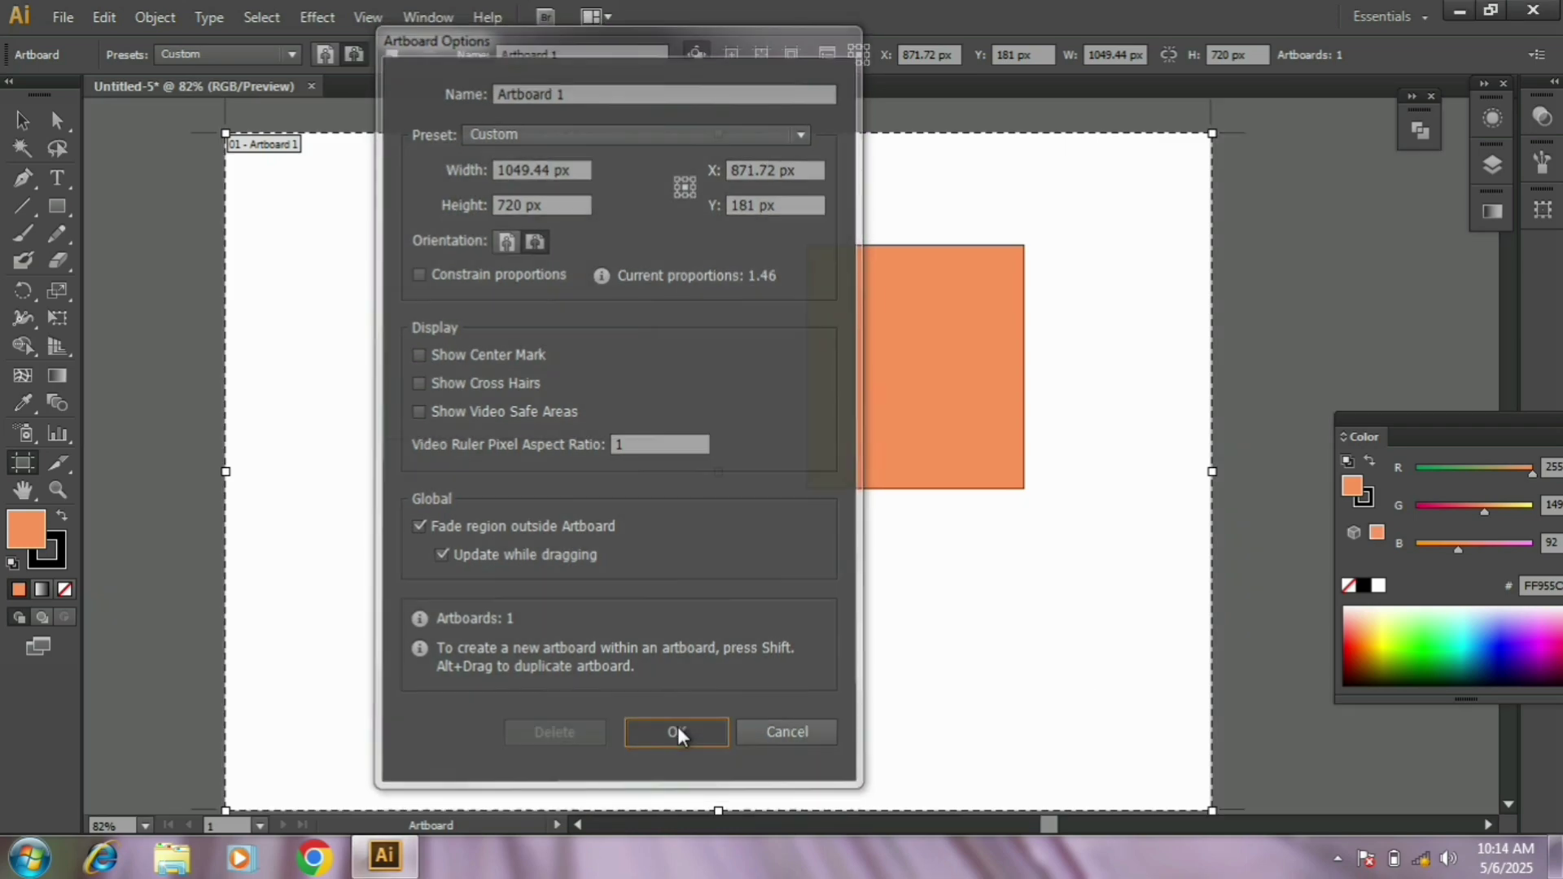
left_click(677, 734)
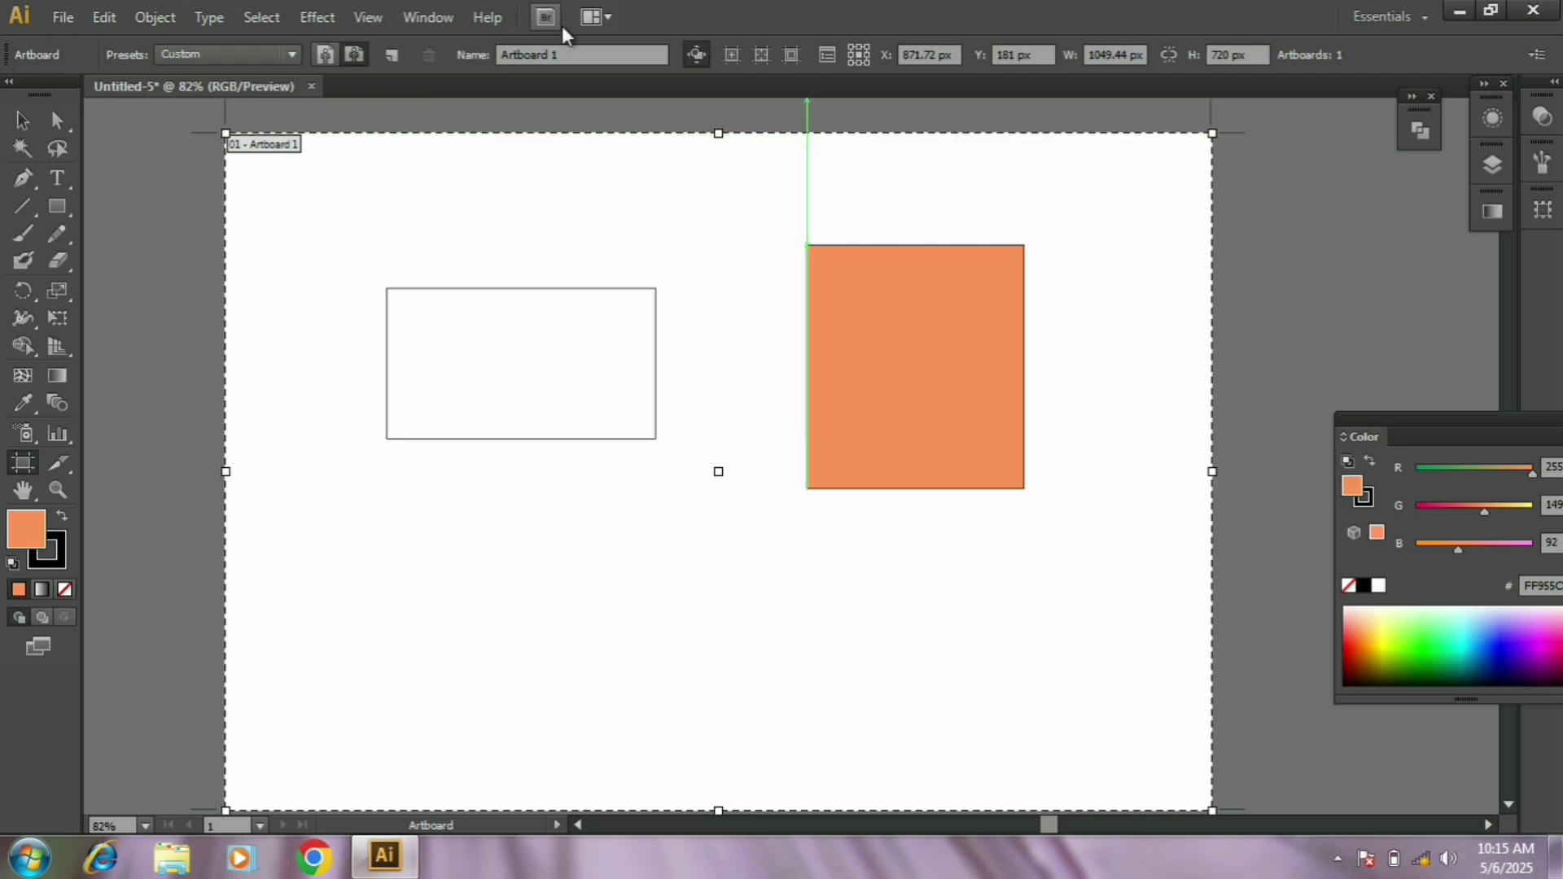
Select both rectangles on the artboard and delete them.
left_click(22, 119)
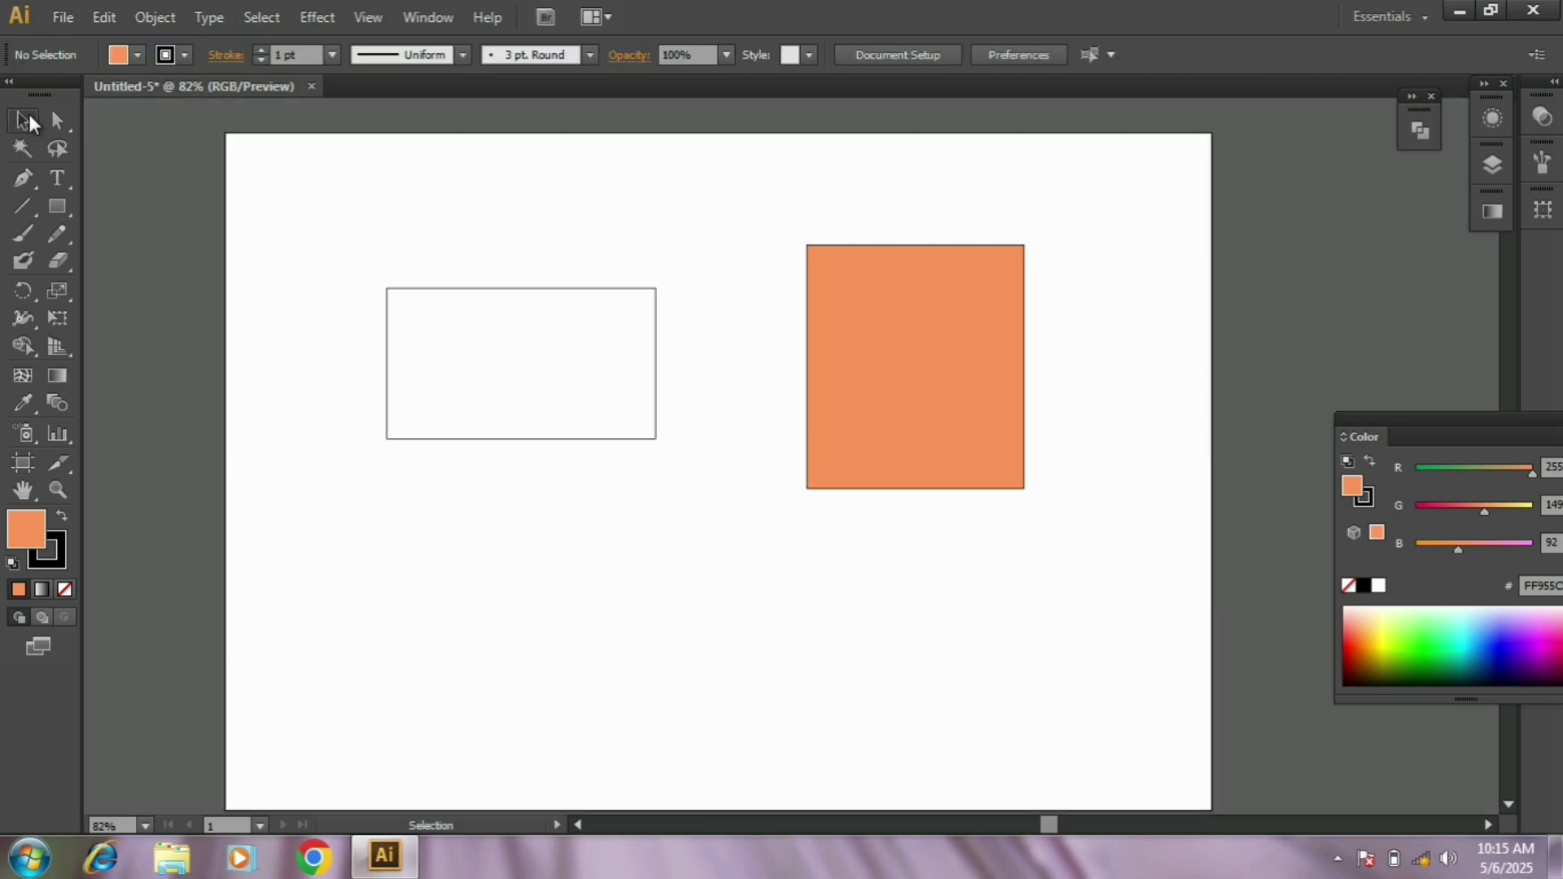
left_click_drag(315, 254, 1107, 528)
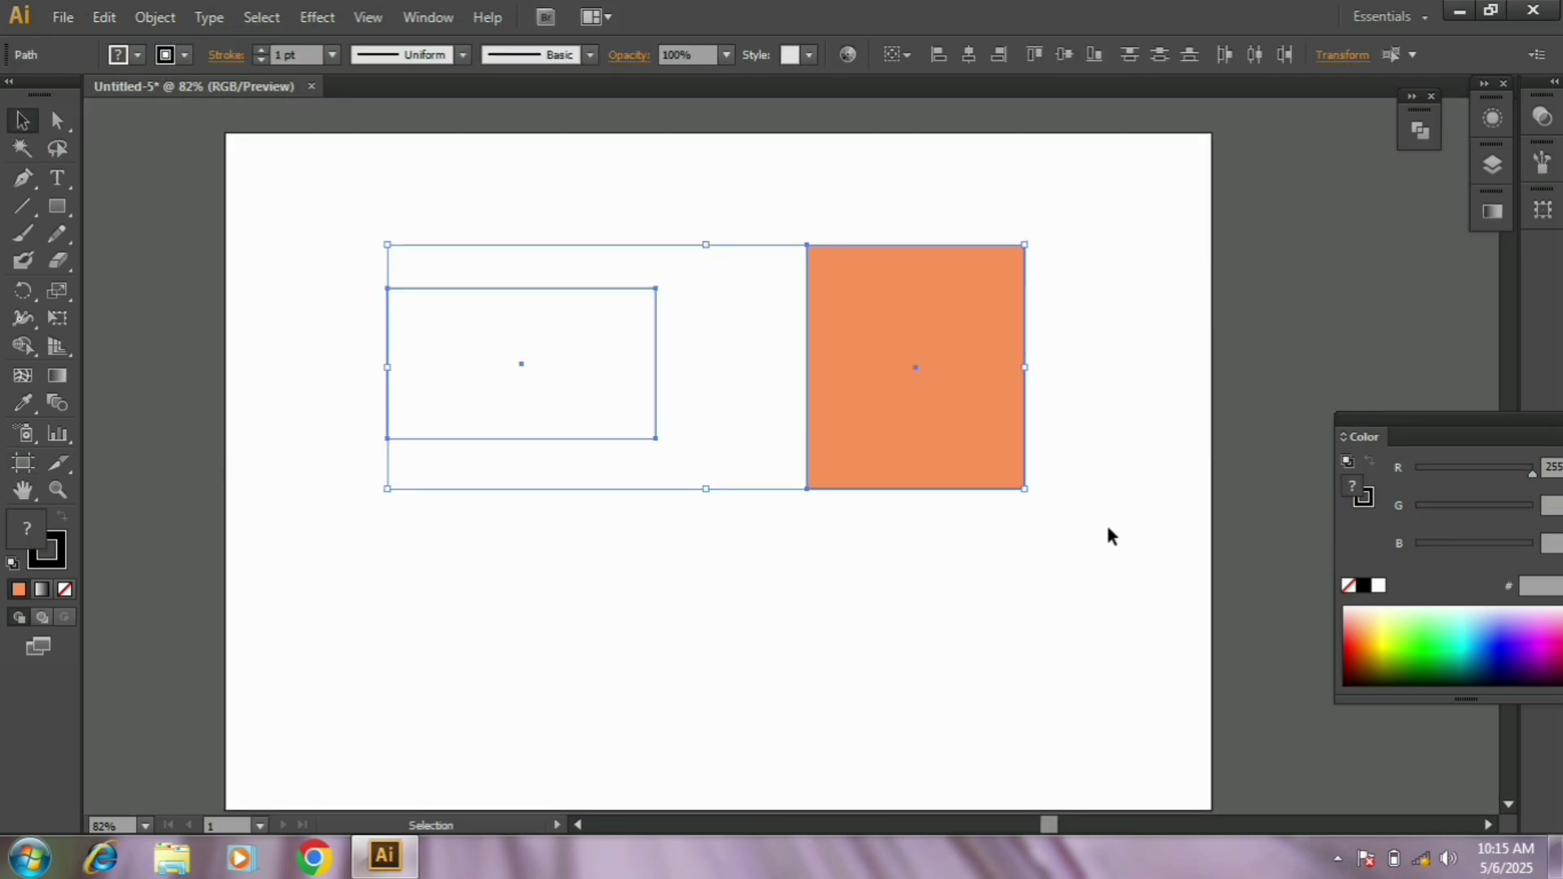
key("Delete")
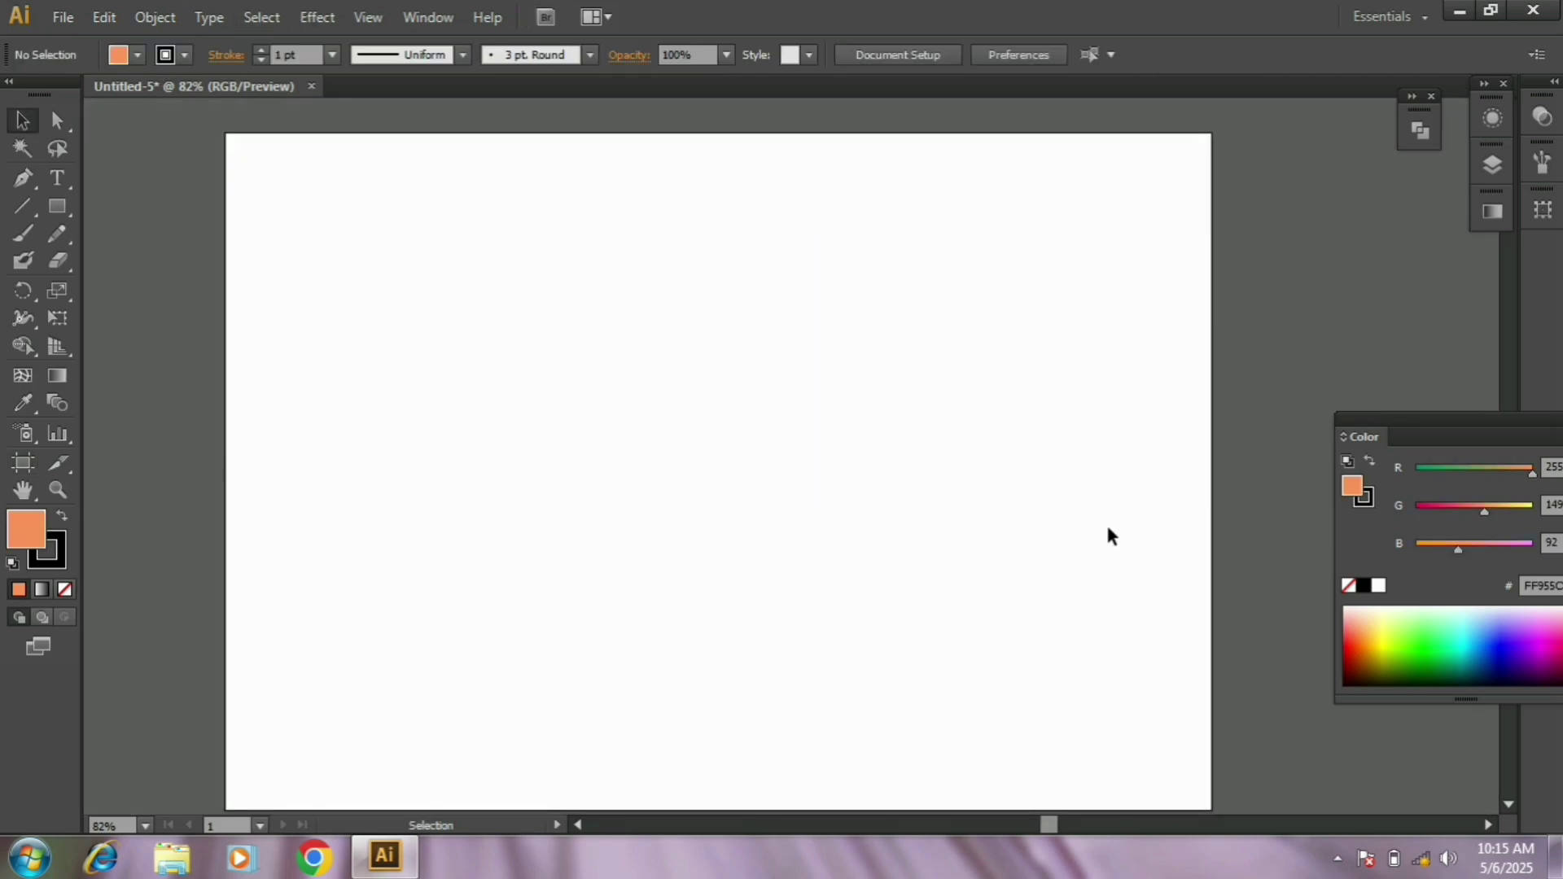
Draw an orange square with a black 1 pt stroke in the upper-left area of the artboard.
left_click(54, 207)
left_click_drag(436, 306, 548, 383)
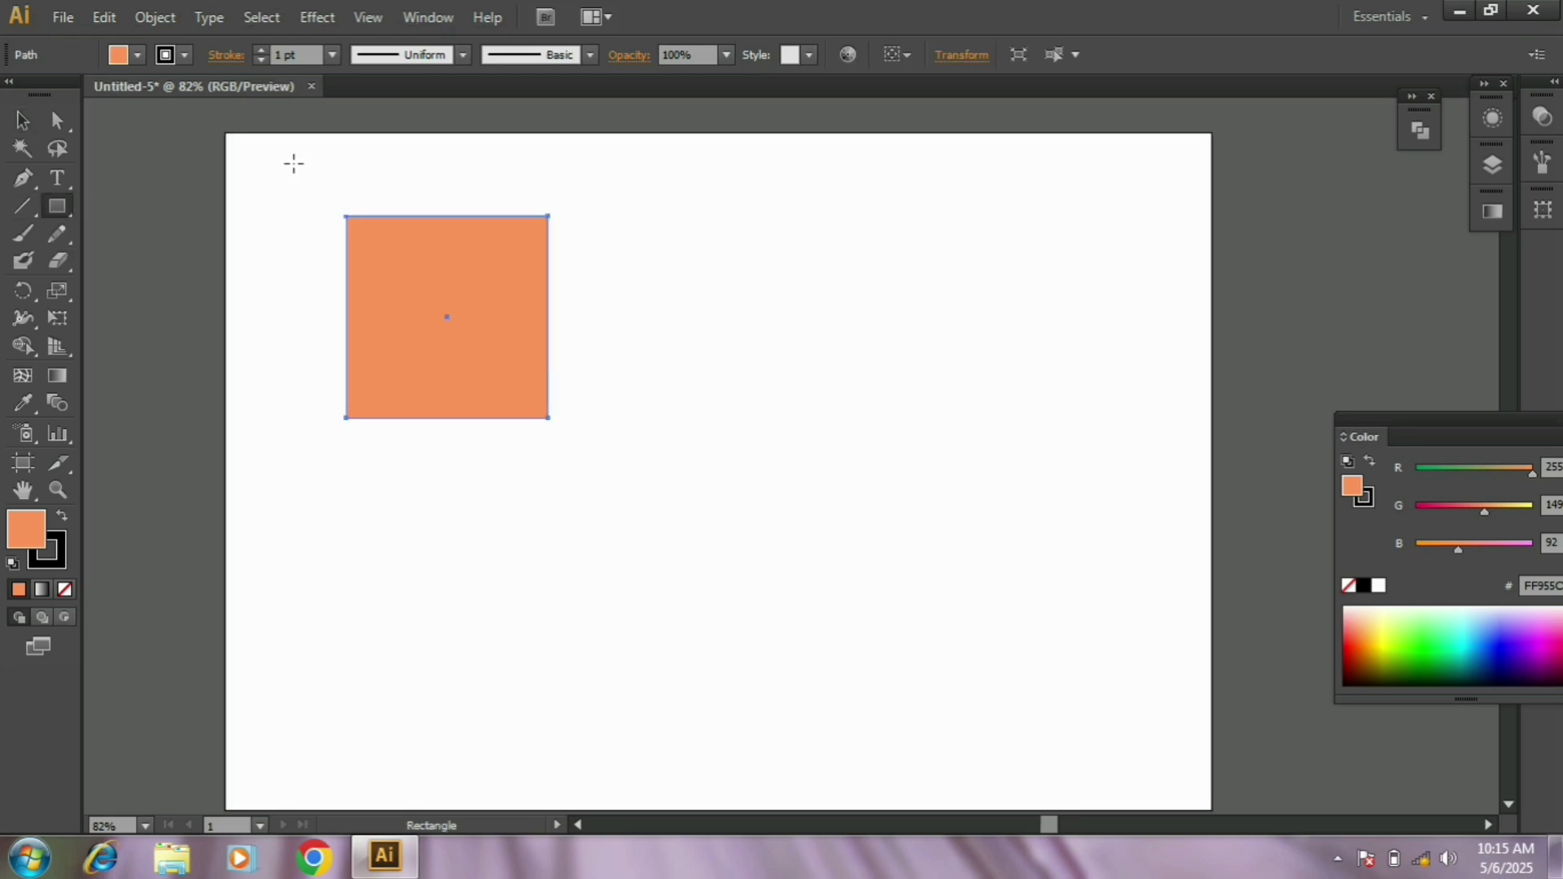
left_click(22, 120)
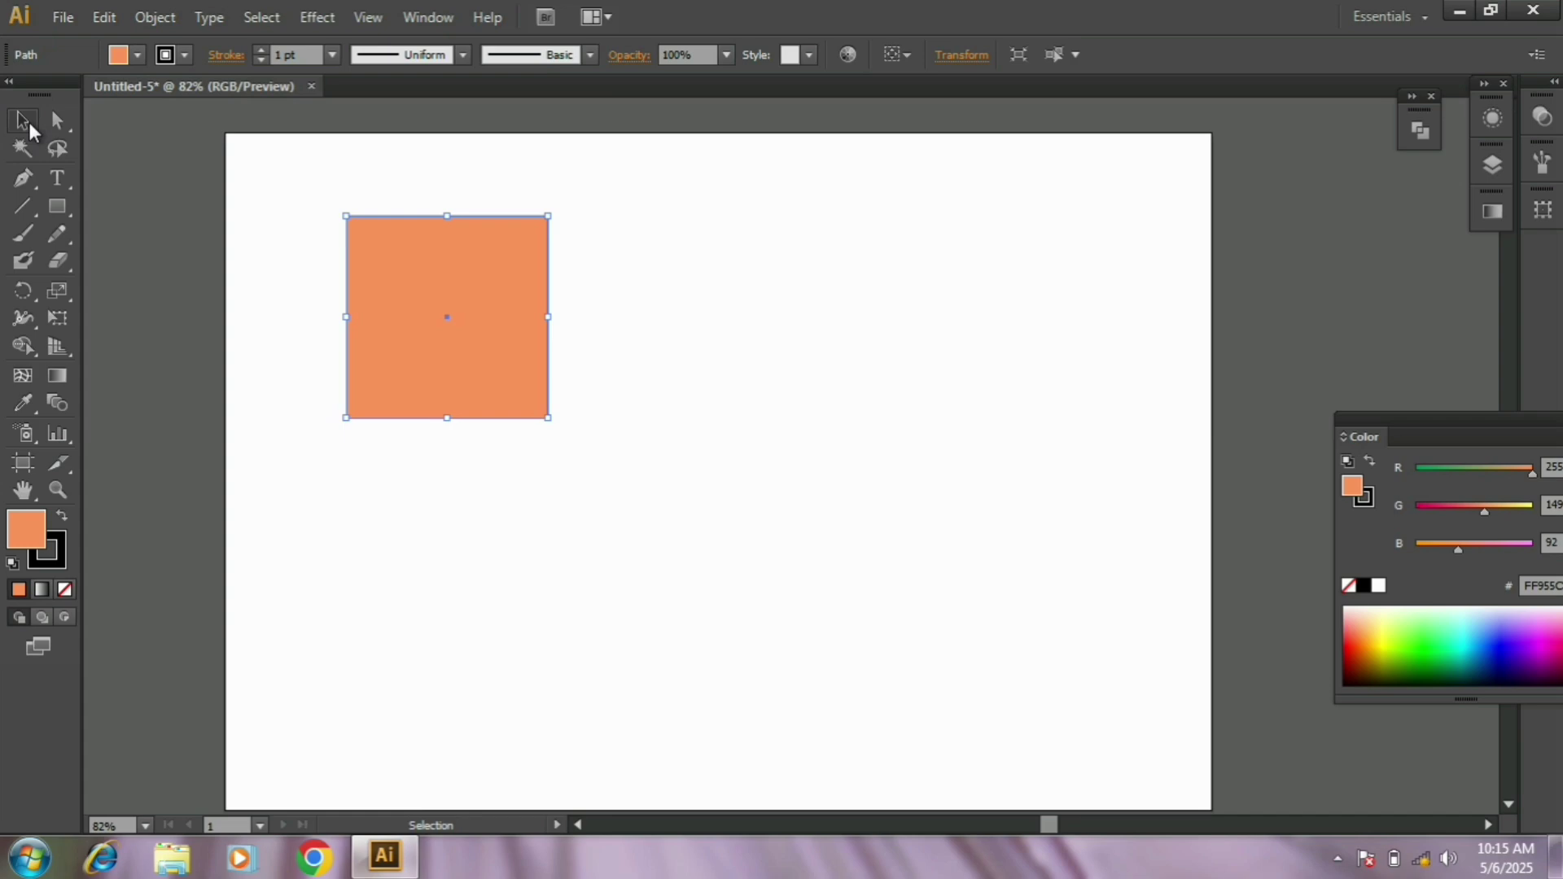
Open the stroke settings for the square and float them near the artboard's upper-right edge.
left_click(218, 55)
left_click(218, 54)
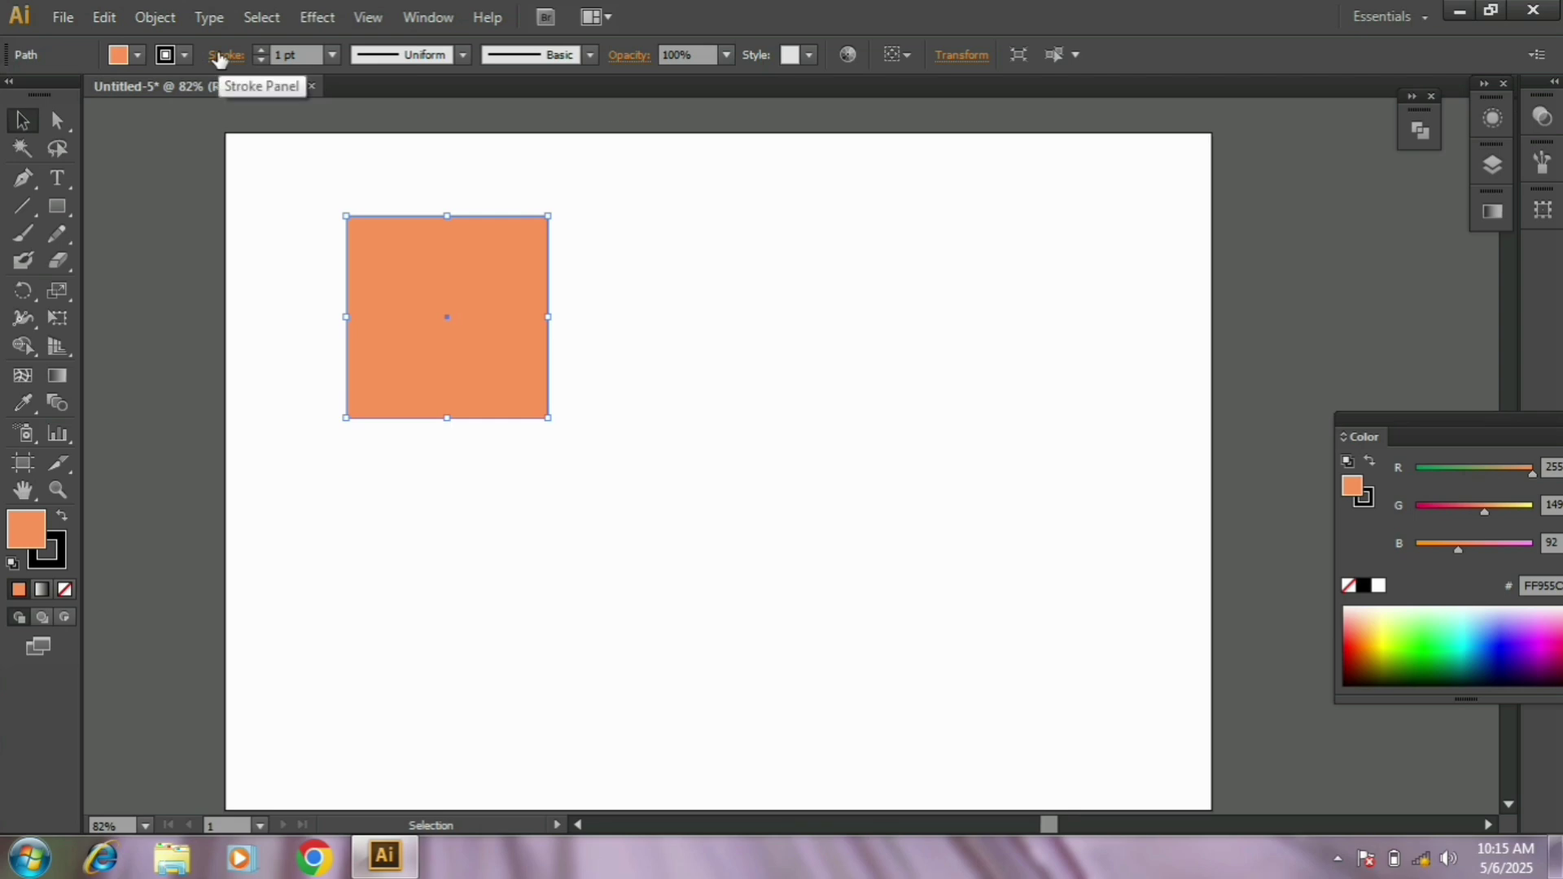
left_click(410, 19)
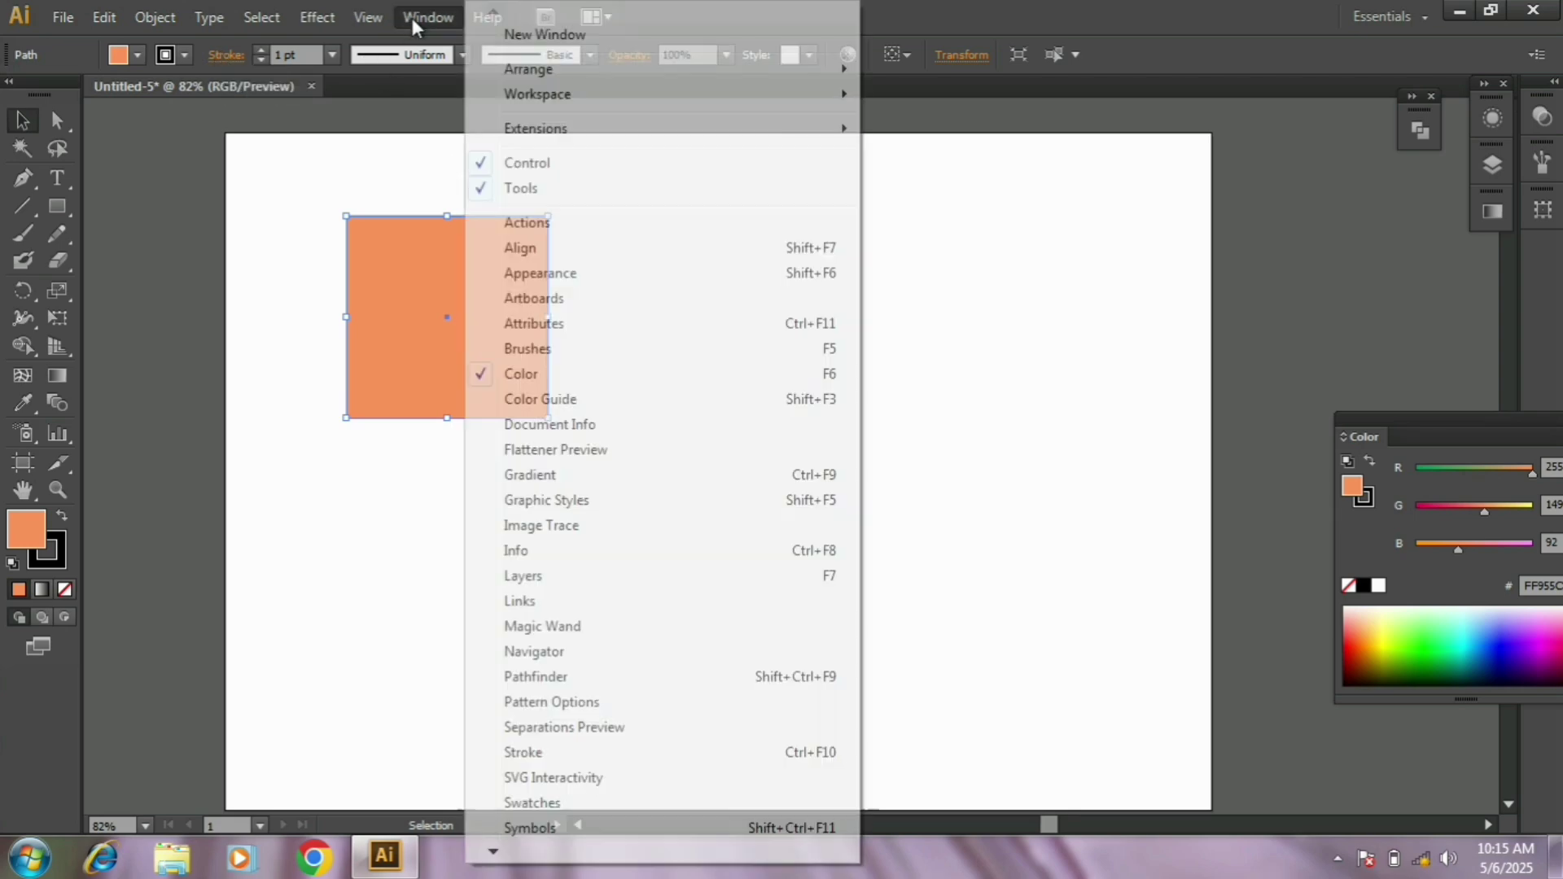
left_click(516, 753)
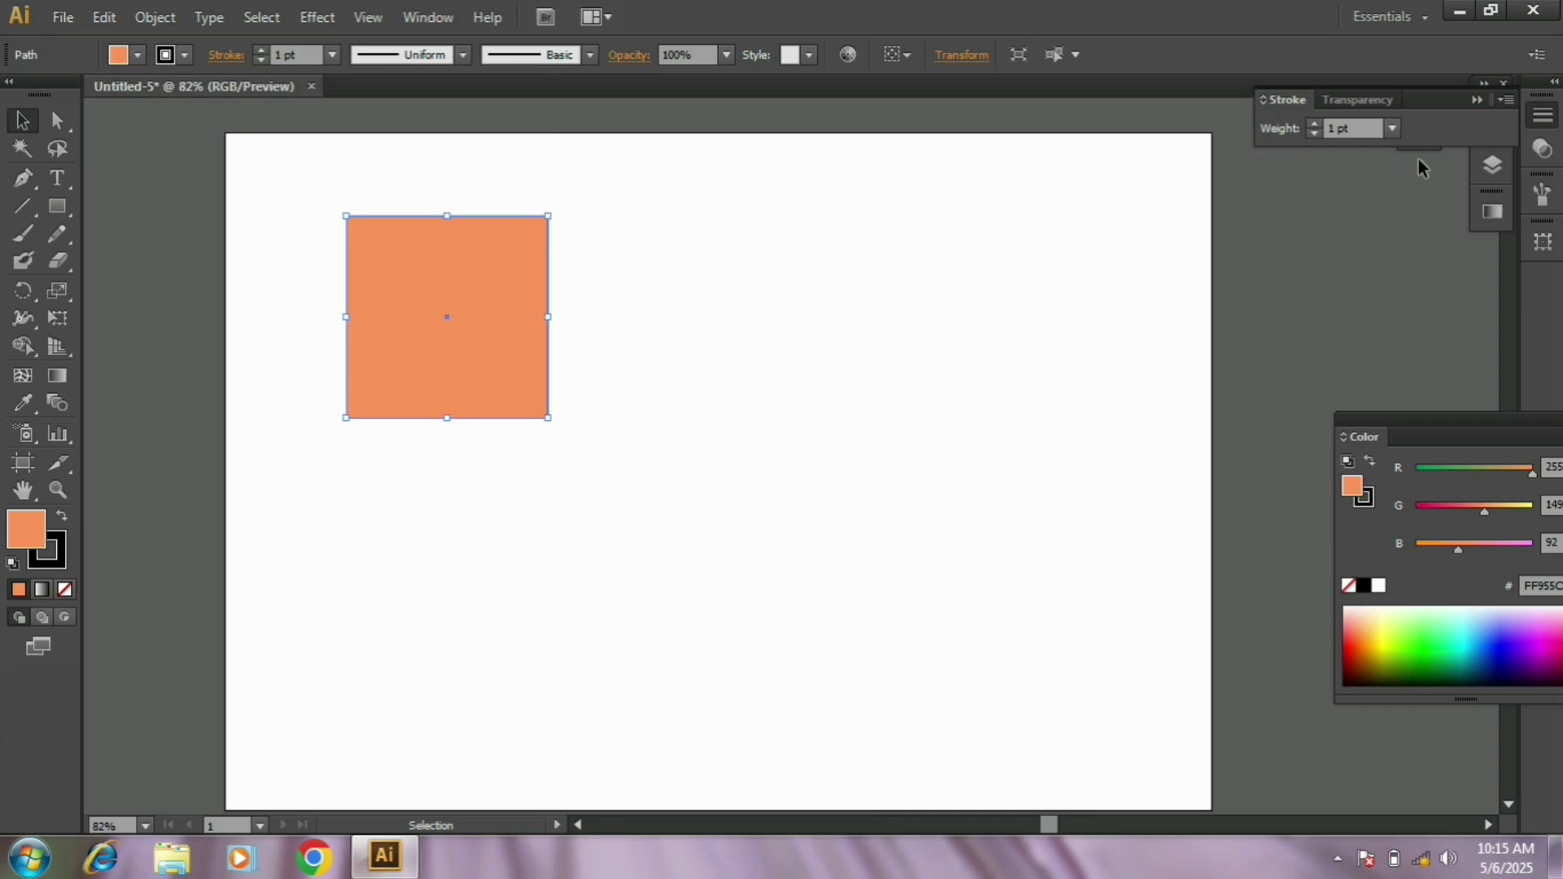
mouse_move(1432, 109)
left_mouse_down()
mouse_move(1386, 143)
mouse_move(1344, 218)
left_mouse_up()
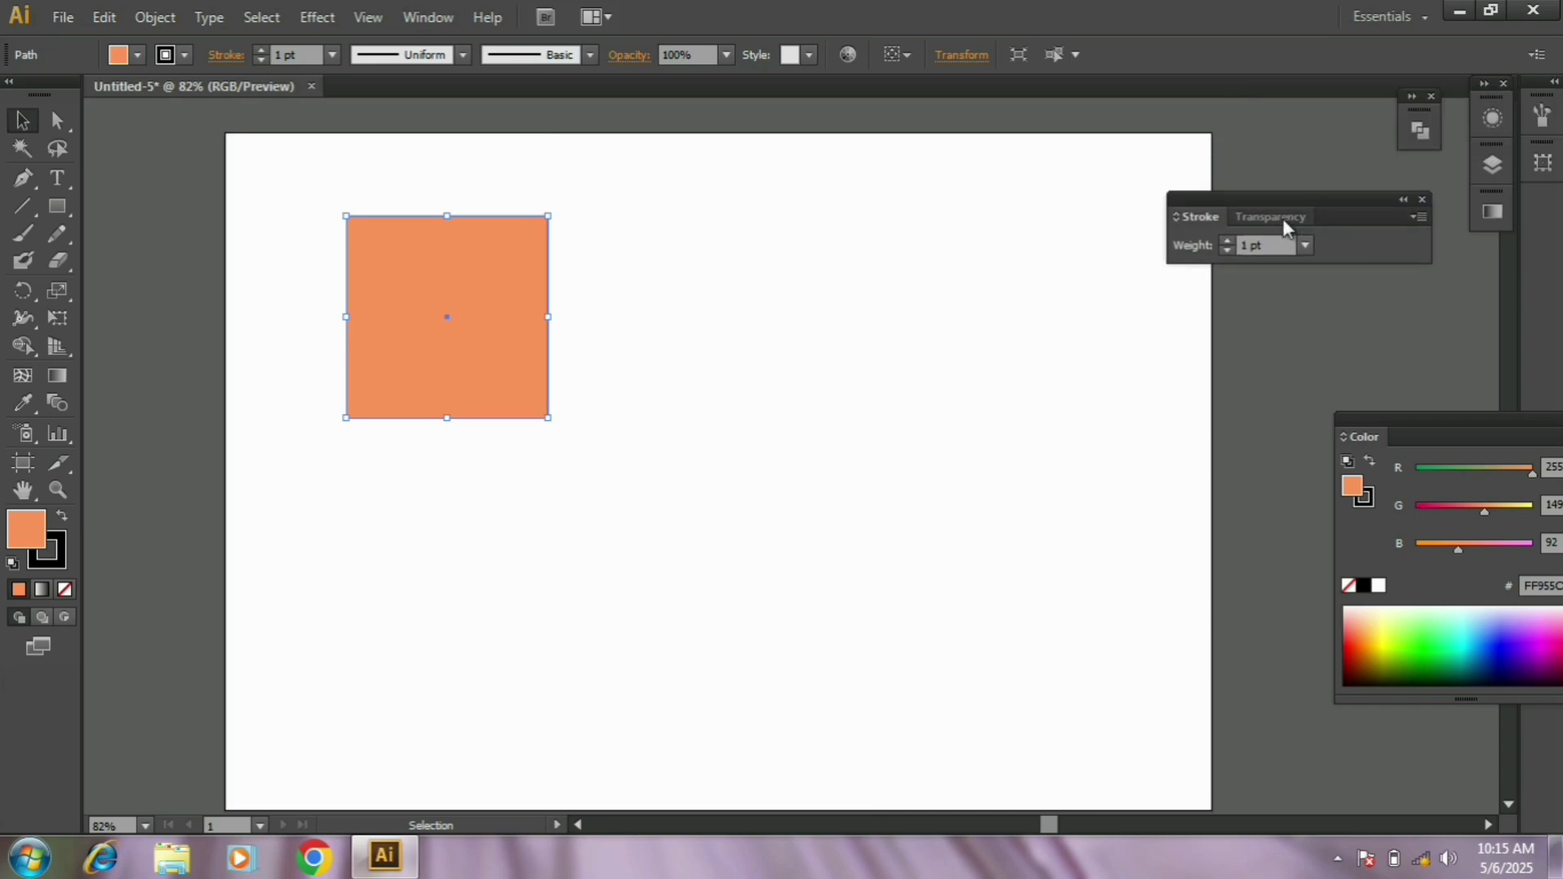
Look at the transparency settings, return to the stroke settings and show their full options.
left_click(1284, 219)
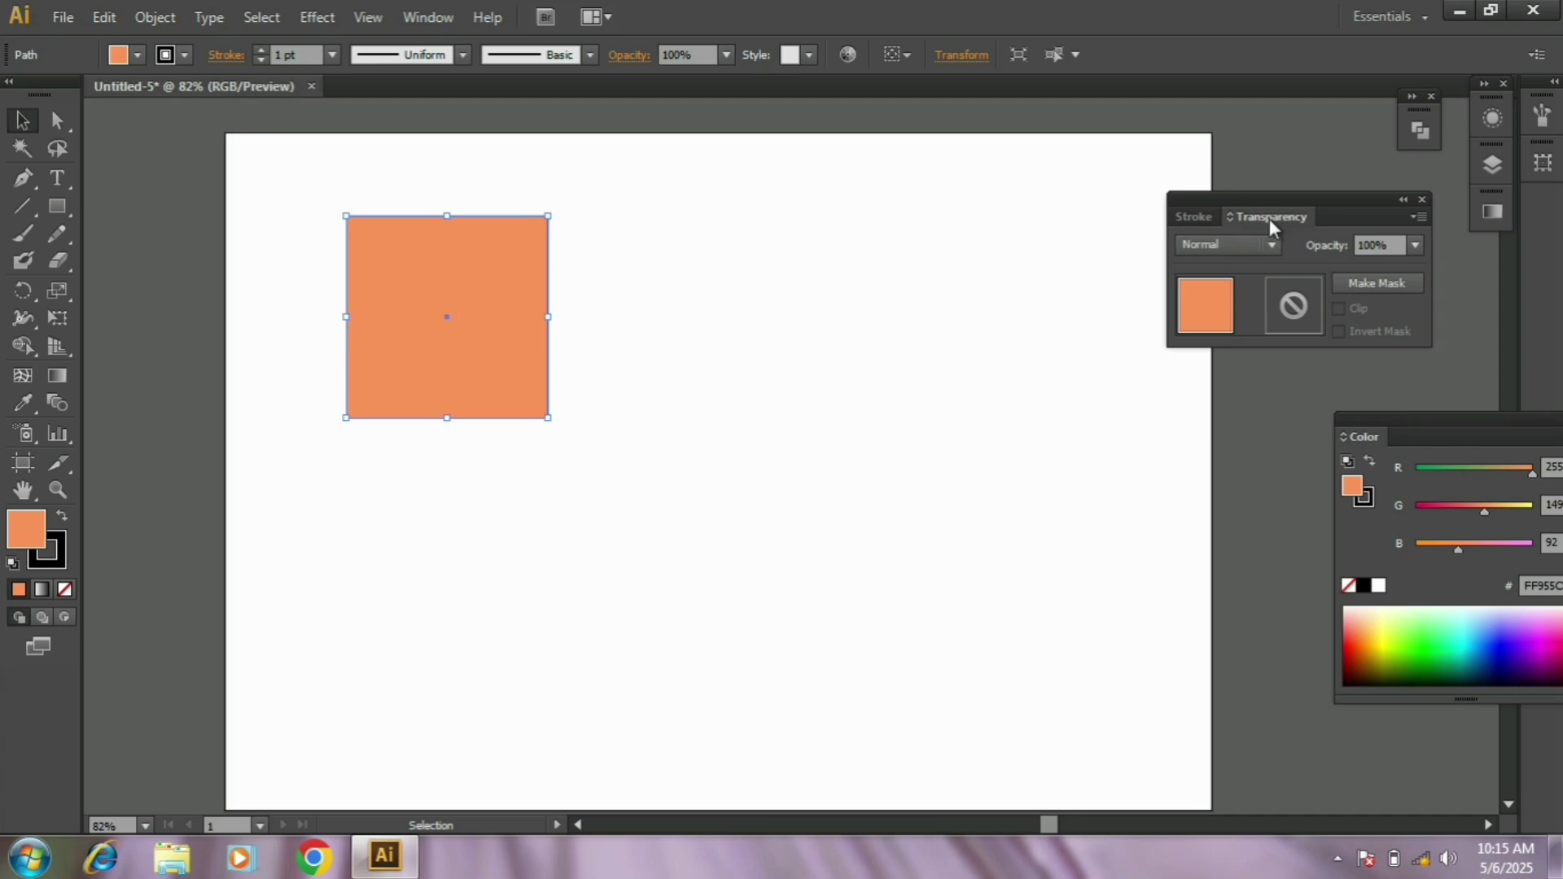
left_click(1203, 218)
left_click_drag(1304, 205, 1316, 154)
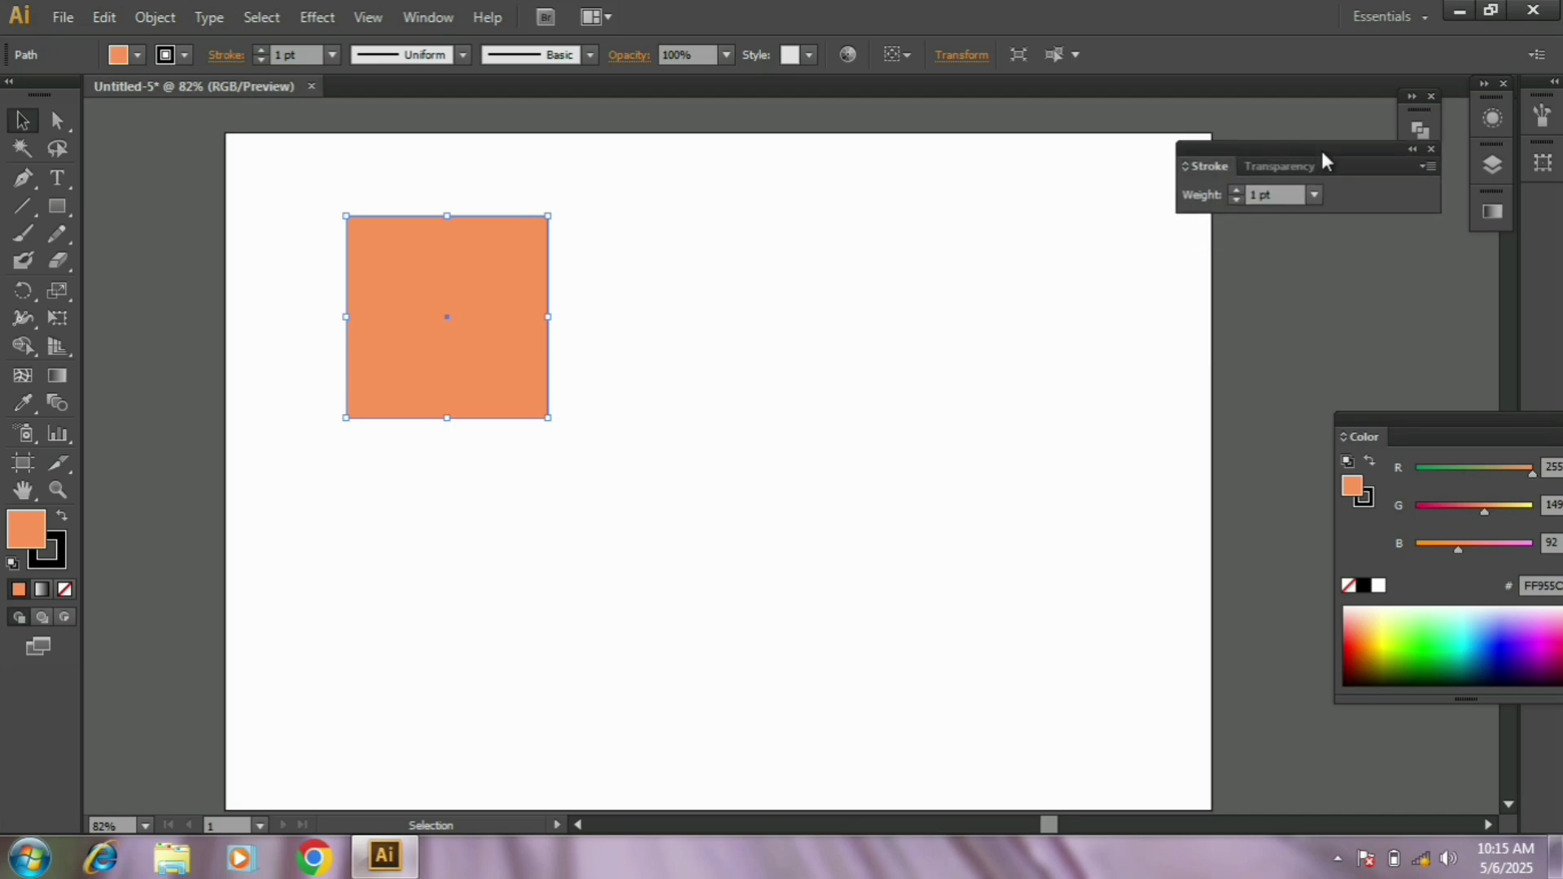
left_click(1427, 168)
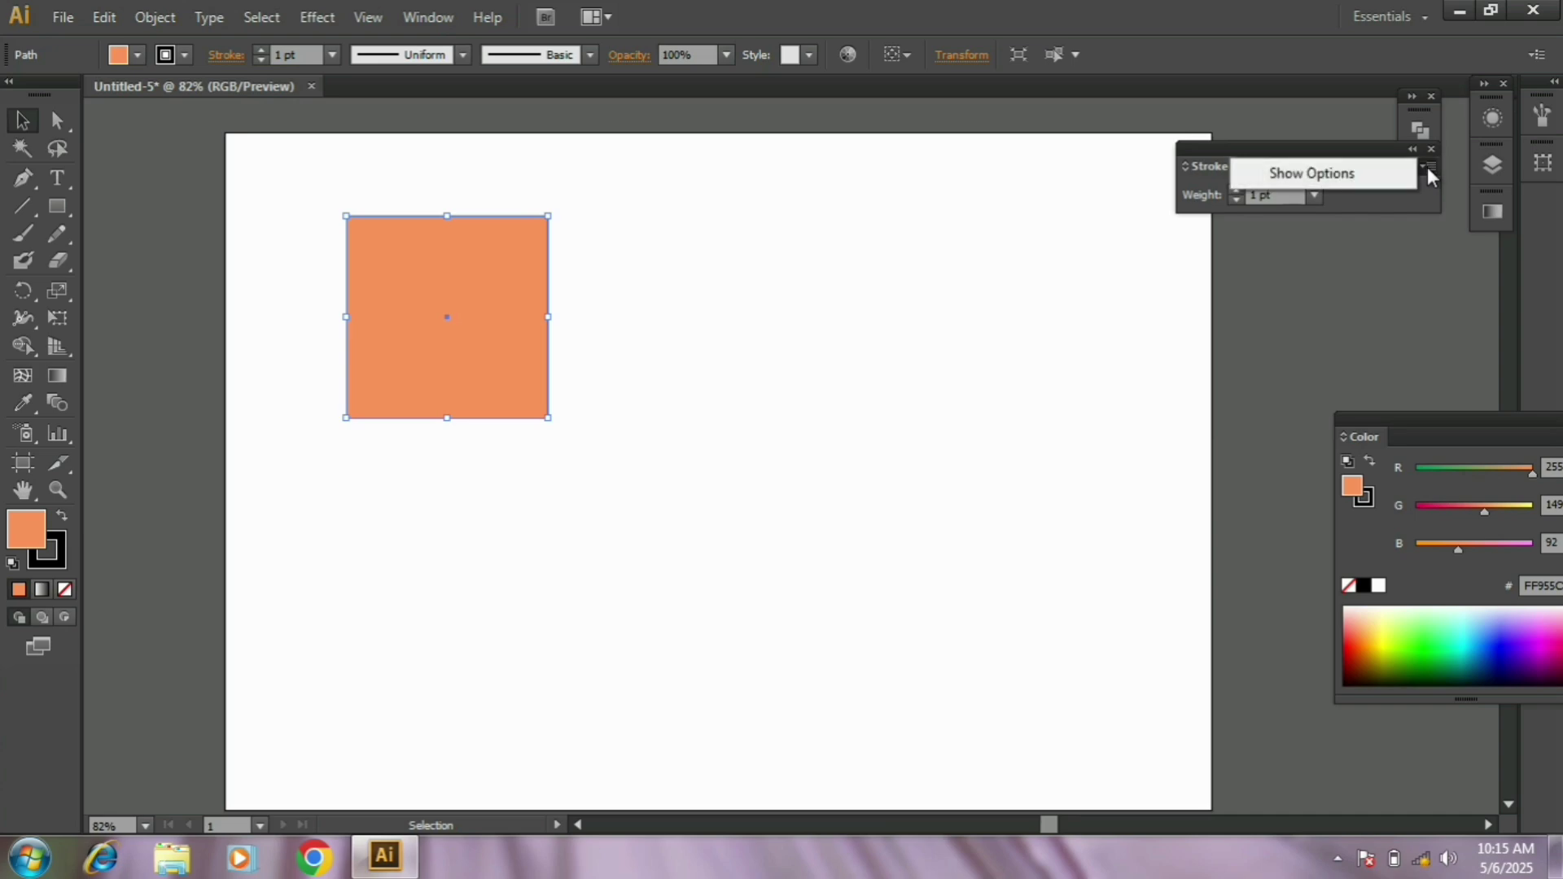
left_click(1340, 174)
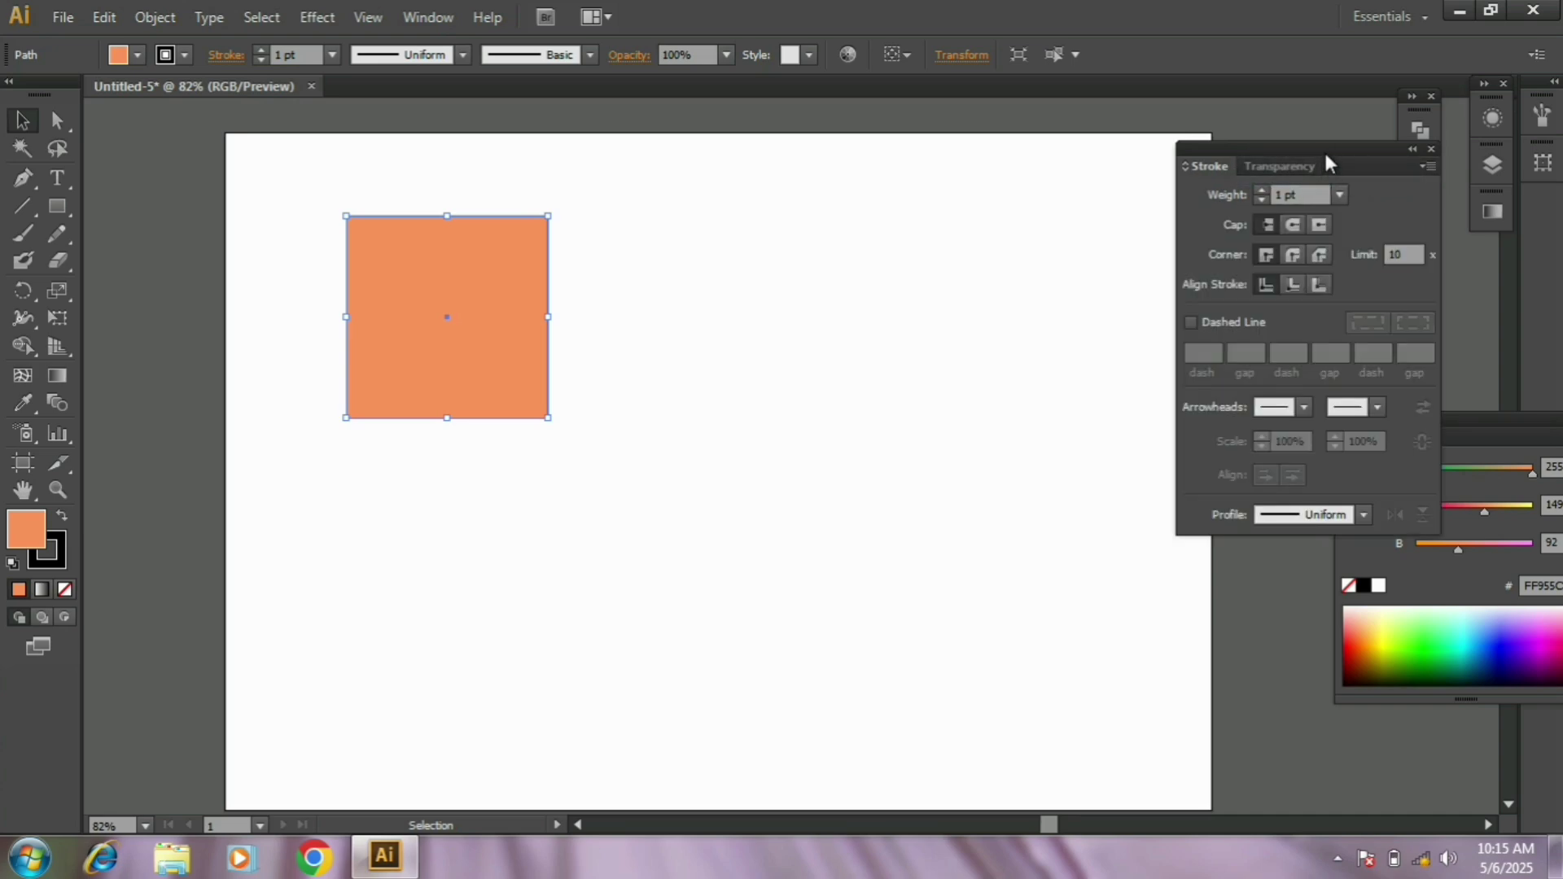
Move the floating stroke settings inward over the artboard and enlarge the view of the square to 100%.
left_click_drag(1325, 159, 1234, 166)
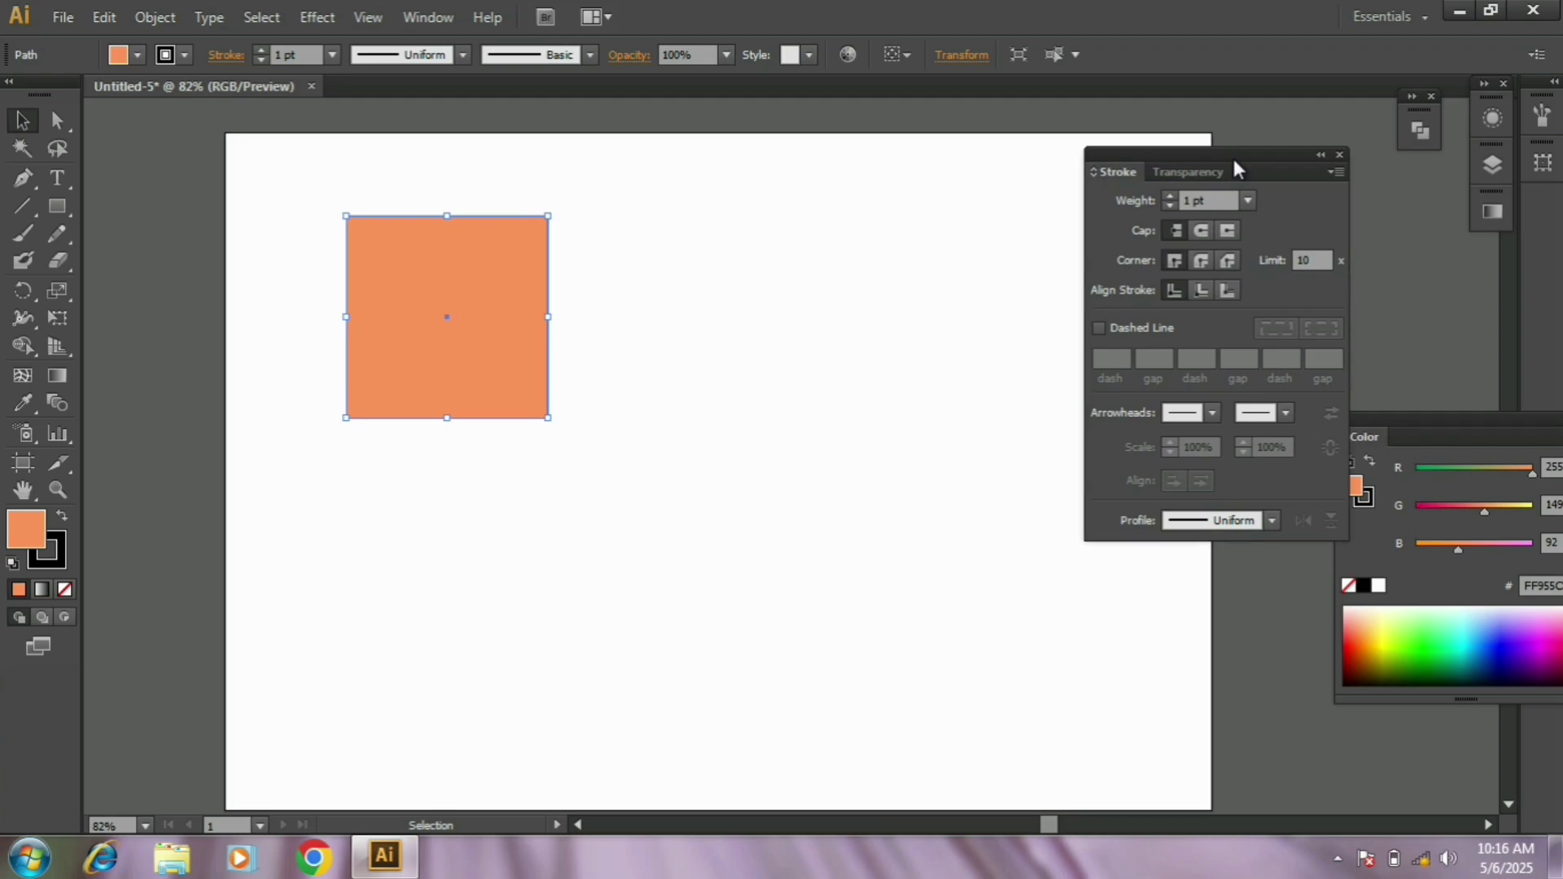
left_click(50, 494)
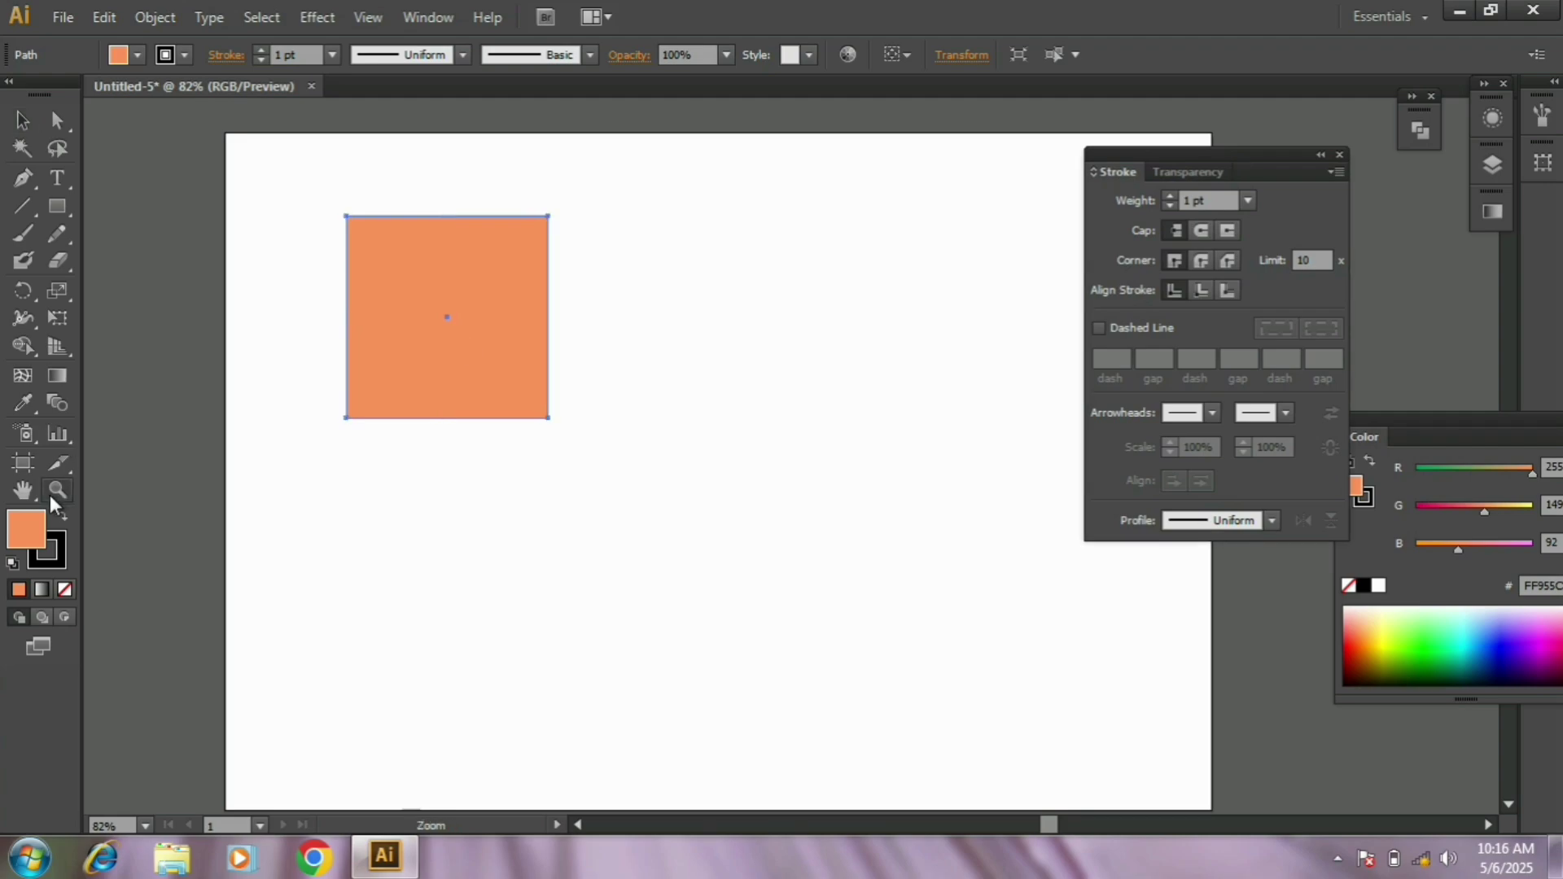
key("space")
mouse_move(870, 336)
left_mouse_down()
mouse_move(821, 337)
mouse_move(853, 323)
left_mouse_up()
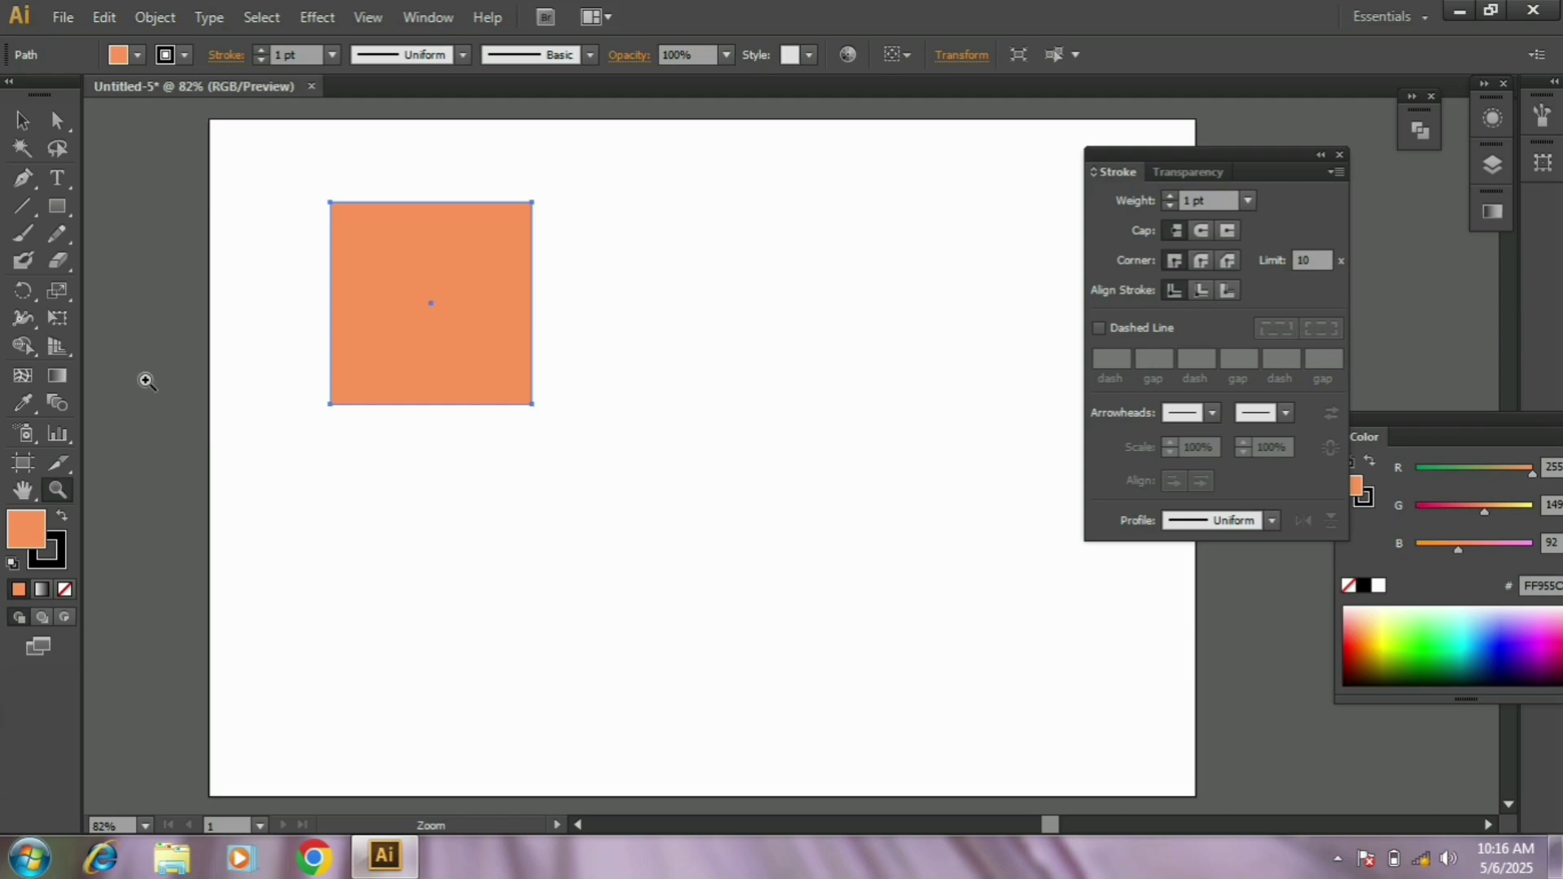
left_click(527, 502)
key("space")
left_click_drag(885, 450, 674, 508)
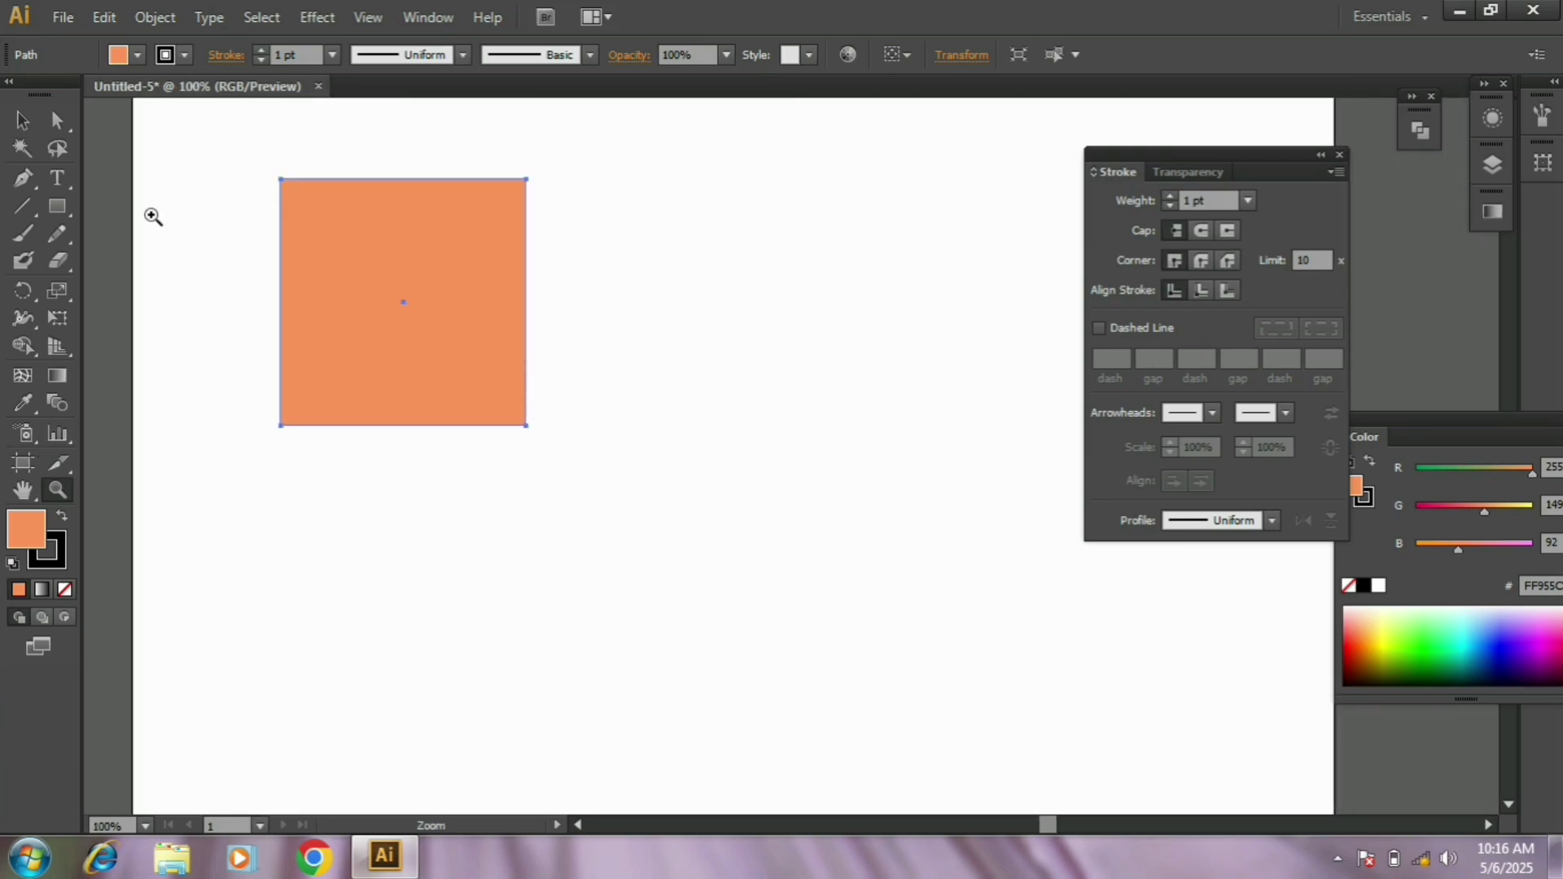
key("v")
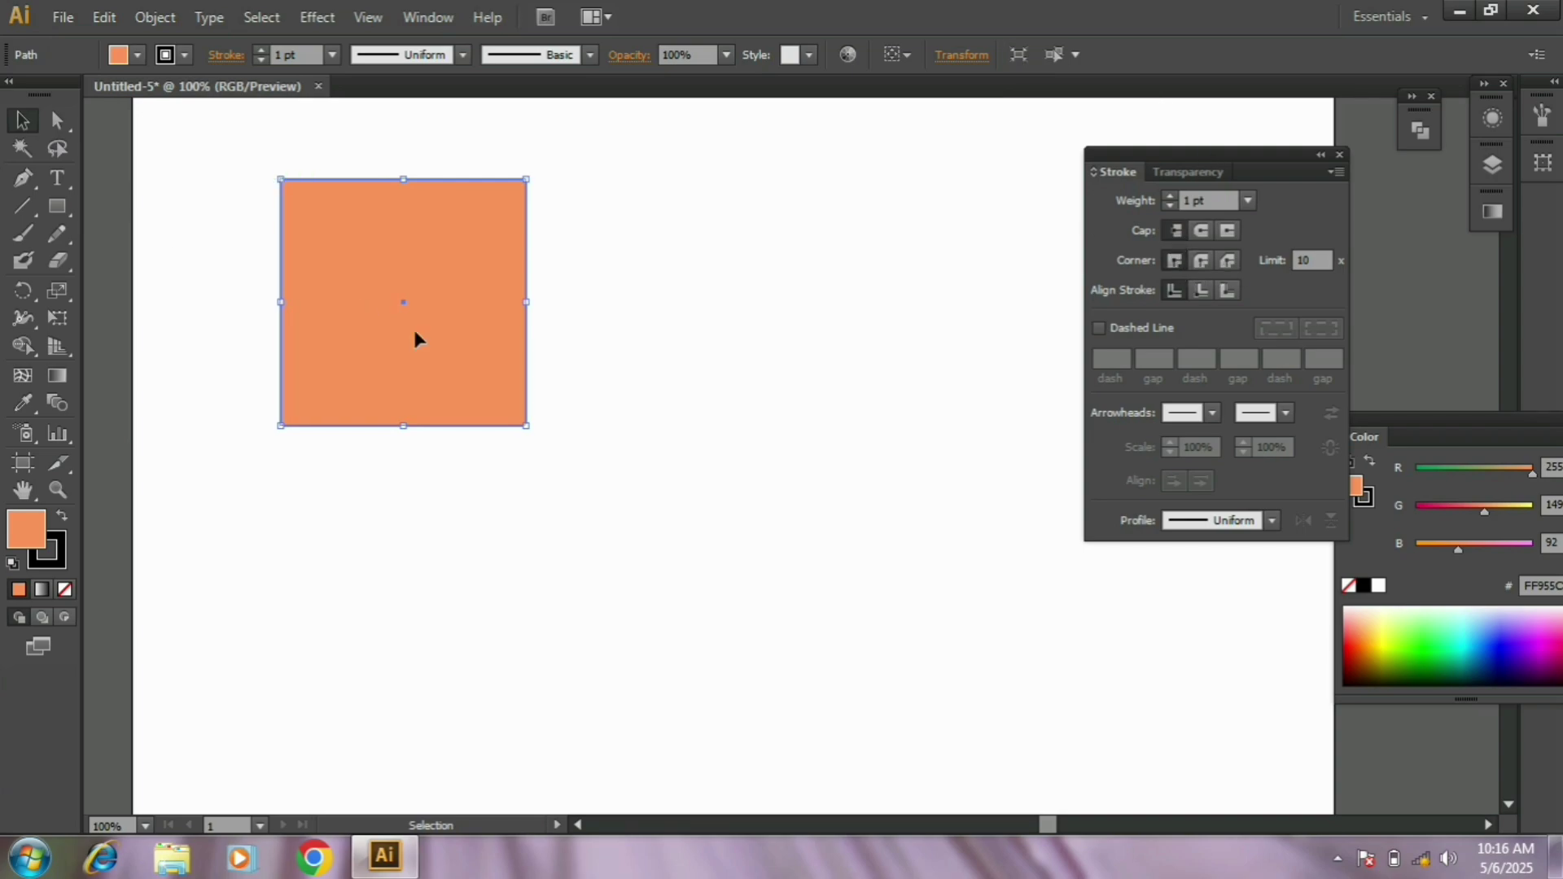
Draw a horizontal line to the right of the orange square and set its stroke weight to 8 pt.
left_click(28, 211)
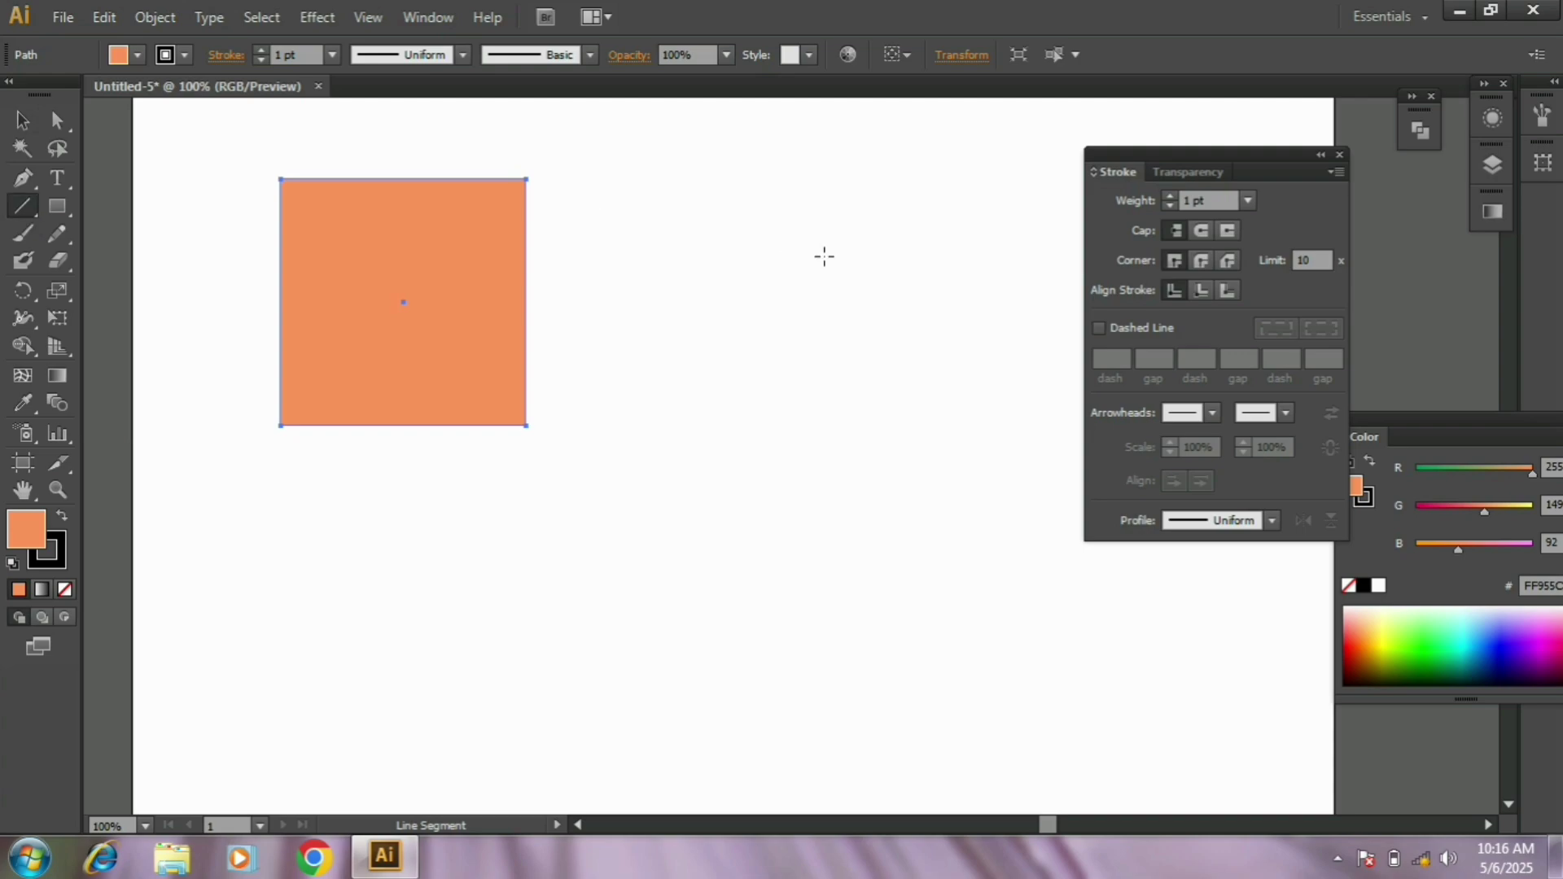
left_click_drag(762, 336, 867, 358)
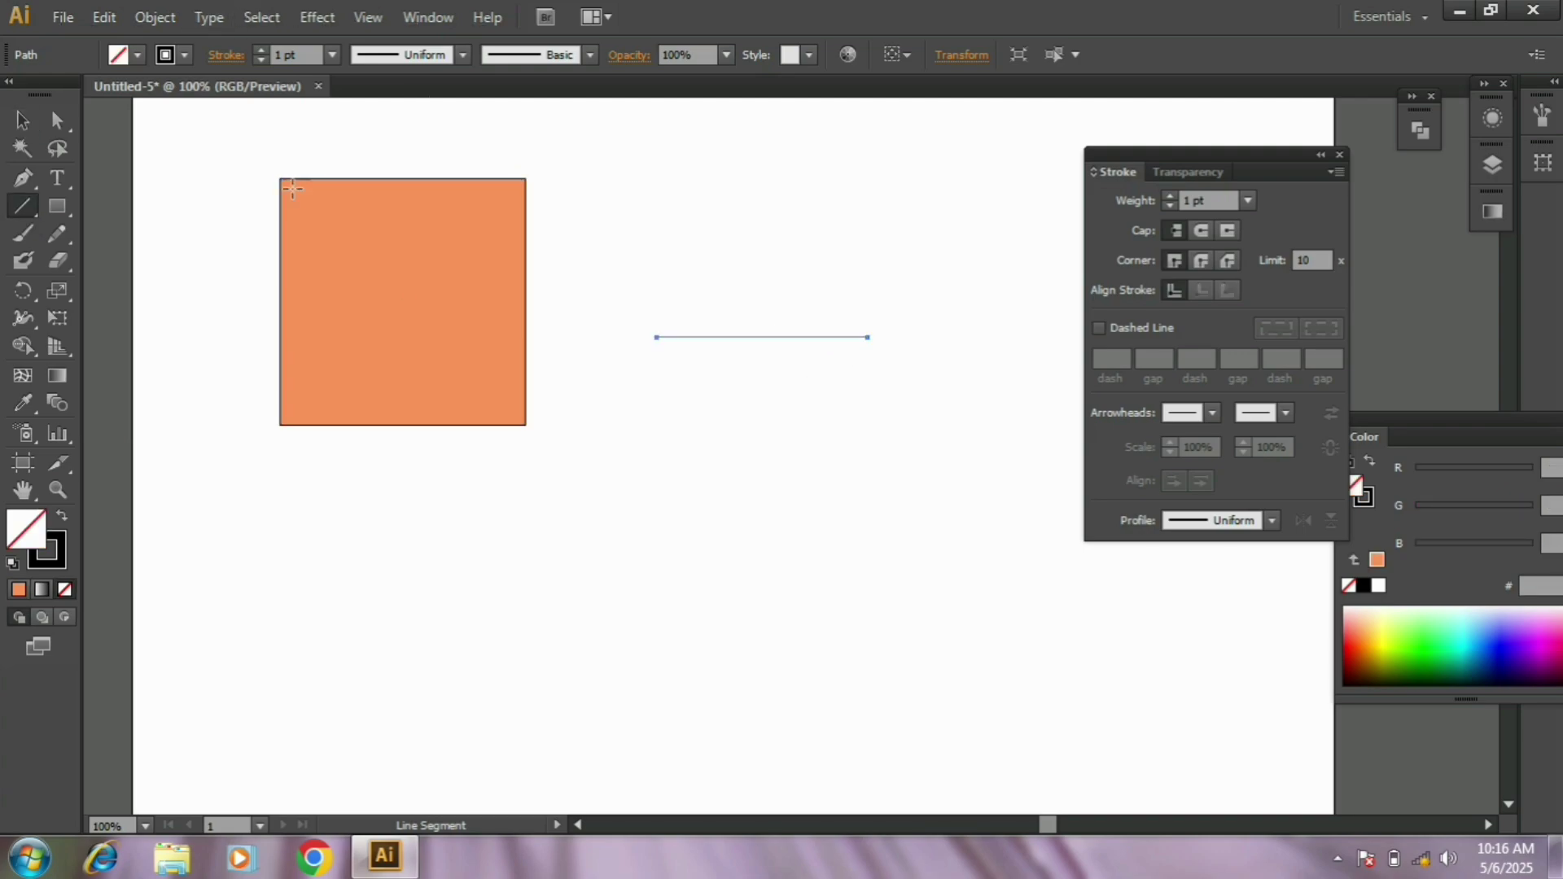
left_click_drag(405, 304, 995, 306)
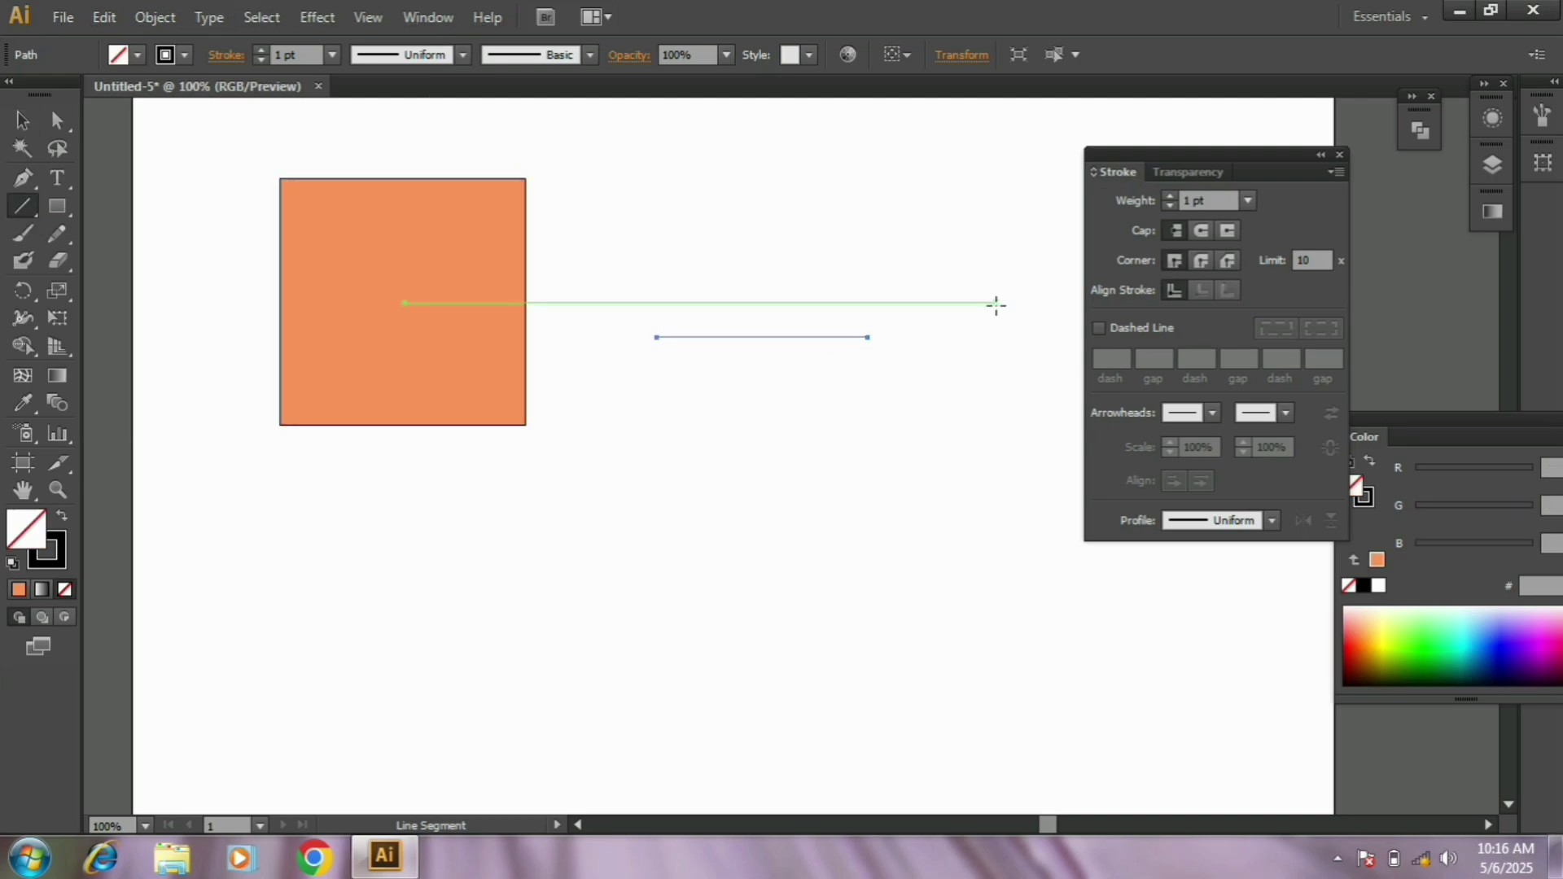
left_click(261, 47)
left_click(262, 48)
left_click(261, 48)
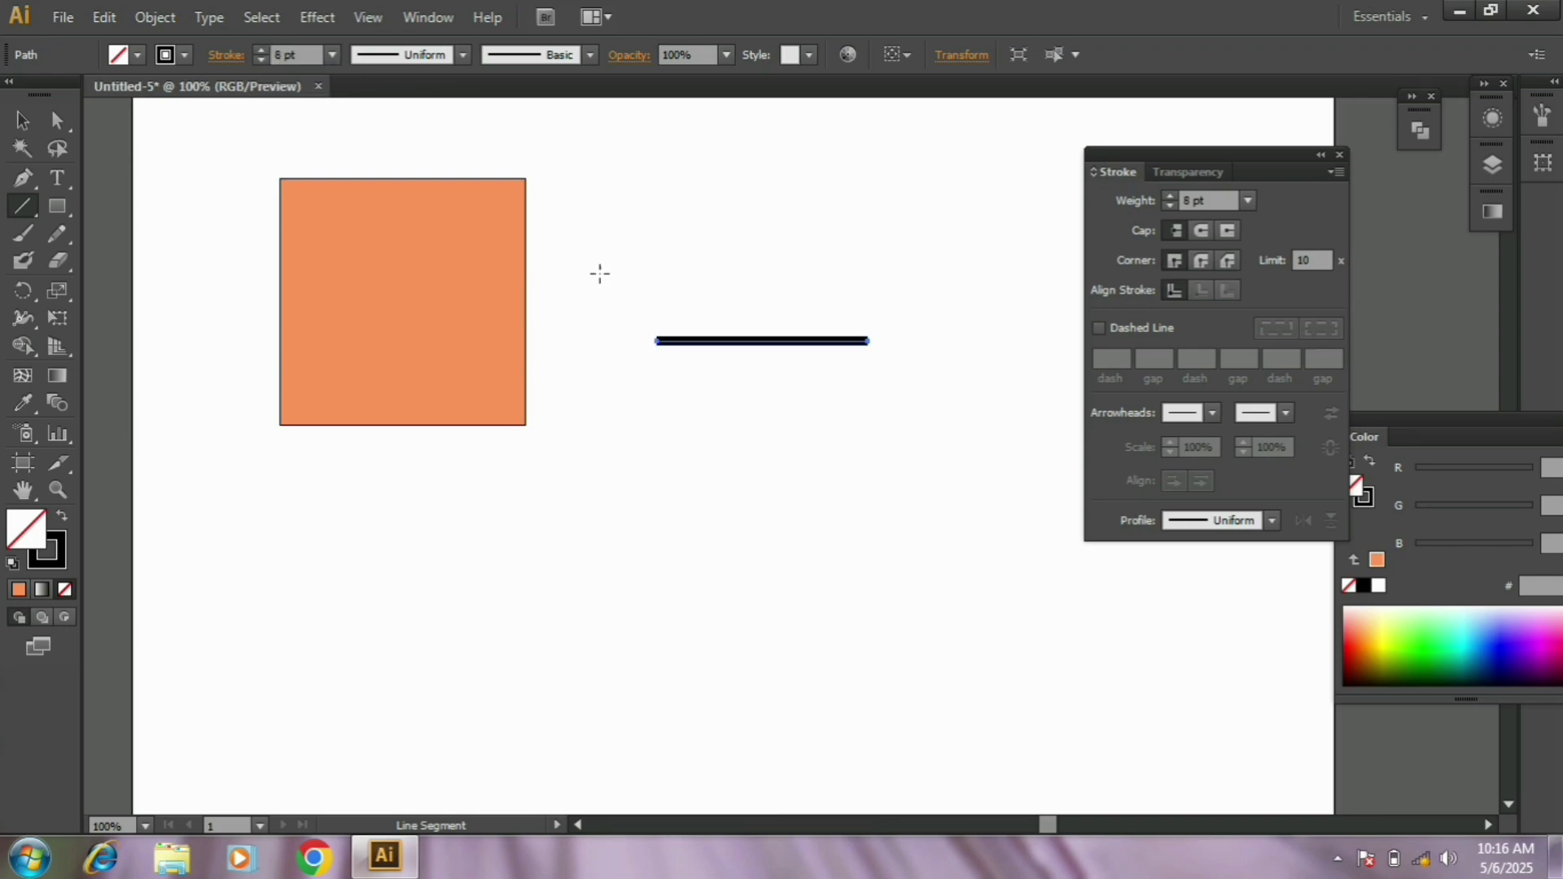
Apply a round cap to the thick line and lengthen it toward the right.
left_click(1201, 232)
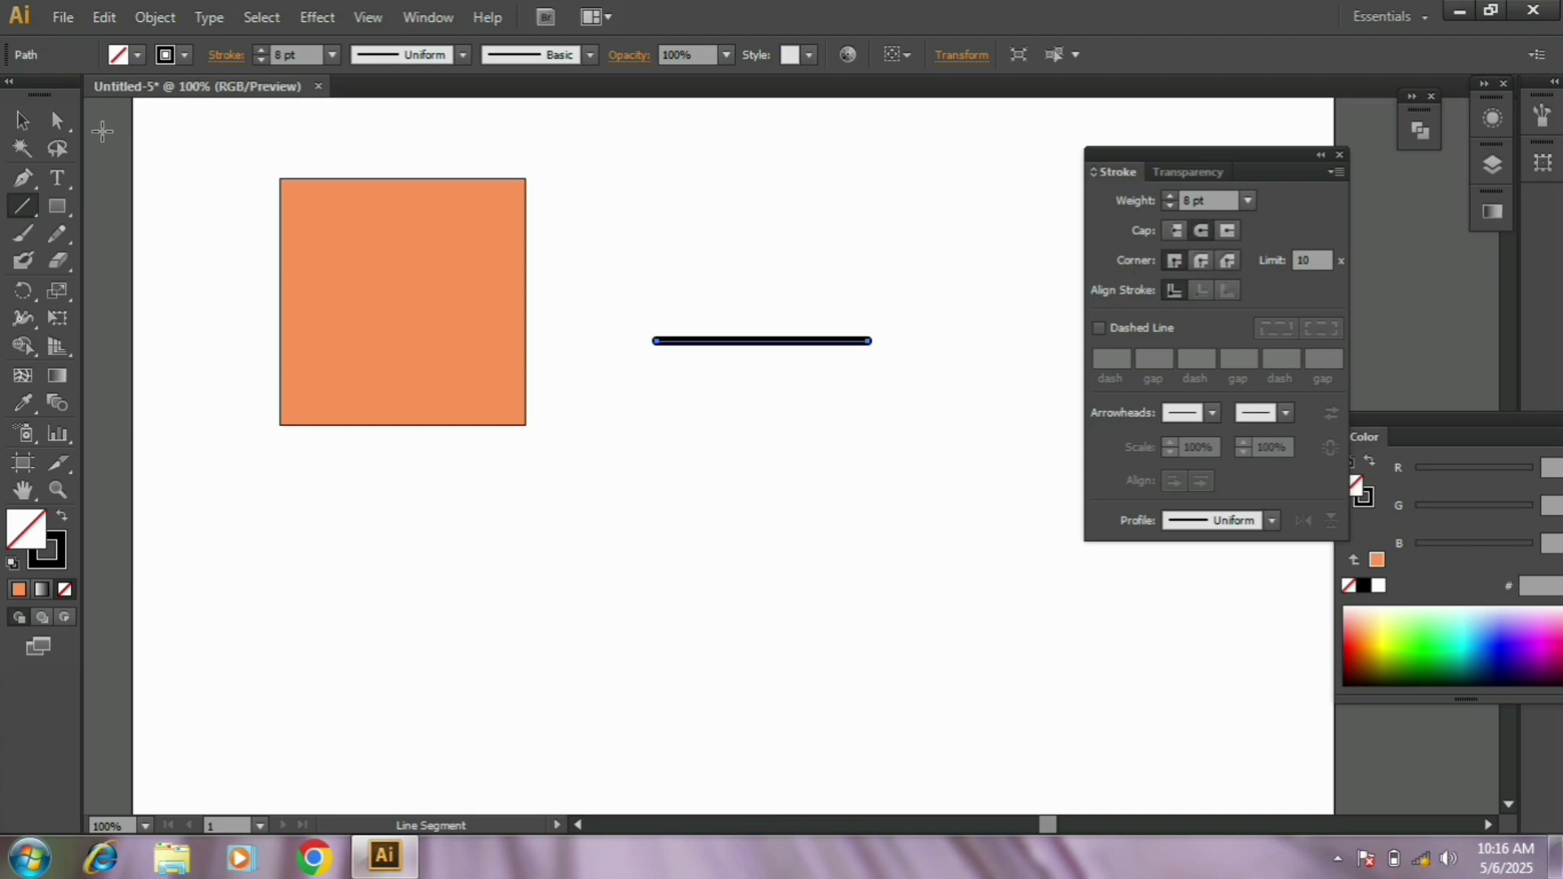
left_click(22, 121)
left_click(784, 463)
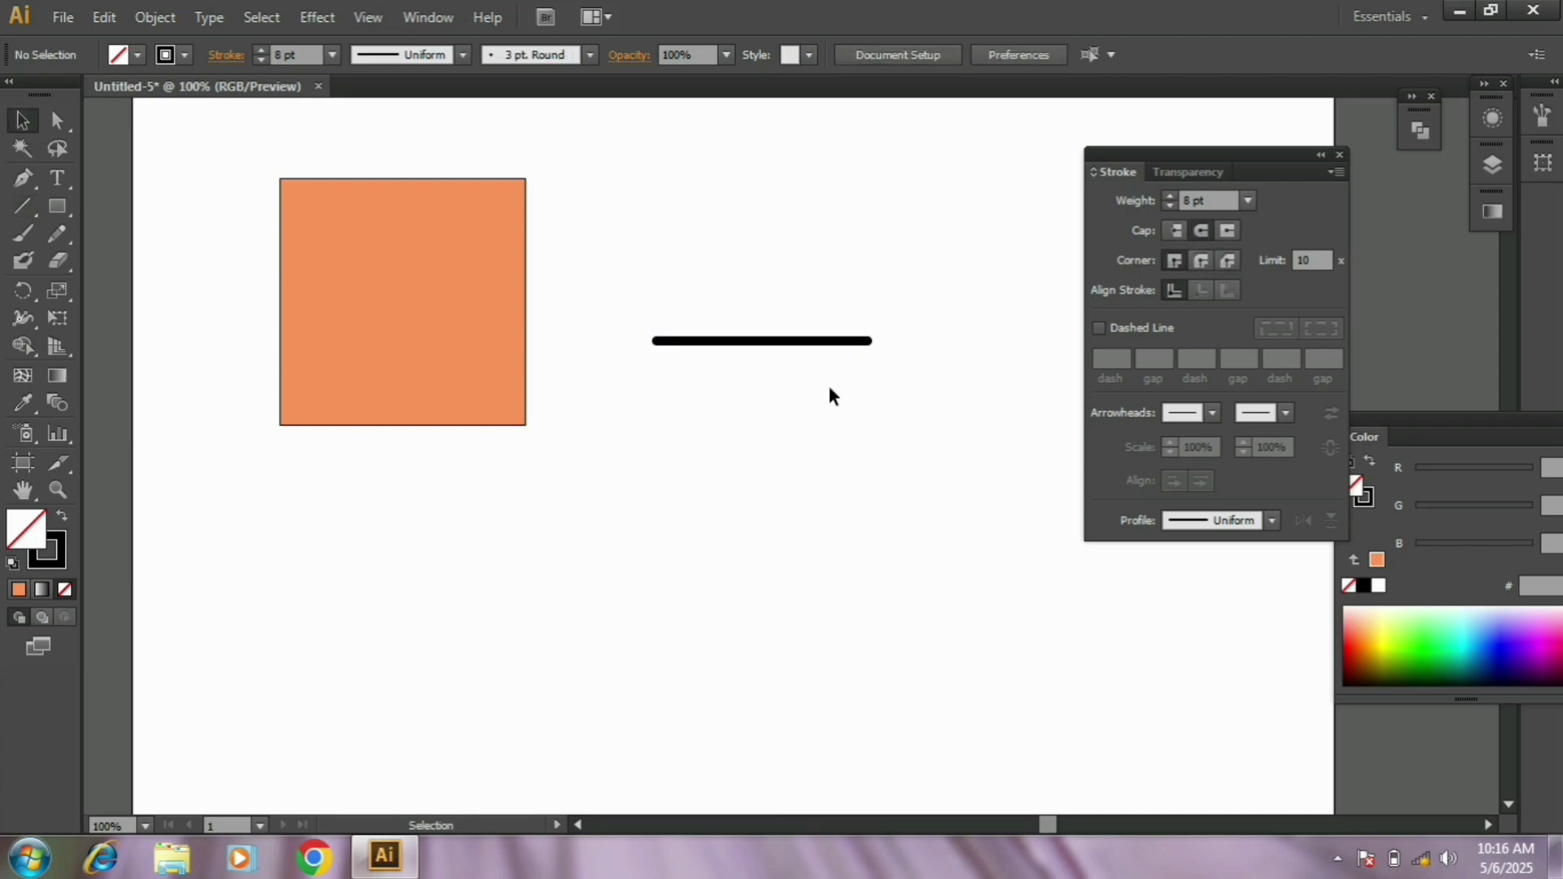
left_click(870, 342)
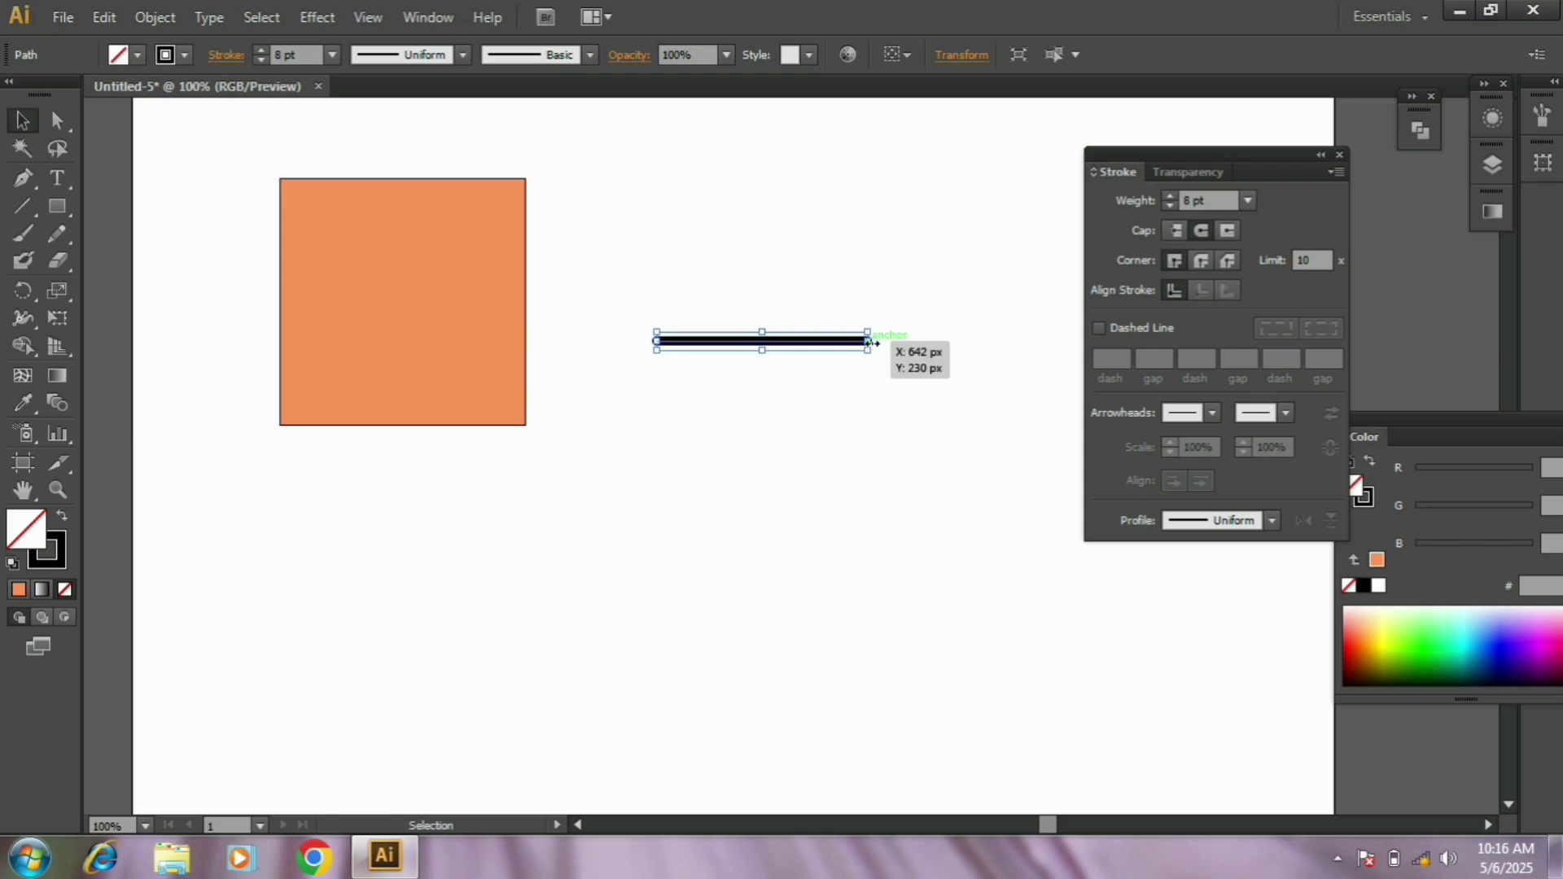
left_click_drag(870, 341, 944, 341)
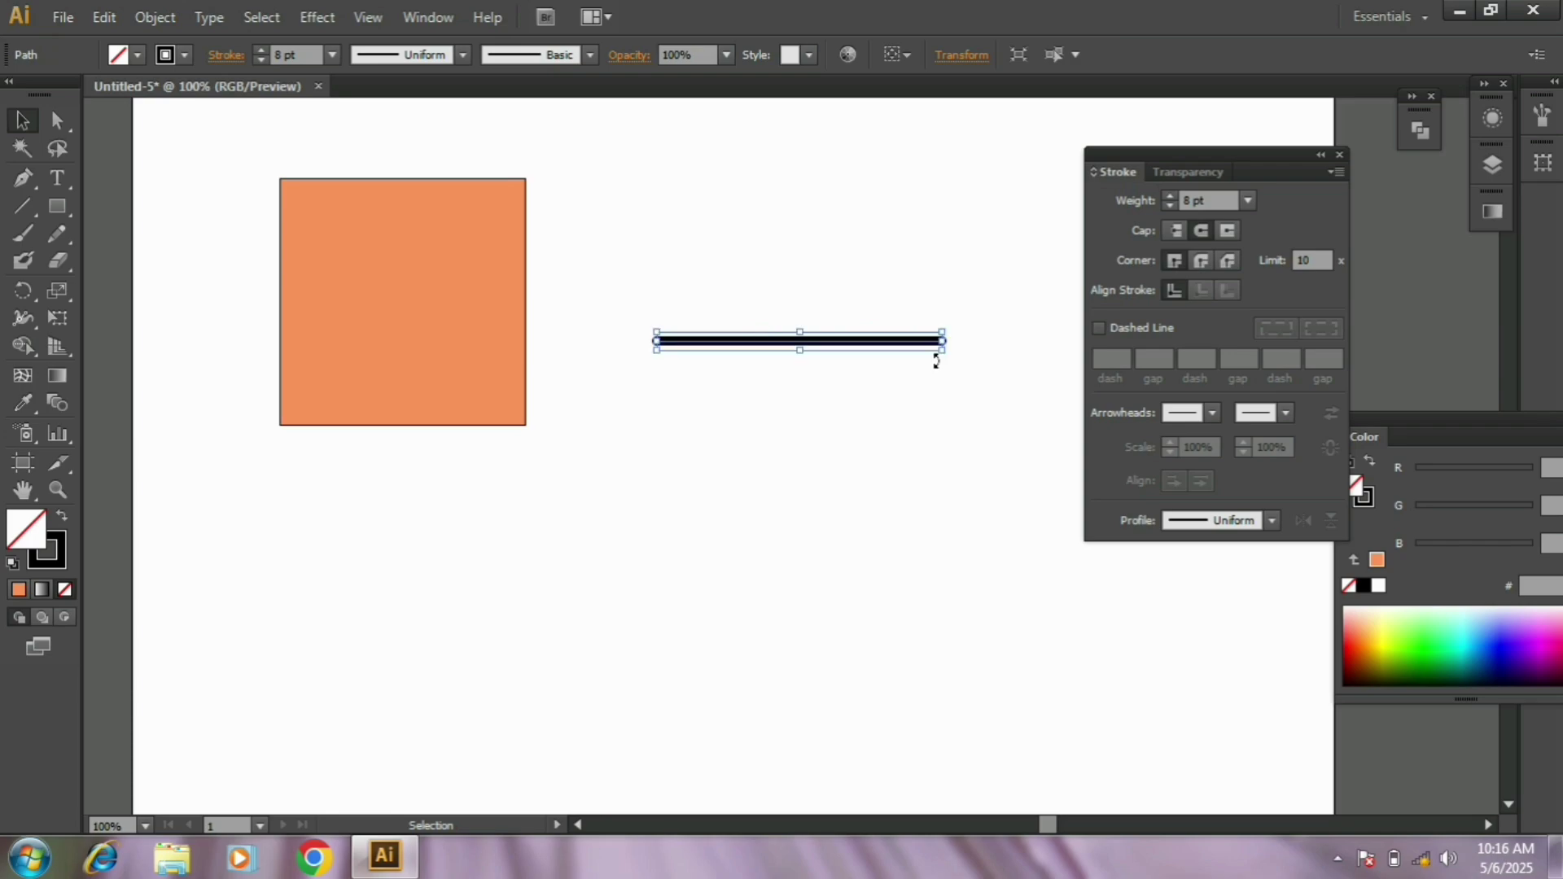
left_click(887, 432)
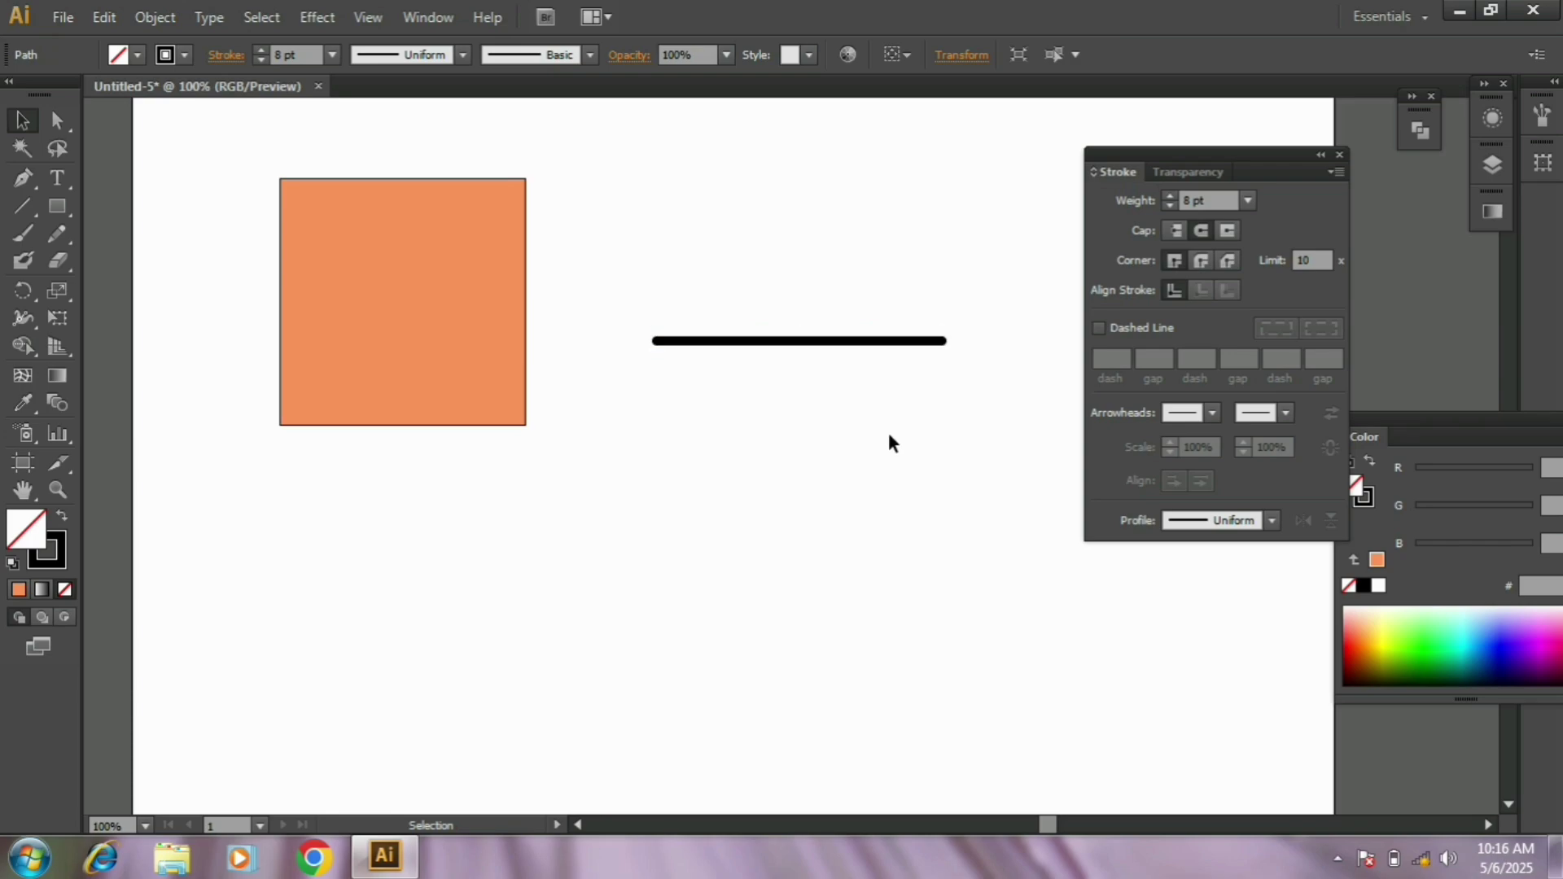
Try the projecting cap on the line, and return its ends to the butt cap.
left_click(927, 342)
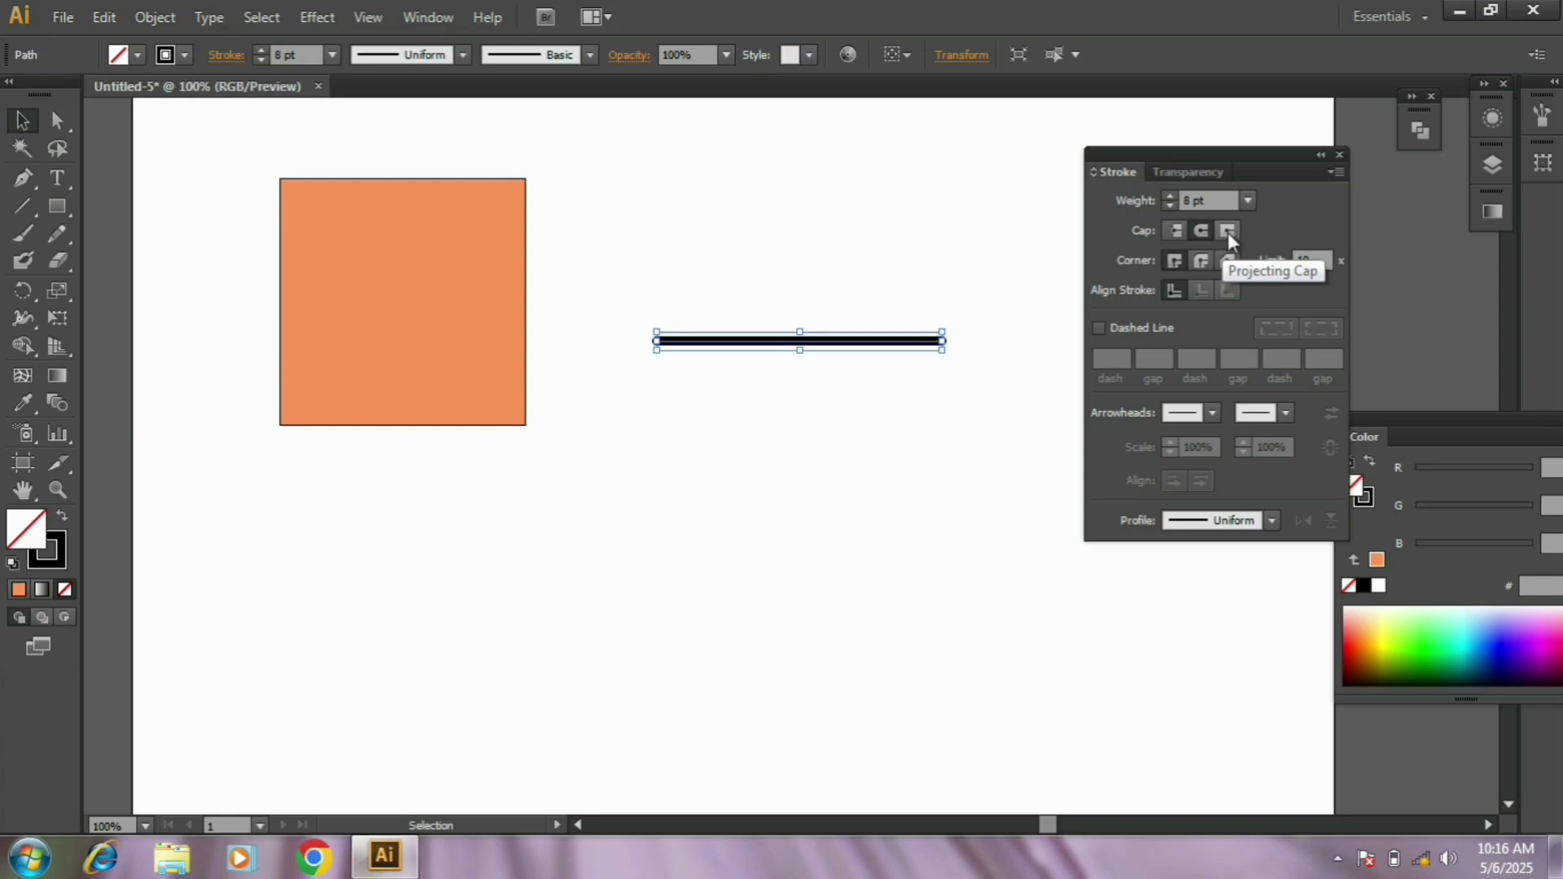
left_click(1228, 232)
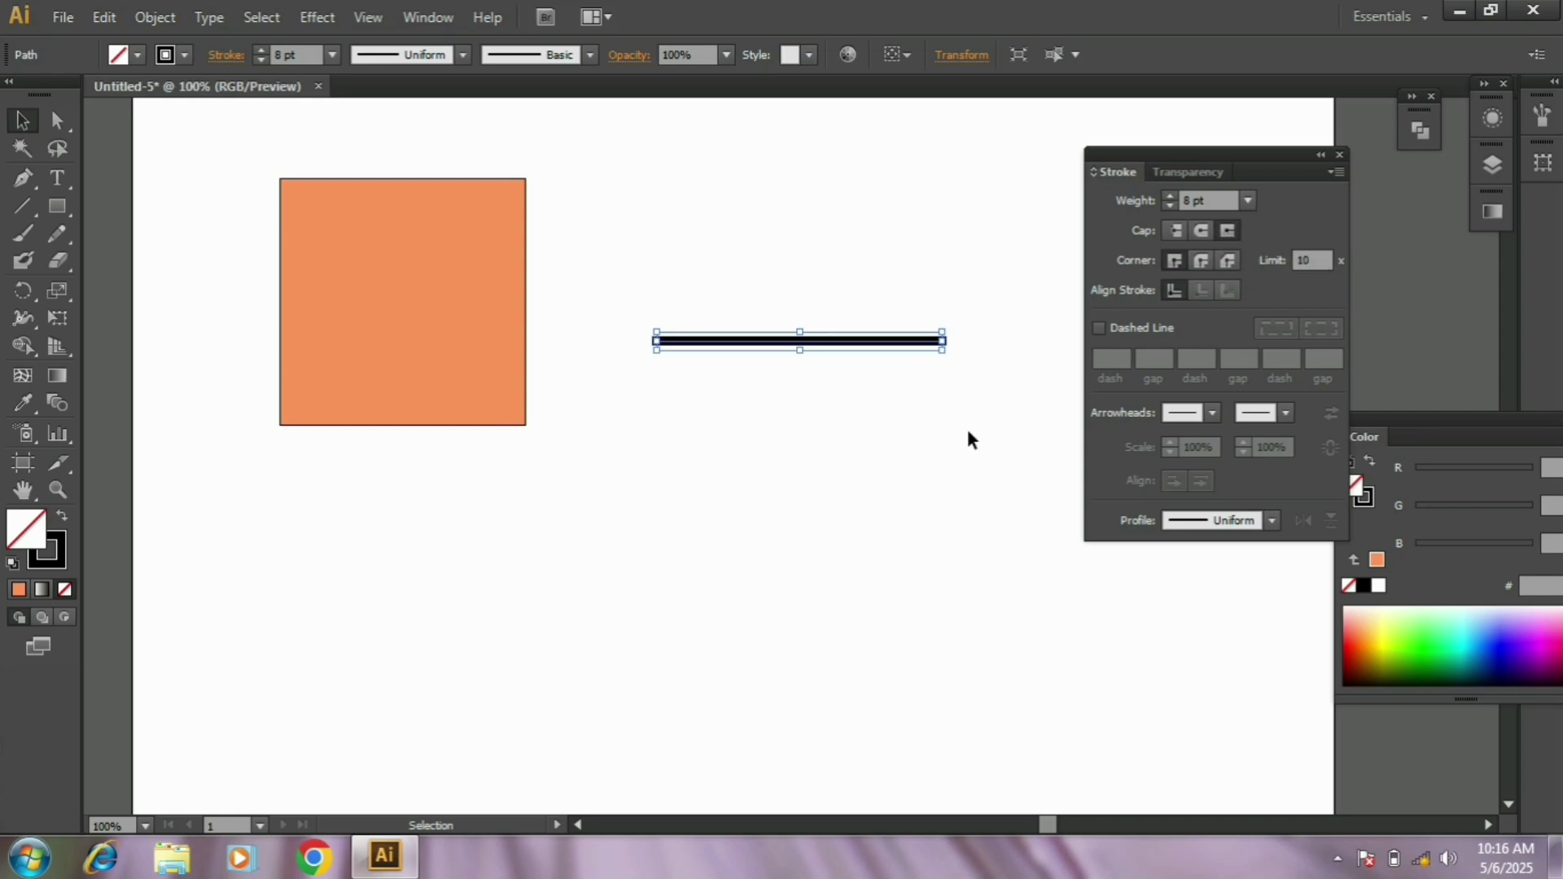
left_click(966, 425)
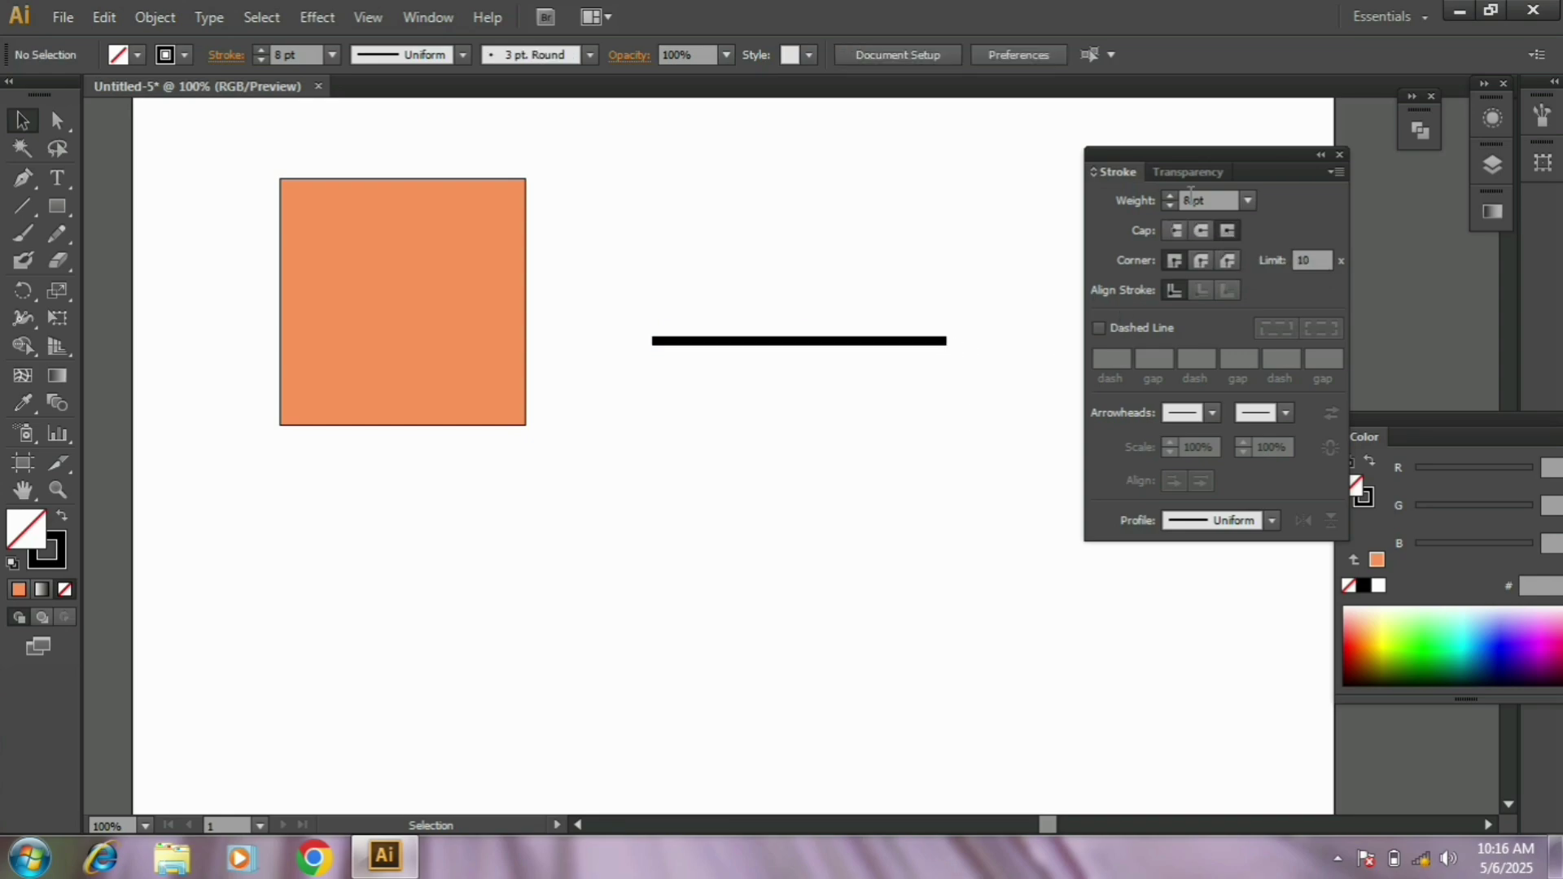
left_click(1178, 229)
left_click(863, 341)
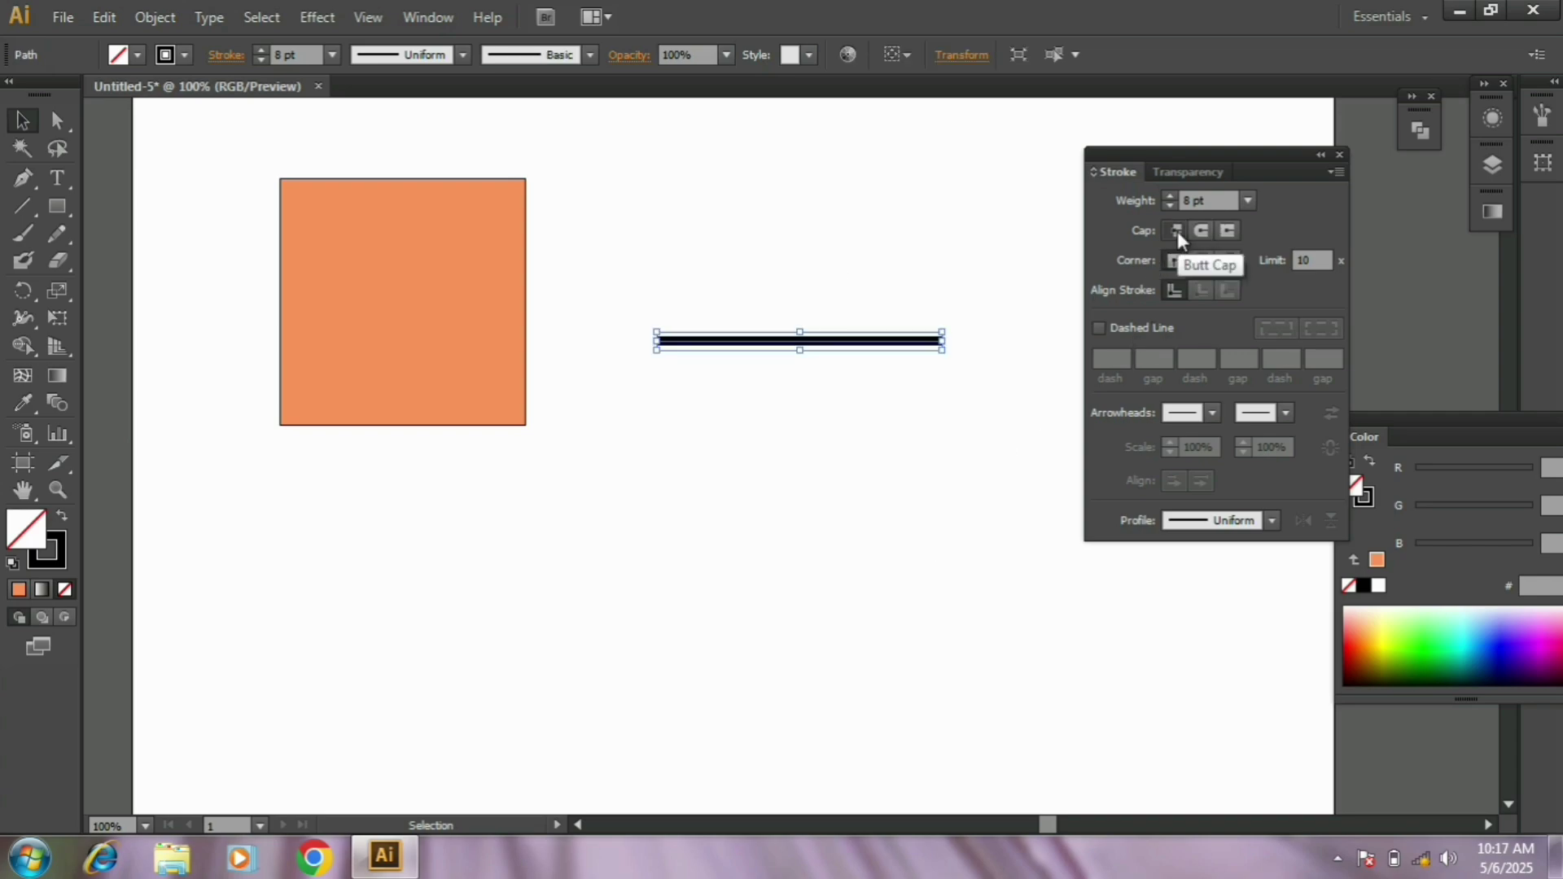
left_click(925, 446)
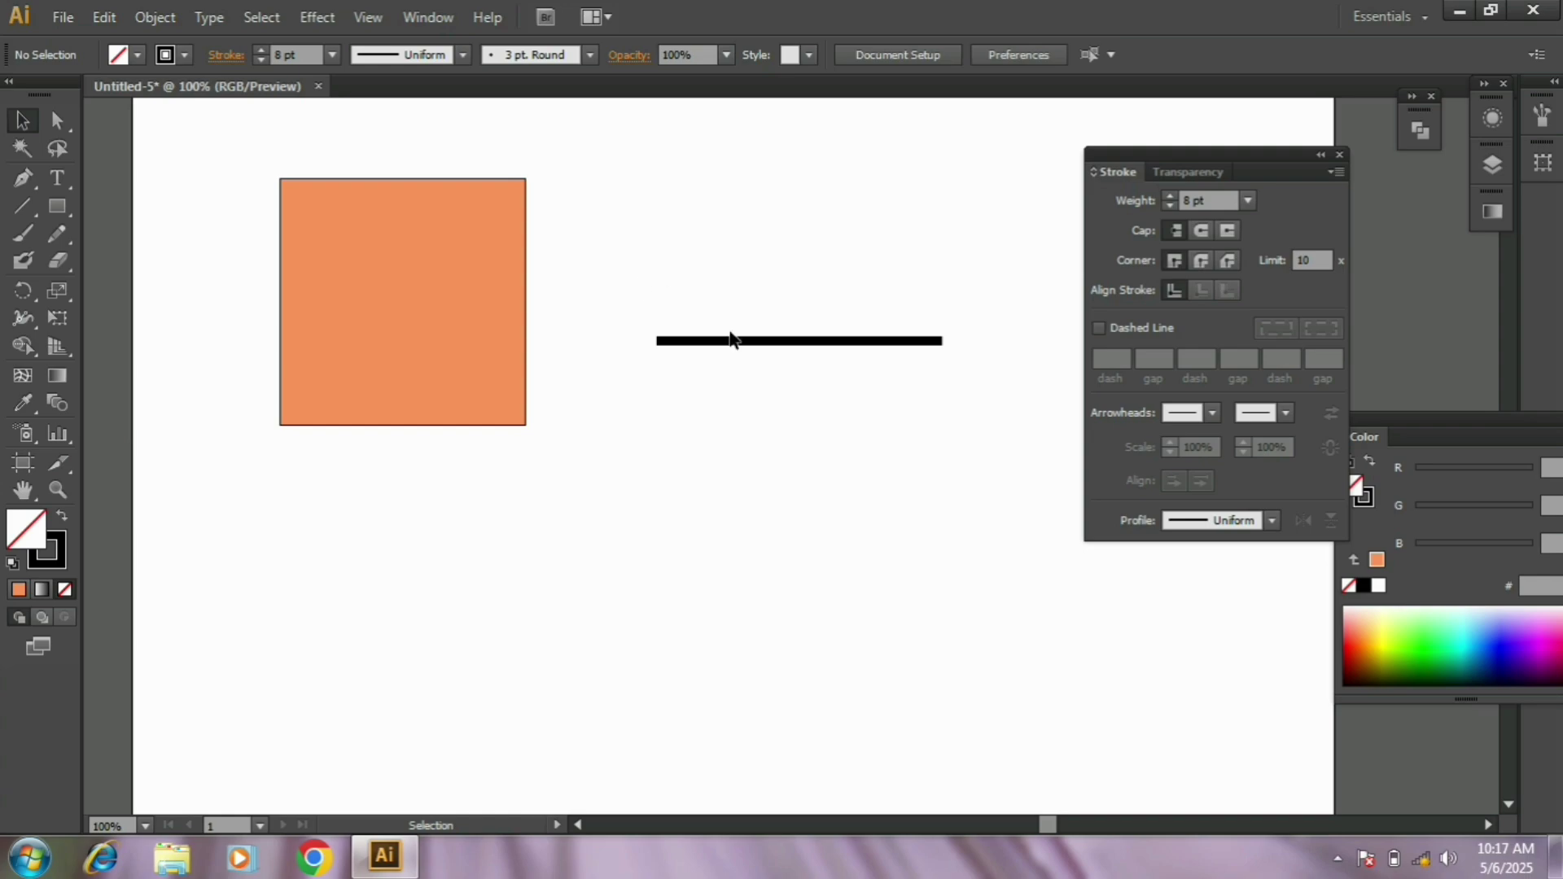
Duplicate the orange square twice, with one copy directly below it and the other beside that copy.
left_click_drag(255, 160, 486, 300)
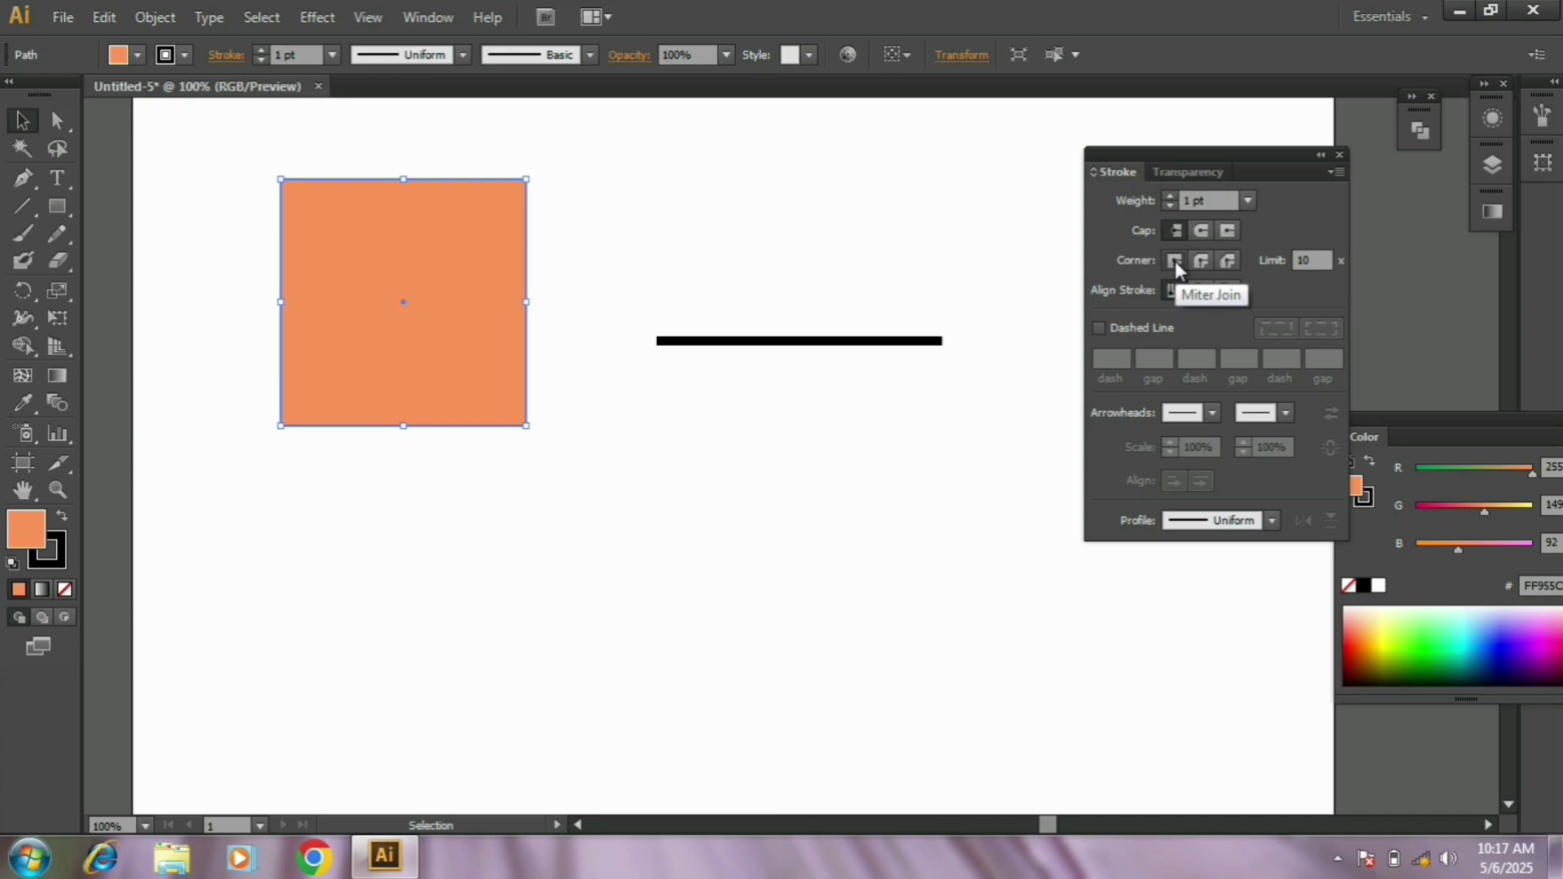
left_click_drag(470, 290, 732, 576)
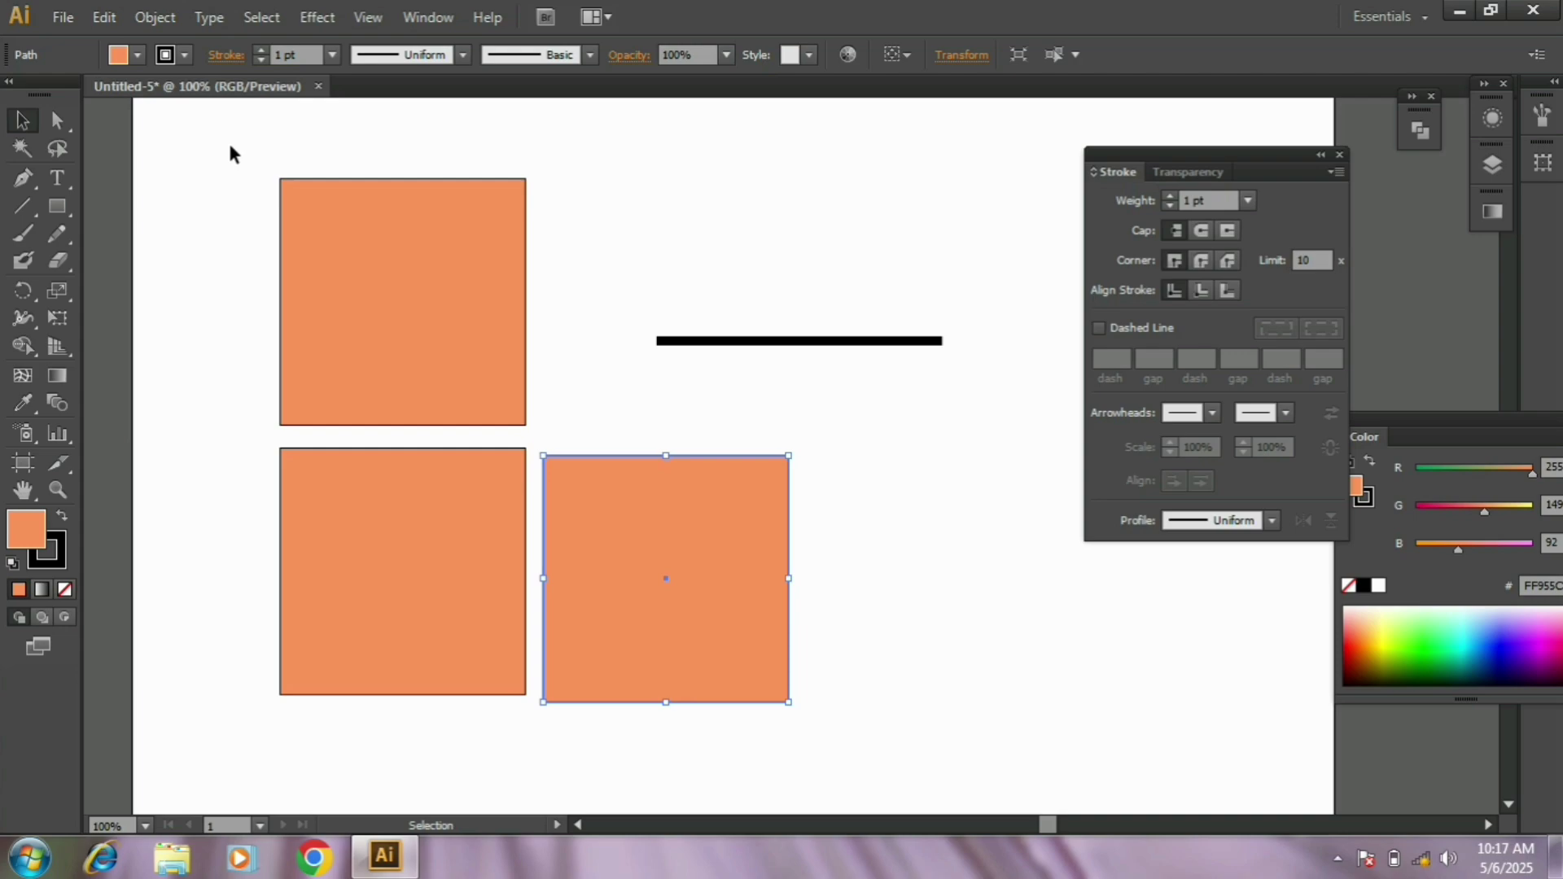
Set the original upper-left square's stroke weight to 8 pt and deselect it.
left_click_drag(230, 145, 511, 308)
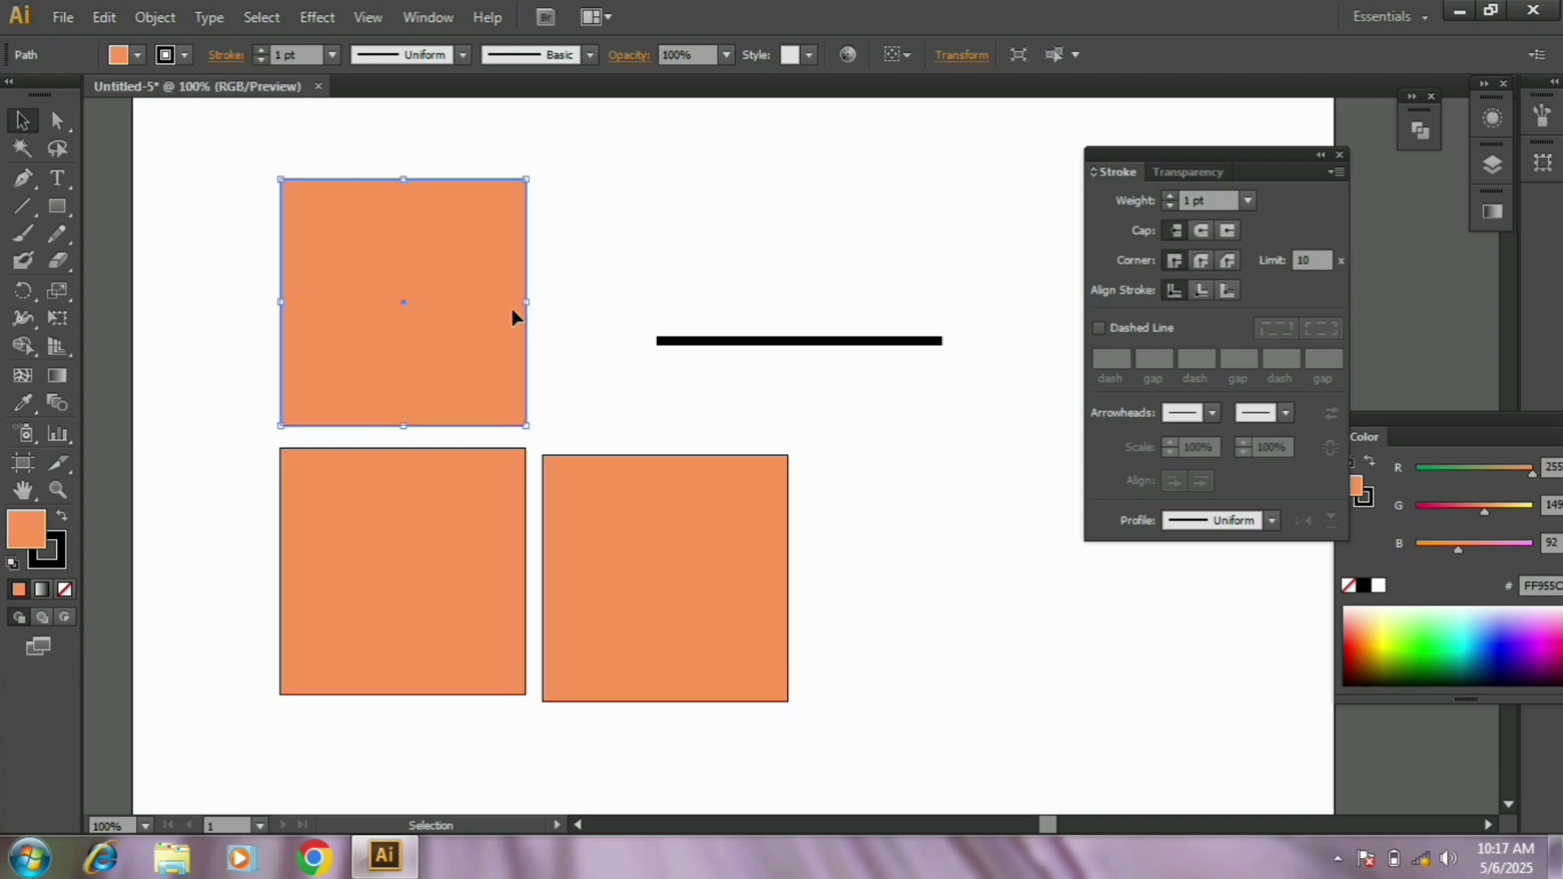
left_click(262, 50)
left_click(262, 50)
left_click(262, 50)
left_click(263, 50)
left_click(262, 49)
left_click(262, 49)
left_click(262, 49)
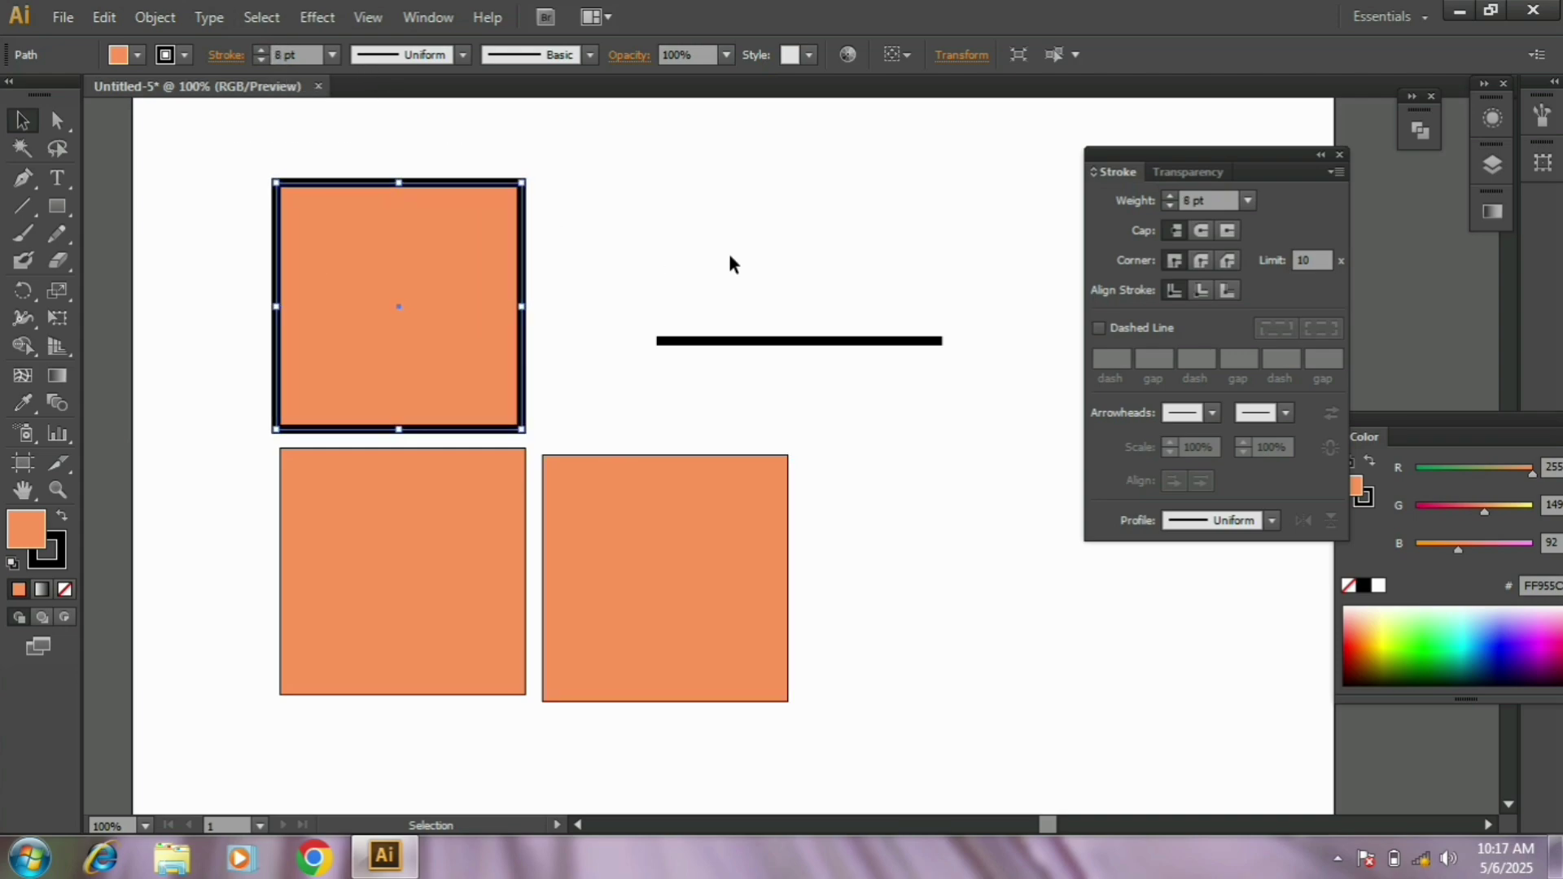
left_click(821, 192)
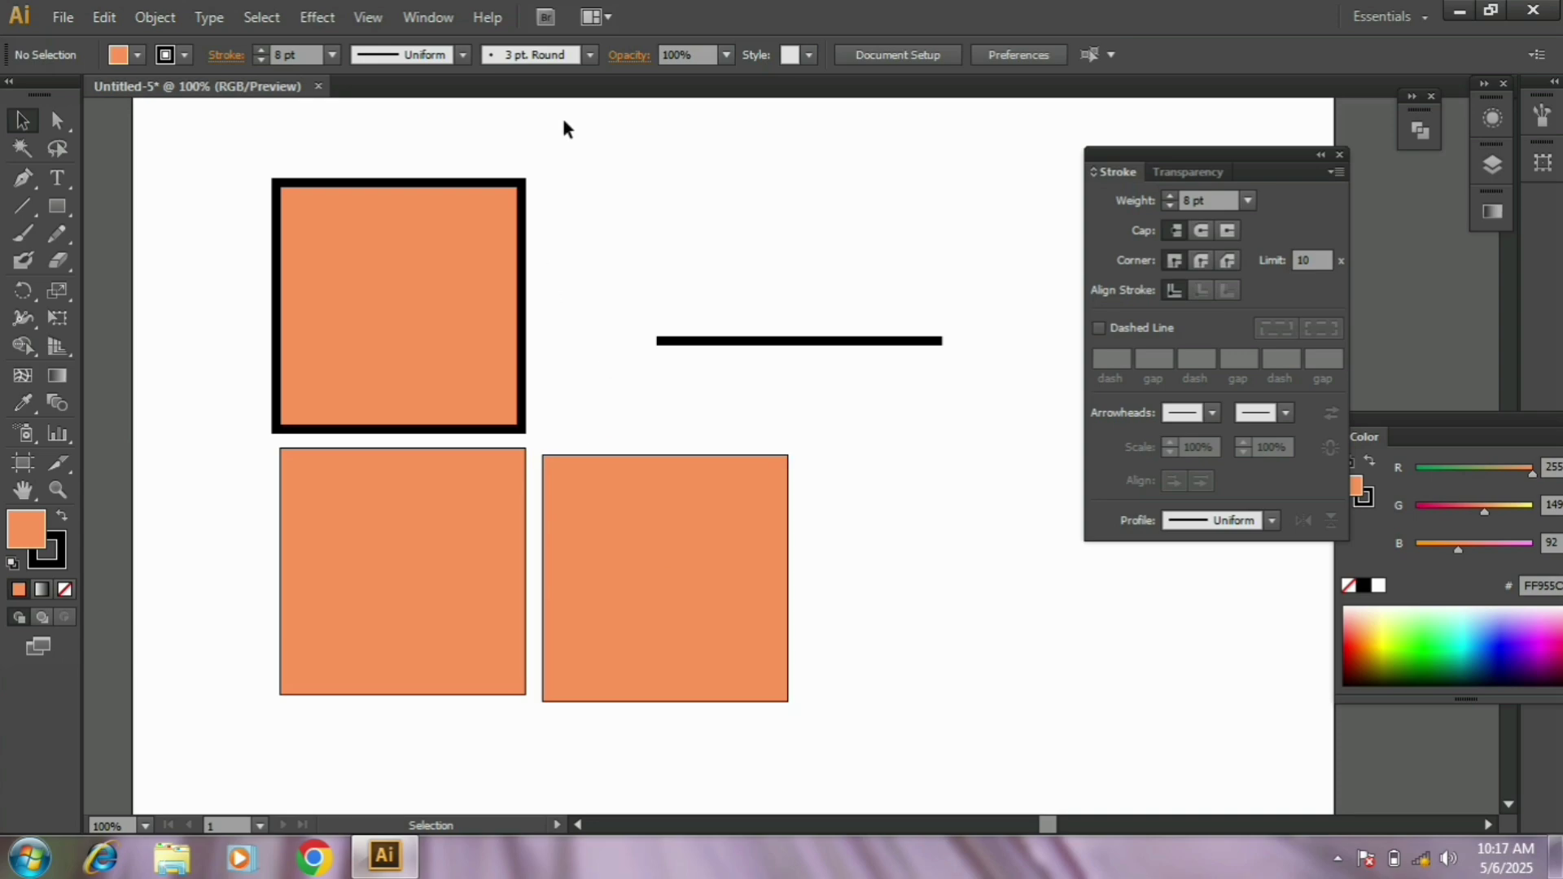
Try the round join on the upper-left square's stroke corners, and switch them to the bevel join.
left_click_drag(564, 129, 456, 269)
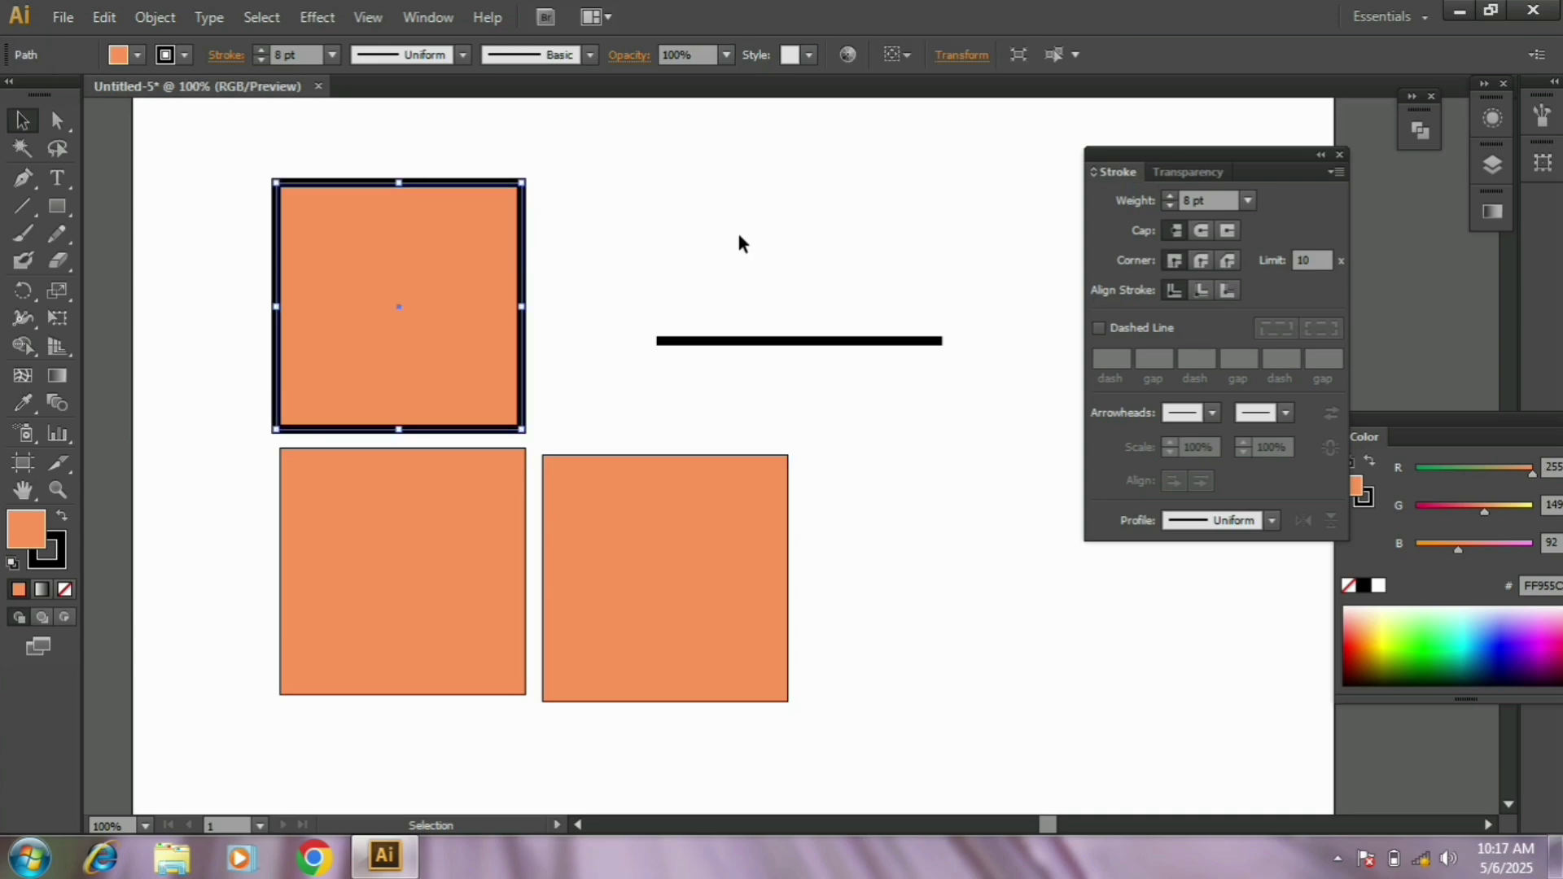
left_click(1203, 262)
left_click(560, 199)
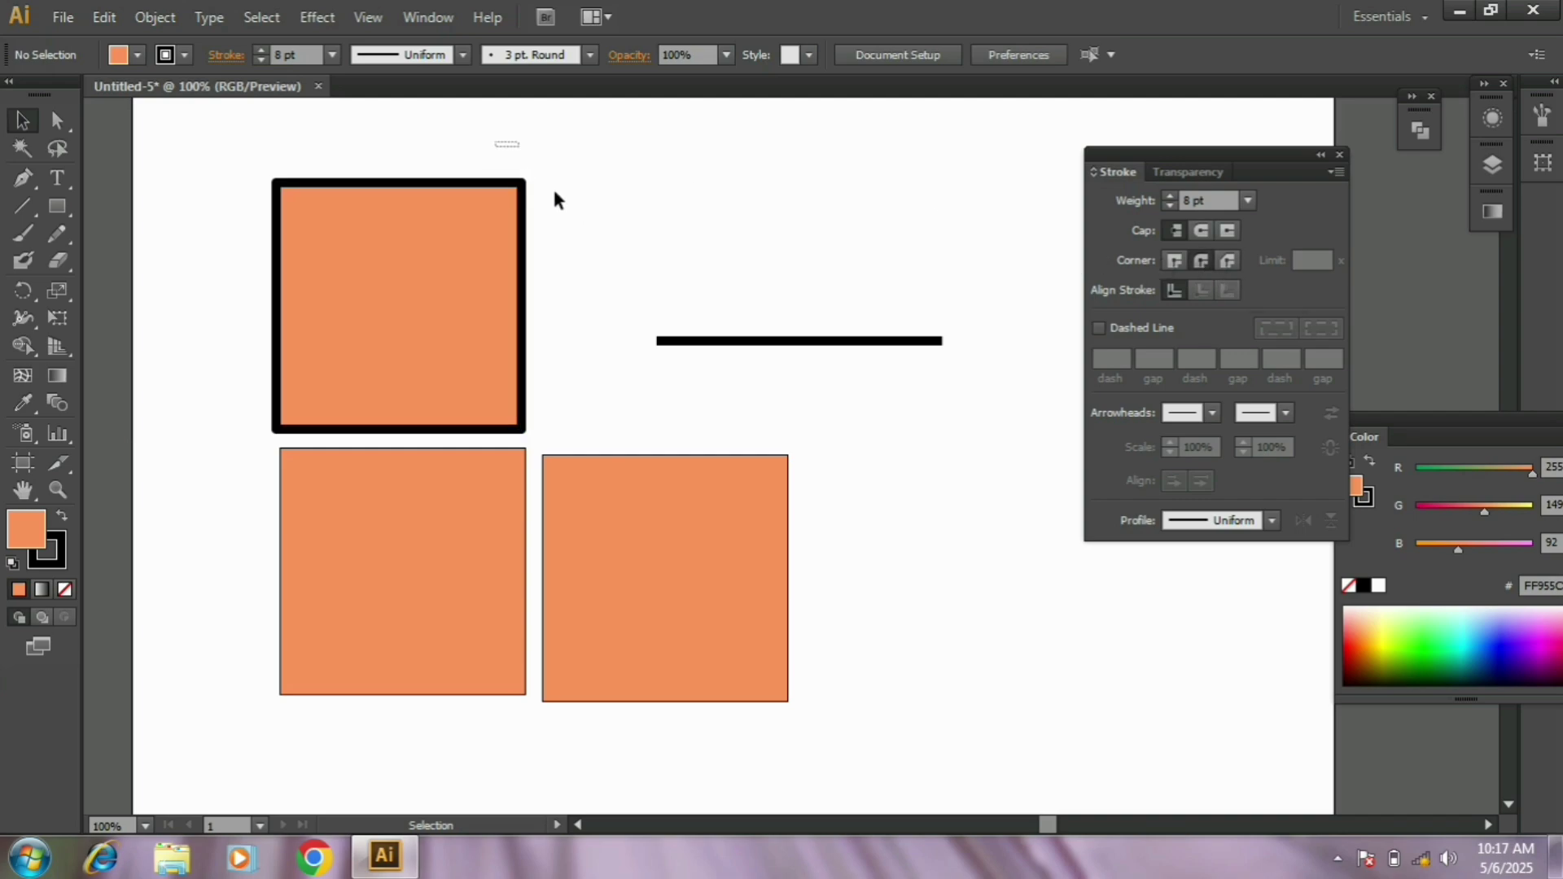
left_click(523, 199)
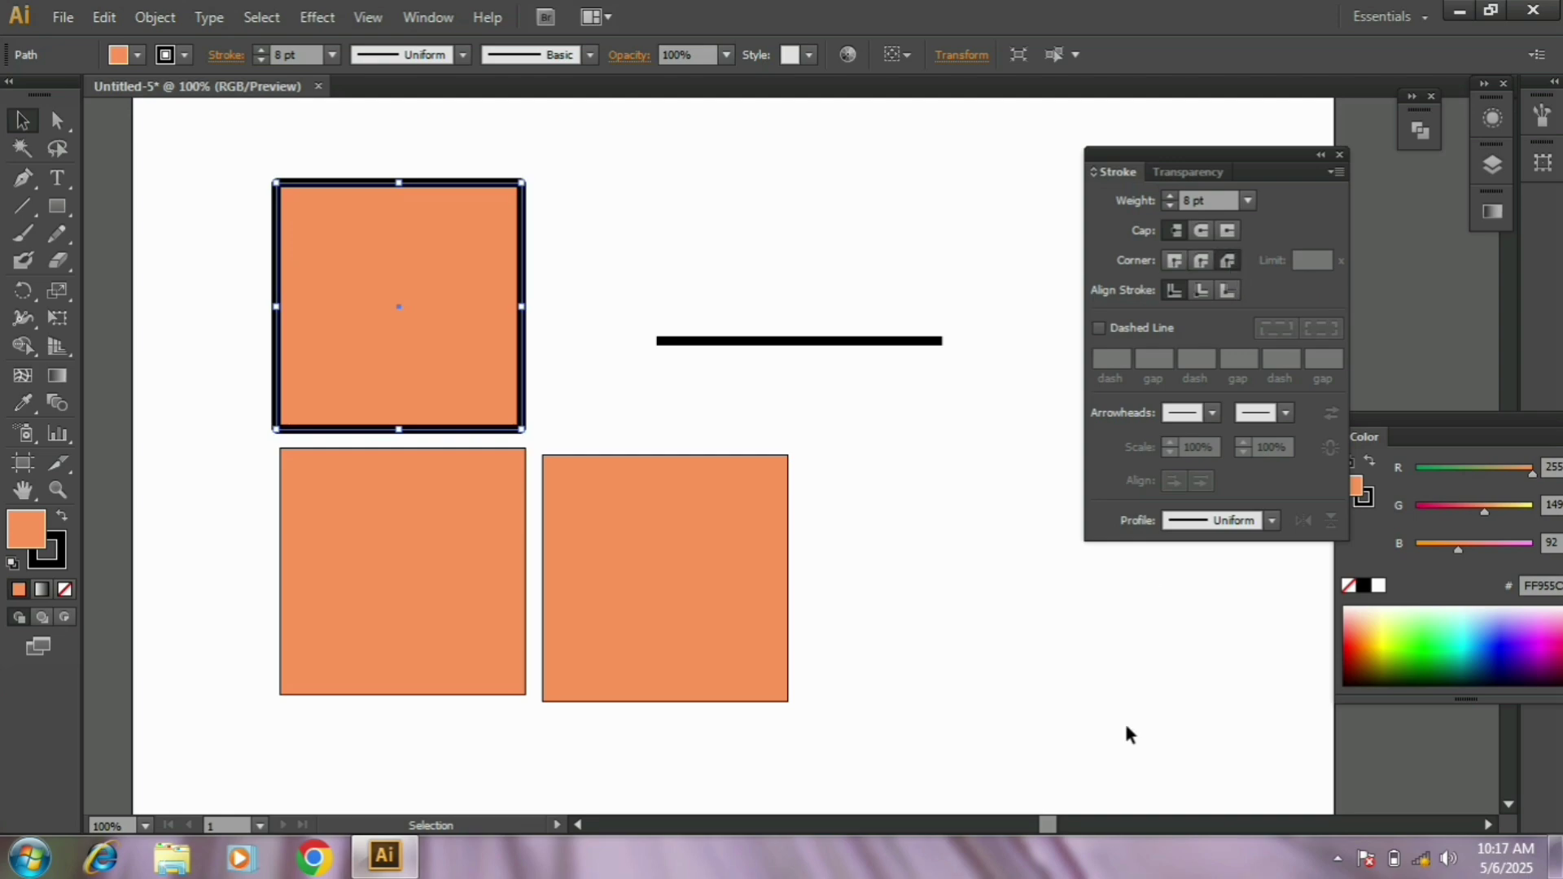
left_click(724, 324)
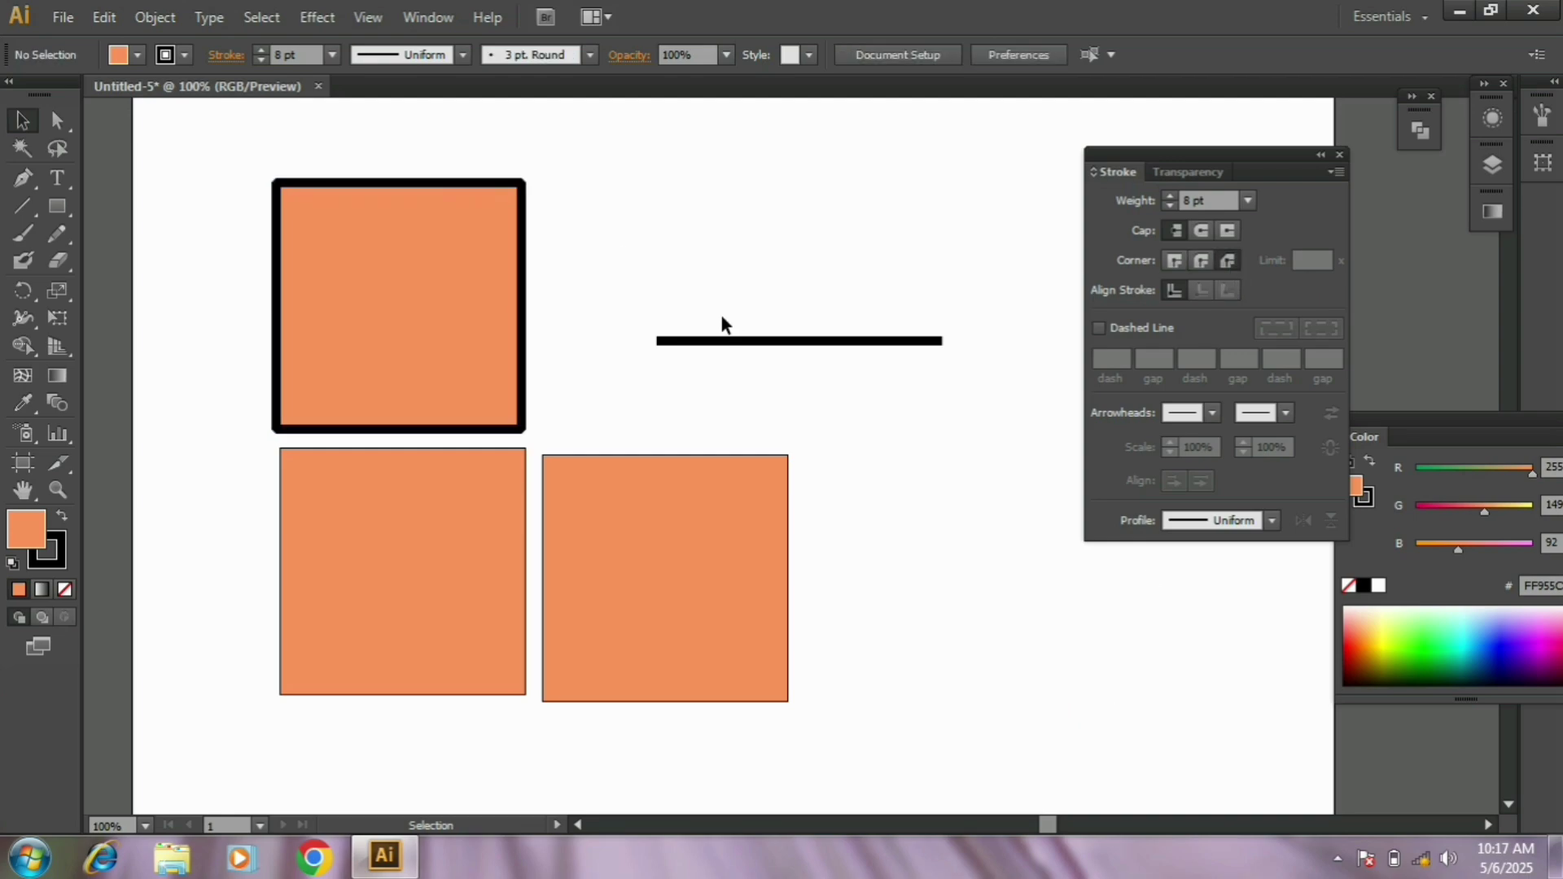
left_click(521, 186)
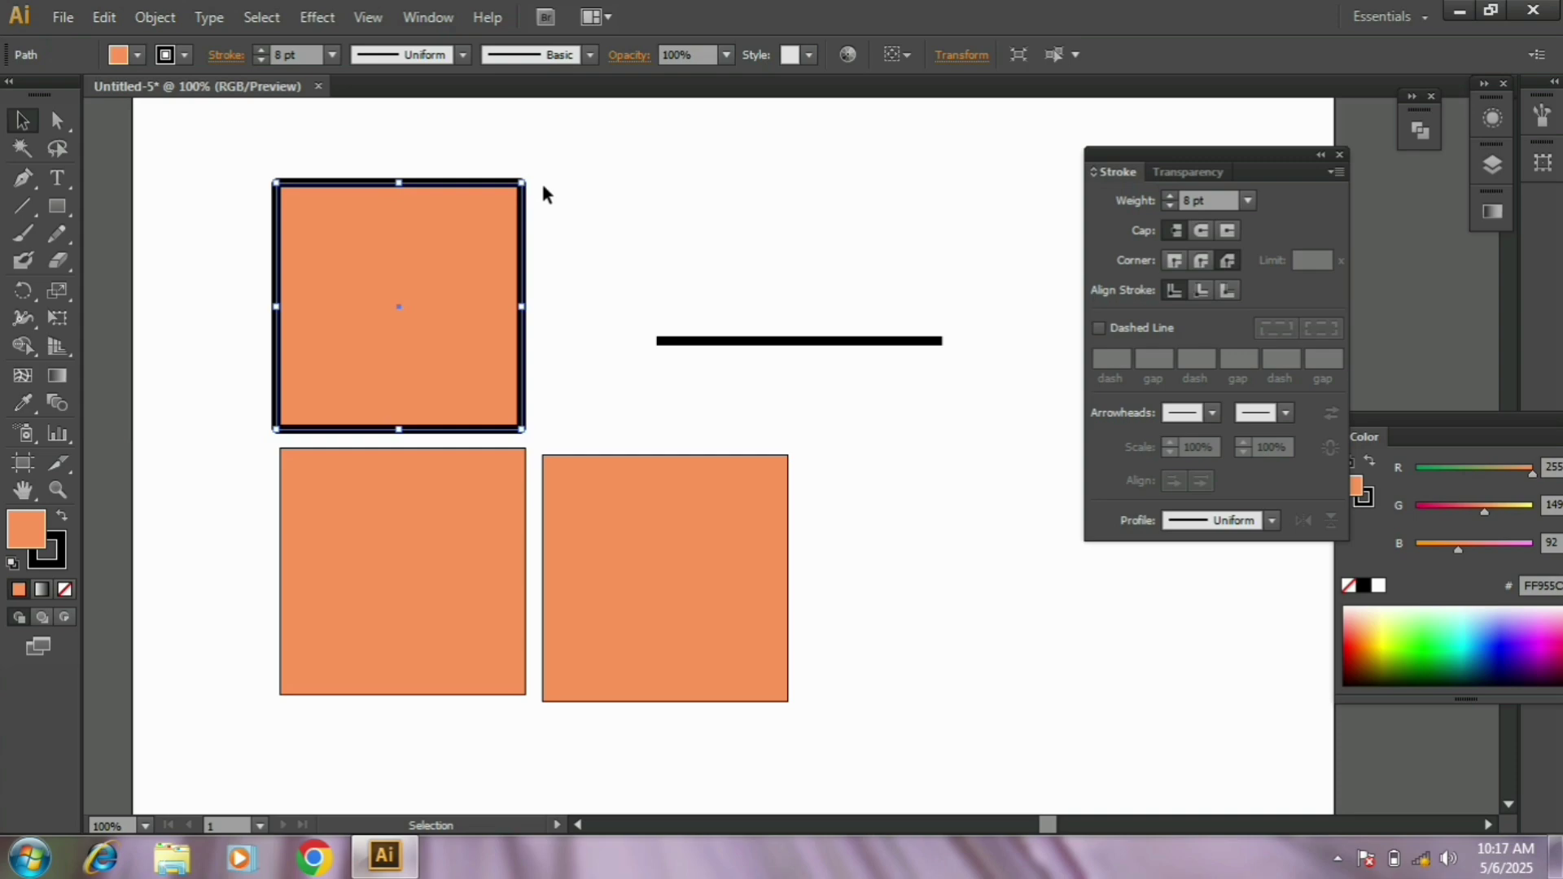
left_click(638, 220)
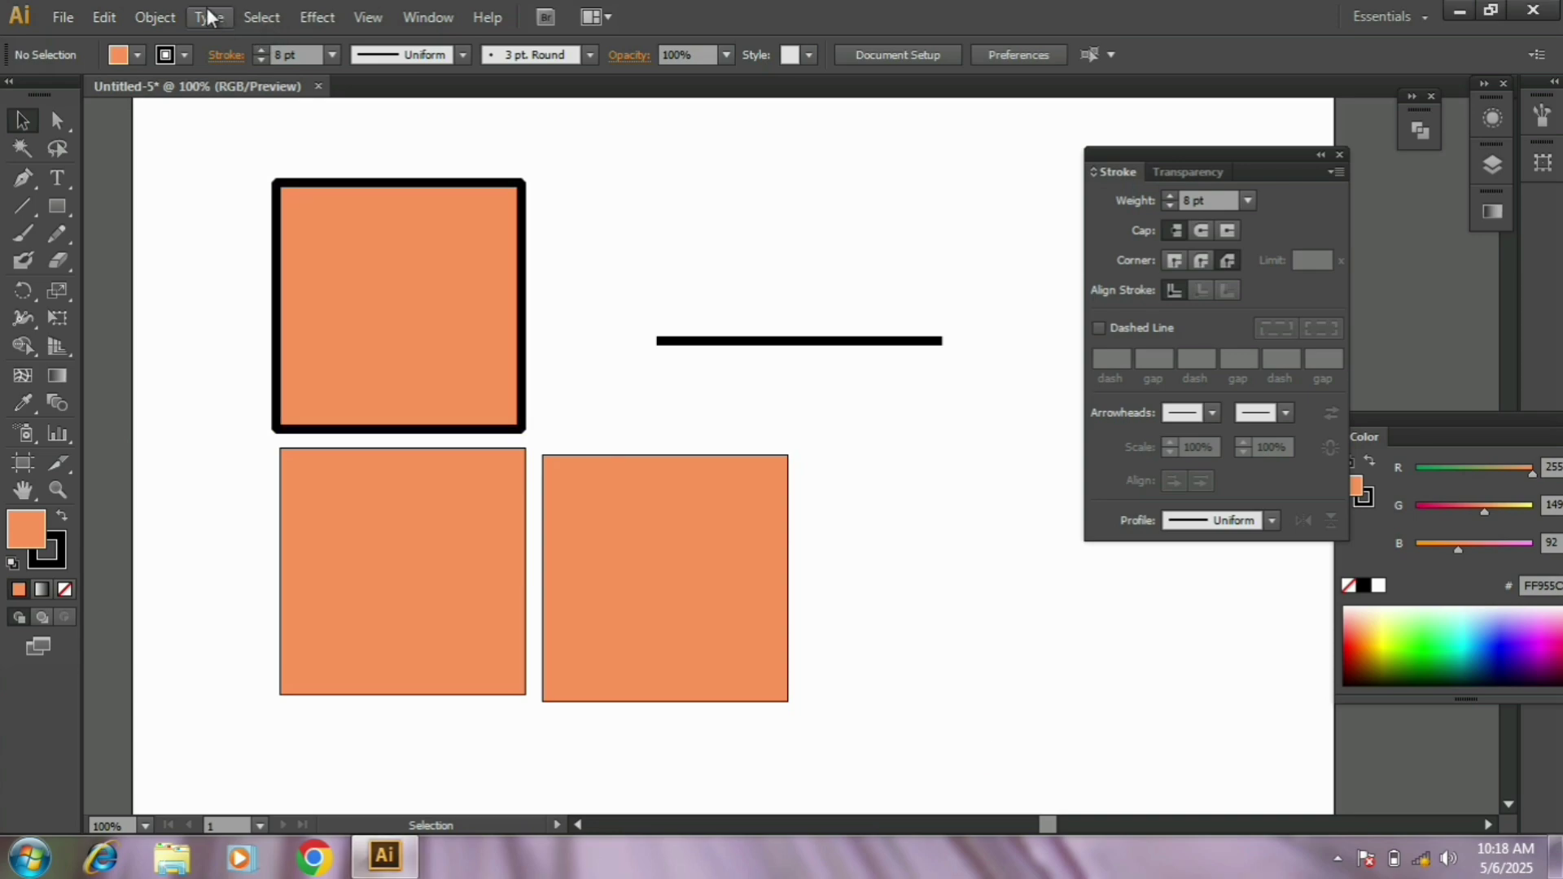
Select the upper-left square again and increase its stroke weight to 13 pt.
left_click(259, 47)
left_click_drag(217, 106, 474, 321)
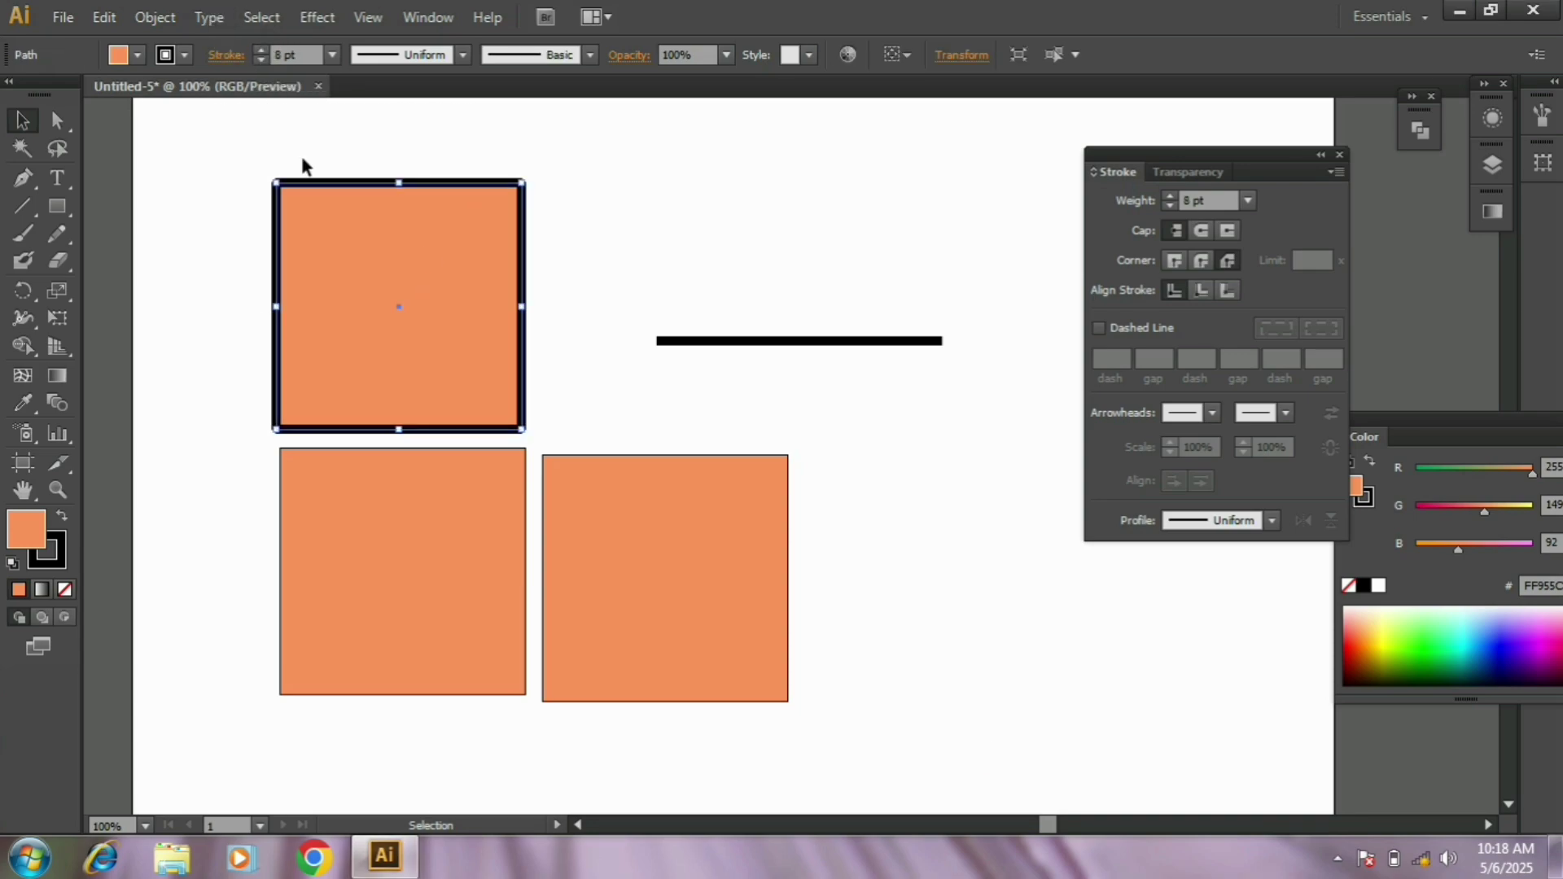
left_click(262, 51)
left_click(262, 51)
left_click(262, 50)
left_click(262, 50)
left_click(262, 51)
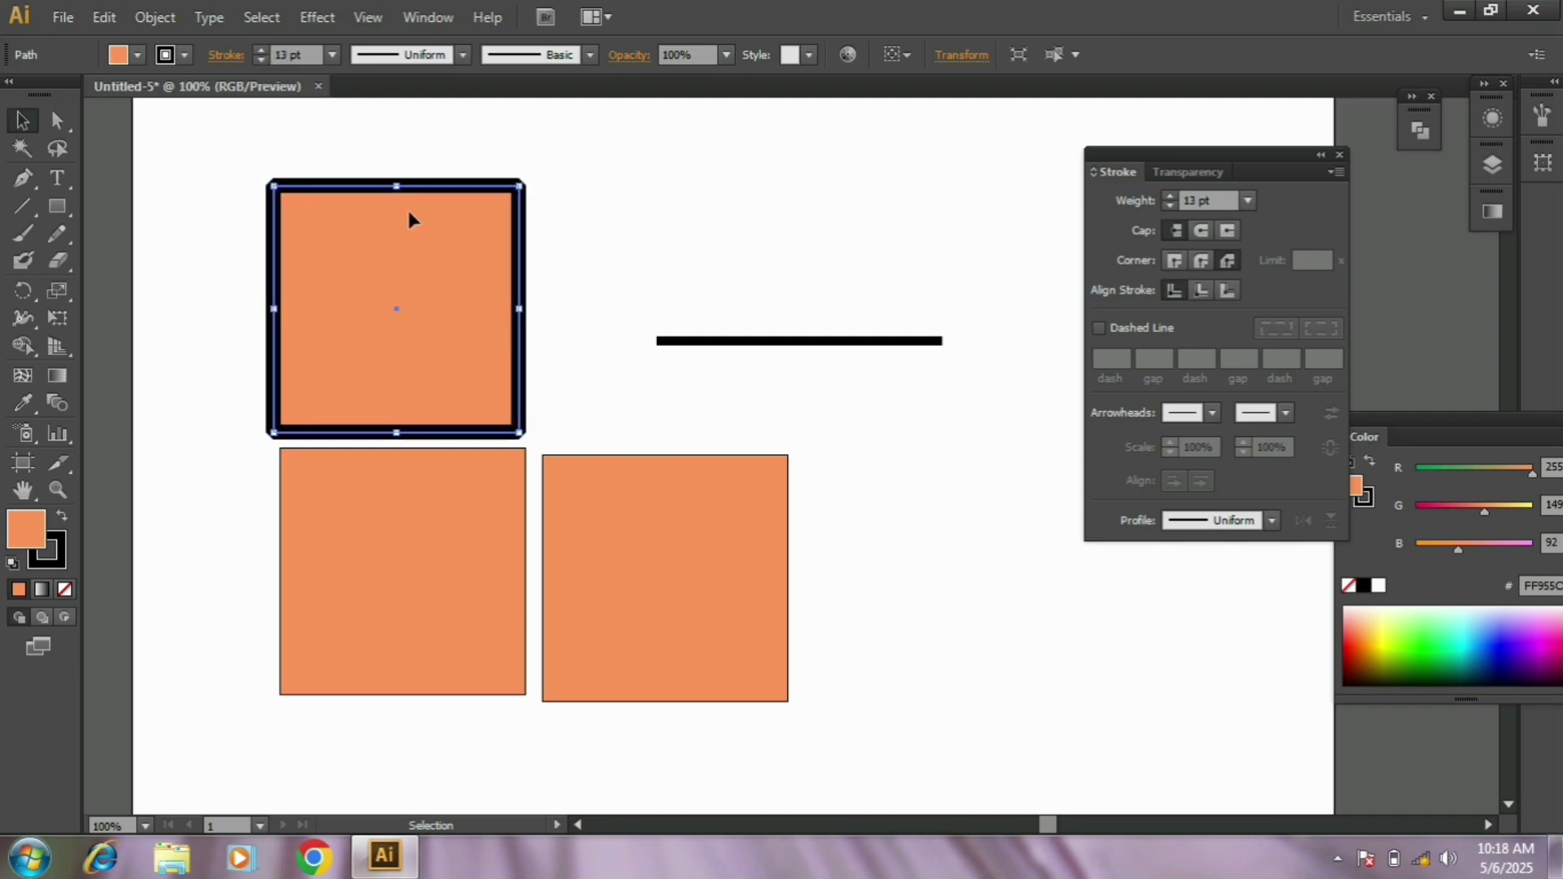
Align the upper-left square's stroke to the inside and increase its weight to 30 pt.
left_click(1199, 293)
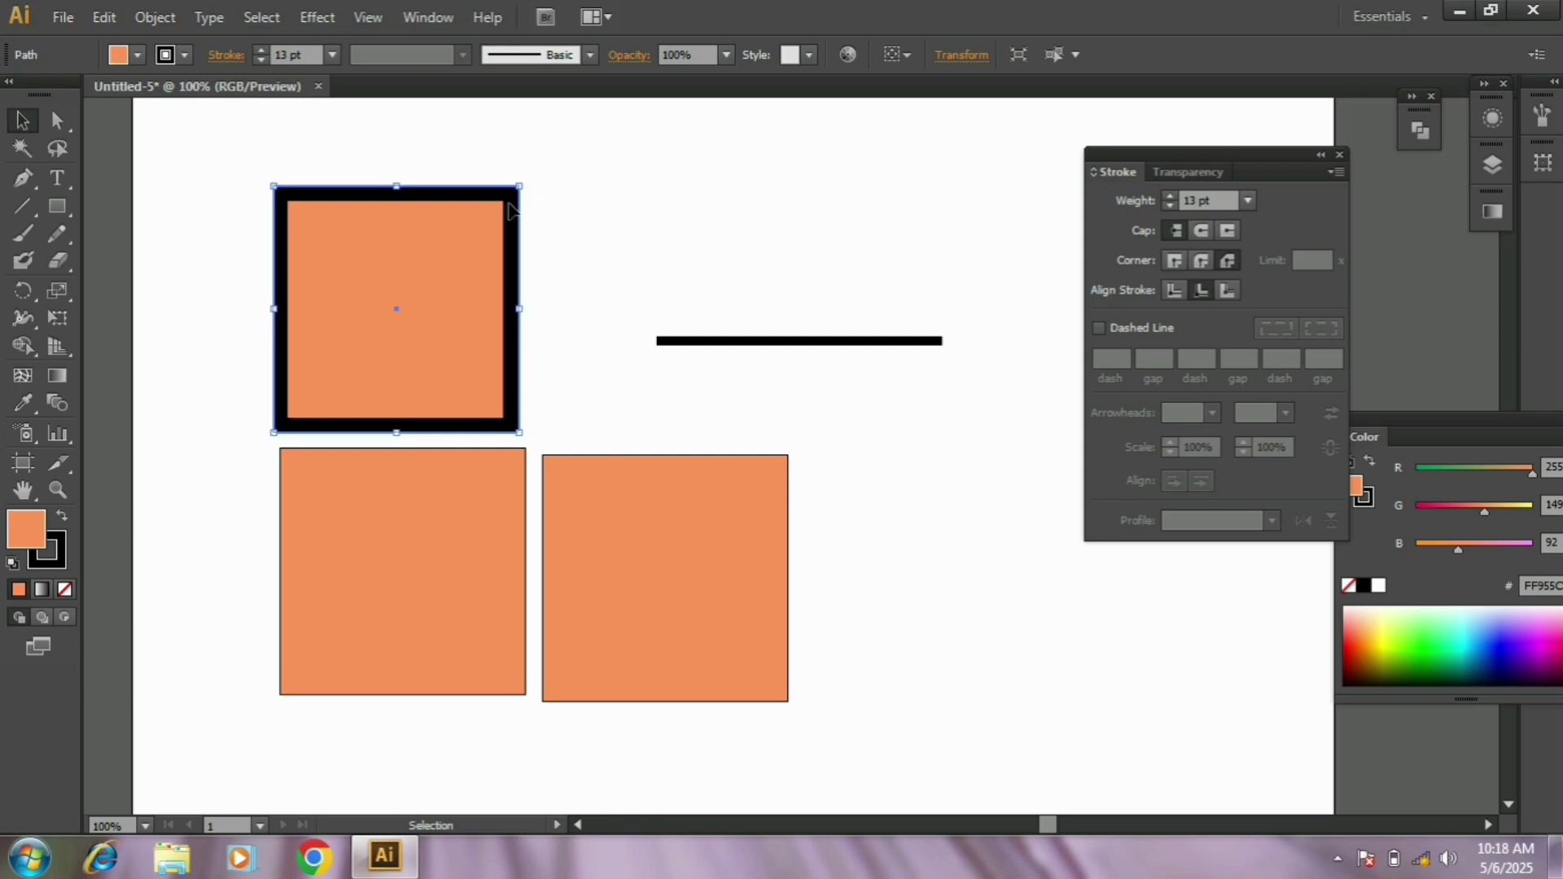
left_click(260, 50)
left_click(259, 51)
left_click(259, 50)
left_click(260, 51)
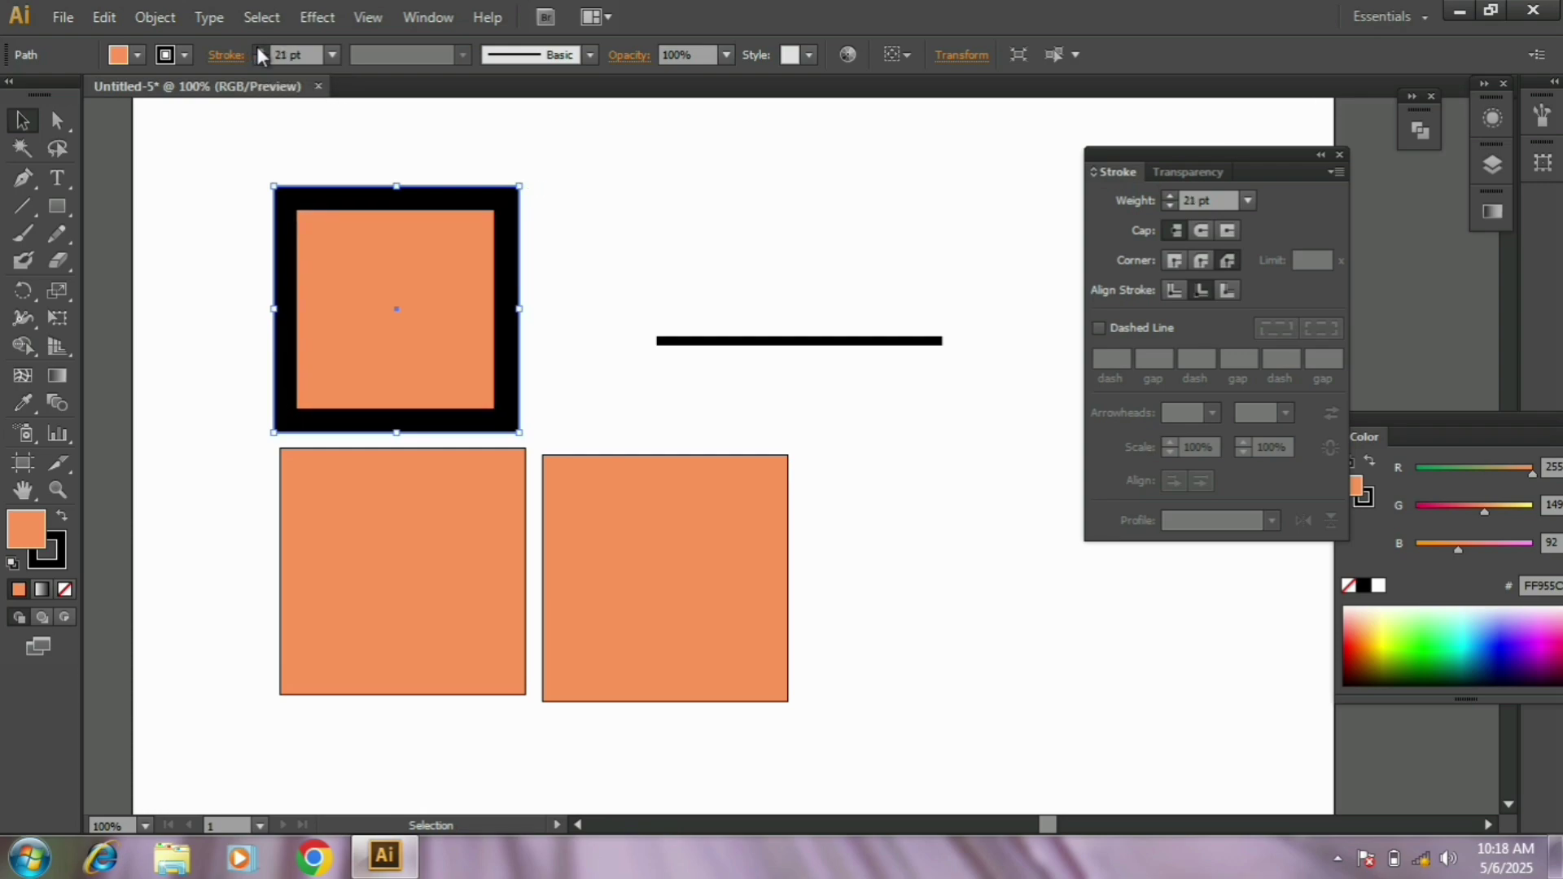
left_click(260, 50)
left_click(260, 51)
left_click(260, 50)
left_click(260, 50)
left_click(260, 50)
left_click(260, 51)
left_click(260, 50)
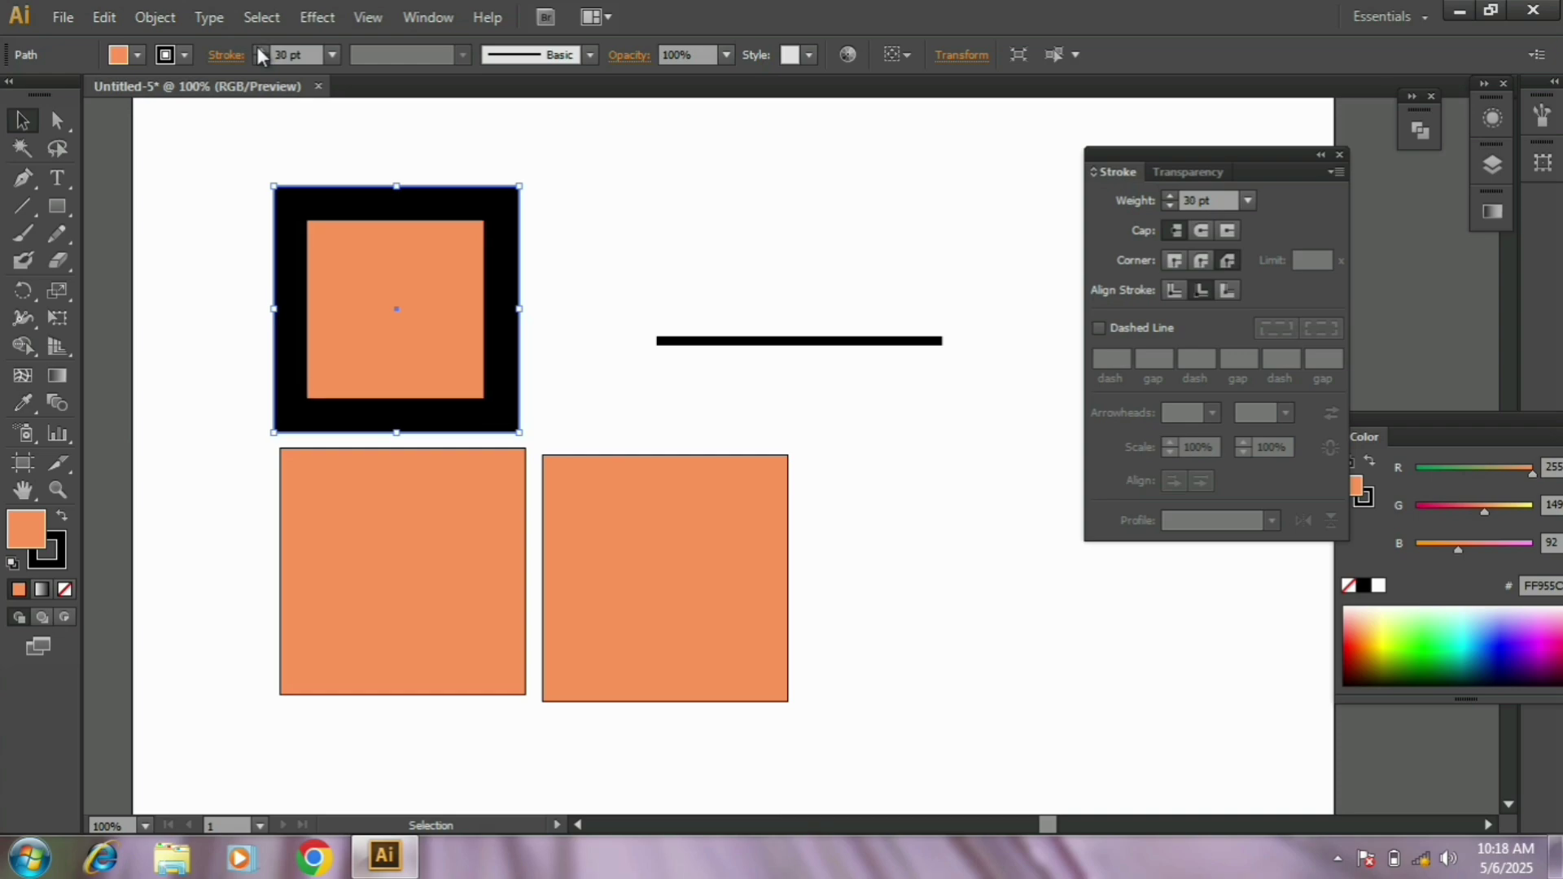
Increase the upper-left square's stroke weight to 31 pt and align its stroke to the center.
left_click(260, 51)
left_click(260, 50)
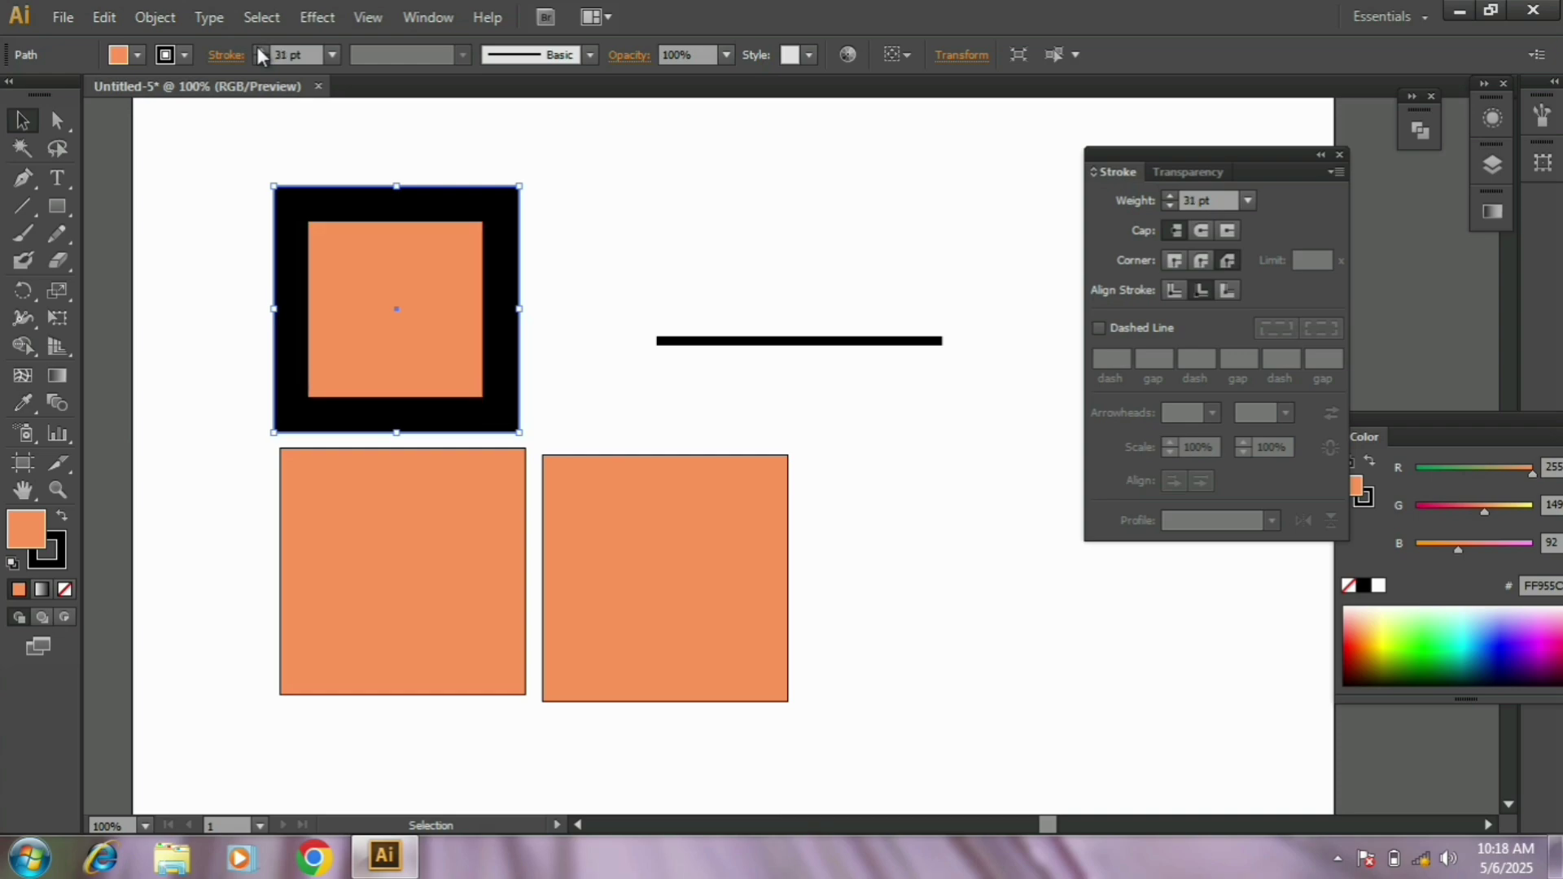
left_click(1169, 291)
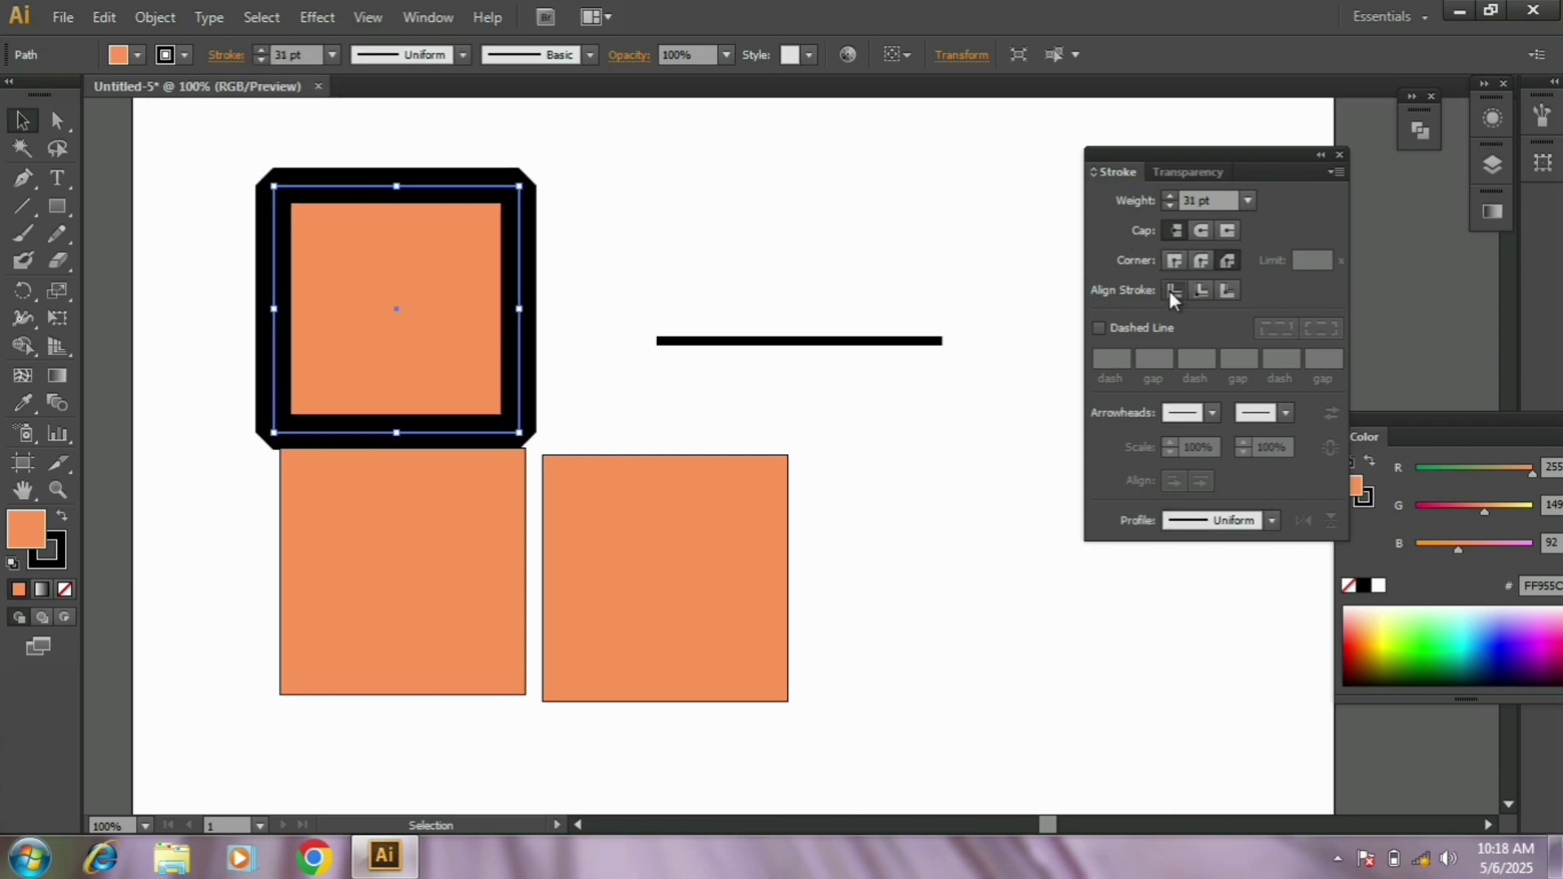
Reduce the upper-left square's center-aligned stroke to a weight of 20 pt.
left_click(262, 59)
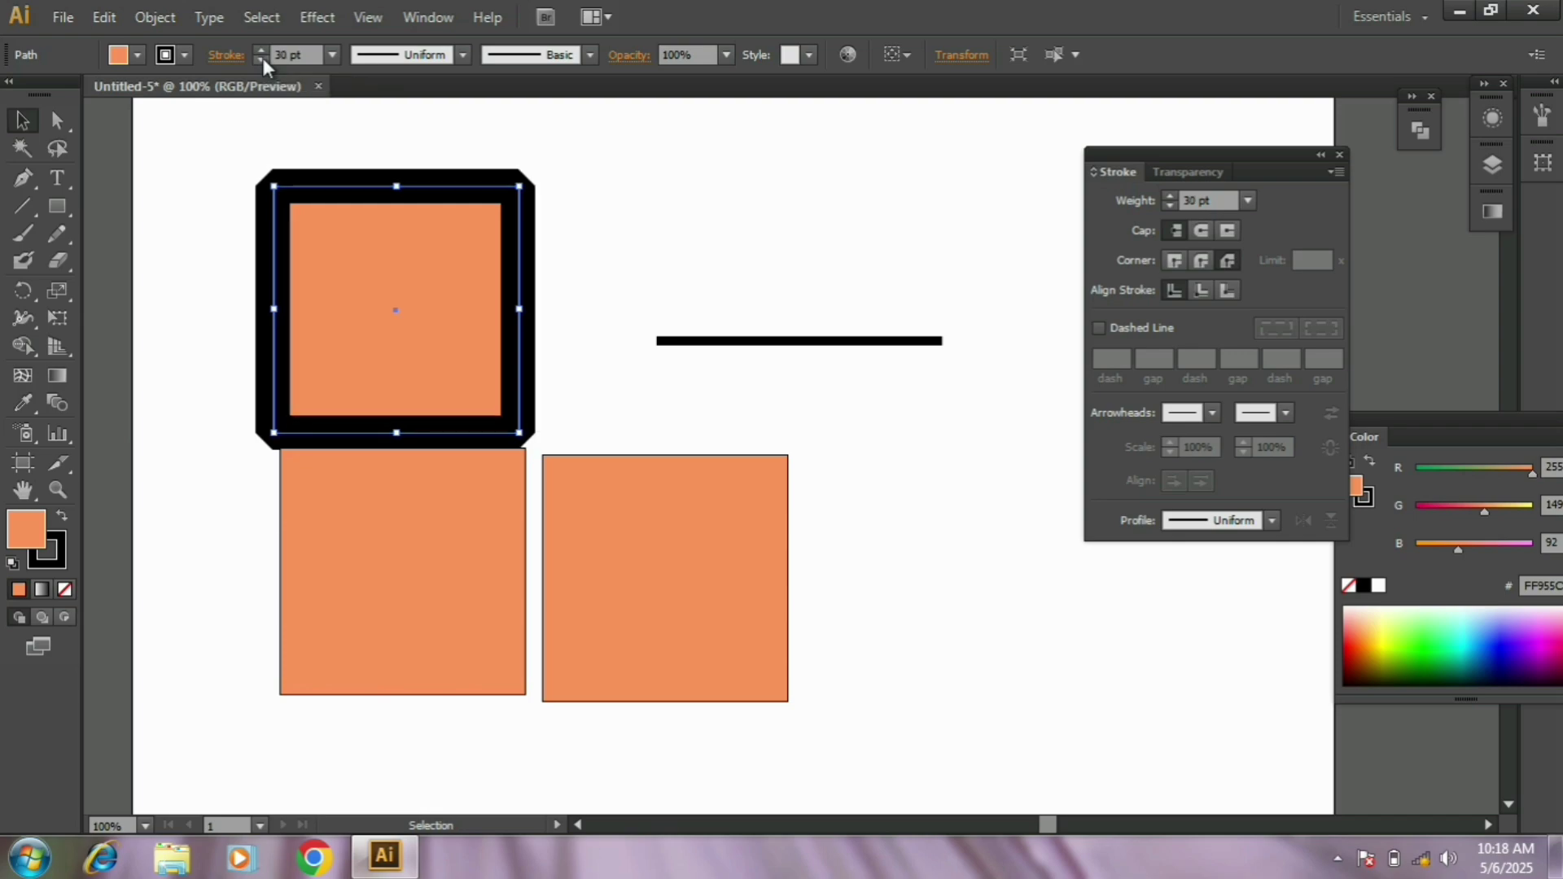
left_click(261, 60)
left_click(262, 59)
left_click(261, 60)
left_click(261, 60)
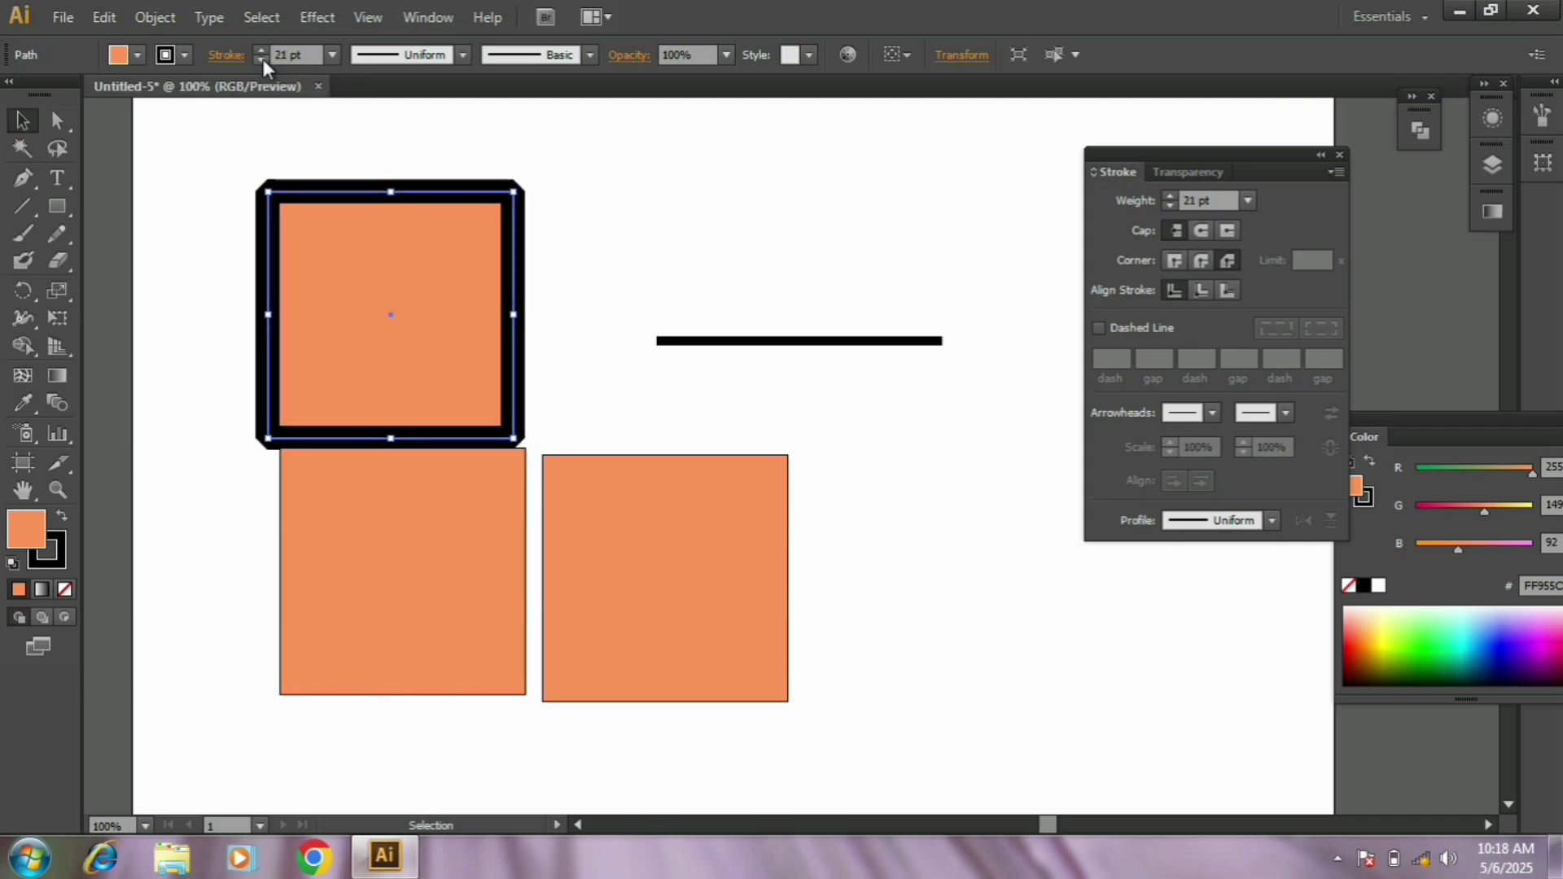
left_click(261, 60)
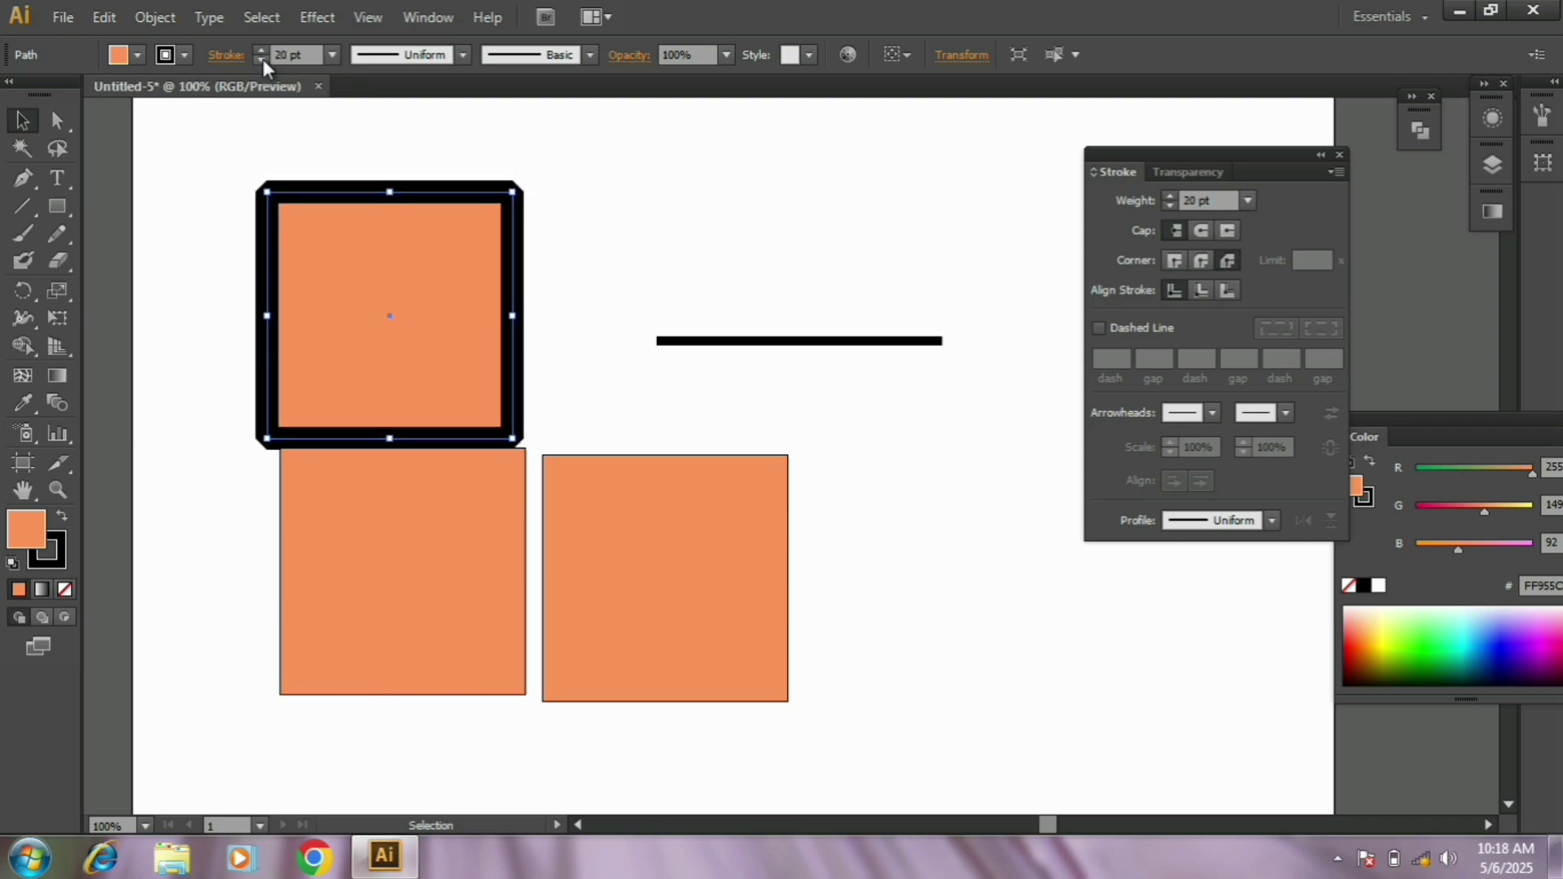
Align the upper-left square's stroke to the inside and increase its weight to 28 pt.
left_click(1200, 292)
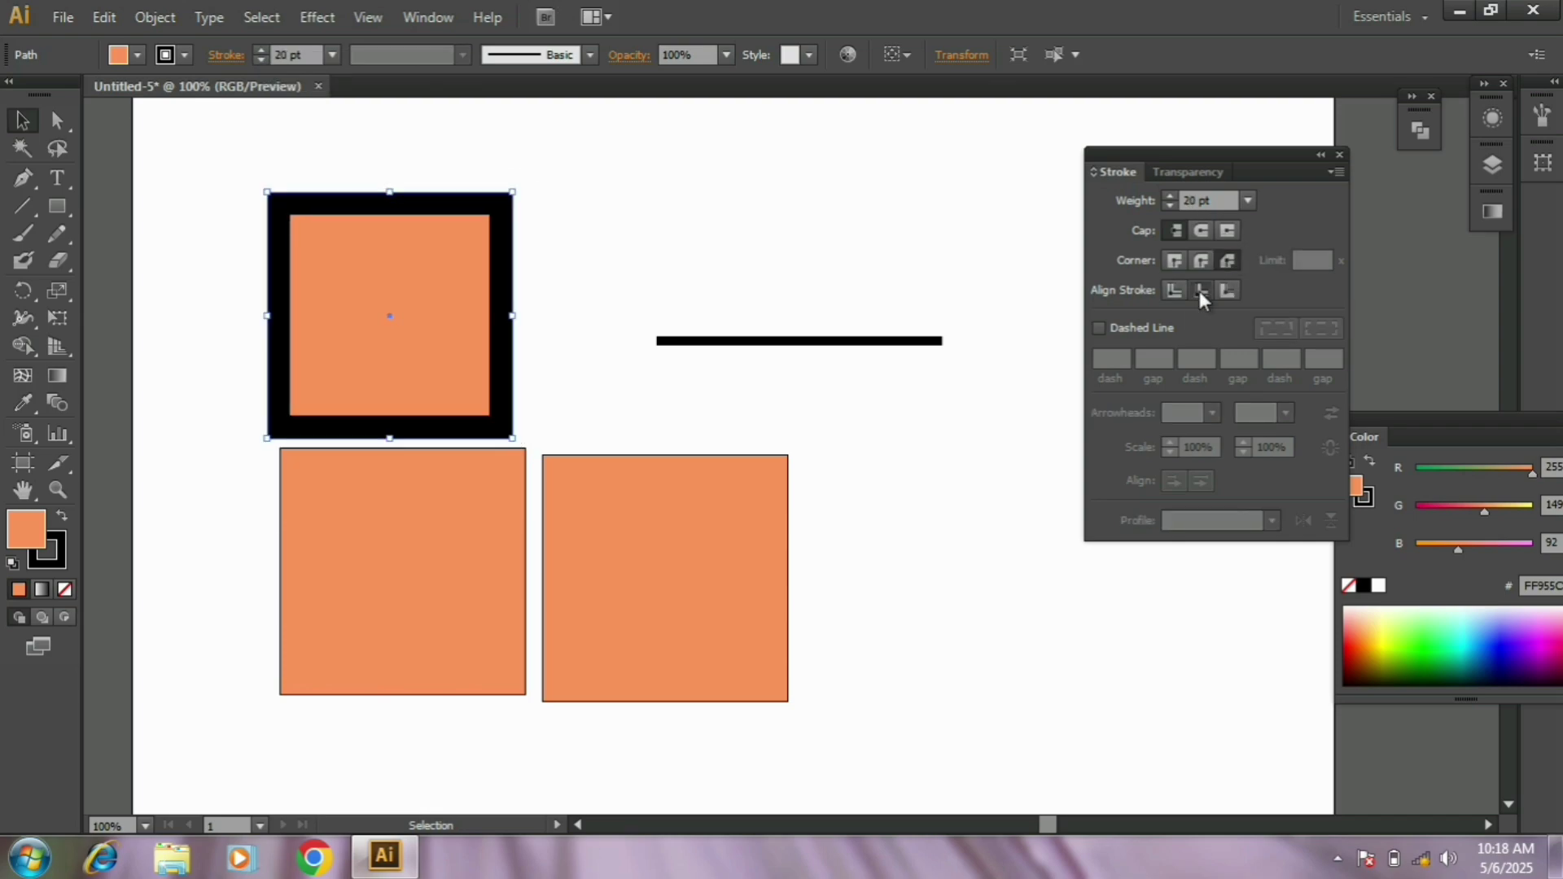
left_click(256, 54)
left_click(256, 54)
left_click(256, 53)
left_click(256, 53)
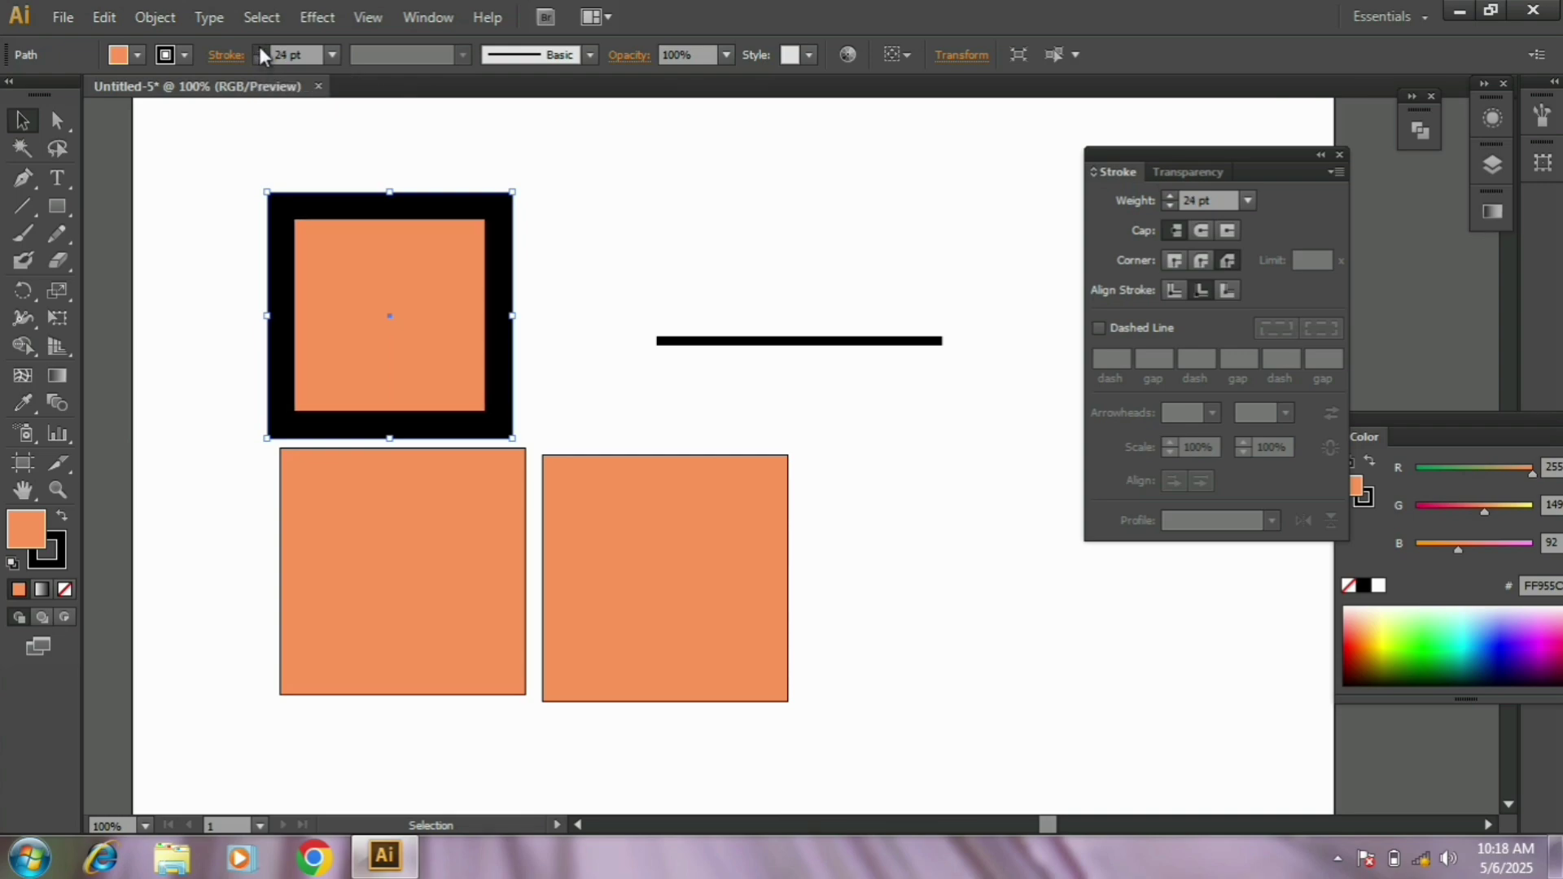
left_click(260, 49)
left_click(261, 49)
left_click(261, 50)
left_click(261, 50)
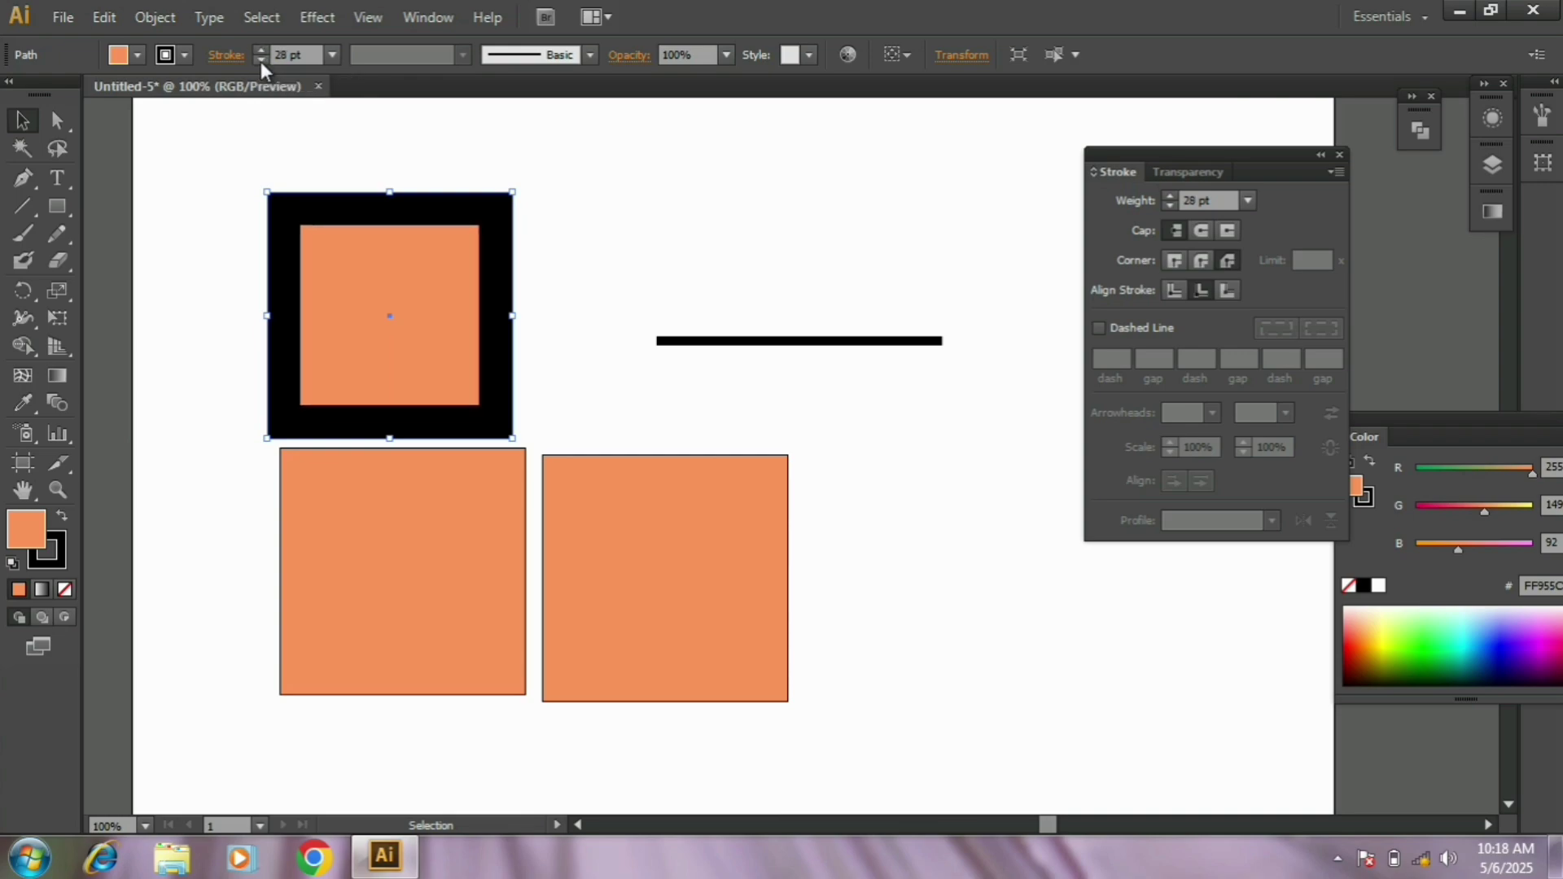
Reduce the upper-left square's stroke weight to 21 pt and align the stroke to the outside.
left_click(261, 61)
left_click(261, 61)
left_click(260, 61)
left_click(261, 61)
left_click(260, 61)
left_click(260, 61)
left_click(261, 61)
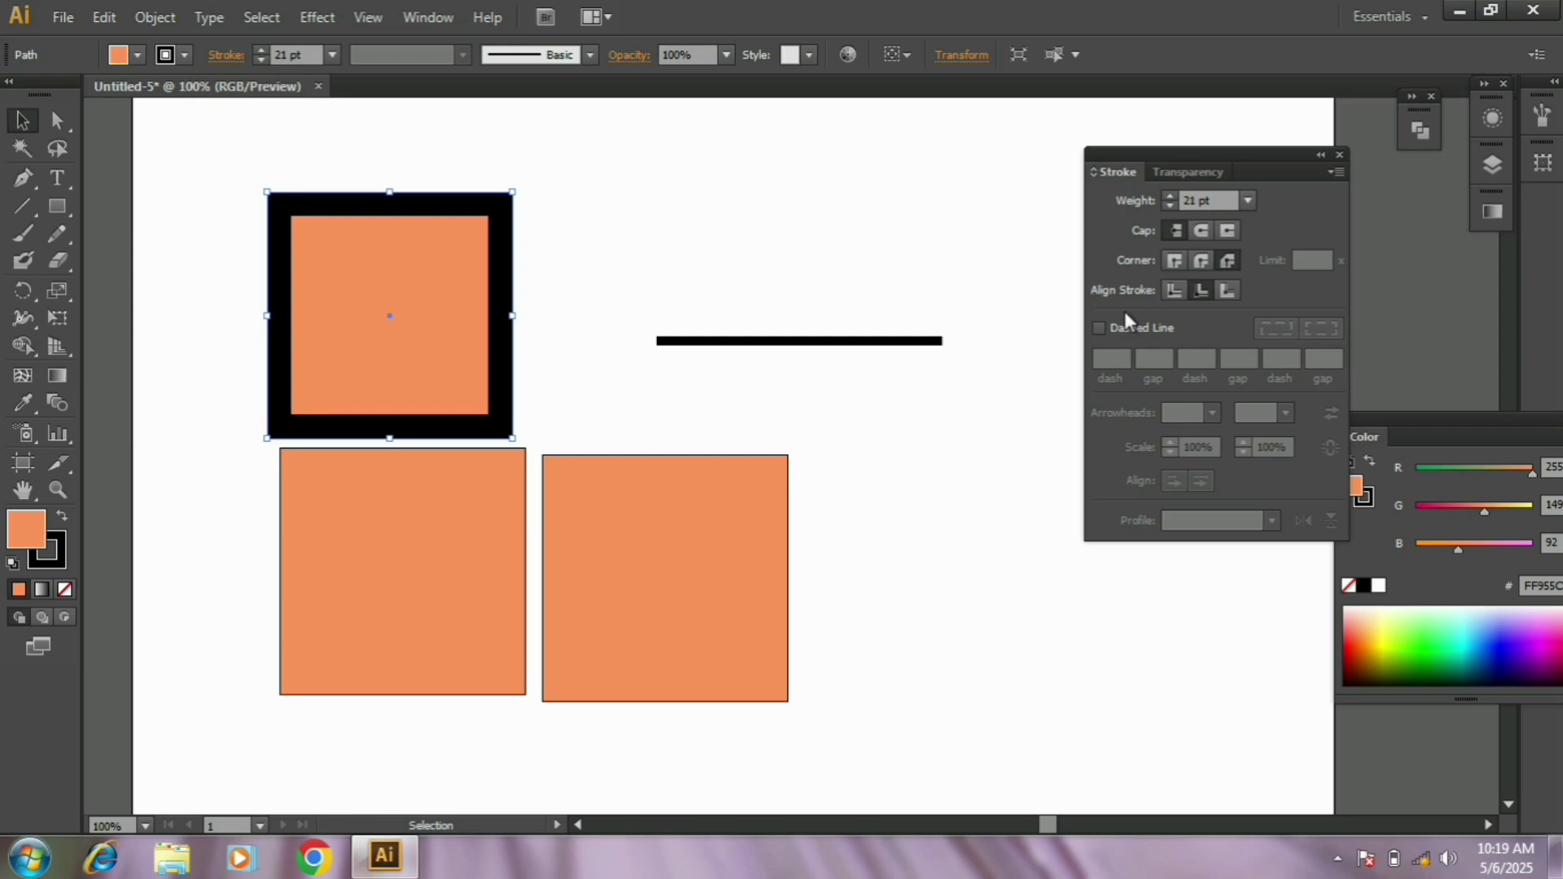
left_click(1230, 290)
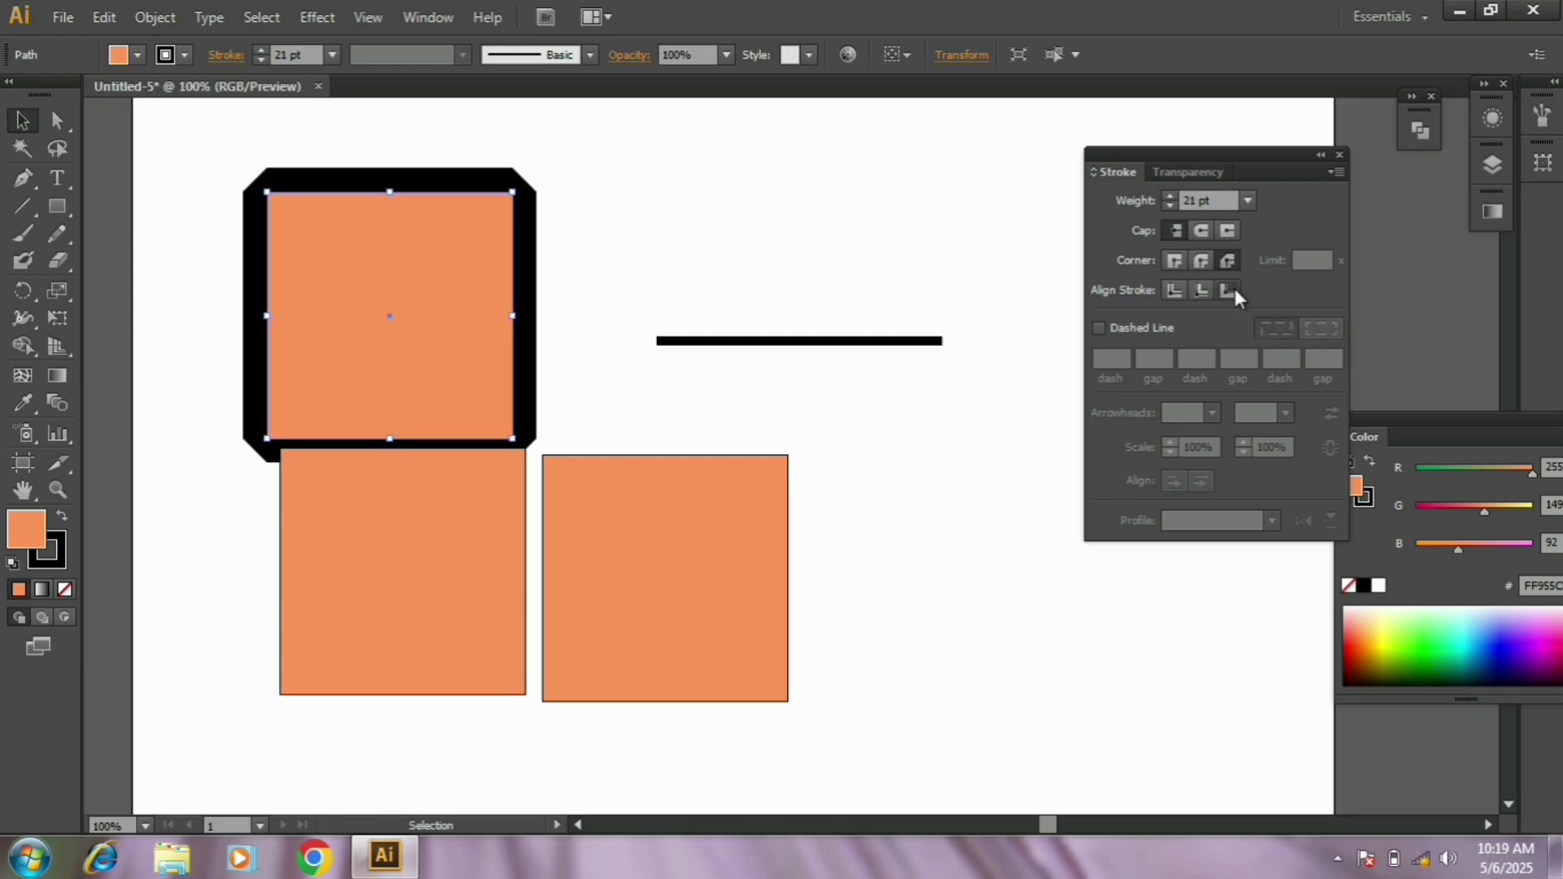
Move the lower-right square slightly up and to the right, and align its stroke to the outside.
left_click(684, 469)
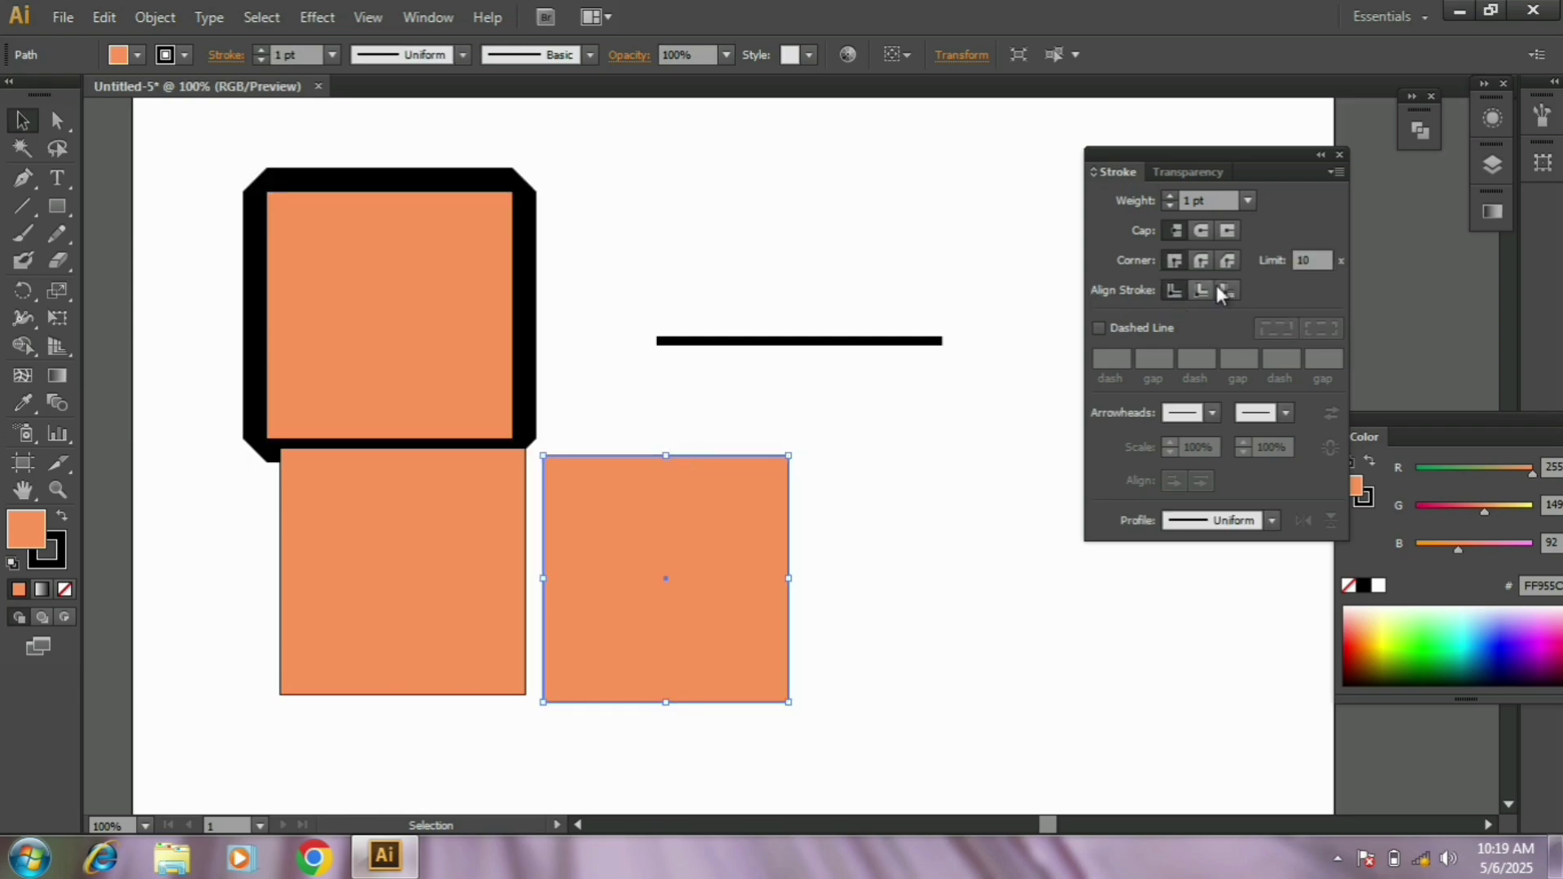
left_click_drag(766, 567, 742, 490)
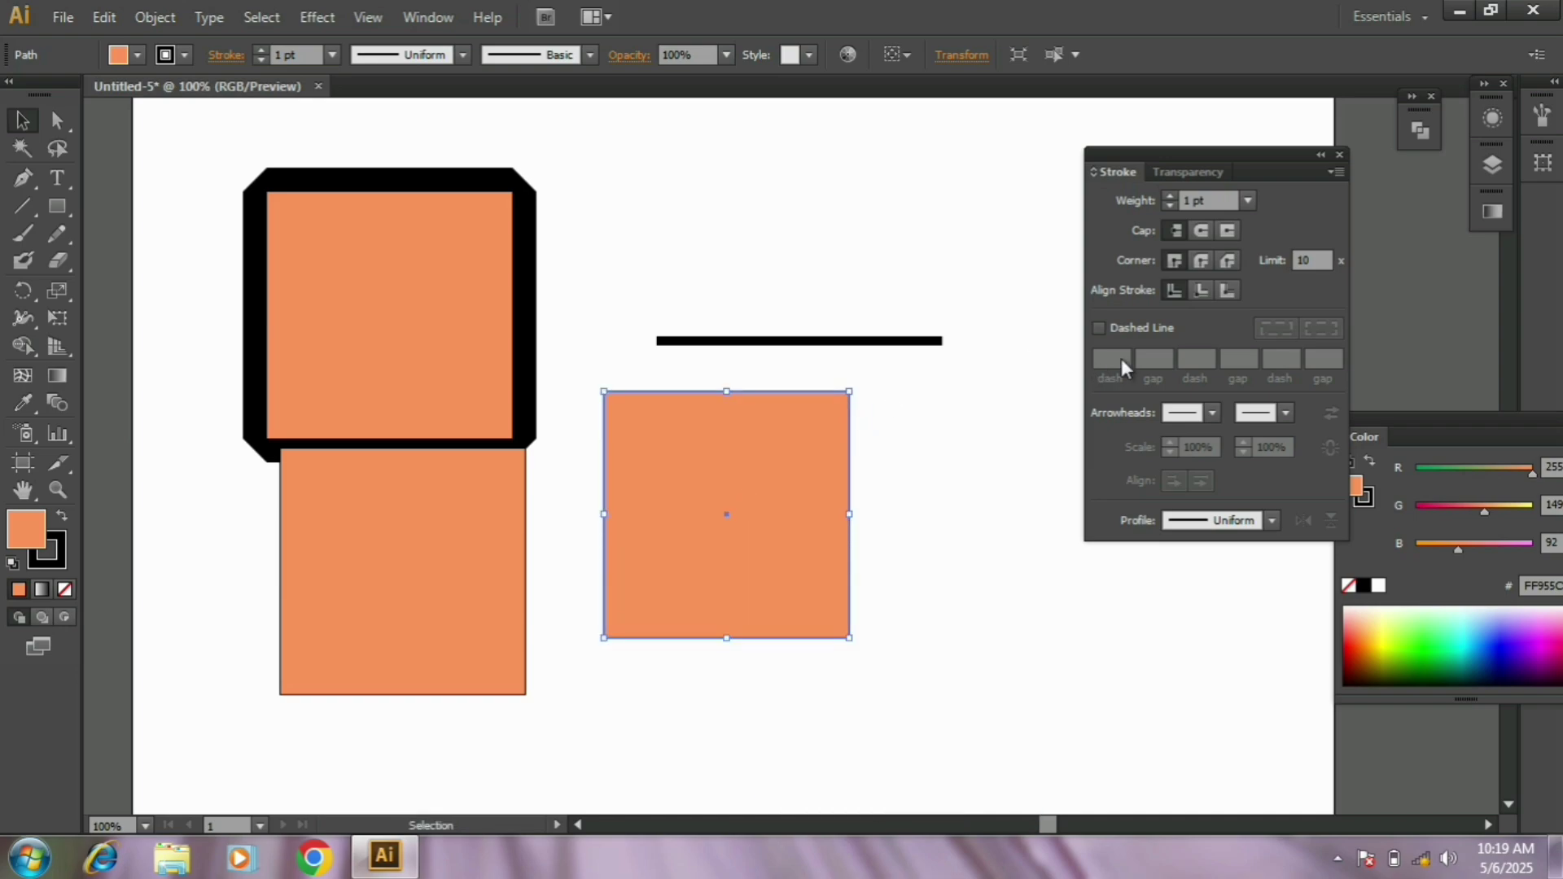
left_click(1228, 290)
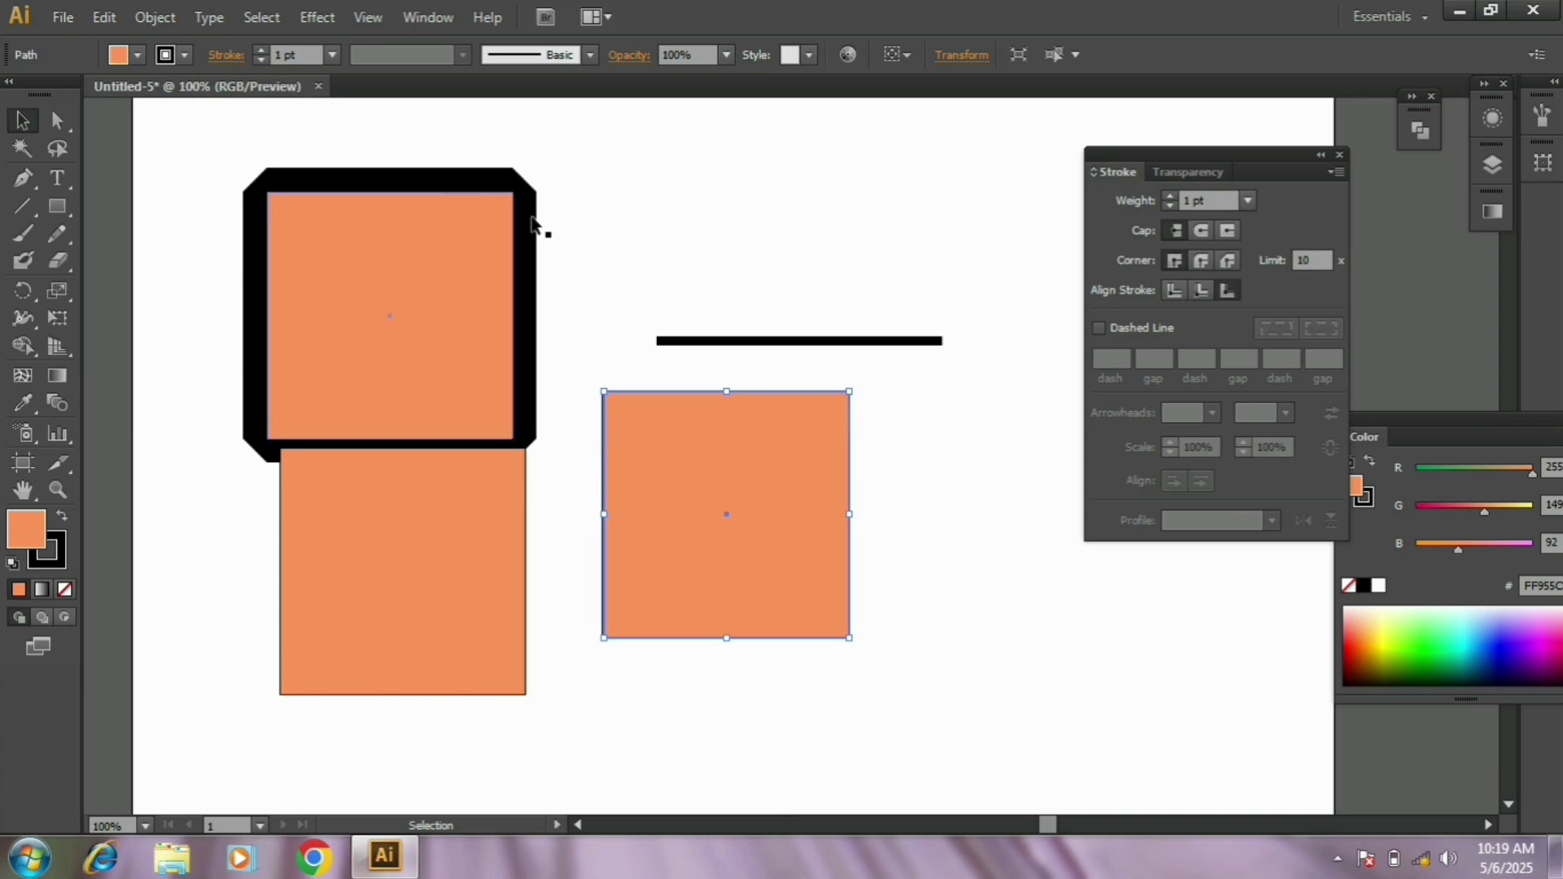
Increase the moved square's outside-aligned stroke weight to 15 pt.
left_click(259, 50)
left_click(259, 51)
left_click(260, 51)
left_click(260, 51)
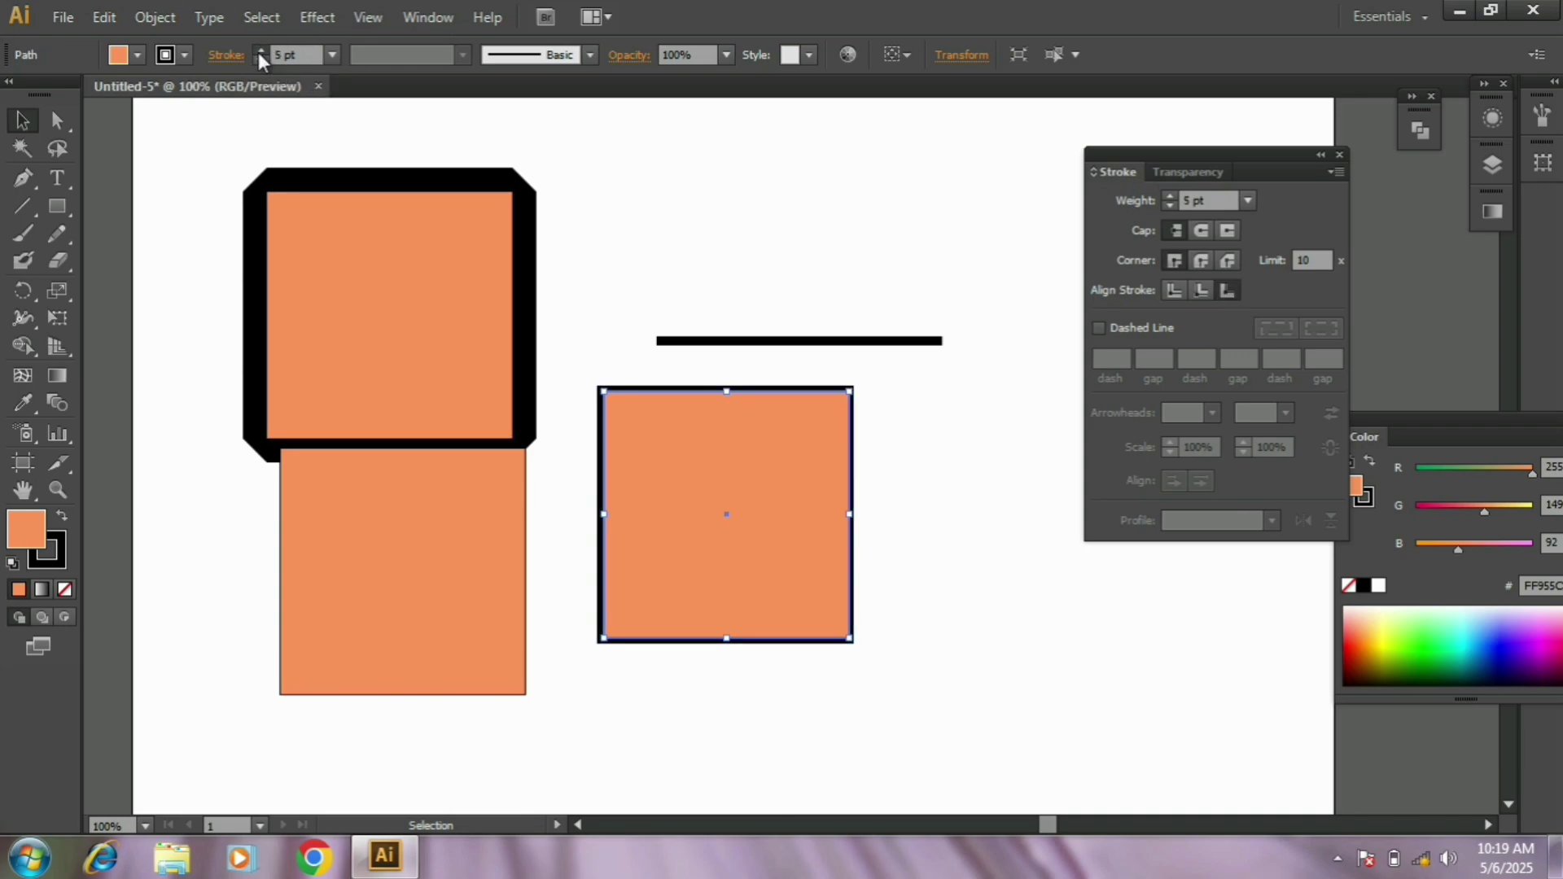
left_click(260, 50)
left_click(260, 51)
left_click(260, 50)
left_click(259, 51)
left_click(260, 50)
left_click(260, 50)
left_click(259, 50)
left_click(260, 50)
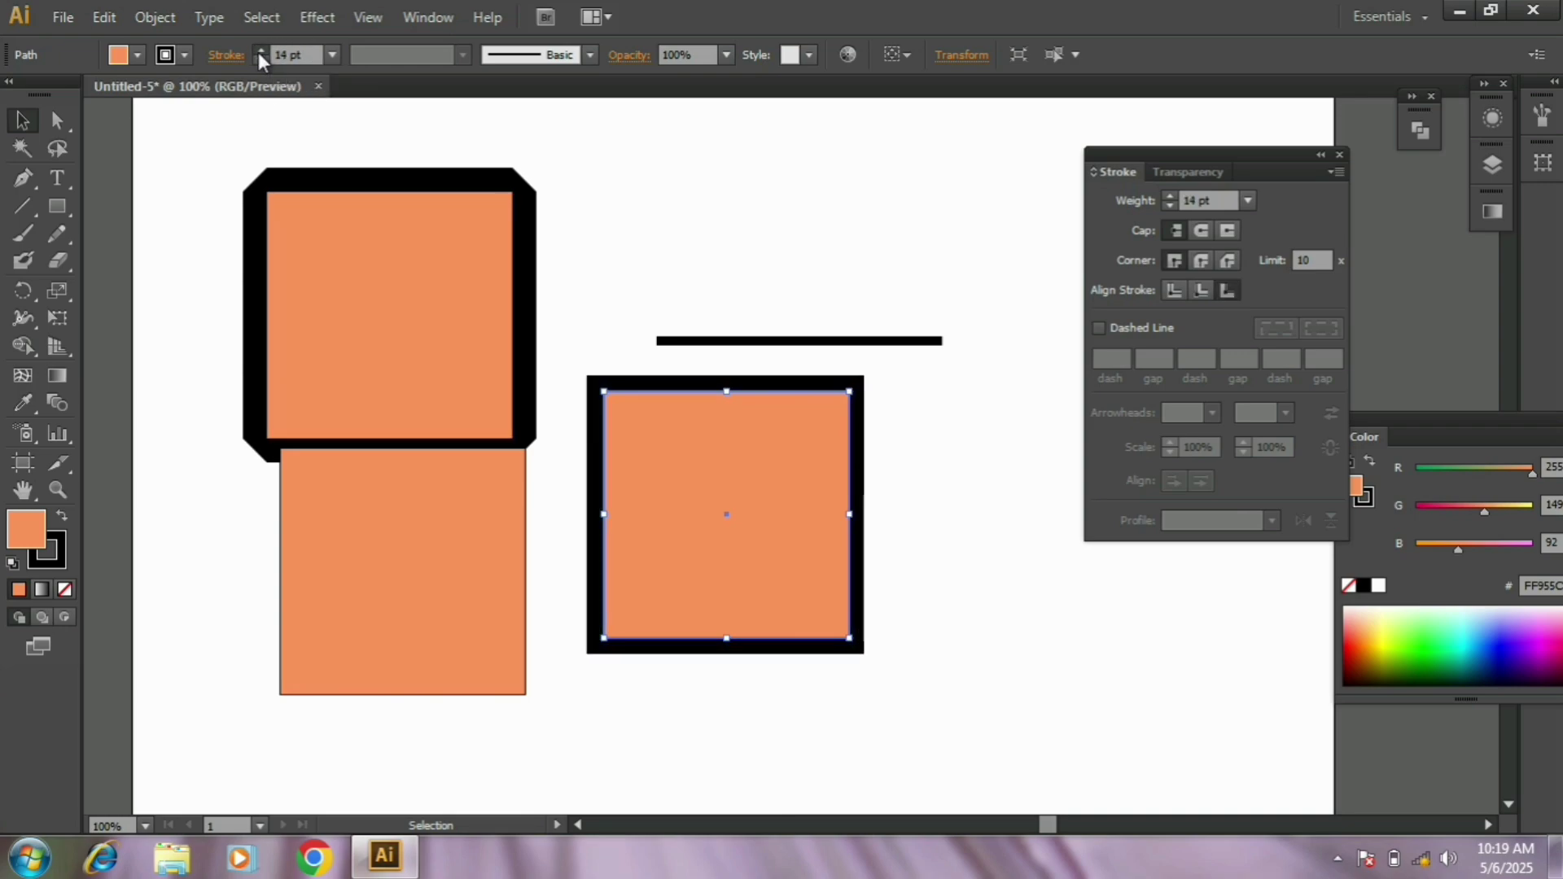
left_click(259, 50)
left_click(259, 50)
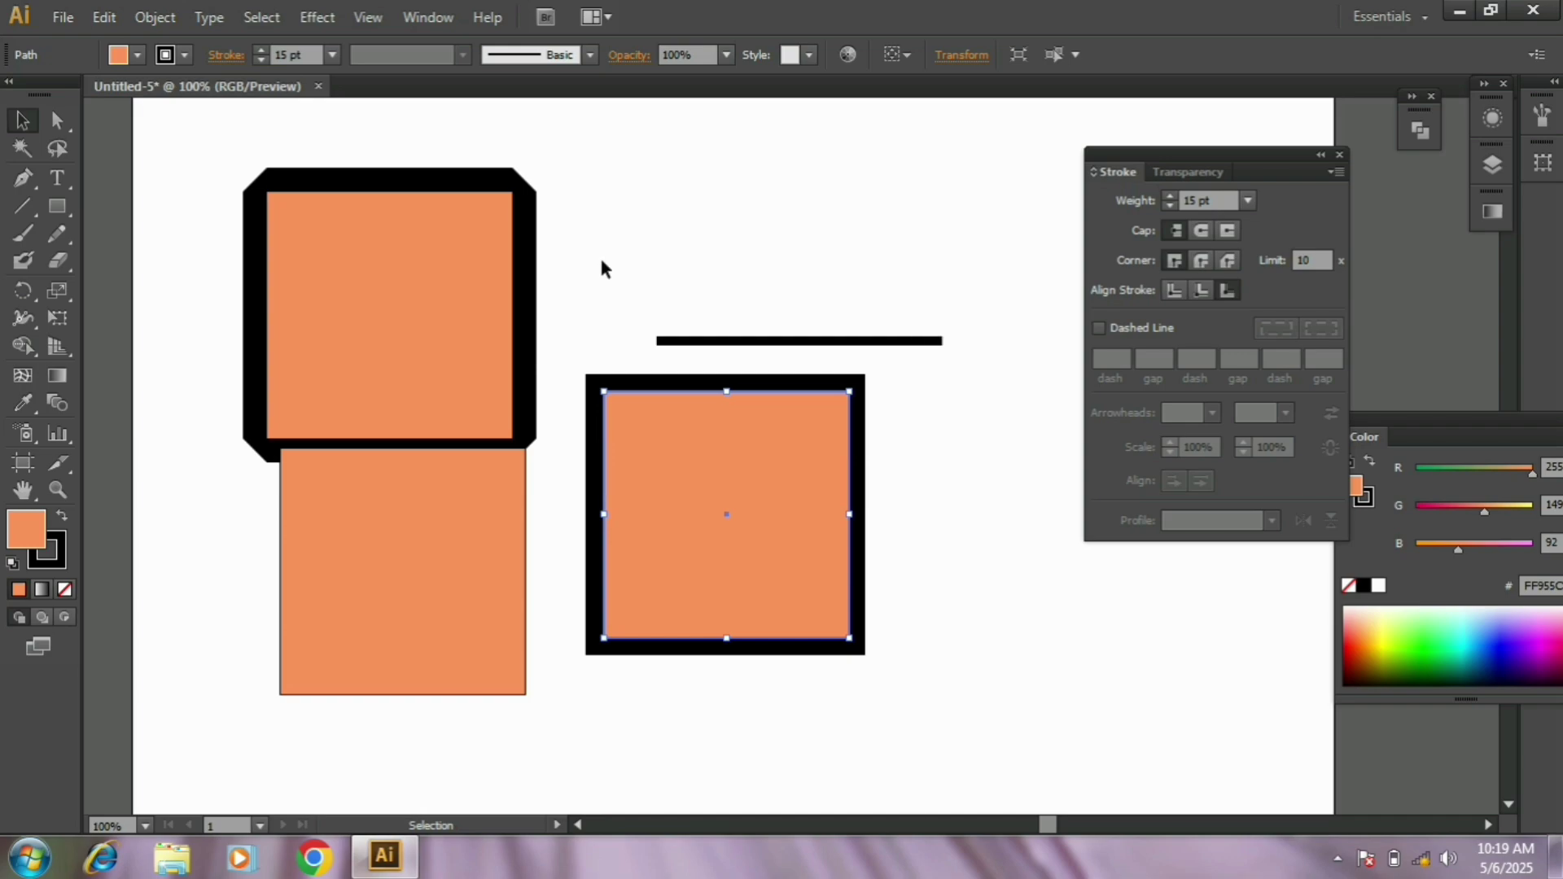
Delete all the shapes on the artboard and ready the Pen tool with no fill.
left_click_drag(225, 140, 957, 742)
key("Delete")
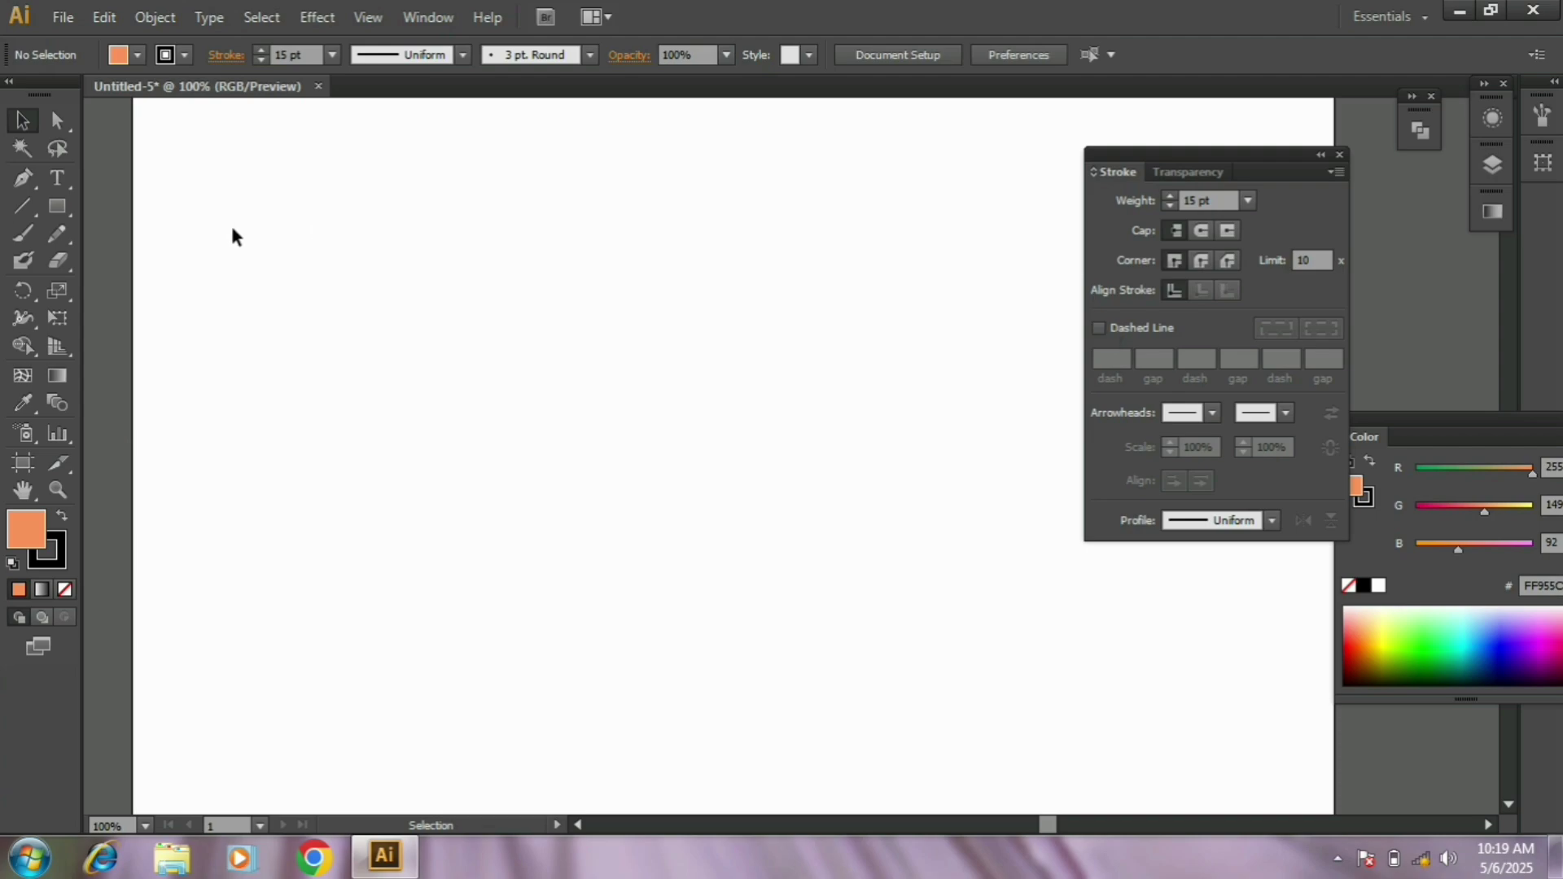
left_click(23, 198)
left_click(17, 181)
left_click(64, 590)
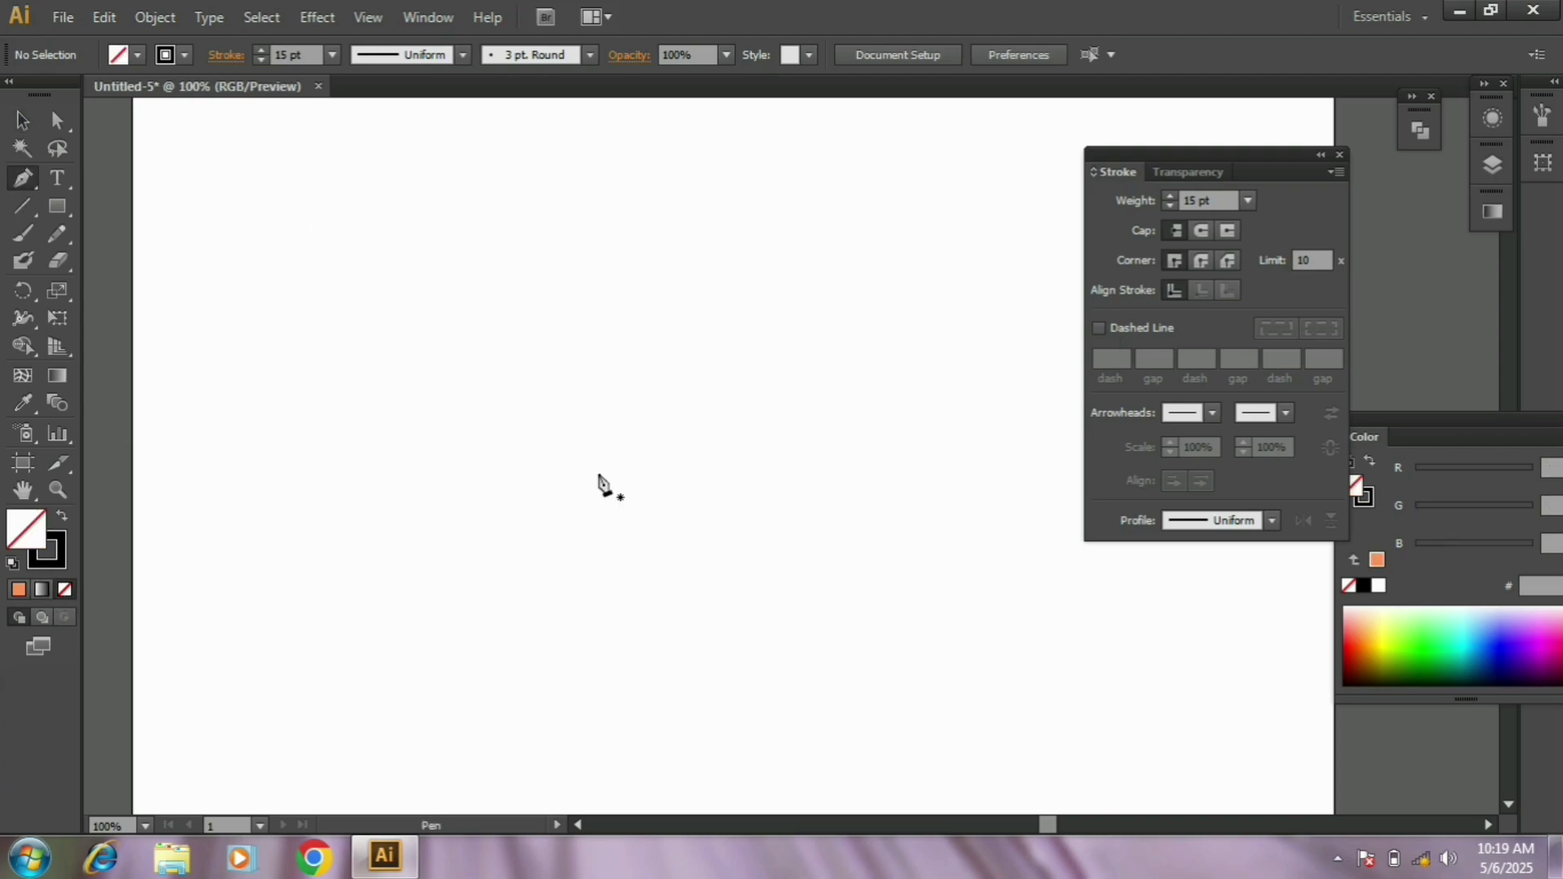
Draw an open curve rising to the right, with anchor points about 200 px apart and a horizontal upper tangent, and deselect it.
left_click(639, 484, "alt")
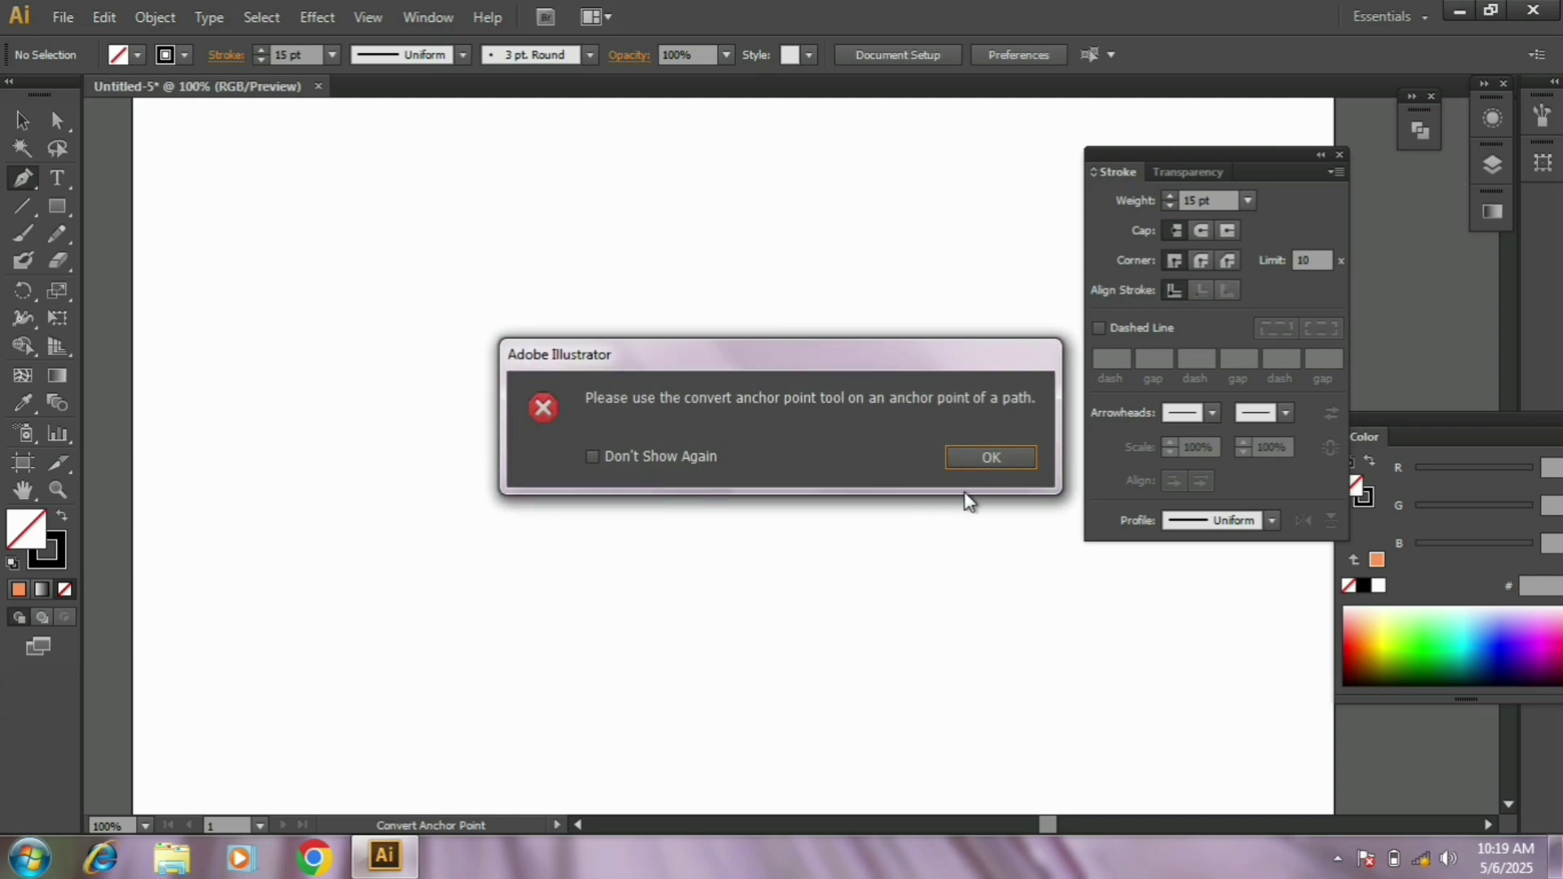
left_click(980, 466)
left_click(616, 521)
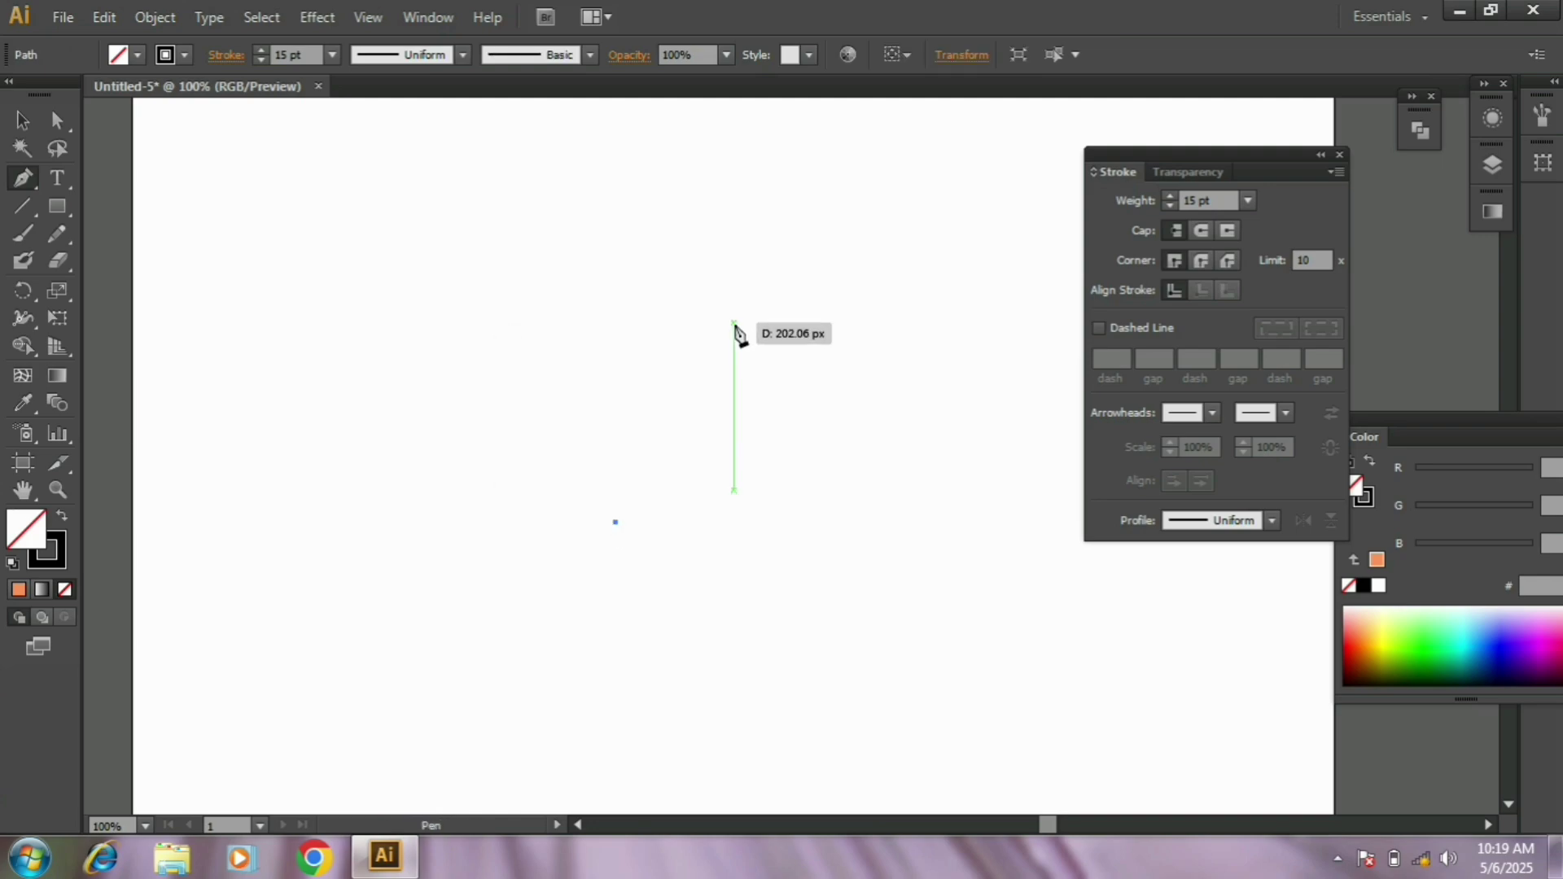
left_click_drag(732, 331, 855, 345)
left_click_drag(866, 344, 888, 331)
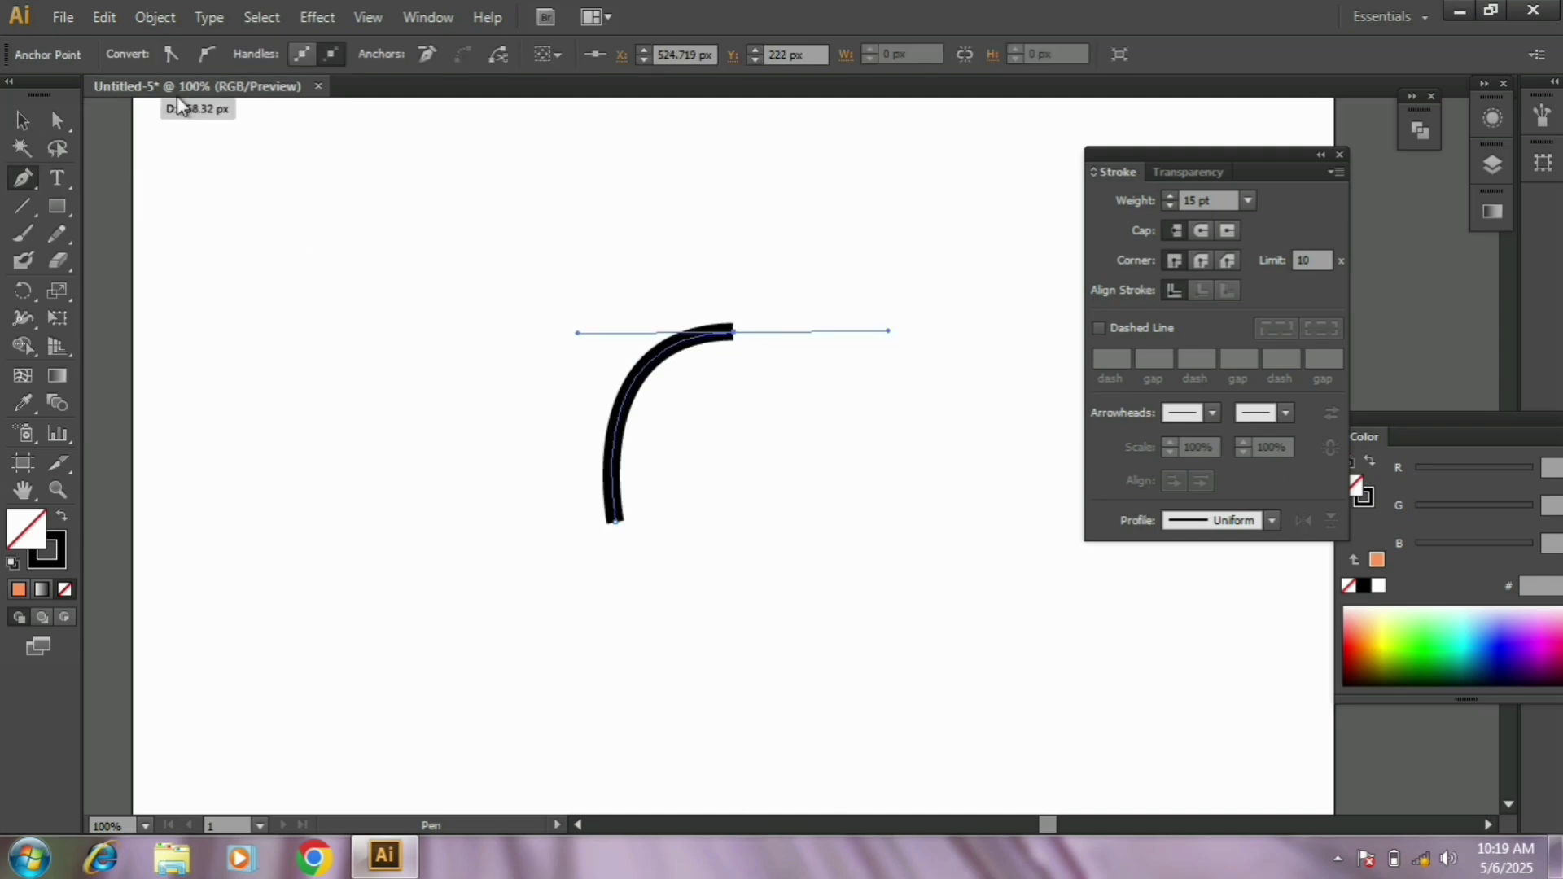
left_click(22, 121)
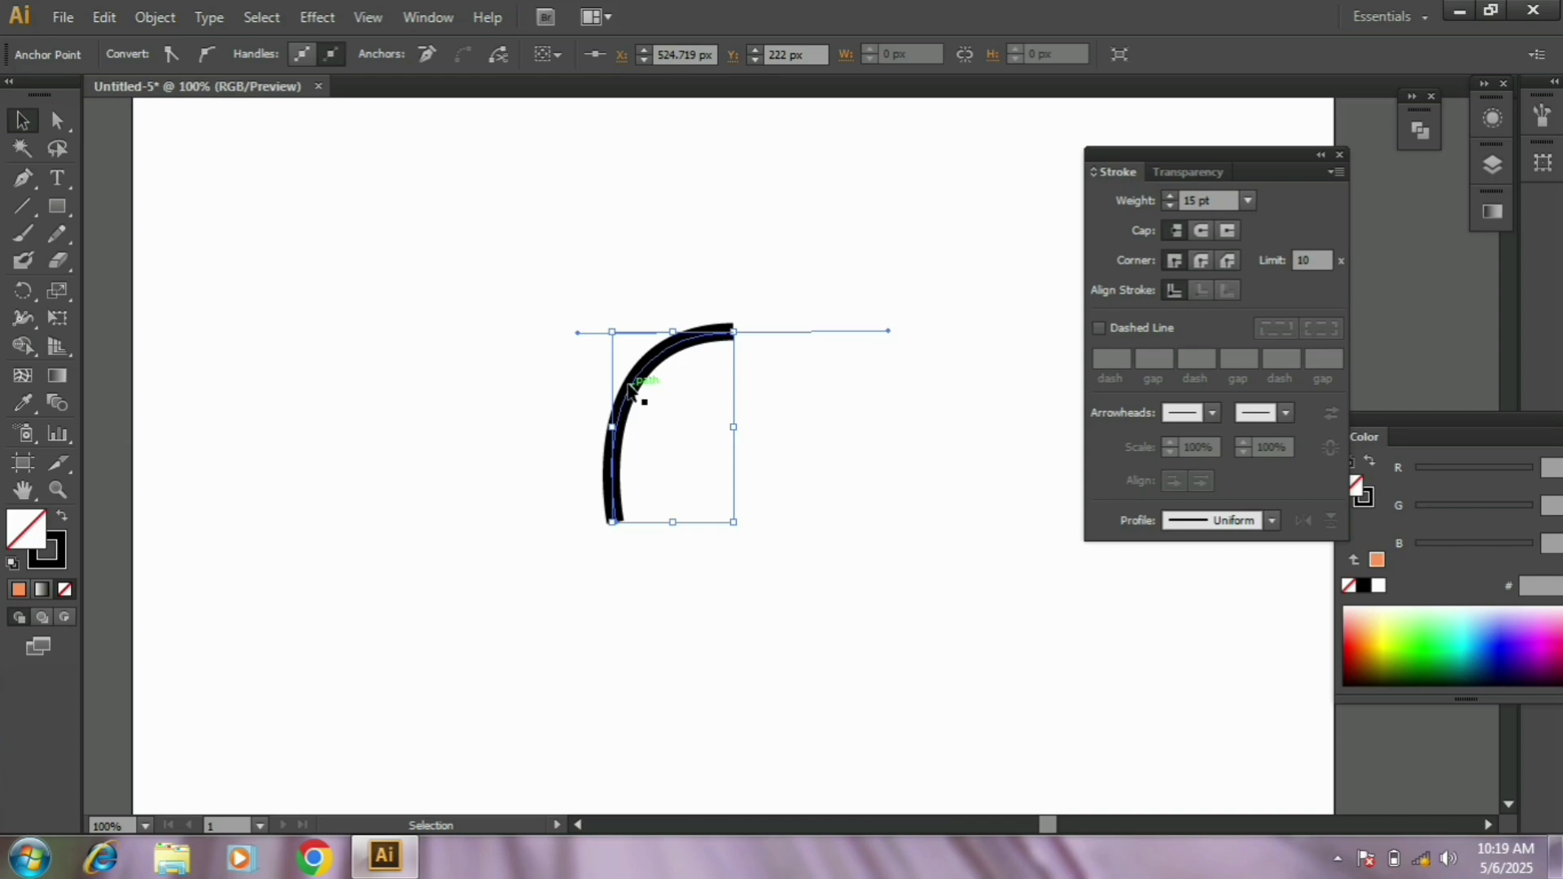
left_click(778, 512)
Select the drawn curve and reduce its stroke weight to 9 pt.
left_click(641, 389)
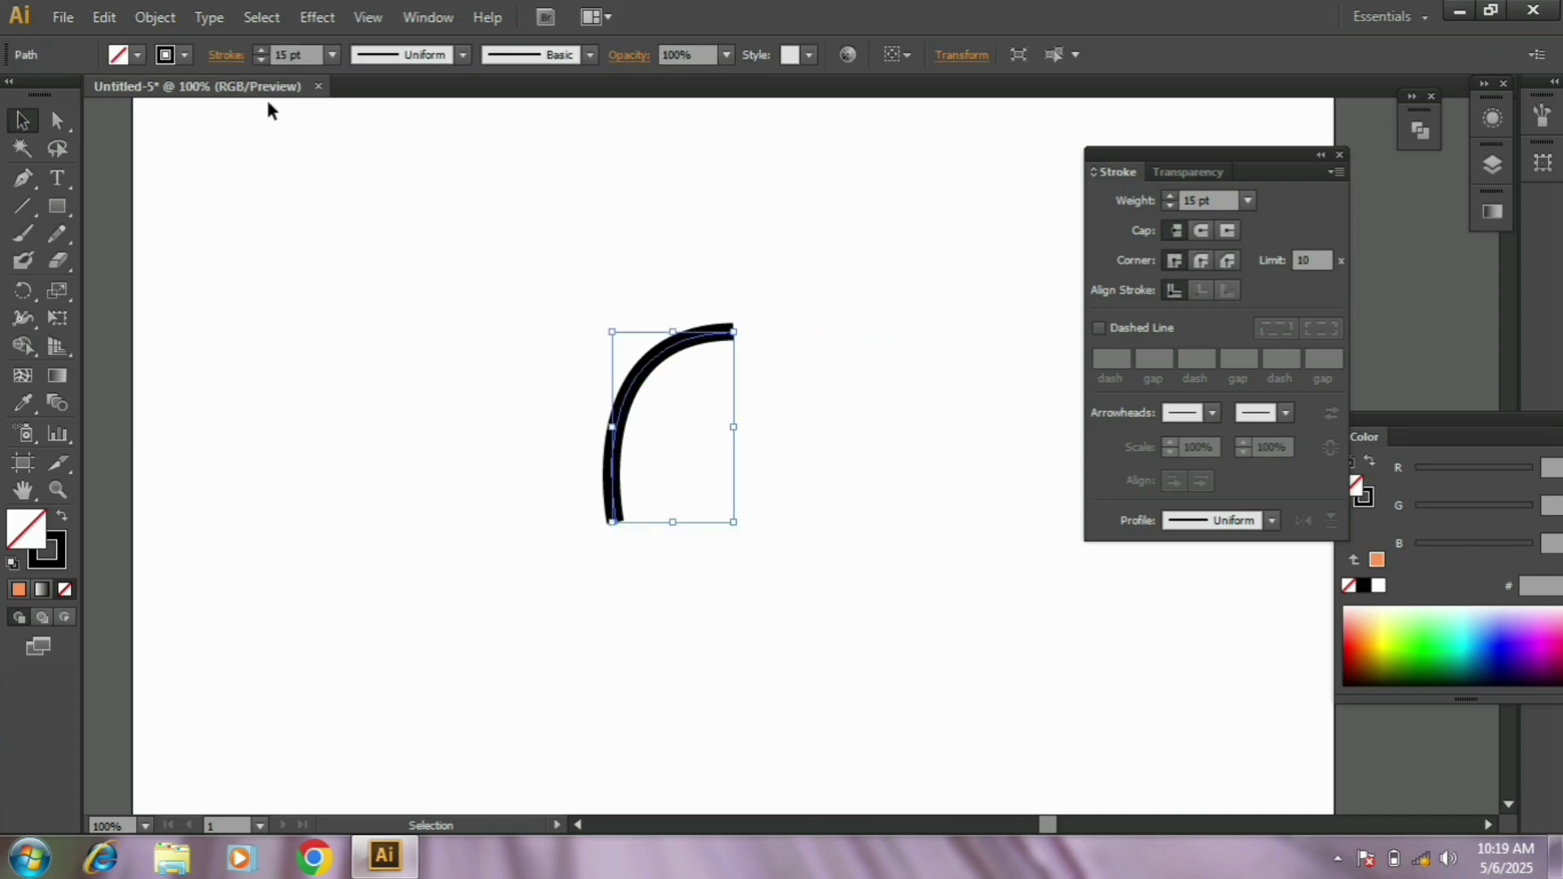
left_click(261, 60)
left_click(262, 60)
left_click(261, 60)
left_click(262, 61)
left_click(261, 60)
left_click(261, 61)
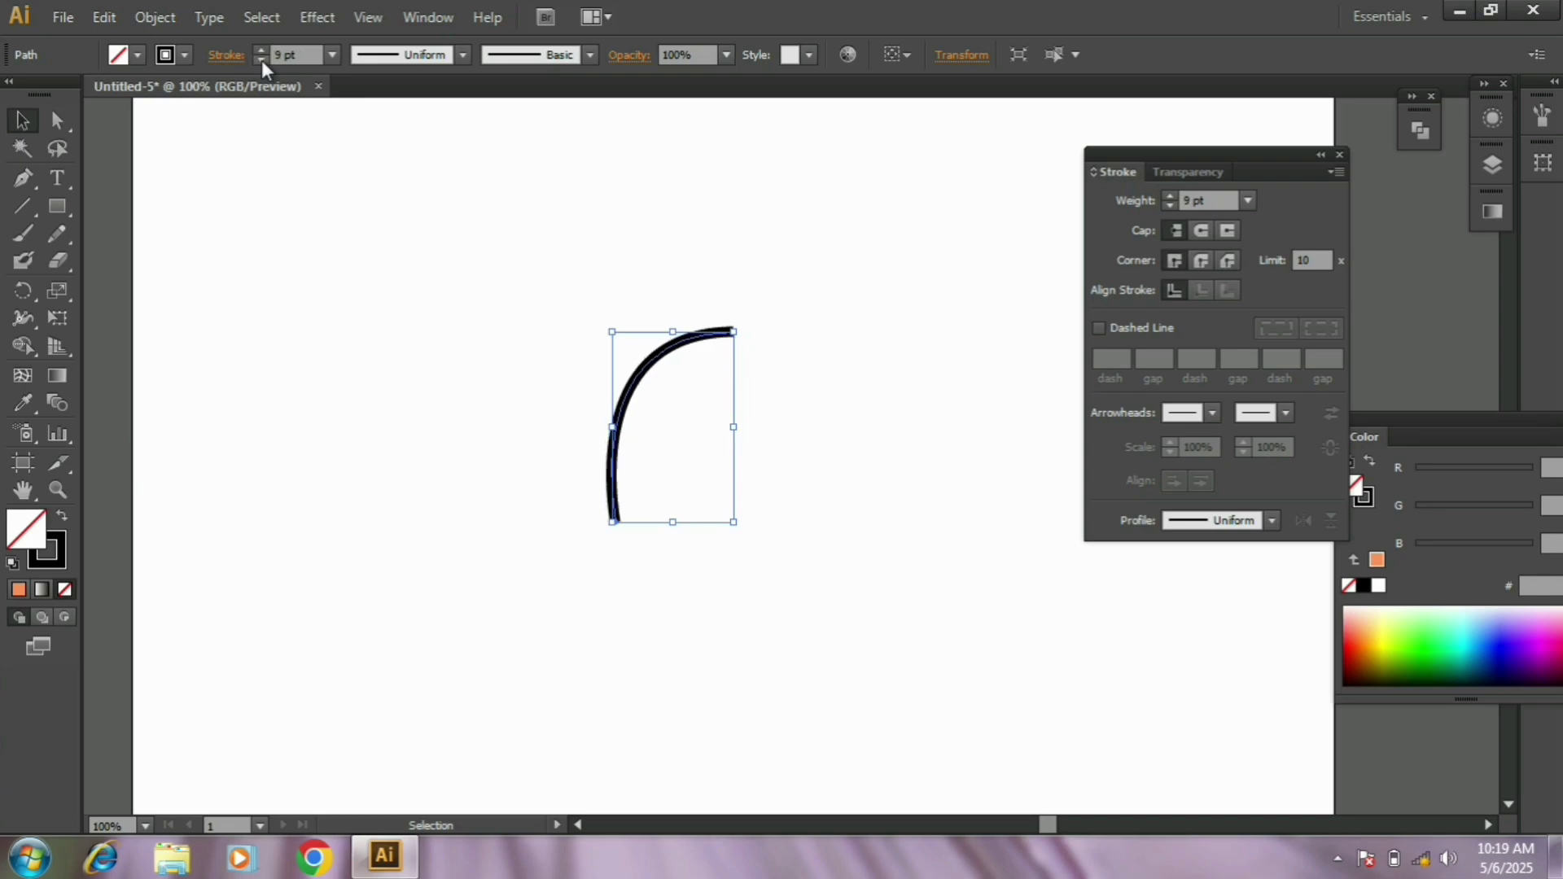
Create a reflected copy of the curve across the vertical axis.
right_click(633, 380)
mouse_move(754, 691)
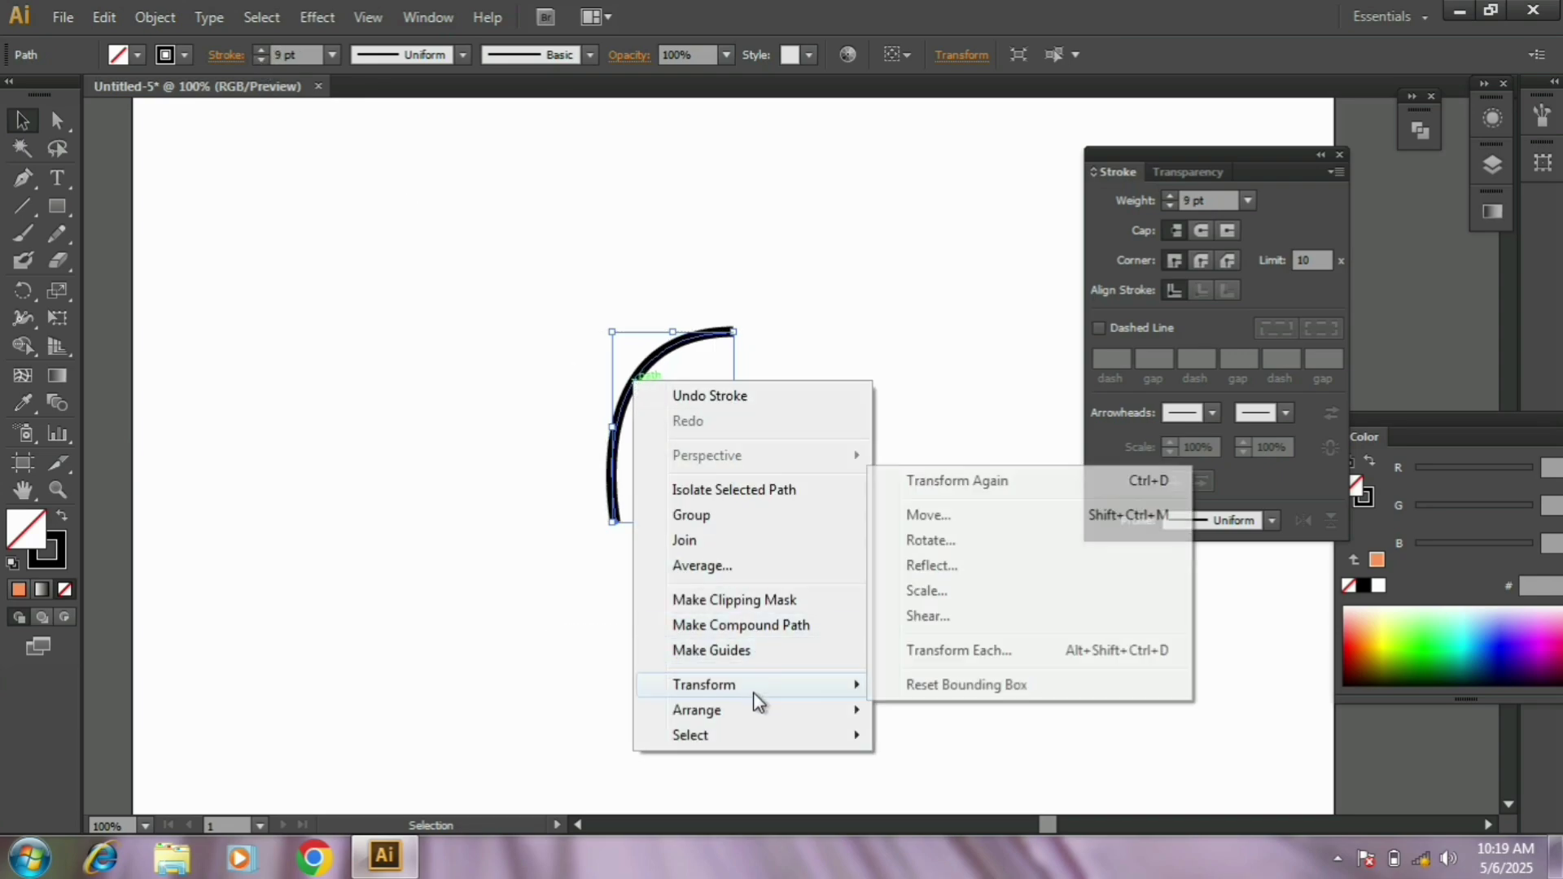
left_click(932, 570)
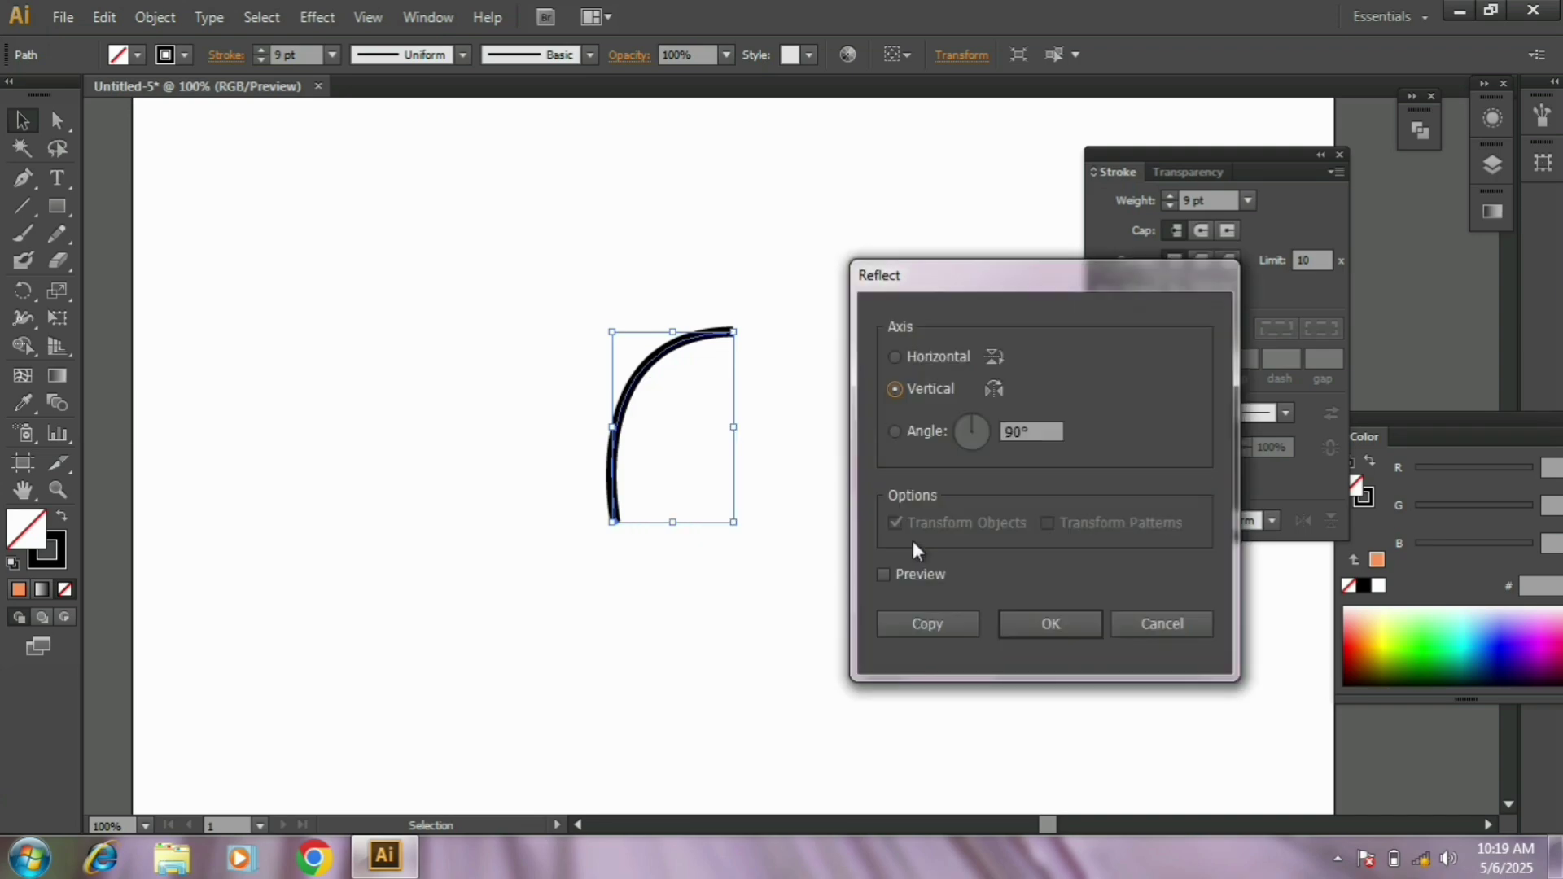
left_click(884, 574)
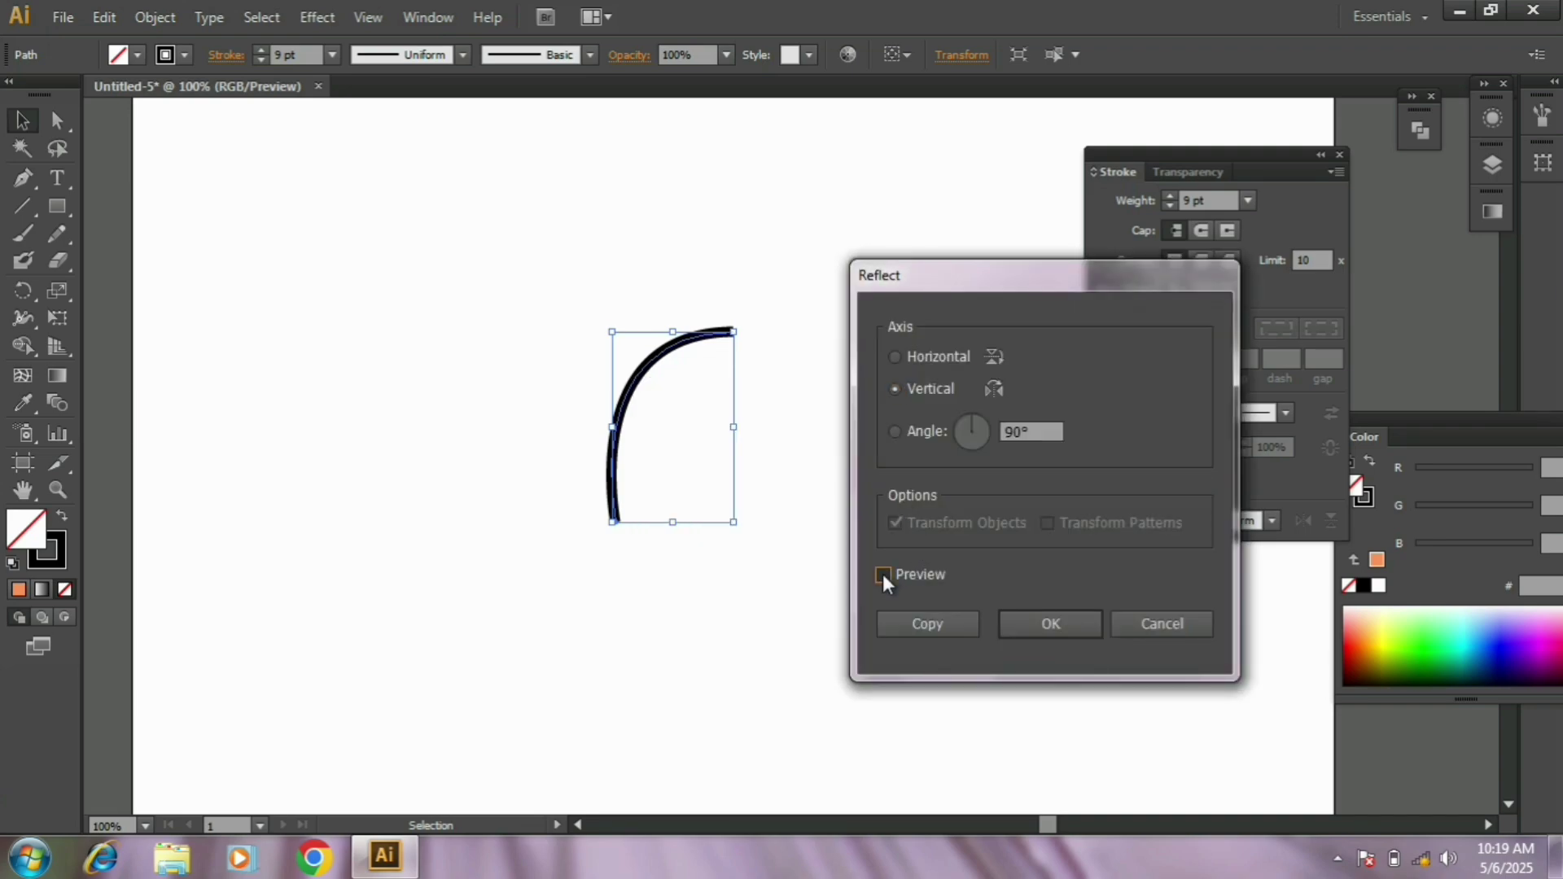
left_click(927, 622)
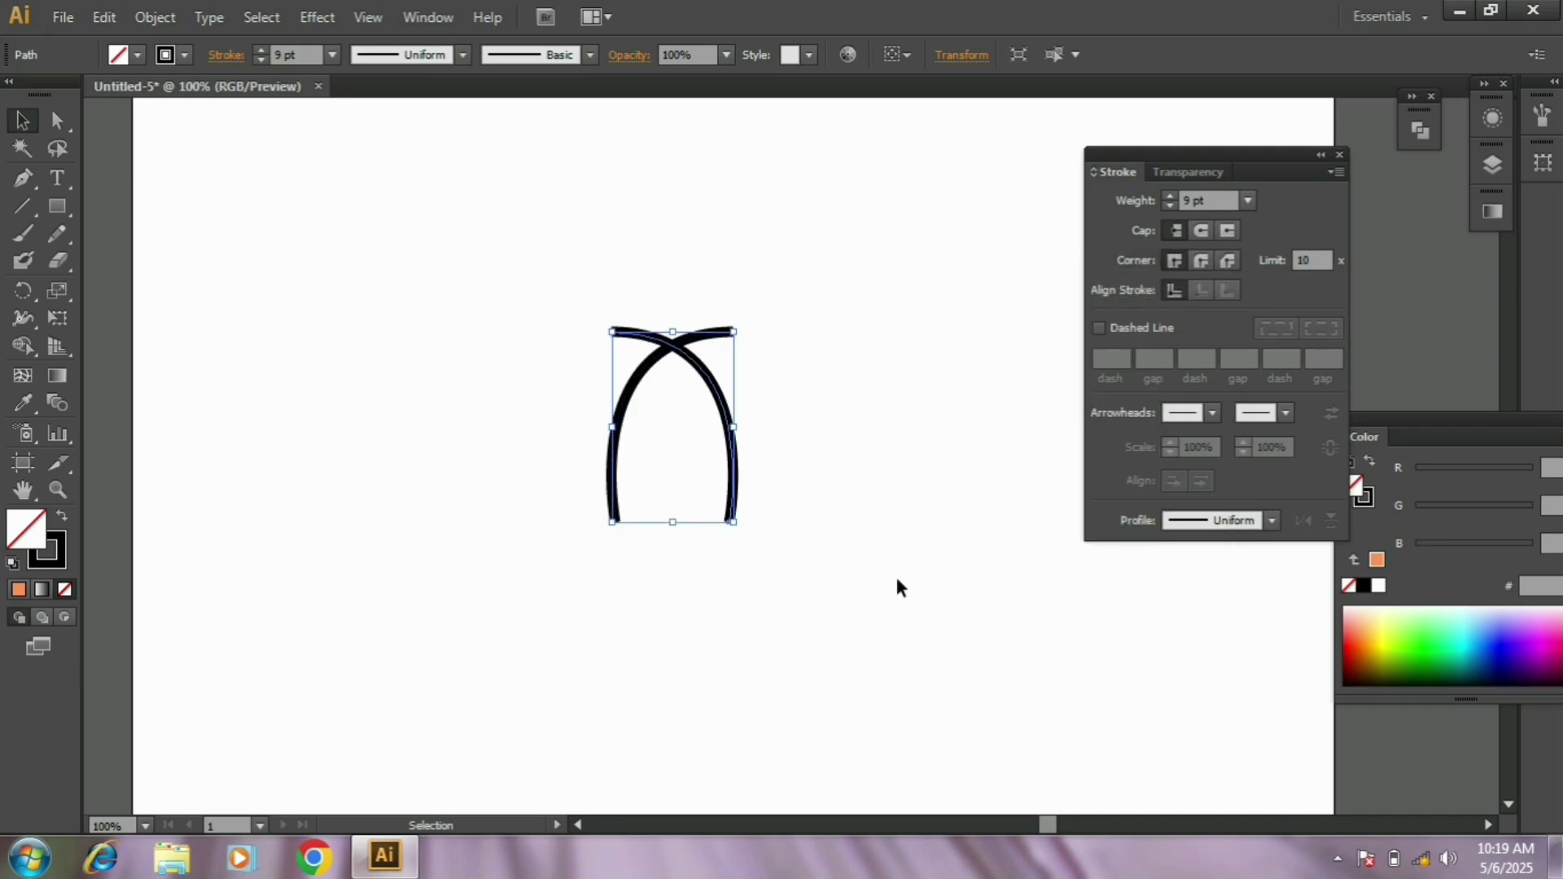
Move the reflected copy left until its lower end meets the original curve's lower end, forming a Y shape.
left_click(844, 461)
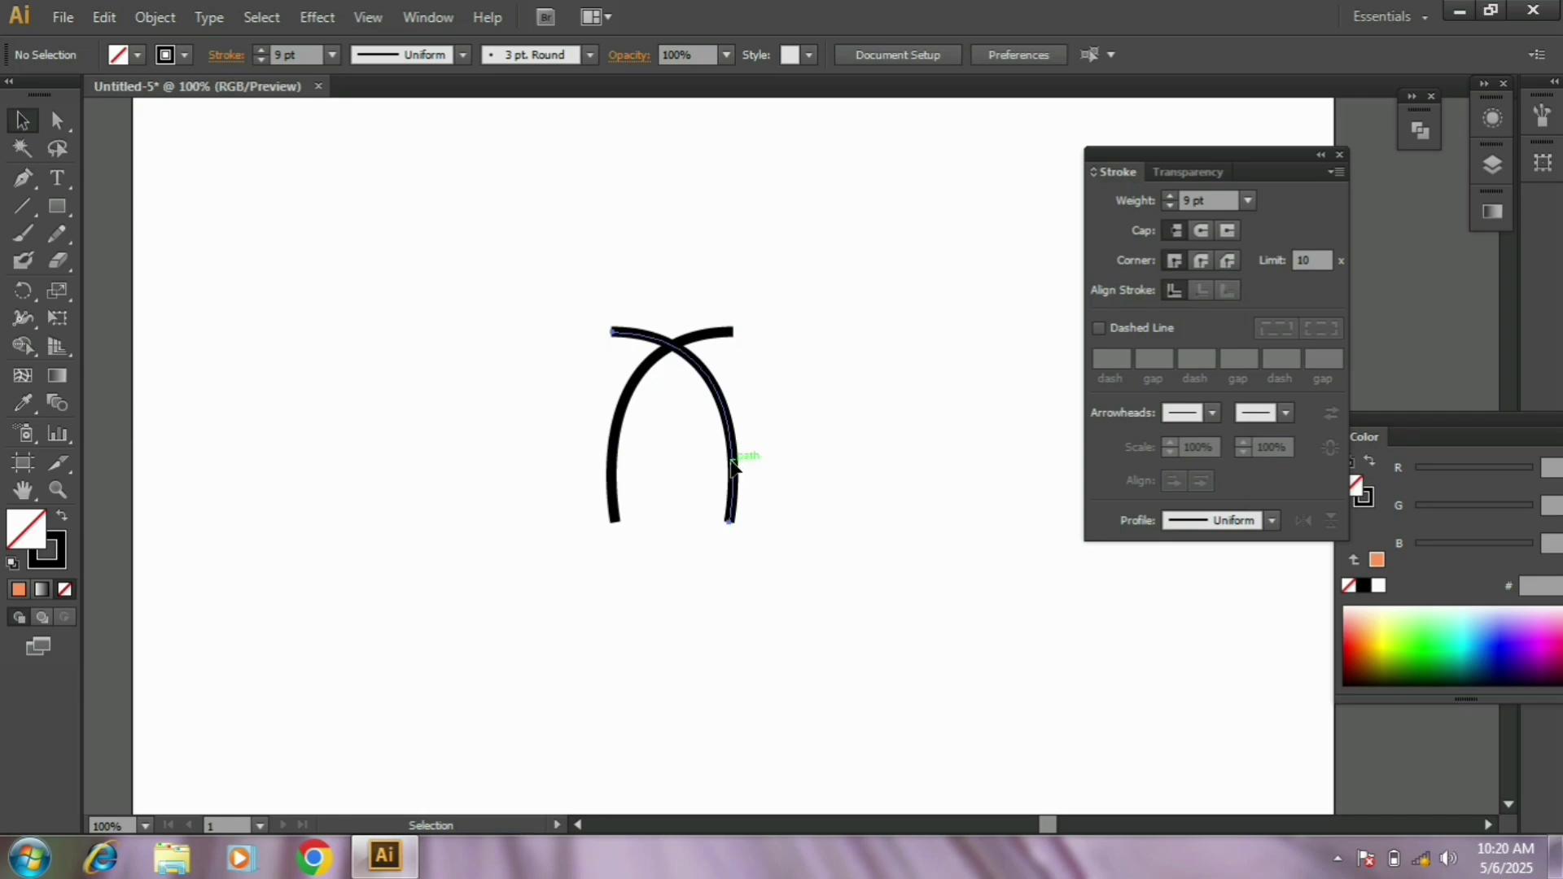
left_click_drag(736, 459, 614, 470)
left_click(751, 604)
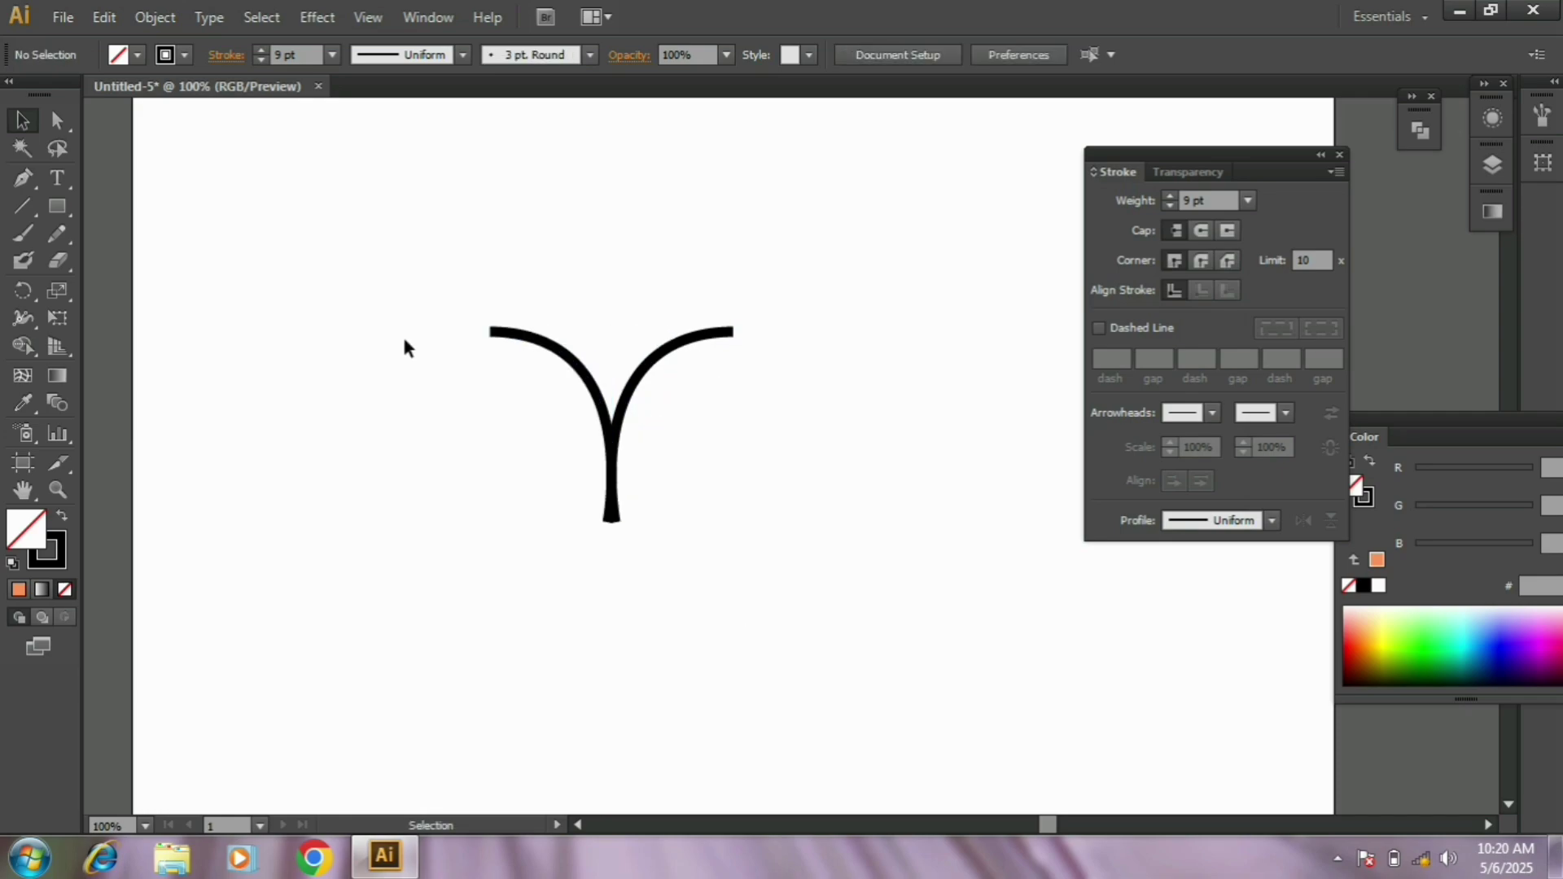
Apply a dashed line with a 12 pt dash to both curves and deselect them.
left_click_drag(412, 261, 880, 684)
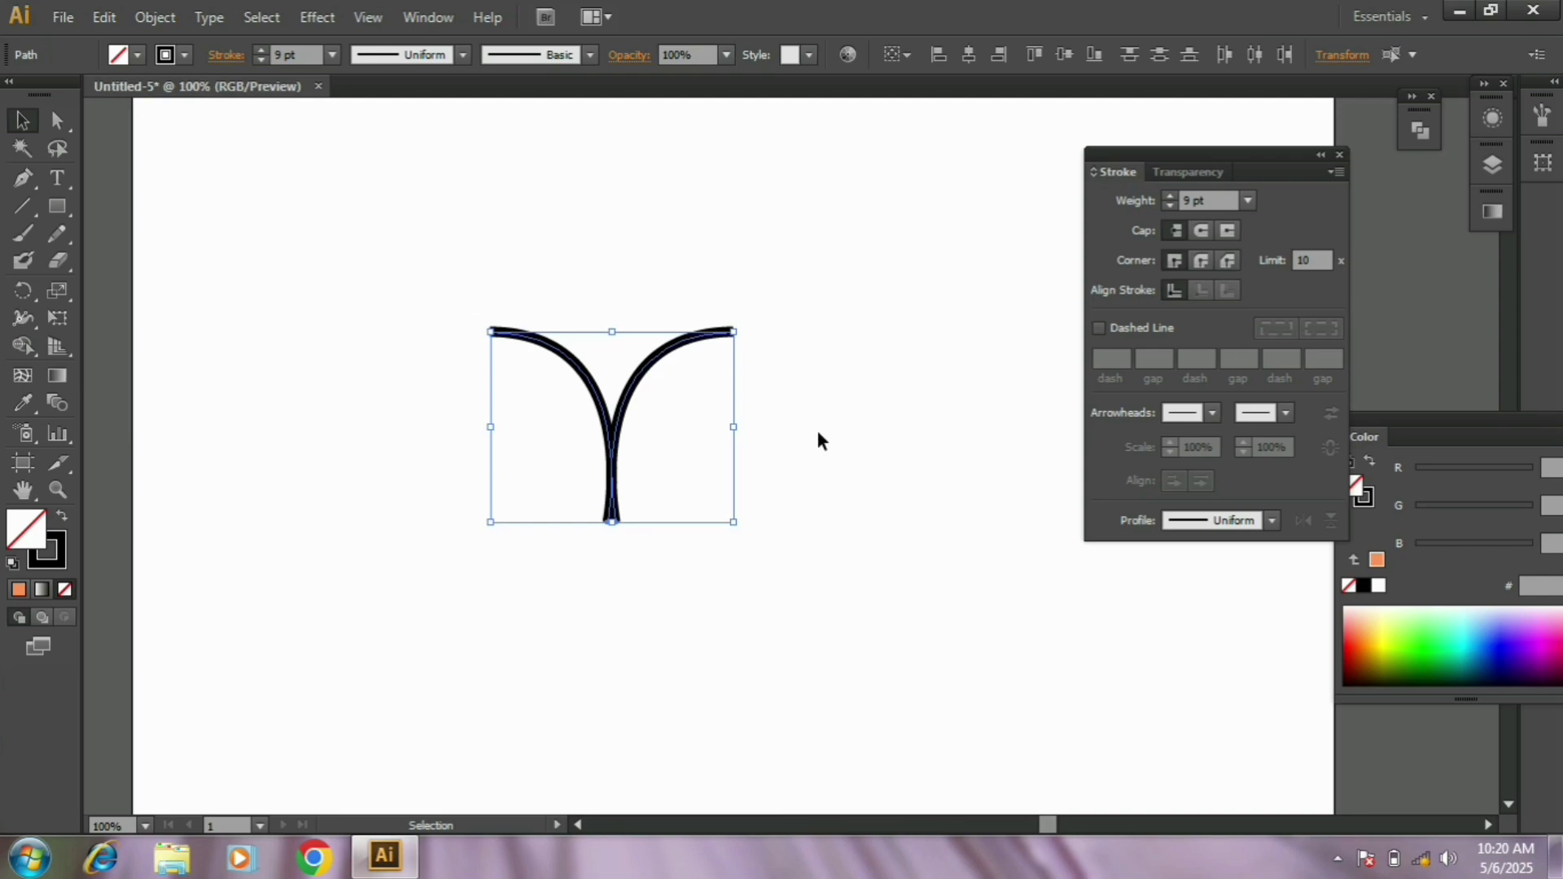
left_click(1101, 327)
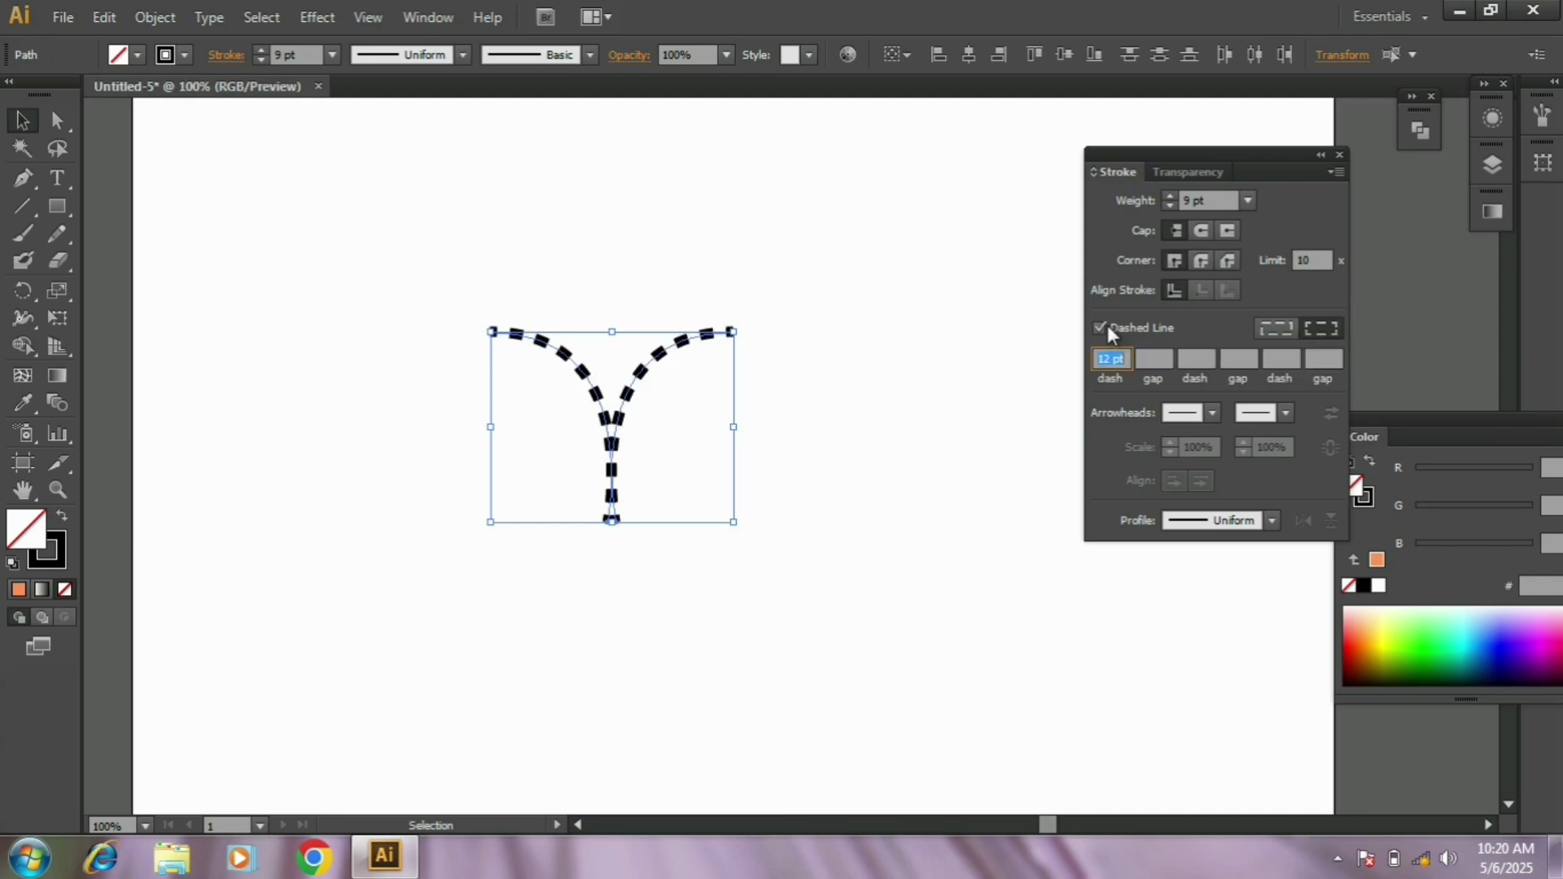
left_click(973, 331)
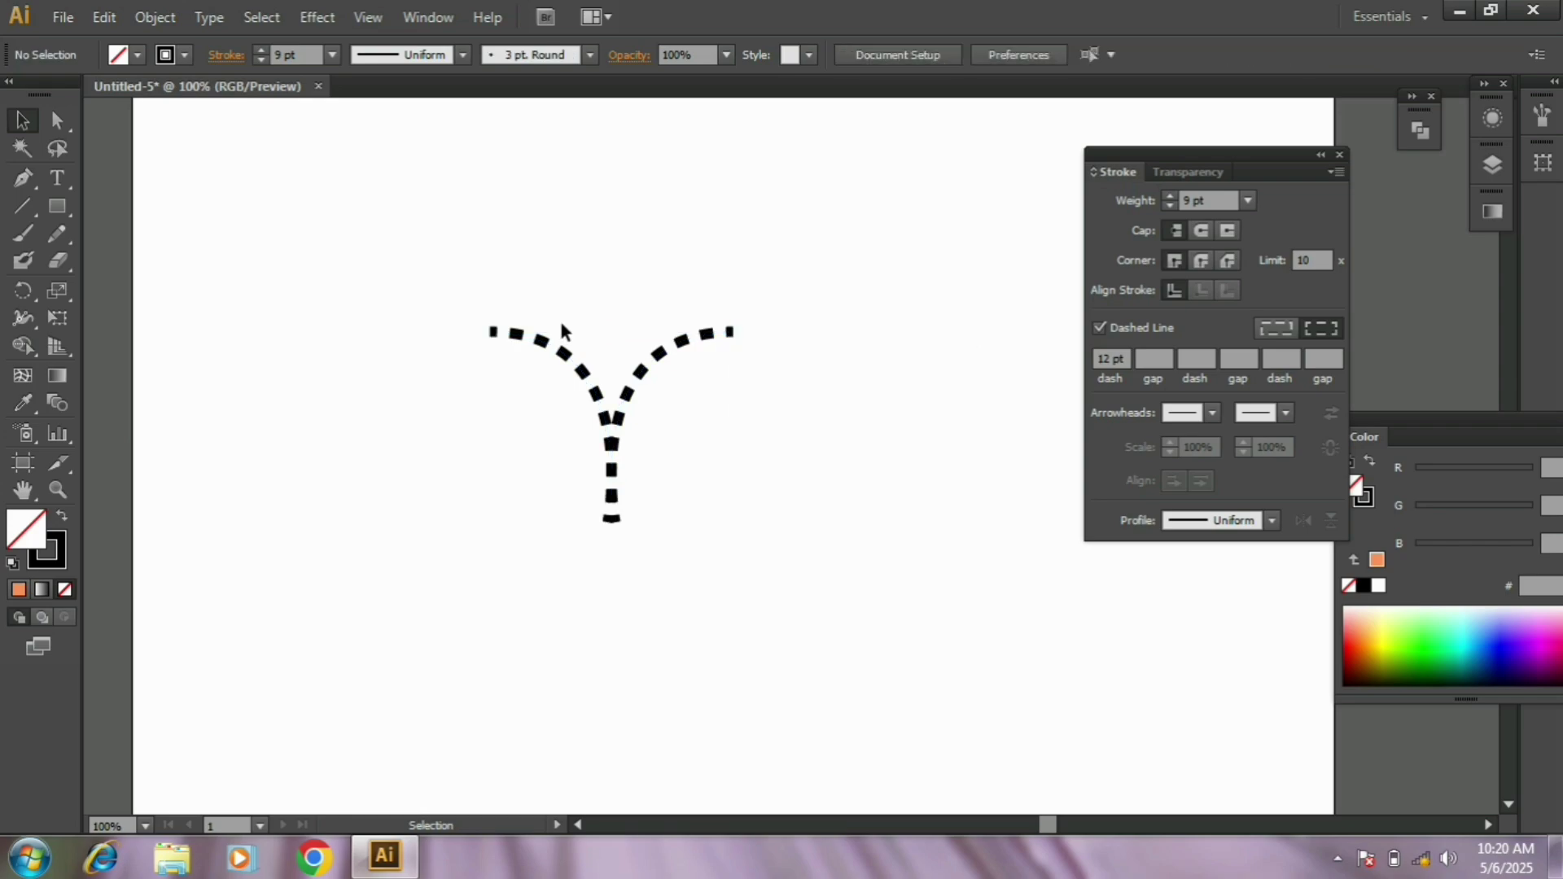
Shorten the dash length of both Y-shaped curves to 6 pt and deselect them.
left_click(1110, 357)
scroll(1106, 358, "down", 3)
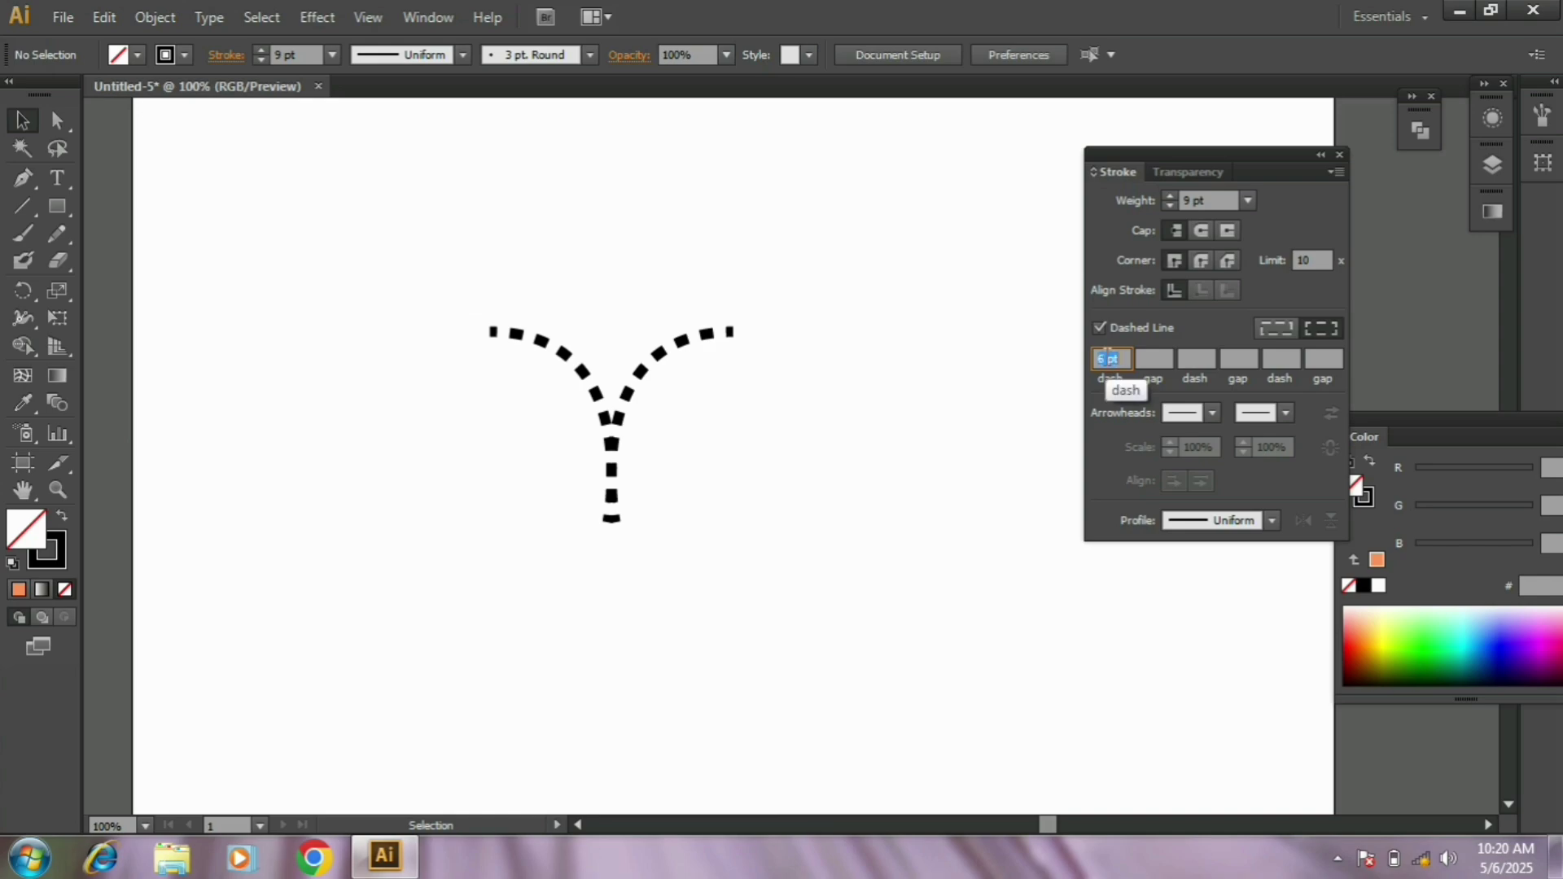
left_click_drag(355, 304, 846, 553)
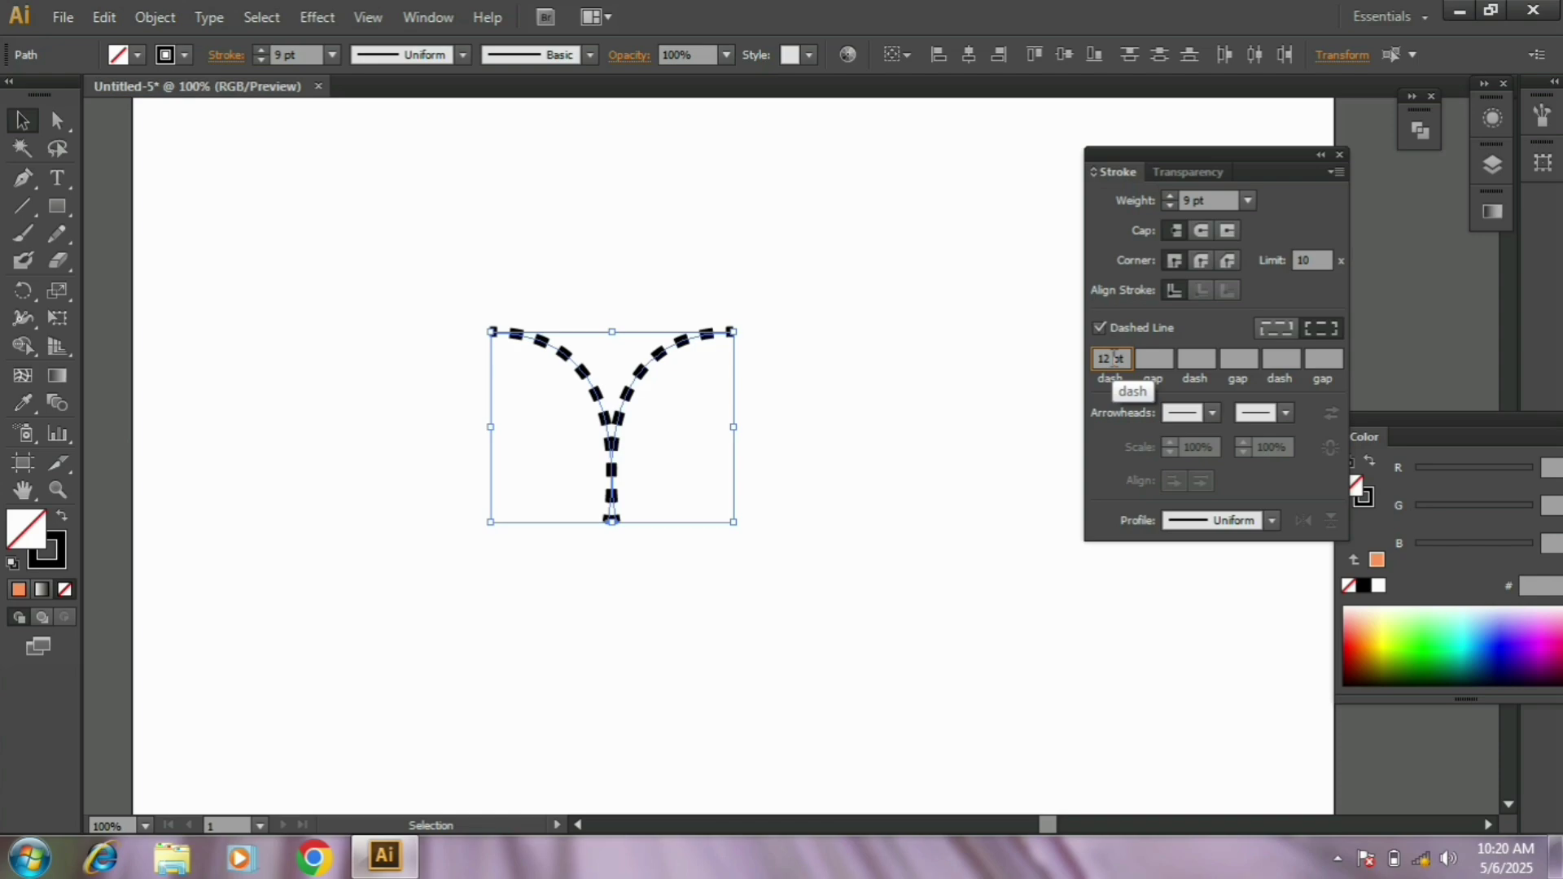
scroll(1113, 358, "down", 6)
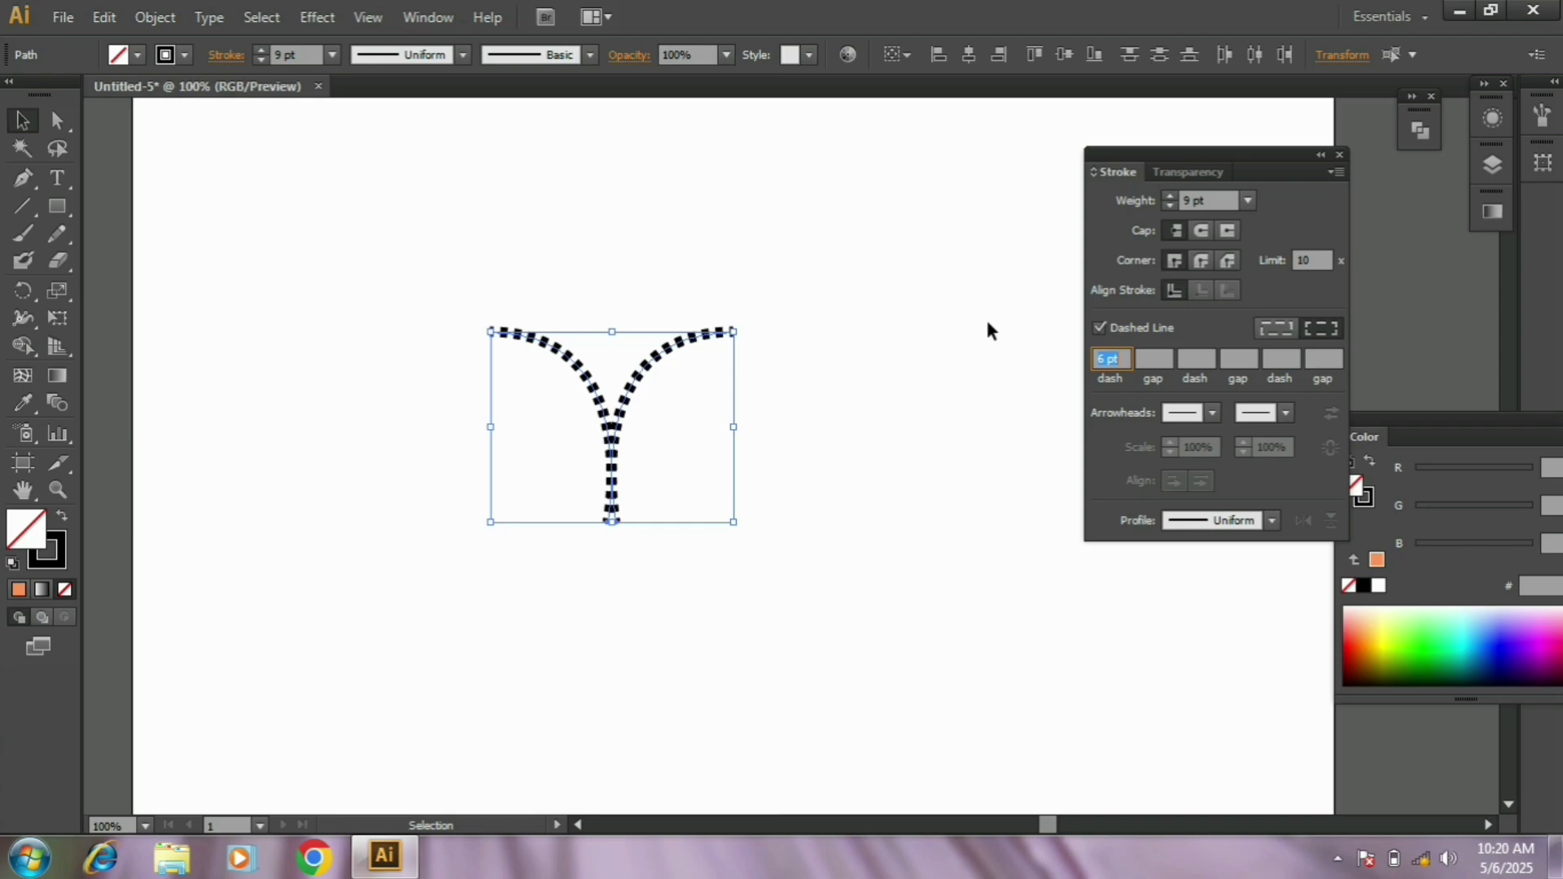
left_click(785, 282)
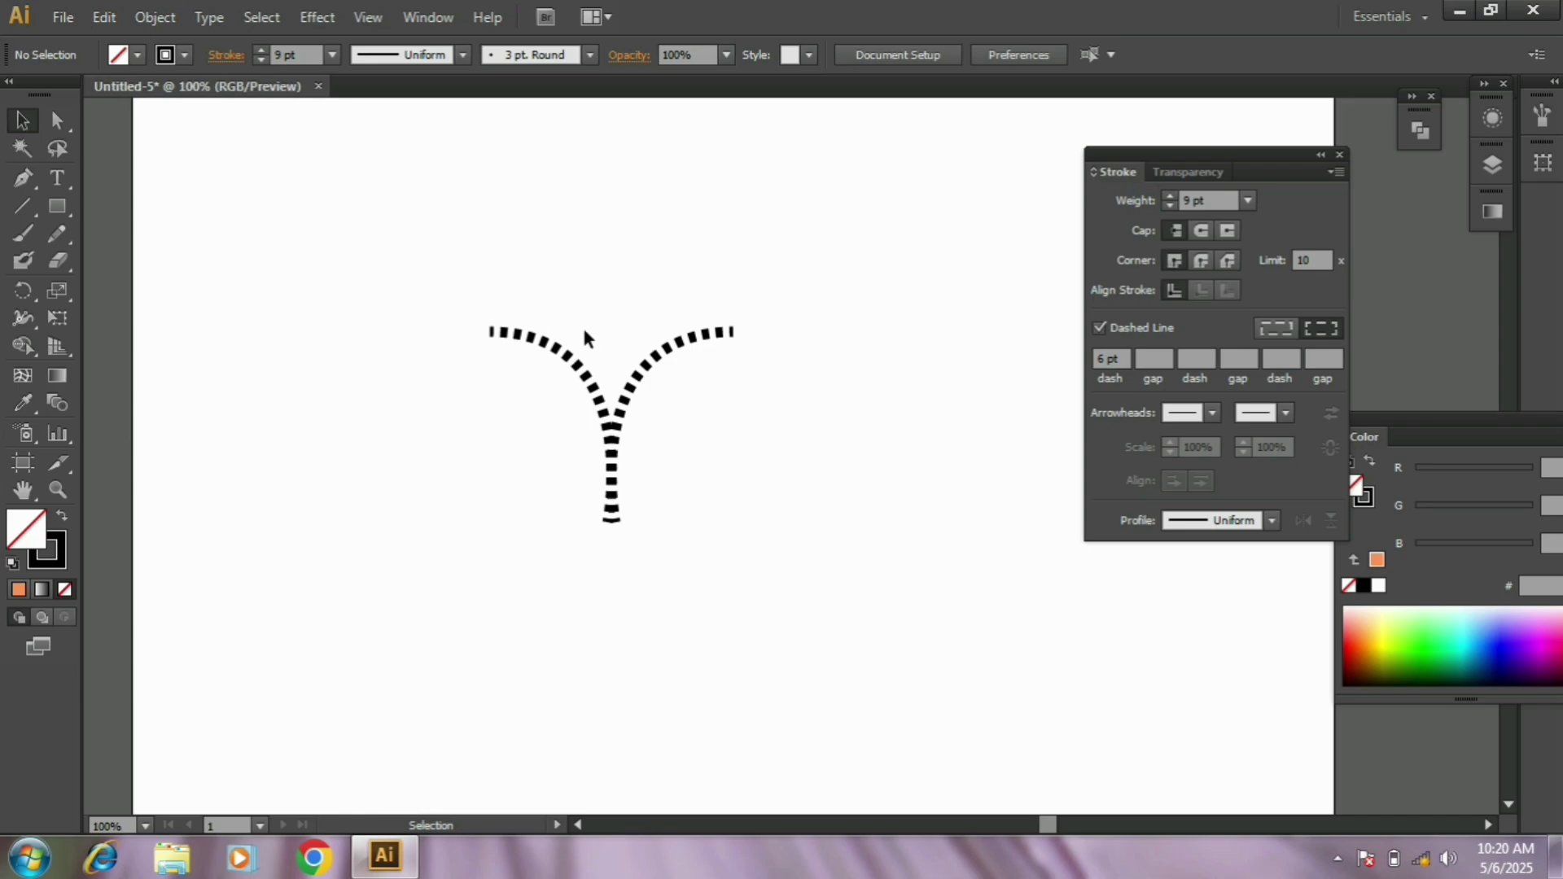
Draw a small upright rounded rectangle above and to the right of the Y shape and turn off its dashed line.
left_click_drag(57, 206, 129, 223)
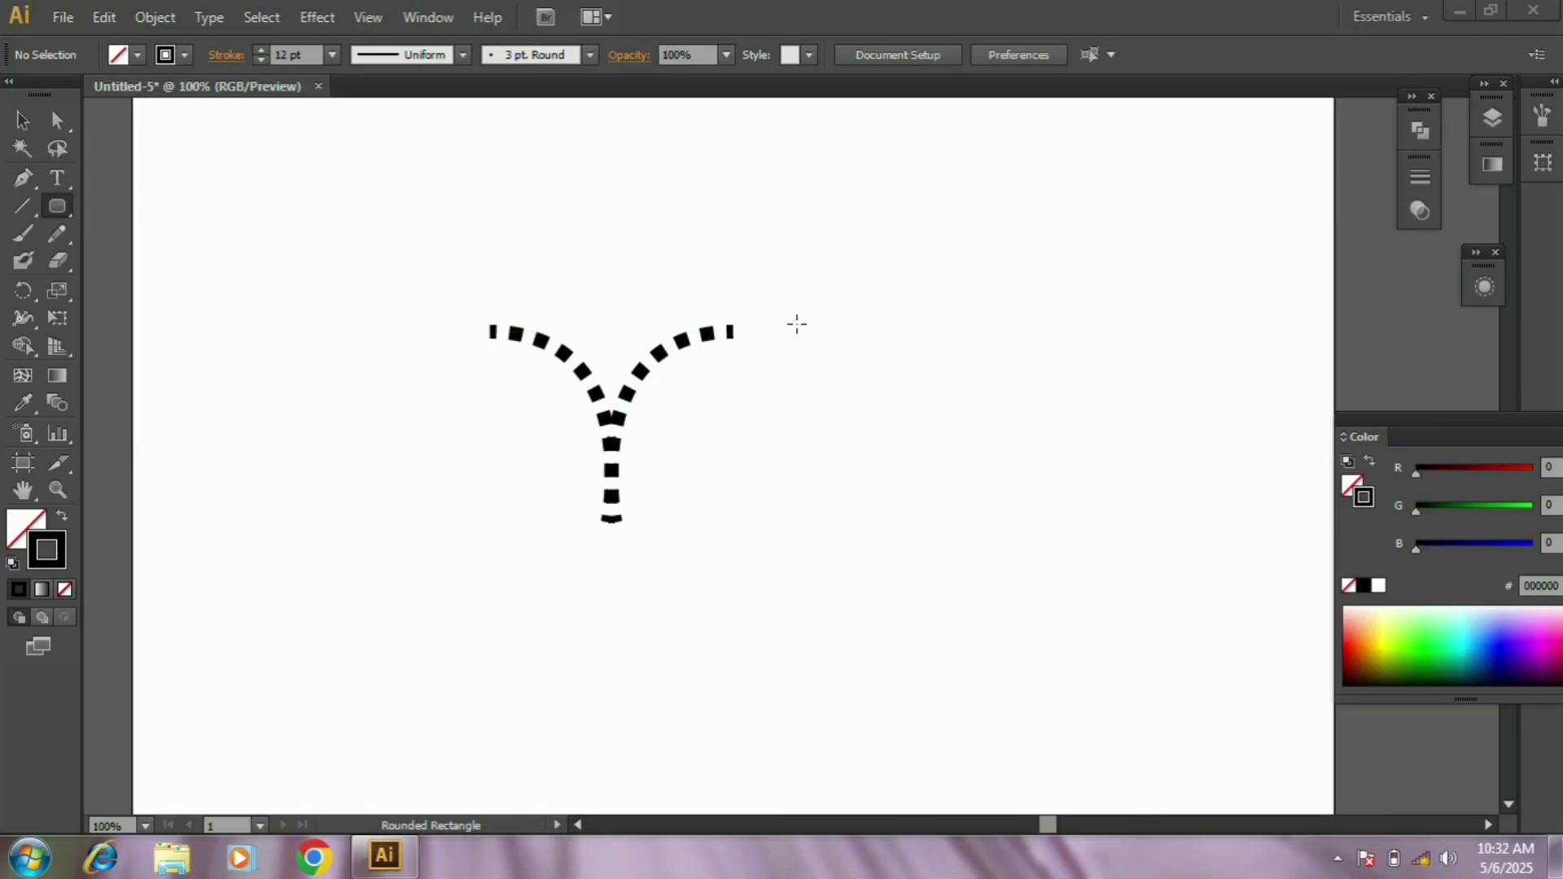
mouse_move(874, 258)
left_mouse_down()
mouse_move(921, 349)
mouse_move(900, 346)
mouse_move(886, 296)
left_mouse_up()
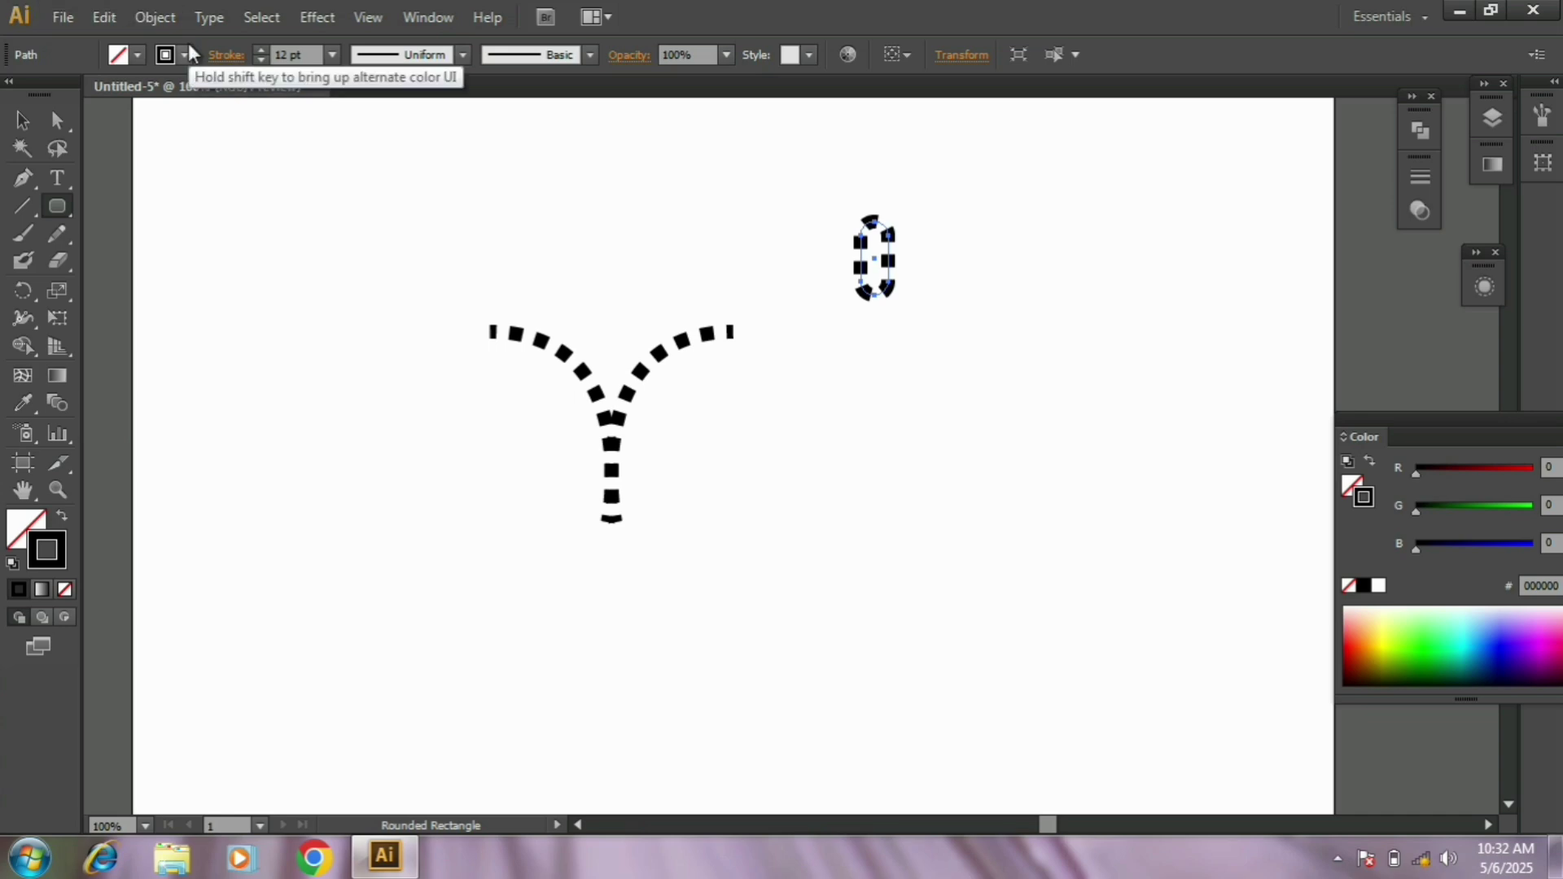
left_click(224, 54)
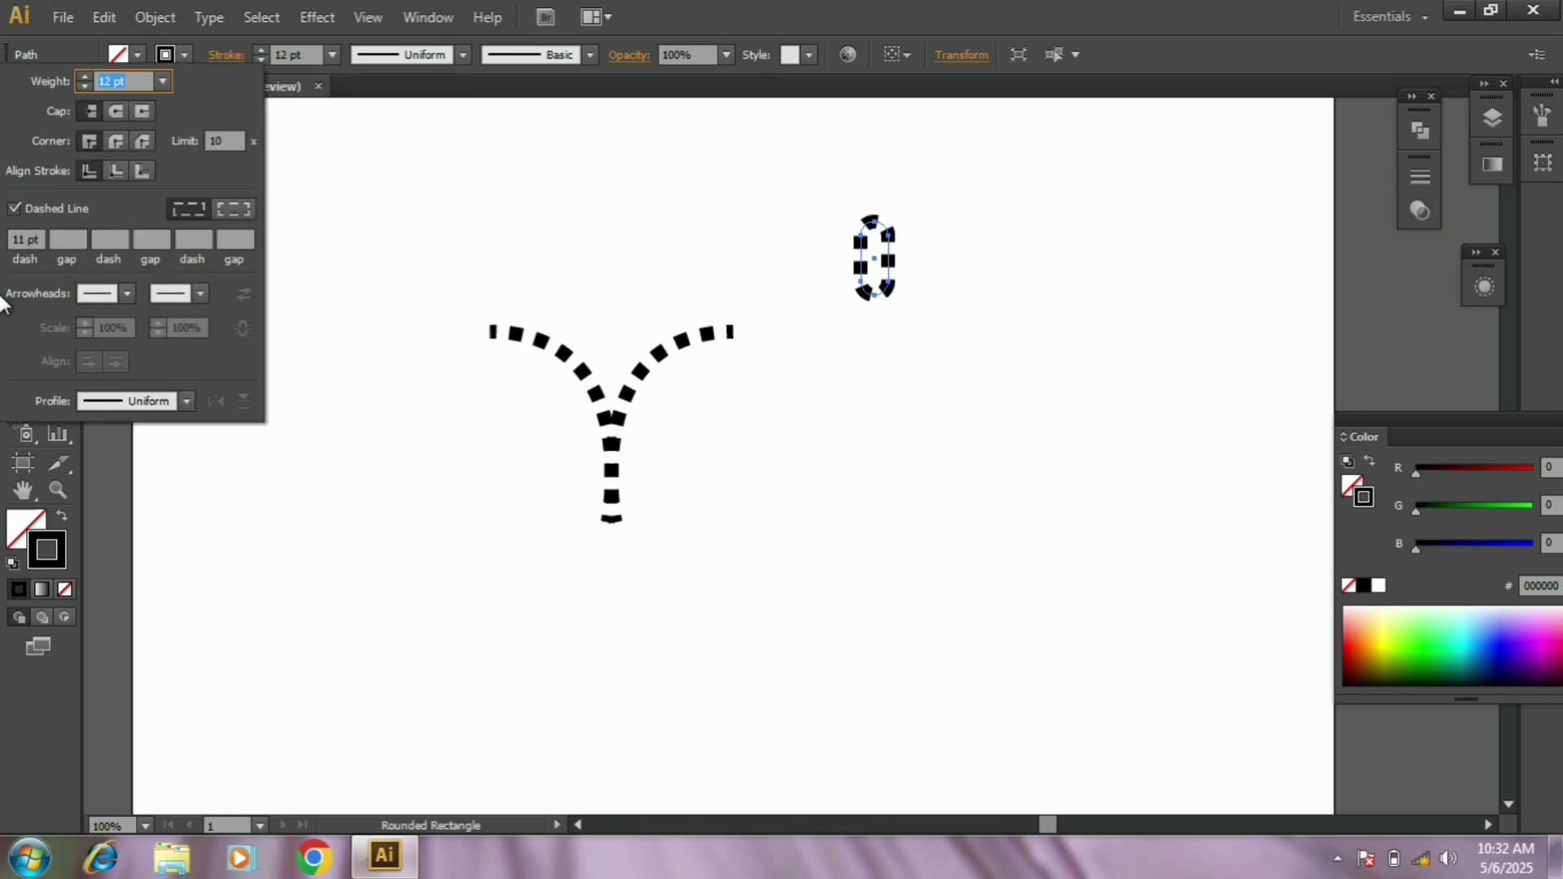
left_click(27, 207)
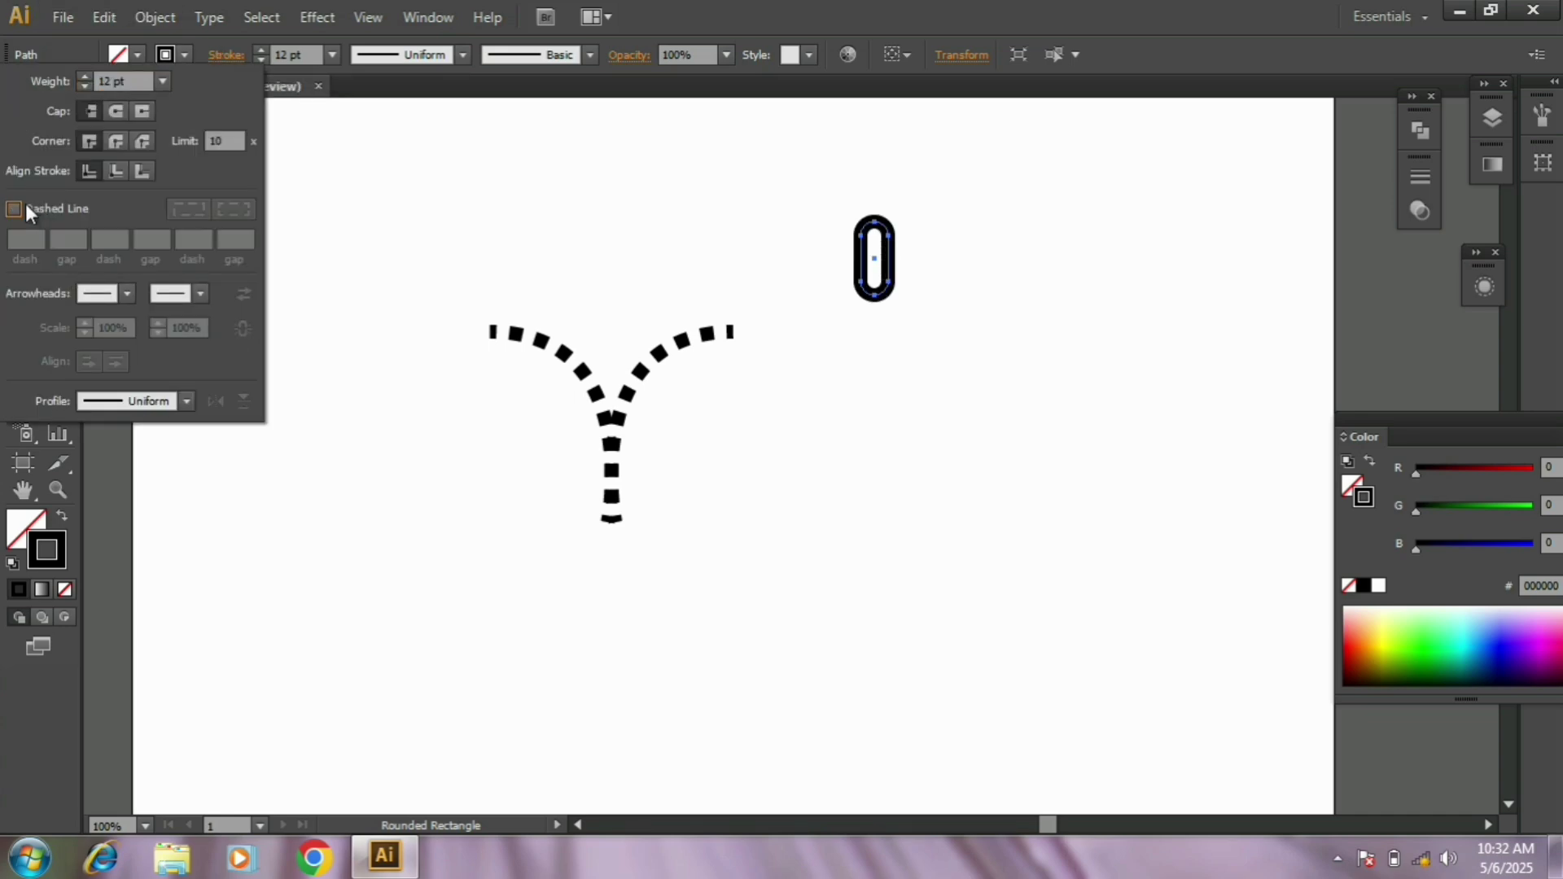
Reduce the rounded rectangle's stroke weight to 1 pt.
left_click(261, 60)
left_click(261, 60)
left_click(261, 61)
left_click(262, 60)
left_click(261, 60)
left_click(262, 61)
left_click(261, 60)
left_click(261, 61)
left_click(261, 60)
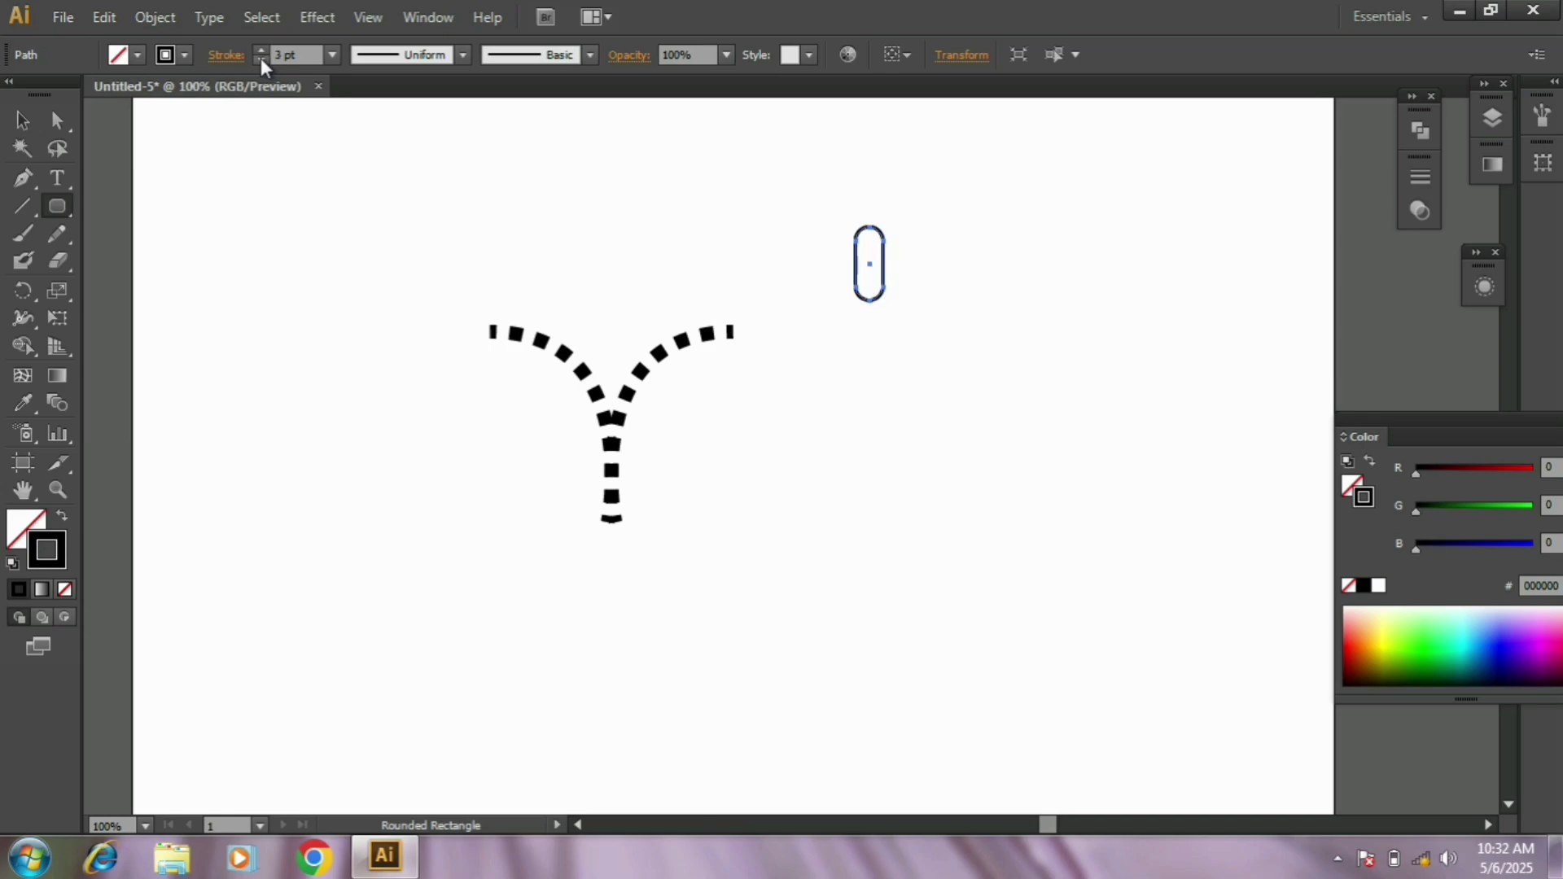
left_click(262, 60)
left_click(261, 60)
left_click(261, 58)
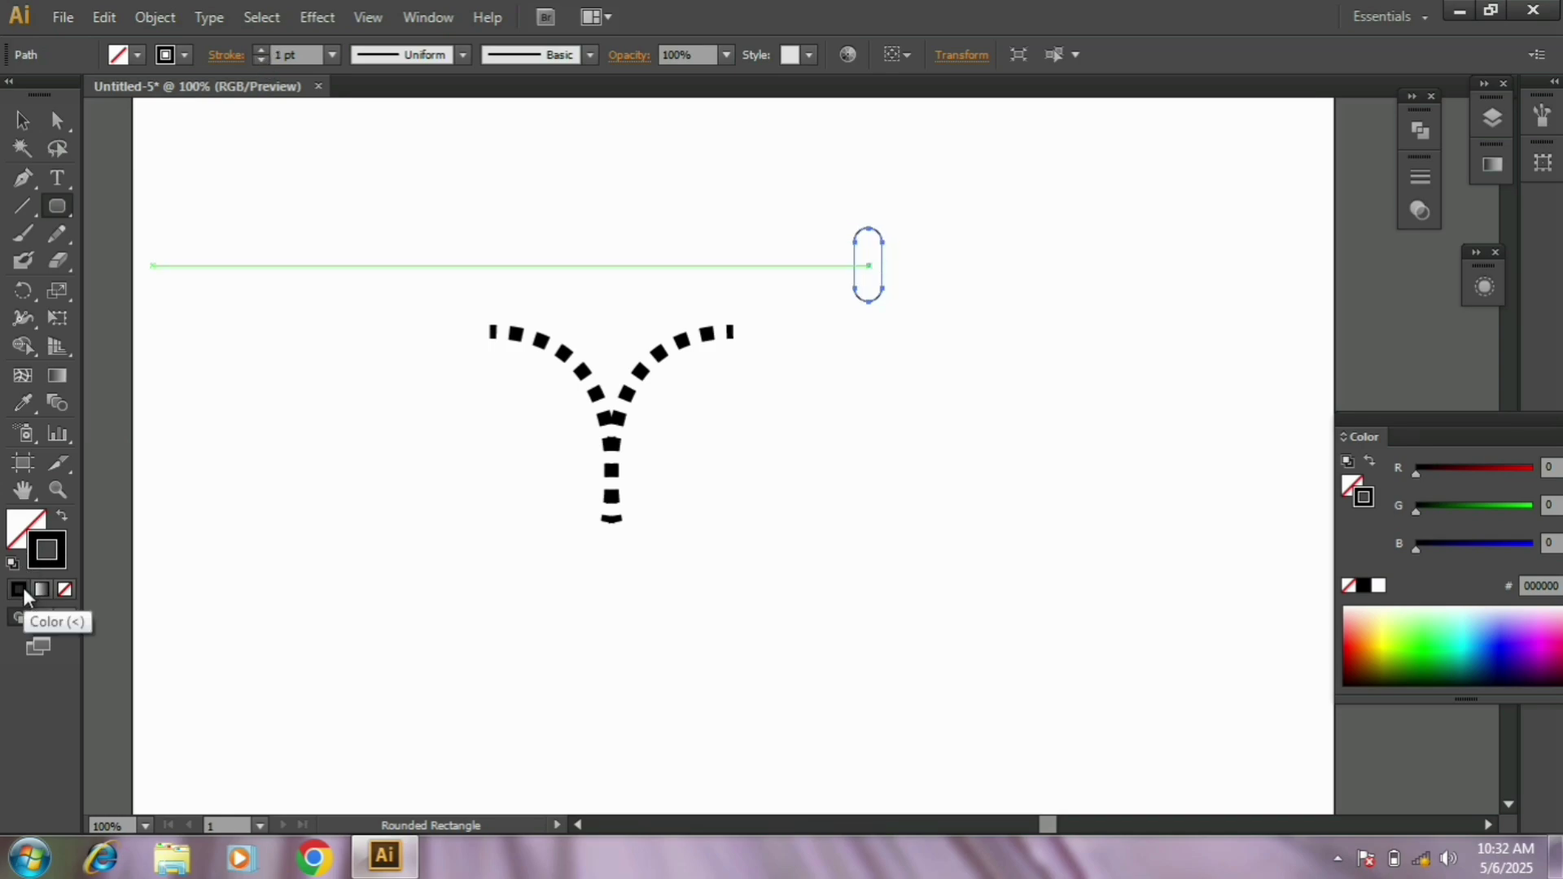
Fill the rounded rectangle with the dark grey colour 605C5C.
left_click(31, 521)
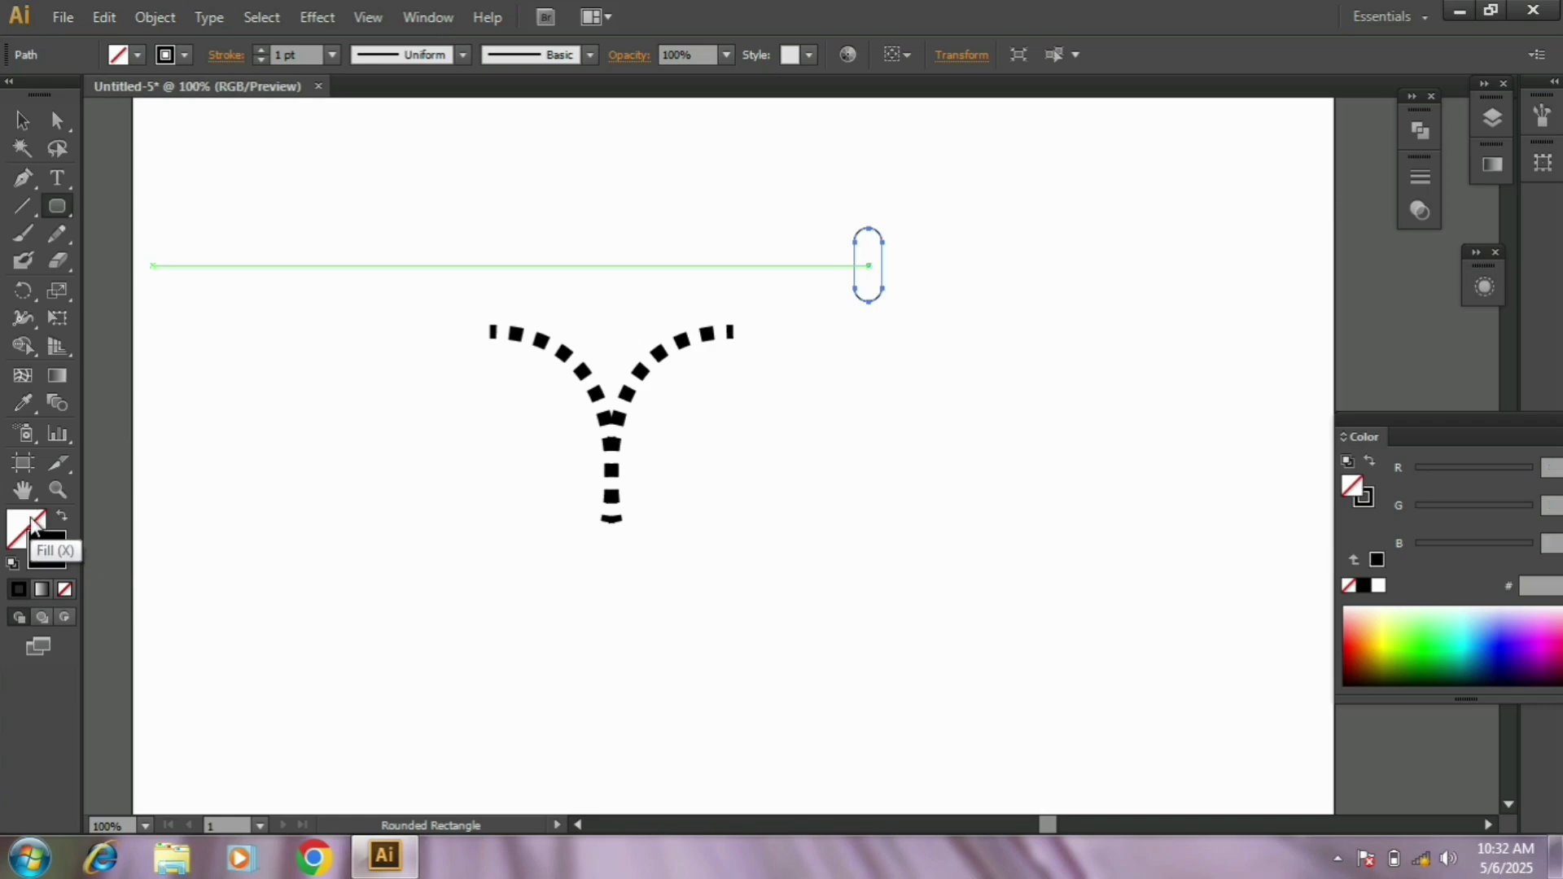
left_click(18, 591)
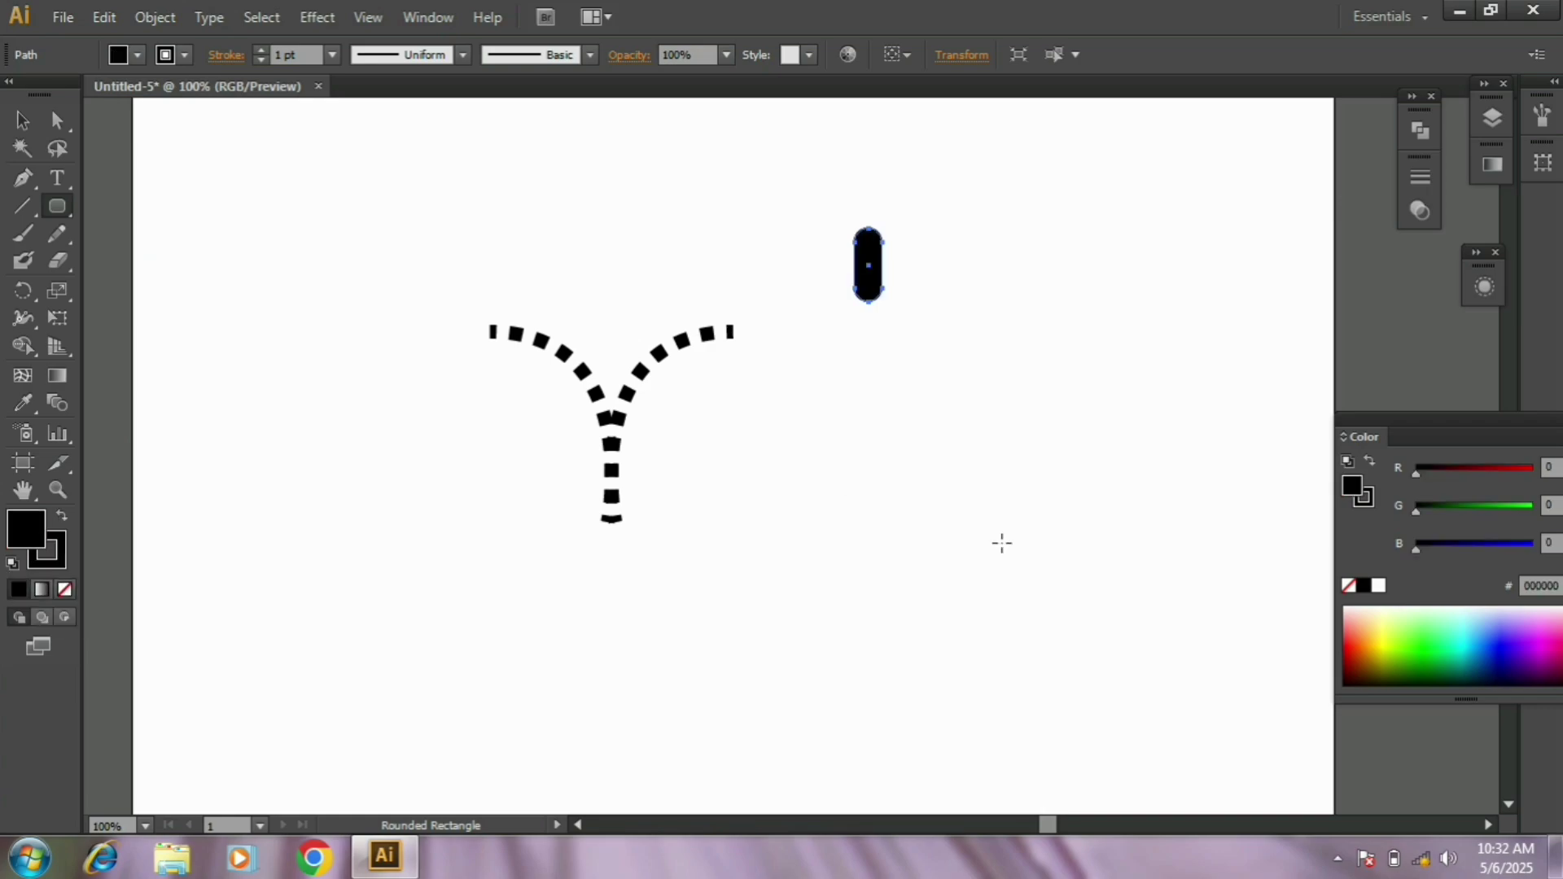
left_click_drag(1426, 473, 1431, 512)
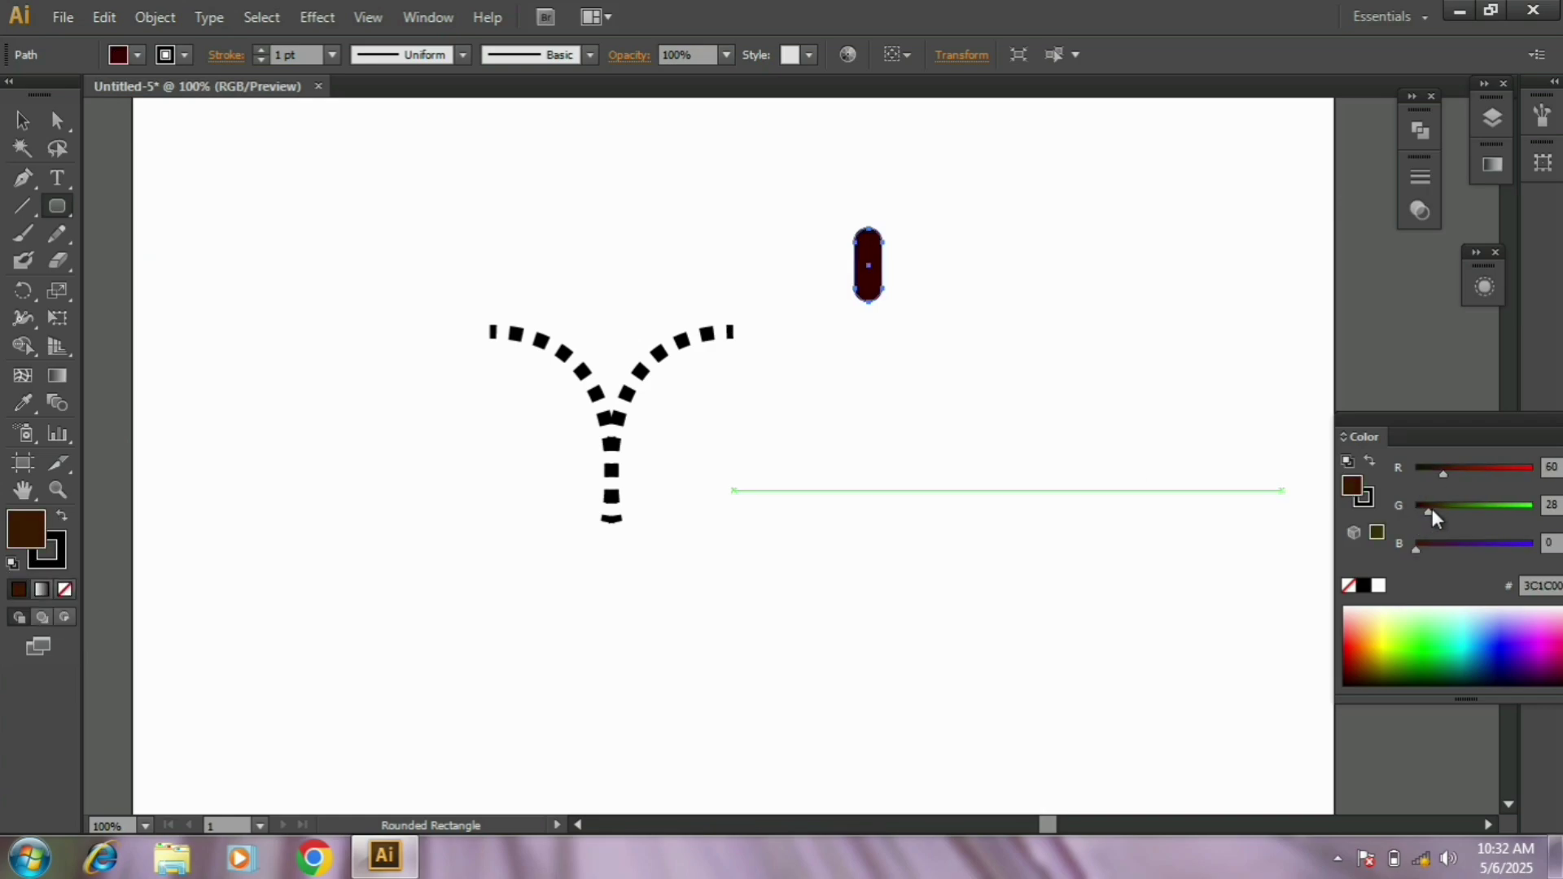
left_click(1364, 586)
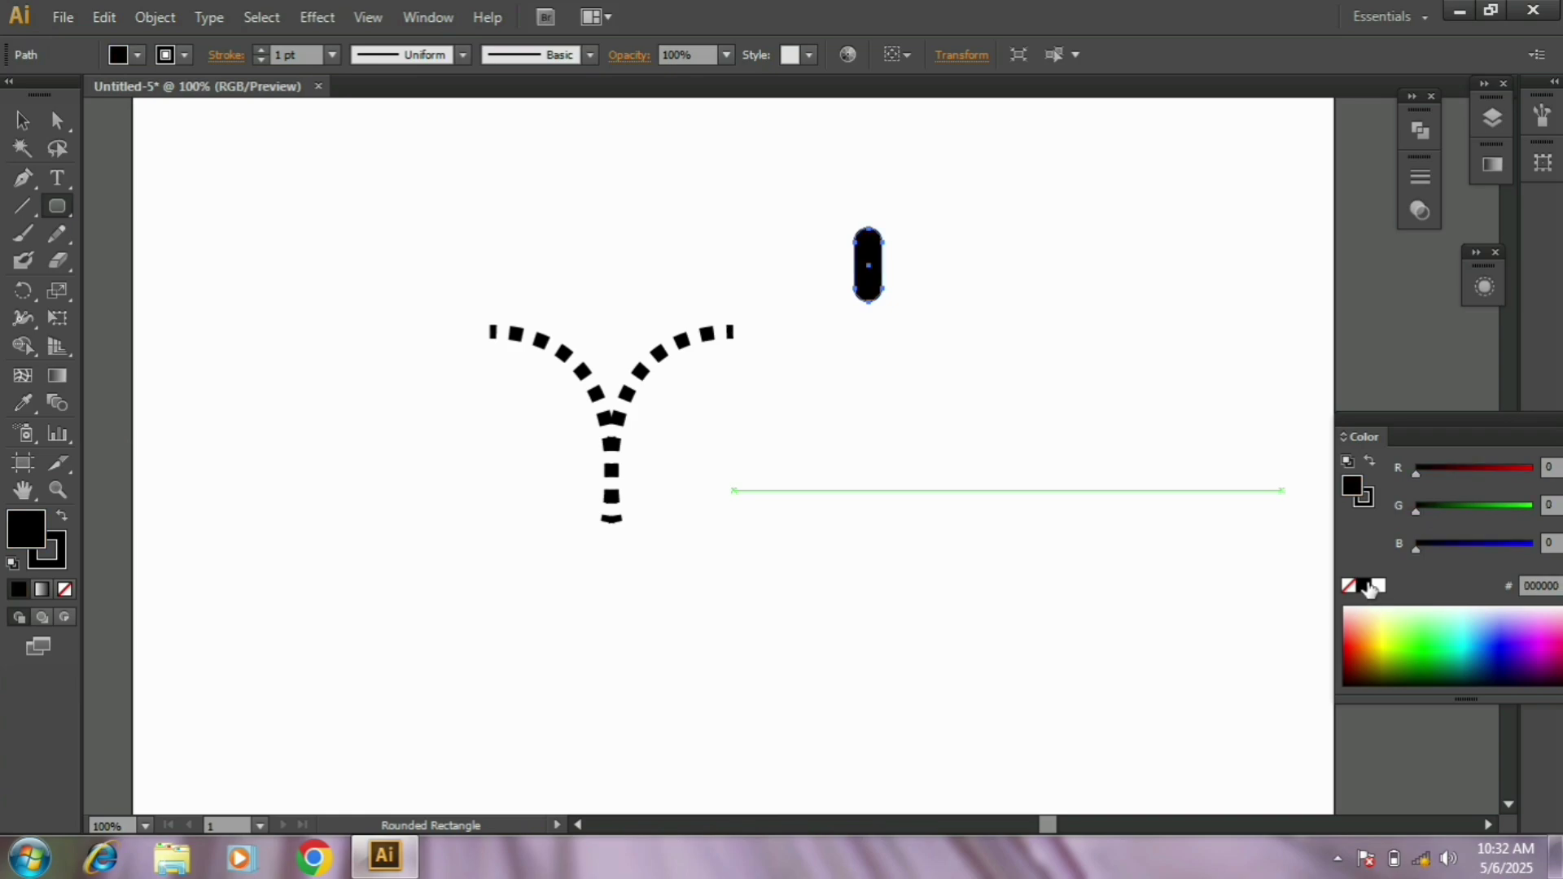
double_click(31, 526)
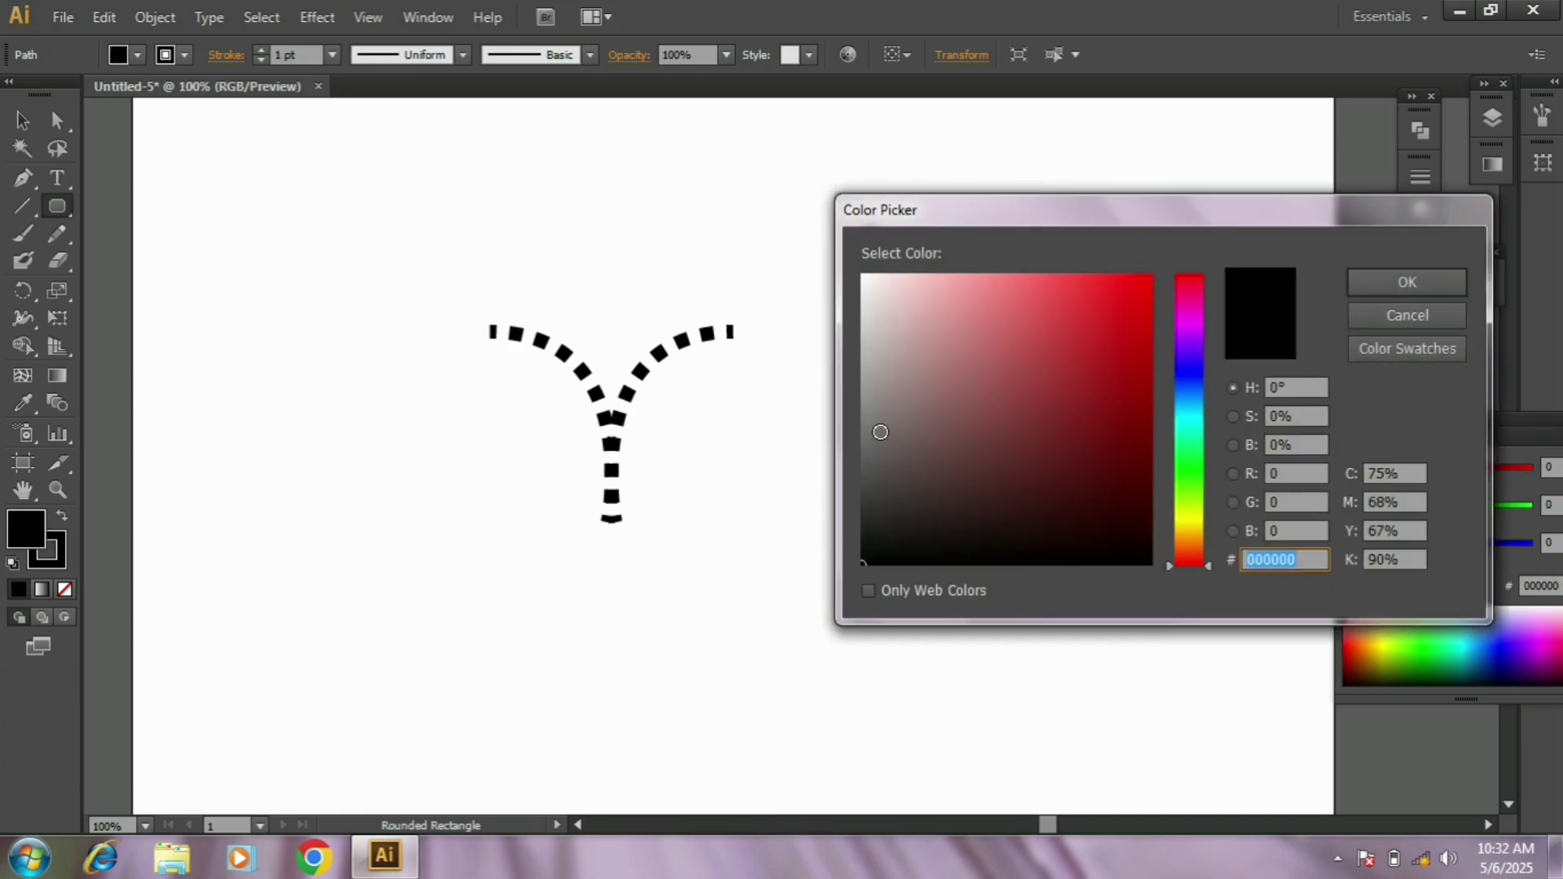
left_click(872, 455)
left_click(1405, 281)
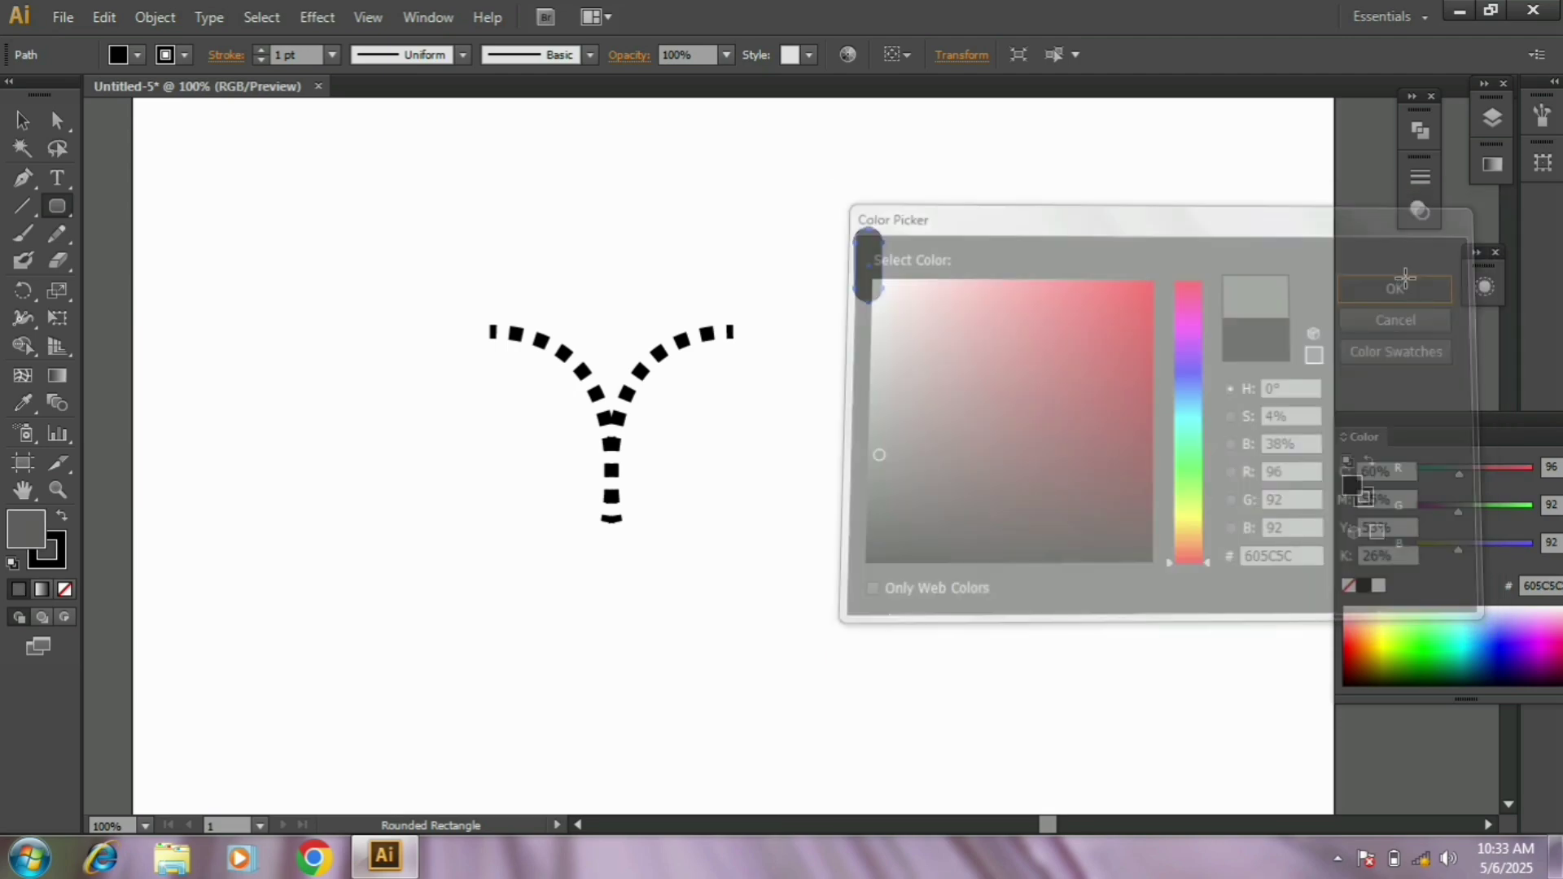
Move the grey rounded rectangle above the Y shape and place a smaller rounded shape inside its lower half.
left_click(22, 121)
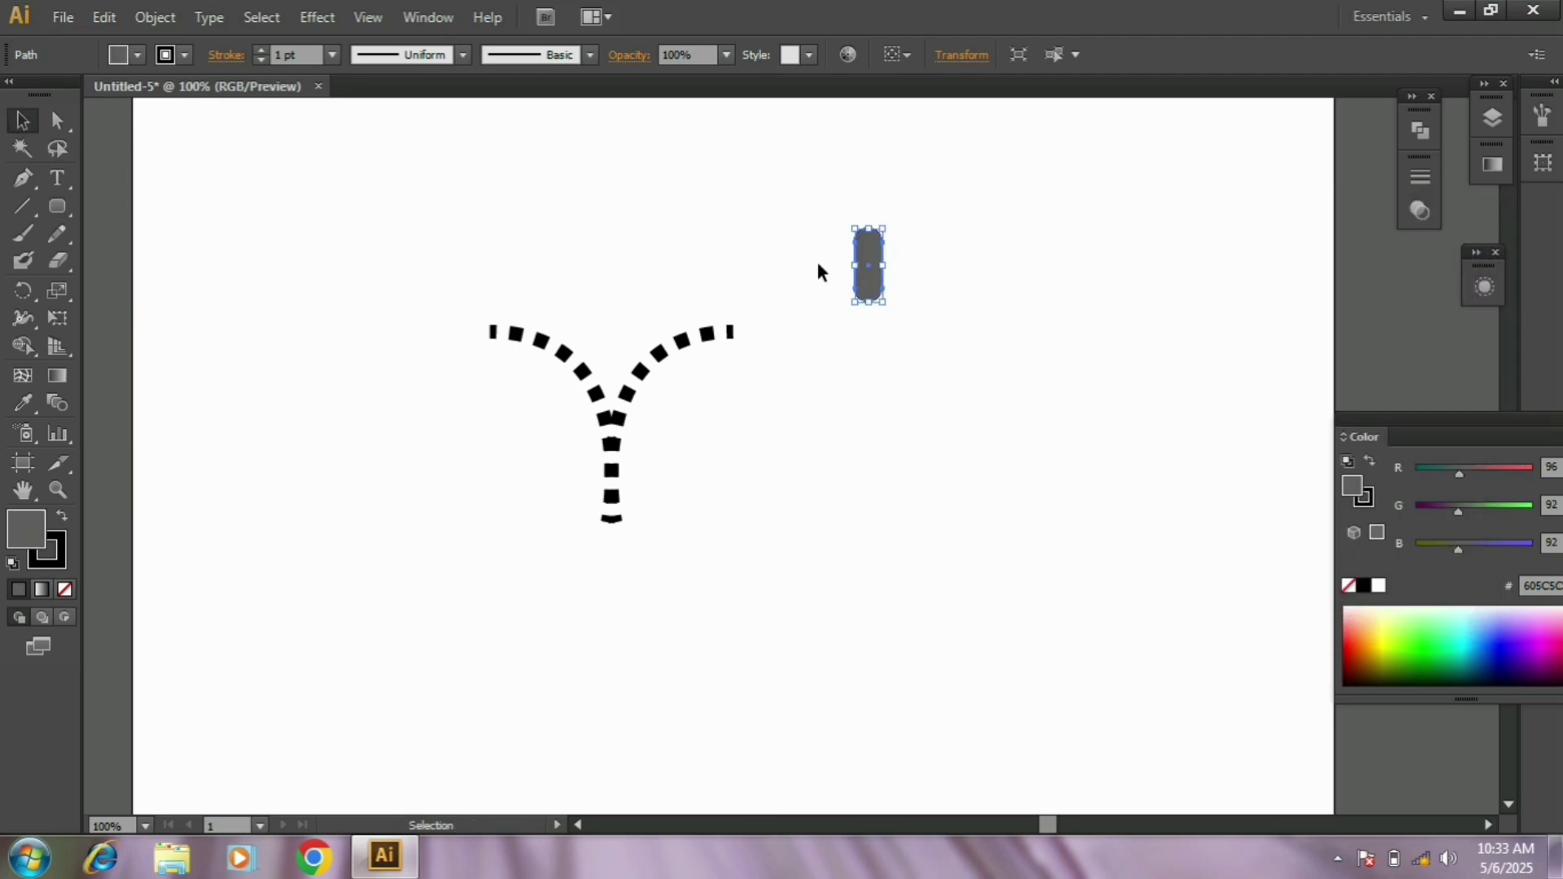
left_click_drag(868, 279, 599, 241)
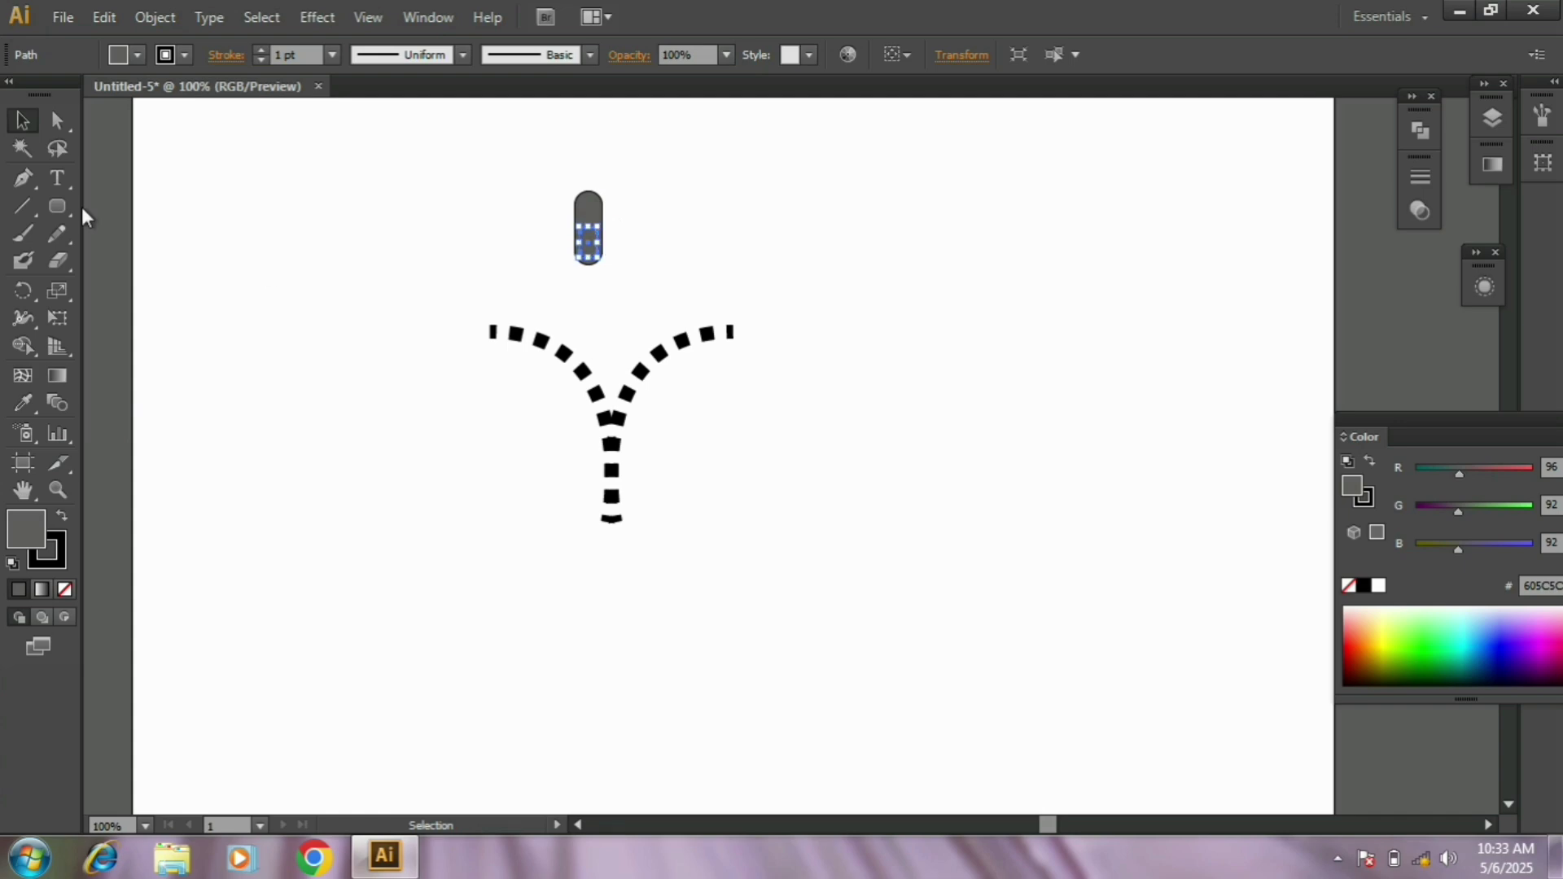
Draw a small flat rectangle left of the grey rounded shape and a small ellipse inside that shape's upper end.
left_click_drag(57, 205, 130, 213)
left_click_drag(346, 206, 378, 219)
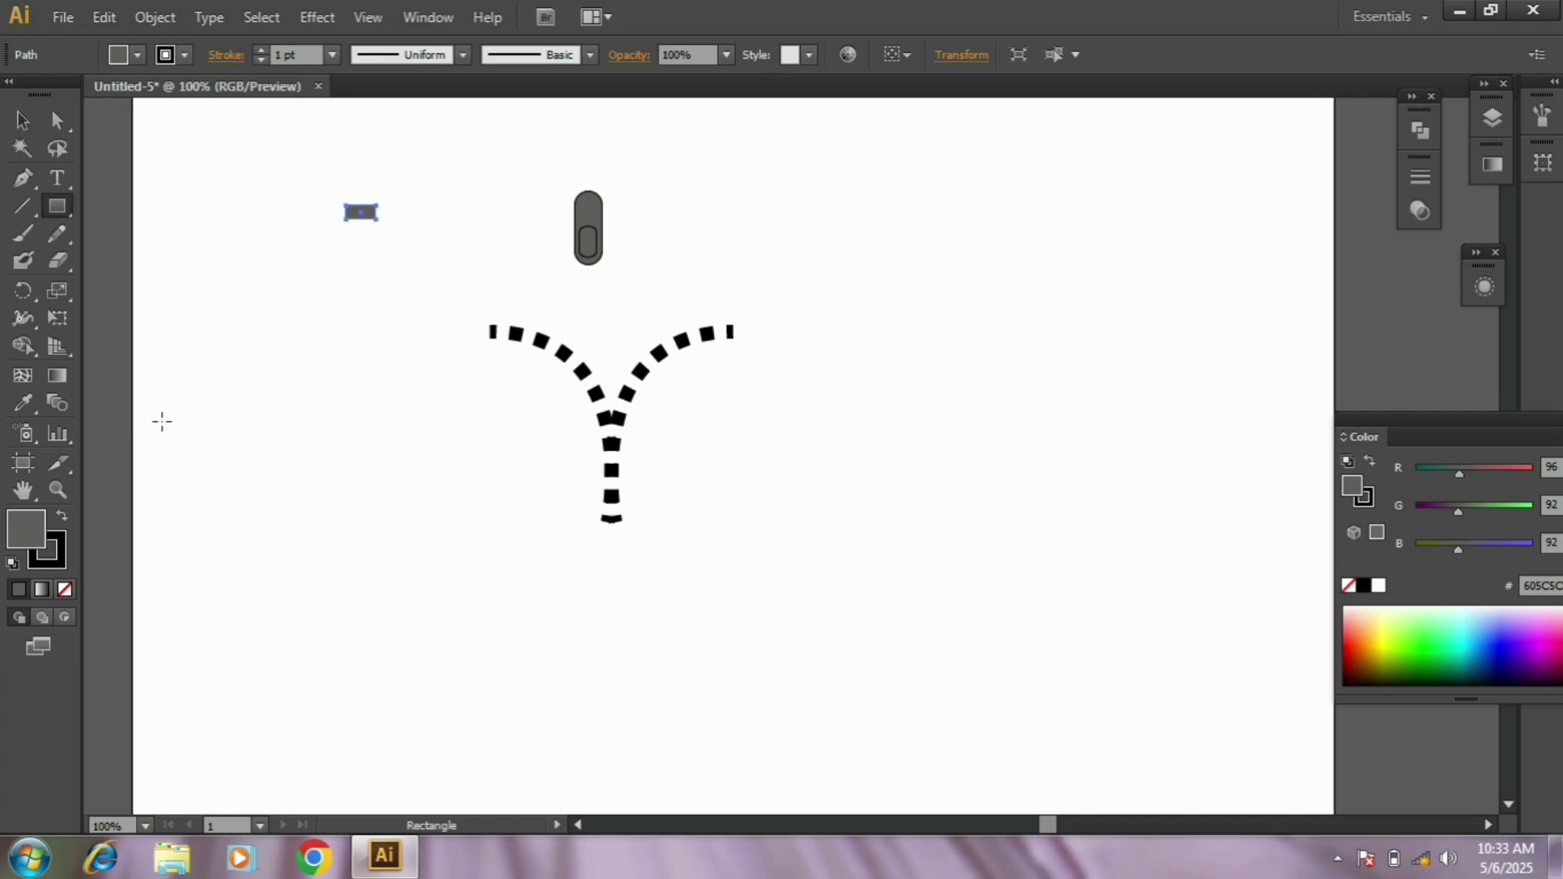
left_click_drag(61, 210, 134, 277)
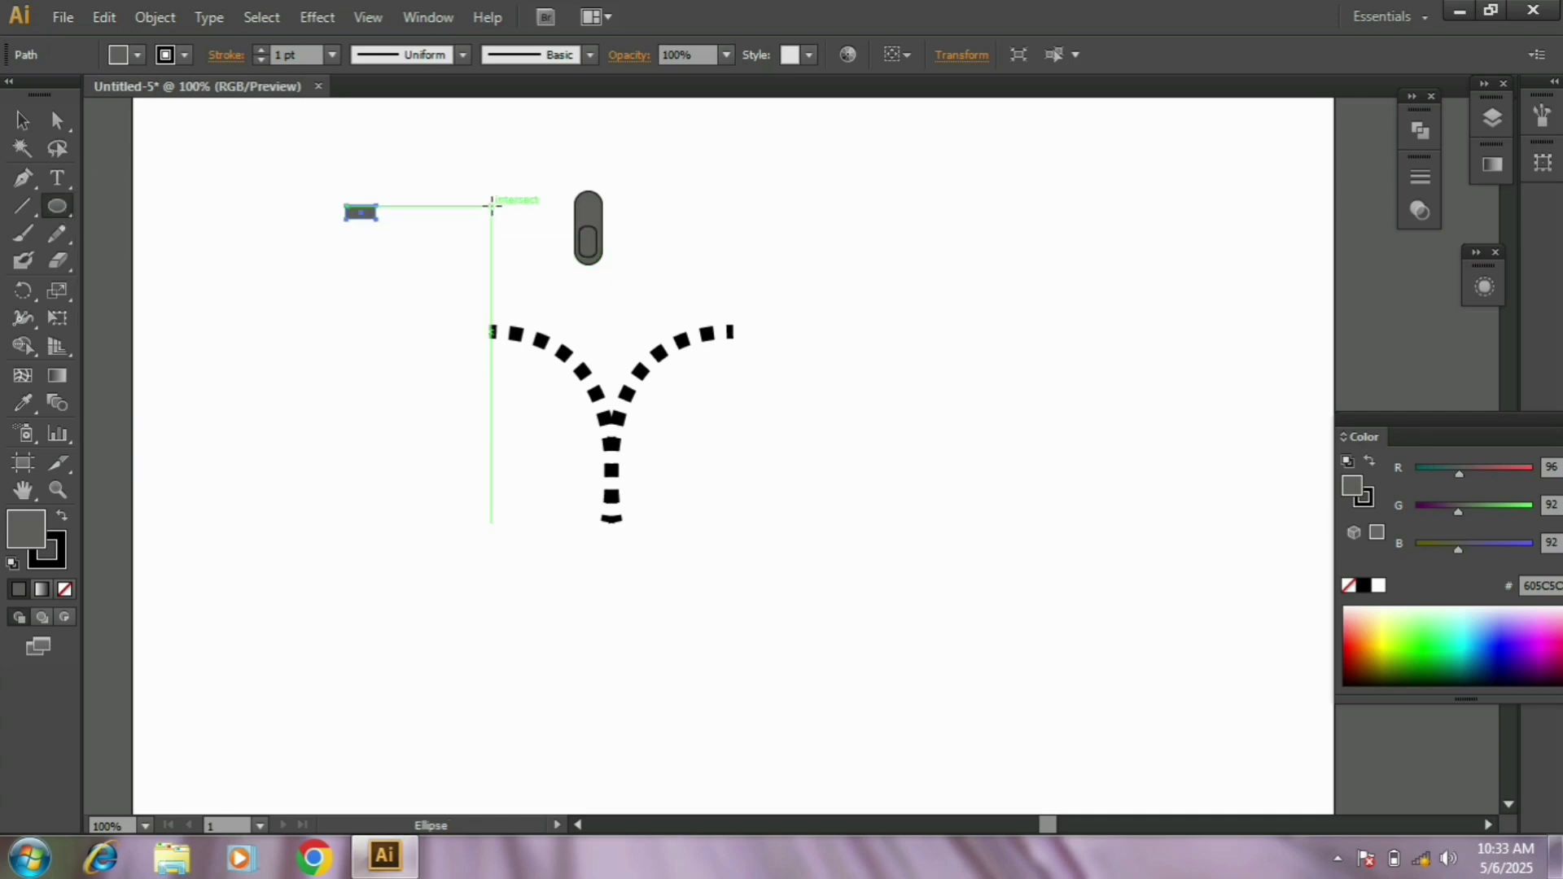
left_click_drag(489, 204, 634, 285)
Cut the ellipse and the inner rounded rectangle out of the grey shape with the Shape Builder tool, then deselect it.
left_click(22, 120)
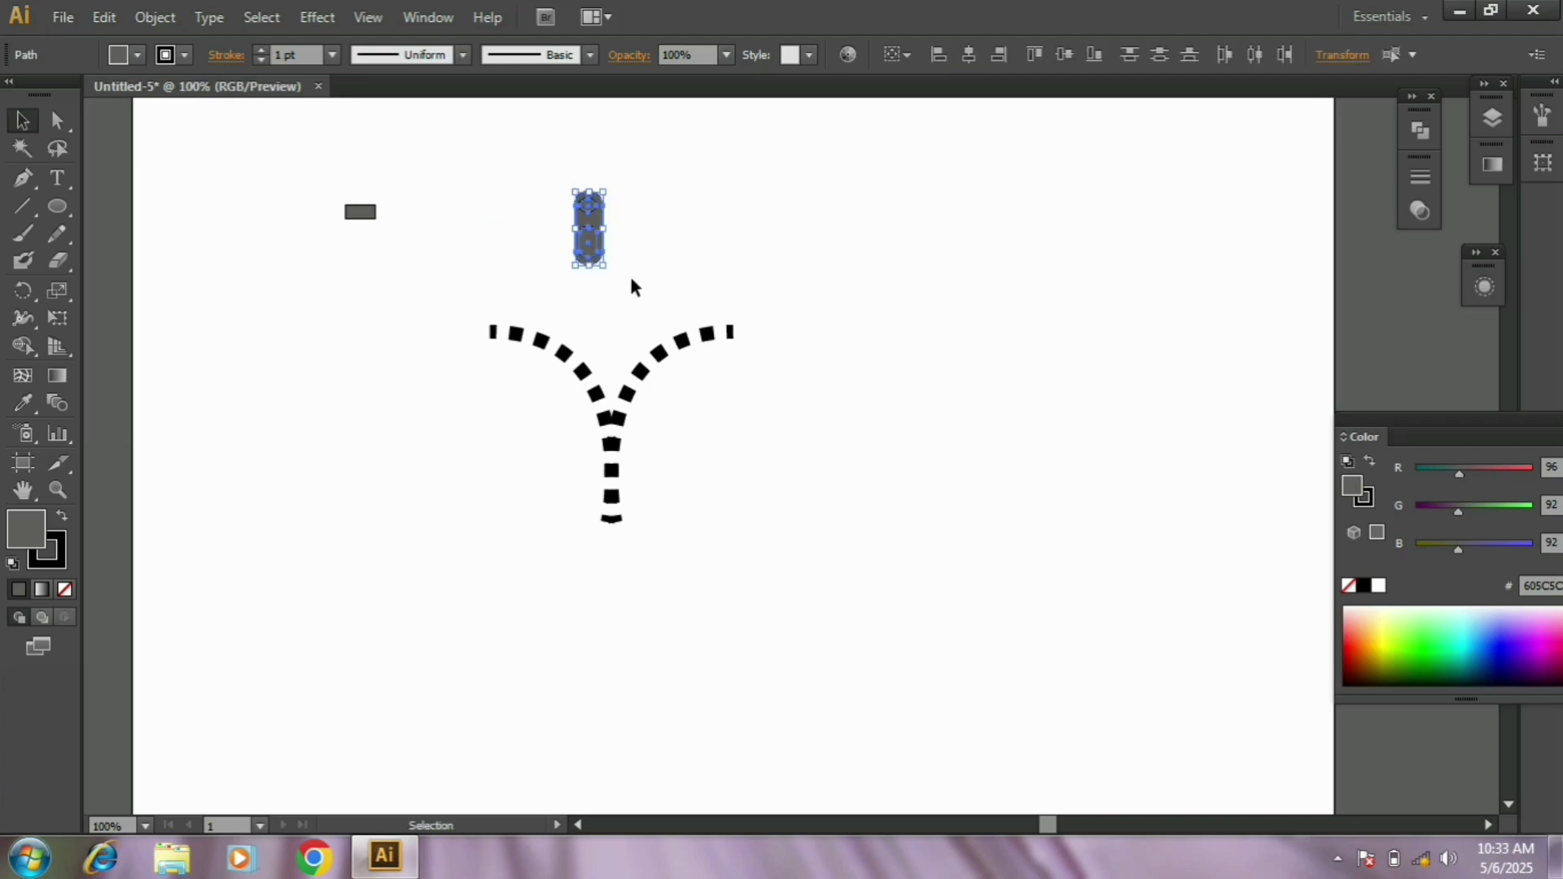
left_click(22, 343)
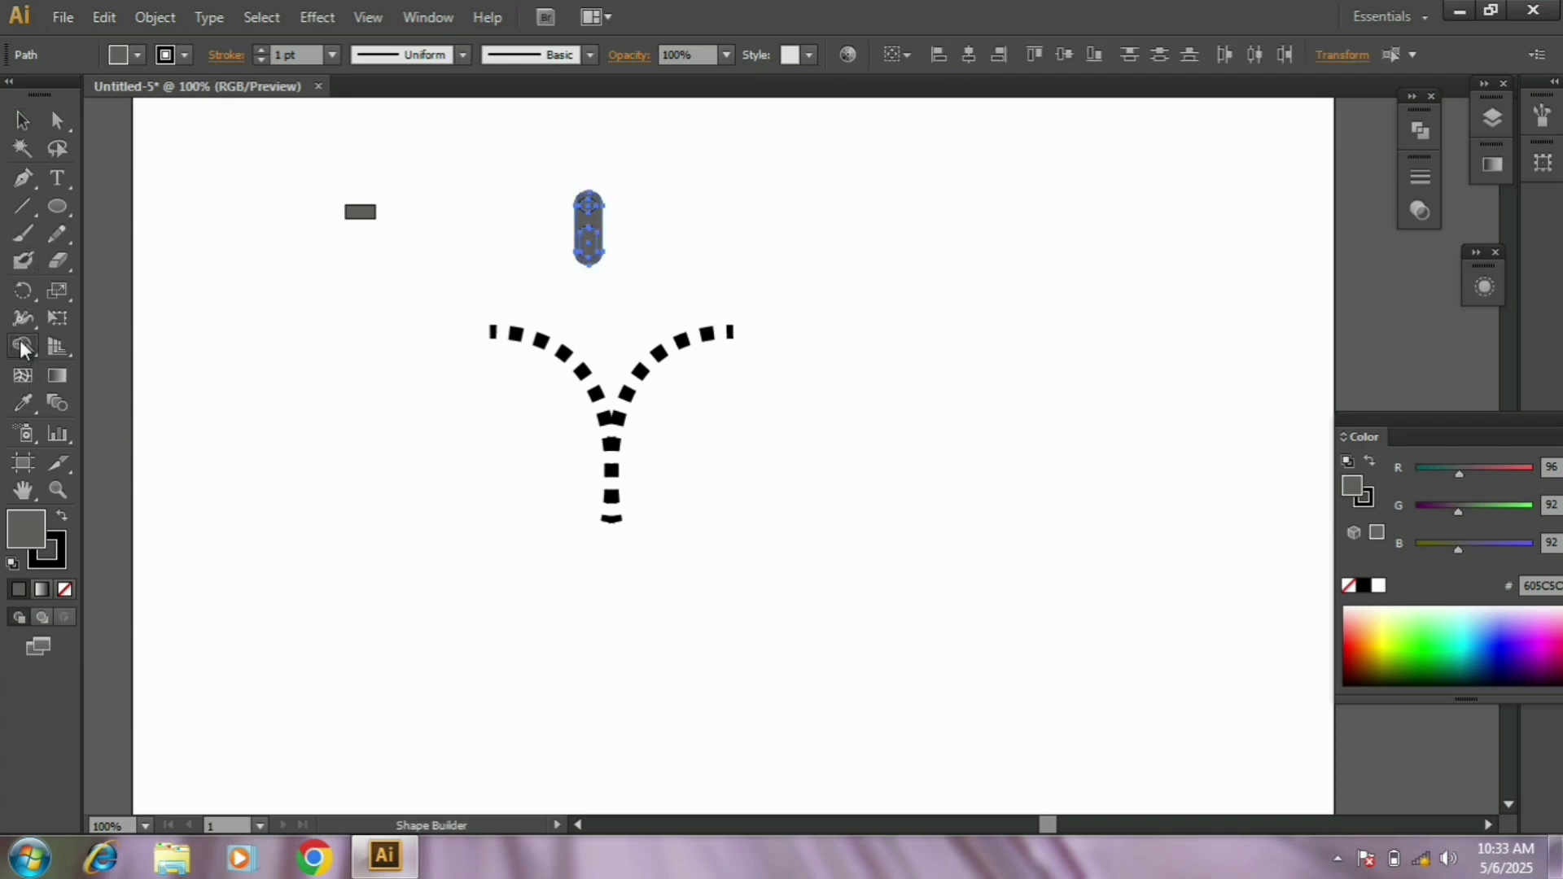
left_click(590, 210)
left_click(590, 248, "alt")
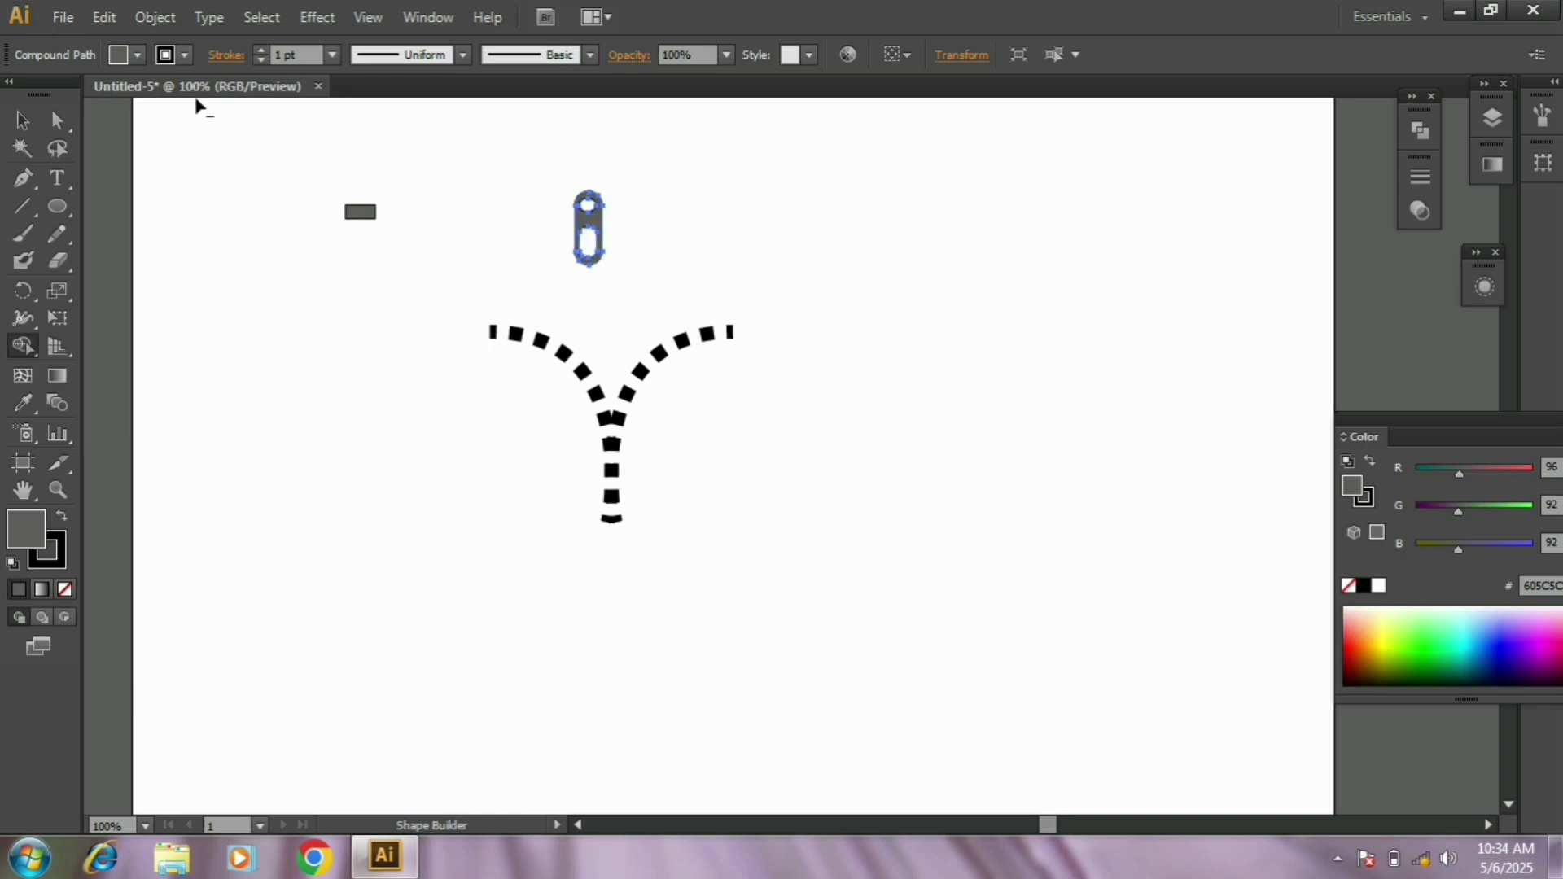
left_click(22, 120)
left_click(329, 424)
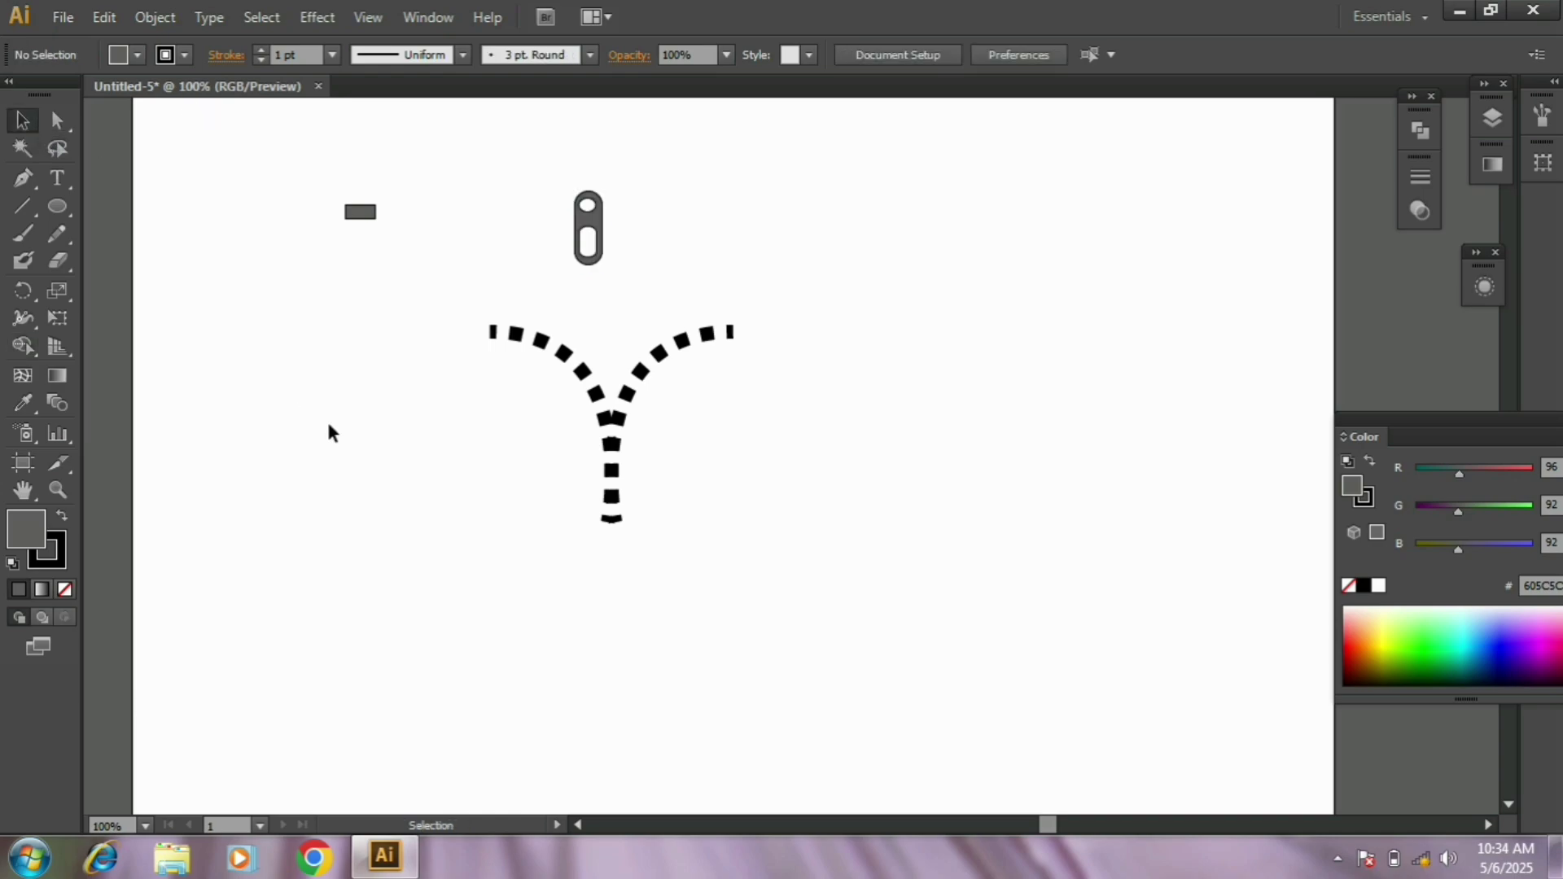
Place a copy of the small rectangle at the lower end of the cut-out shape and group the two as a zipper pull.
left_click_drag(536, 197, 611, 273)
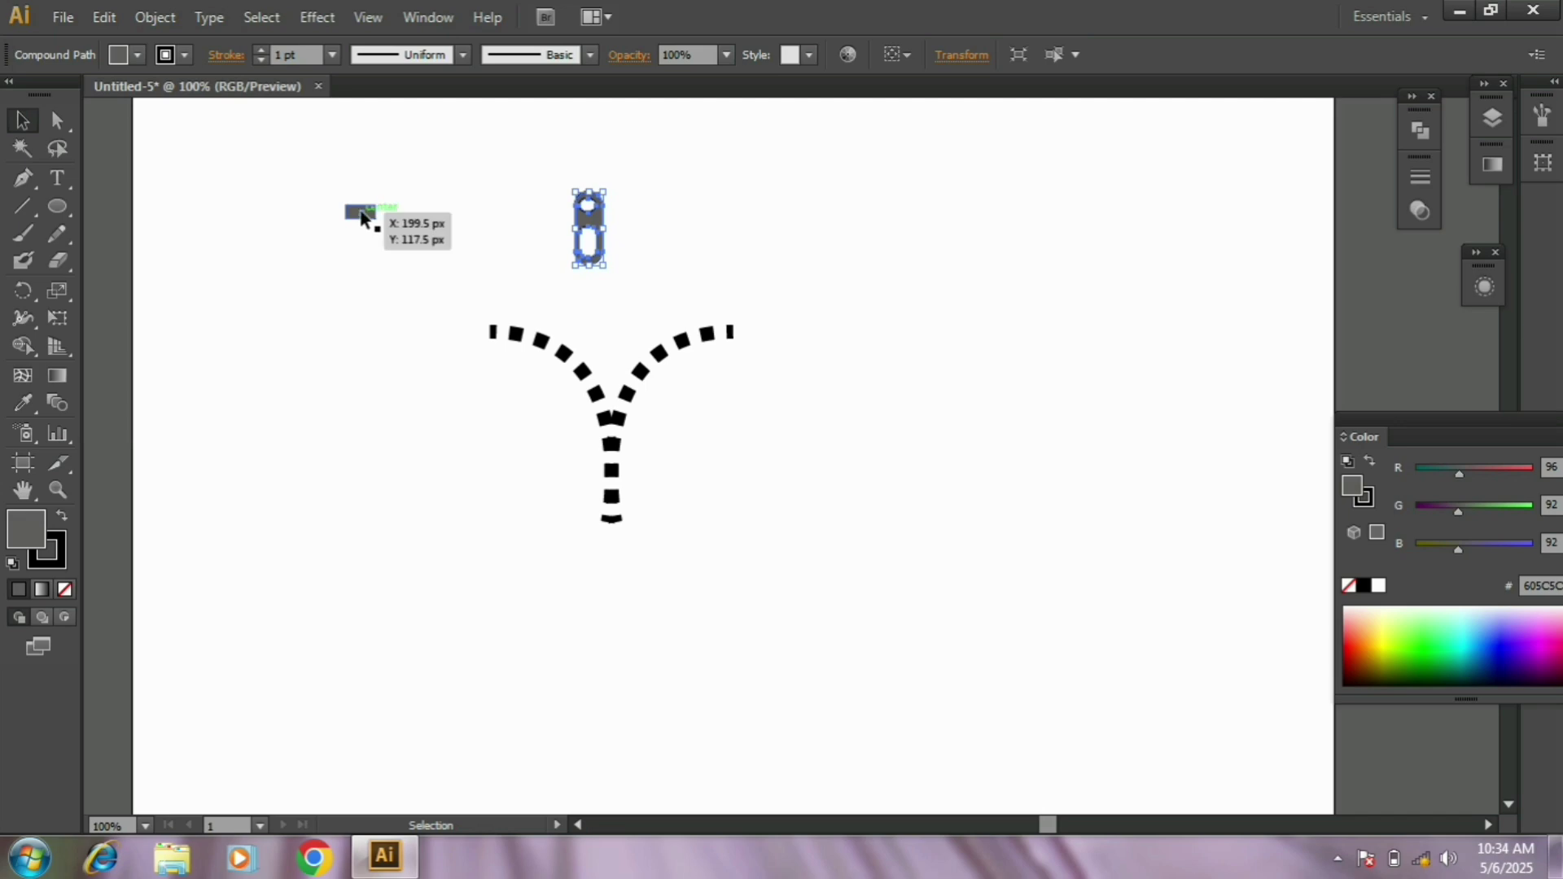
left_click_drag(362, 216, 457, 229)
left_click_drag(526, 181, 690, 339)
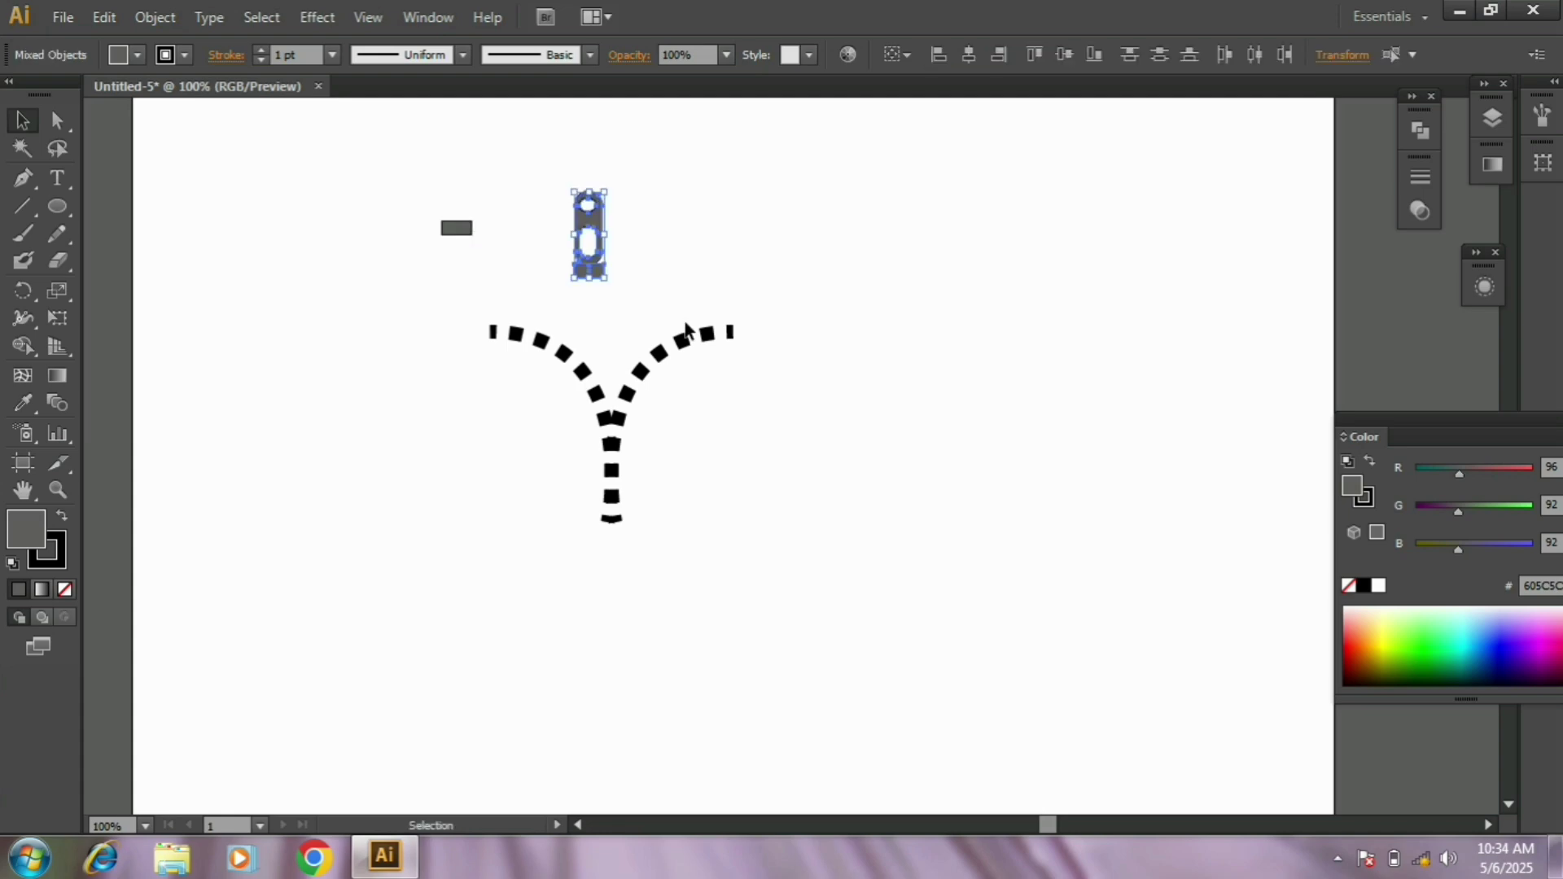
right_click(583, 237)
left_click(649, 352)
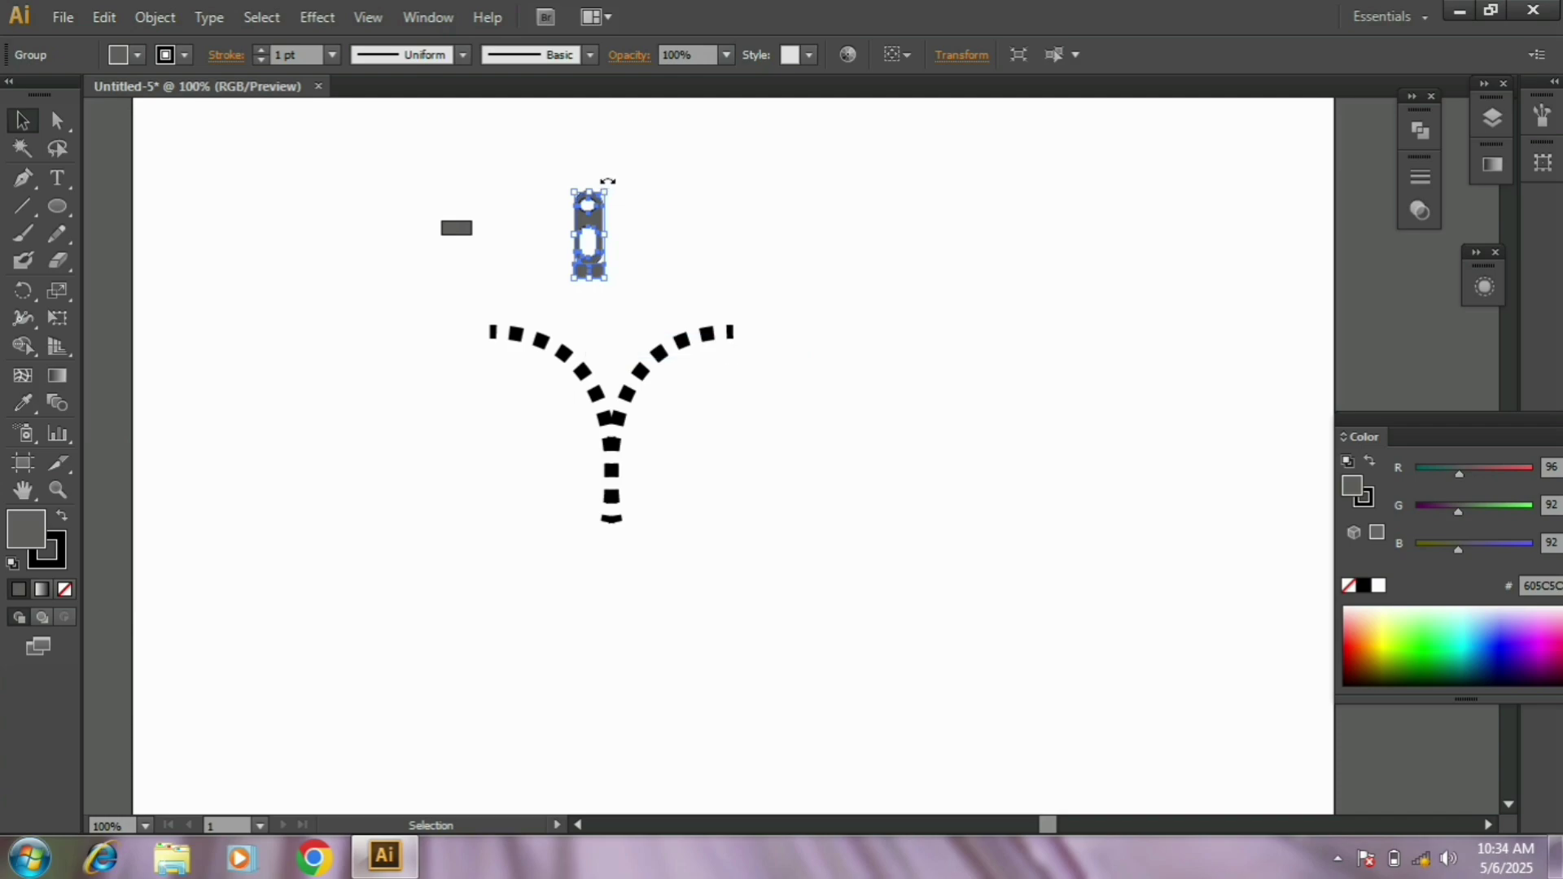
Rotate the zipper pull clockwise to nearly horizontal and attach its rectangular end to the right tip of the Y shape.
left_click_drag(612, 183, 728, 273)
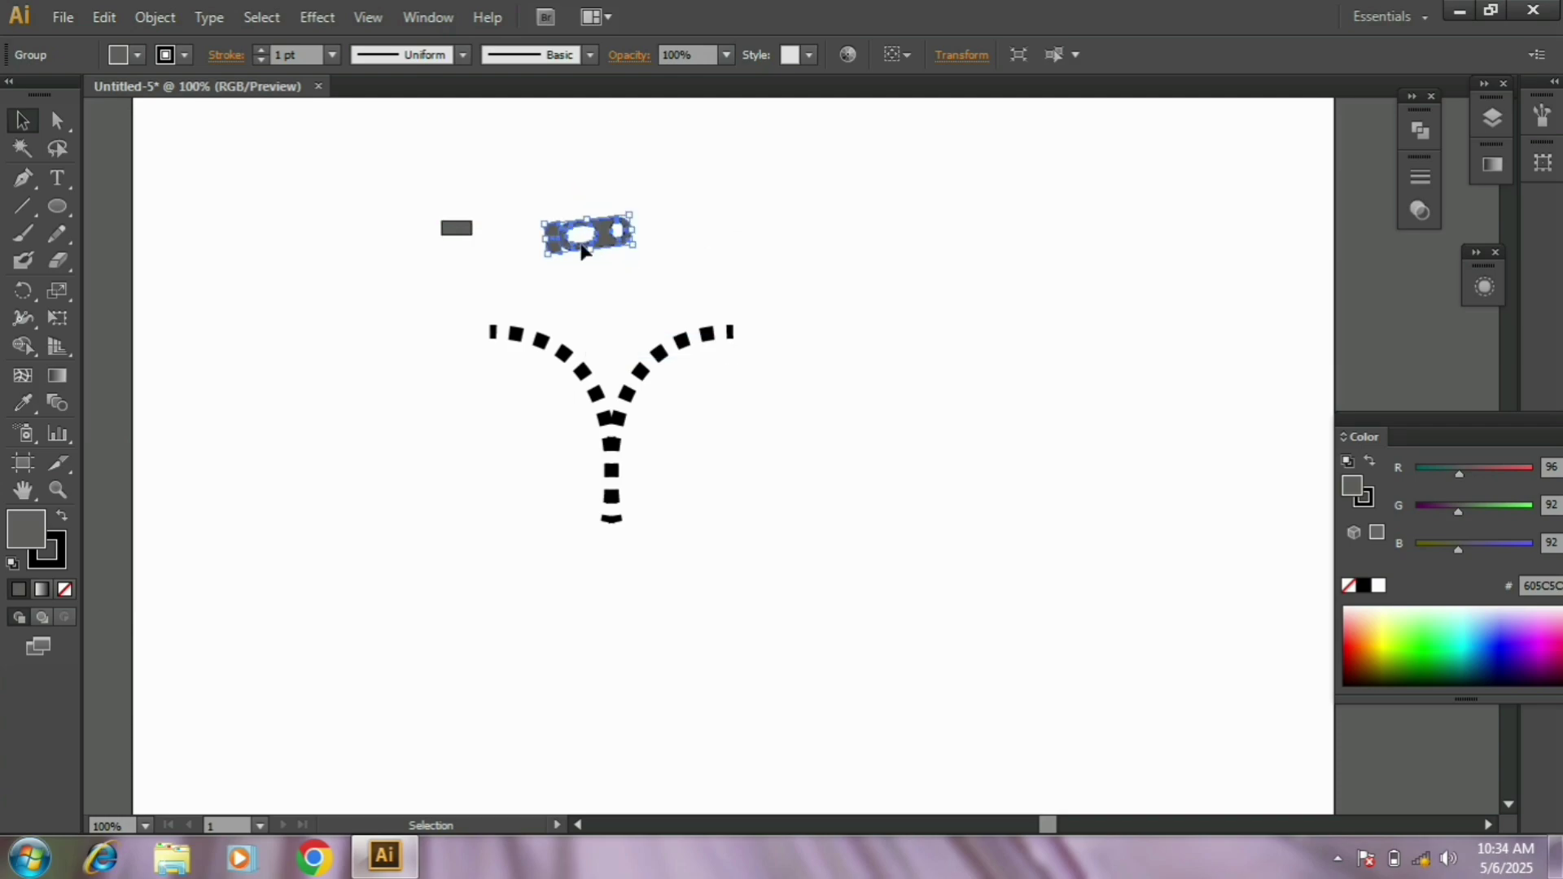
left_click_drag(582, 251, 771, 342)
left_click(768, 368)
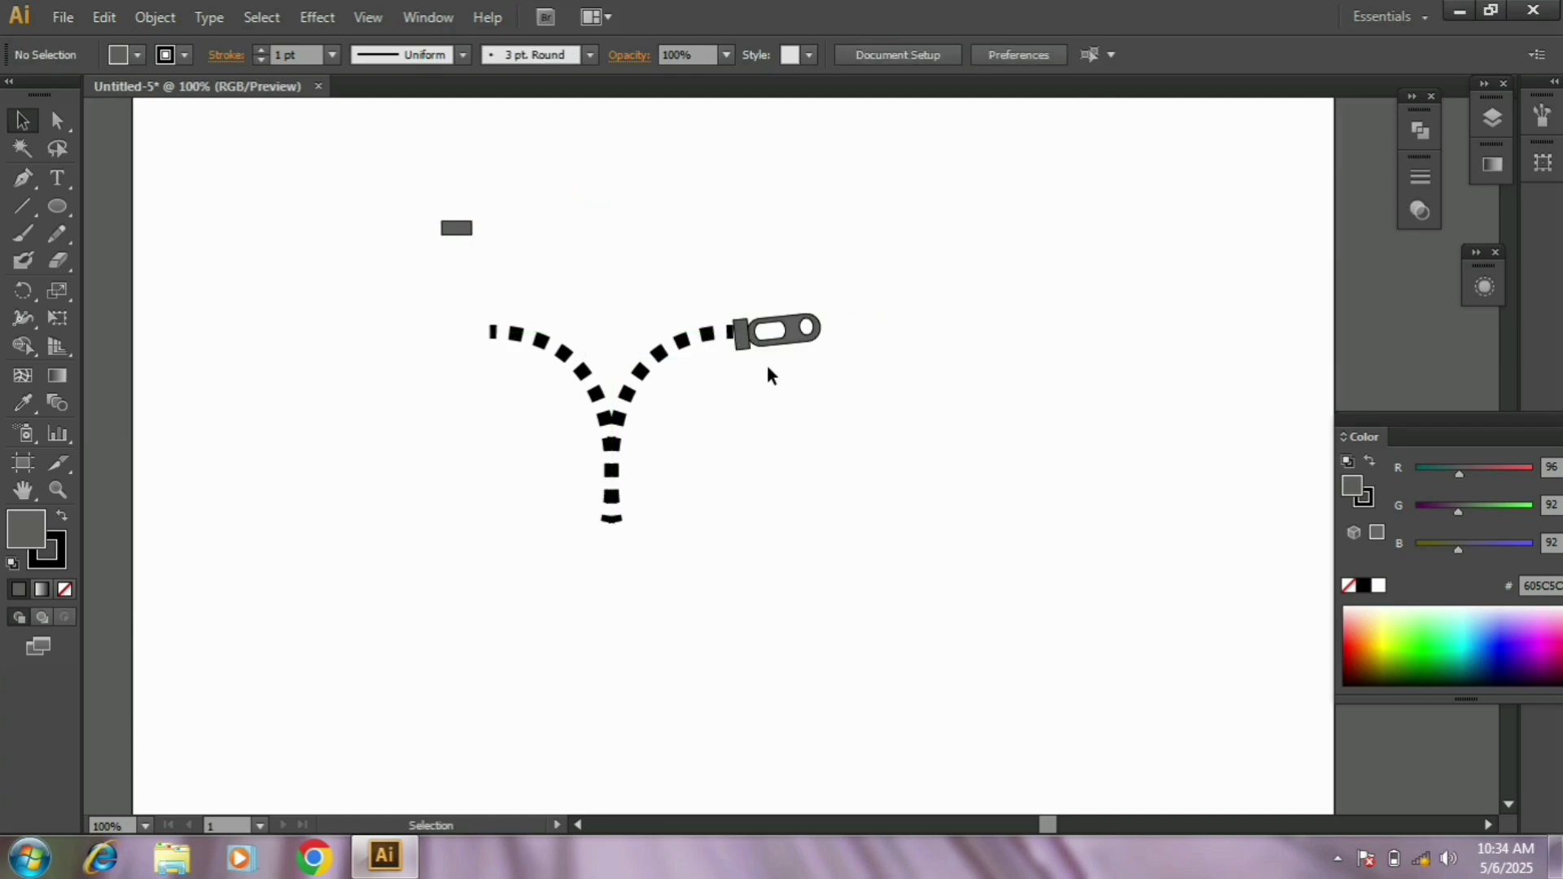
left_click(736, 328)
left_click_drag(736, 327, 740, 335)
left_click(814, 486)
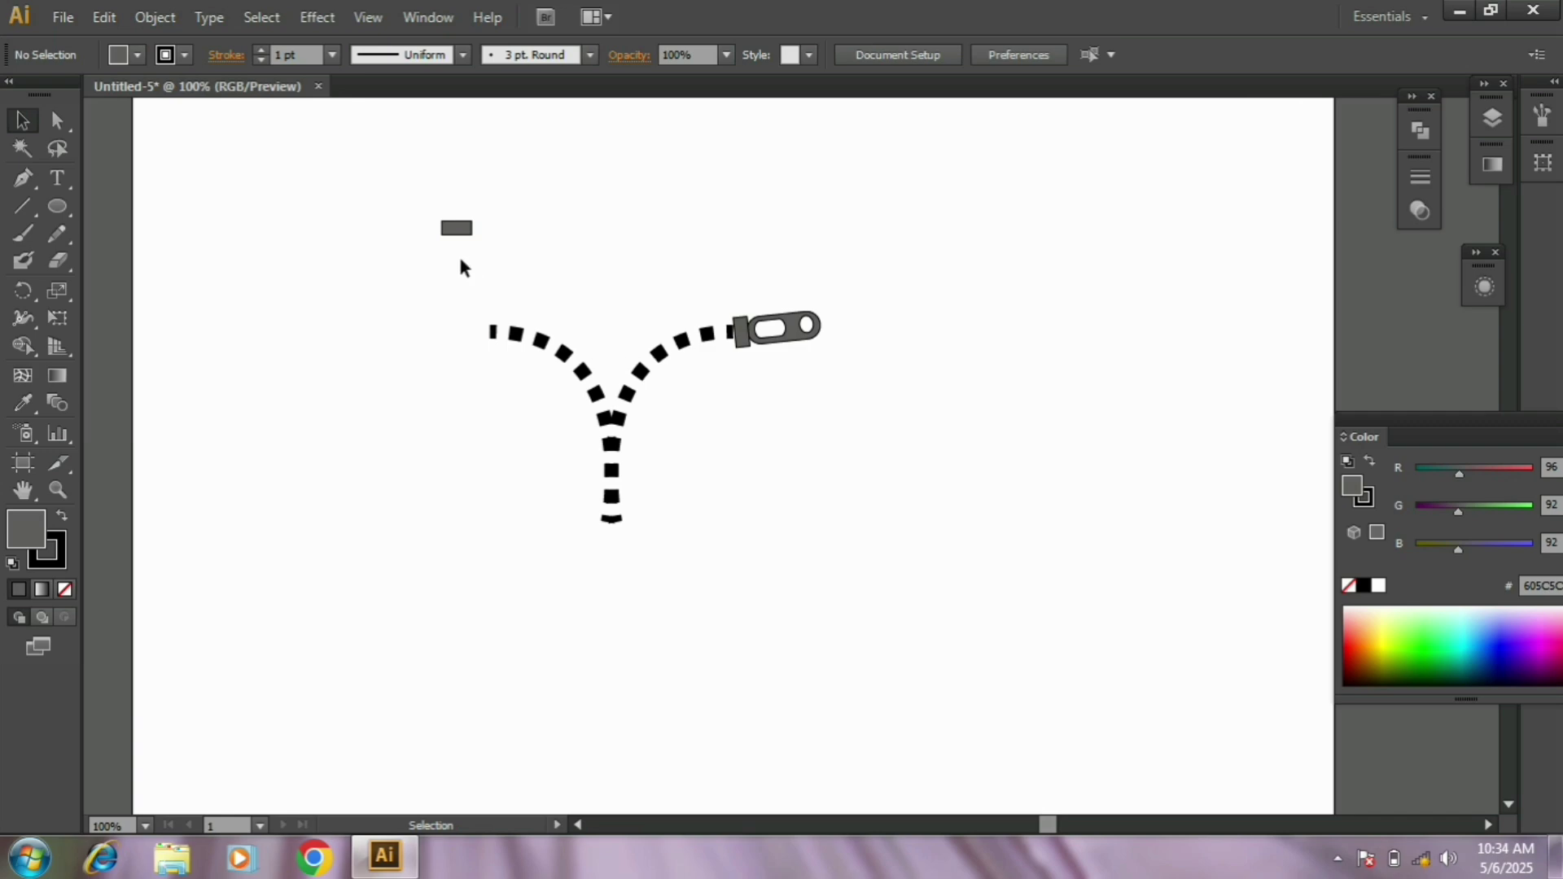
Turn the remaining small rectangle upright and position it at the left tip of the Y shape as an end stop.
left_click(458, 230)
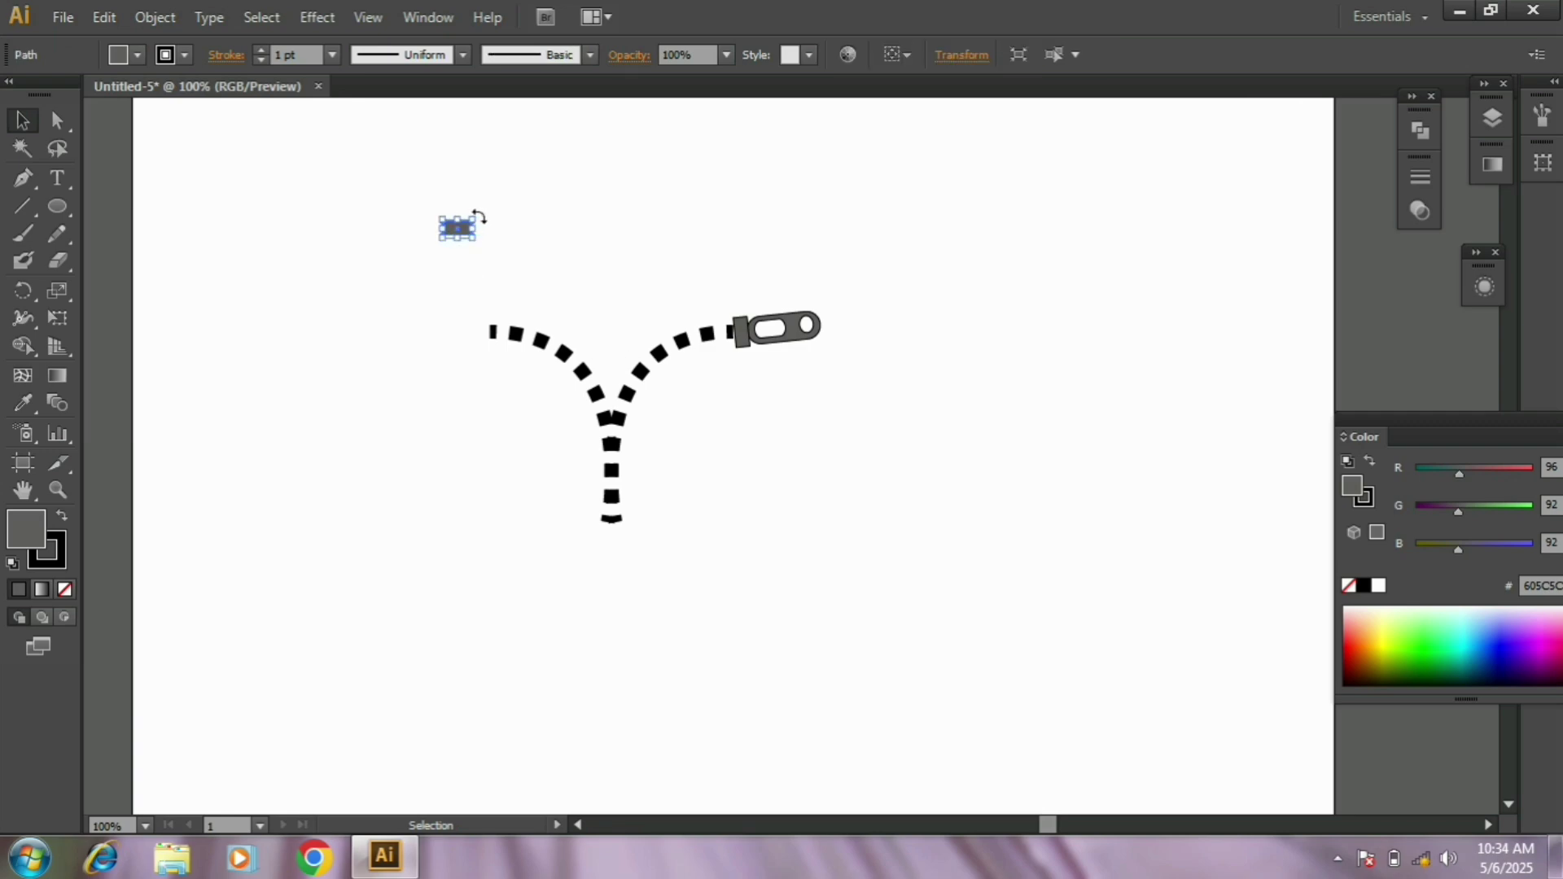
left_click_drag(478, 218, 458, 299)
key("ctrl+z")
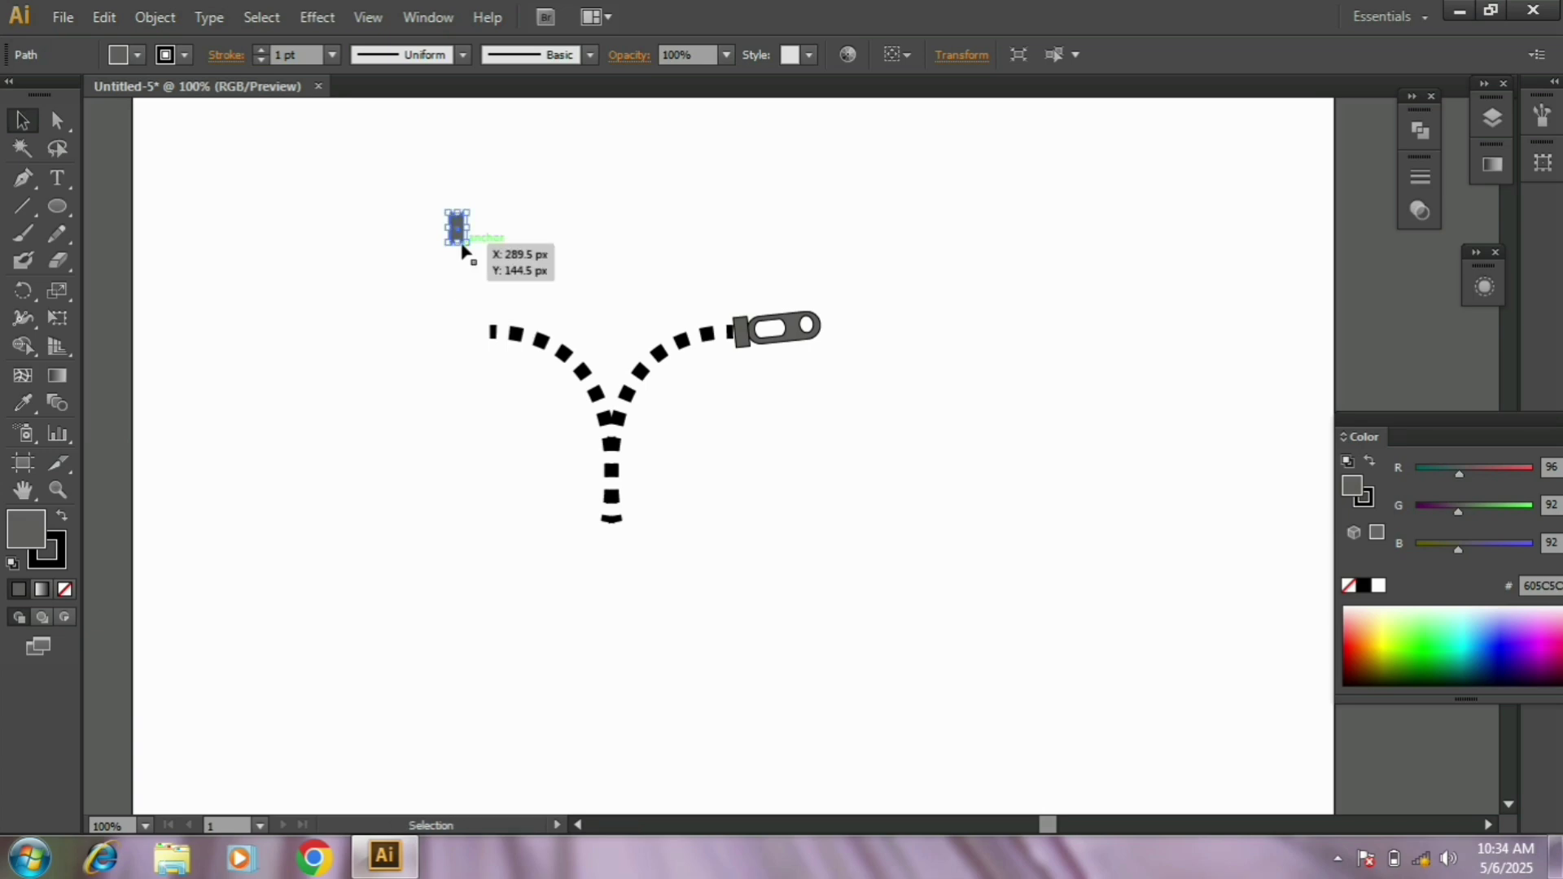
left_click_drag(460, 229, 486, 346)
left_click(528, 432)
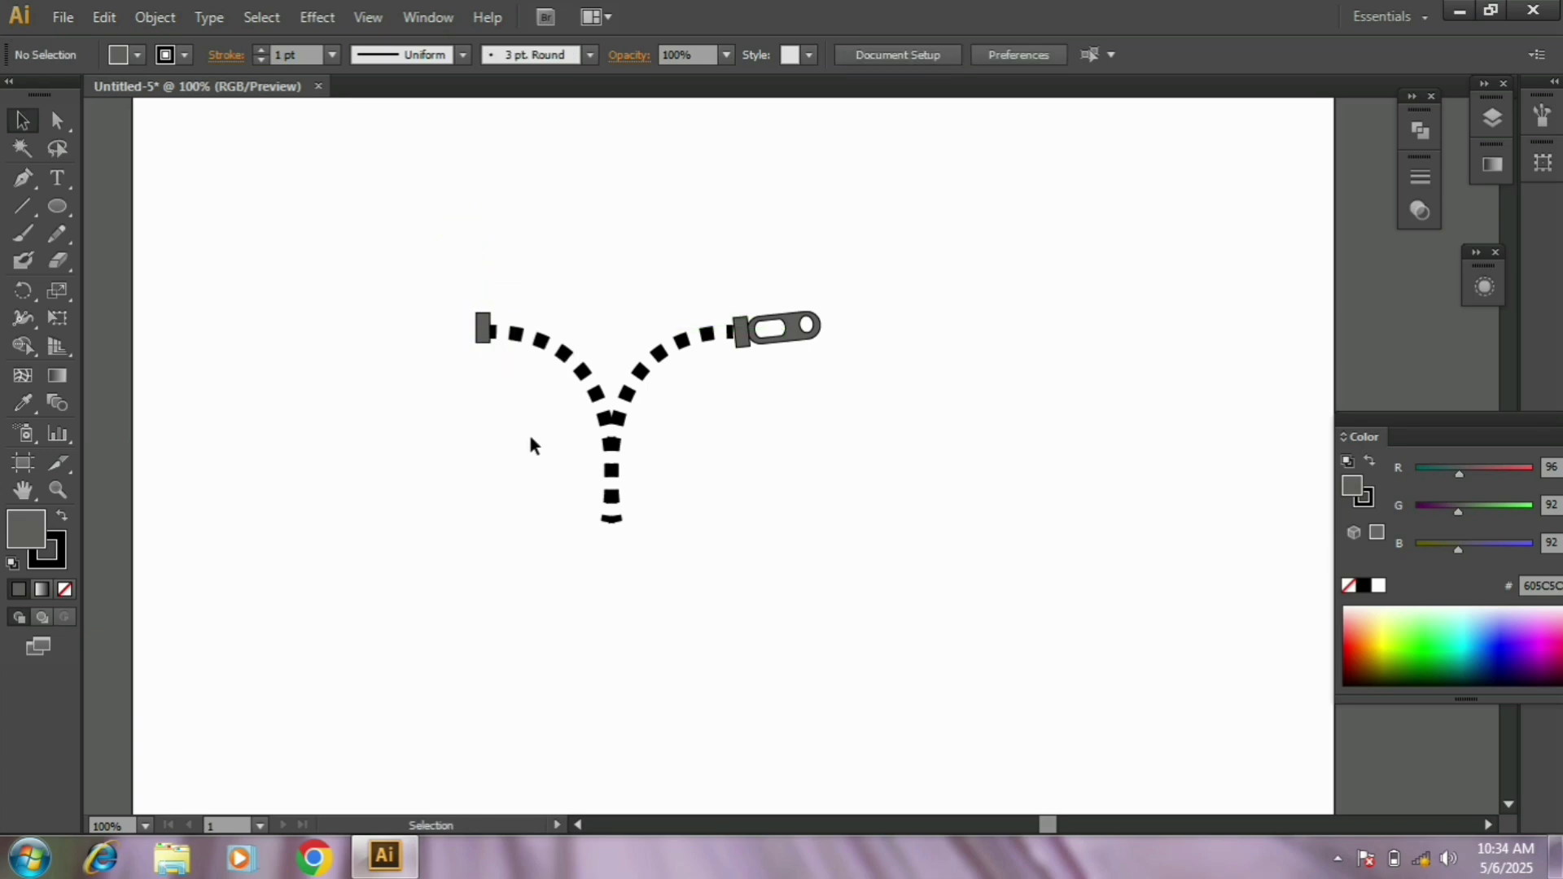
left_click(481, 344)
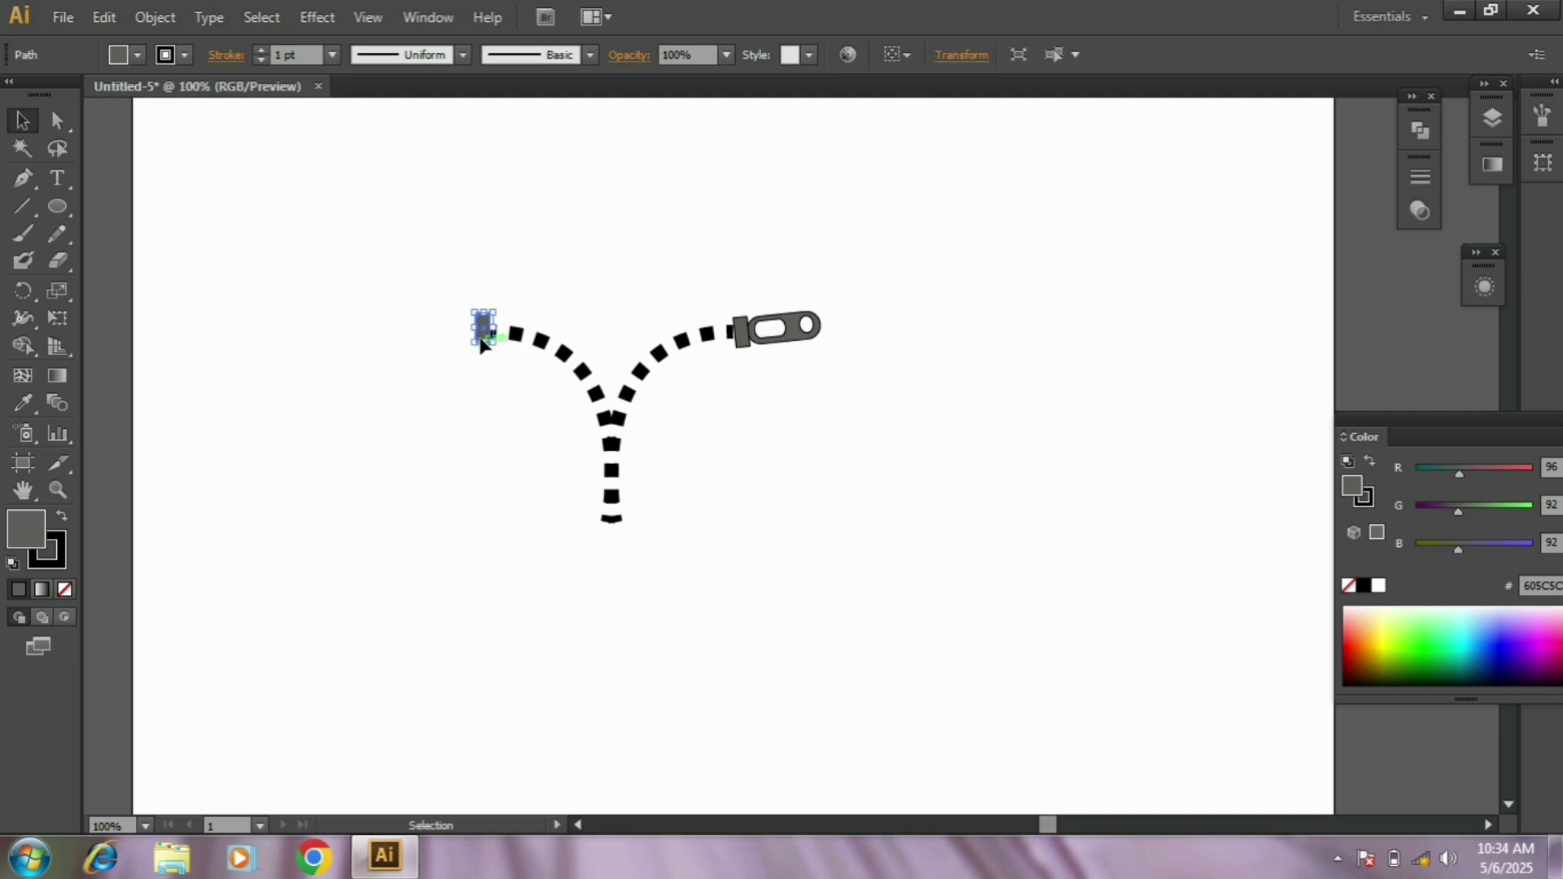
Shorten the dashes on the two Y-shaped curves to 2 pt and deselect them.
left_click(590, 371)
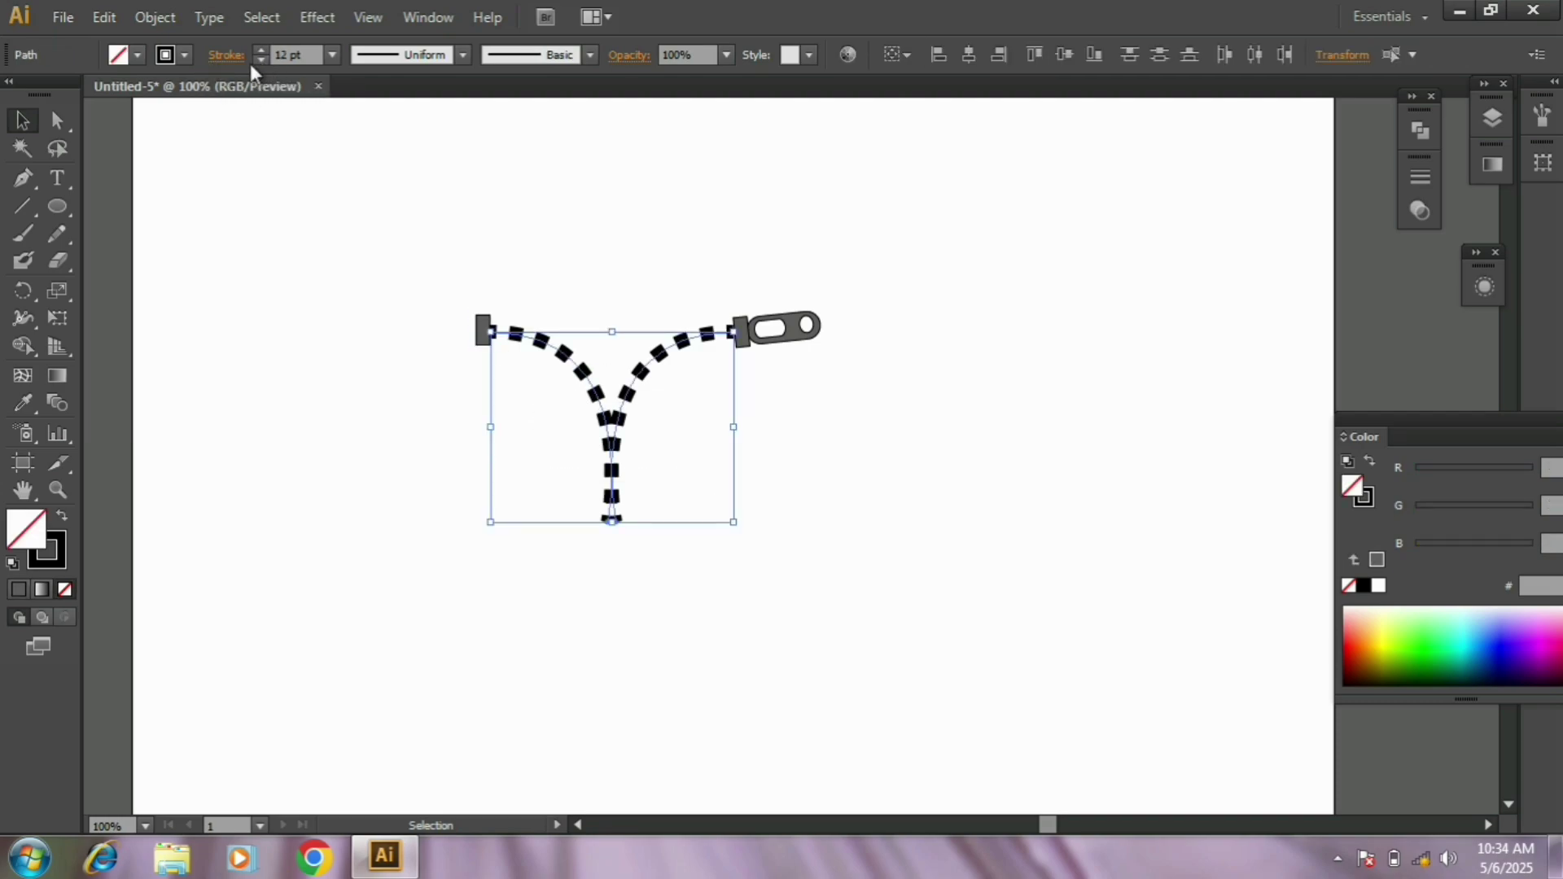
left_click(216, 57)
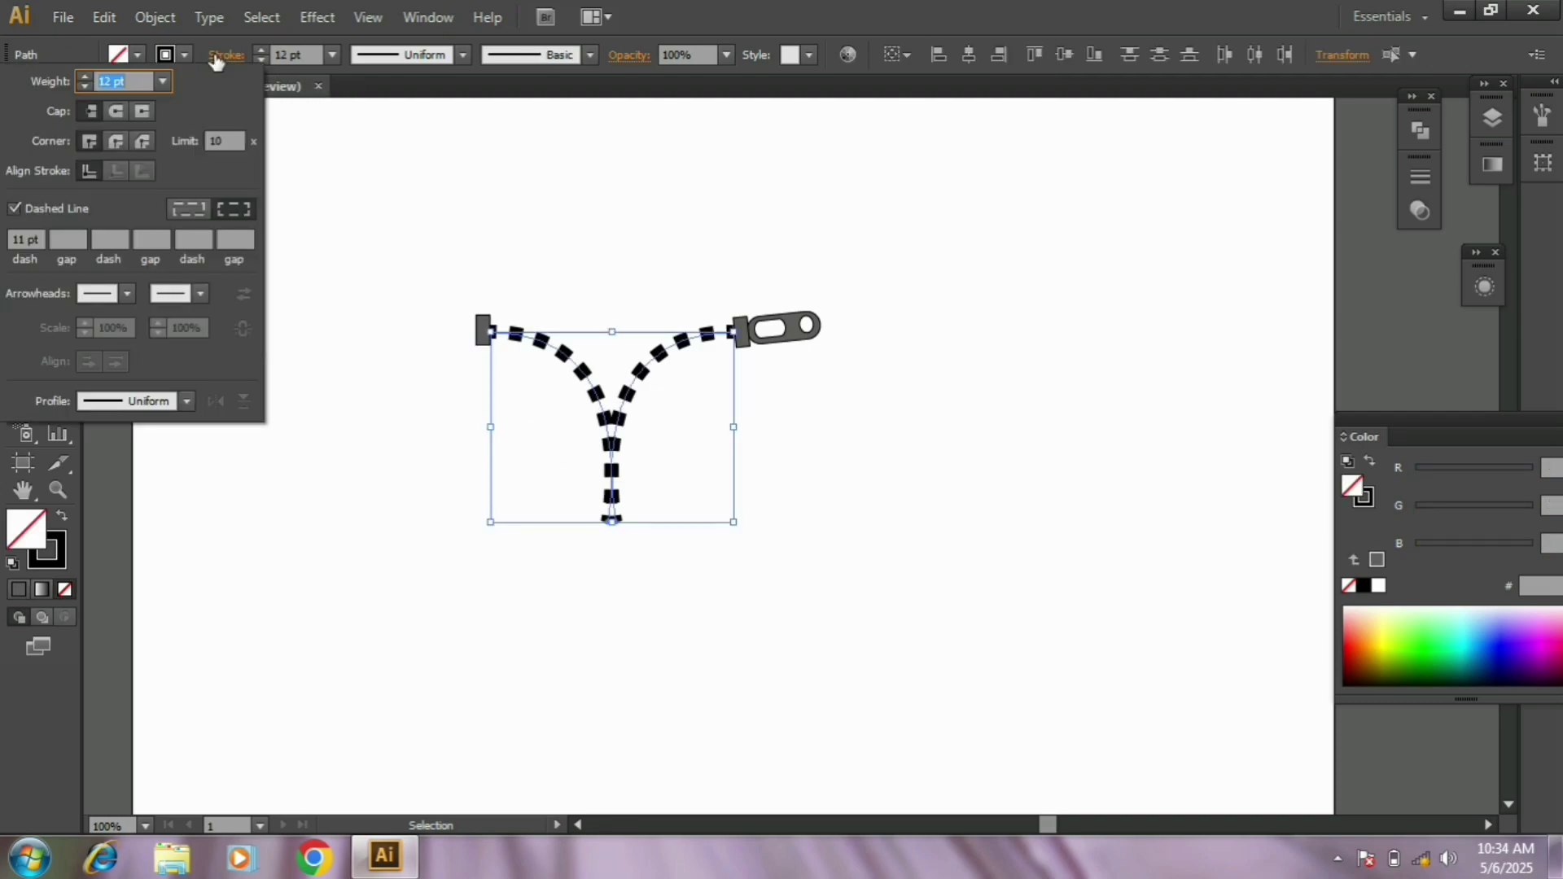
double_click(27, 241)
type("2")
key("Return")
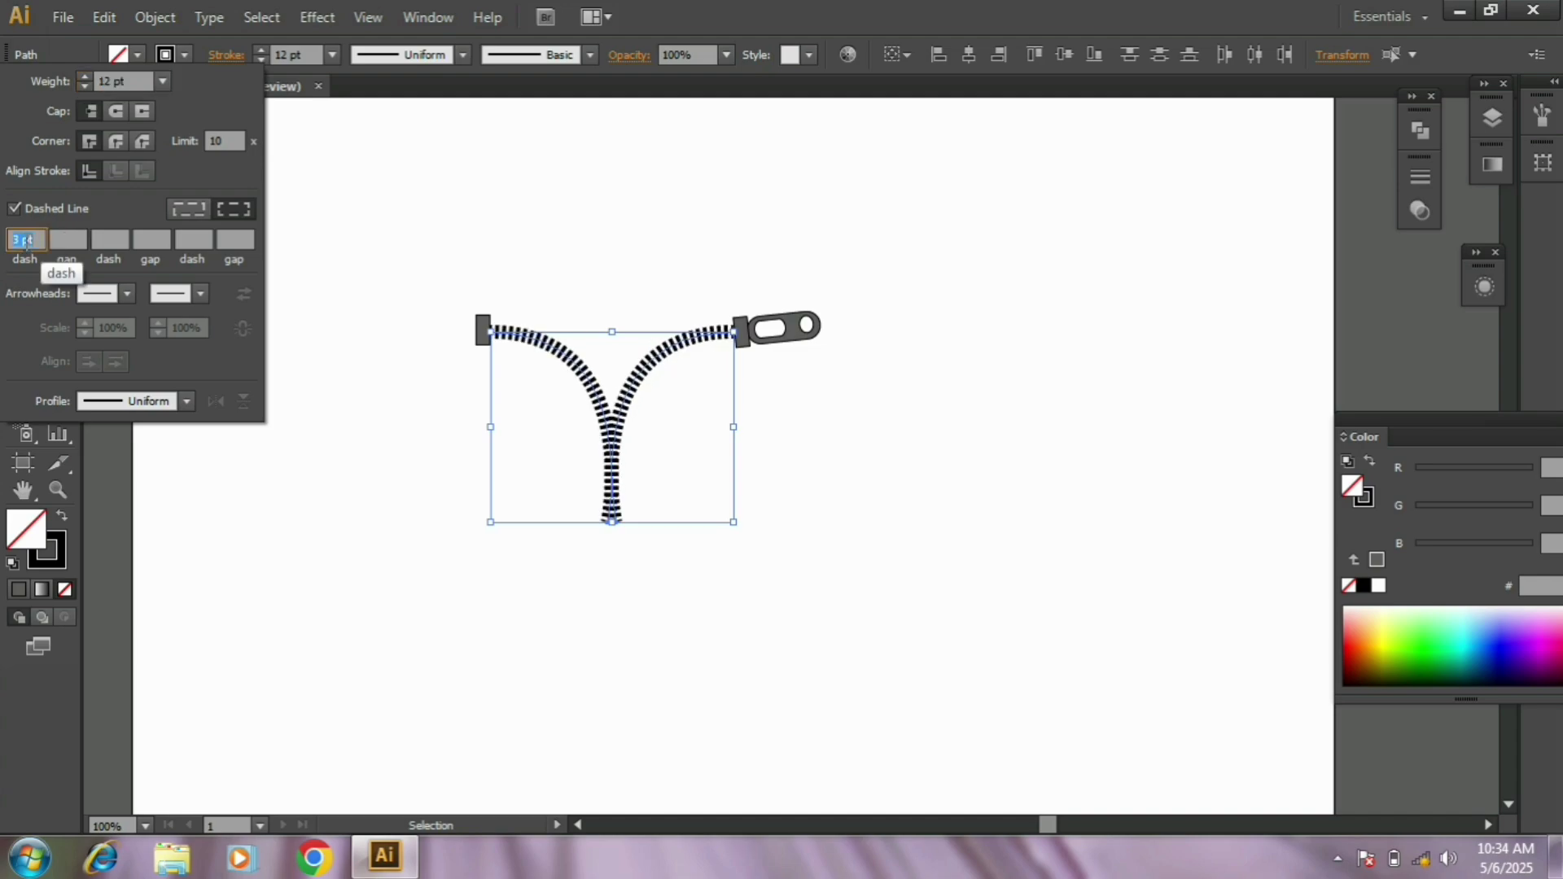
left_click(404, 351)
left_click(361, 364)
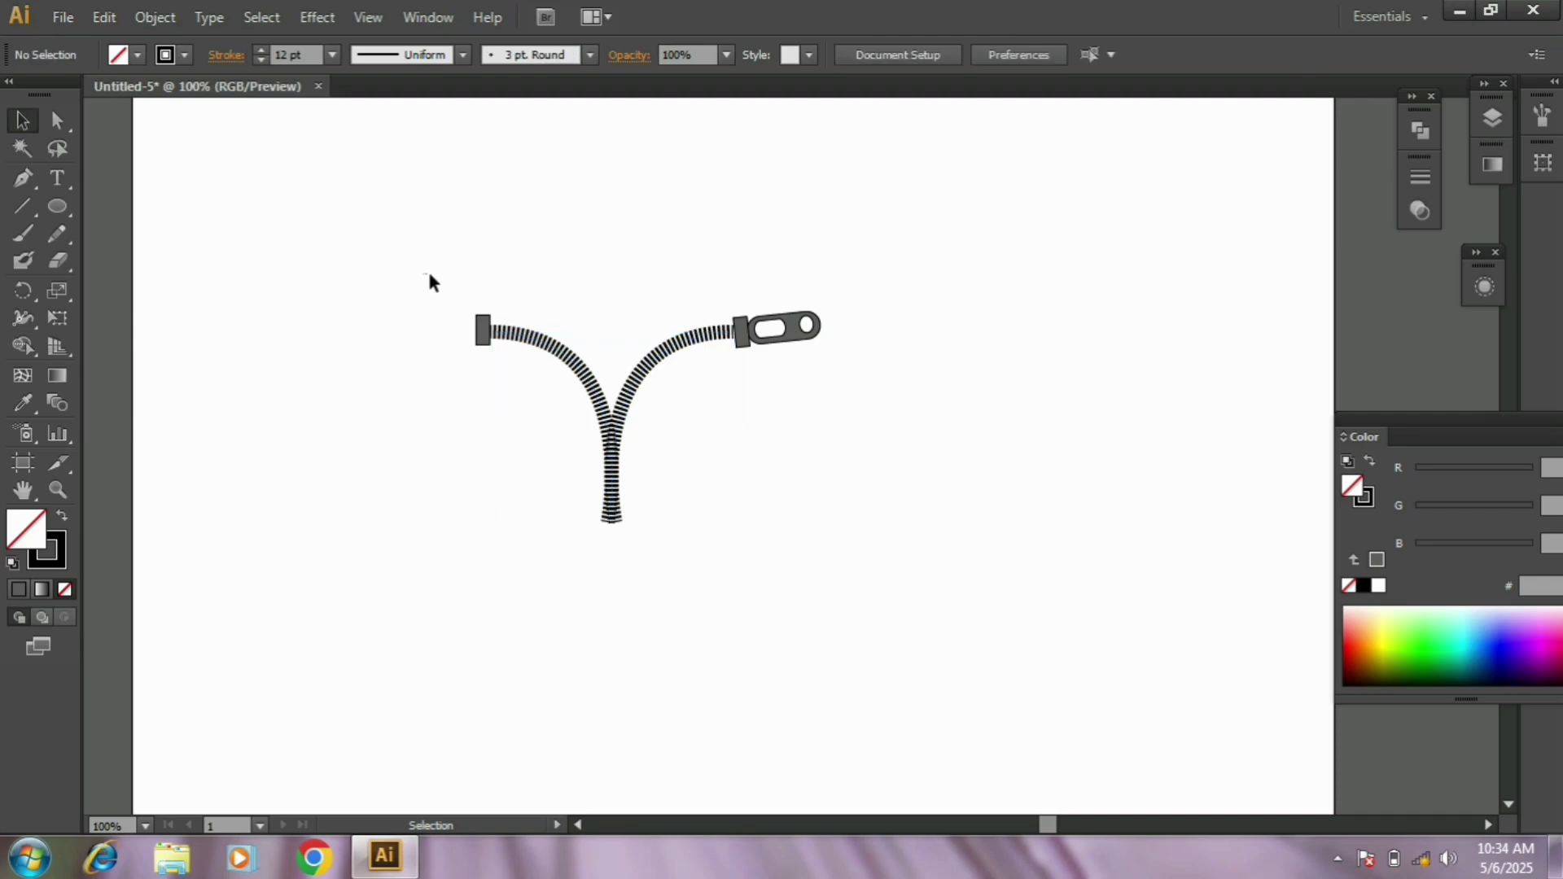
Group all parts of the zipper and move the group to the artboard's upper-left corner, clear of the middle.
left_click_drag(424, 274, 879, 600)
right_click(612, 468)
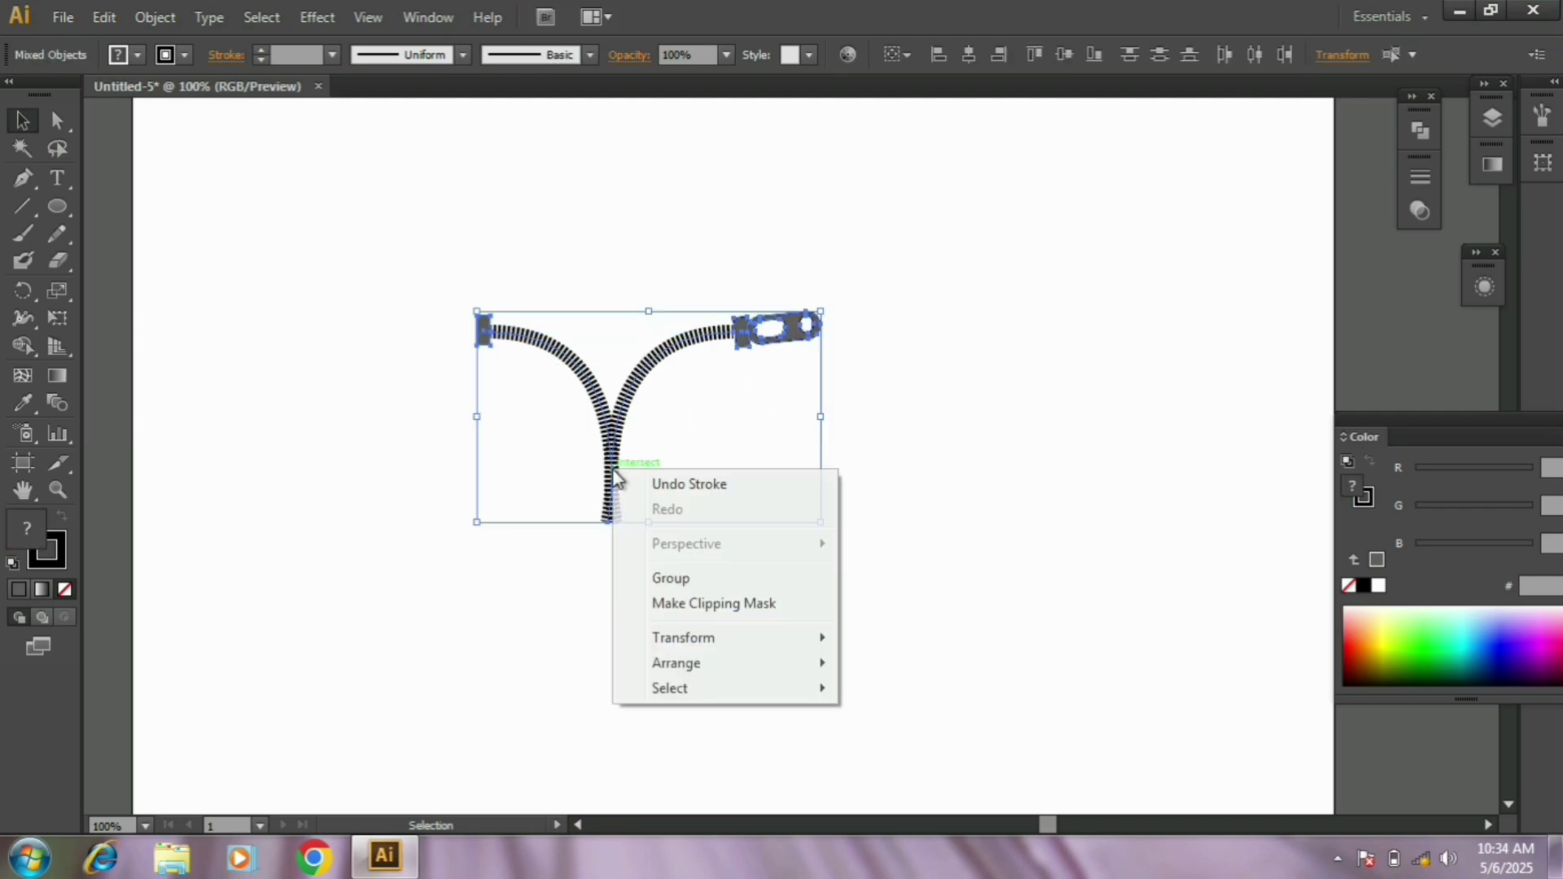
left_click(671, 578)
left_click_drag(602, 461, 185, 374)
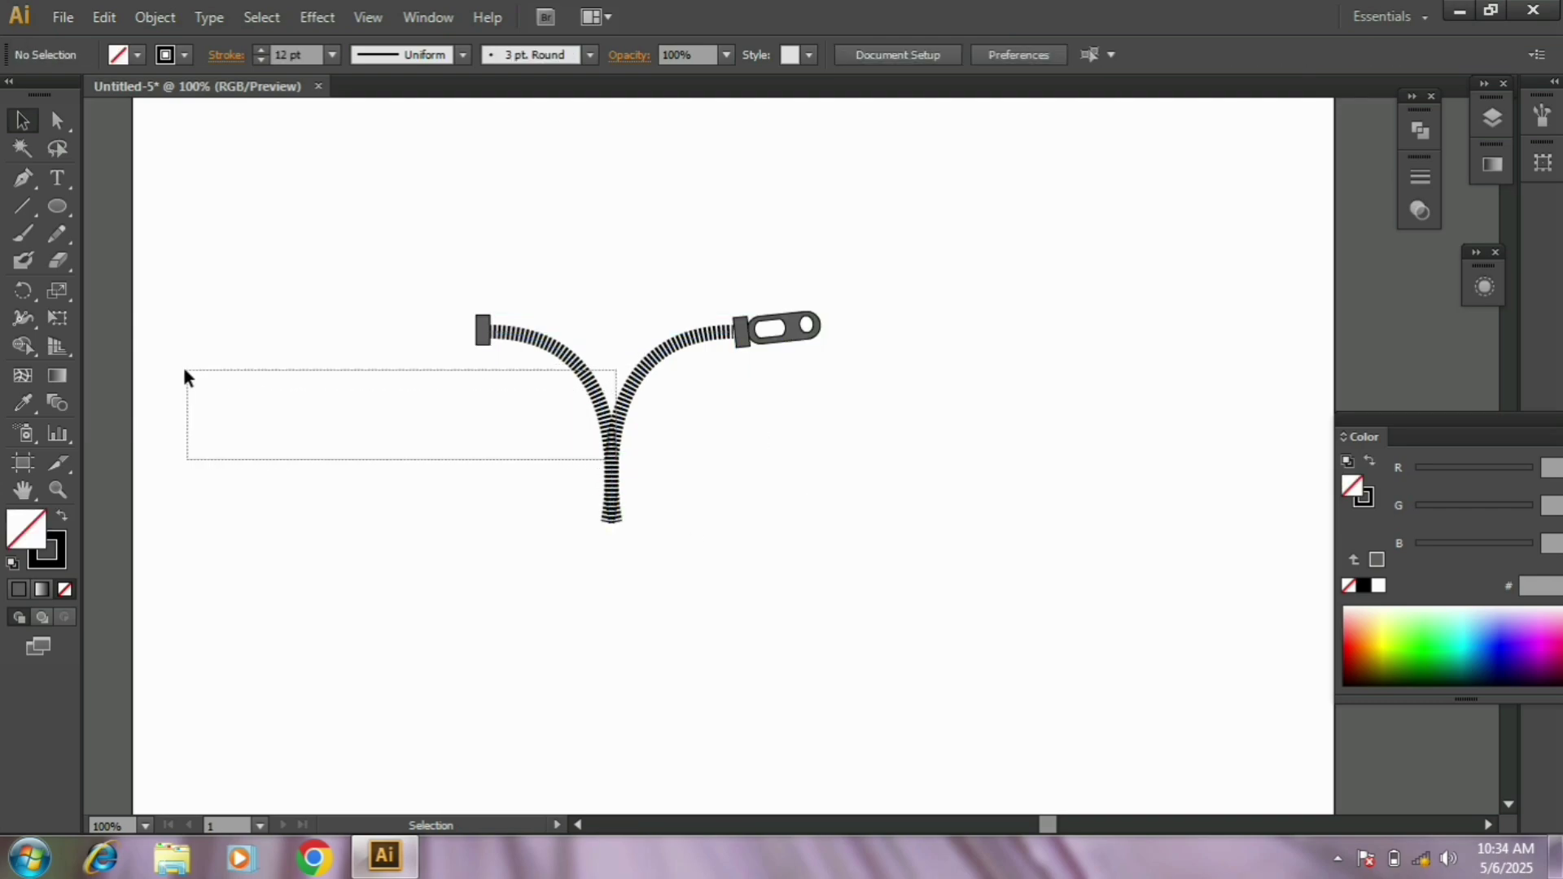
left_click_drag(609, 419, 218, 339)
left_click(499, 611)
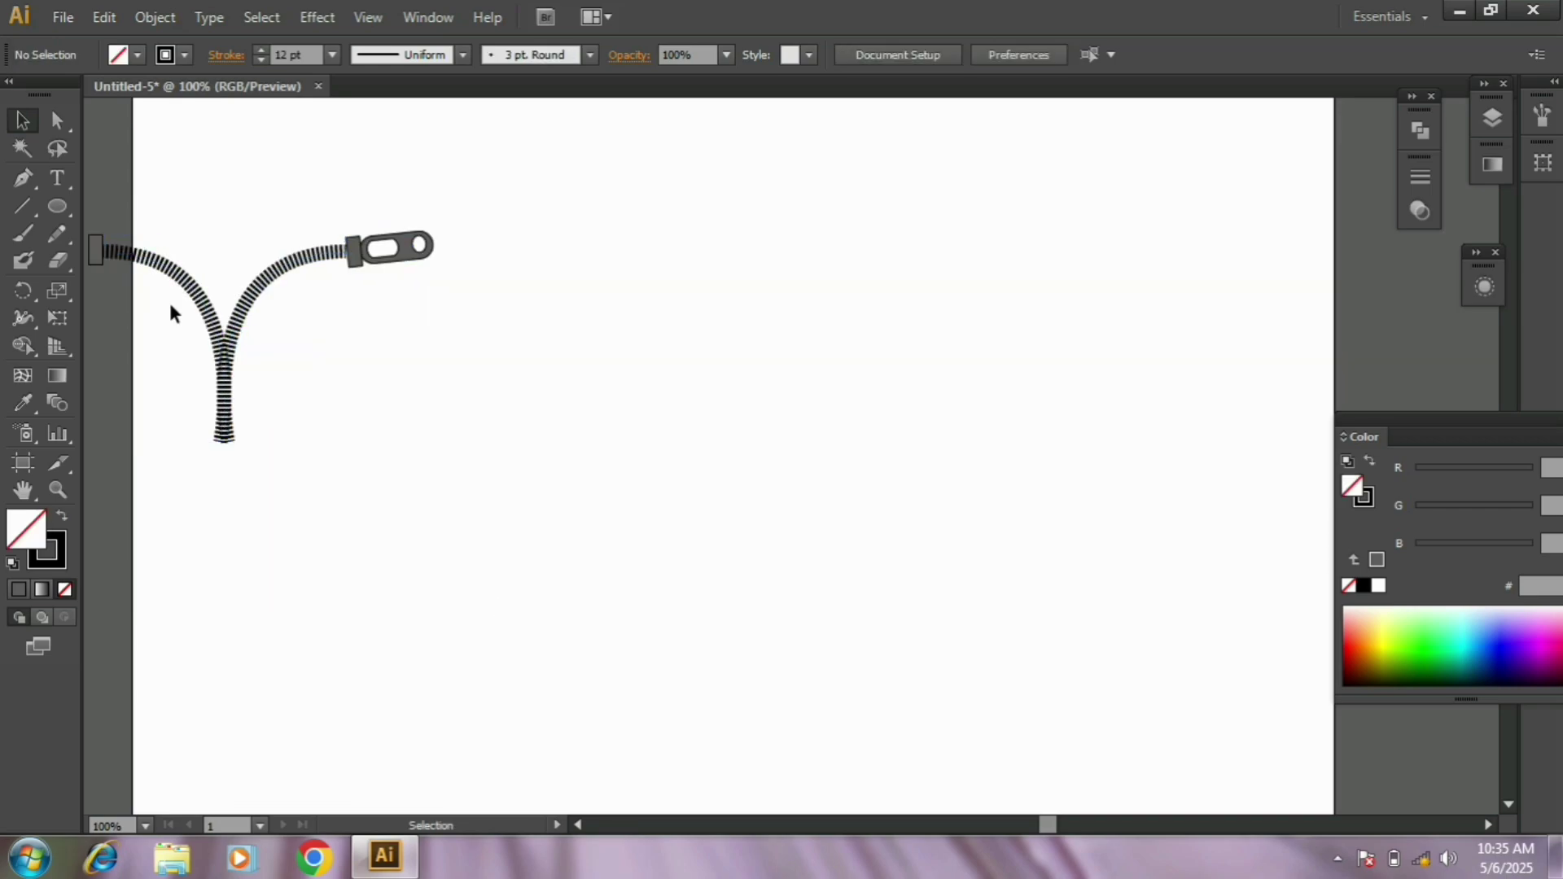
Draw a horizontal line segment in the empty middle of the artboard.
left_click(22, 206)
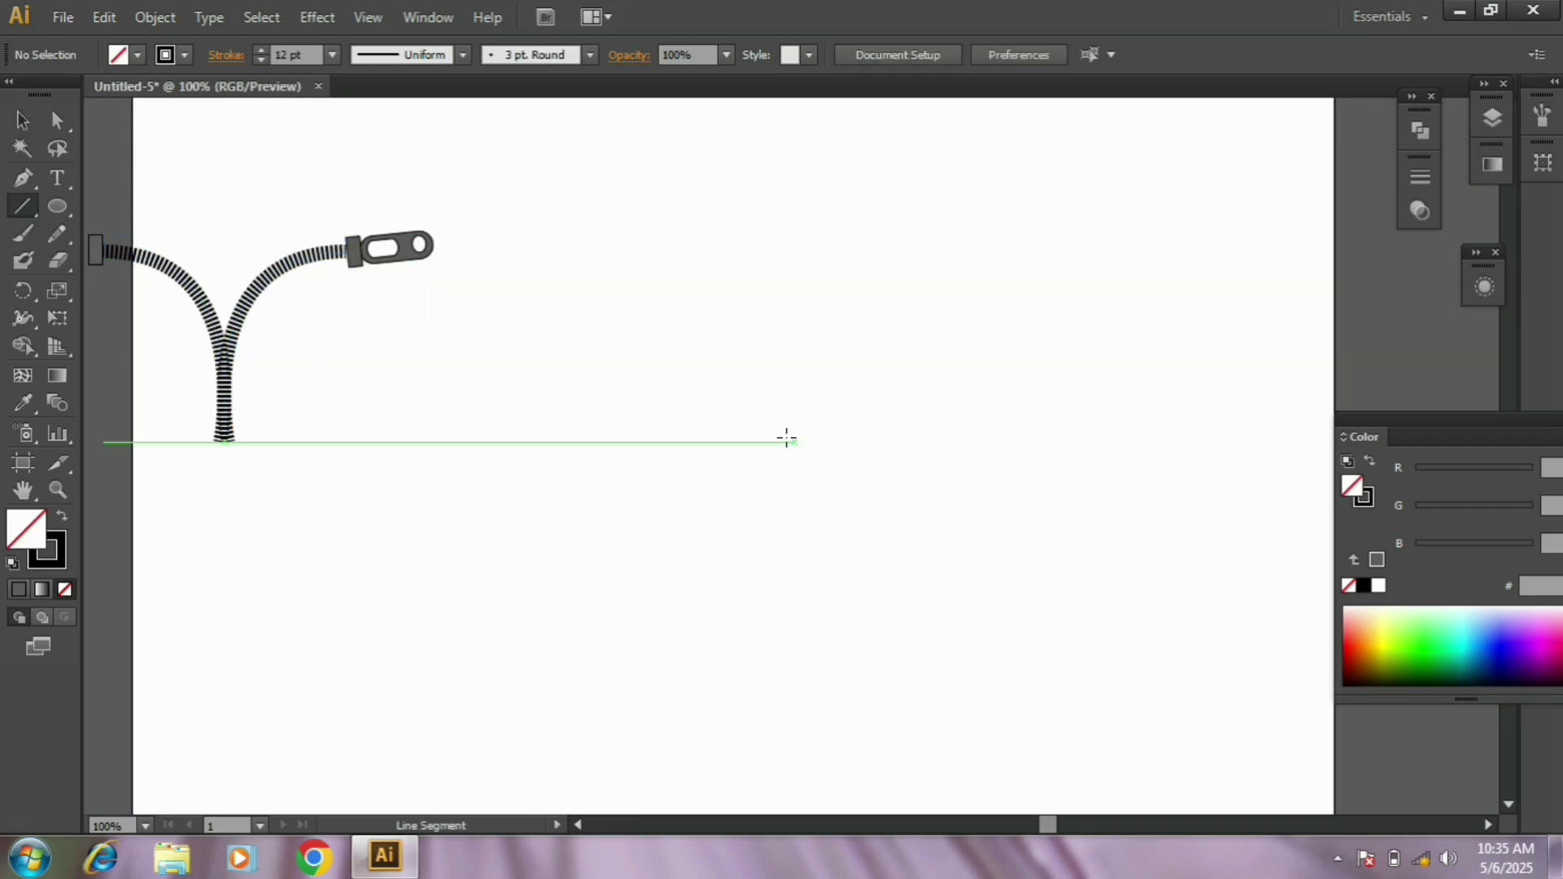
left_click_drag(723, 394, 855, 432)
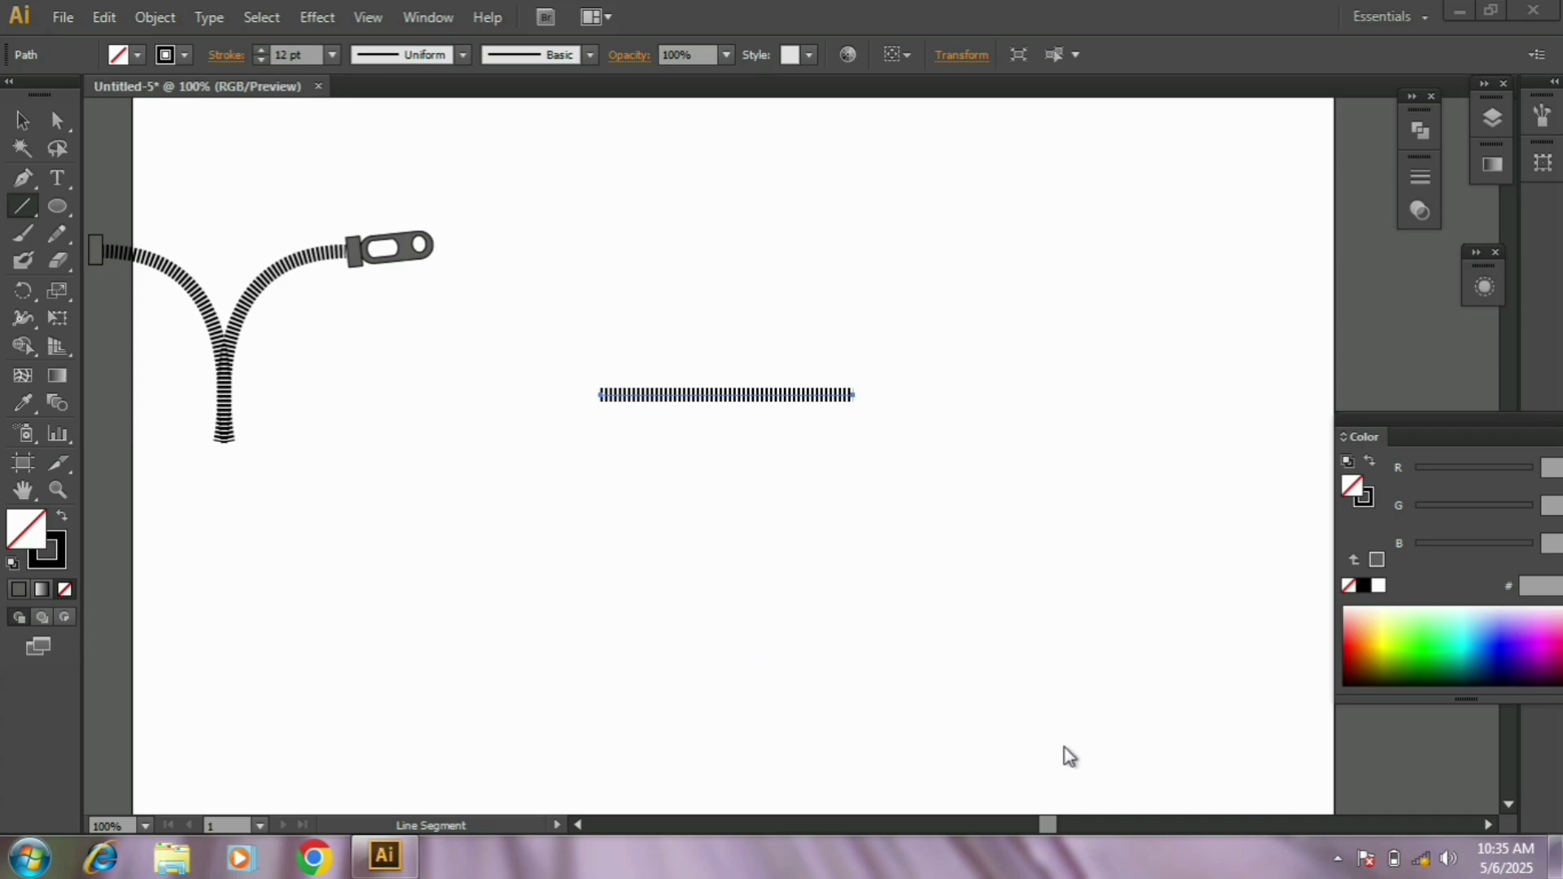
left_click(23, 121)
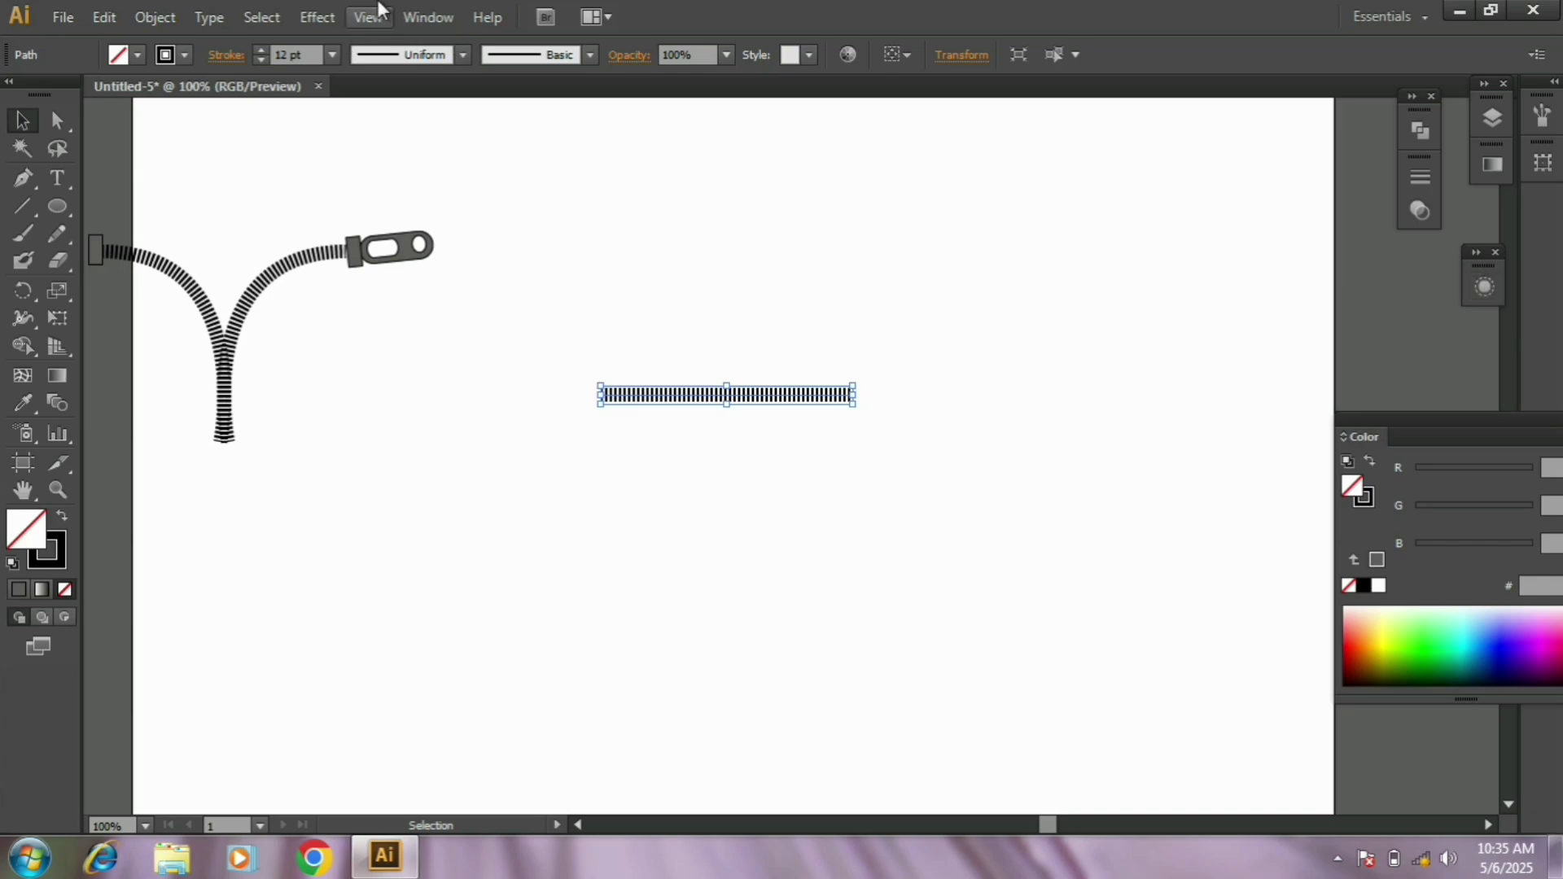
Deselect the line, display the appearance attributes and place them beside the artwork.
left_click(417, 17)
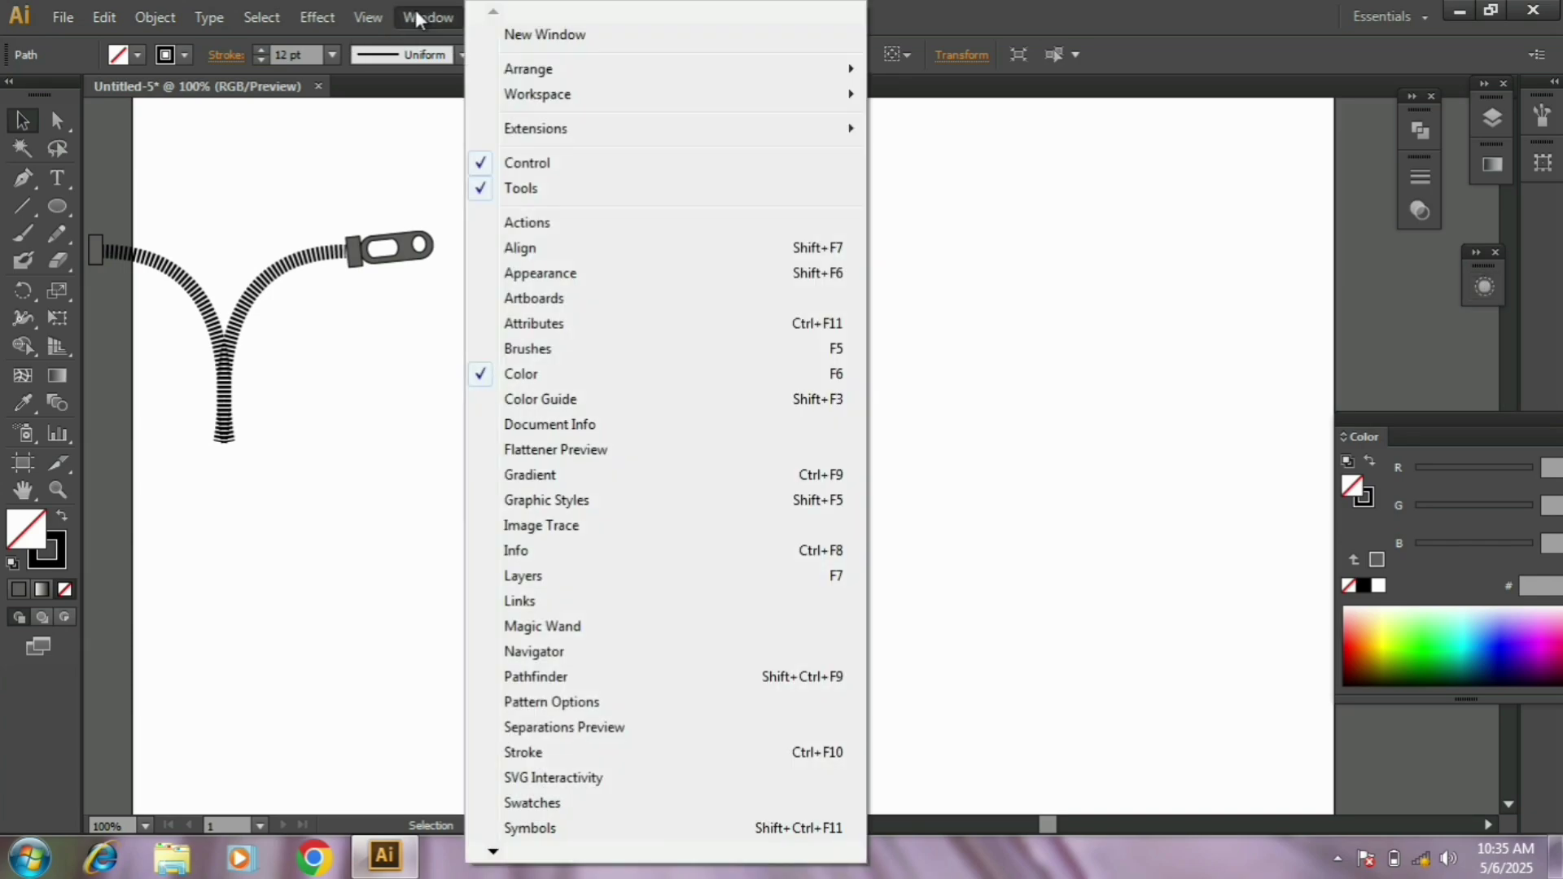
left_click(1374, 330)
left_click(1374, 329)
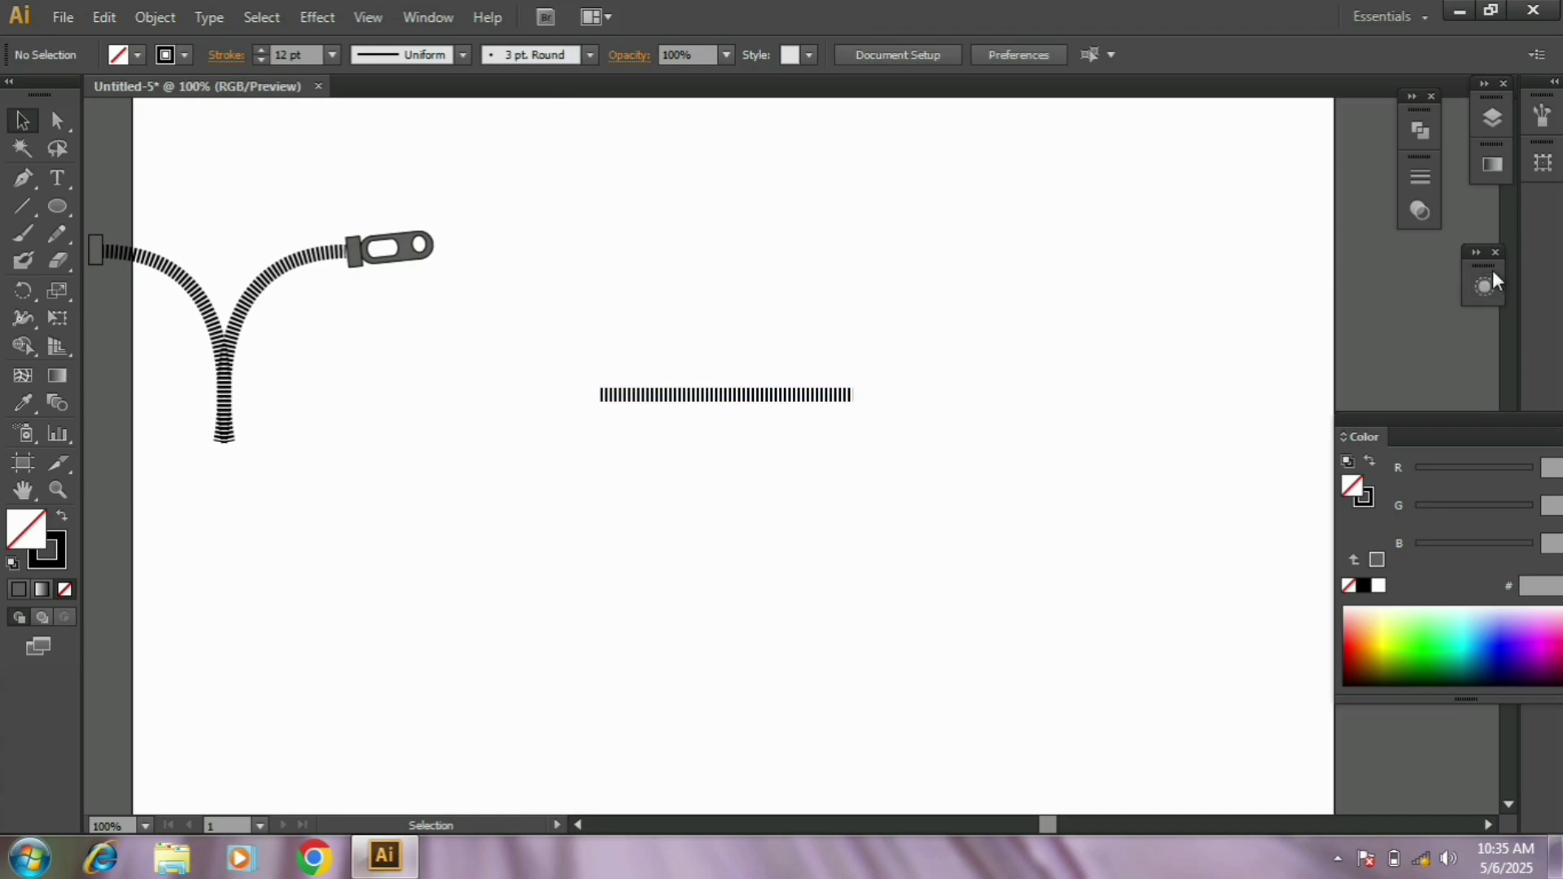
left_click(1497, 285)
left_click_drag(1414, 285, 1280, 244)
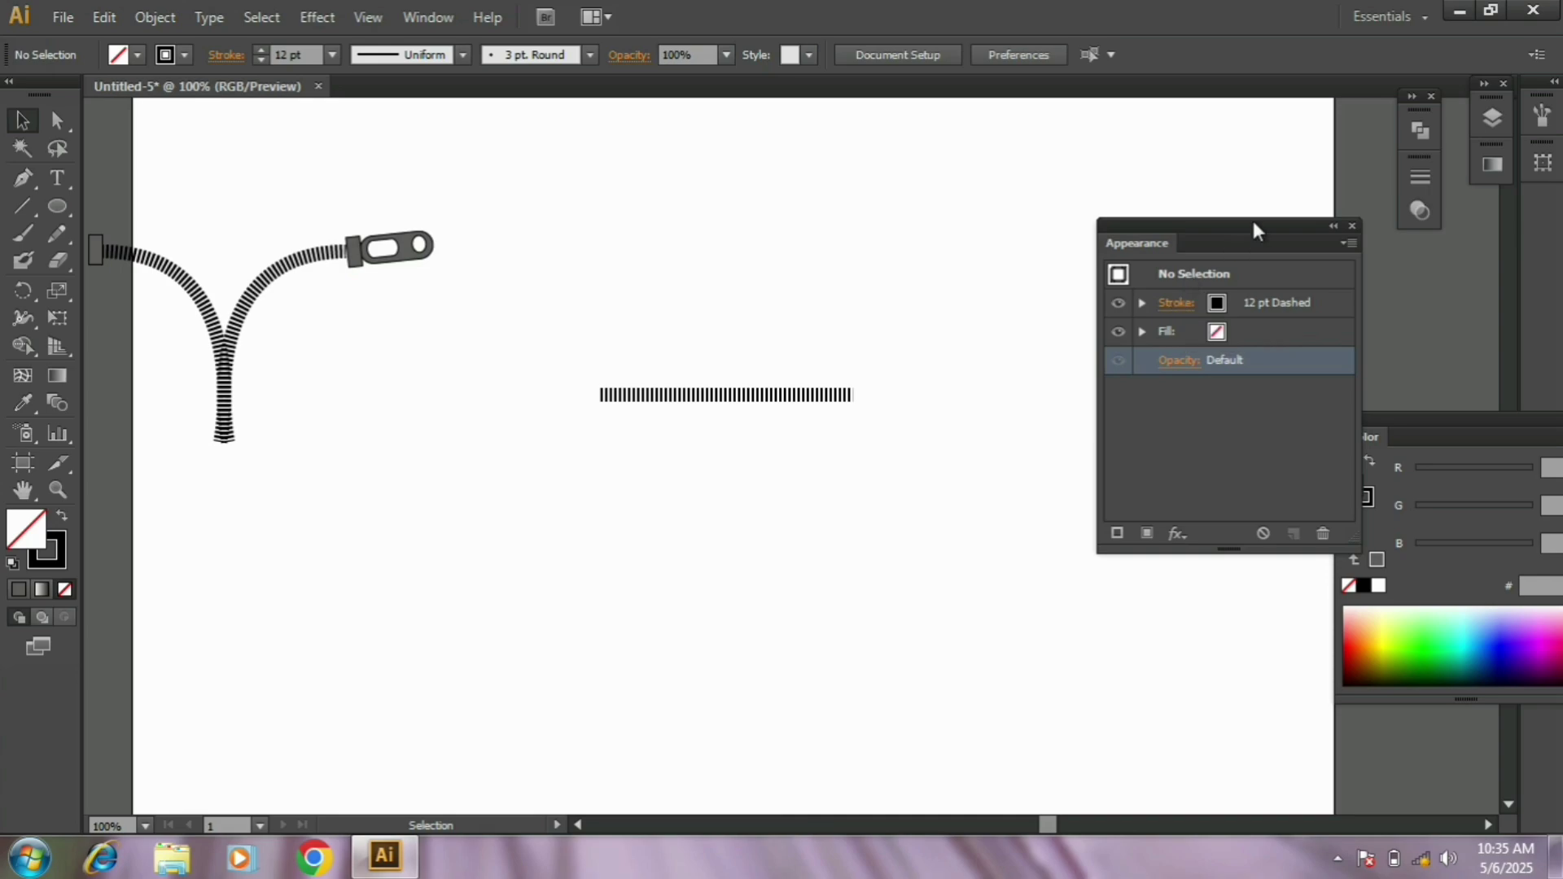
left_click_drag(1253, 223, 1247, 217)
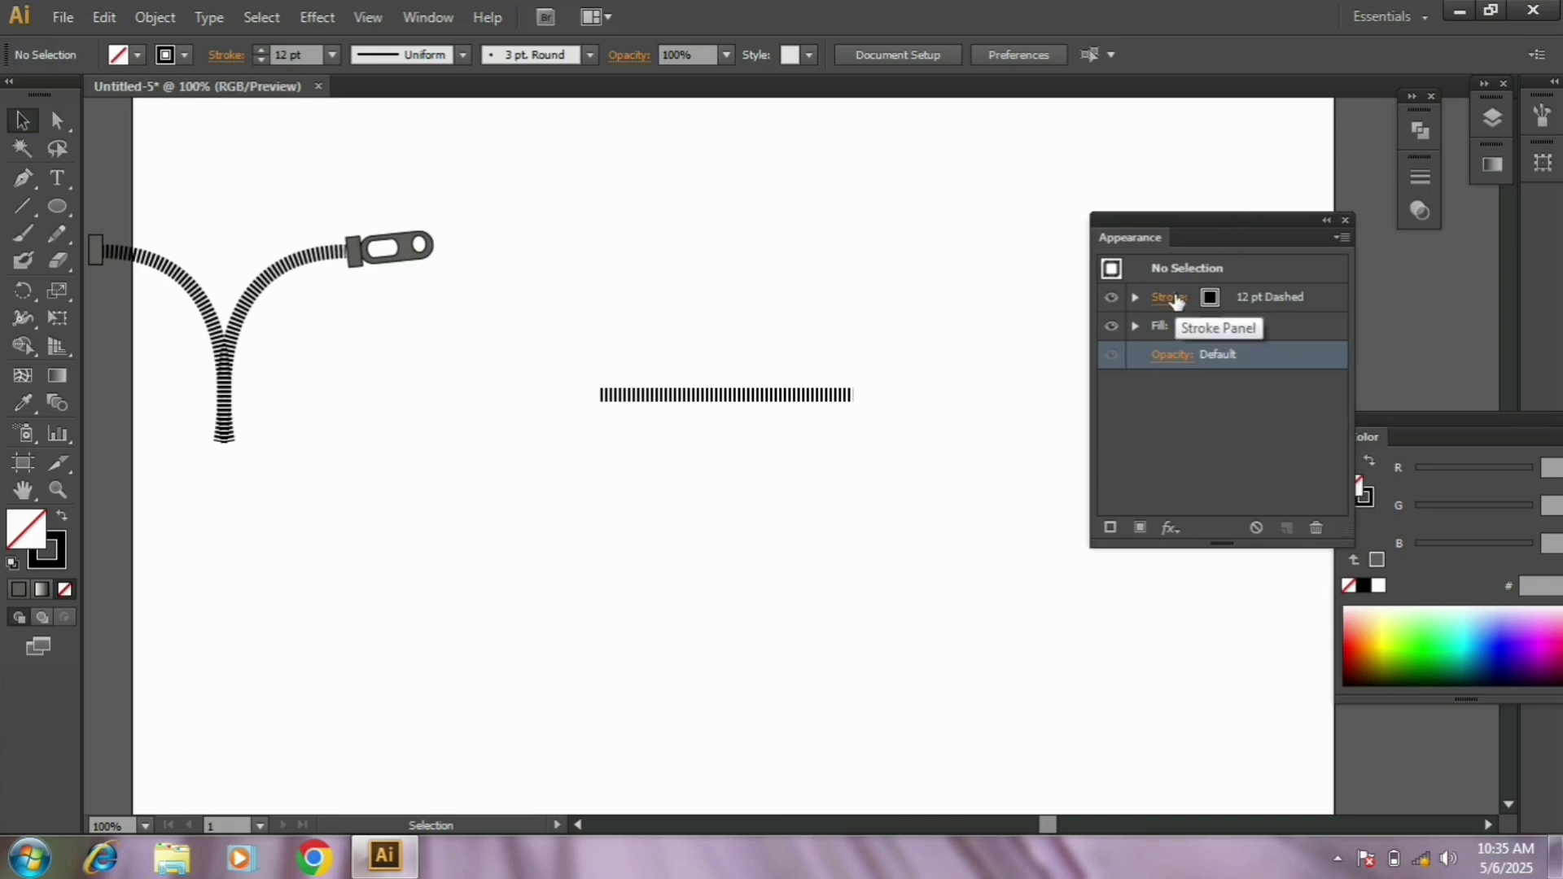
Try to set the stroke weight to 14 pt and remove the dashes with nothing selected.
left_click(1169, 298)
left_click(1252, 293)
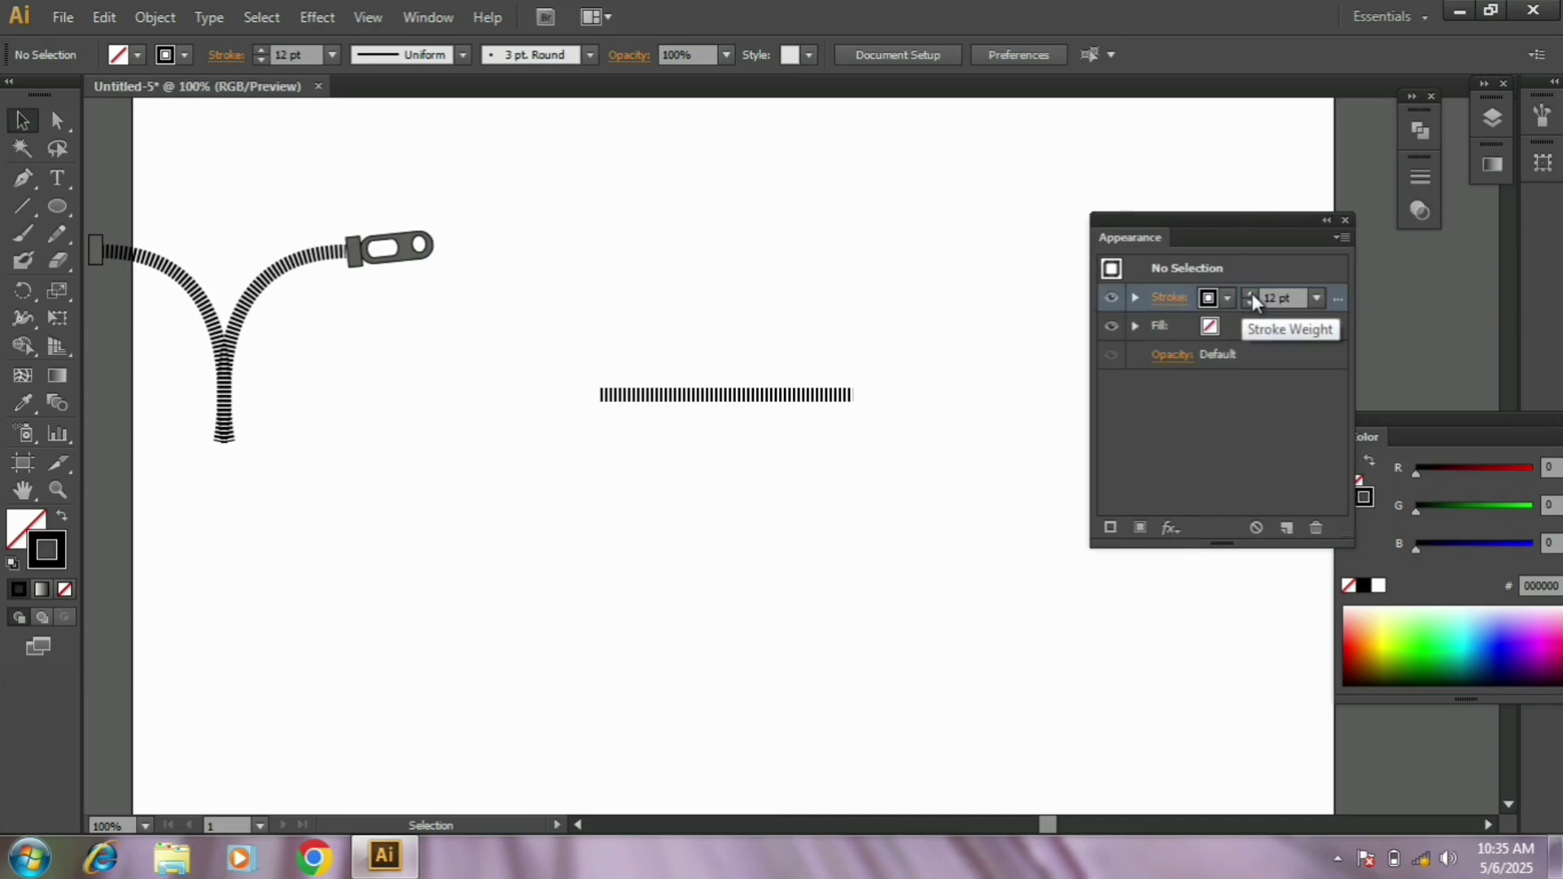
left_click(1252, 294)
left_click(1252, 294)
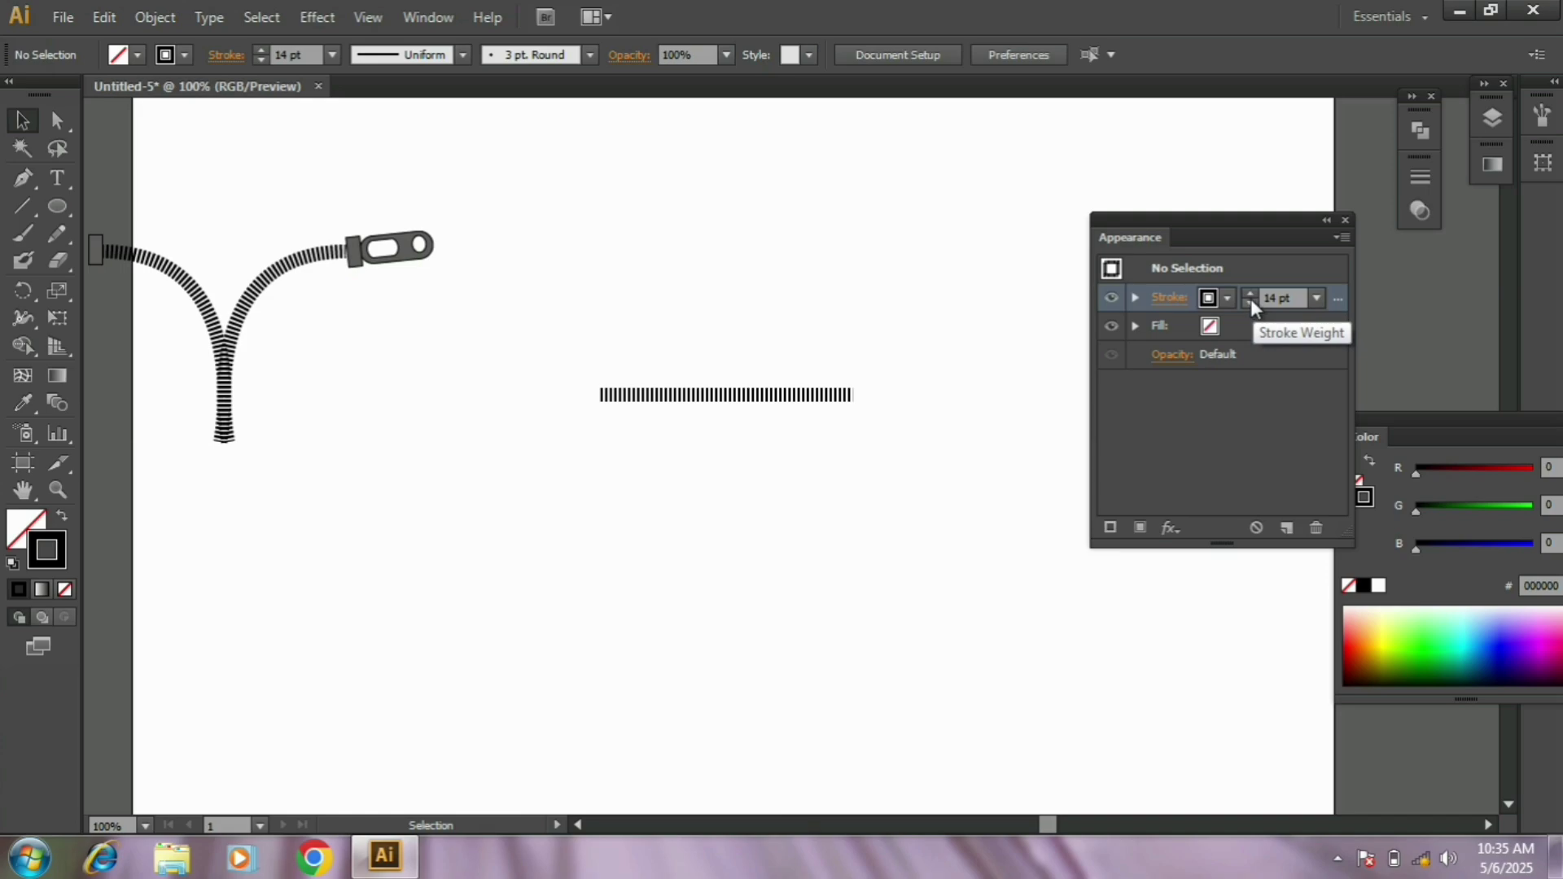
left_click(1166, 302)
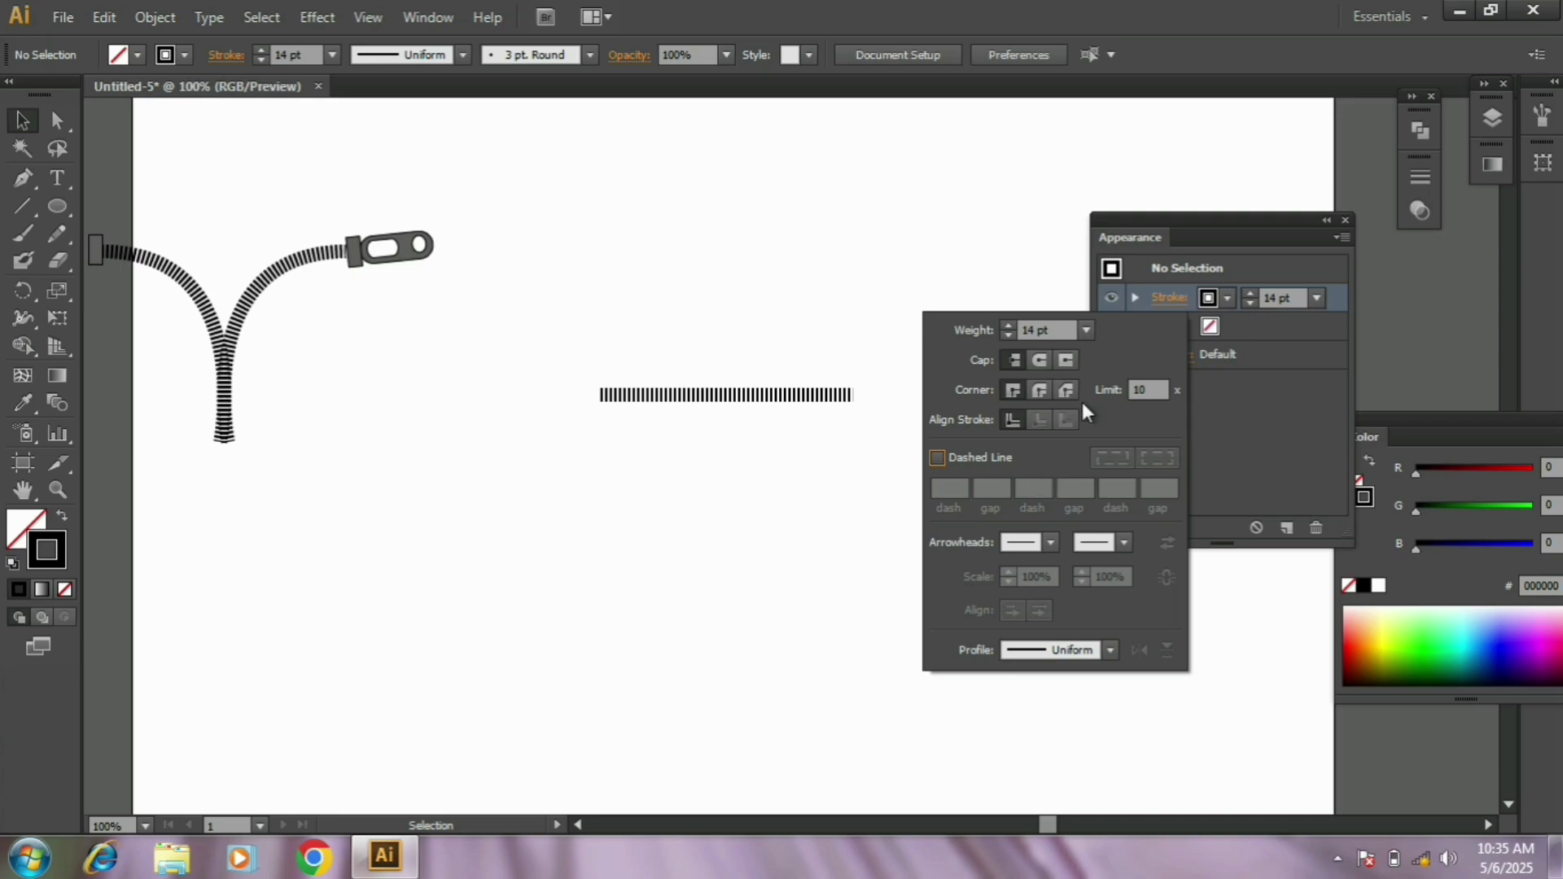
Select the horizontal line, raise its stroke weight to 15 pt and turn off its dashes.
left_click_drag(716, 332, 901, 520)
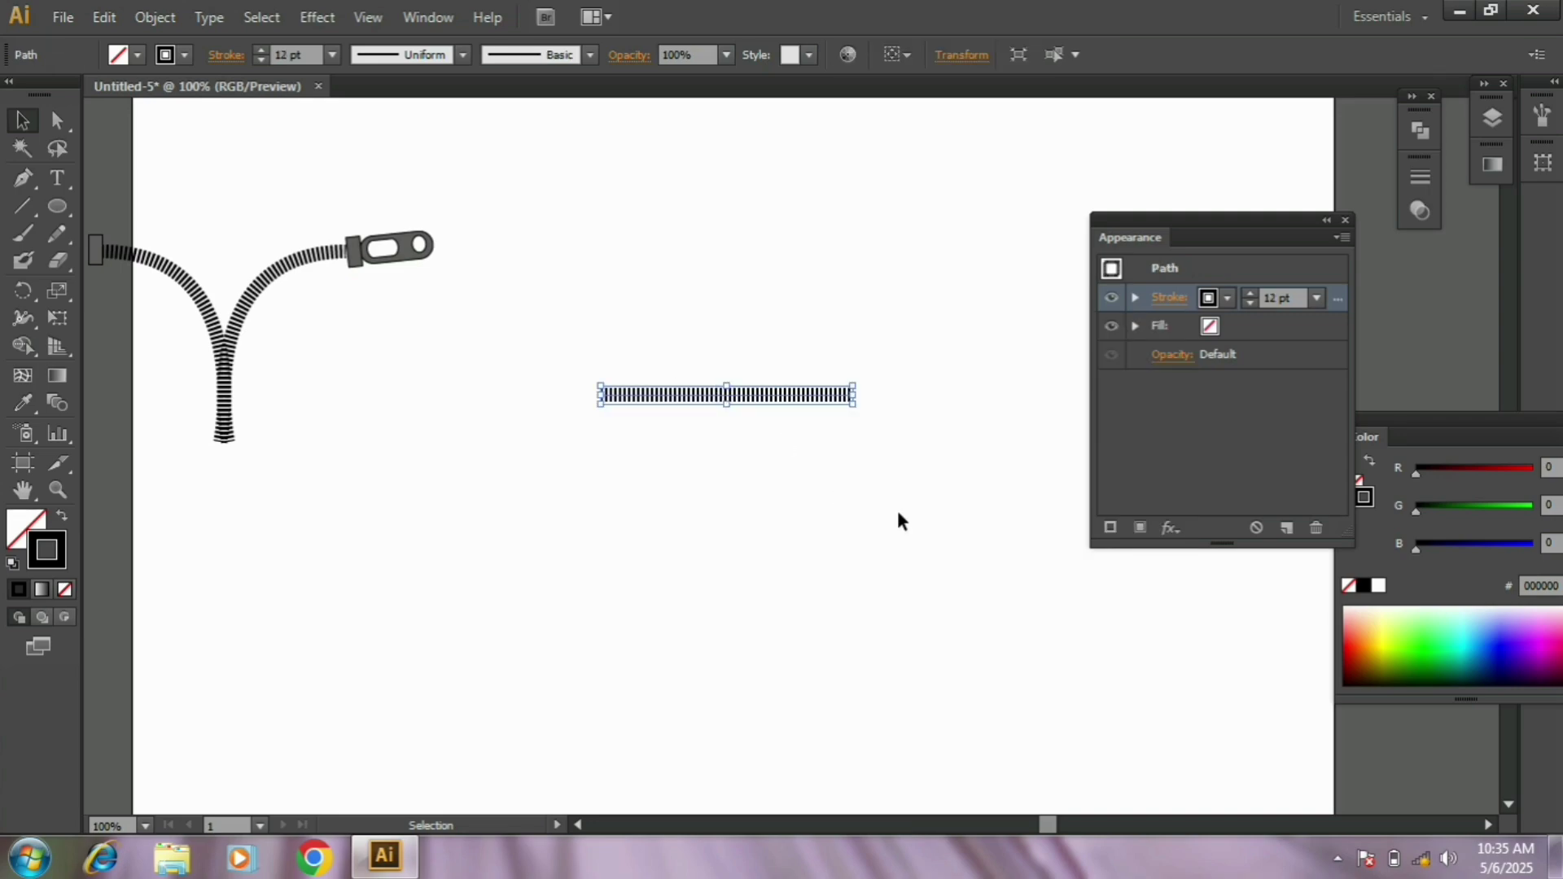
left_click(1250, 291)
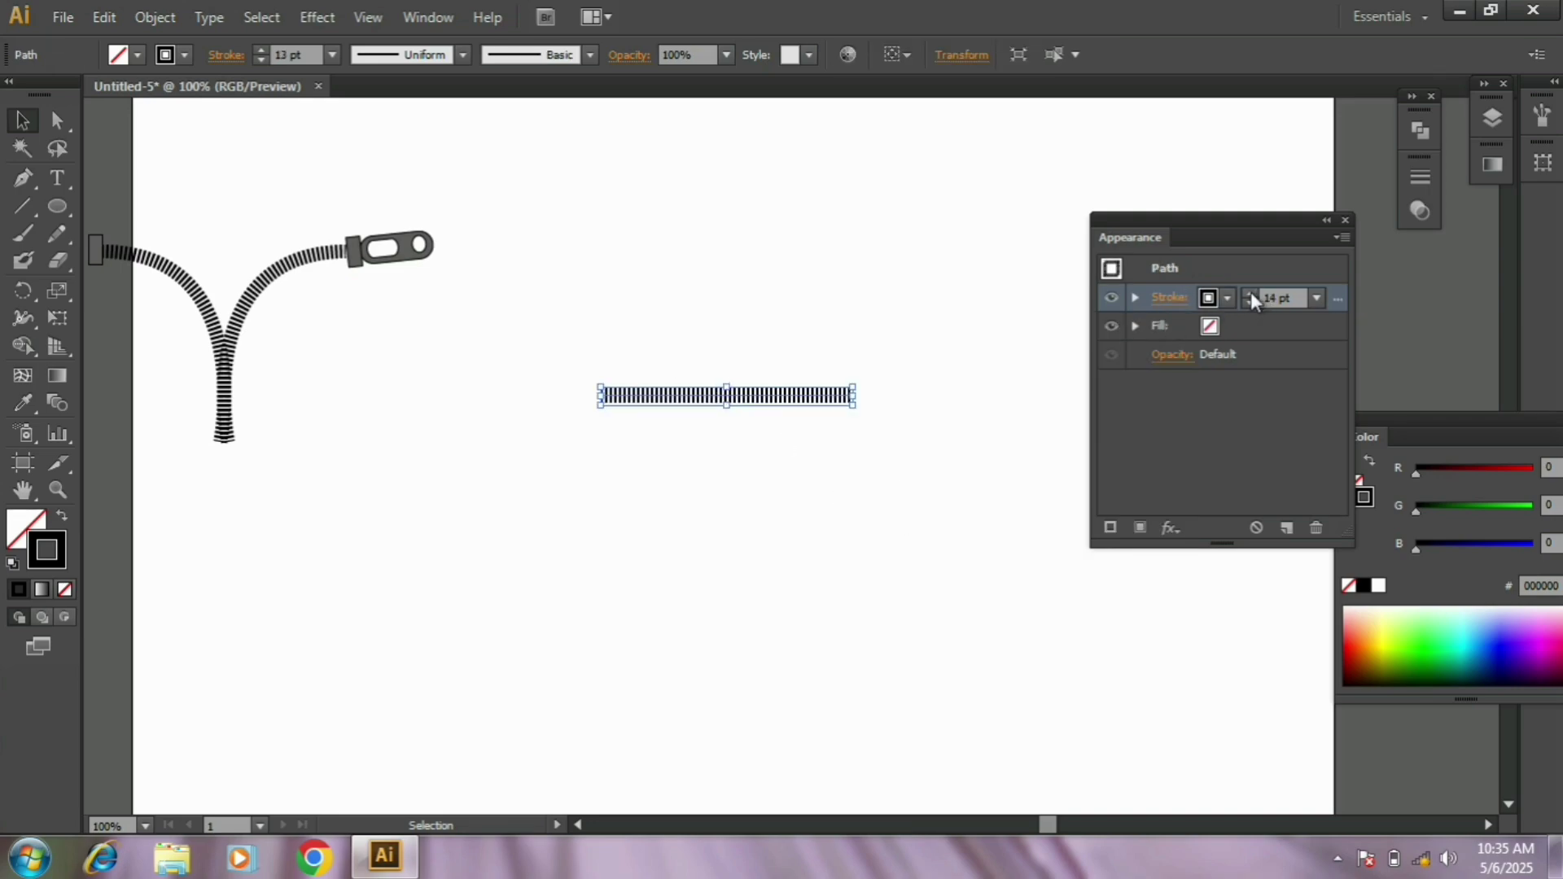
left_click(1251, 292)
left_click(1250, 291)
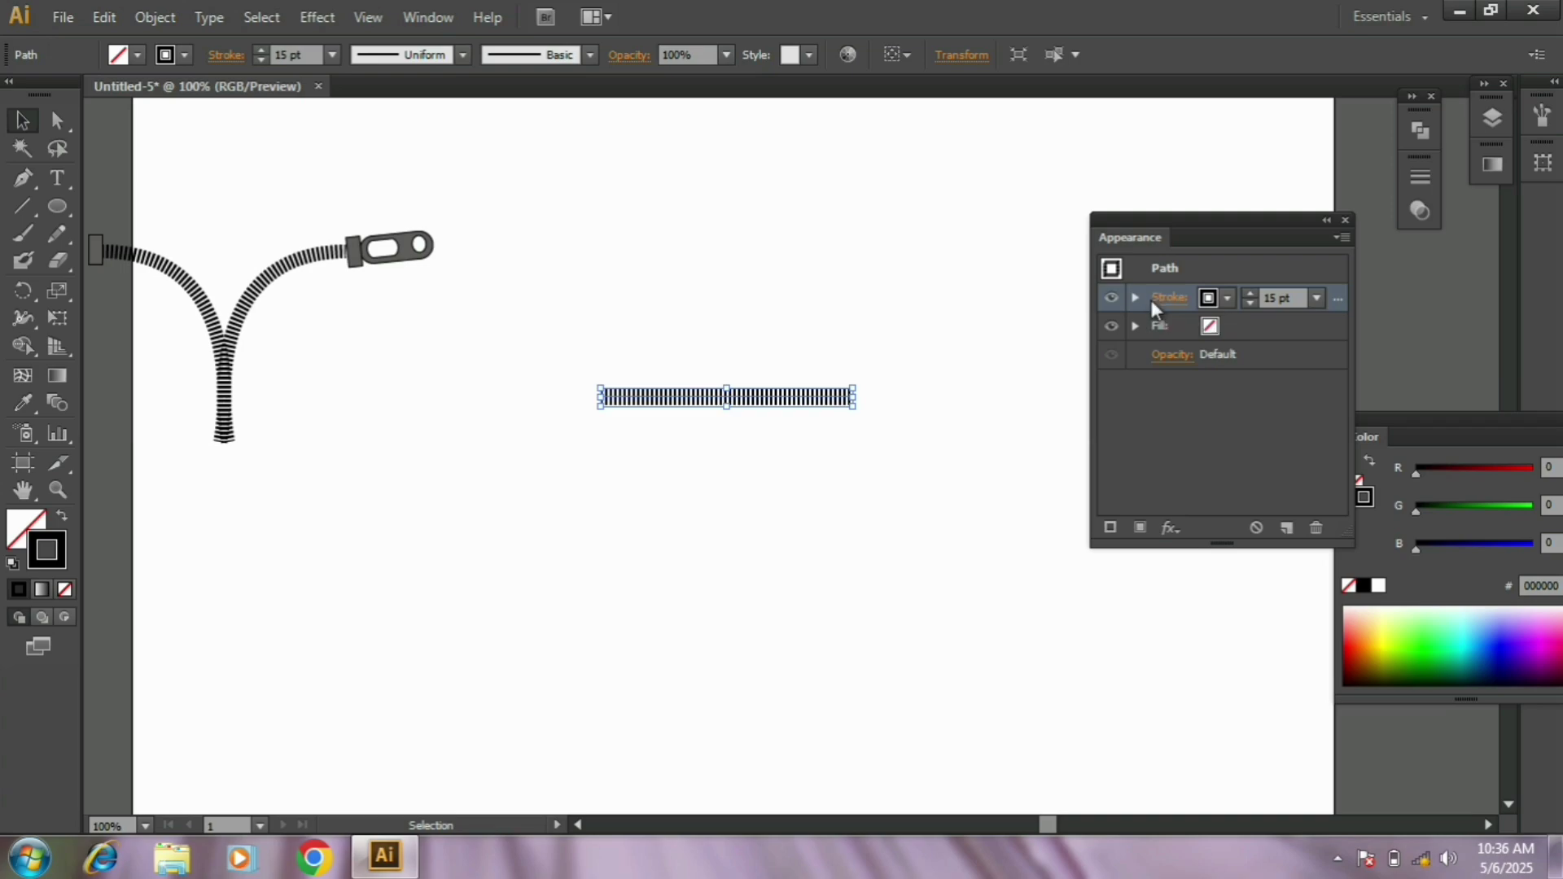
left_click(1150, 299)
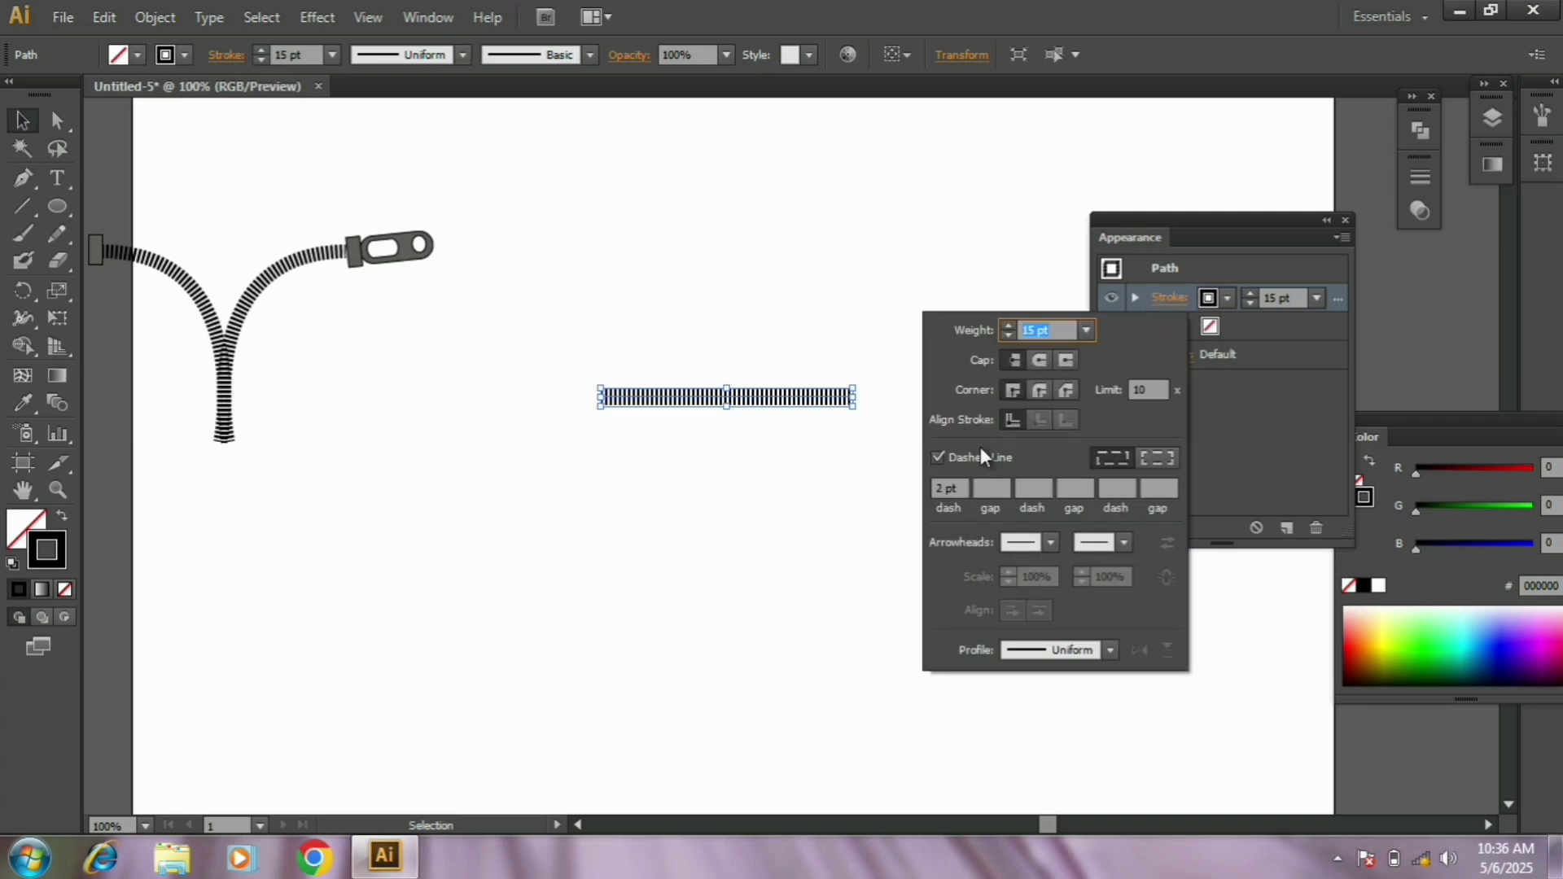
left_click(969, 453)
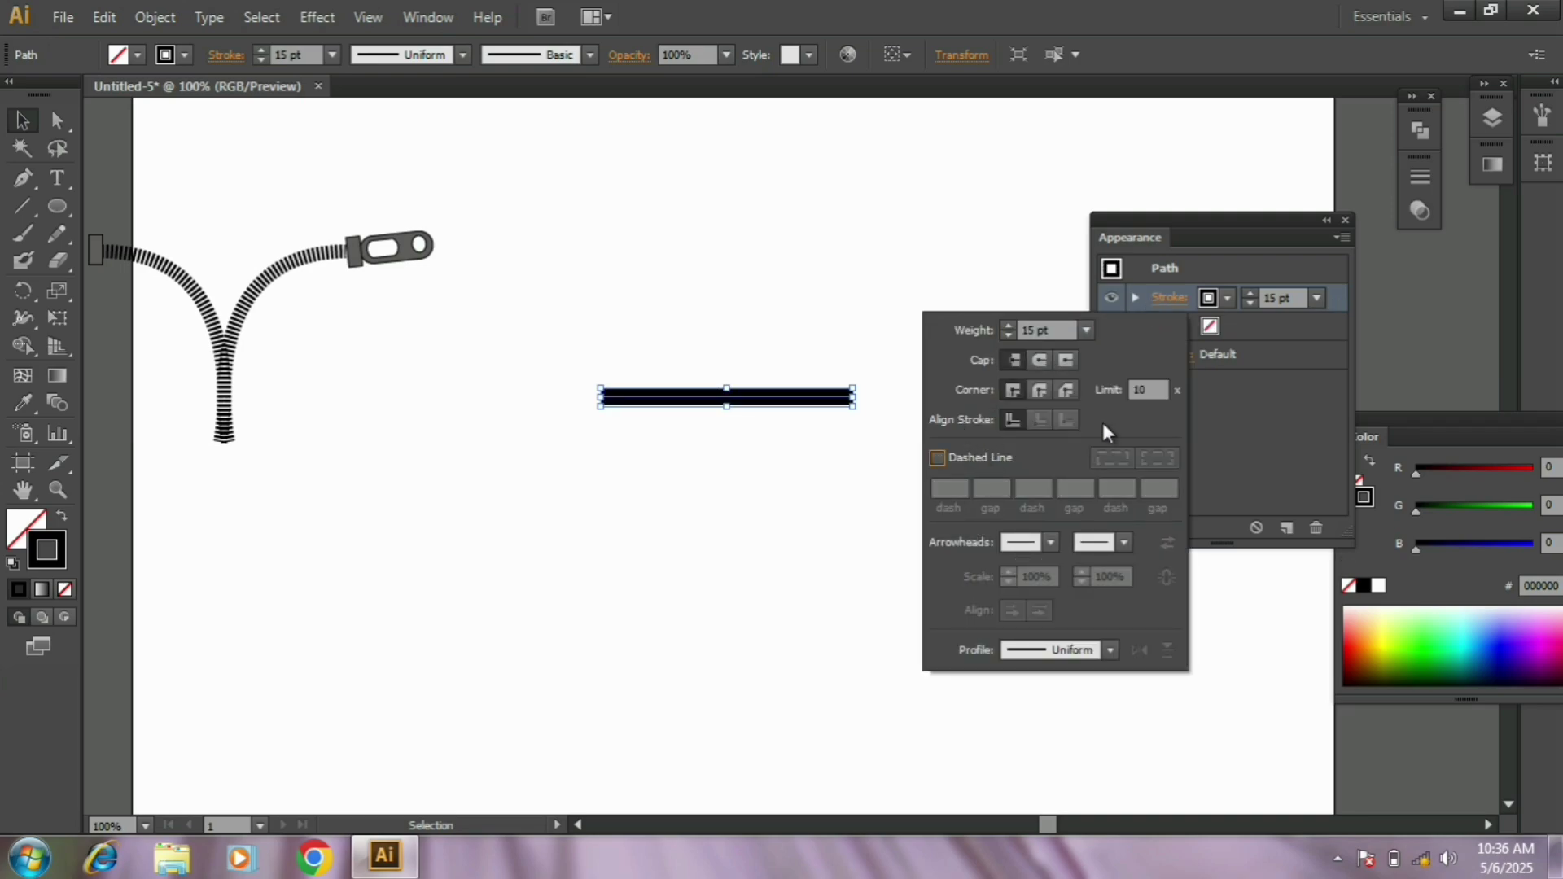
left_click(1170, 745)
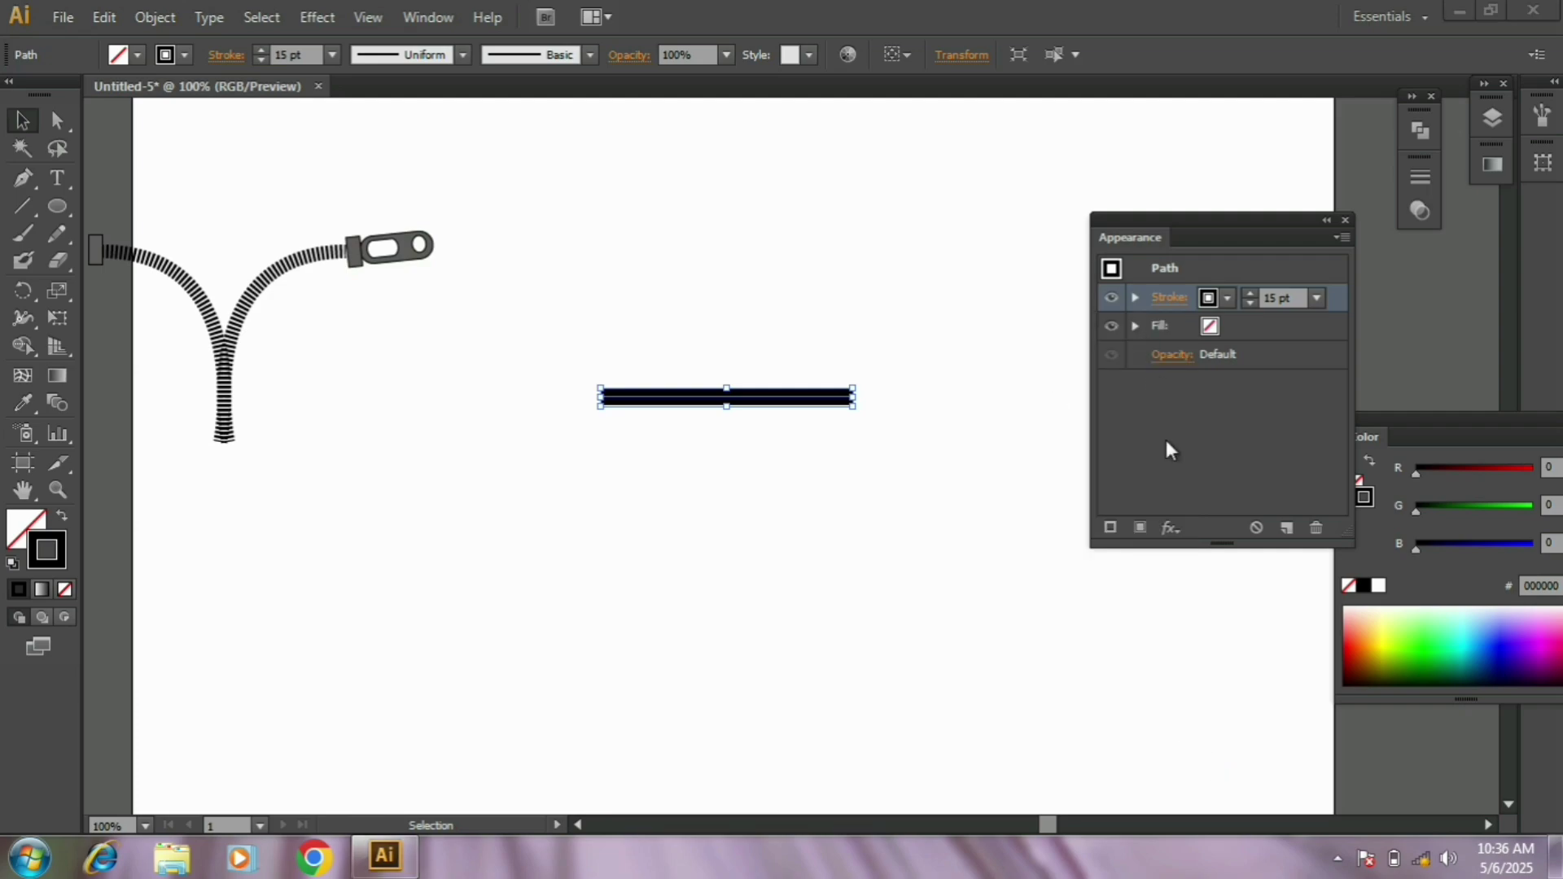
Colour the horizontal line's stroke grey (R=102 G=102 B=102) and set its weight to 16 pt.
left_click(1208, 297)
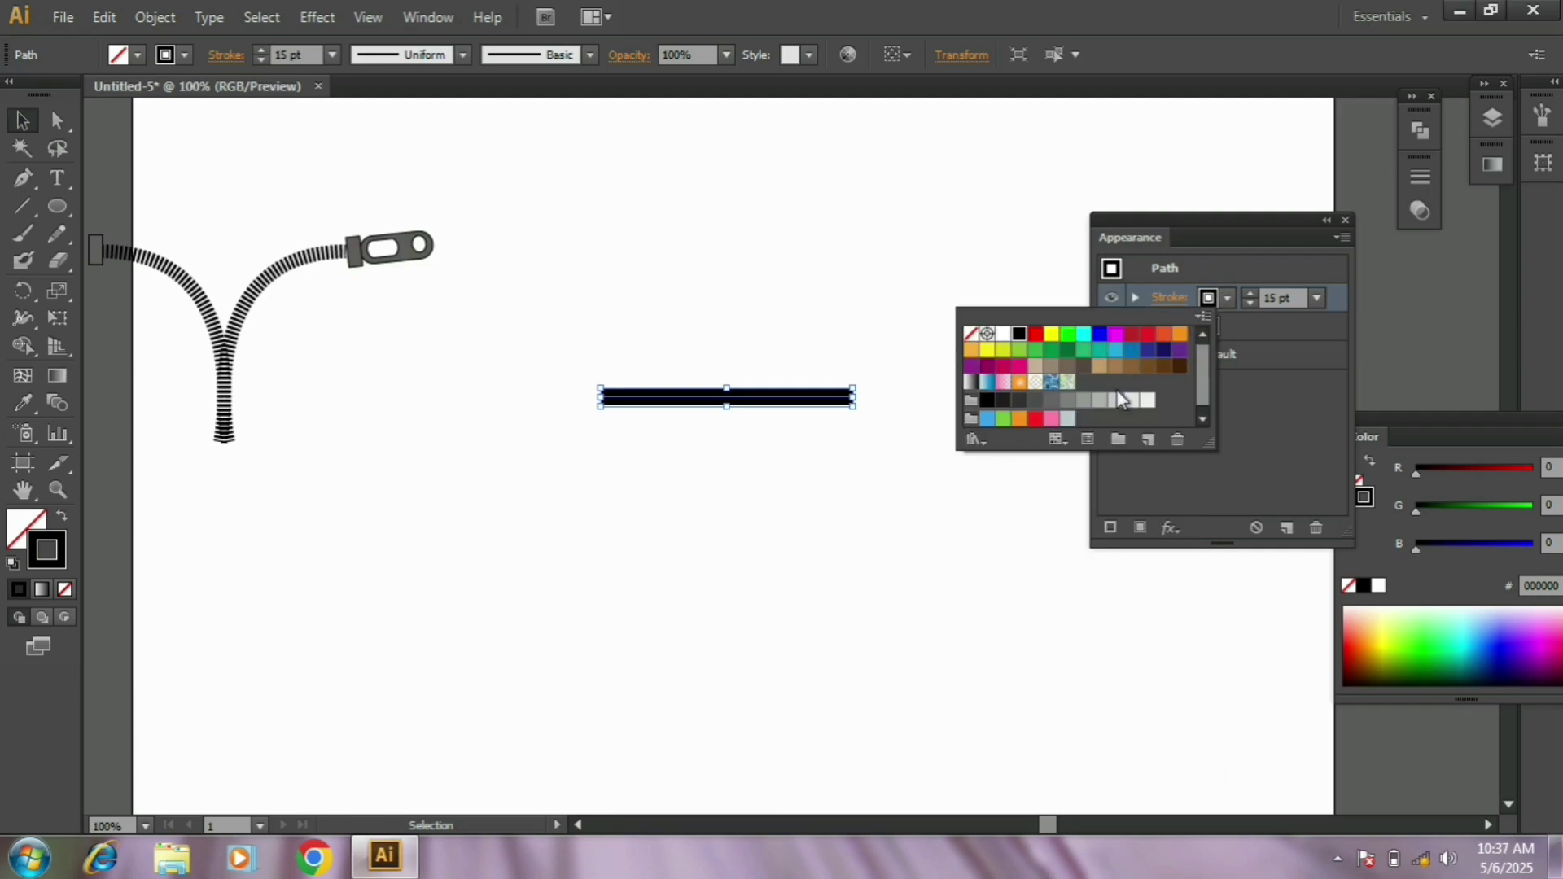
left_click(1050, 400)
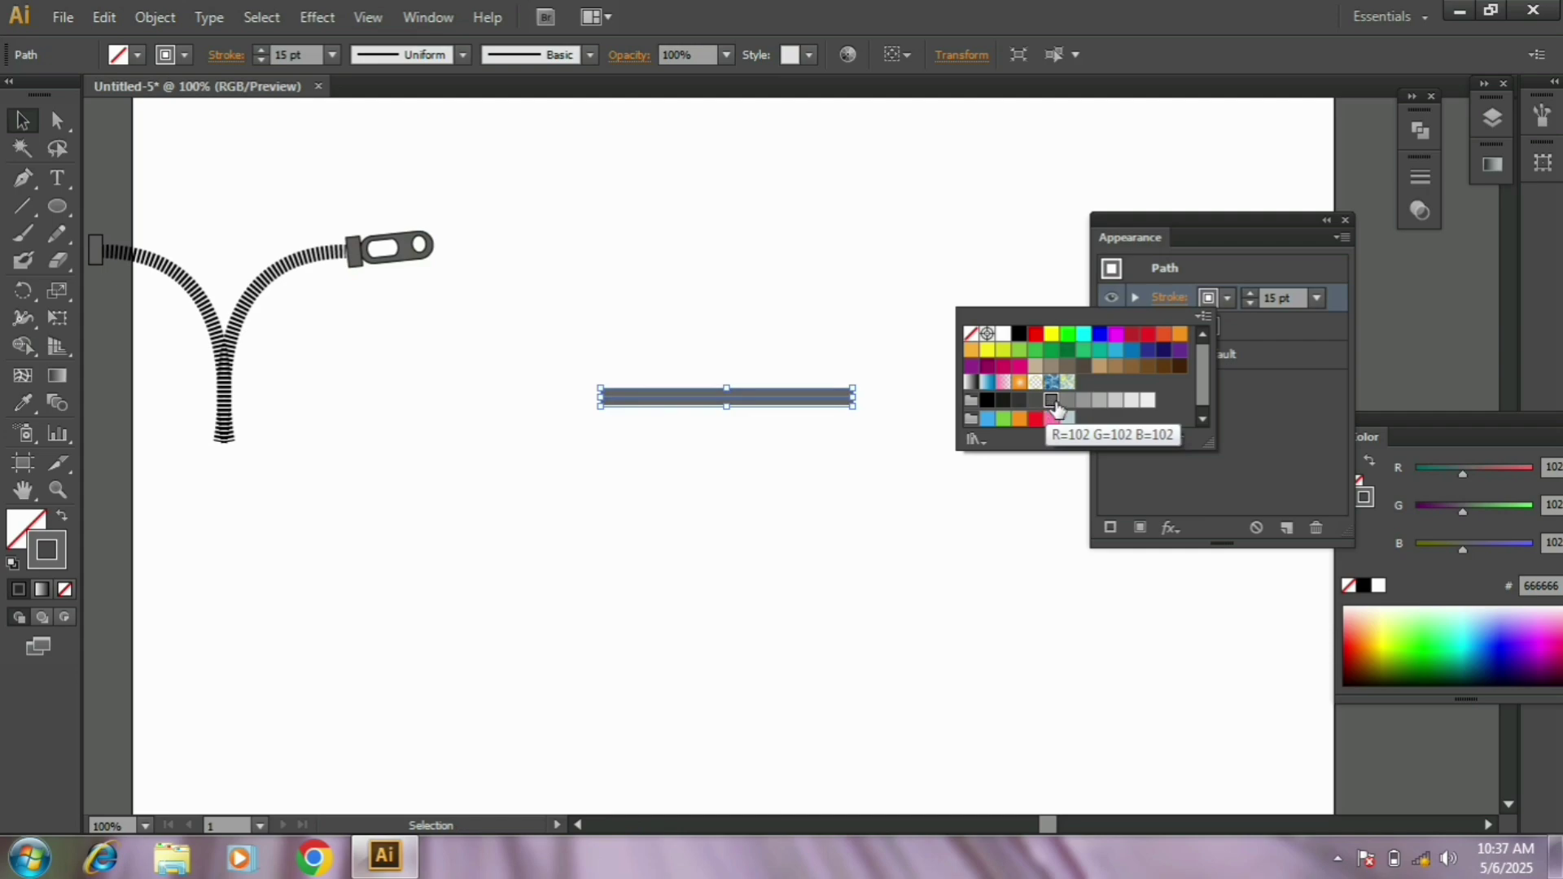
left_click(1248, 290)
left_click(1248, 290)
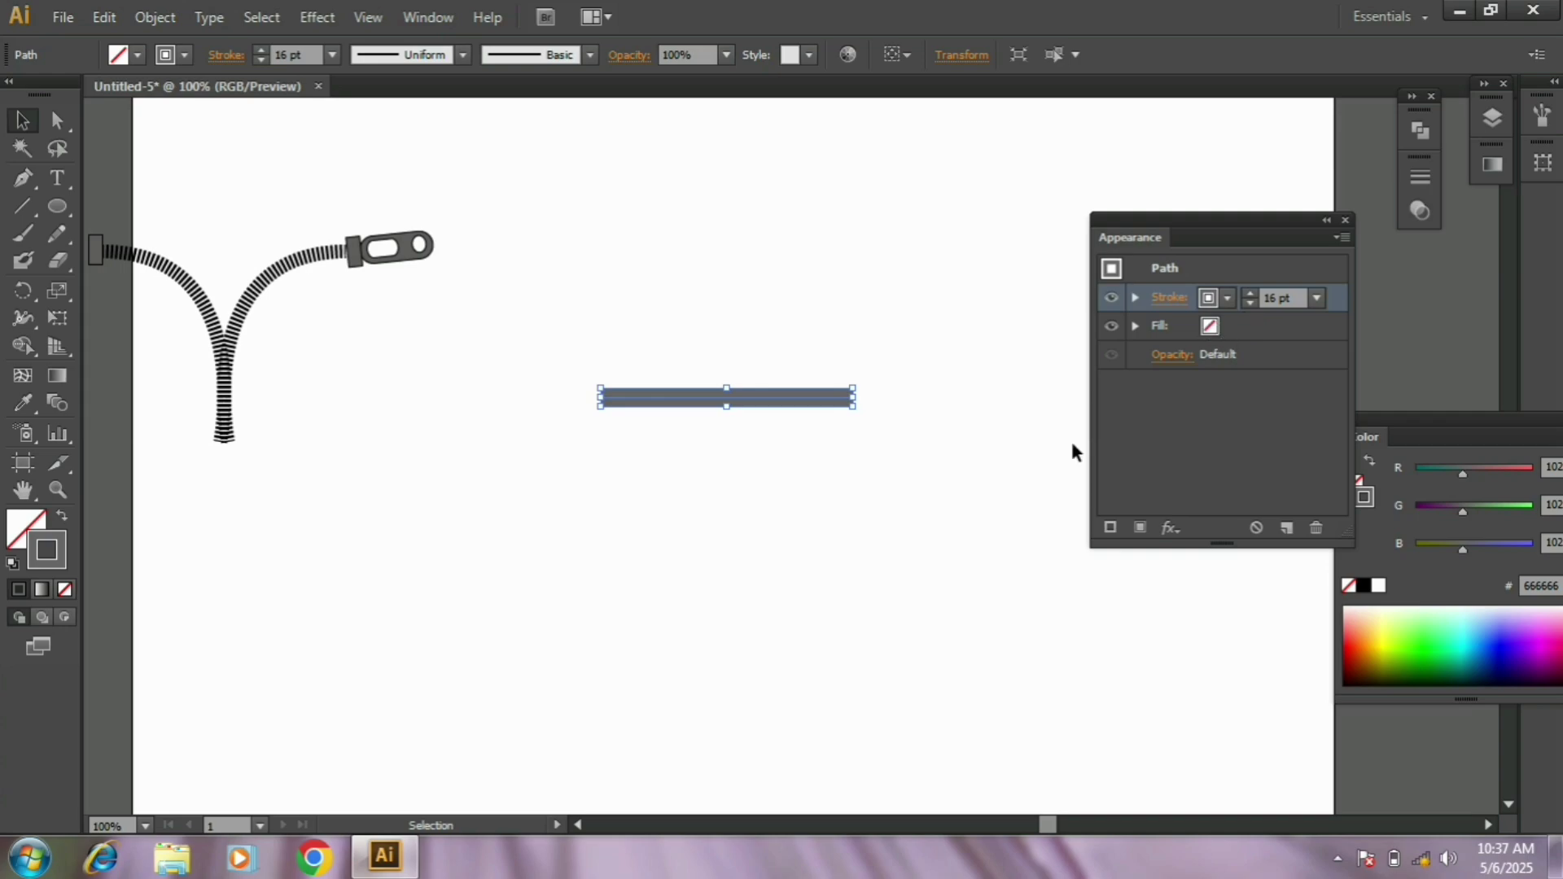
Add a second stroke above the line's first one, in lighter grey 808080 with a weight of 8 pt.
left_click(1110, 529)
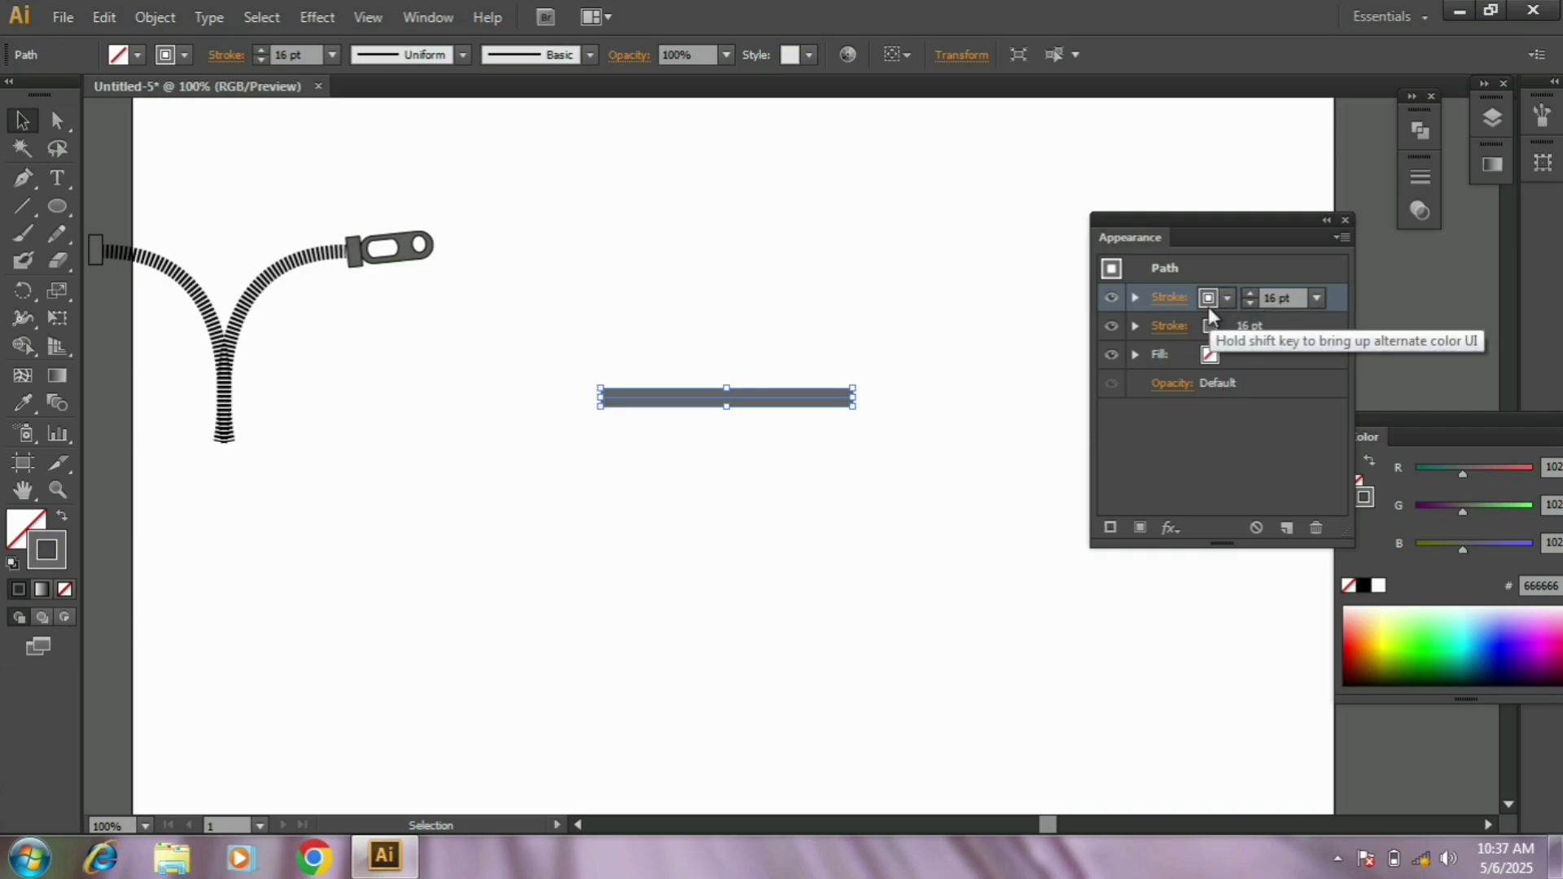
left_click(1228, 300)
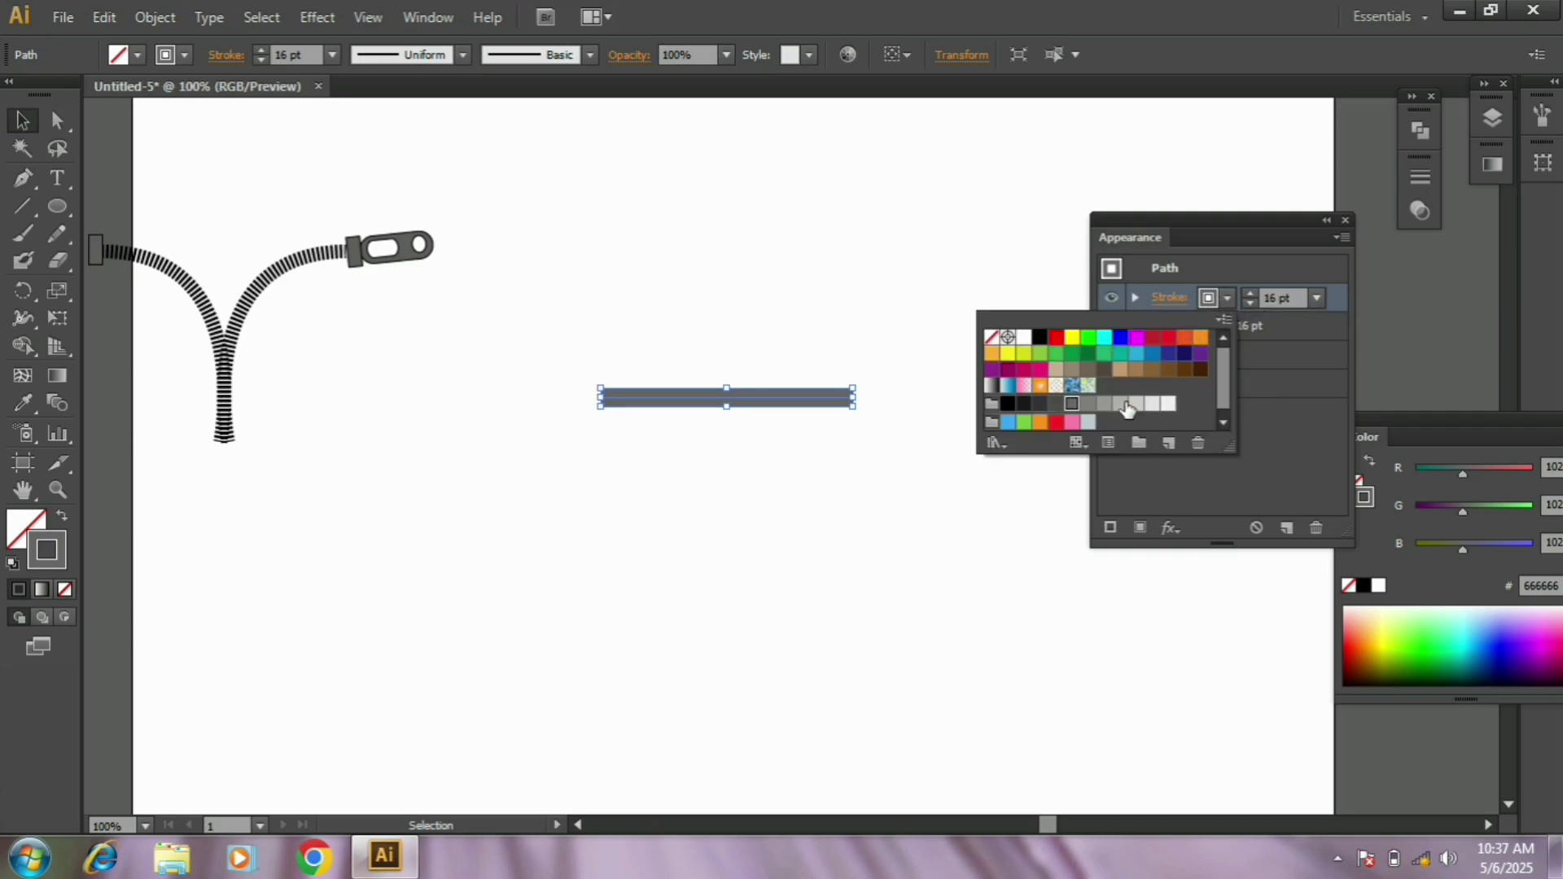
left_click(1090, 407)
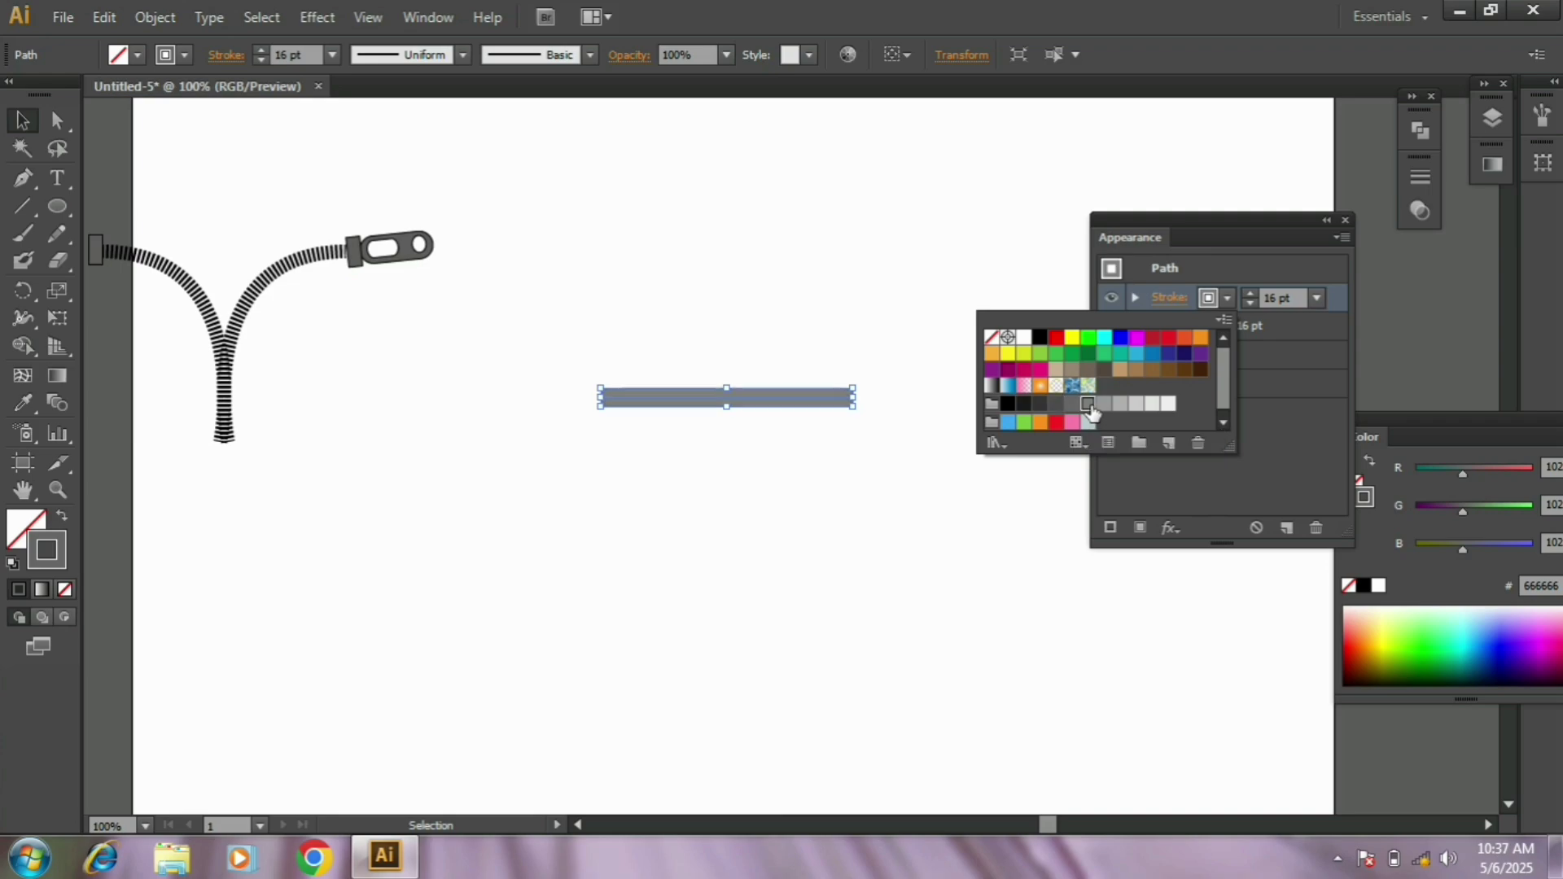
left_click(1249, 305)
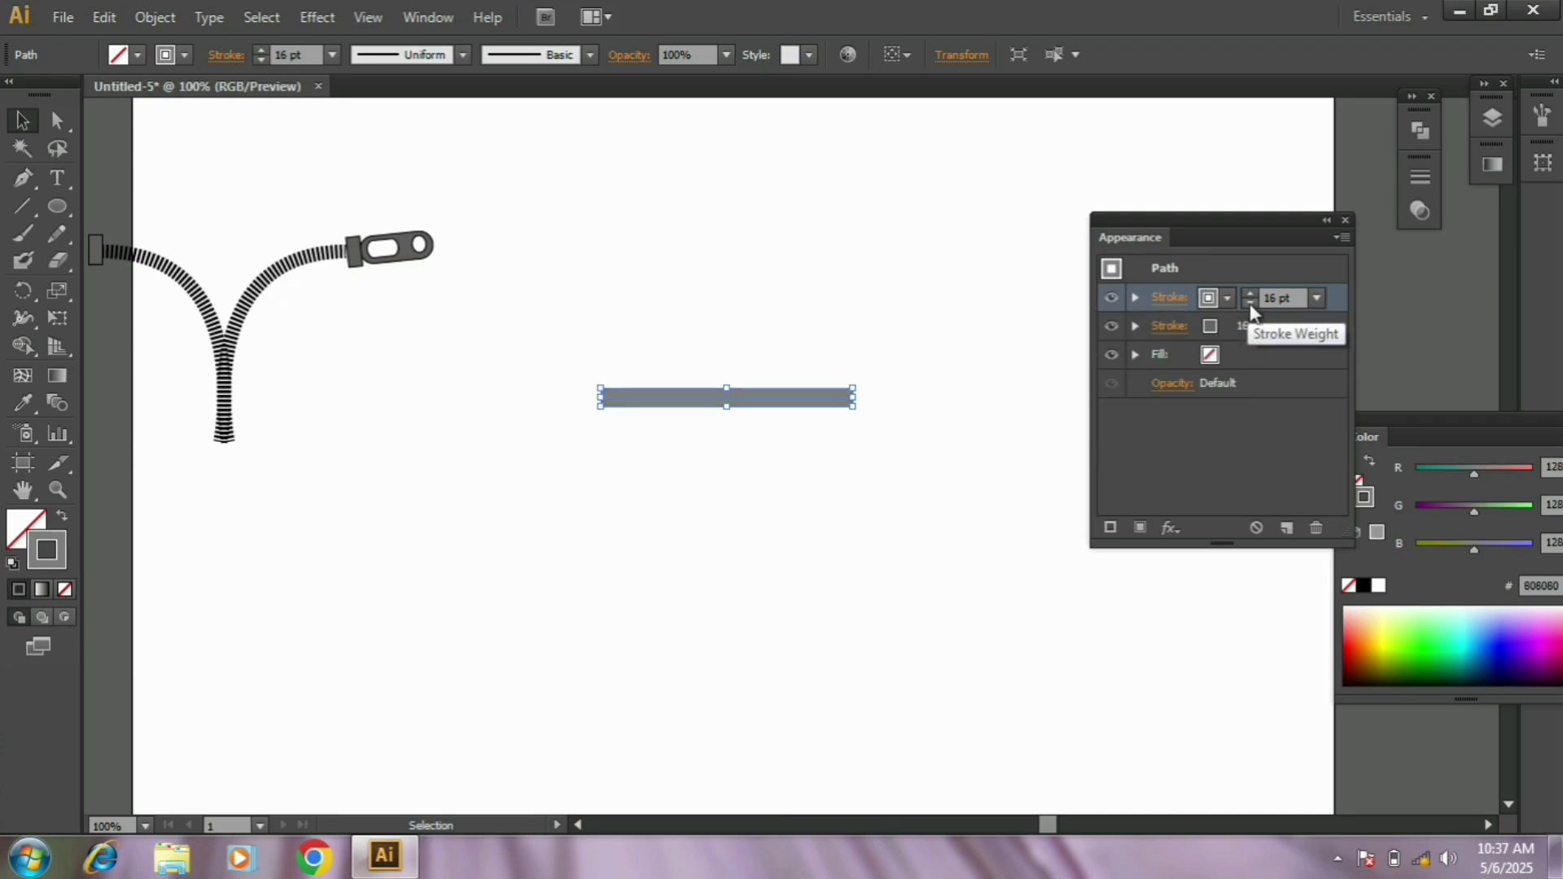
left_click(1250, 304)
left_click(1249, 304)
left_click(1250, 304)
left_click(1250, 304)
left_click(1250, 305)
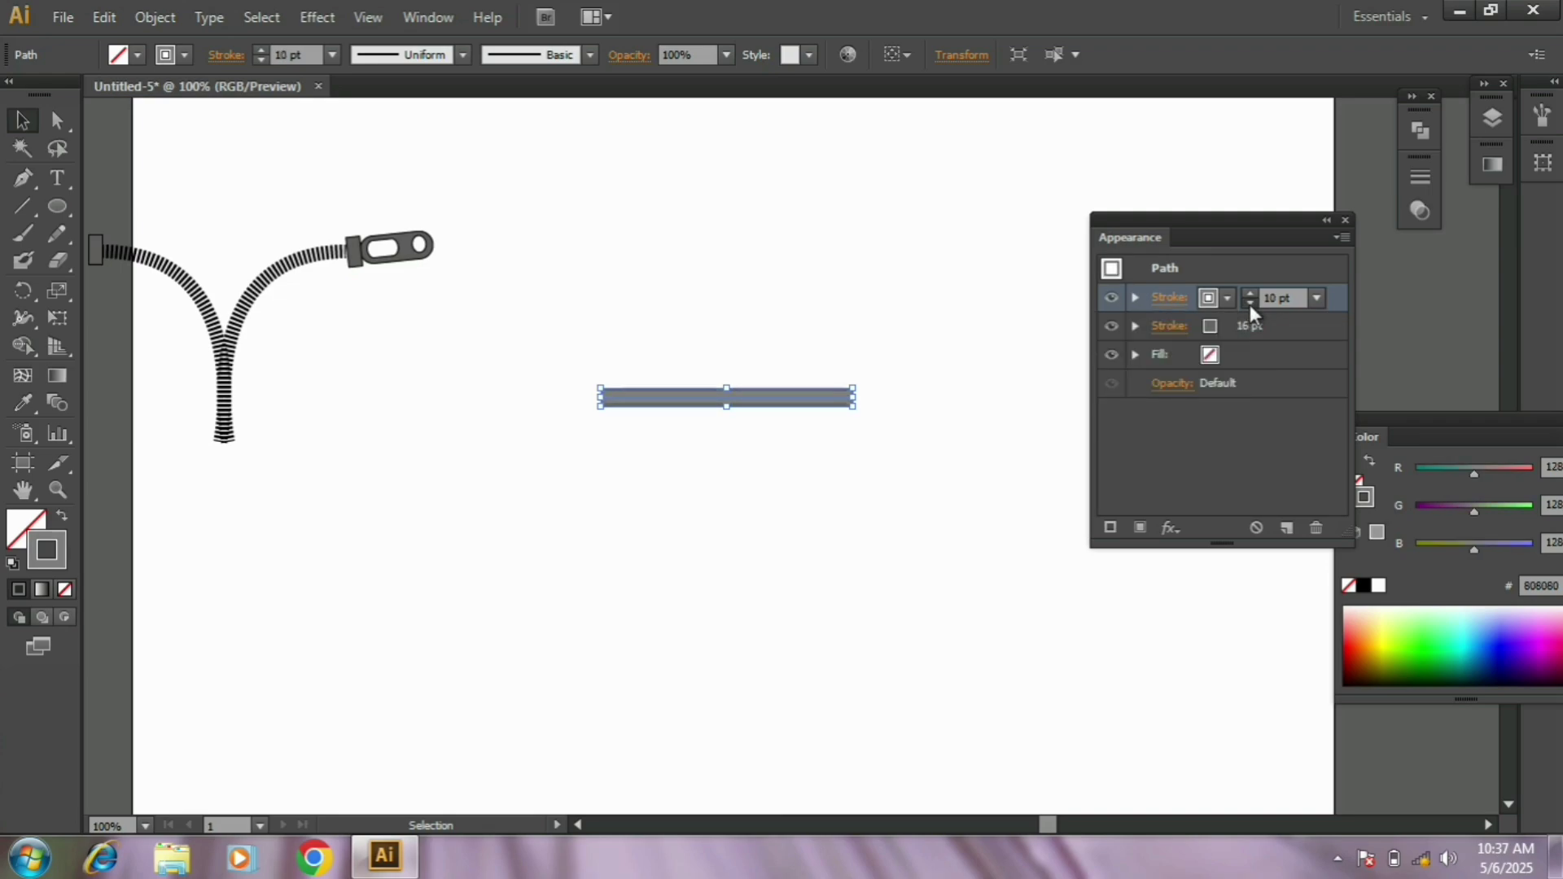
left_click(1250, 304)
left_click(1249, 305)
left_click(1250, 305)
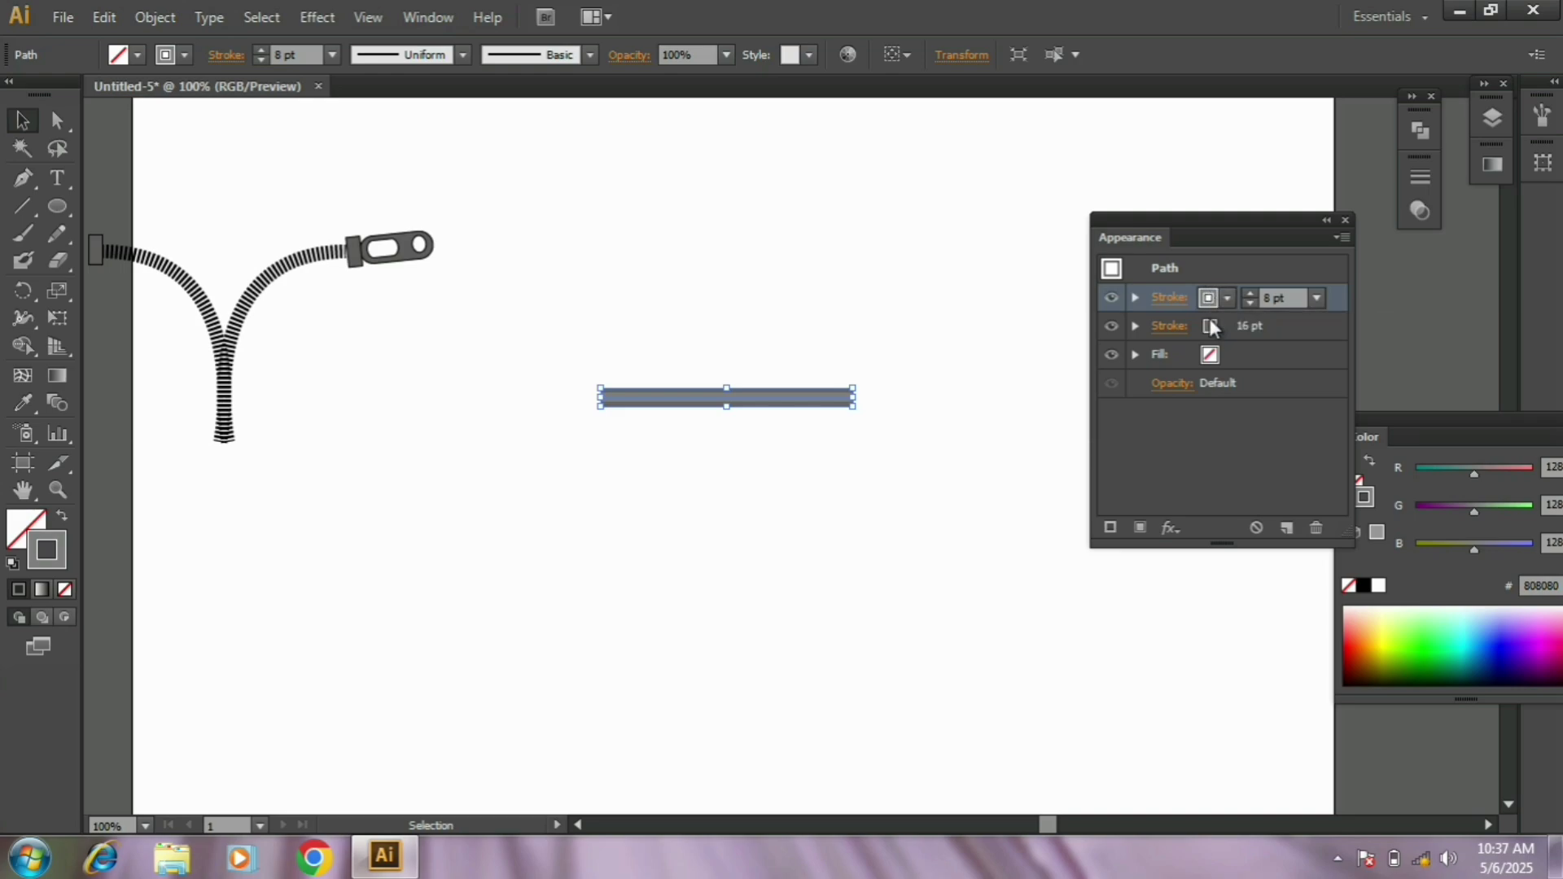
Add a third stroke on top of the line's other two and colour it very light grey (F2F2F2).
left_click(1109, 528)
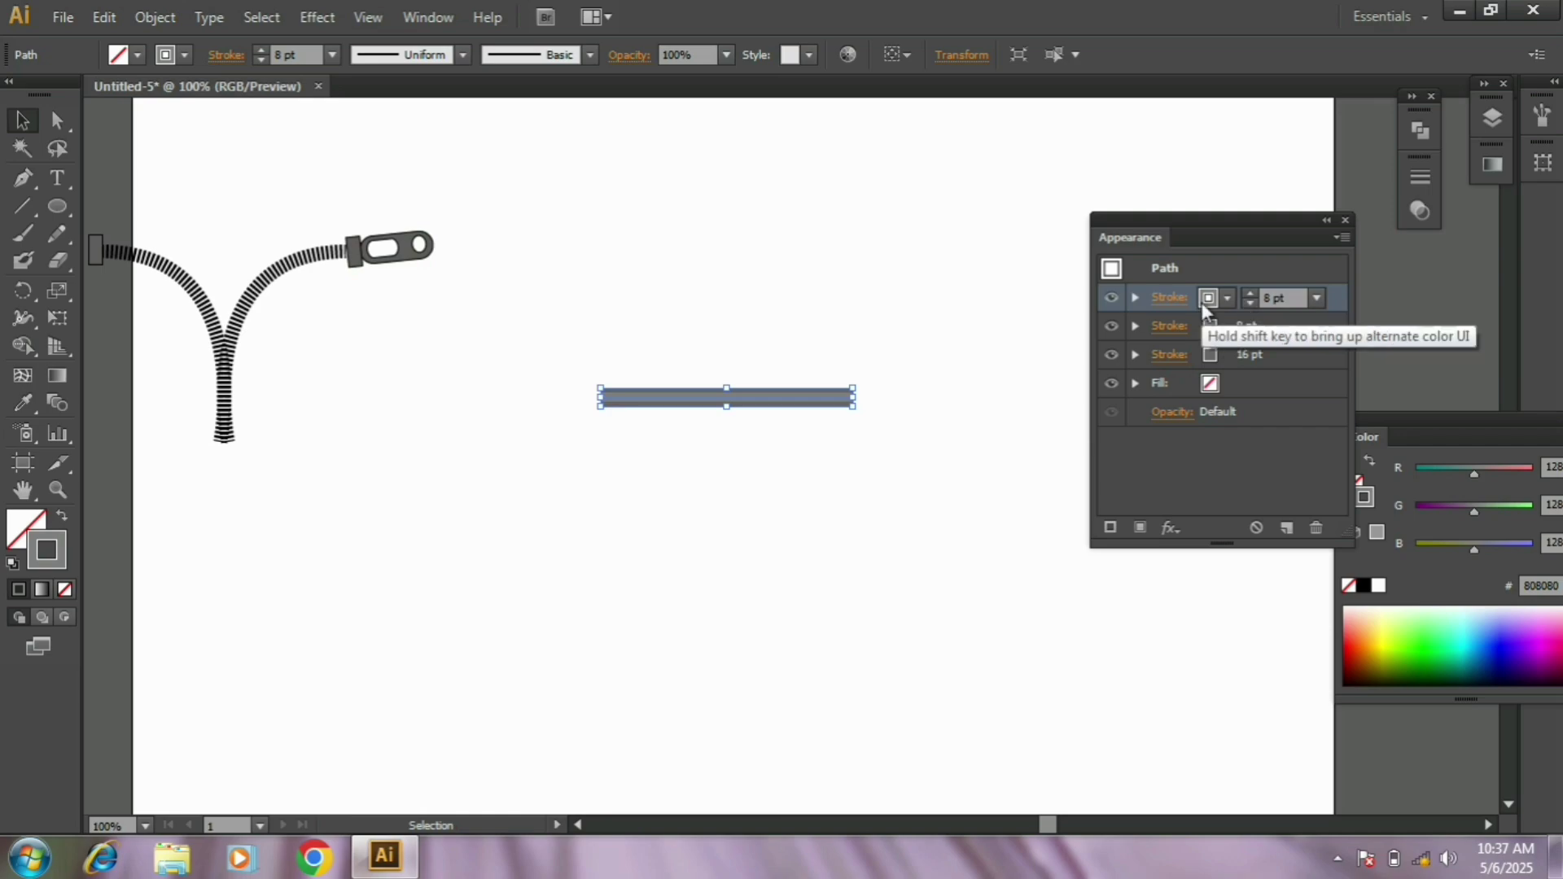
left_click(1226, 303)
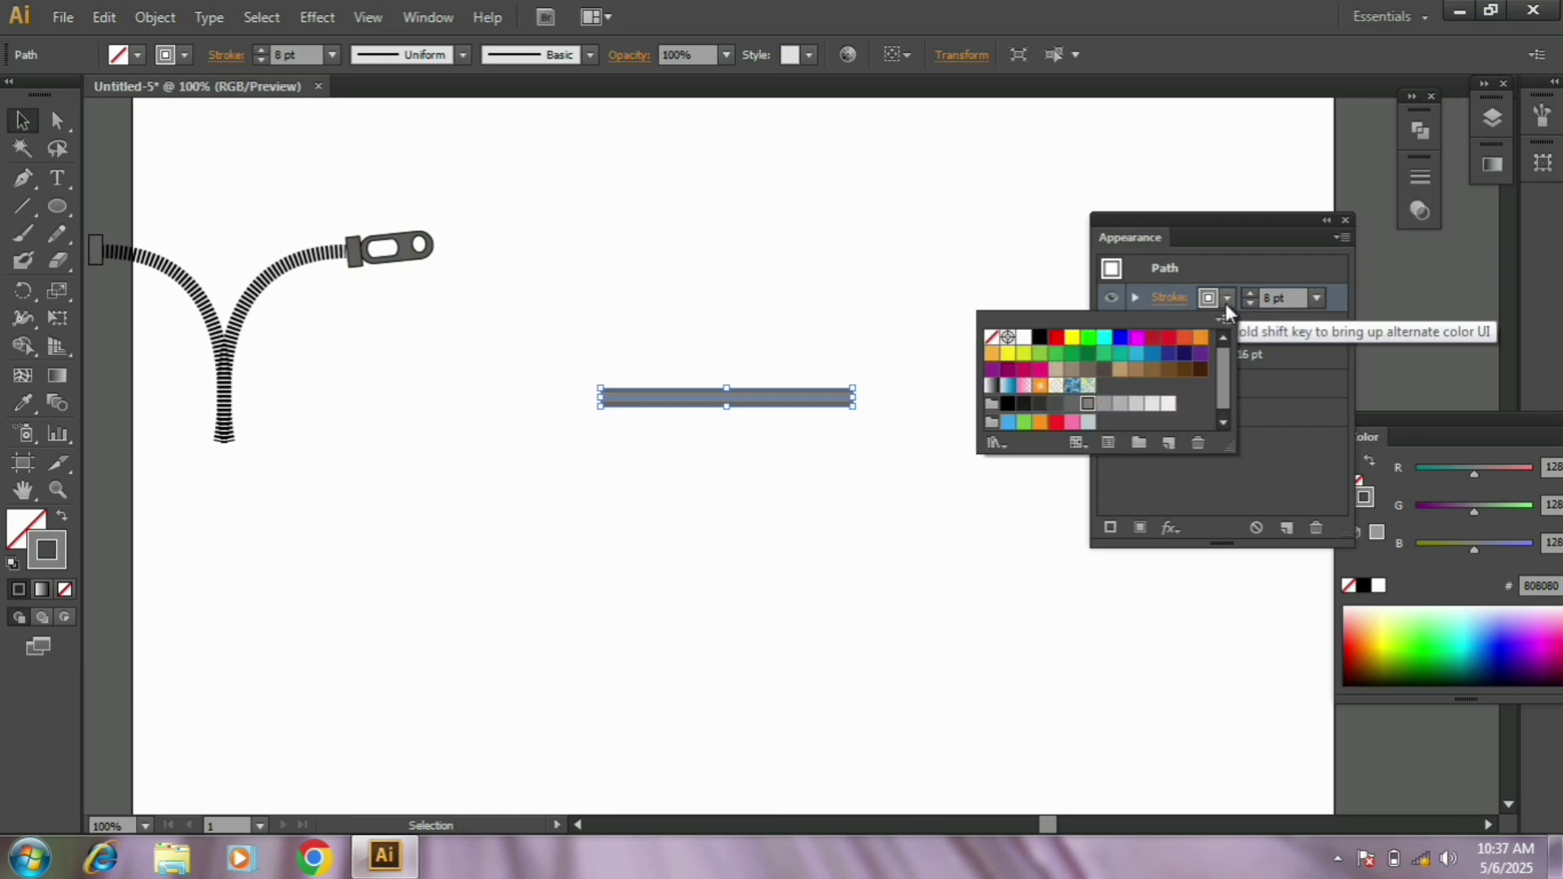
left_click(1169, 405)
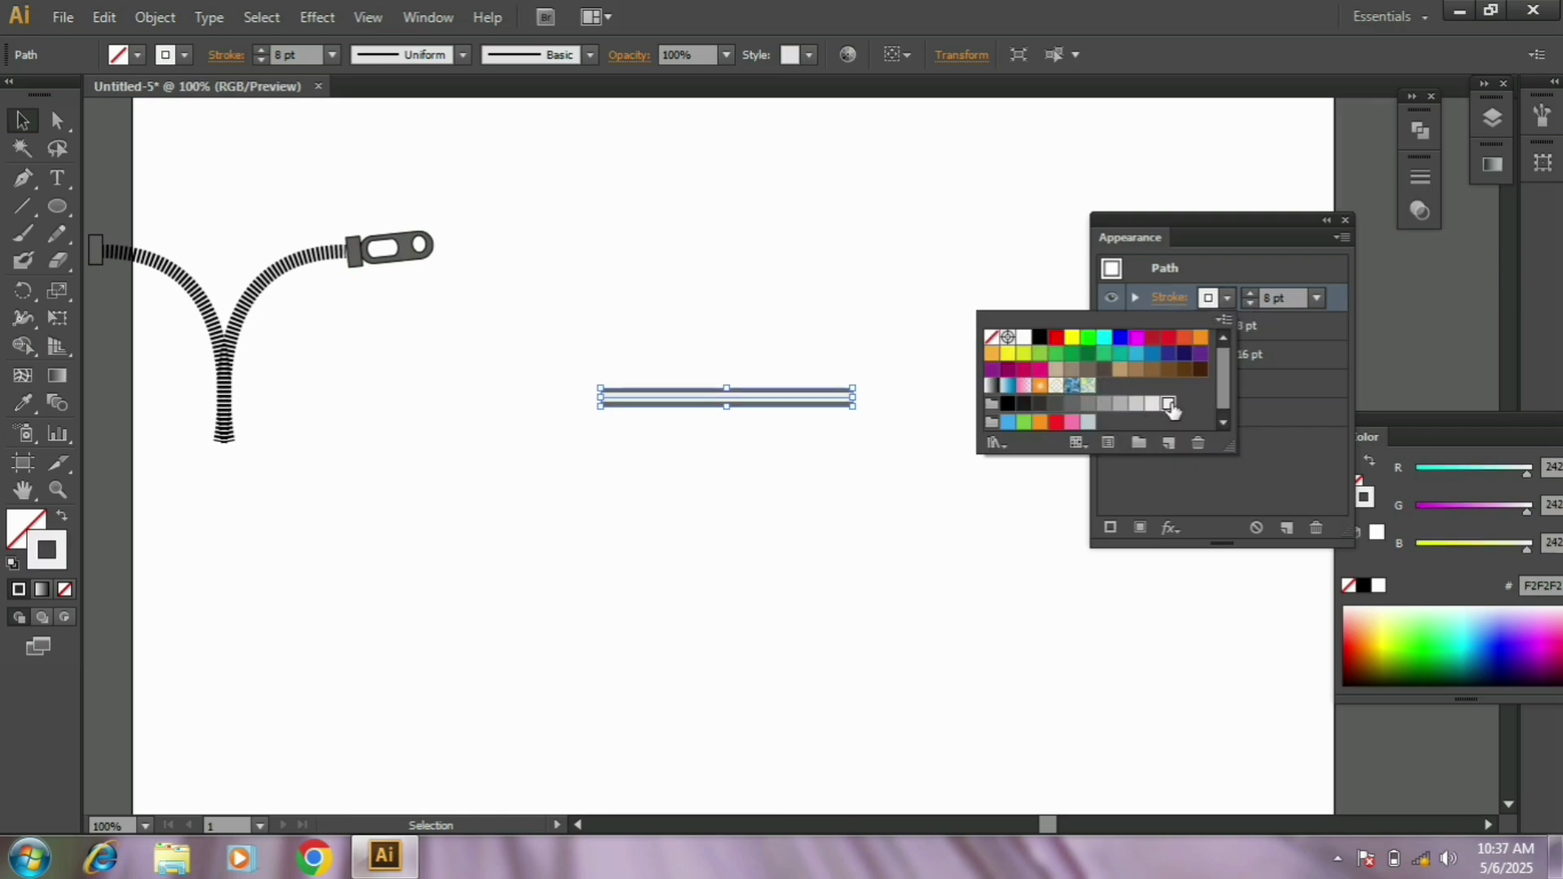
Set the weight of the line's topmost, very light grey stroke to 4 pt.
left_click(1252, 305)
left_click(1252, 304)
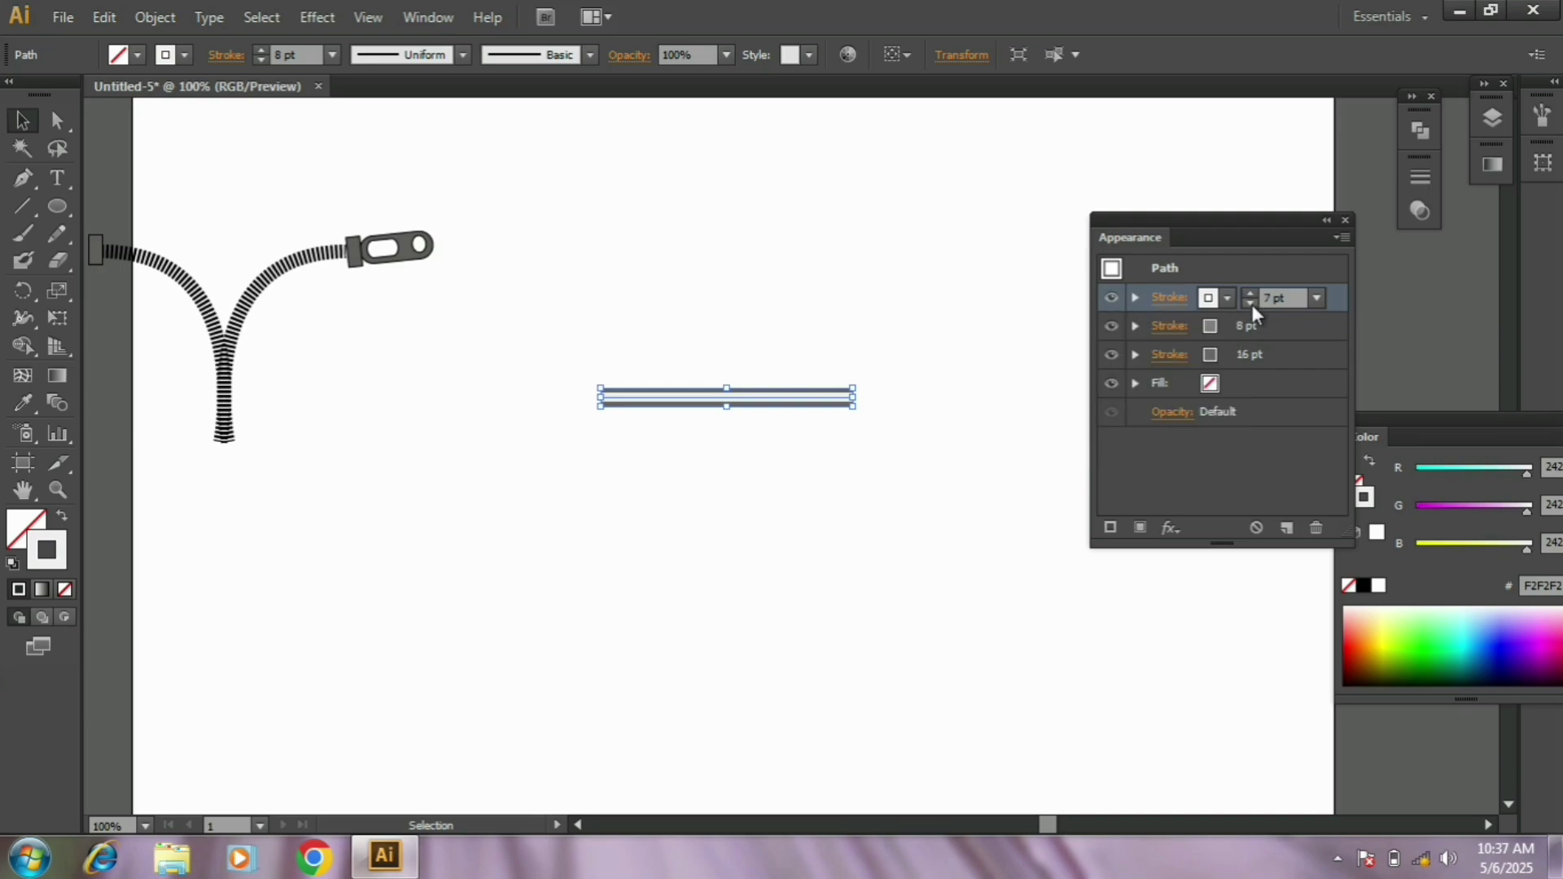
left_click(1252, 304)
left_click(1252, 305)
left_click(1252, 304)
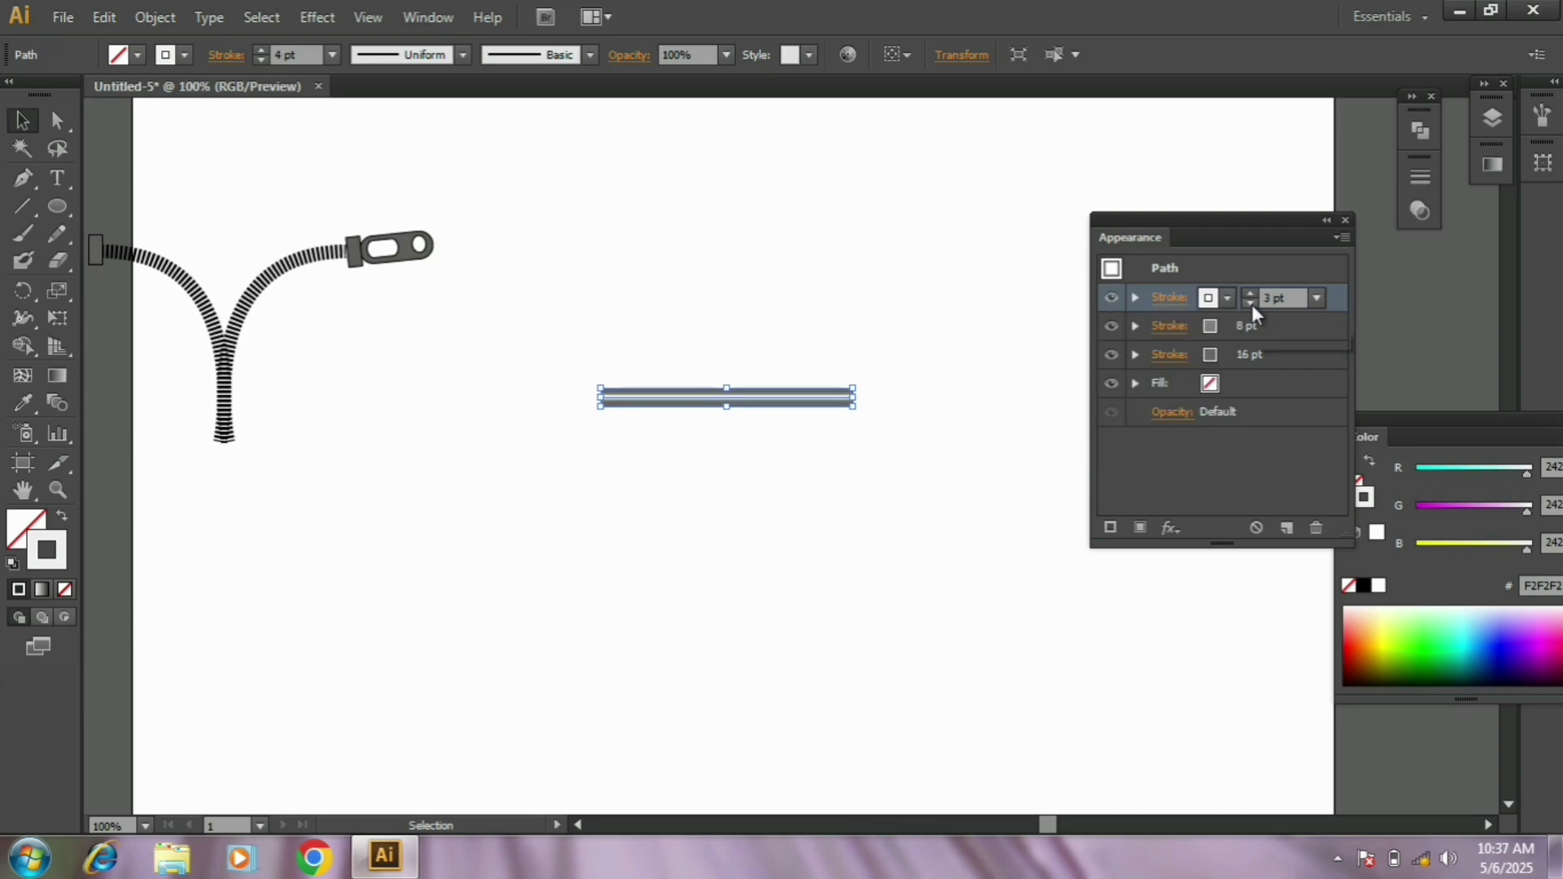
left_click(1252, 304)
left_click(1252, 293)
Make the line's topmost 4 pt stroke dashed, with a dash length of 10 pt.
left_click(1167, 299)
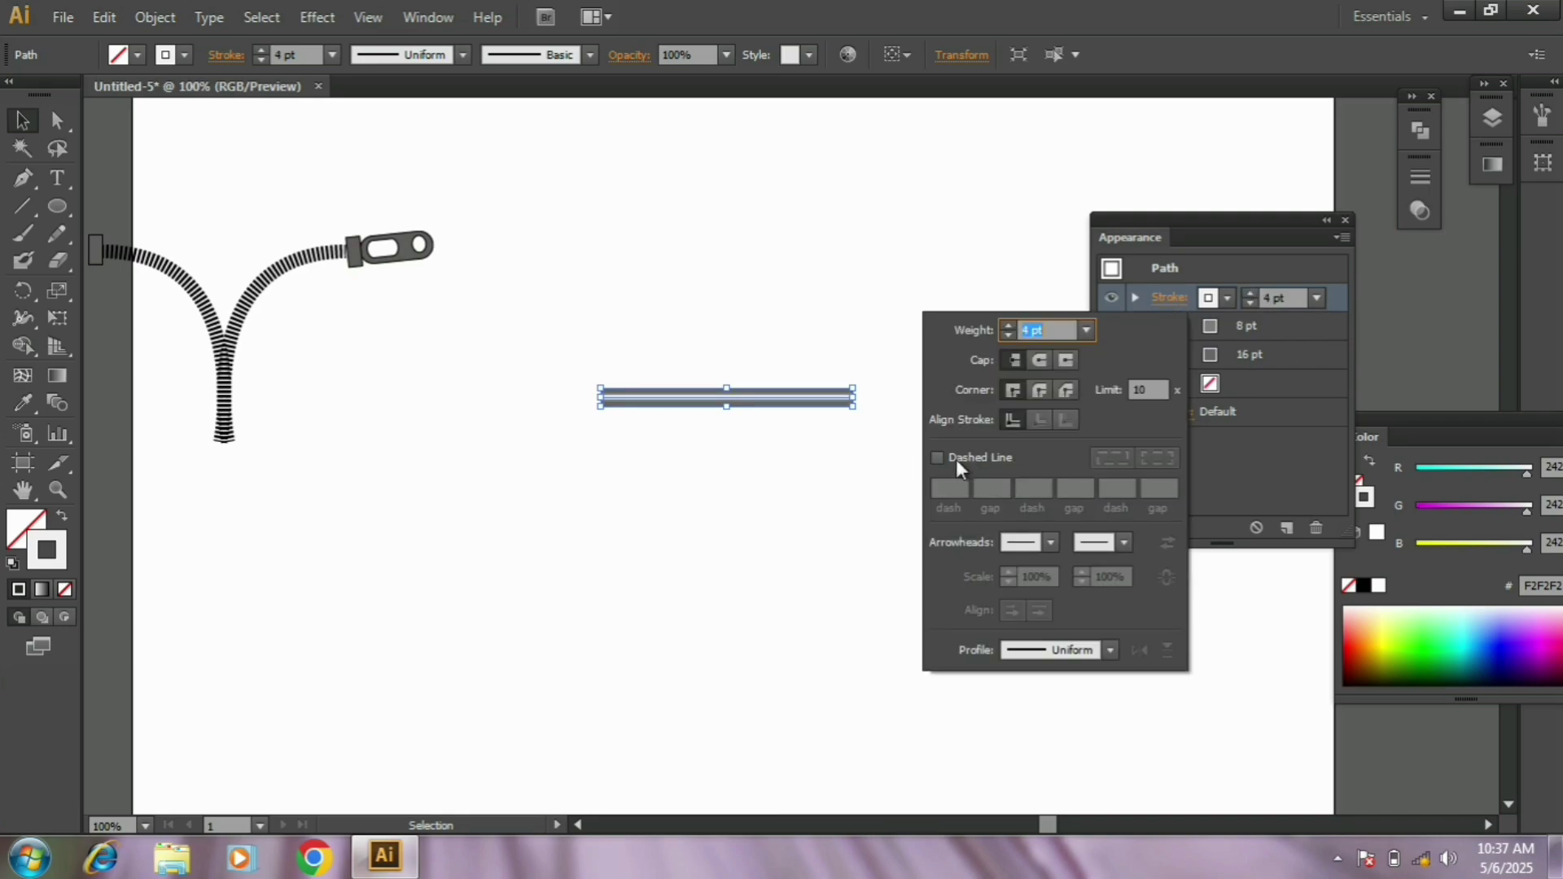
left_click(956, 459)
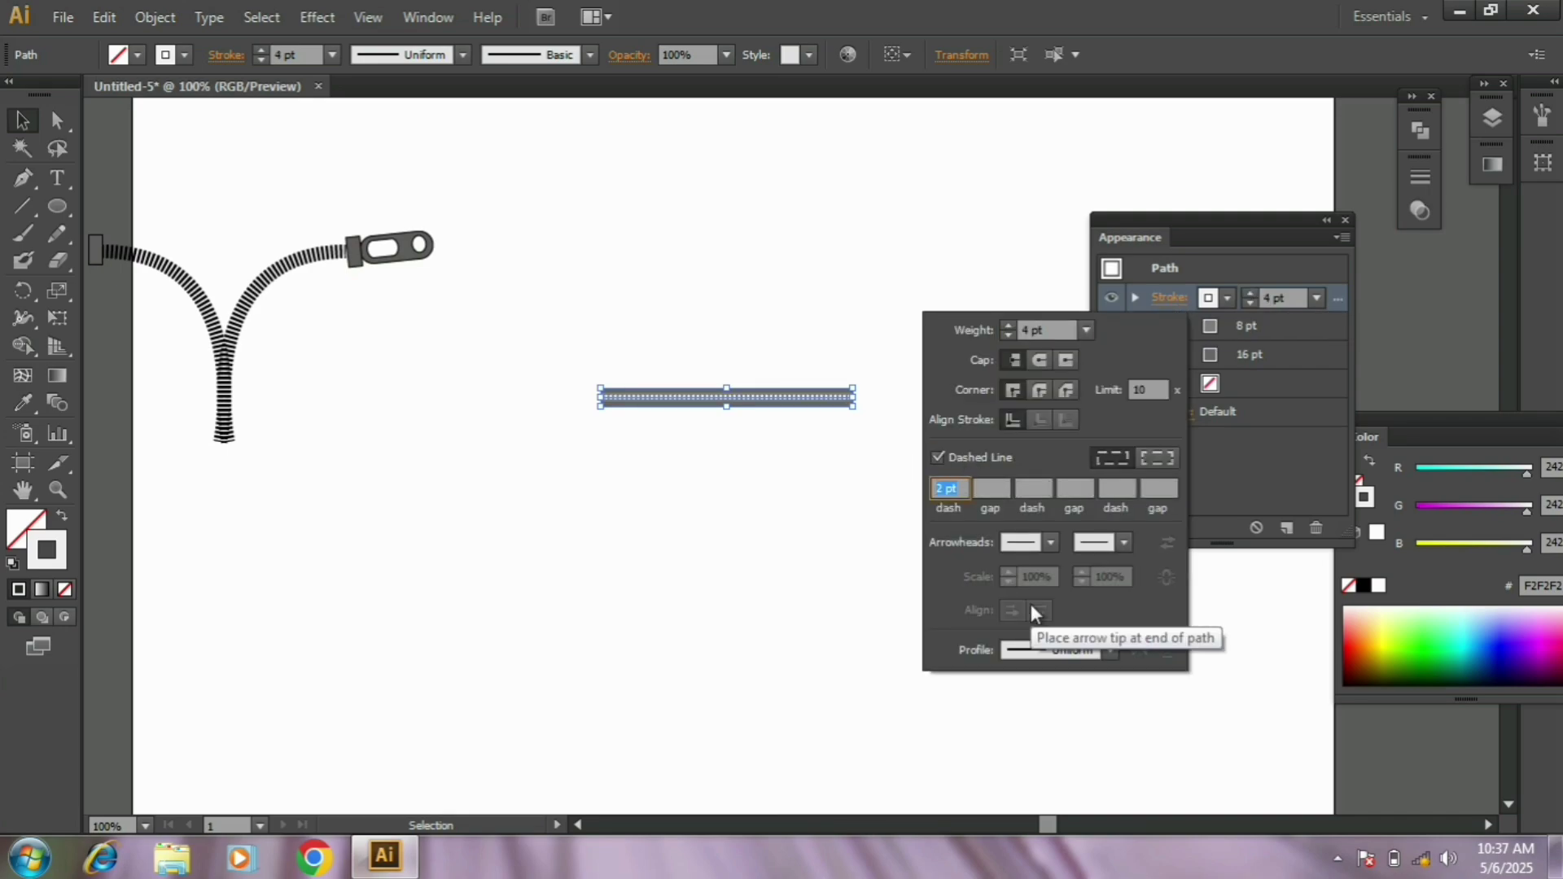
left_click(947, 489)
key("Up")
key("Up")
key("Up")
key("Up")
key("Up")
key("Up")
key("Up")
key("Up")
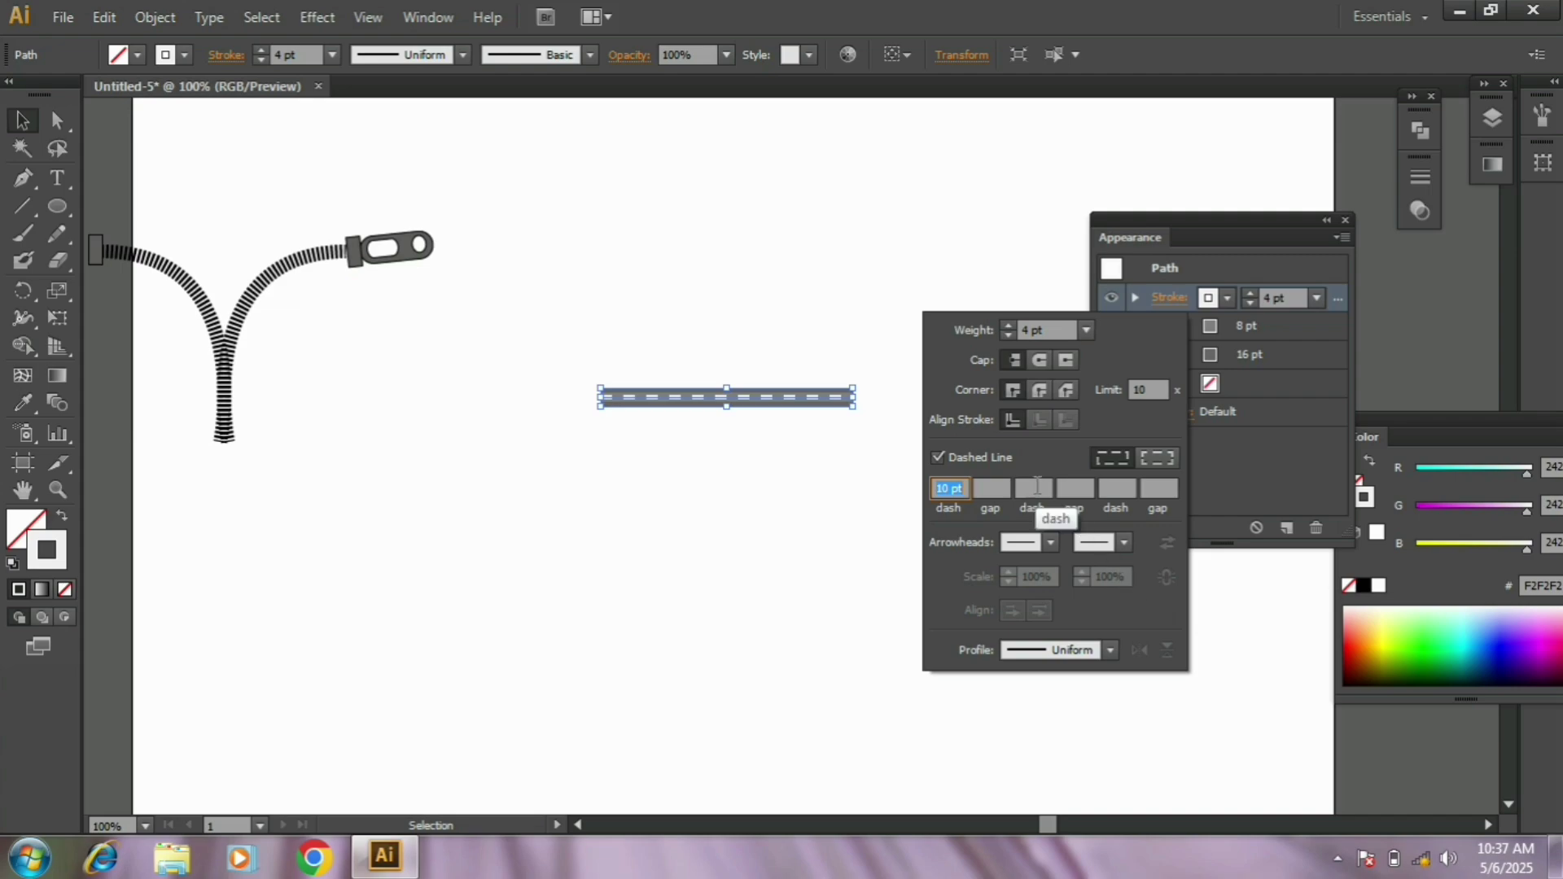
left_click(1286, 471)
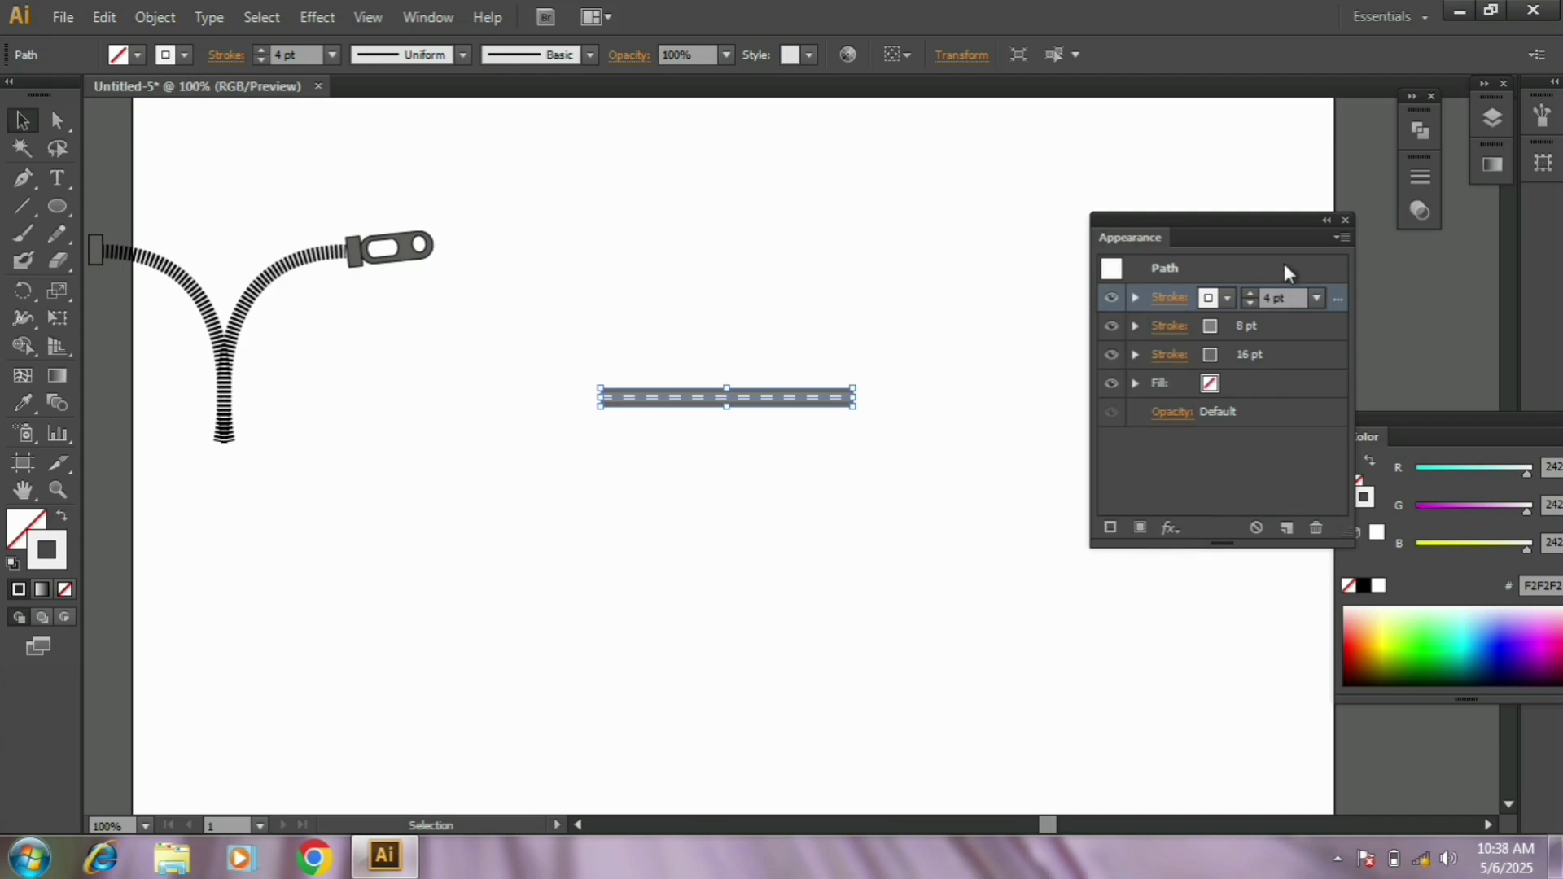
Collapse the Appearance panel out of the way and deselect the road-like line.
left_click_drag(1254, 225, 1269, 210)
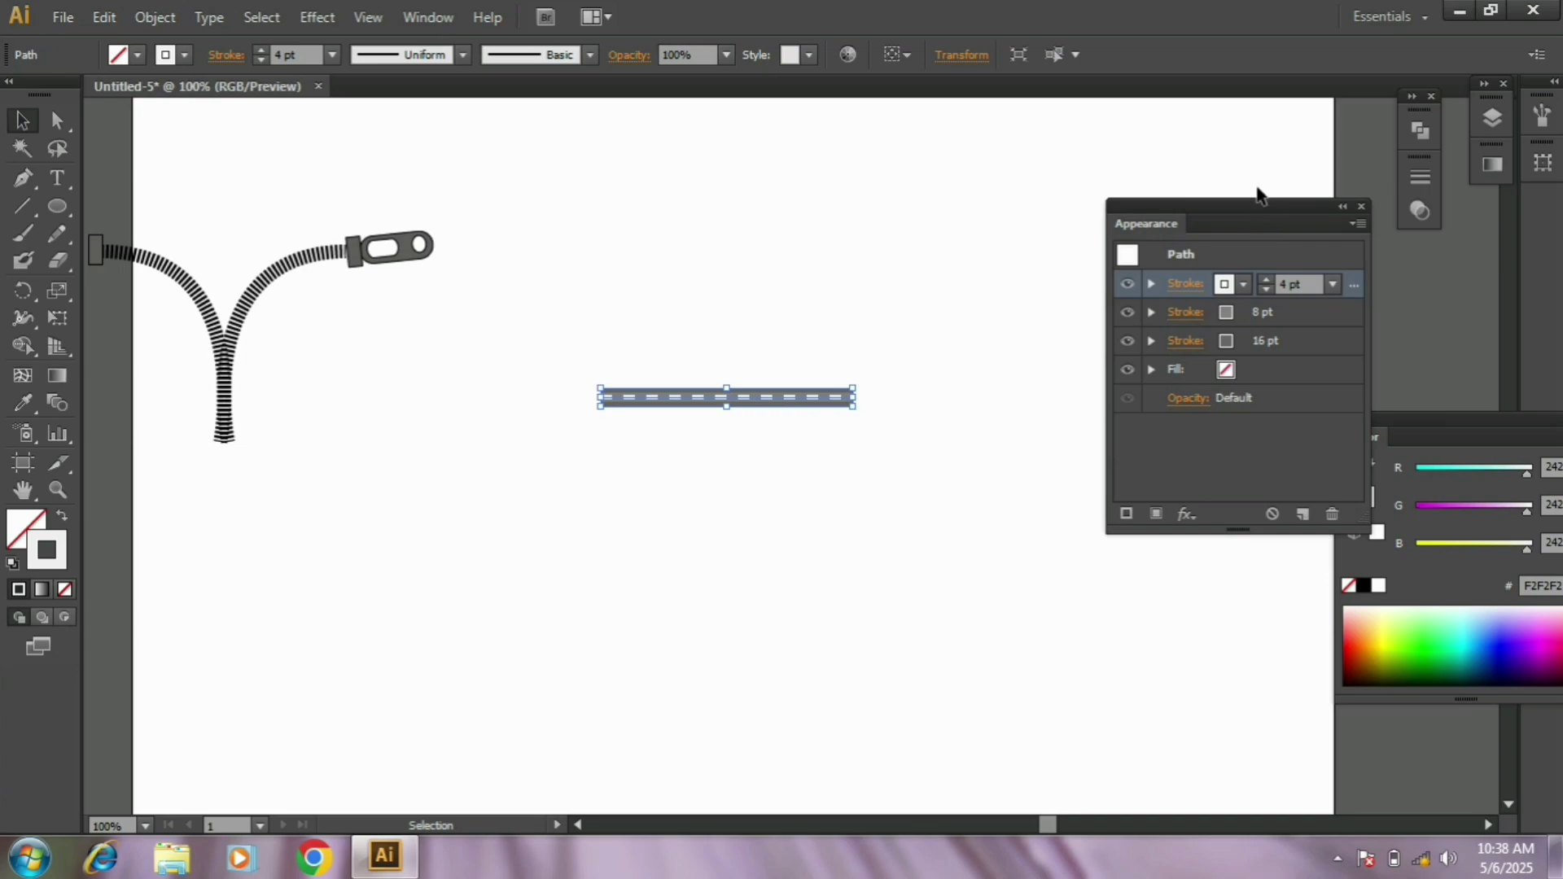
left_click(1341, 207)
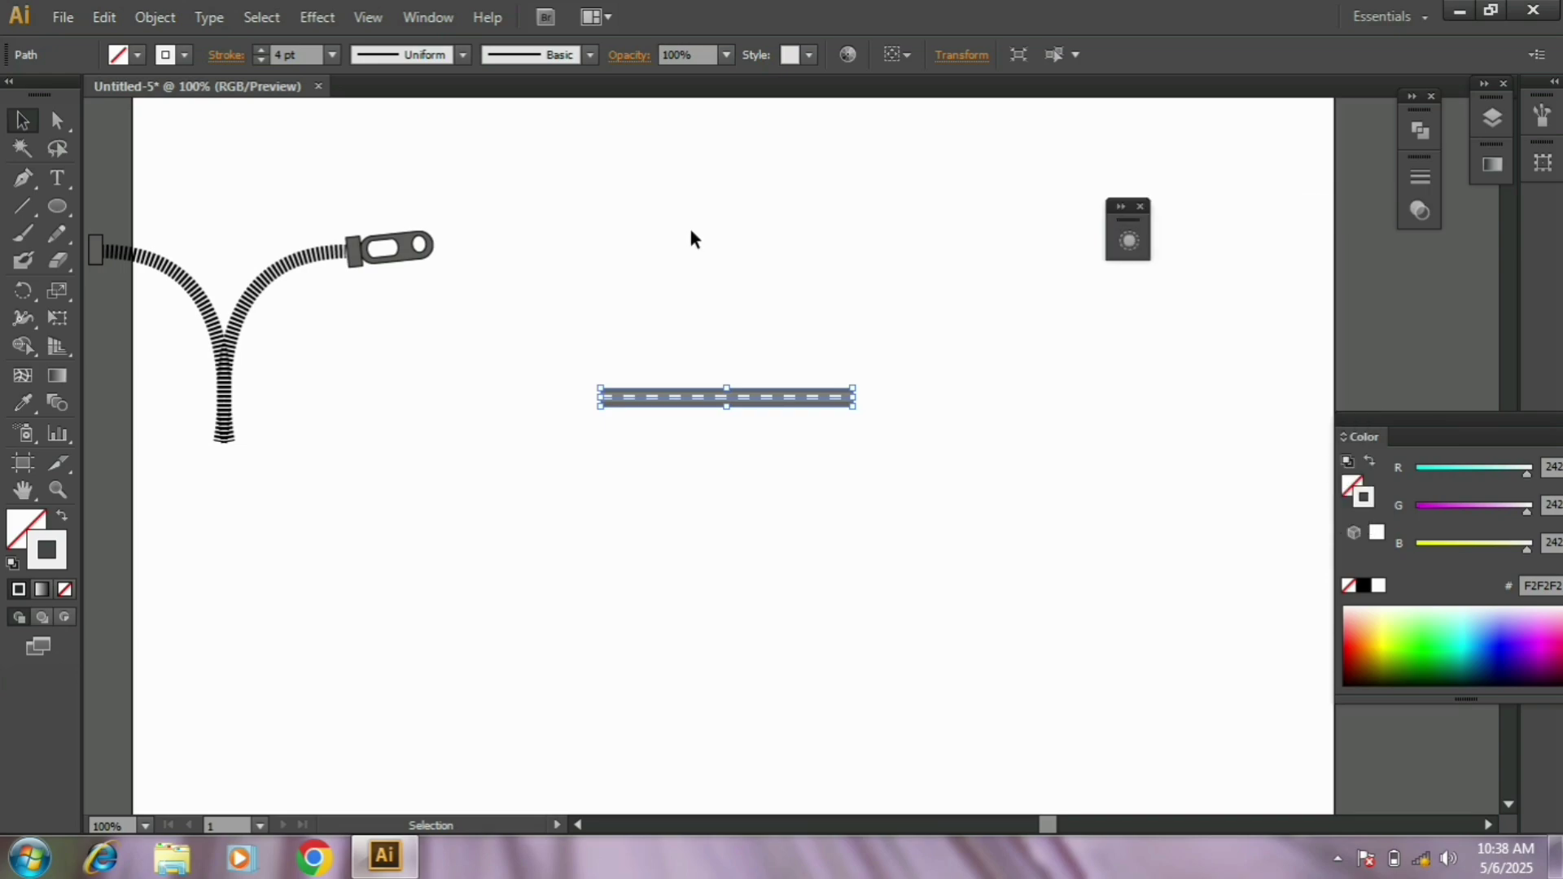
left_click(23, 123)
left_click(474, 394)
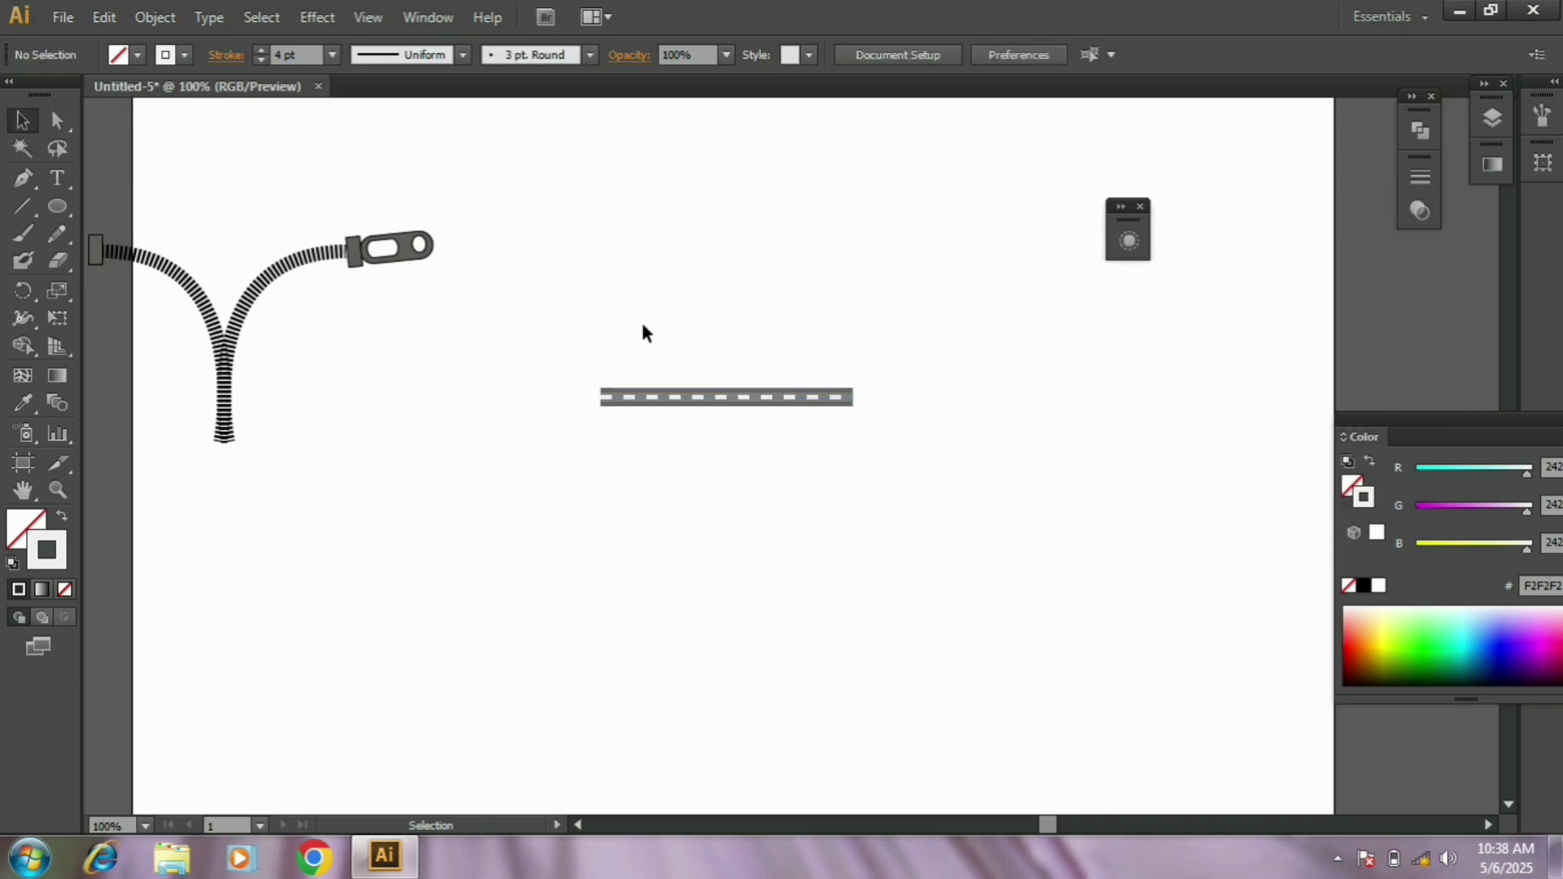
Stretch the horizontal road line symmetrically about its centre to about twice its length.
left_click(682, 399)
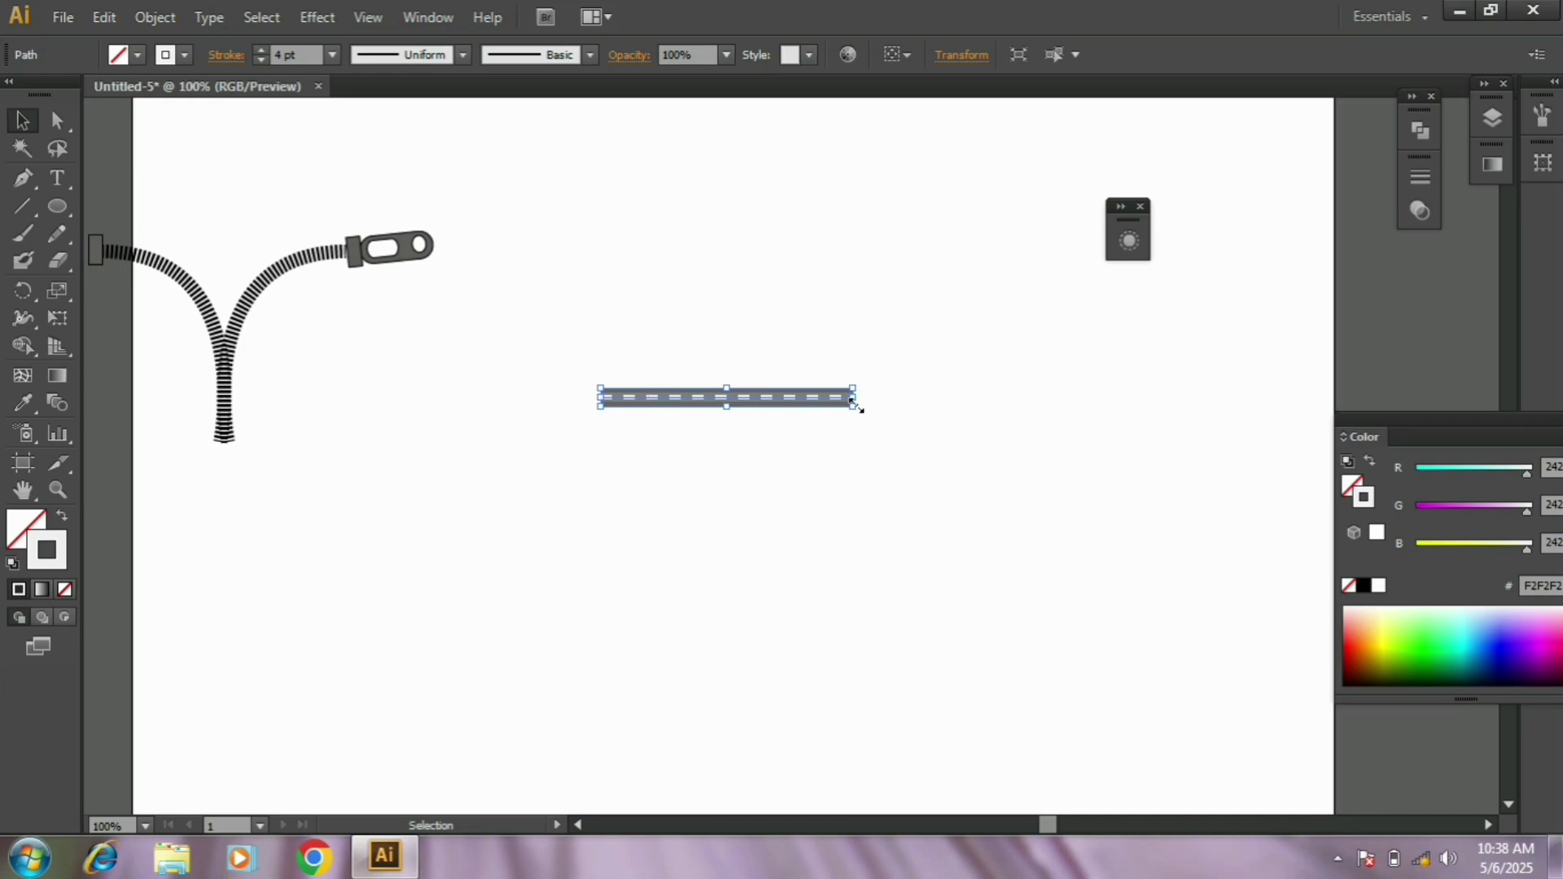
left_click_drag(850, 404, 959, 499)
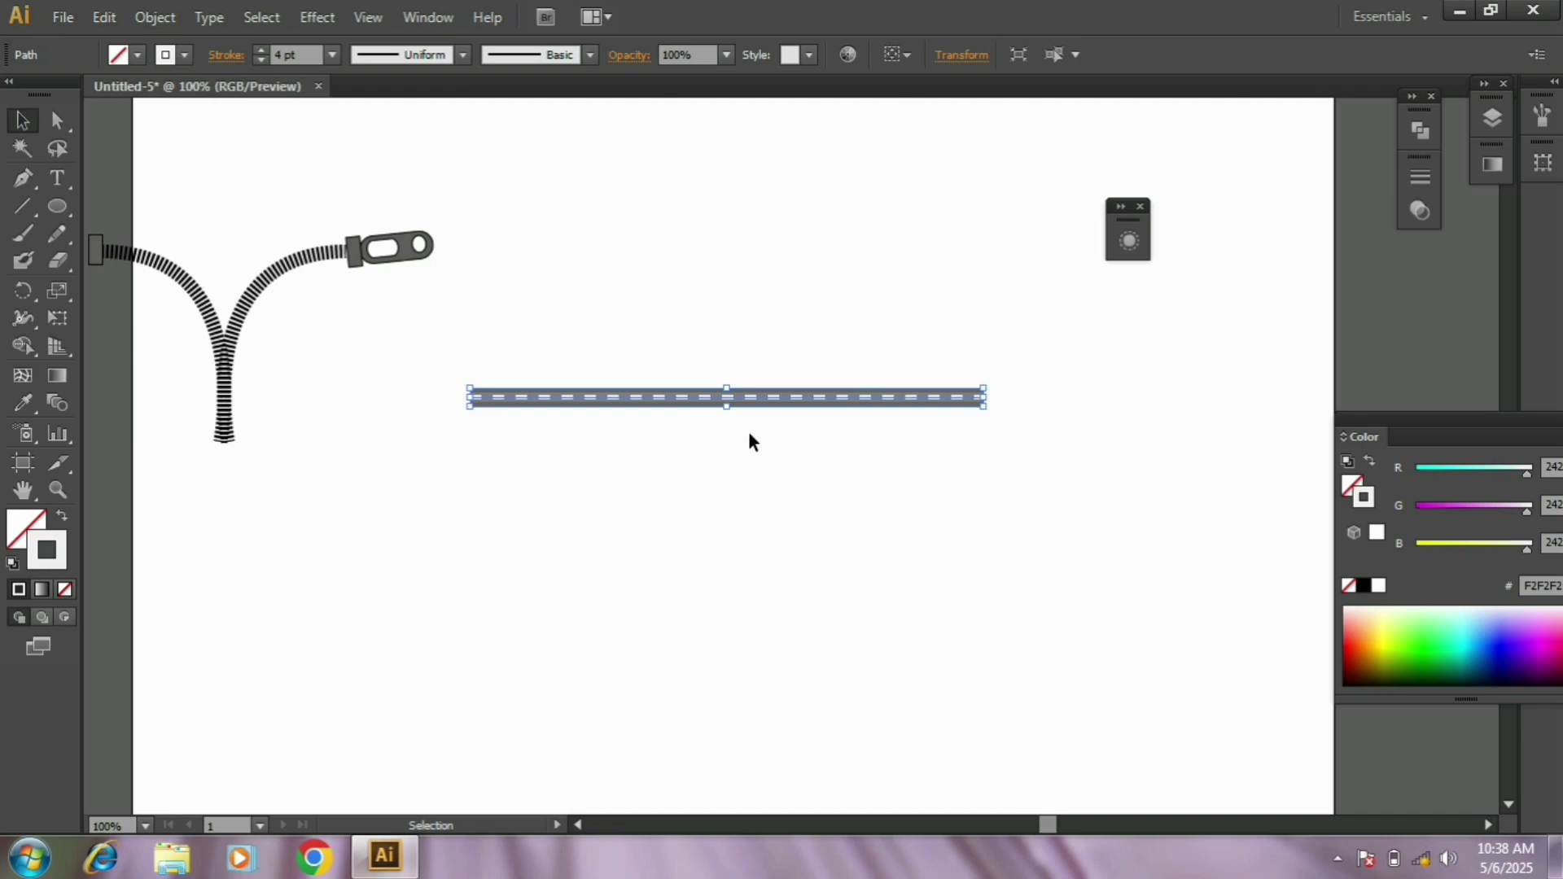
left_click(827, 482)
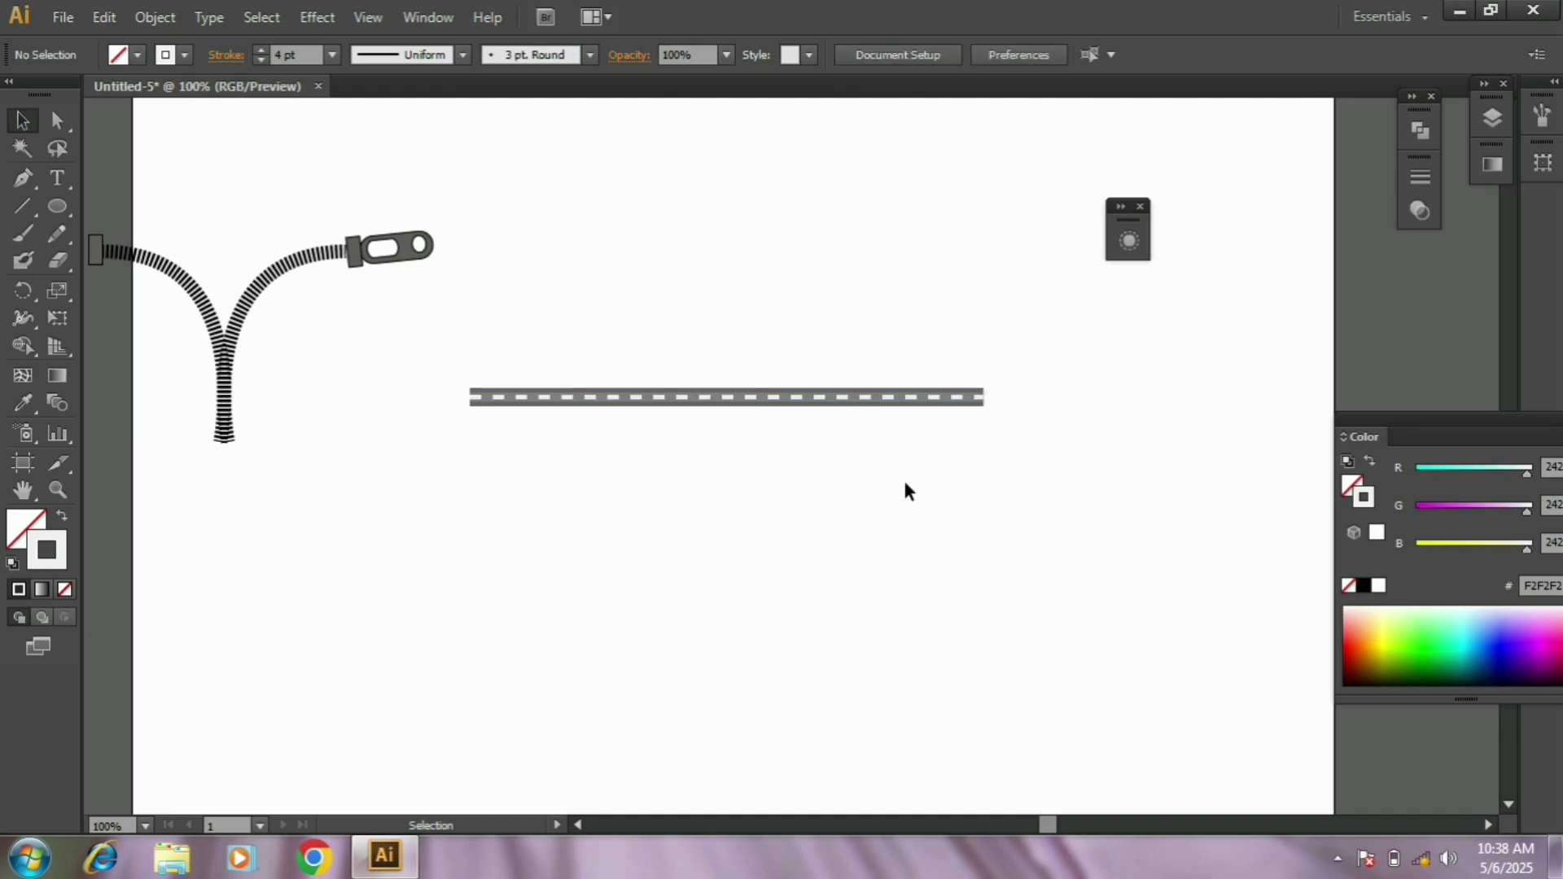
Rotate the road line 90 degrees about its centre so it stands vertically.
left_click(967, 397)
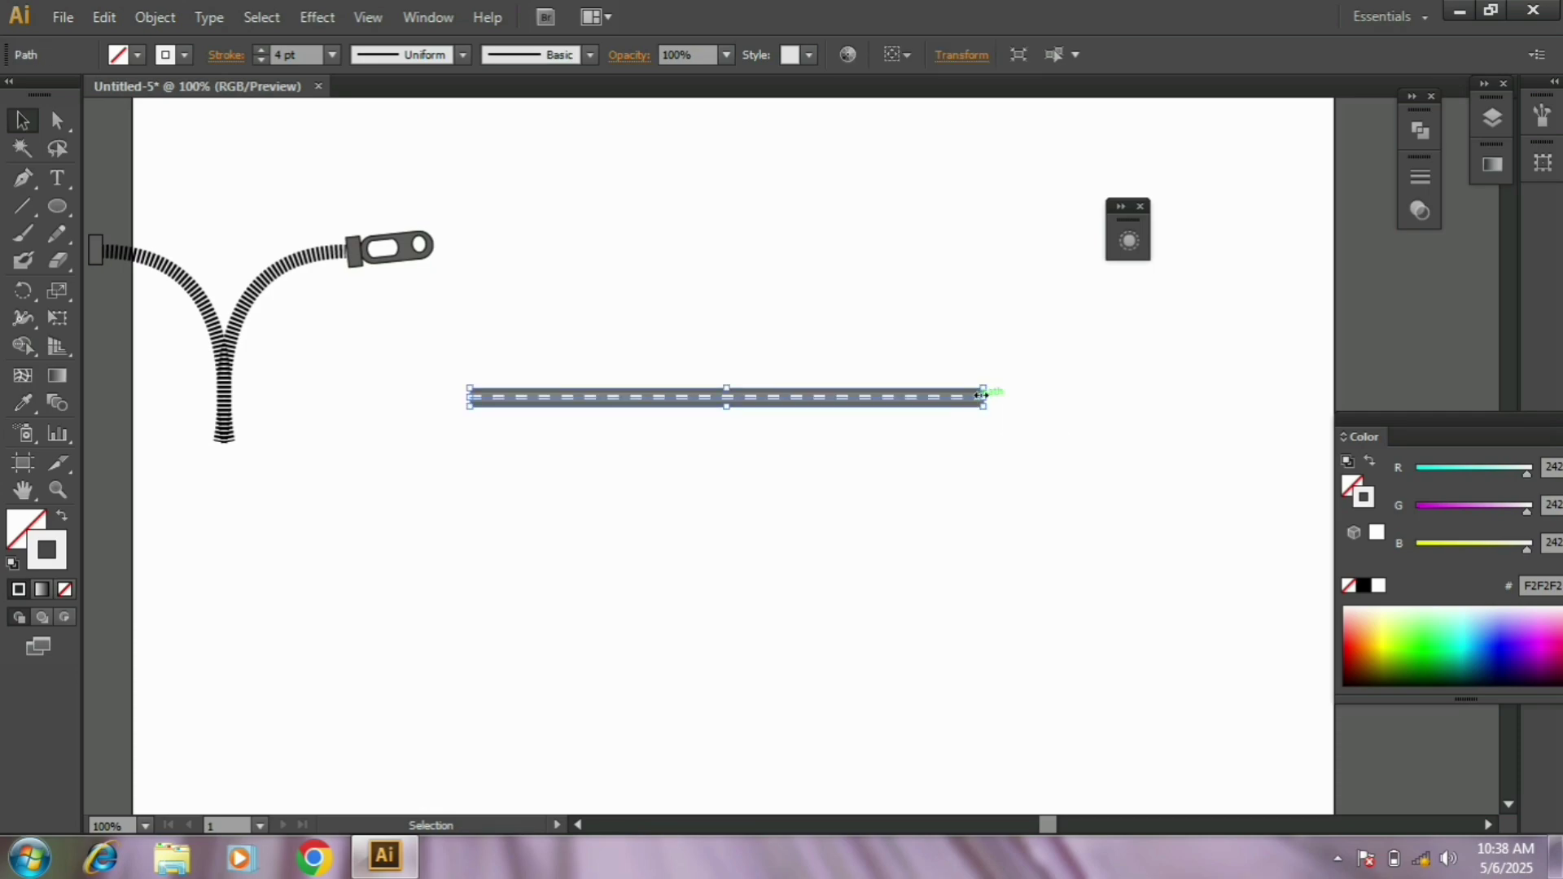
left_click_drag(989, 404, 735, 701)
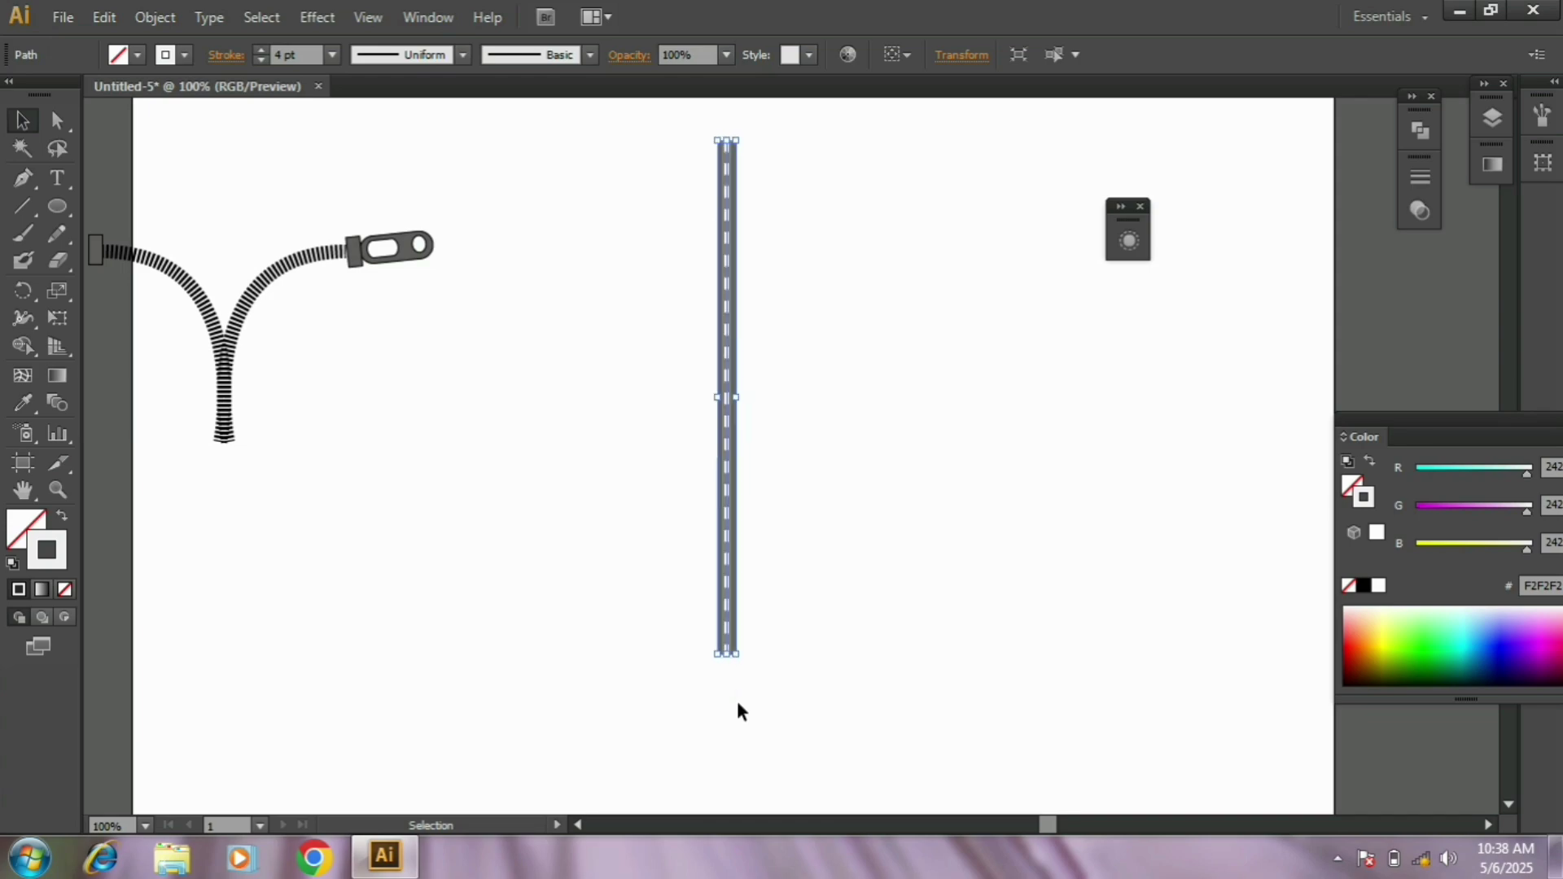
left_click(840, 551)
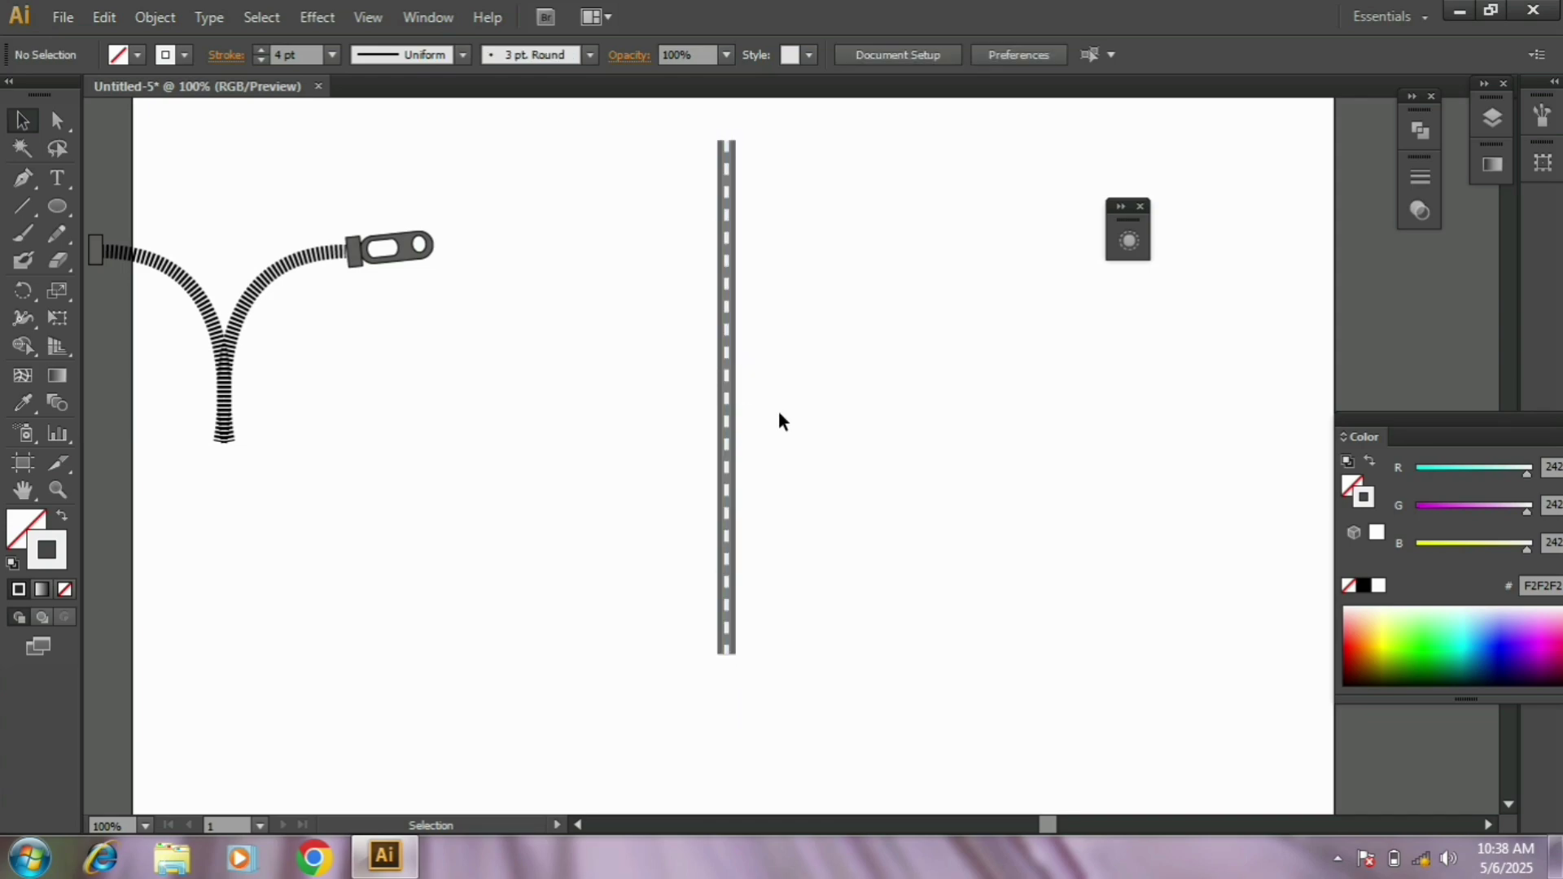
Shorten the vertical road line about its centre to about 162 px and move it close to the zipper.
left_click(727, 363)
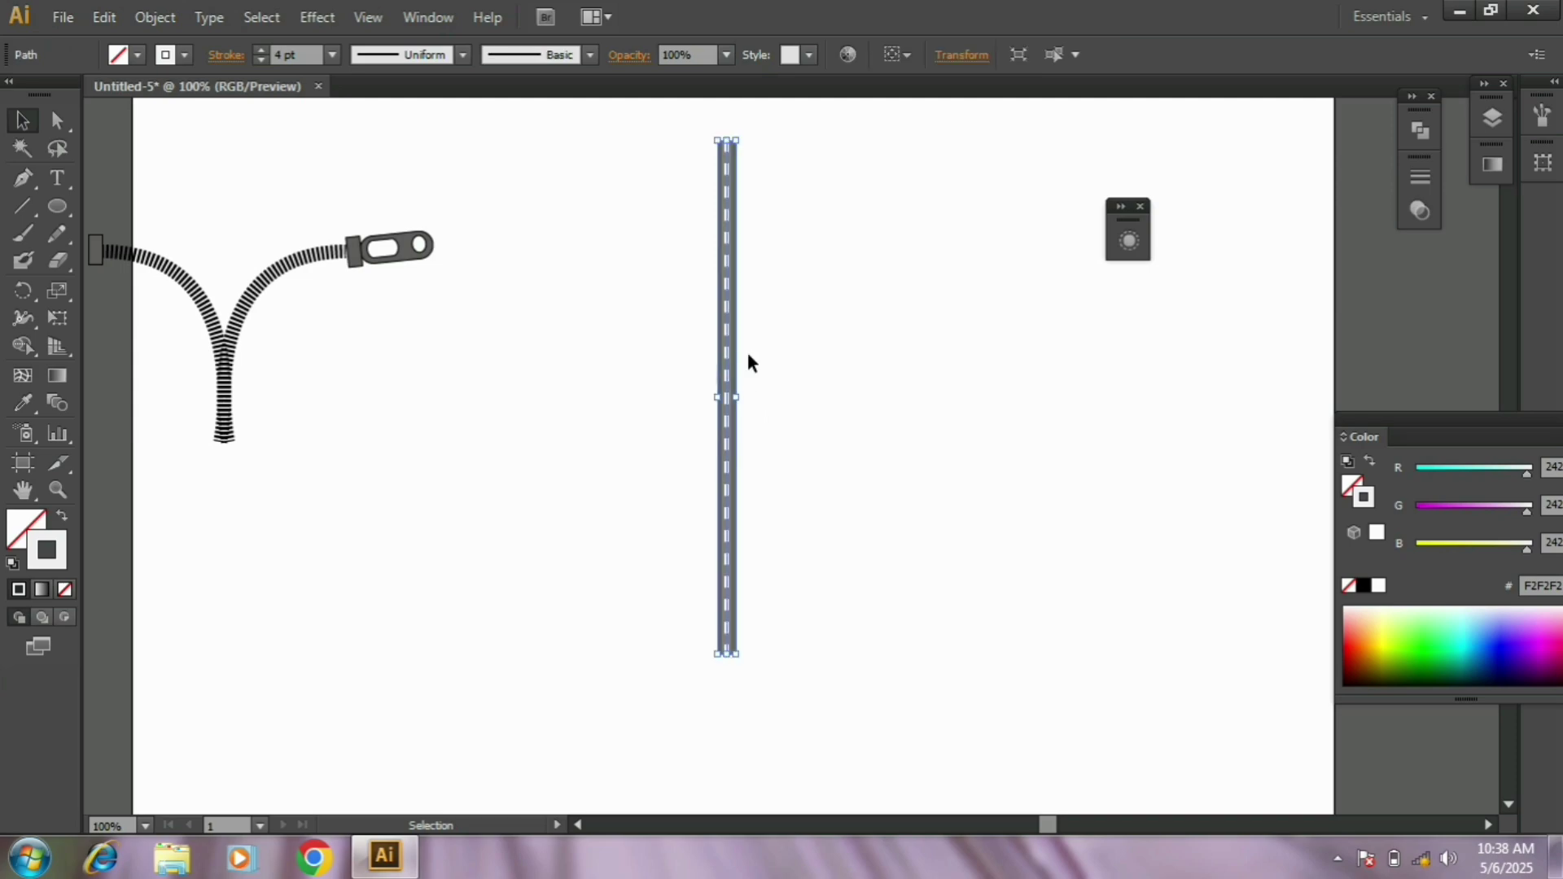
left_click_drag(965, 510, 966, 511)
left_click_drag(710, 334, 574, 345)
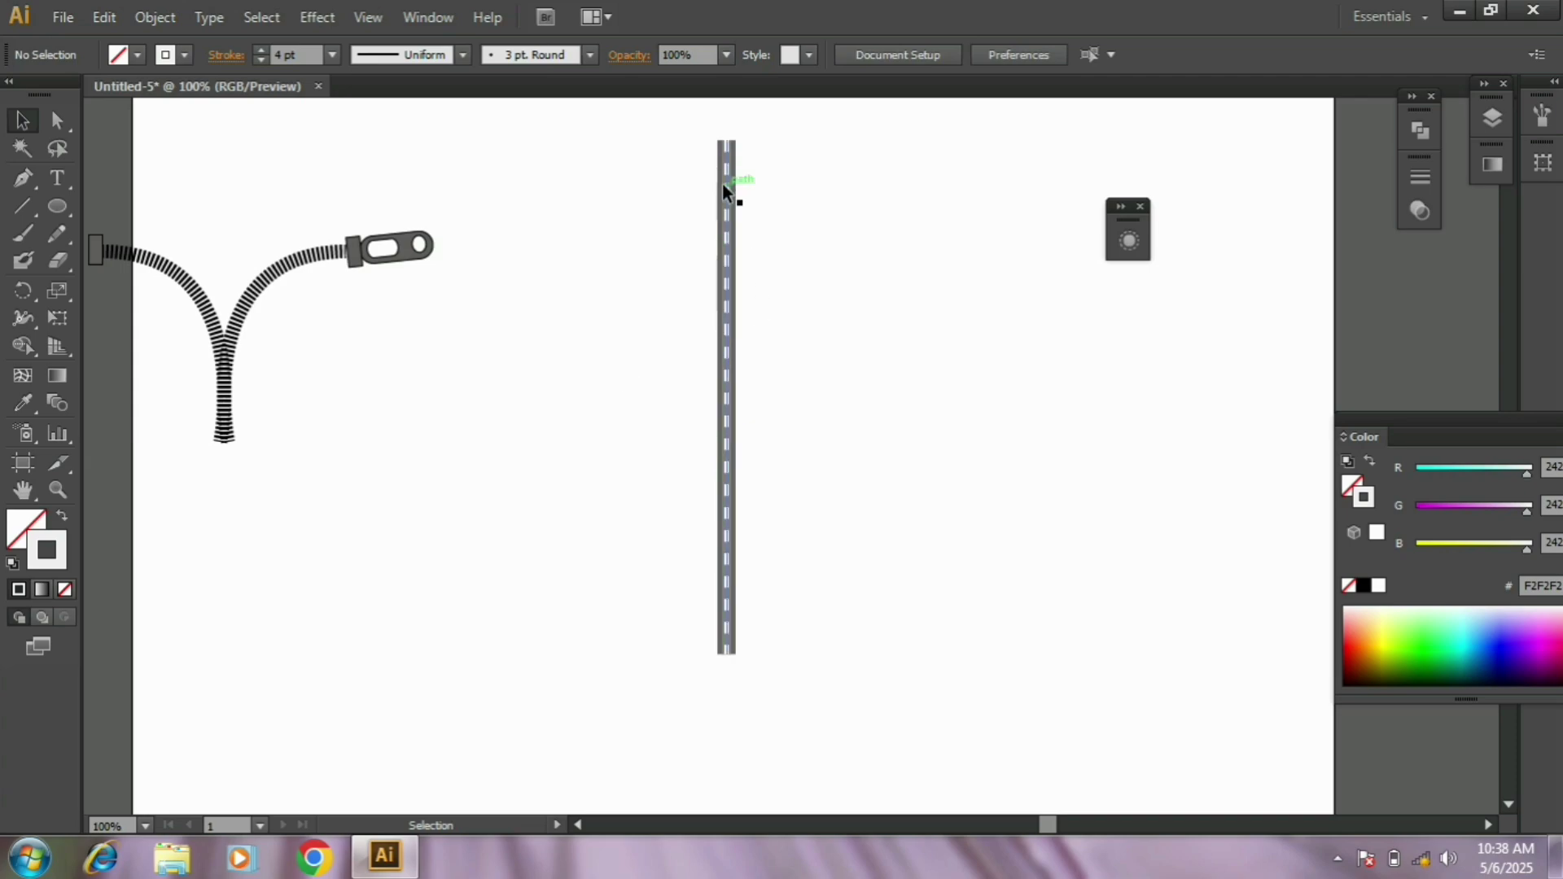
left_click(724, 213)
left_click_drag(726, 654, 516, 461)
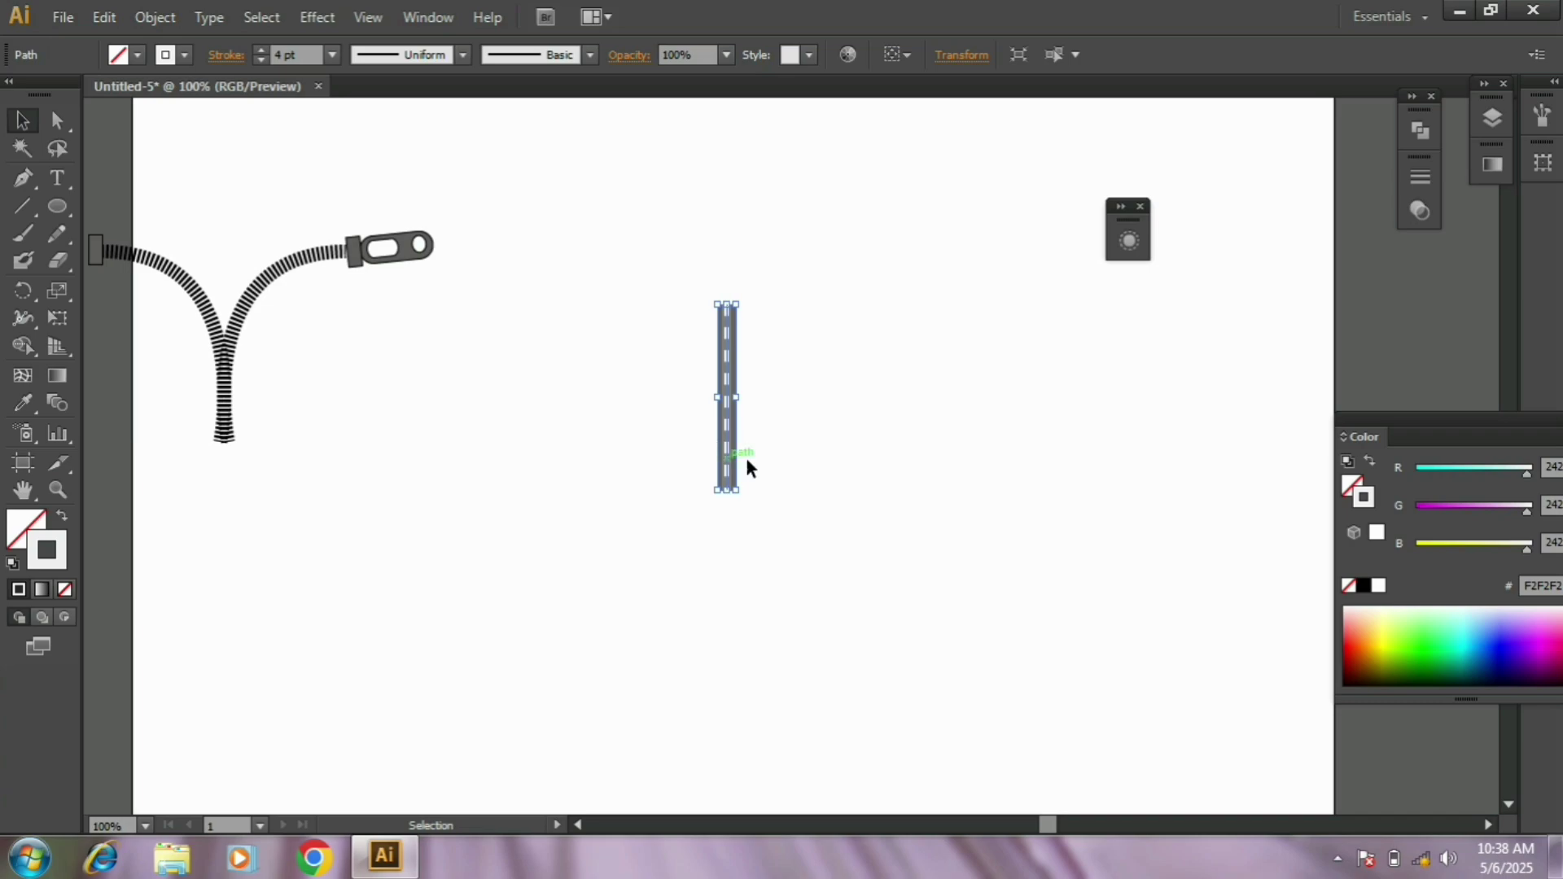
left_click_drag(726, 453, 442, 495)
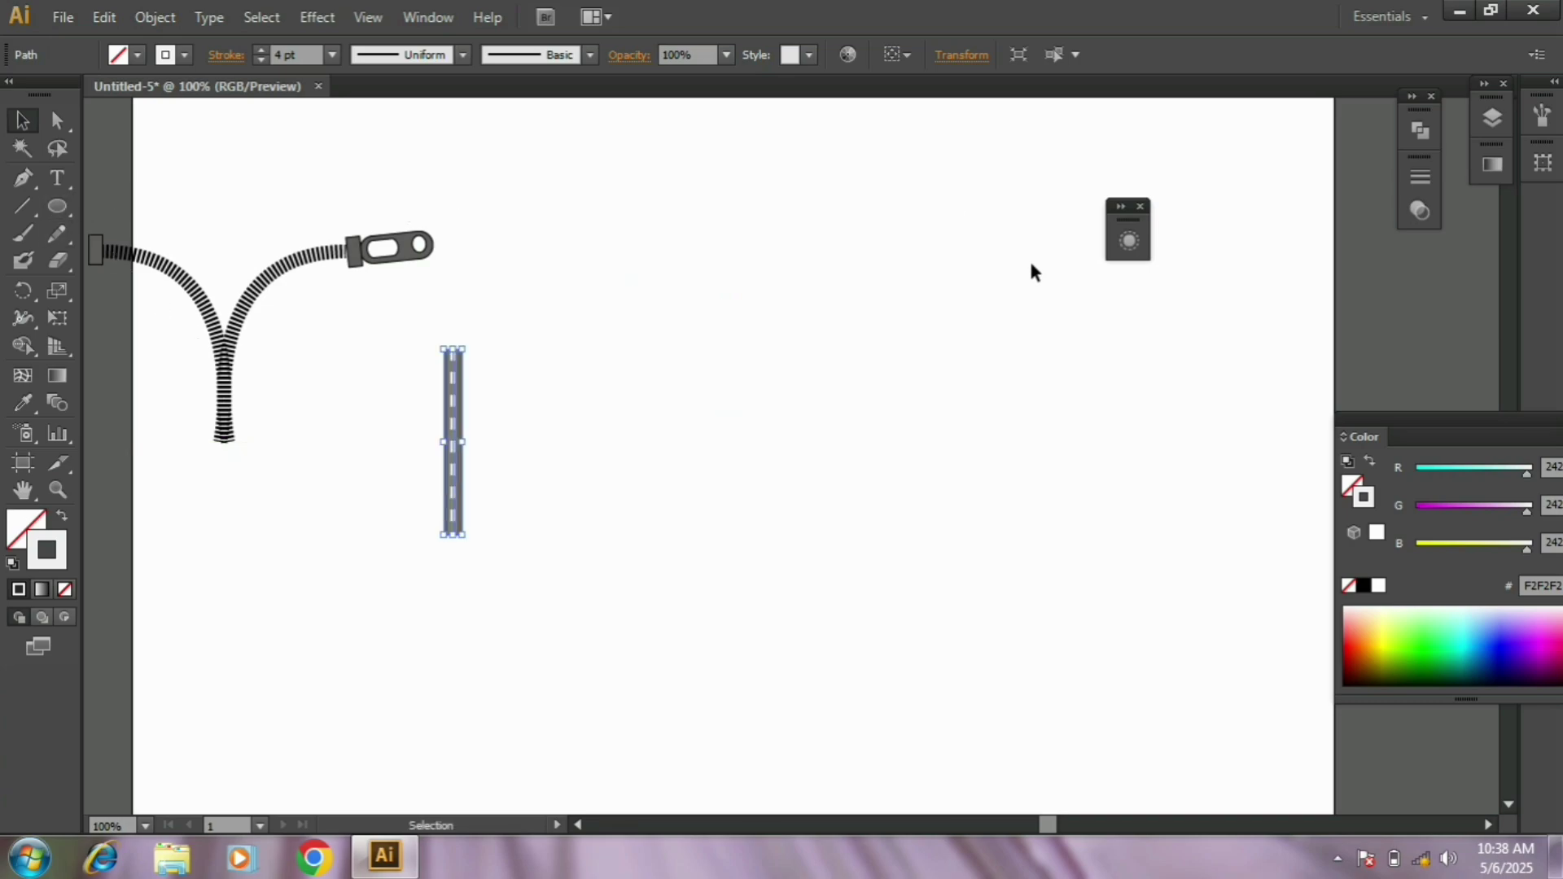
Open the Brushes panel and create a new art brush from the vertical road line with the default options.
left_click(1547, 130)
left_click_drag(1448, 102, 1232, 125)
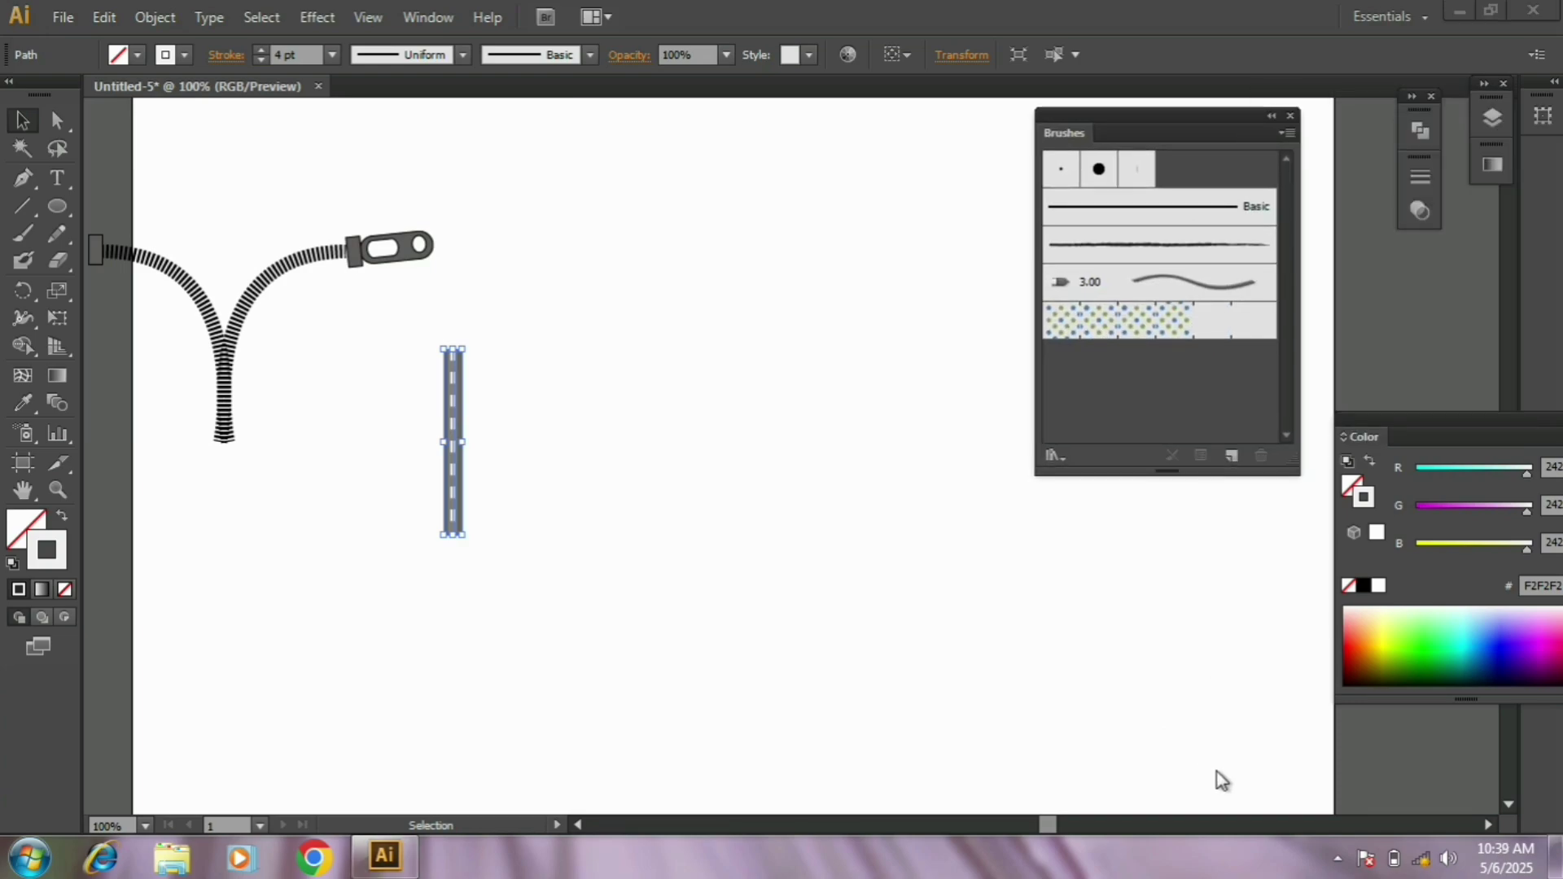
left_click(786, 612)
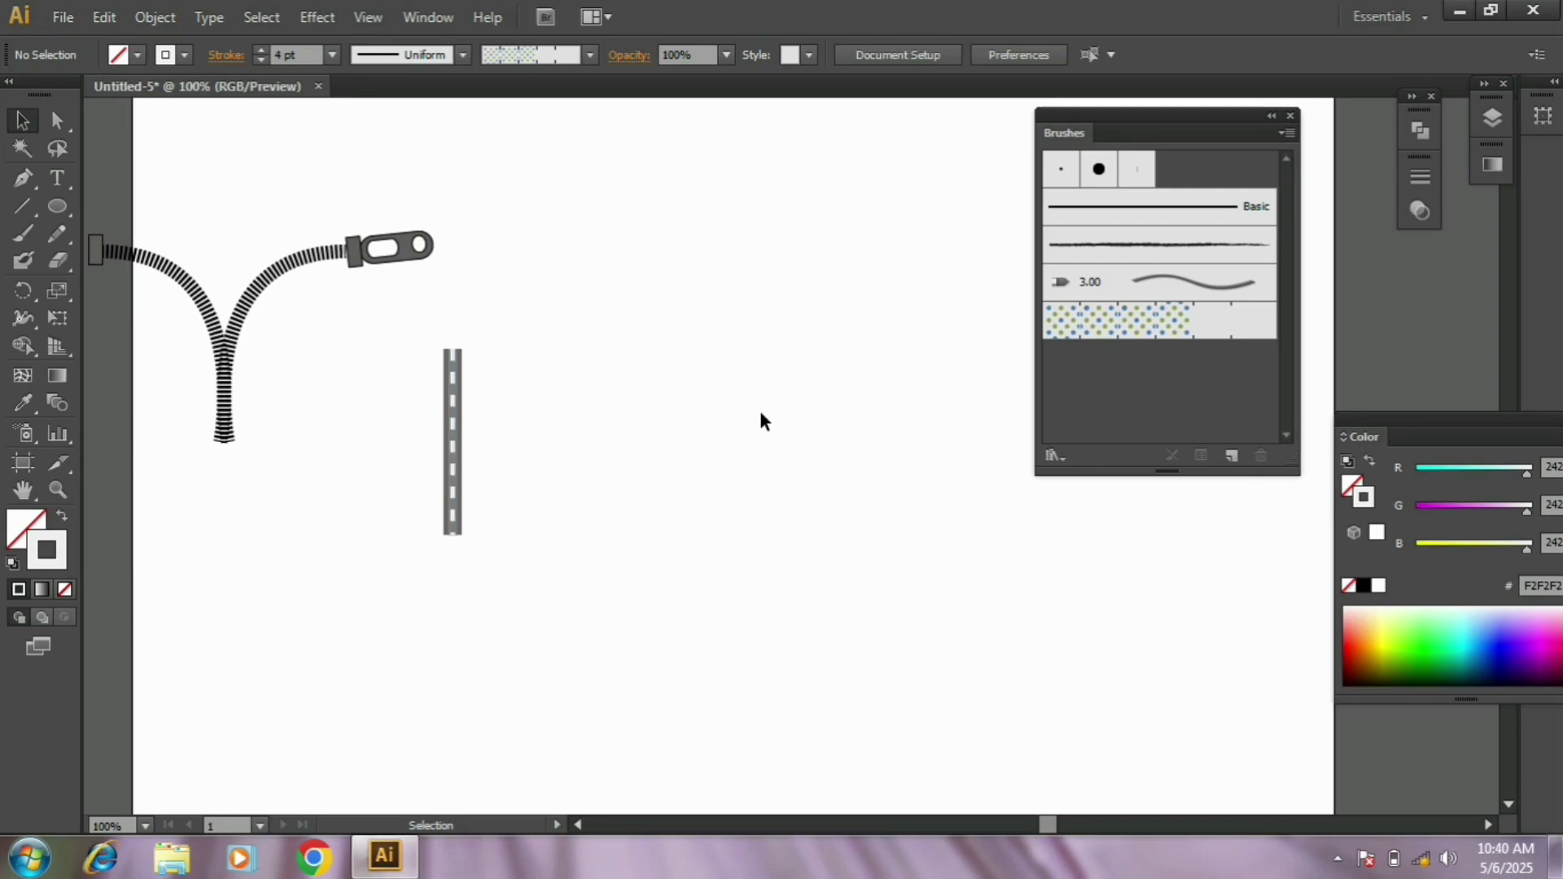
mouse_move(455, 446)
left_mouse_down()
mouse_move(1018, 359)
mouse_move(1154, 280)
left_mouse_up()
left_click(945, 333)
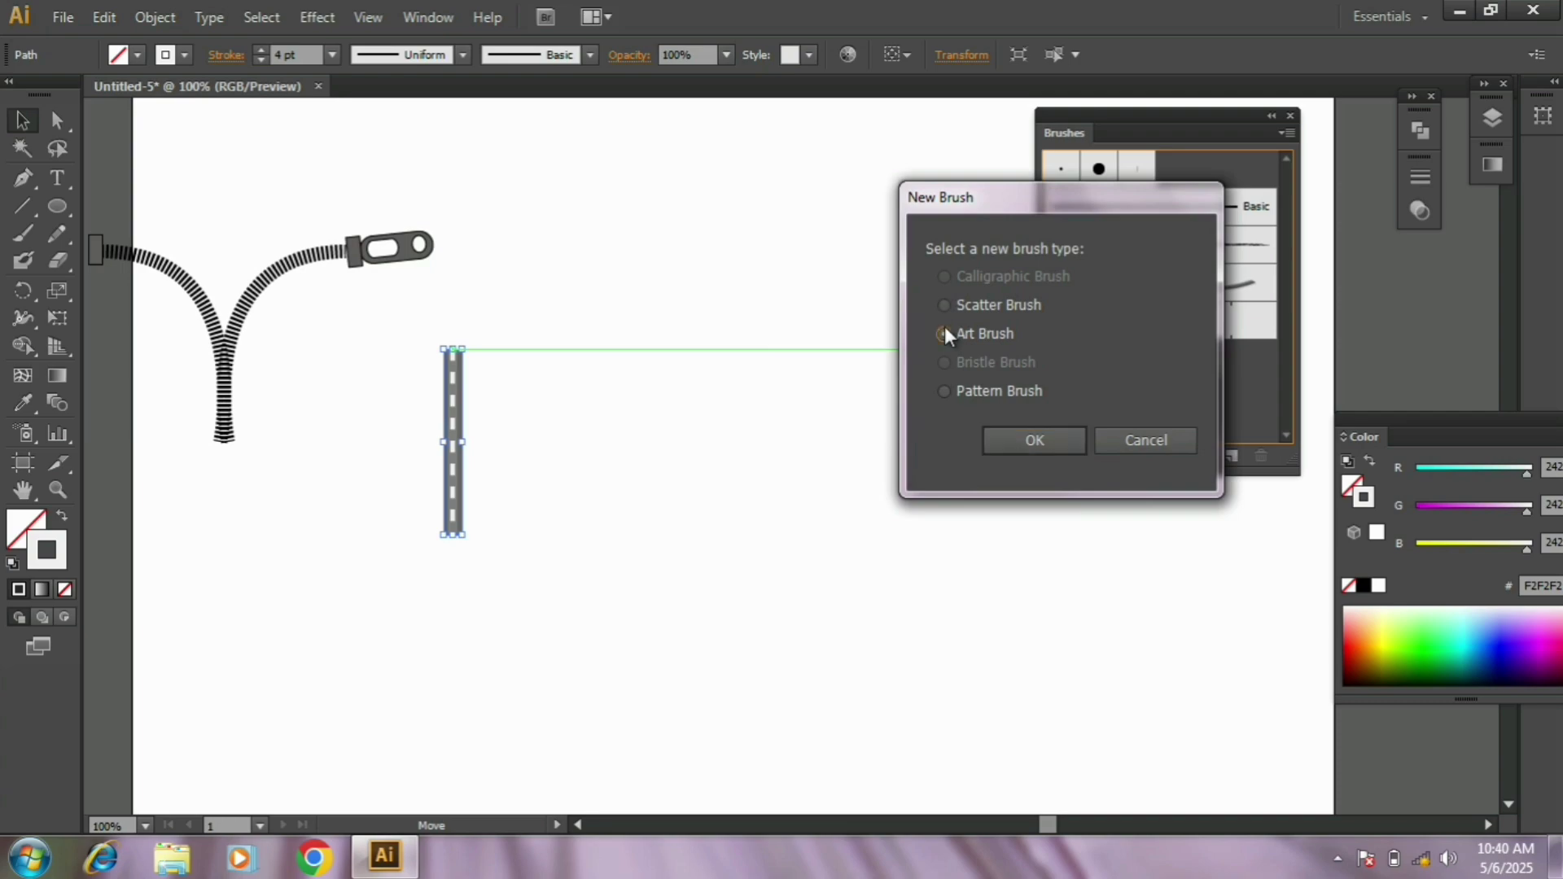
left_click(1028, 433)
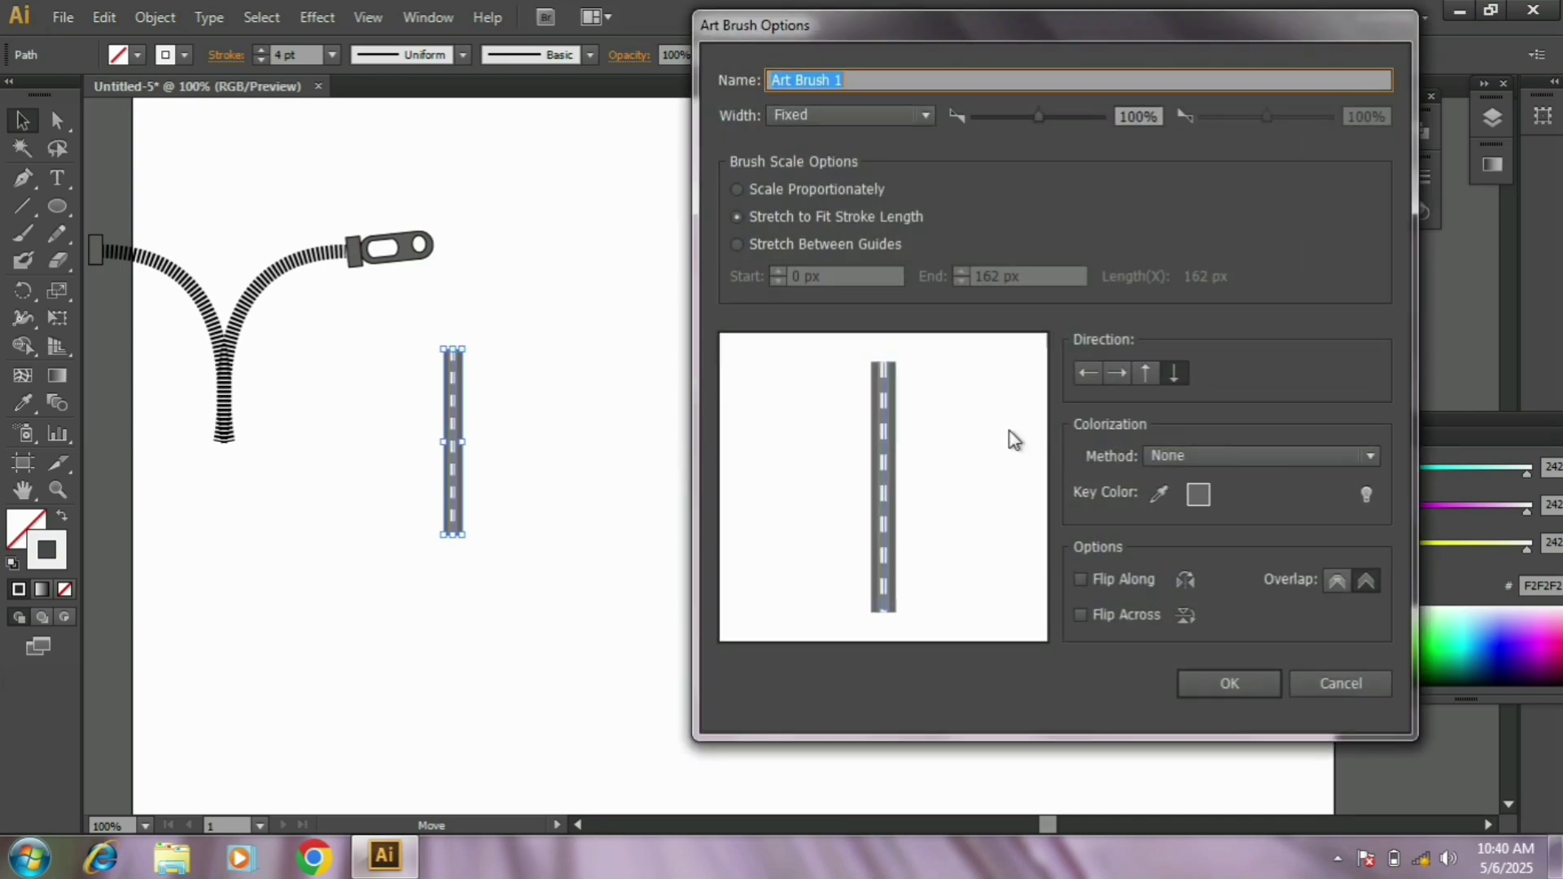
left_click(1218, 679)
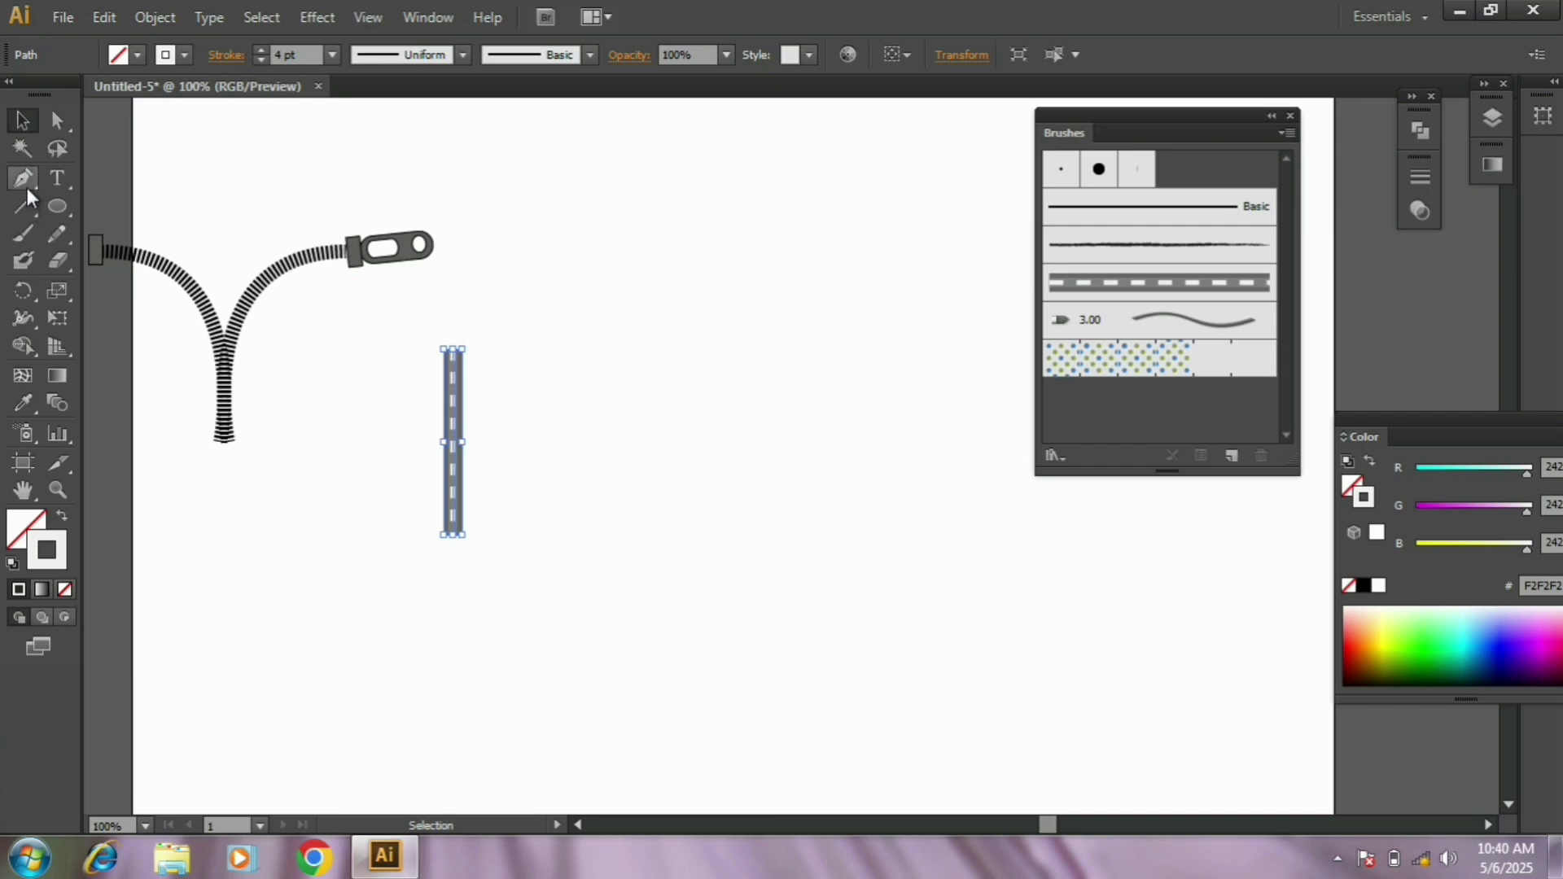
Paint three freehand strokes around the vertical road line with the new road art brush using the Paintbrush tool.
left_click(30, 235)
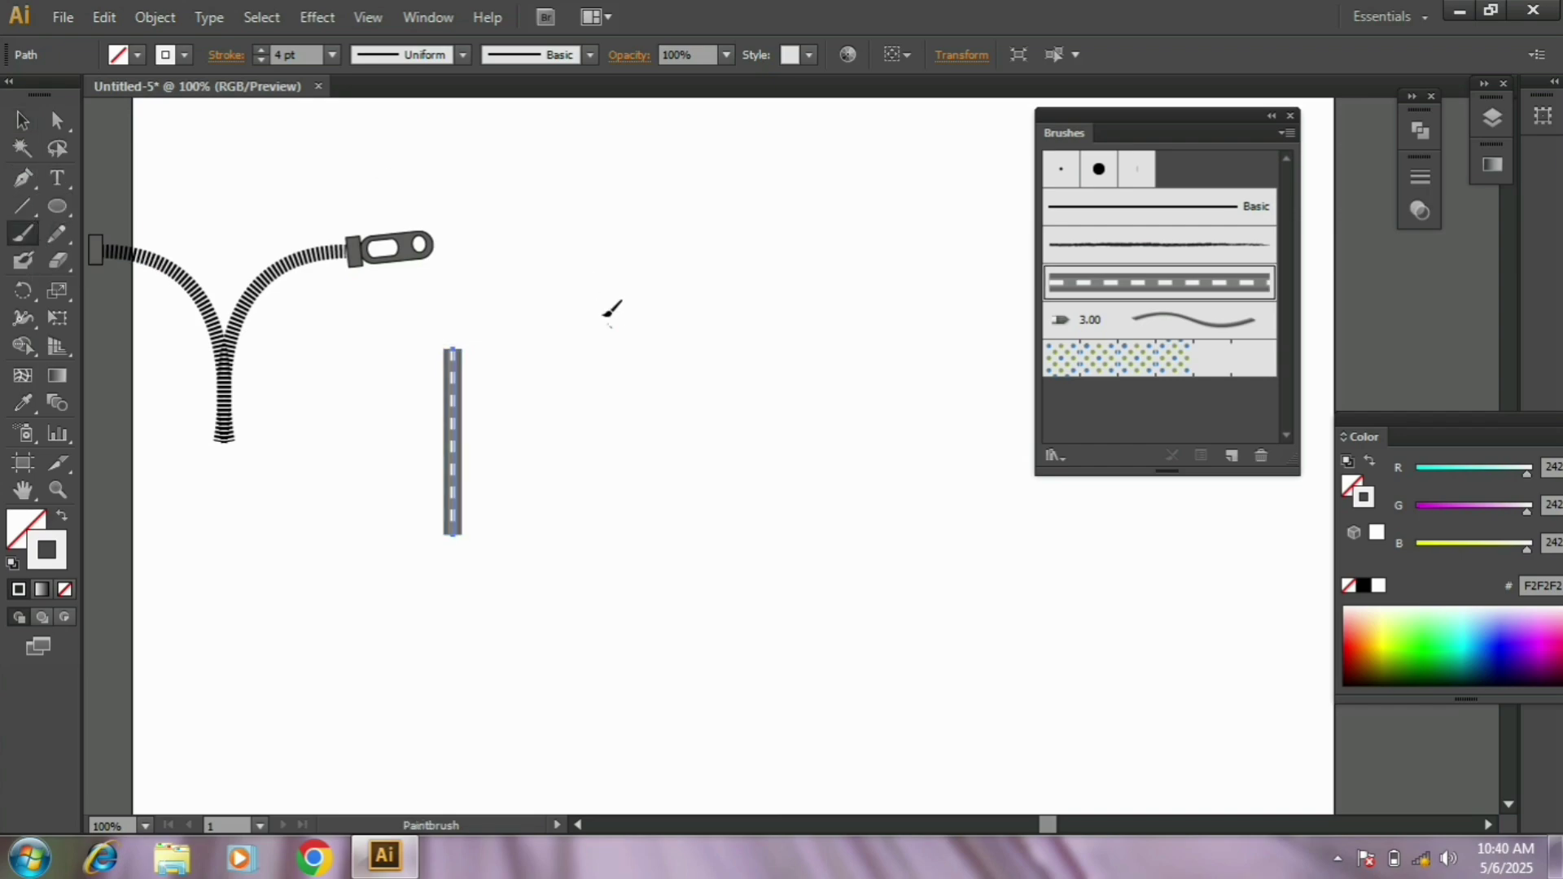
mouse_move(610, 325)
left_mouse_down()
mouse_move(667, 203)
mouse_move(771, 300)
mouse_move(709, 499)
mouse_move(802, 576)
left_mouse_up()
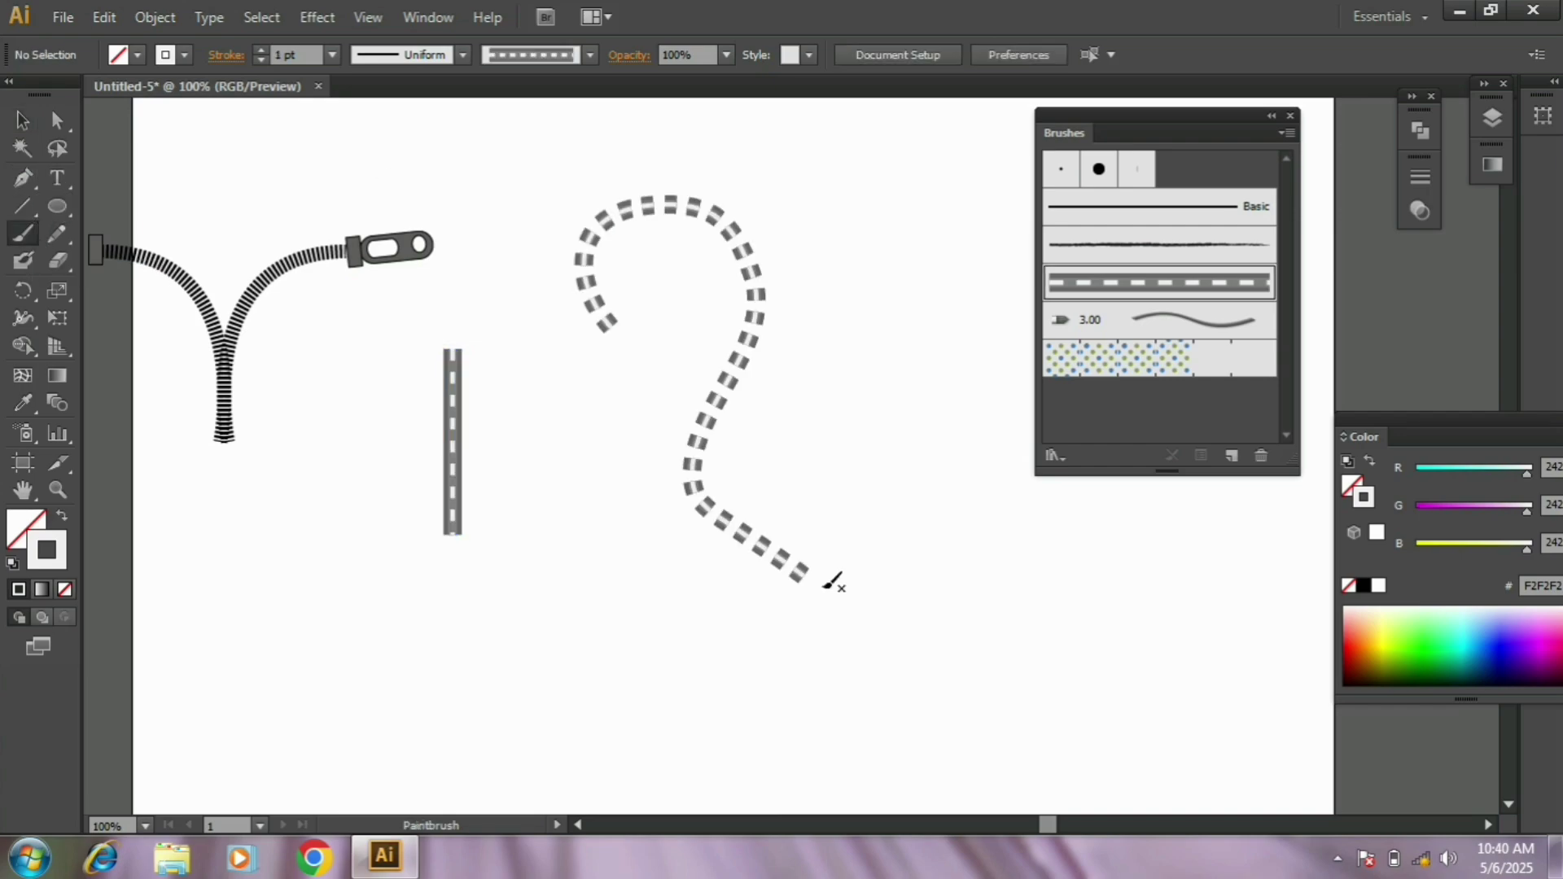
mouse_move(595, 641)
left_mouse_down()
mouse_move(609, 336)
mouse_move(516, 155)
left_mouse_up()
left_click_drag(537, 480, 297, 711)
Turn off the dashed line on the painted S-shaped middle road stroke, then deselect it.
left_click(23, 120)
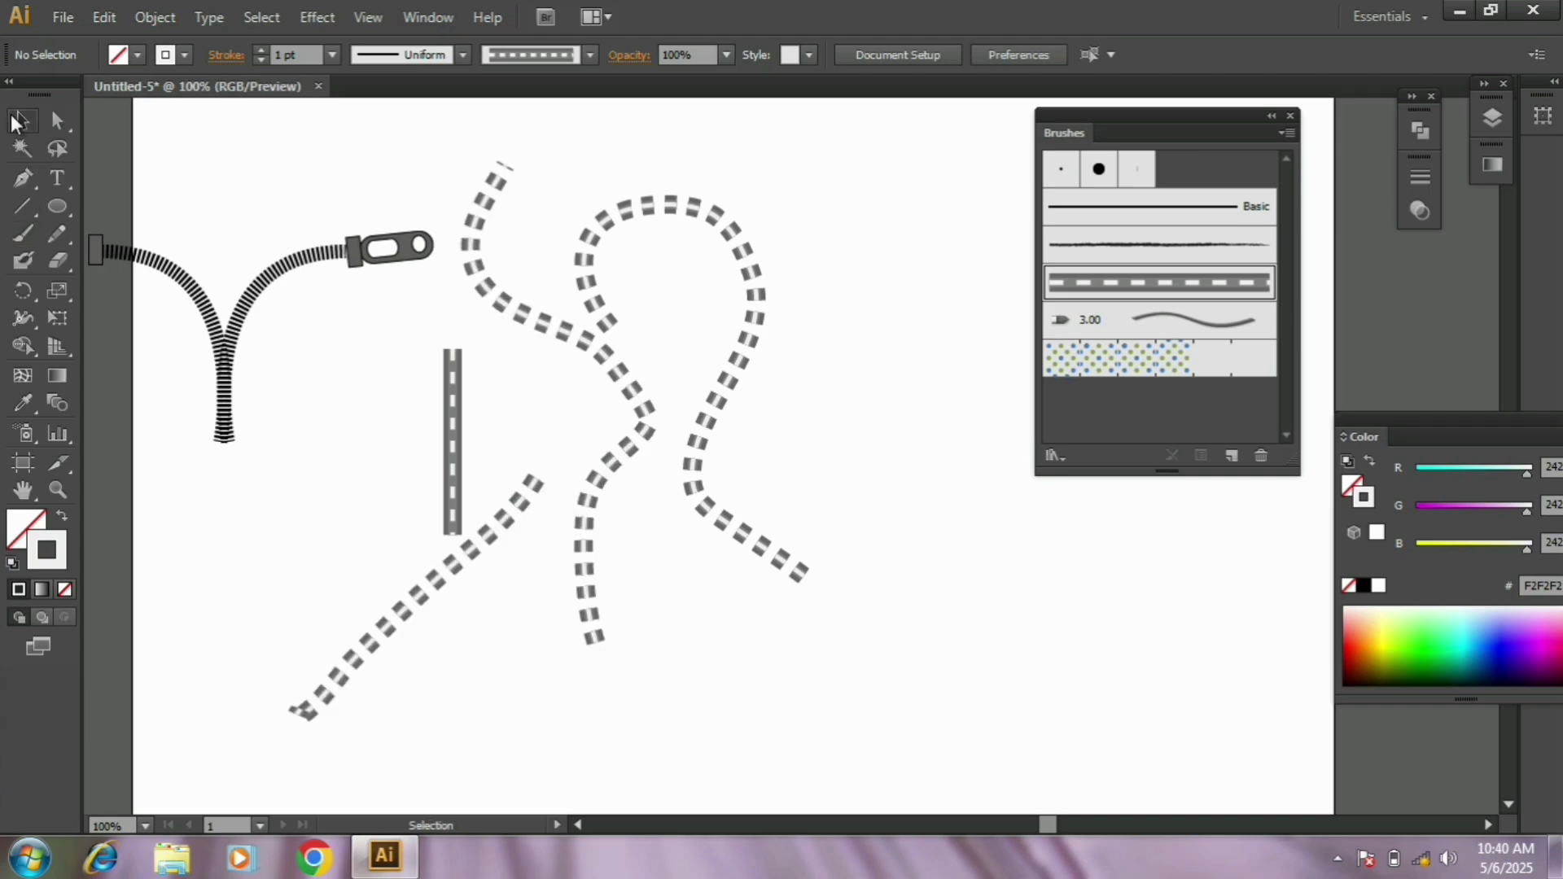
left_click(515, 310)
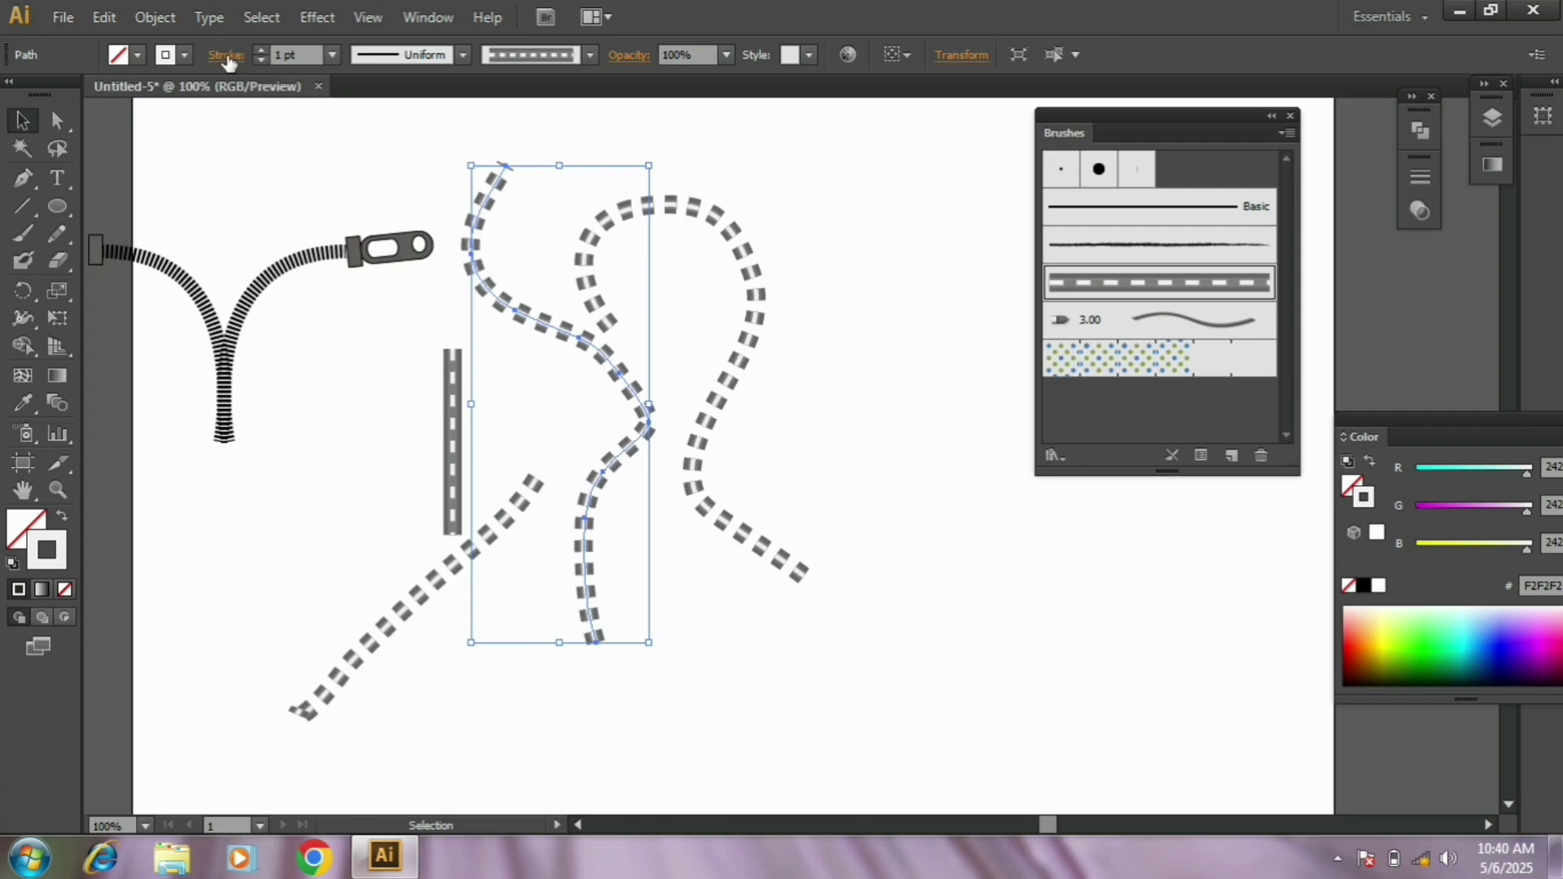
left_click(226, 55)
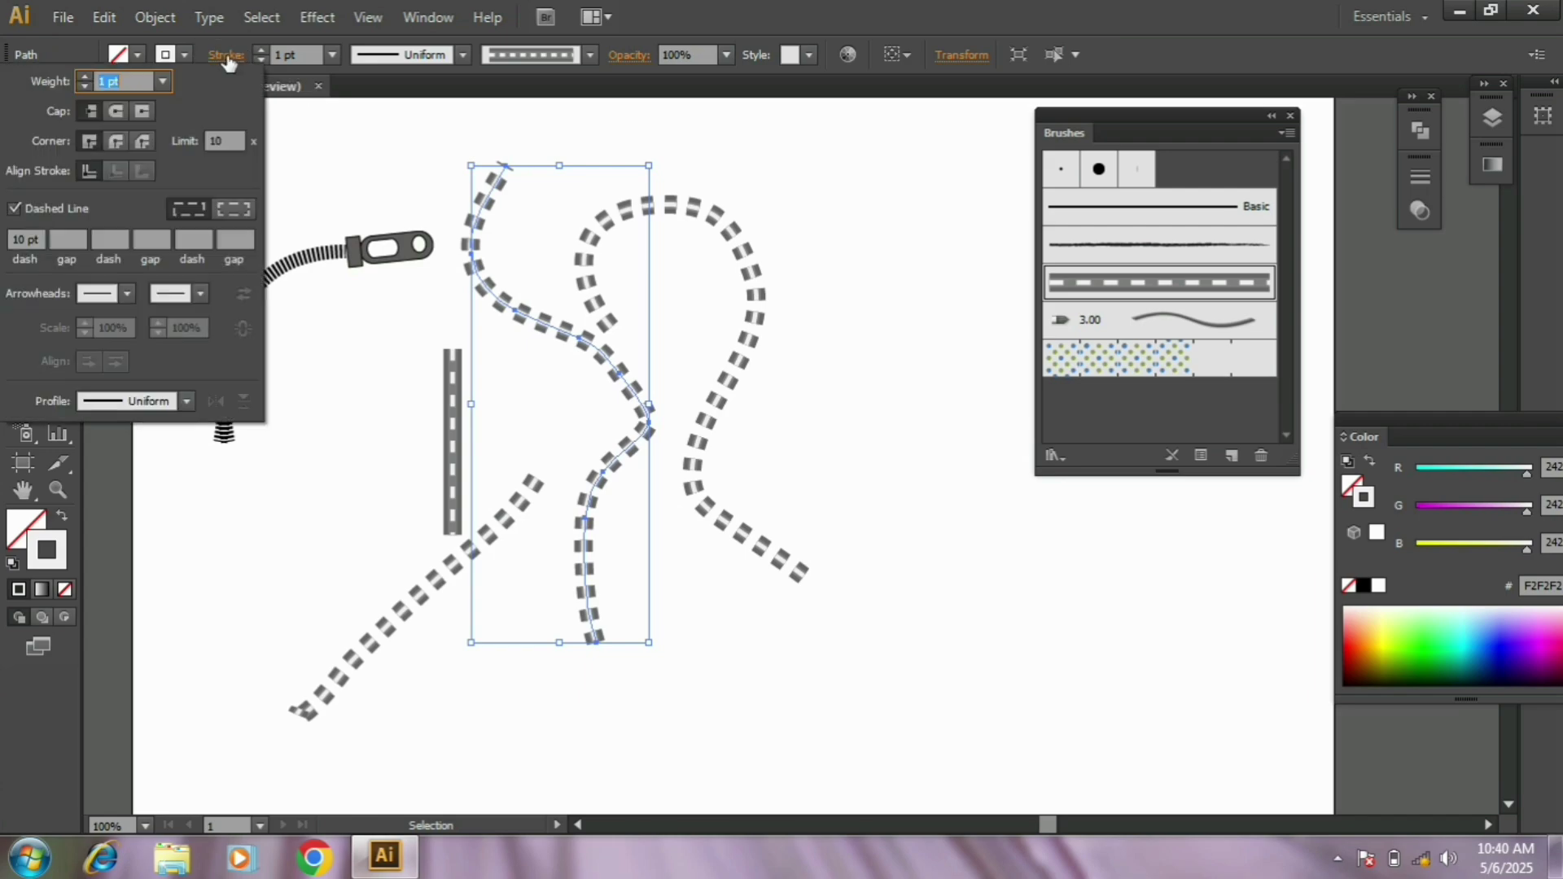
left_click(22, 208)
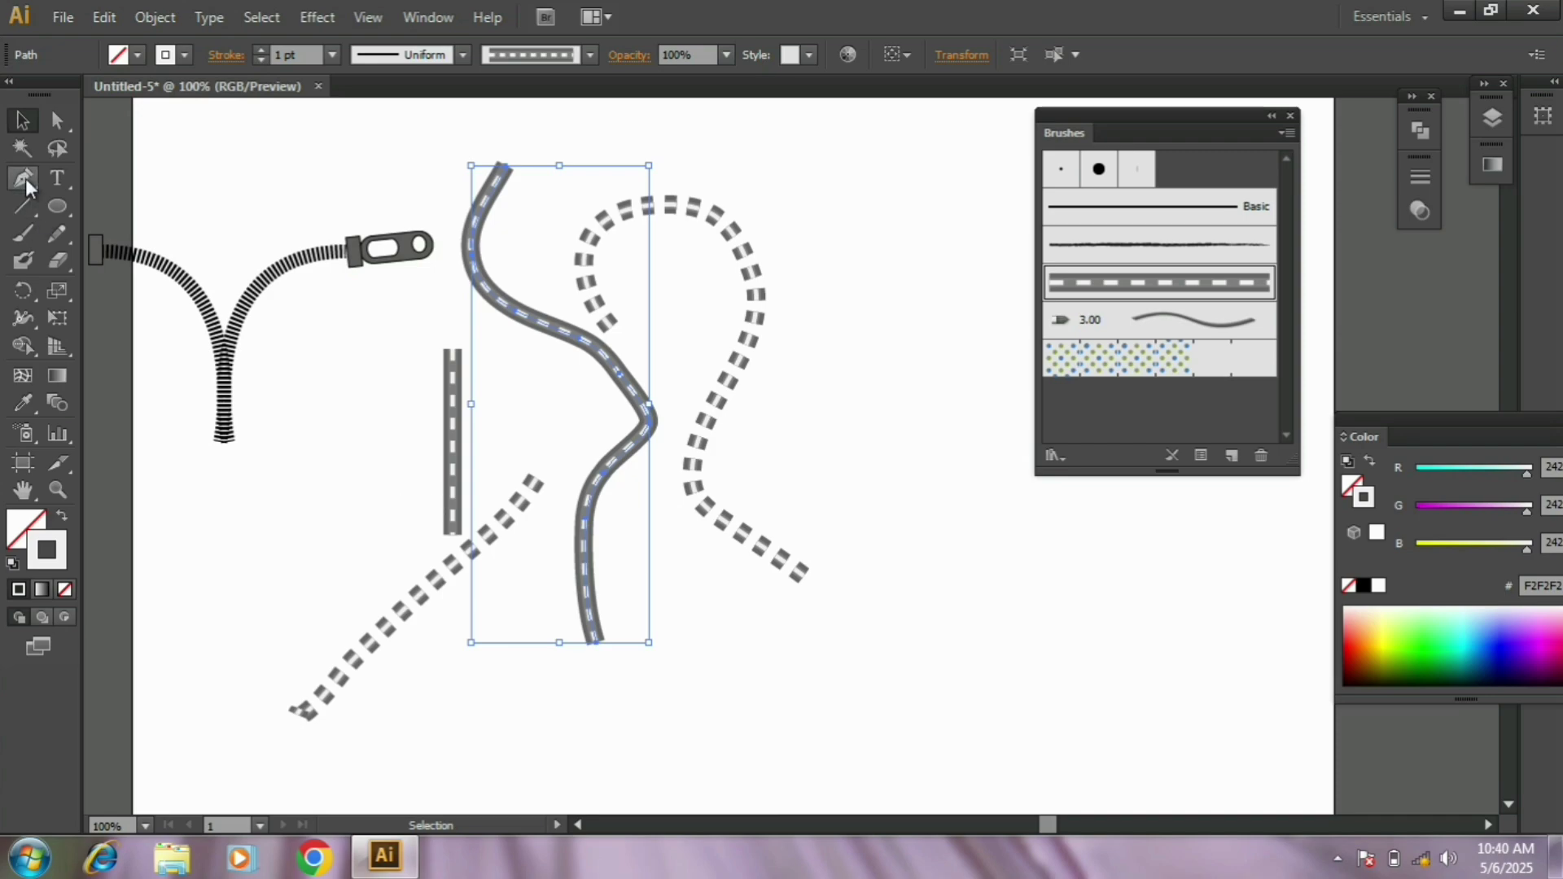
left_click(278, 428)
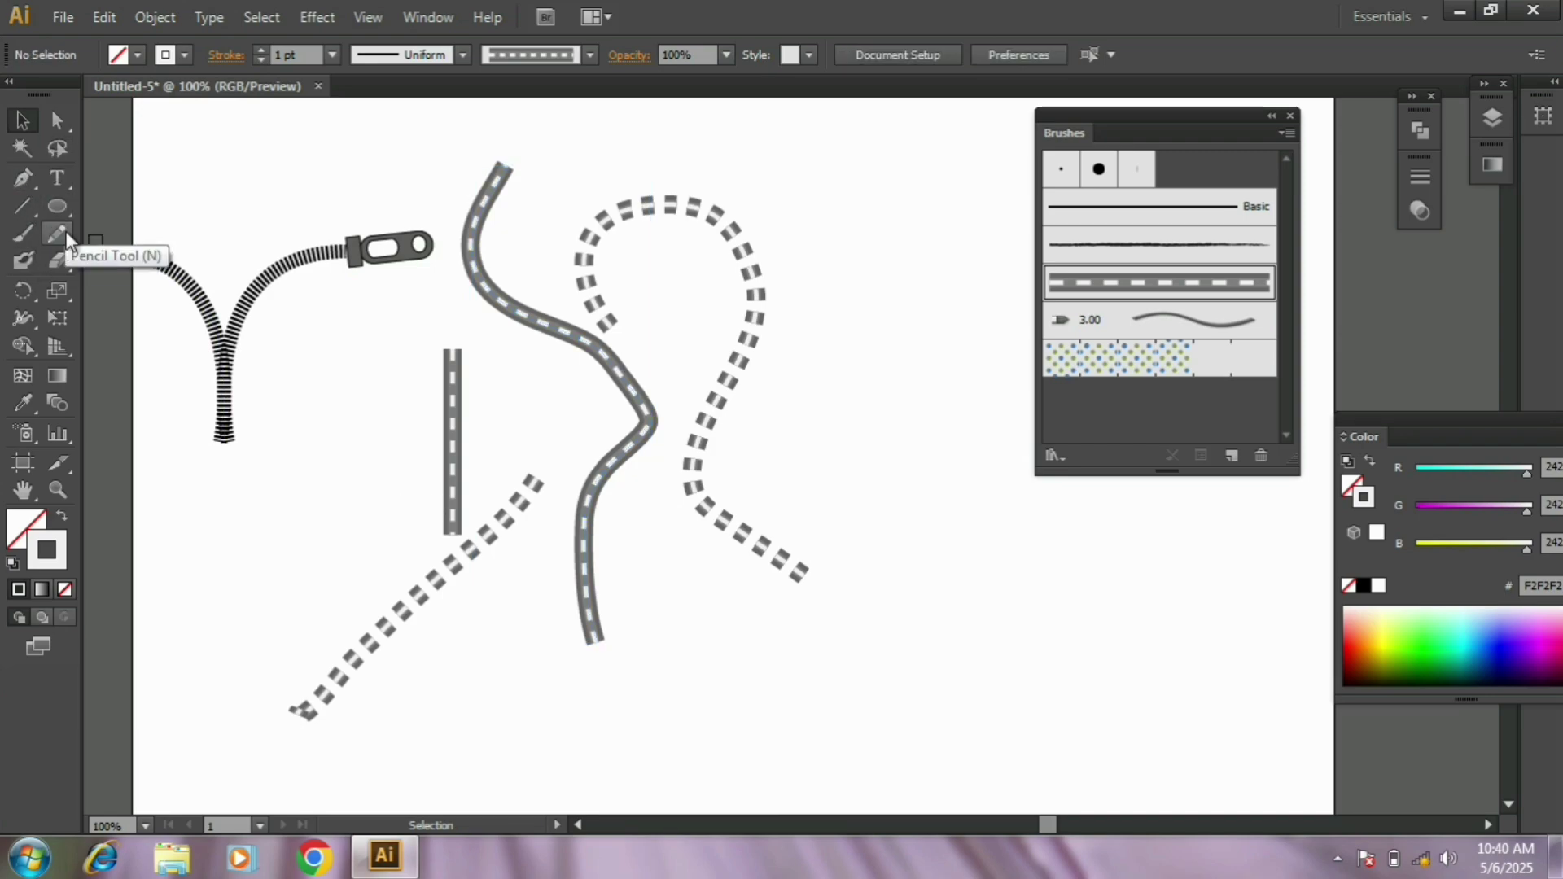
Move the Brushes panel aside and paint another freehand stroke with the road art brush on the empty part of the artboard.
left_click(12, 237)
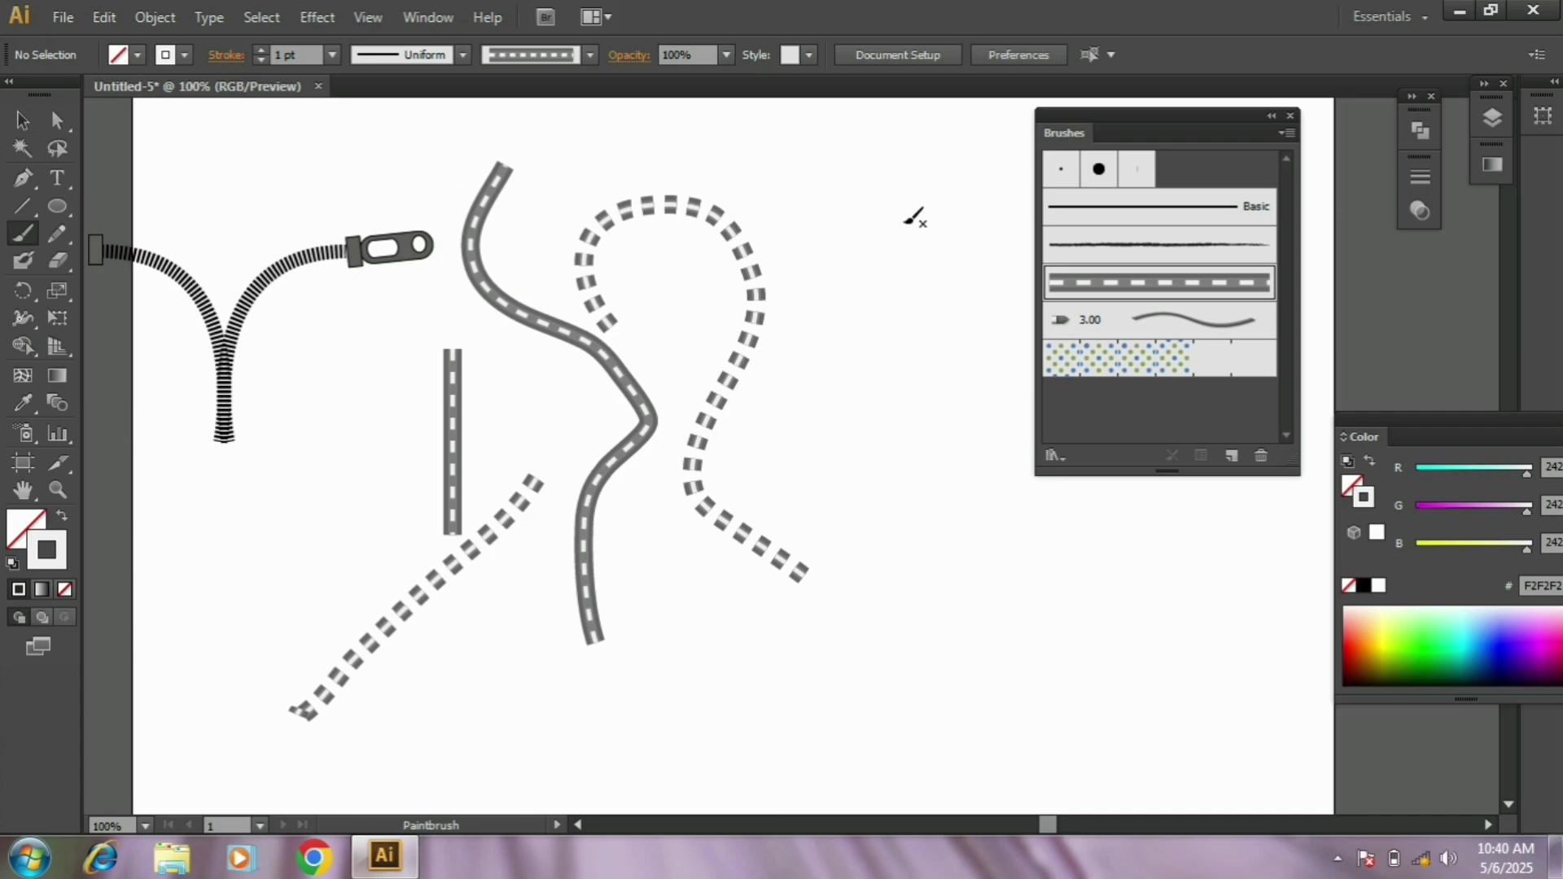
mouse_move(1116, 118)
left_mouse_down()
mouse_move(1355, 122)
mouse_move(1392, 175)
left_mouse_up()
mouse_move(846, 368)
left_mouse_down()
mouse_move(1059, 338)
mouse_move(1190, 343)
mouse_move(1224, 377)
mouse_move(1177, 520)
mouse_move(918, 603)
mouse_move(894, 599)
mouse_move(838, 440)
left_mouse_up()
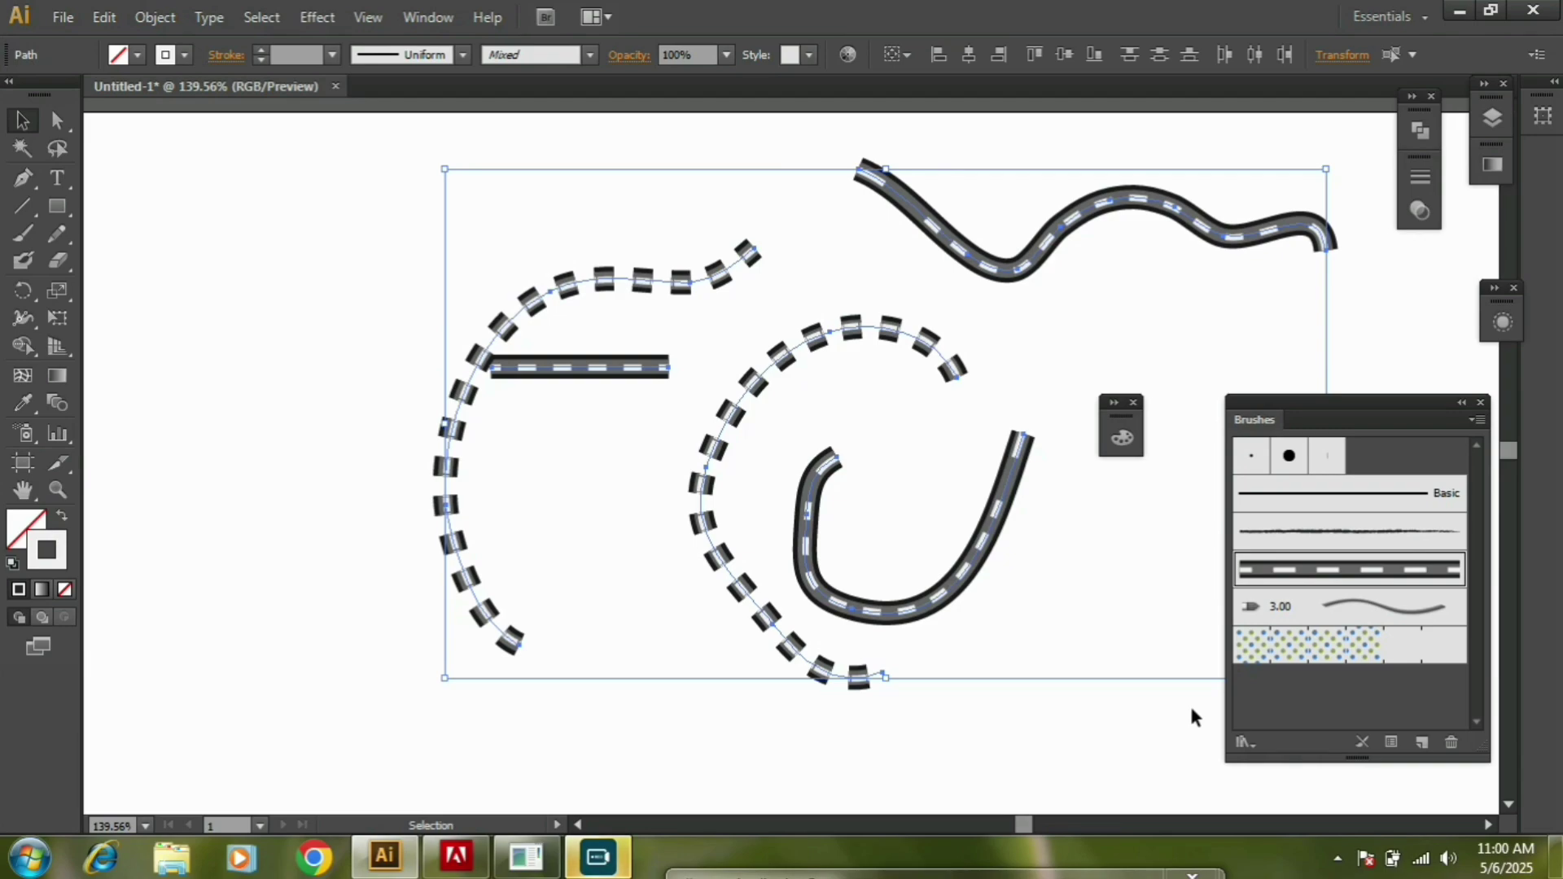
Delete all the selected road artwork from the Untitled-1 document.
key("Delete")
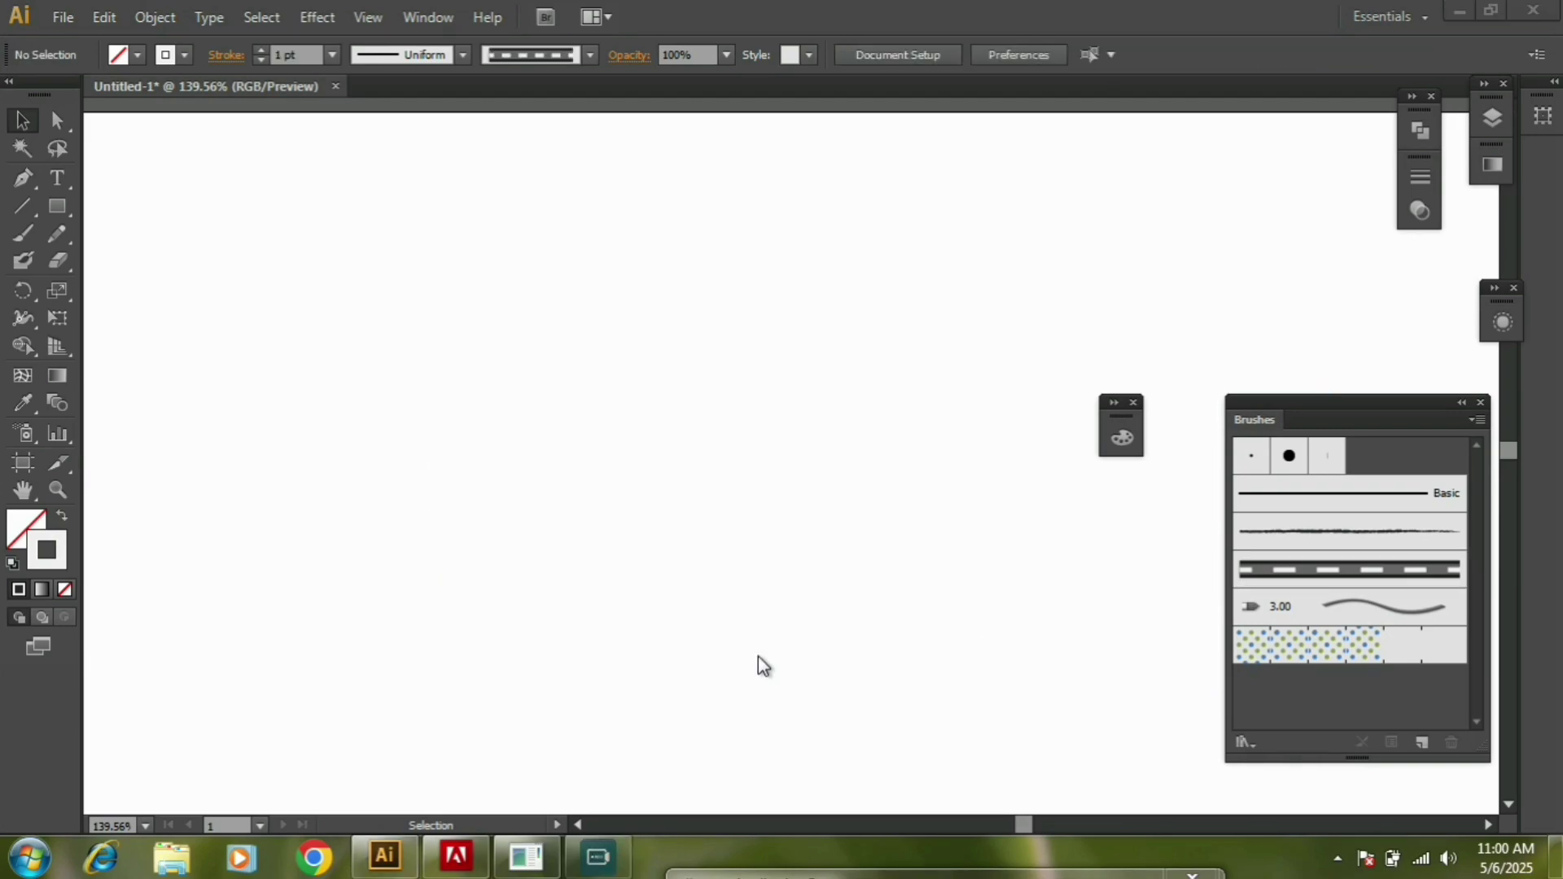
left_click(75, 22)
left_click(619, 322)
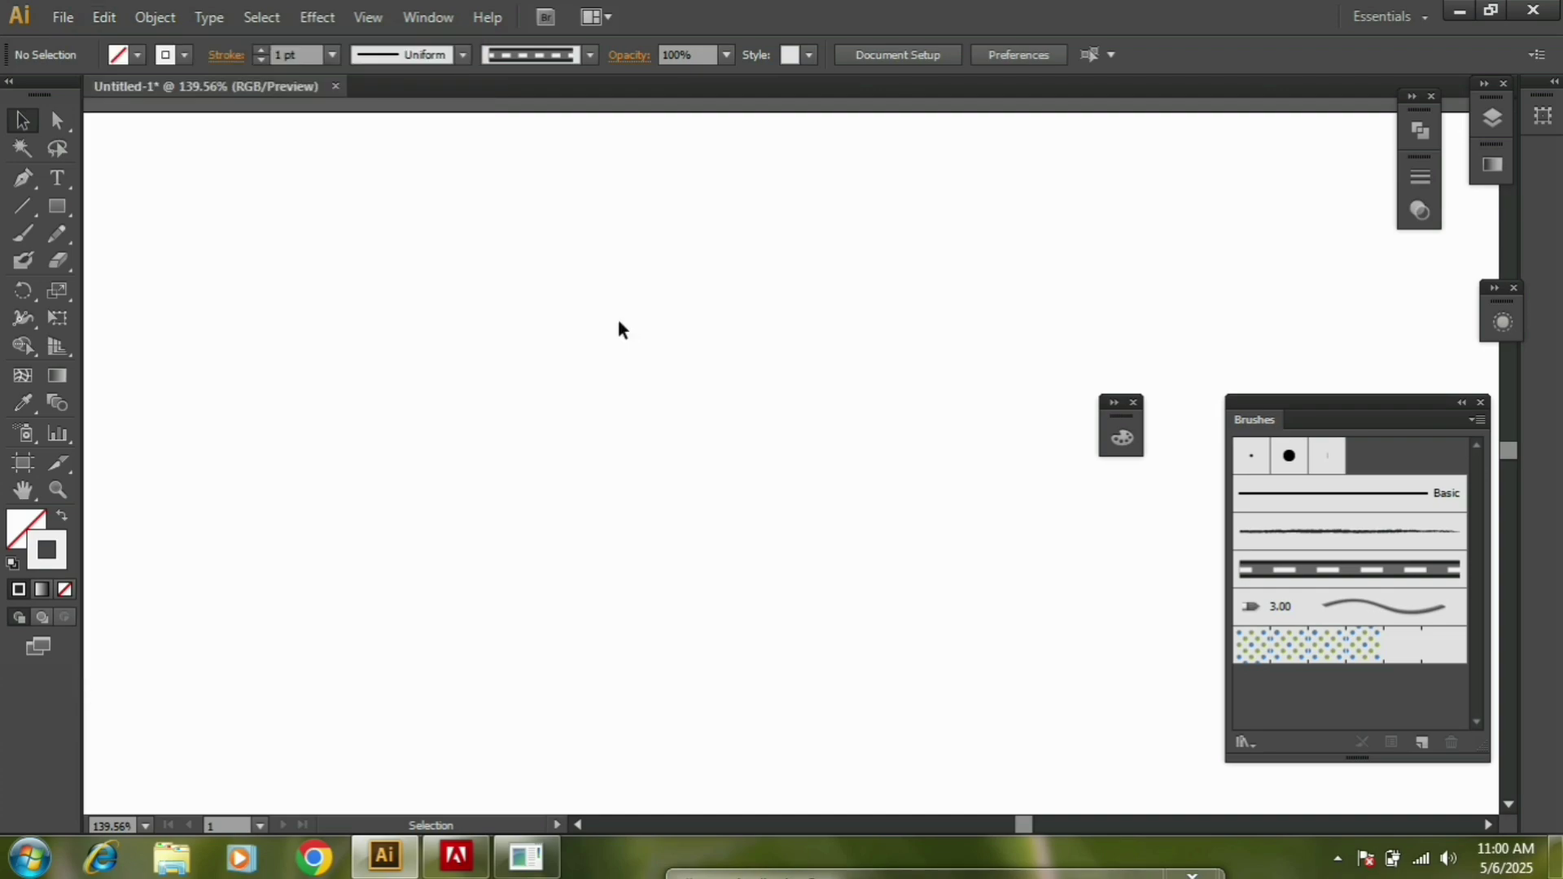
Draw a circle about 172 px in diameter on the empty artboard with the Ellipse tool.
left_click(23, 206)
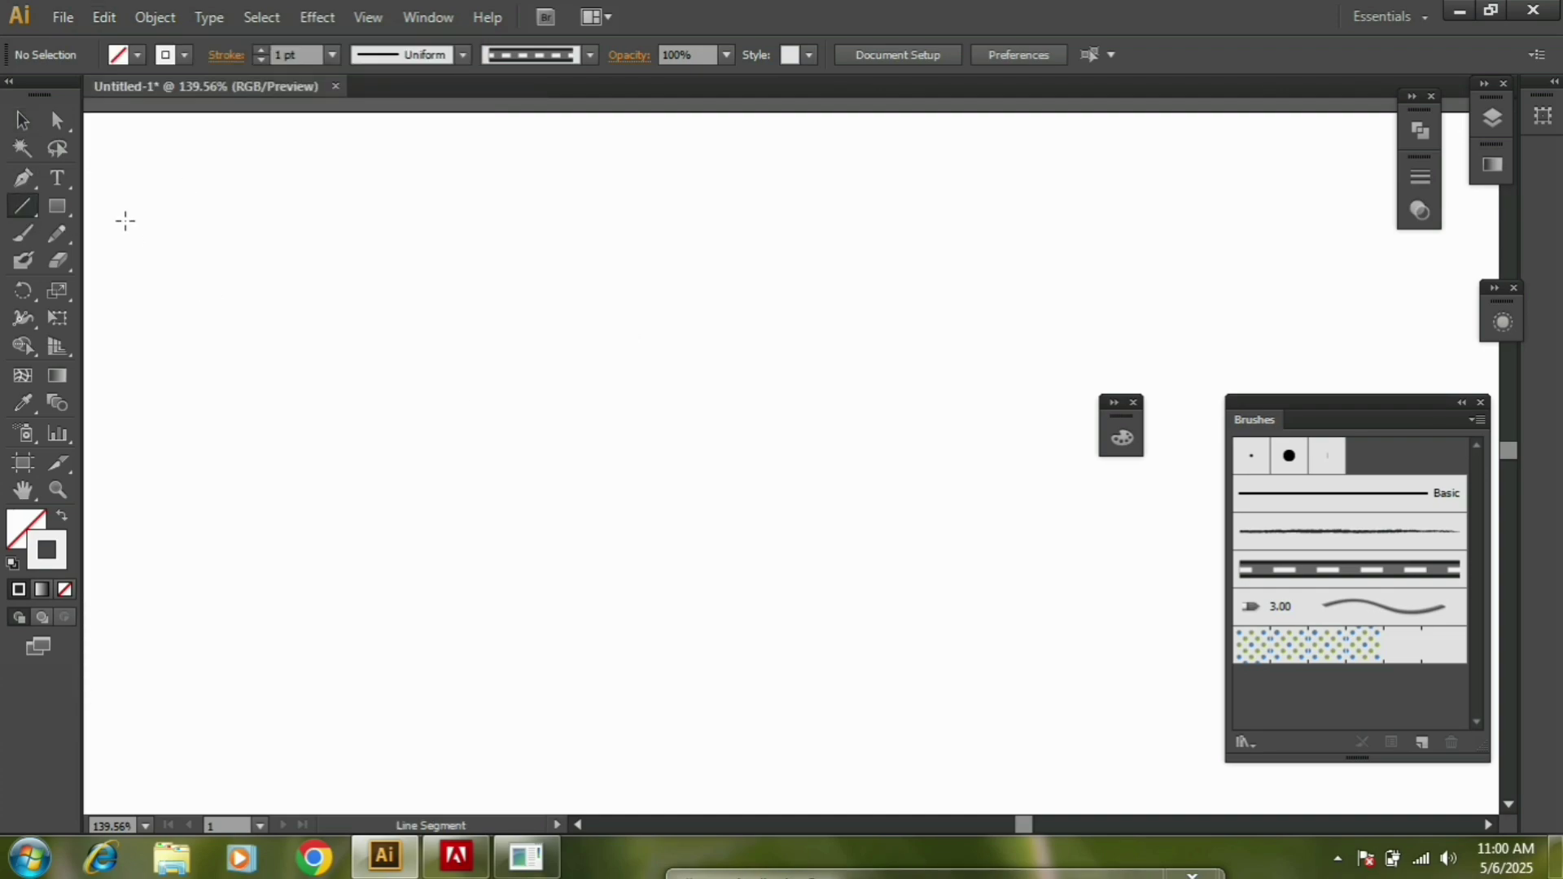
left_click_drag(57, 208, 135, 264)
mouse_move(583, 405)
left_mouse_down()
mouse_move(621, 449)
mouse_move(740, 479)
left_mouse_up()
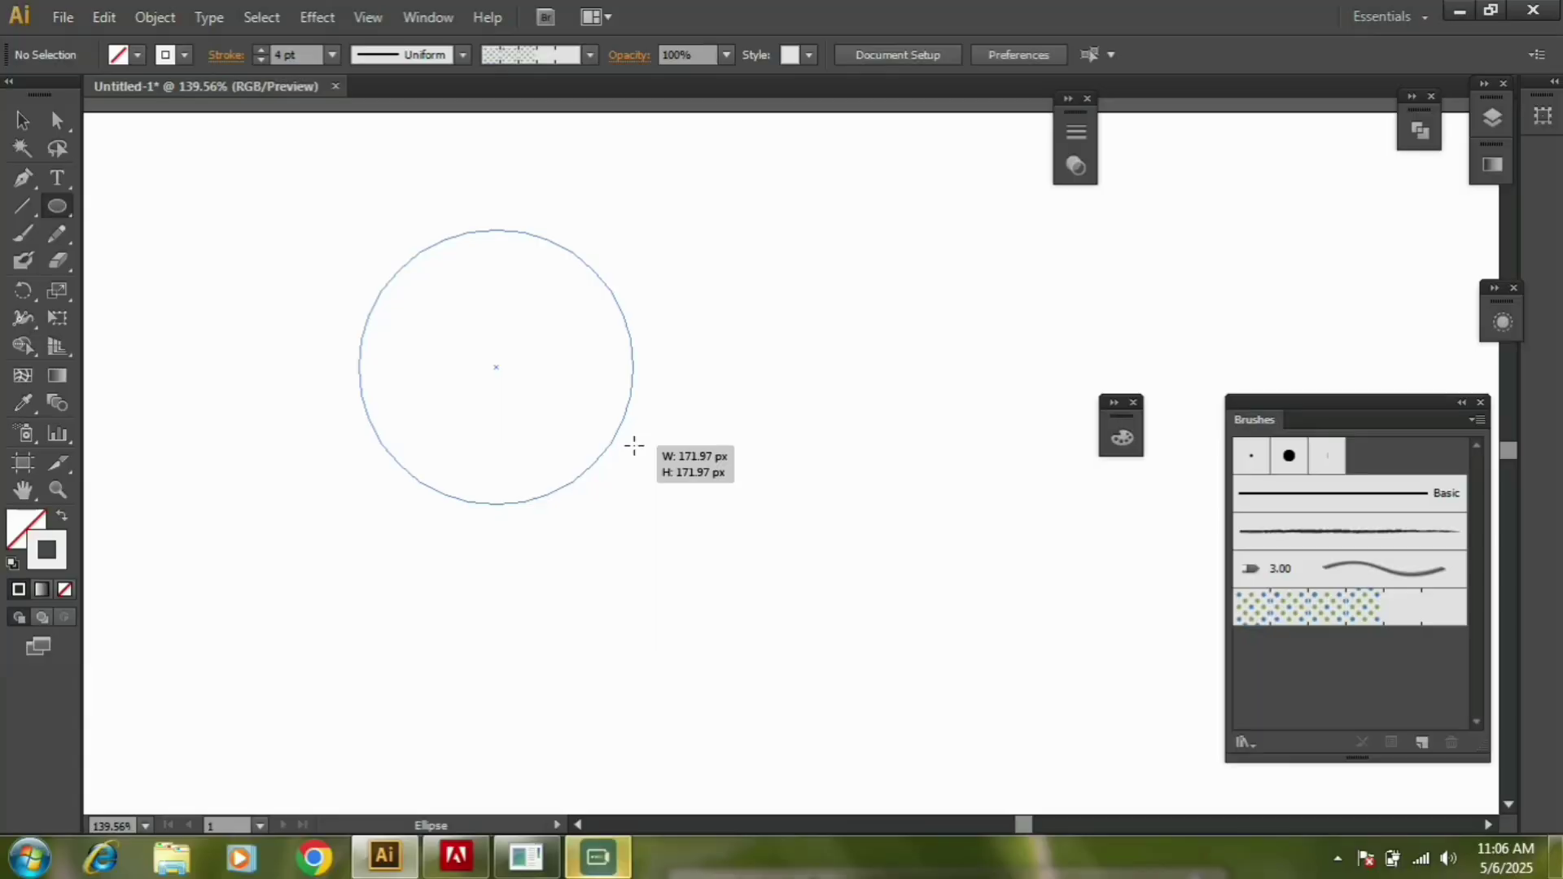
left_click_drag(632, 445, 633, 445)
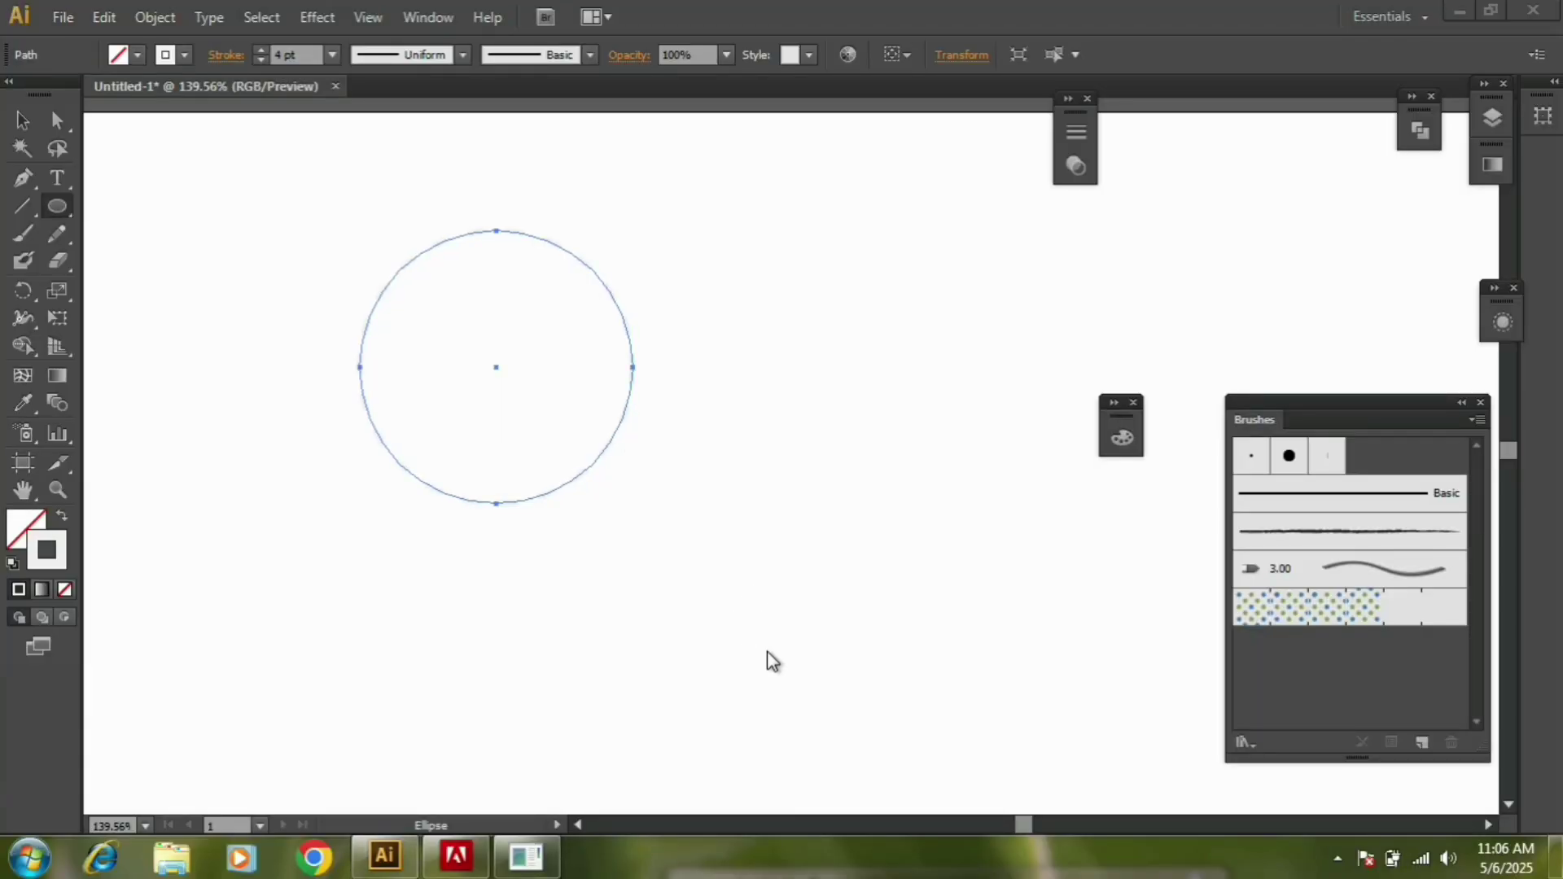
Collapse the Brushes panel, move the floating panels aside and open the Stroke panel next to the circle.
left_click(1462, 404)
left_click_drag(1300, 415, 1509, 515)
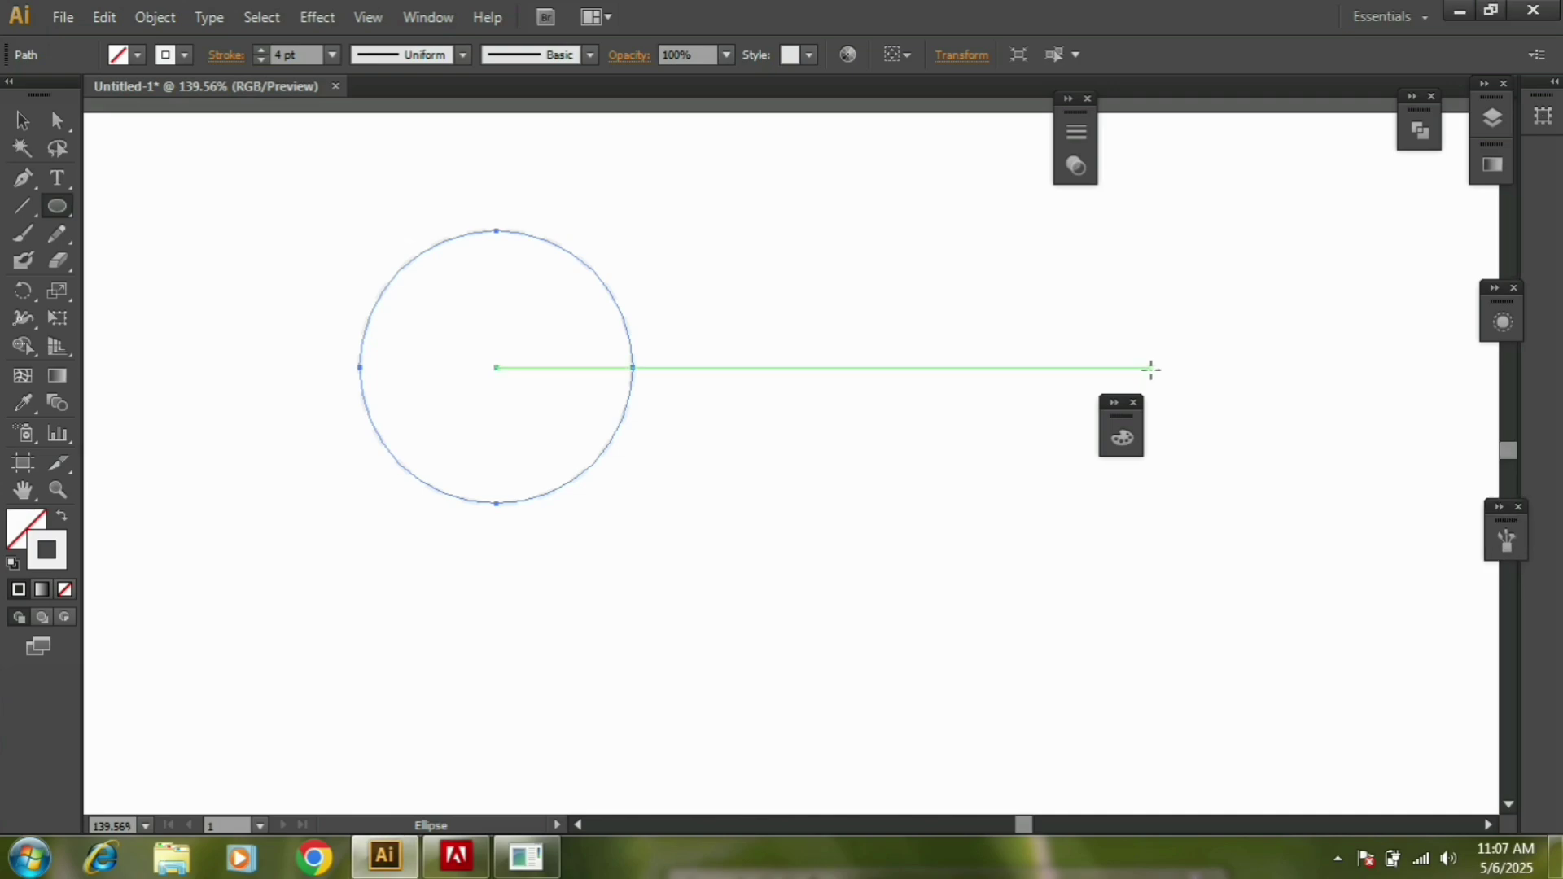
left_click_drag(1385, 389, 1402, 399)
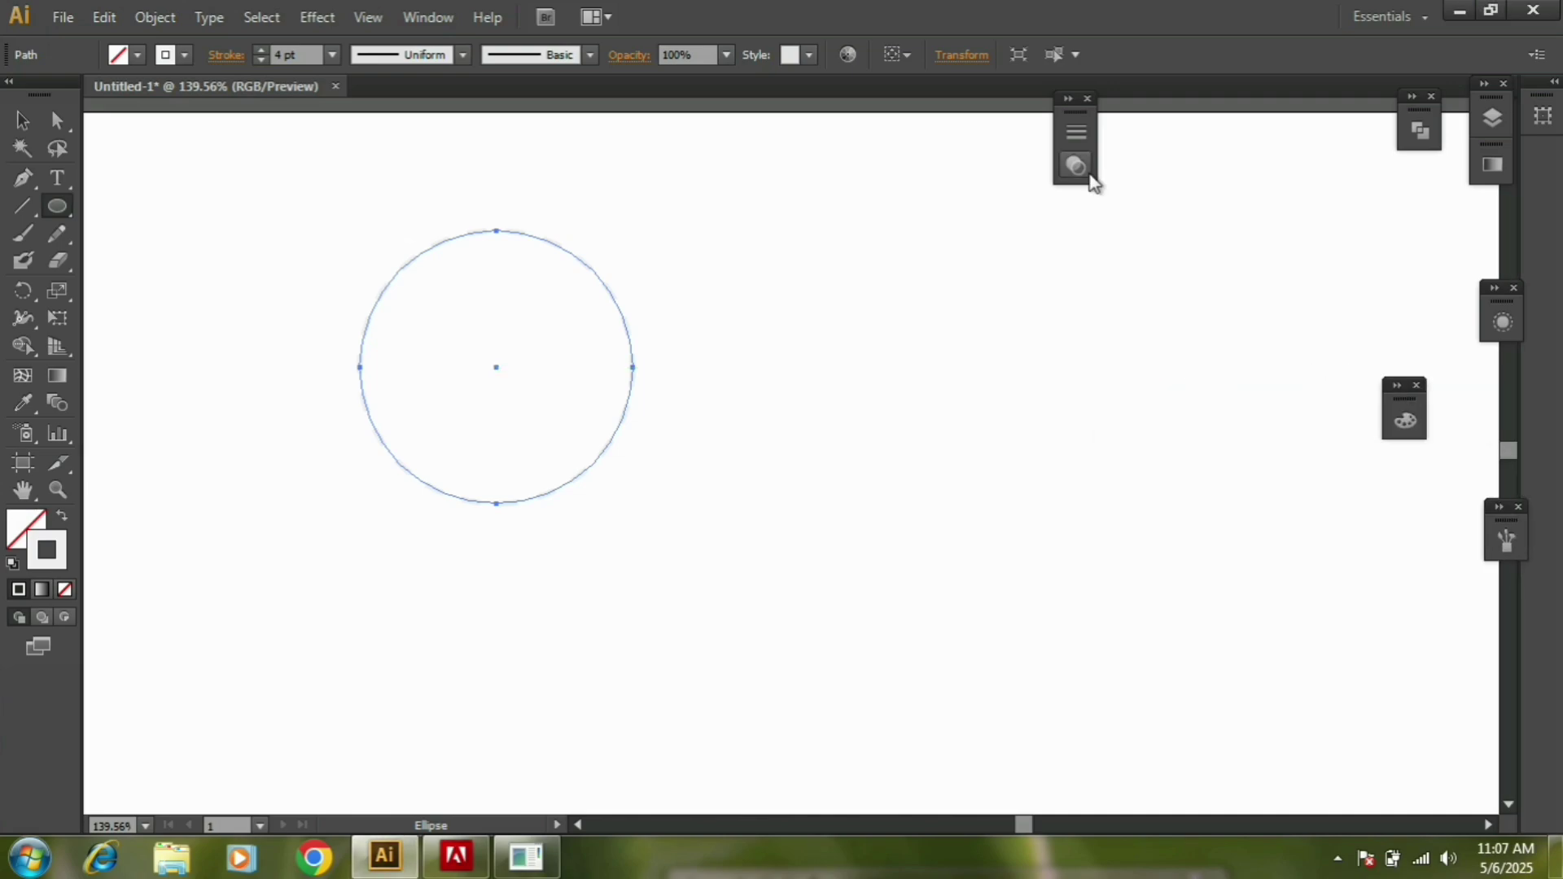
left_click_drag(1069, 120, 1326, 205)
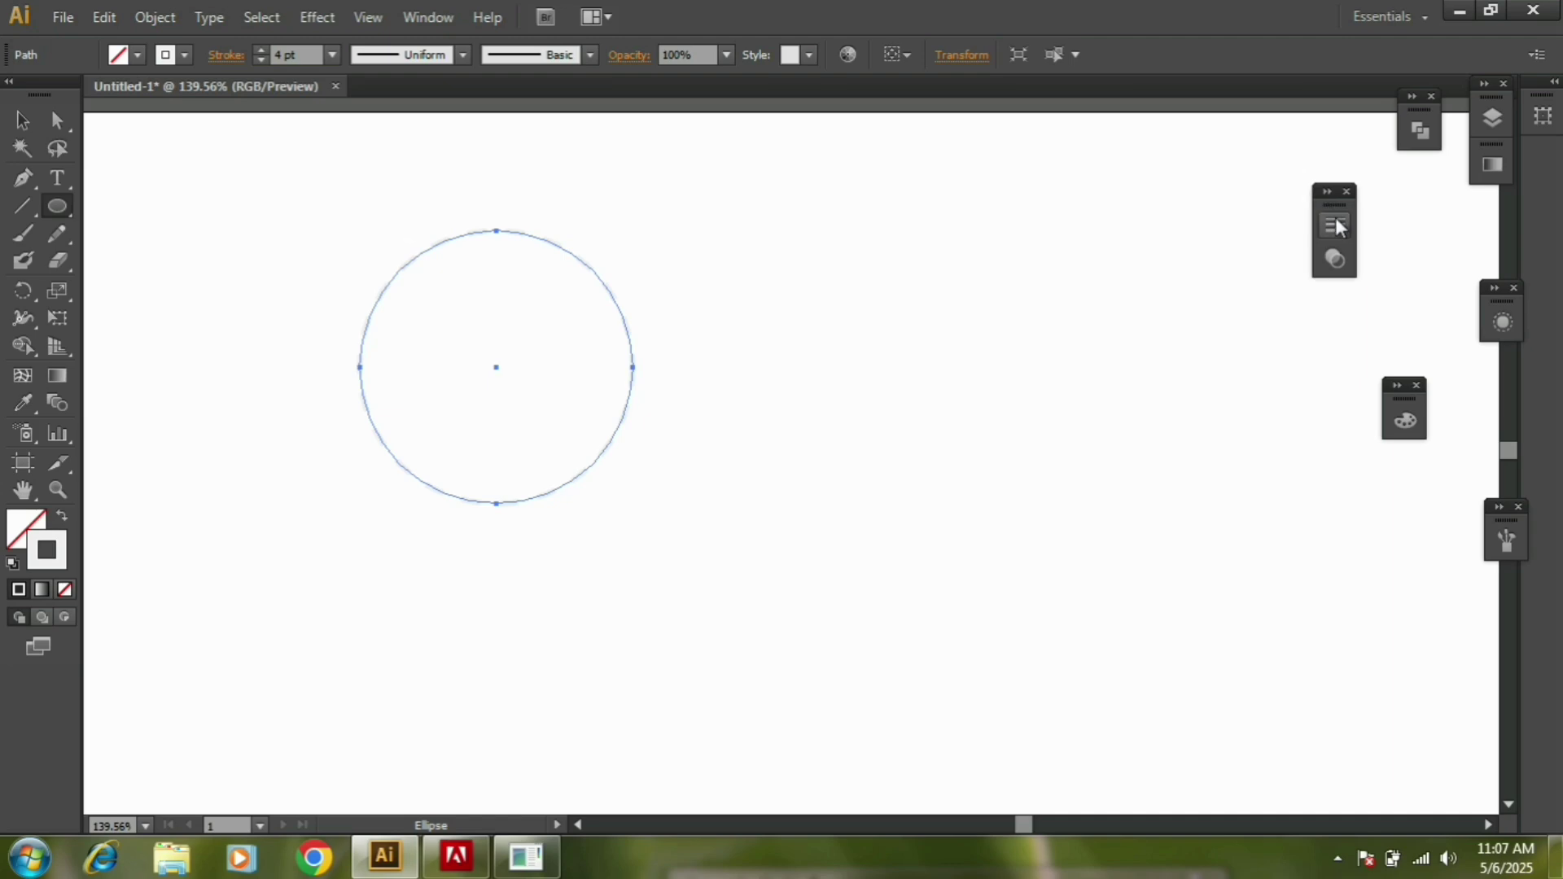
left_click(1335, 224)
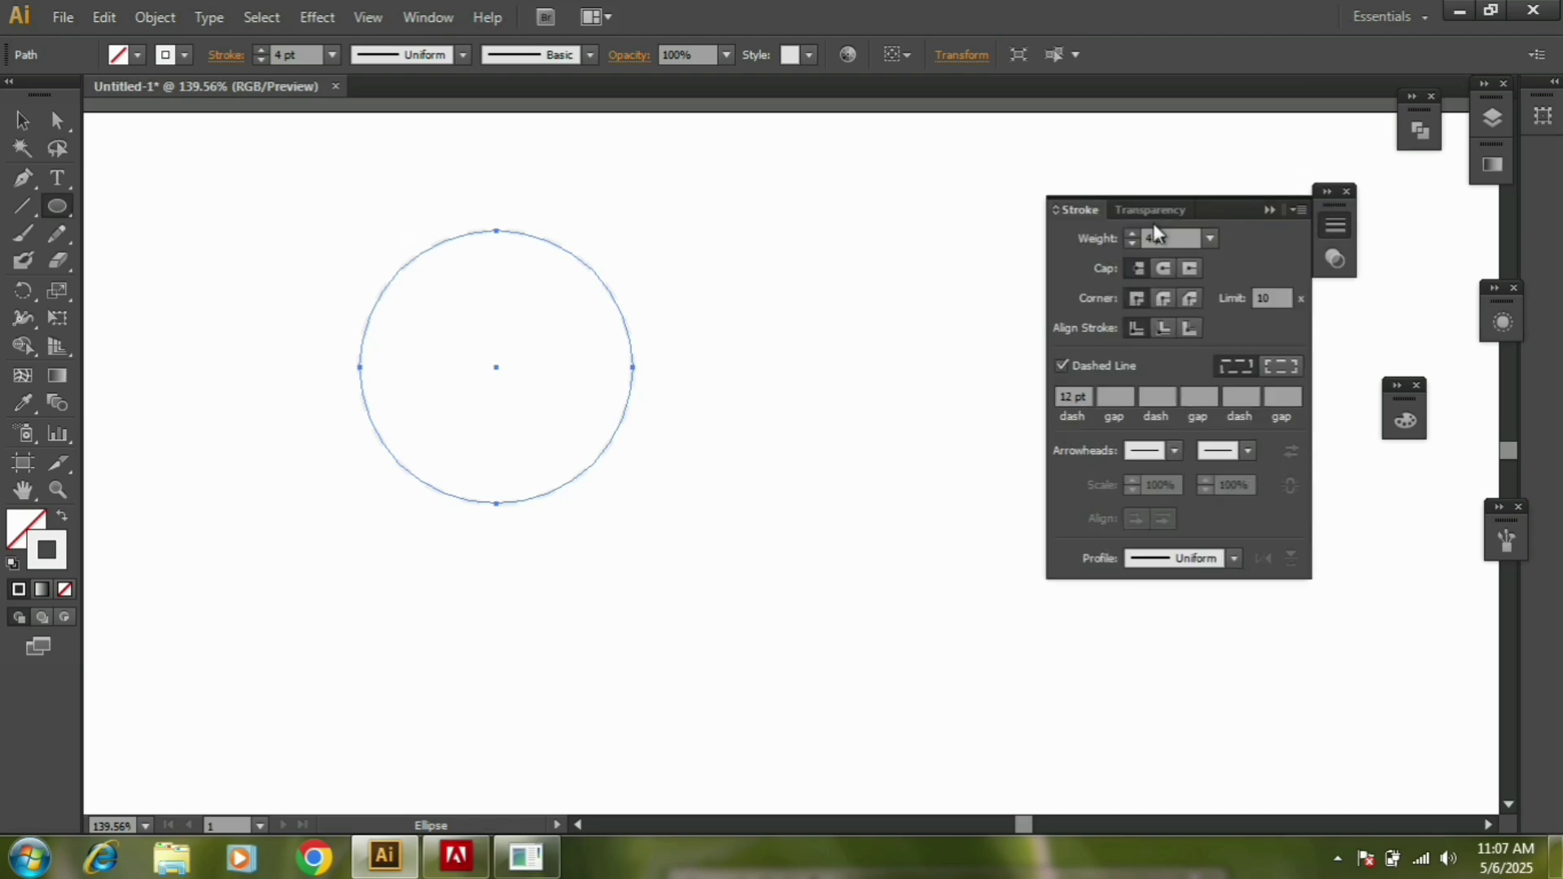
left_click_drag(1227, 205, 1169, 203)
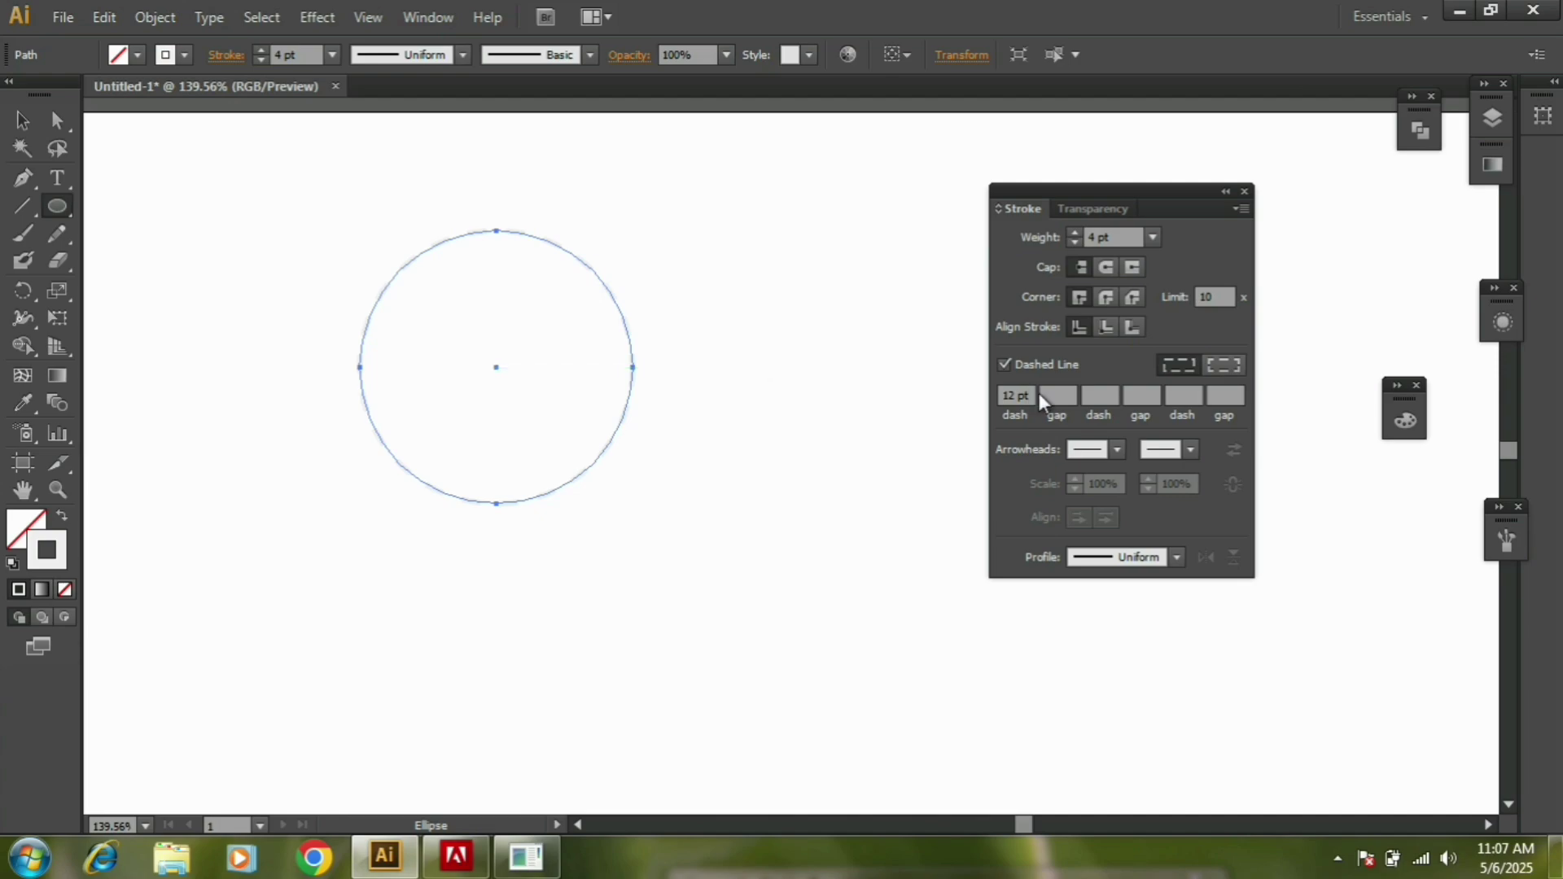
Give the circle a 9 pt dark grey stroke in colour 4C4545 and turn off its dashed line.
left_click(262, 47)
double_click(61, 556)
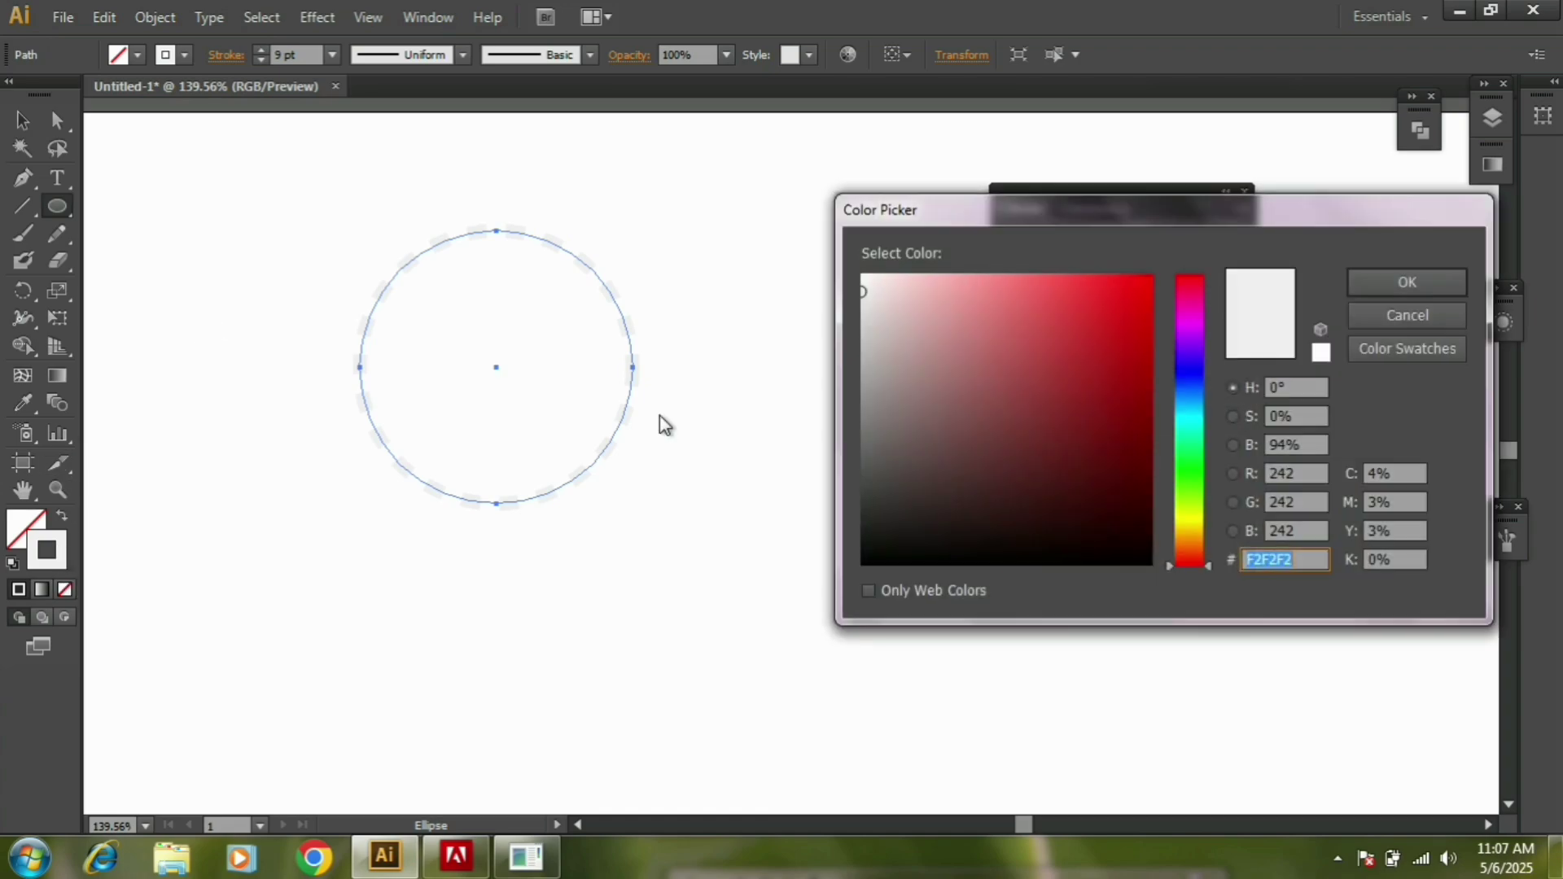
left_click(889, 477)
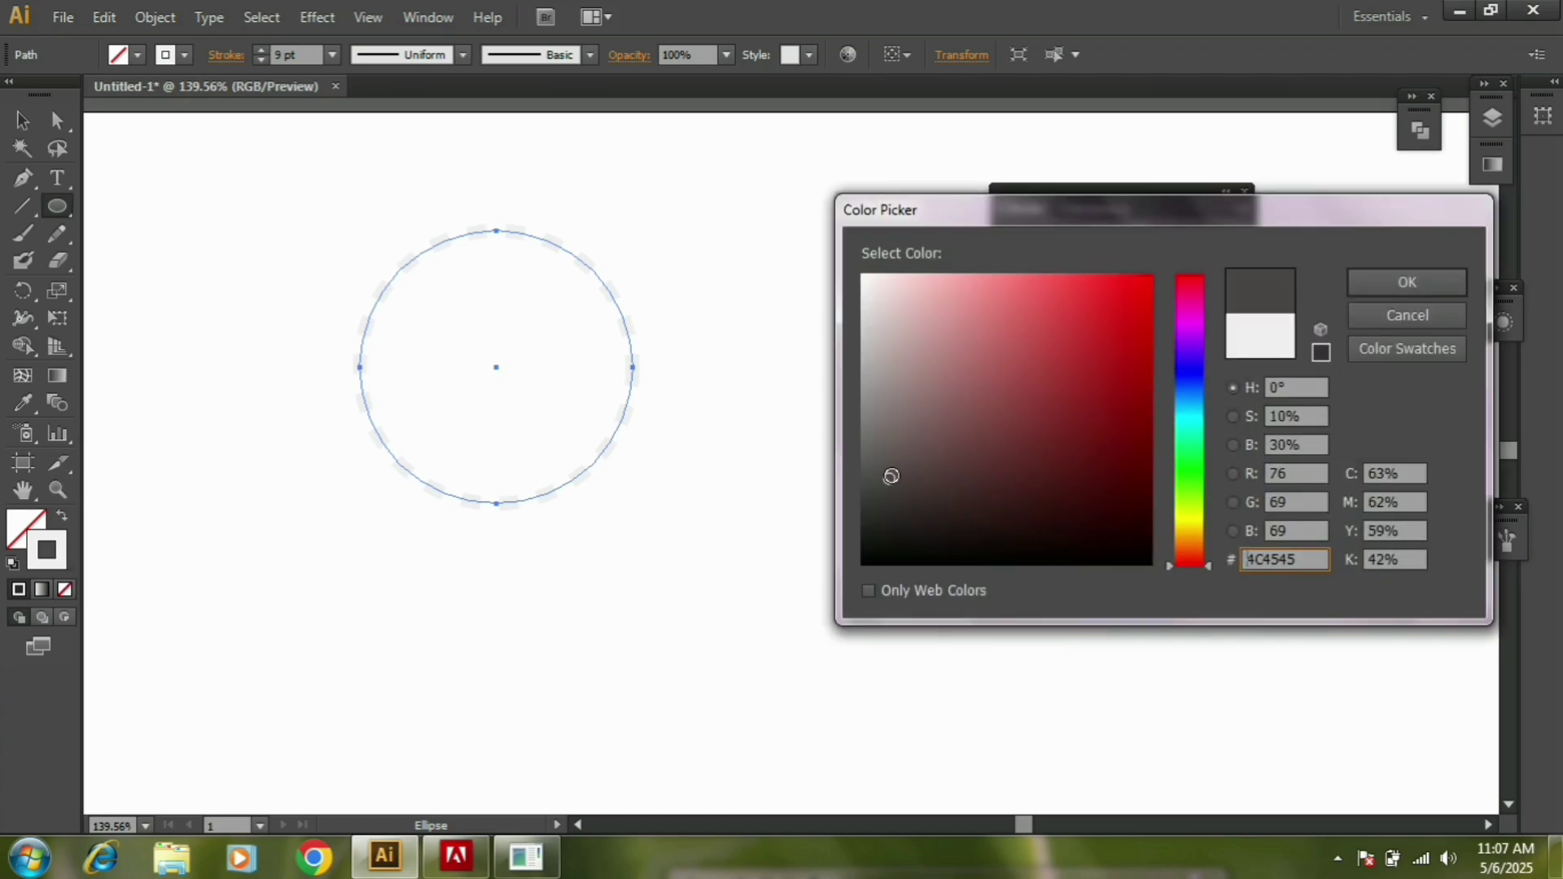
left_click(1403, 282)
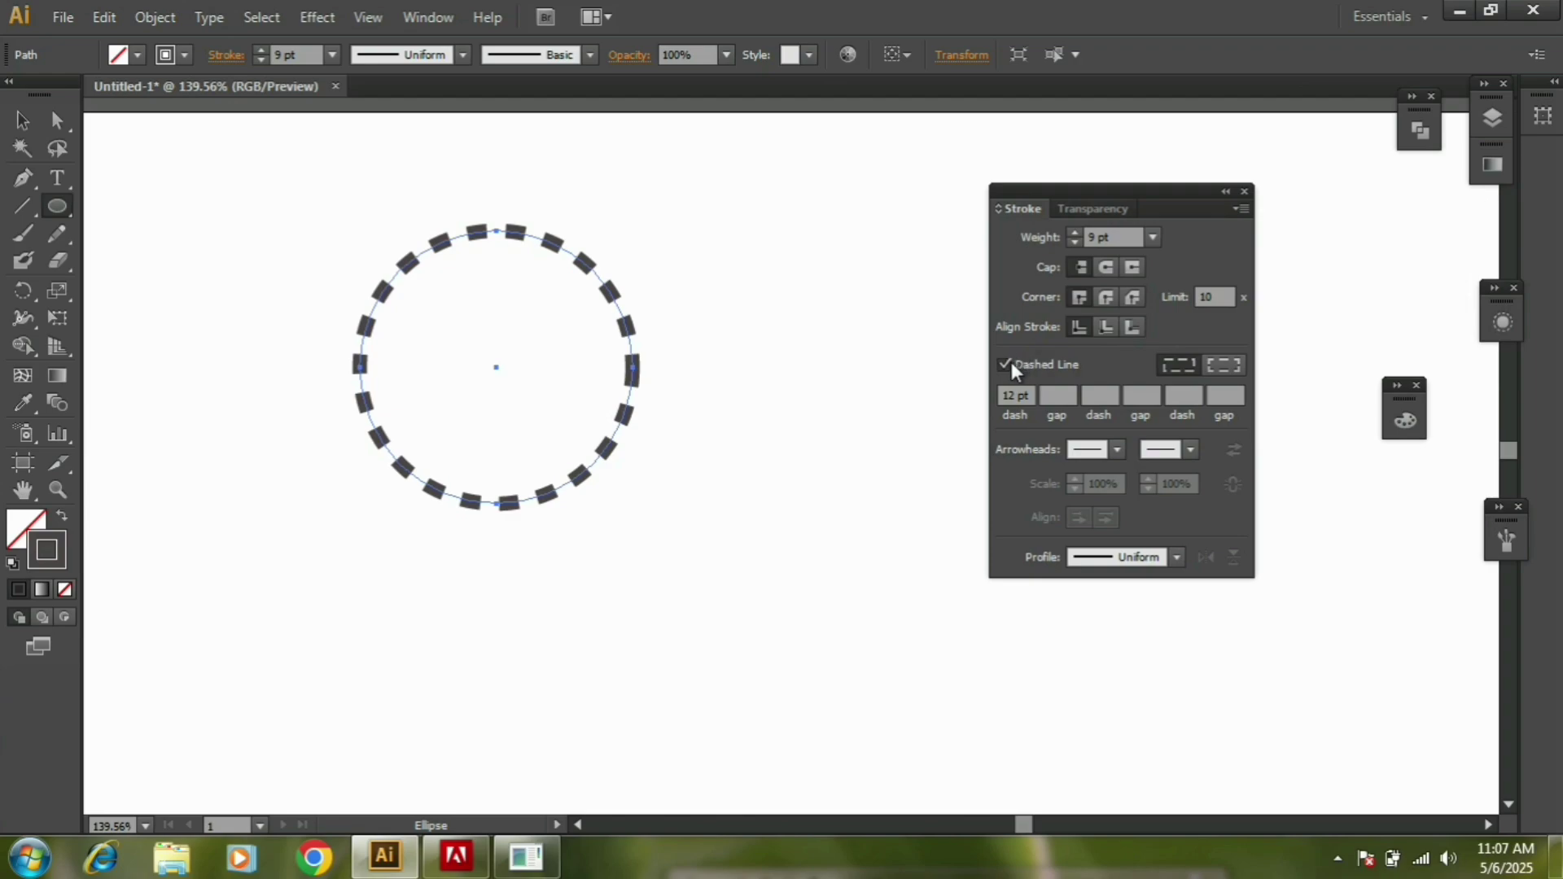
left_click(1006, 363)
left_click_drag(1126, 195, 1161, 150)
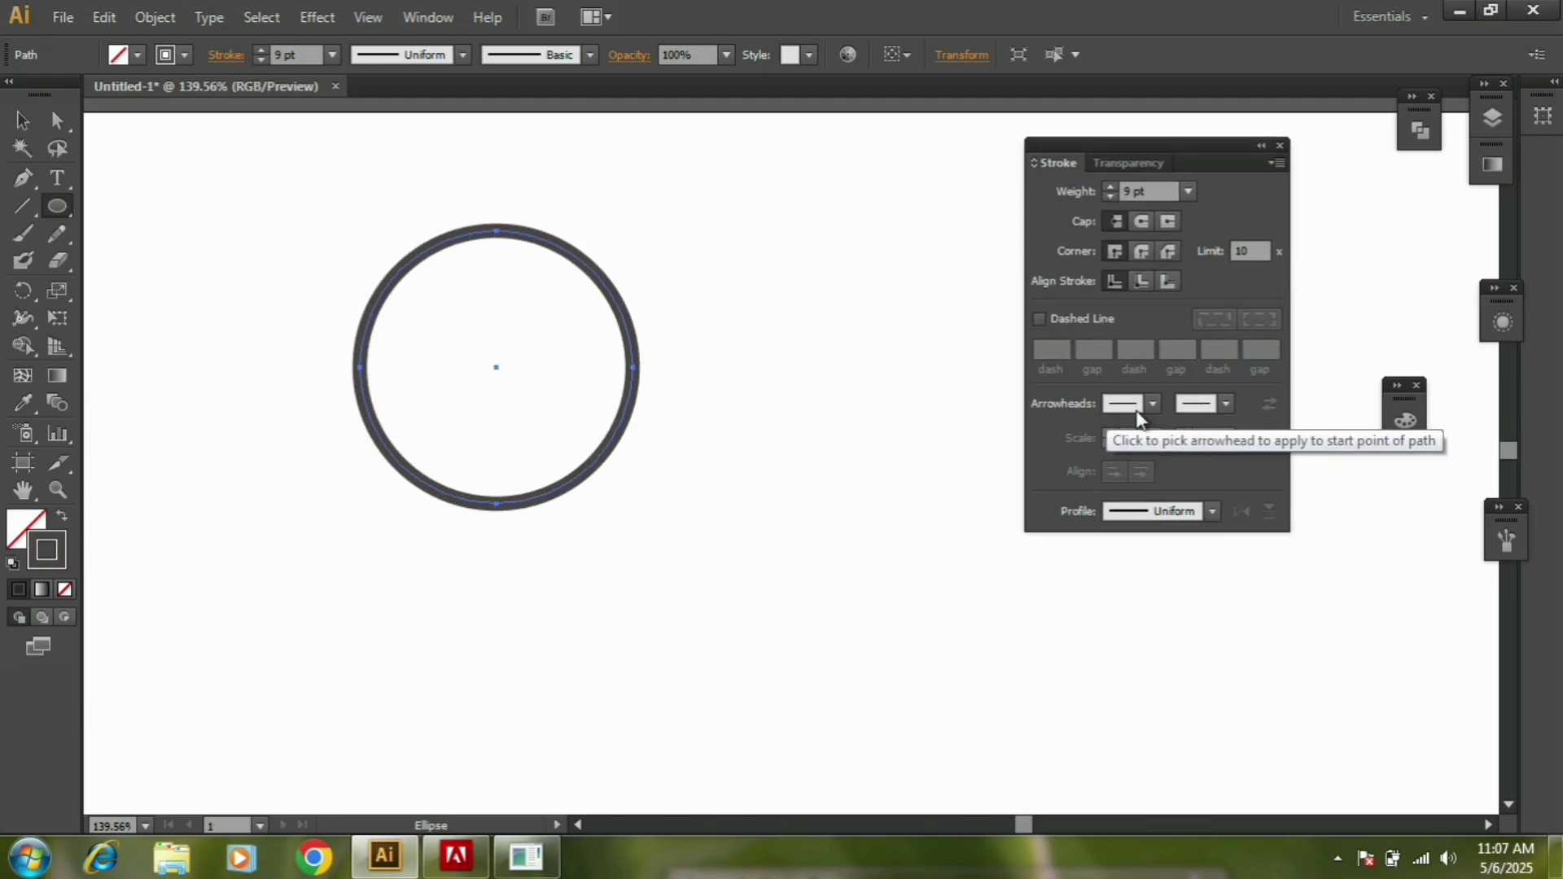
Enlarge the circle proportionally and reduce its stroke weight to 4 pt.
left_click(22, 119)
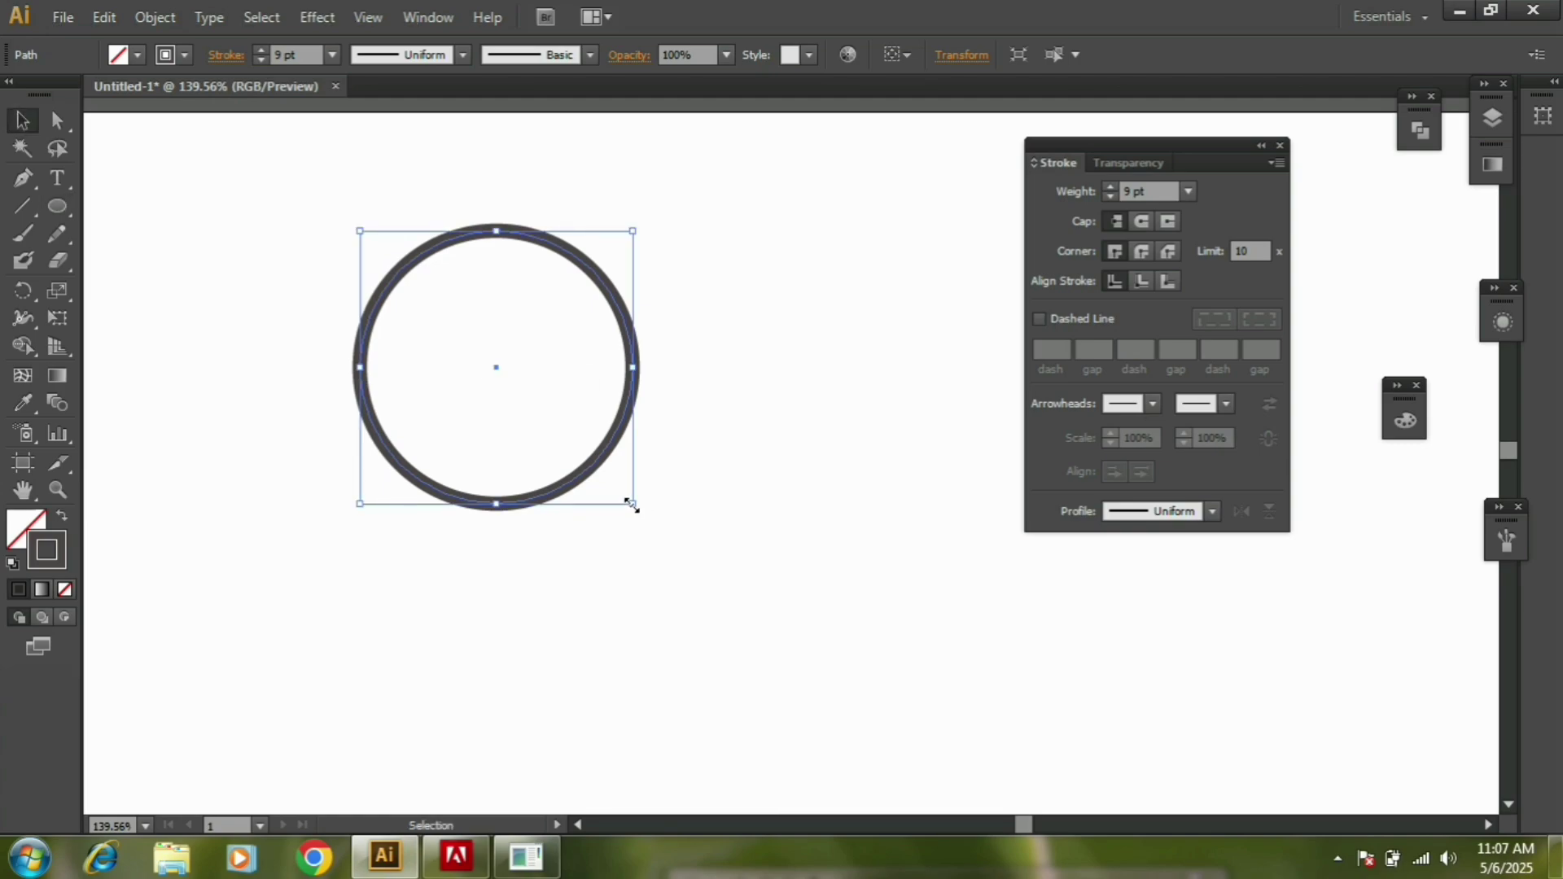
left_click_drag(632, 504, 710, 581)
left_click_drag(675, 489, 700, 539)
left_click(261, 59)
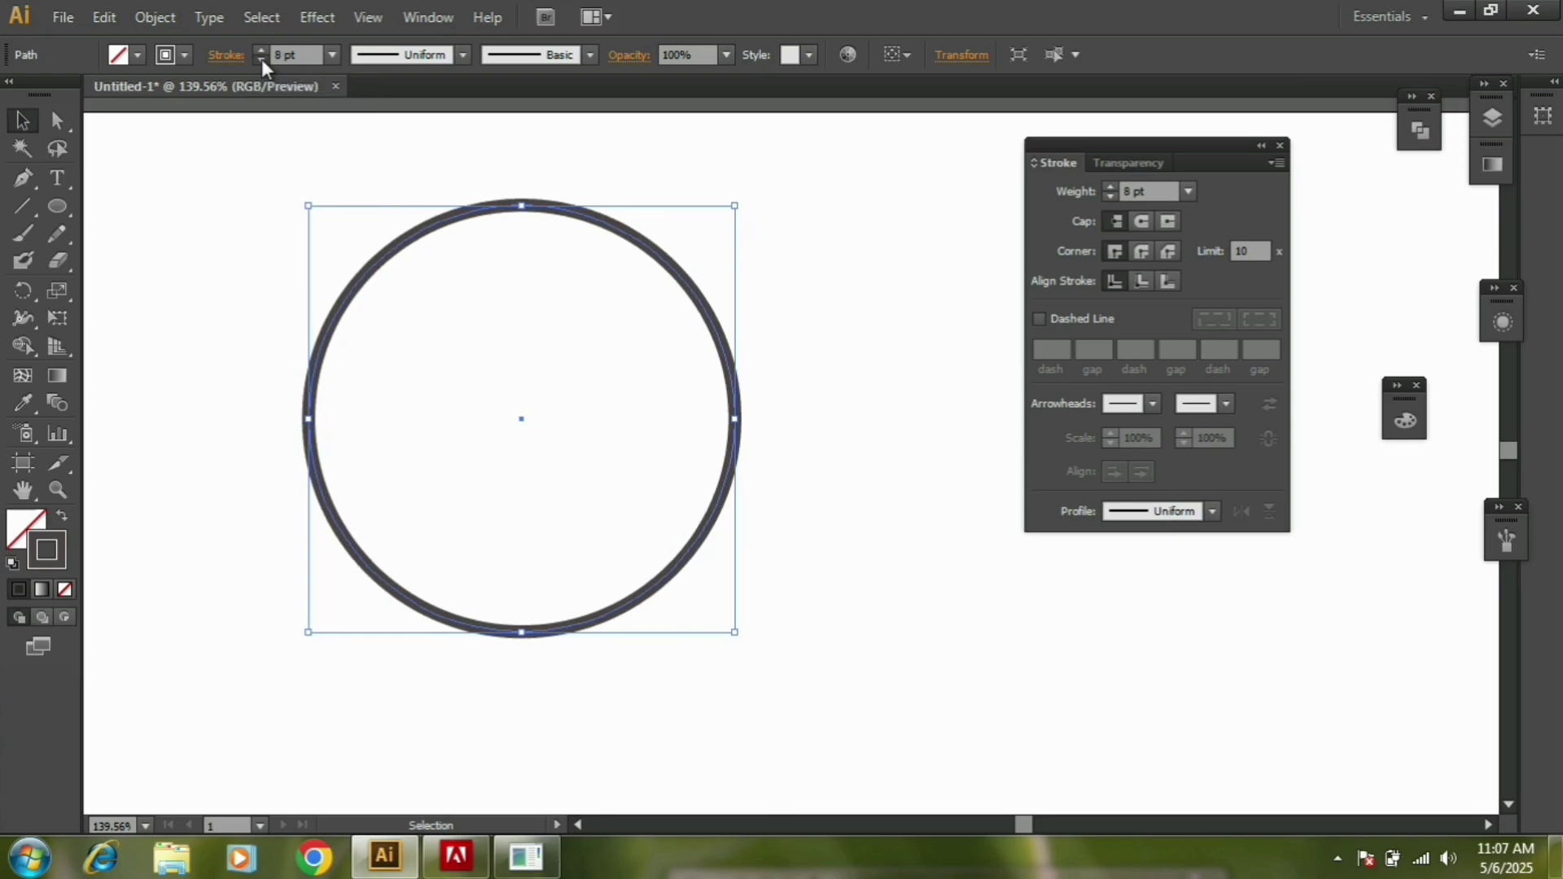
left_click(262, 59)
left_click(261, 58)
left_click(261, 59)
left_click(261, 58)
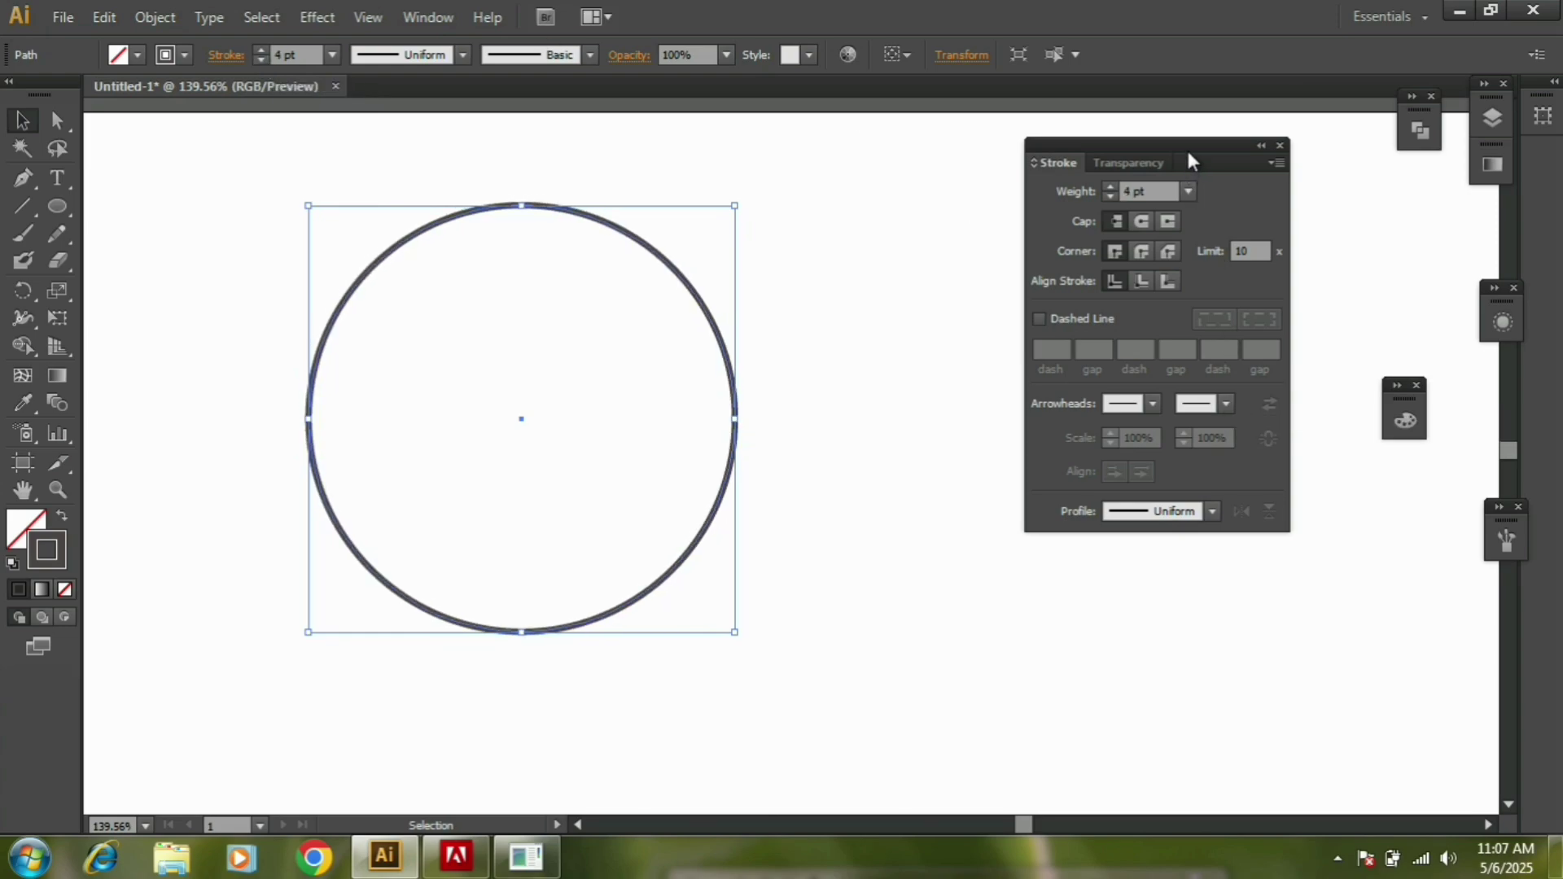
Apply the Arrow 1 arrowhead to the start point of the circle's path and deselect it.
left_click_drag(1185, 148, 1185, 132)
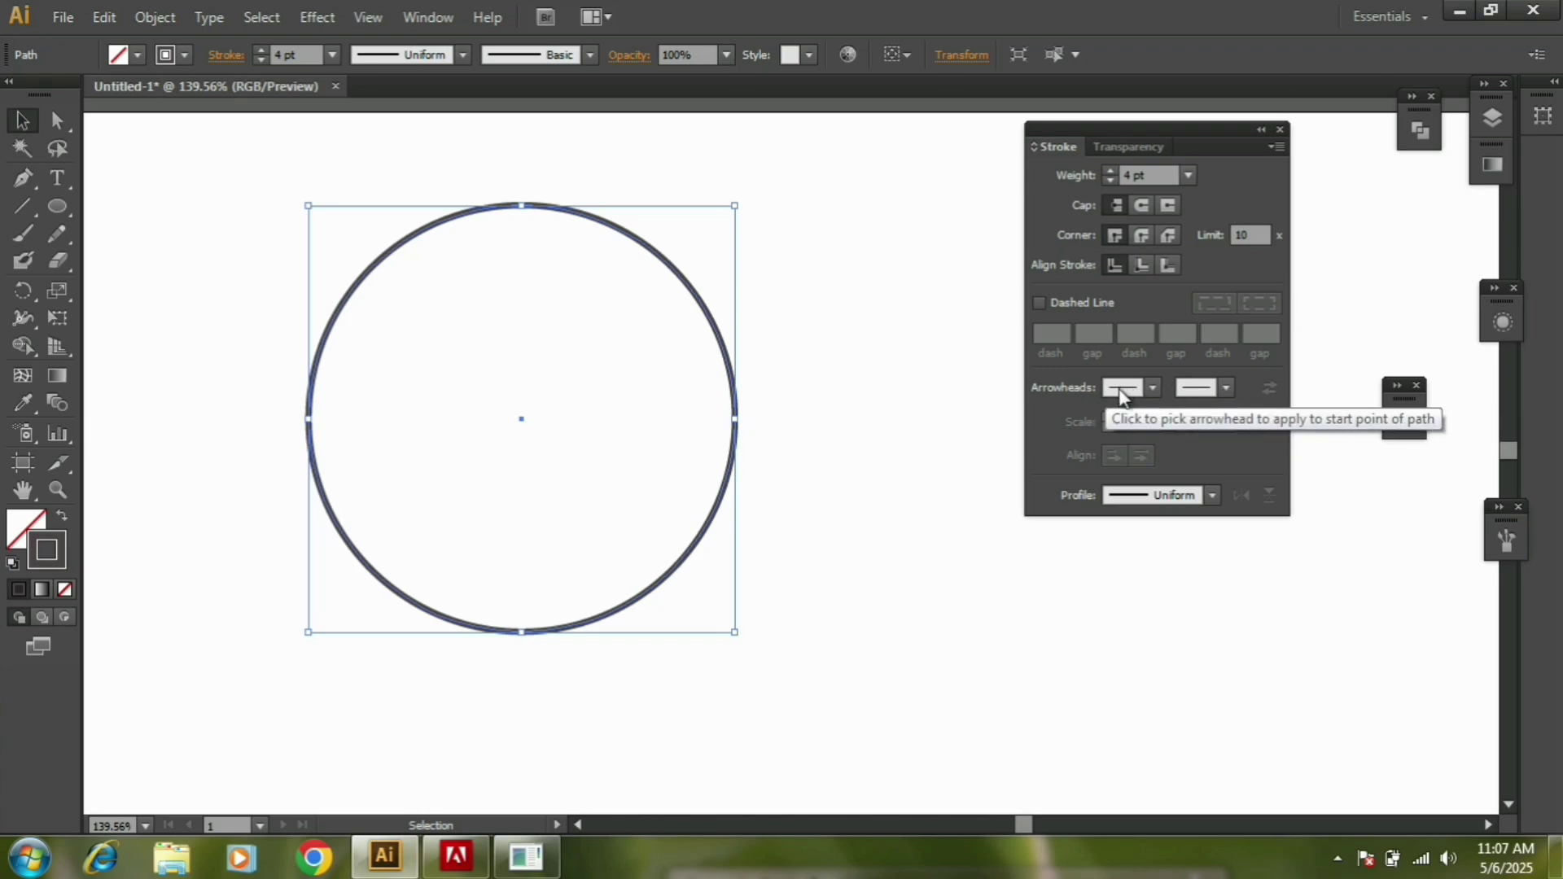
left_click(1153, 391)
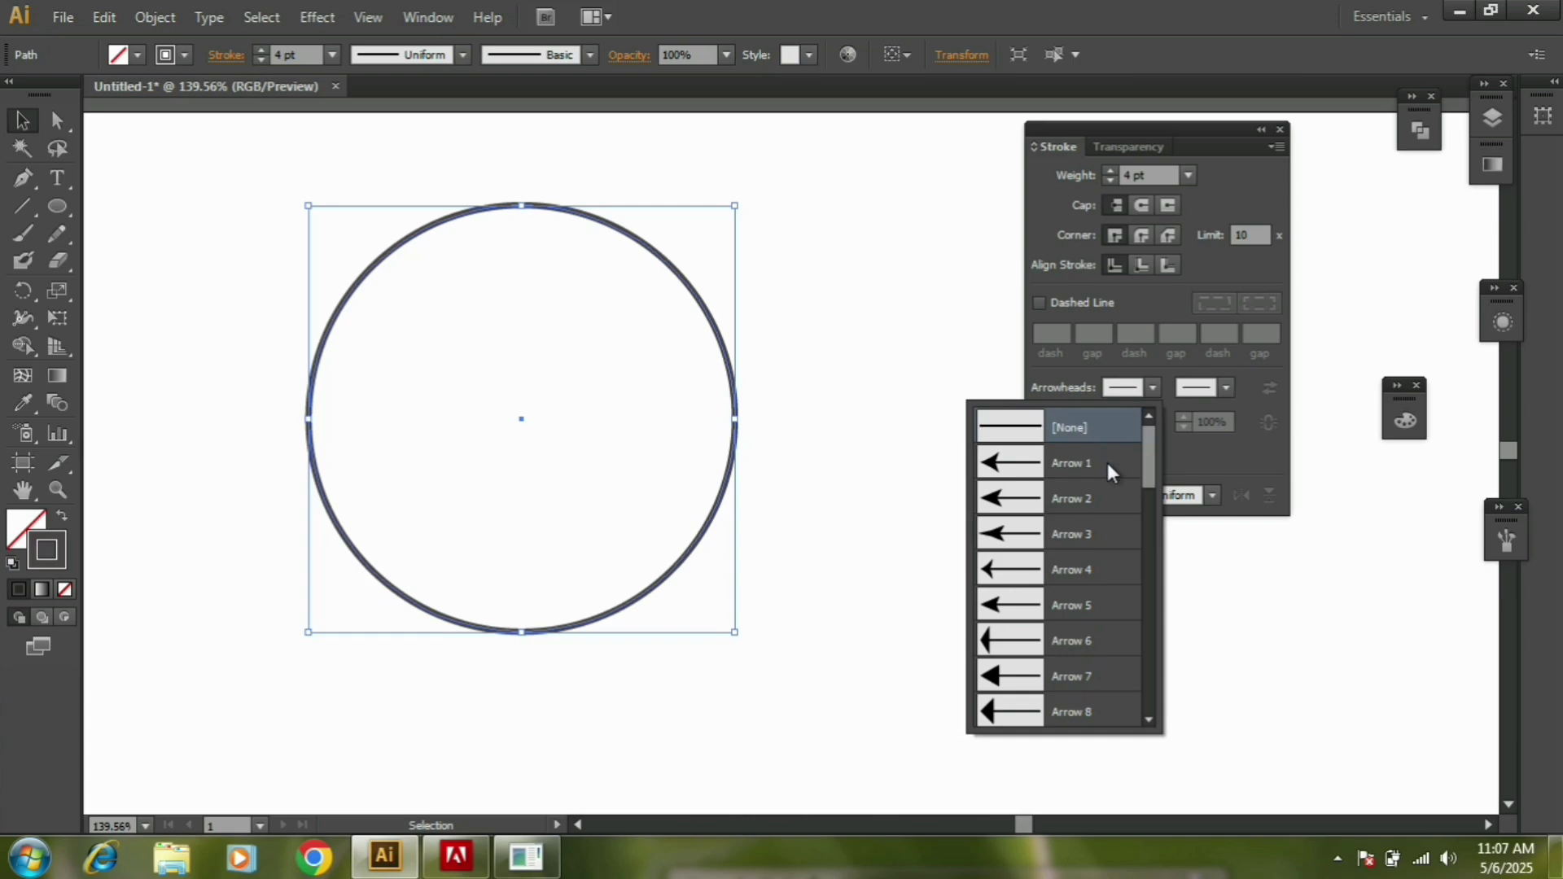
left_click(1046, 462)
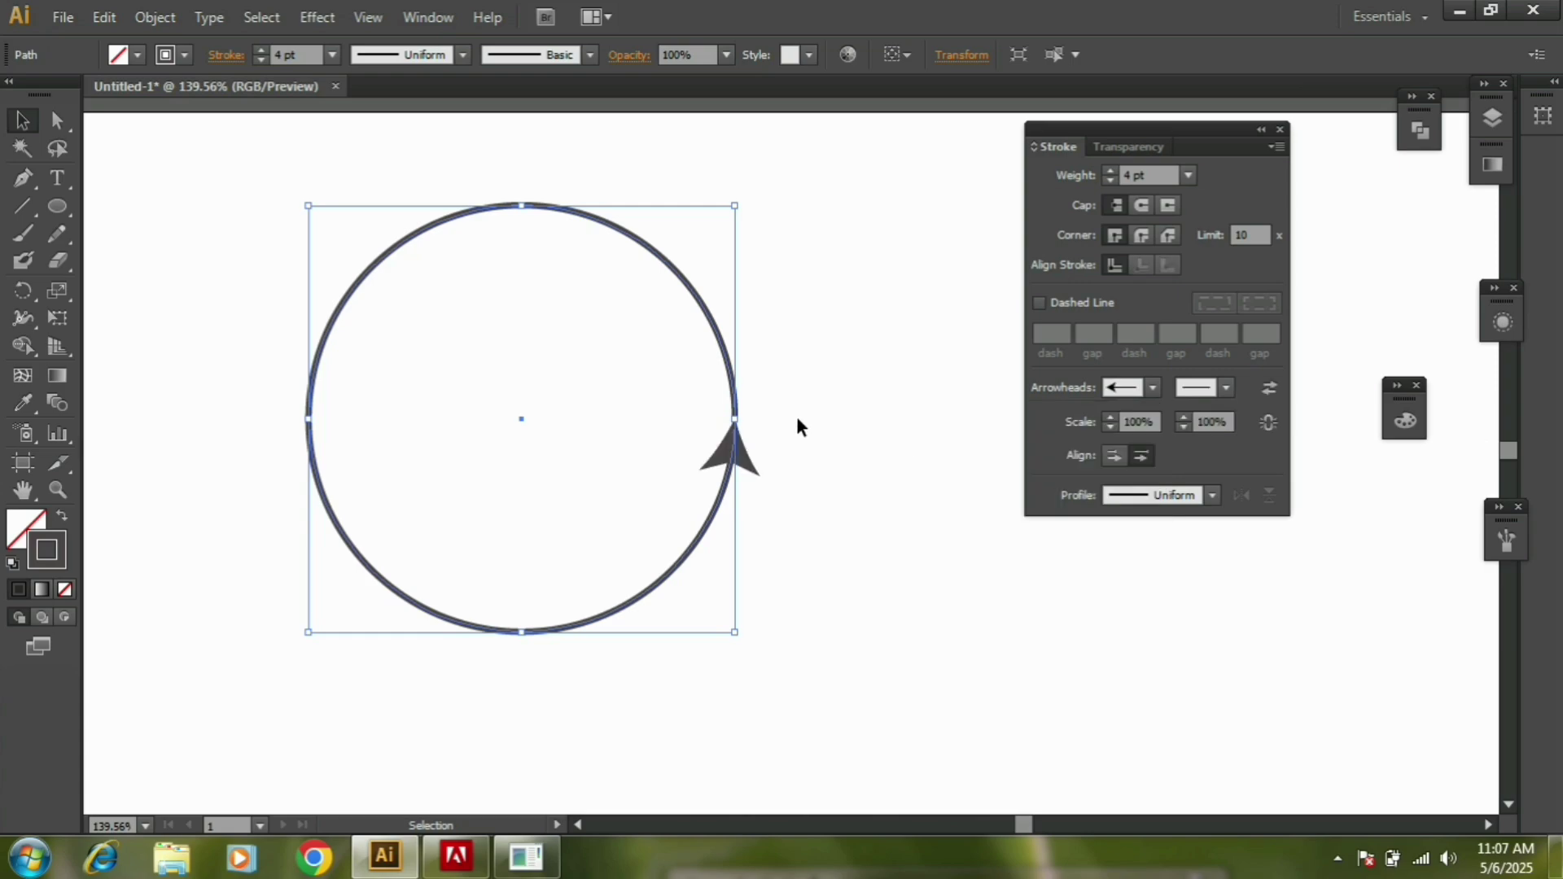
left_click(817, 426)
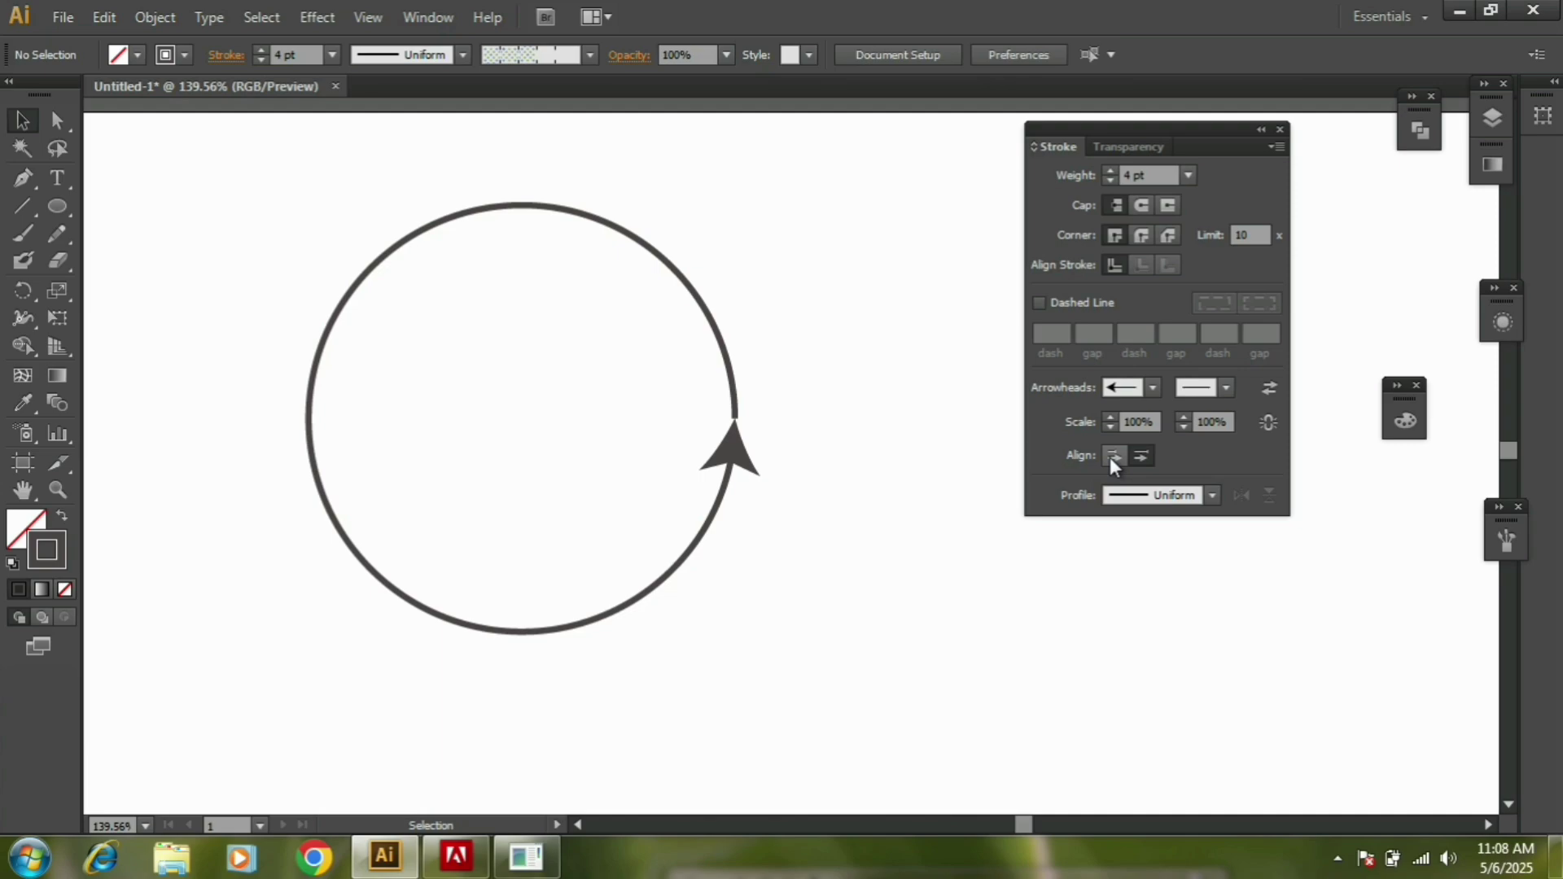
Try extending the arrow tip beyond the end of the circle's path, then place the tip at the path end again.
left_click_drag(737, 242, 520, 419)
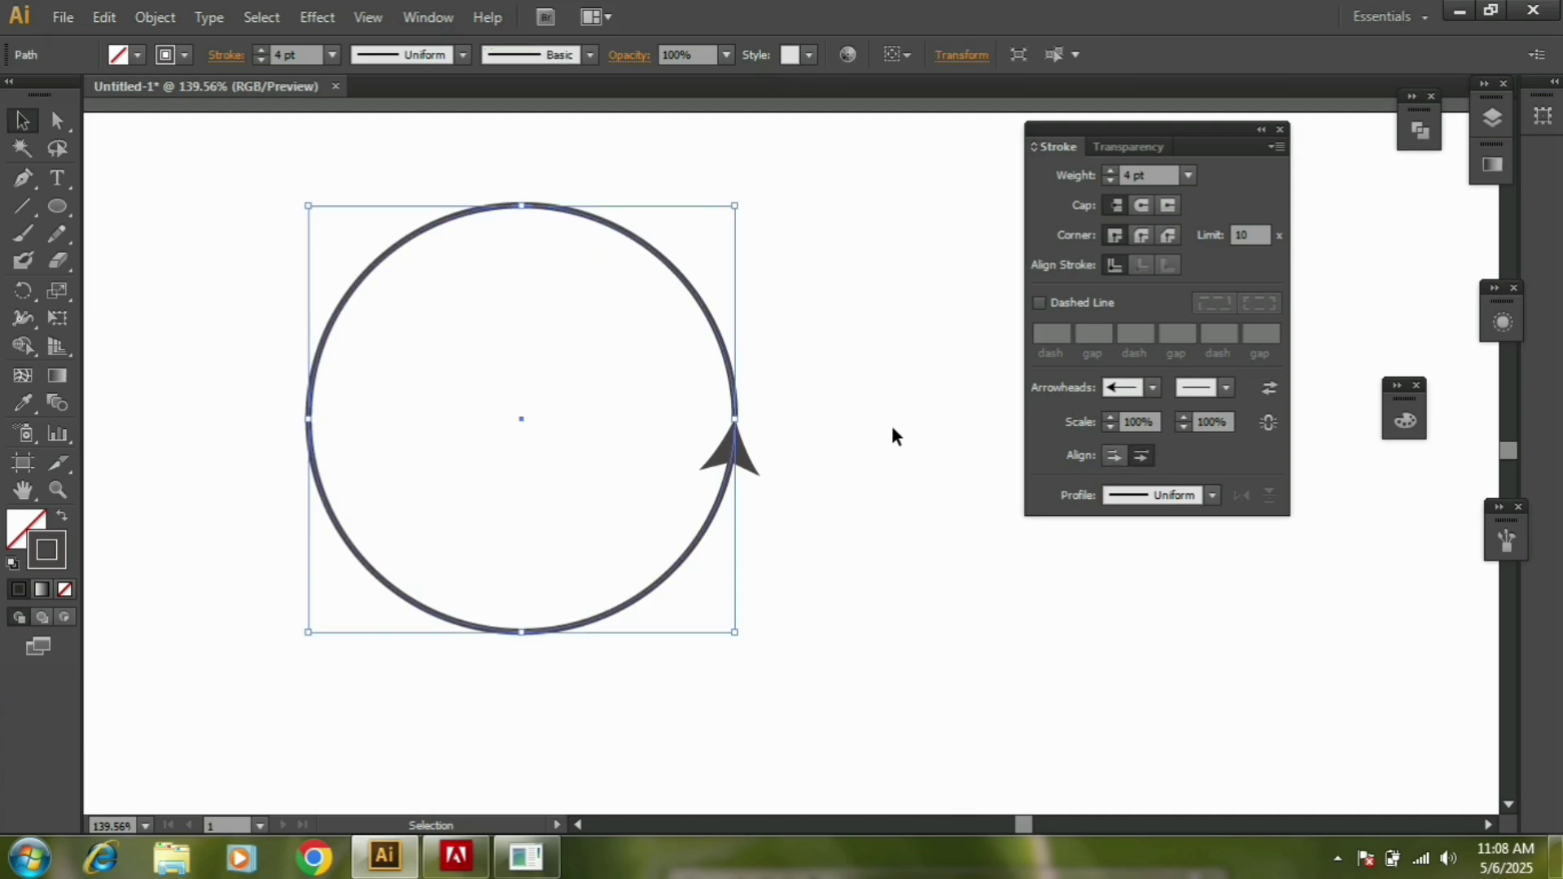
left_click(1121, 455)
left_click(863, 382)
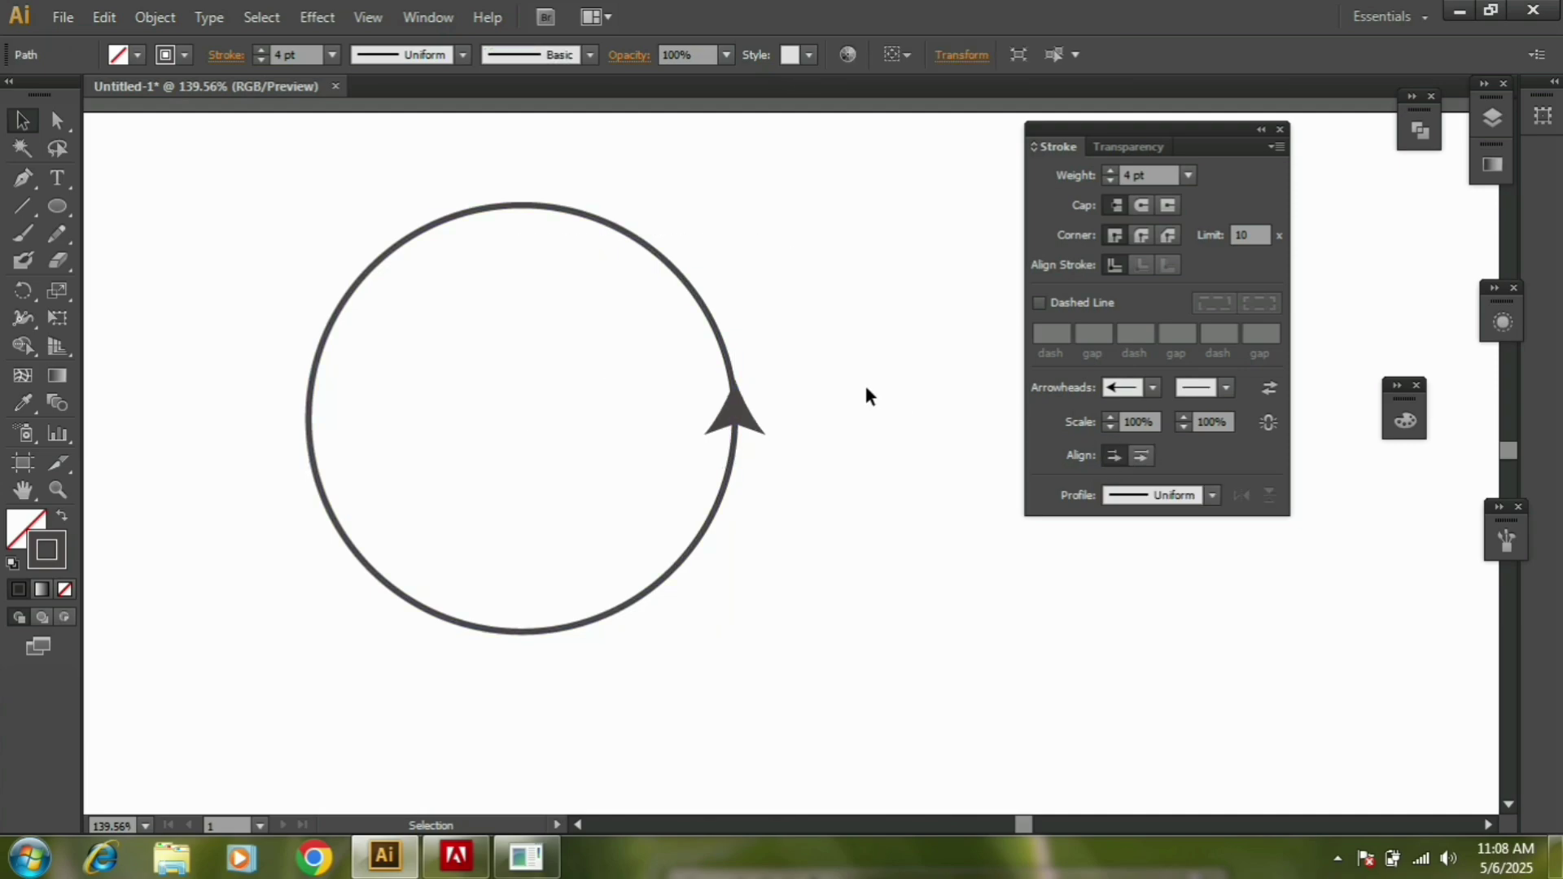
left_click_drag(827, 283, 563, 580)
left_click(1115, 453)
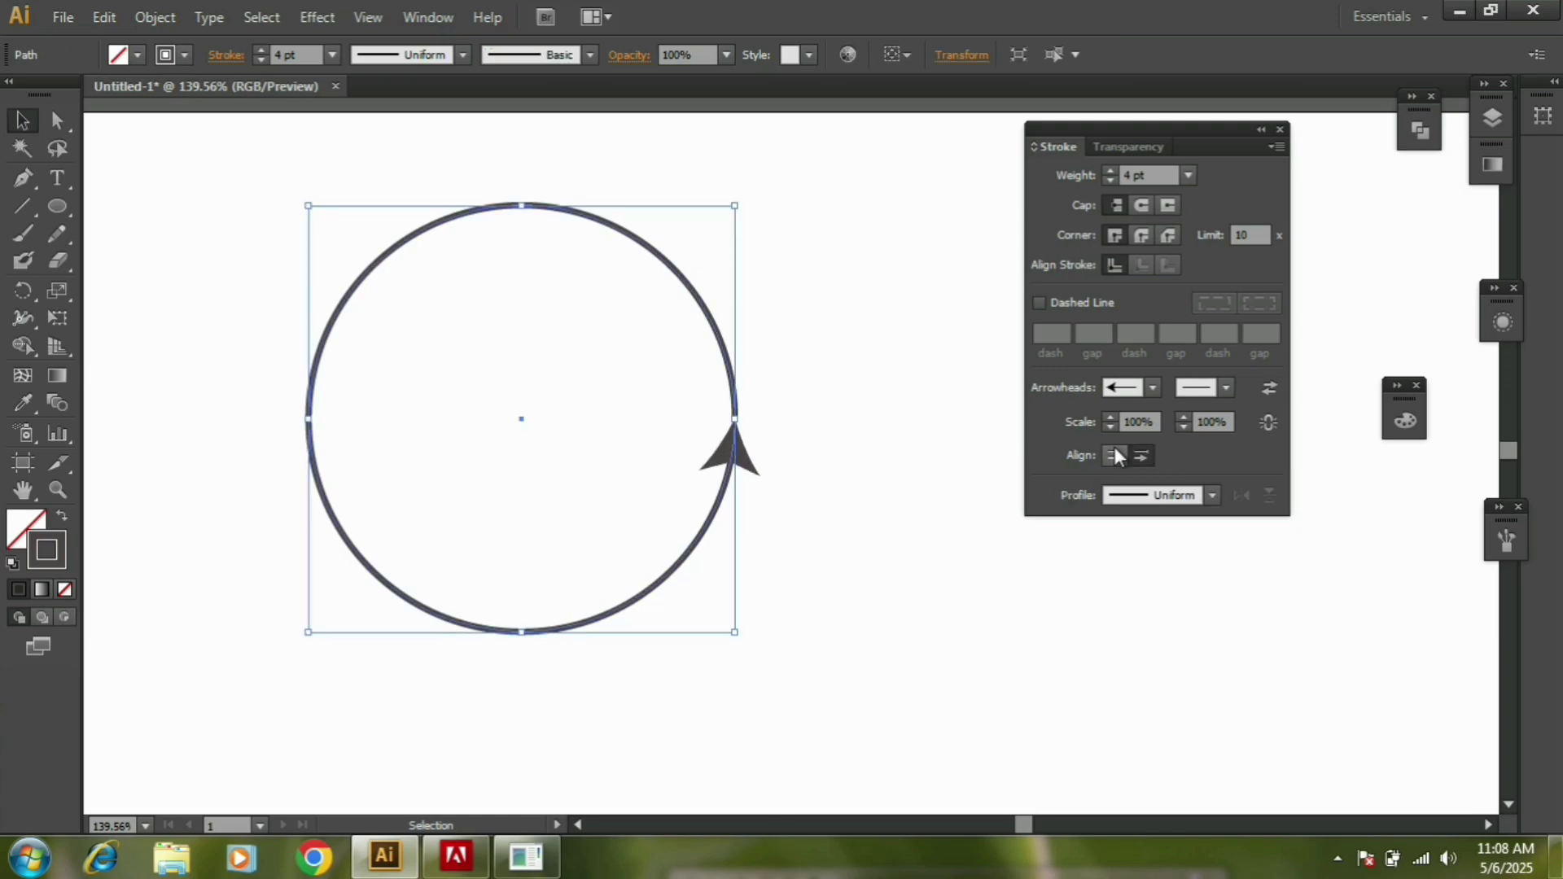
Apply the round Arrow 21 arrowhead to the end point of the circle's path and deselect it.
left_click(1226, 388)
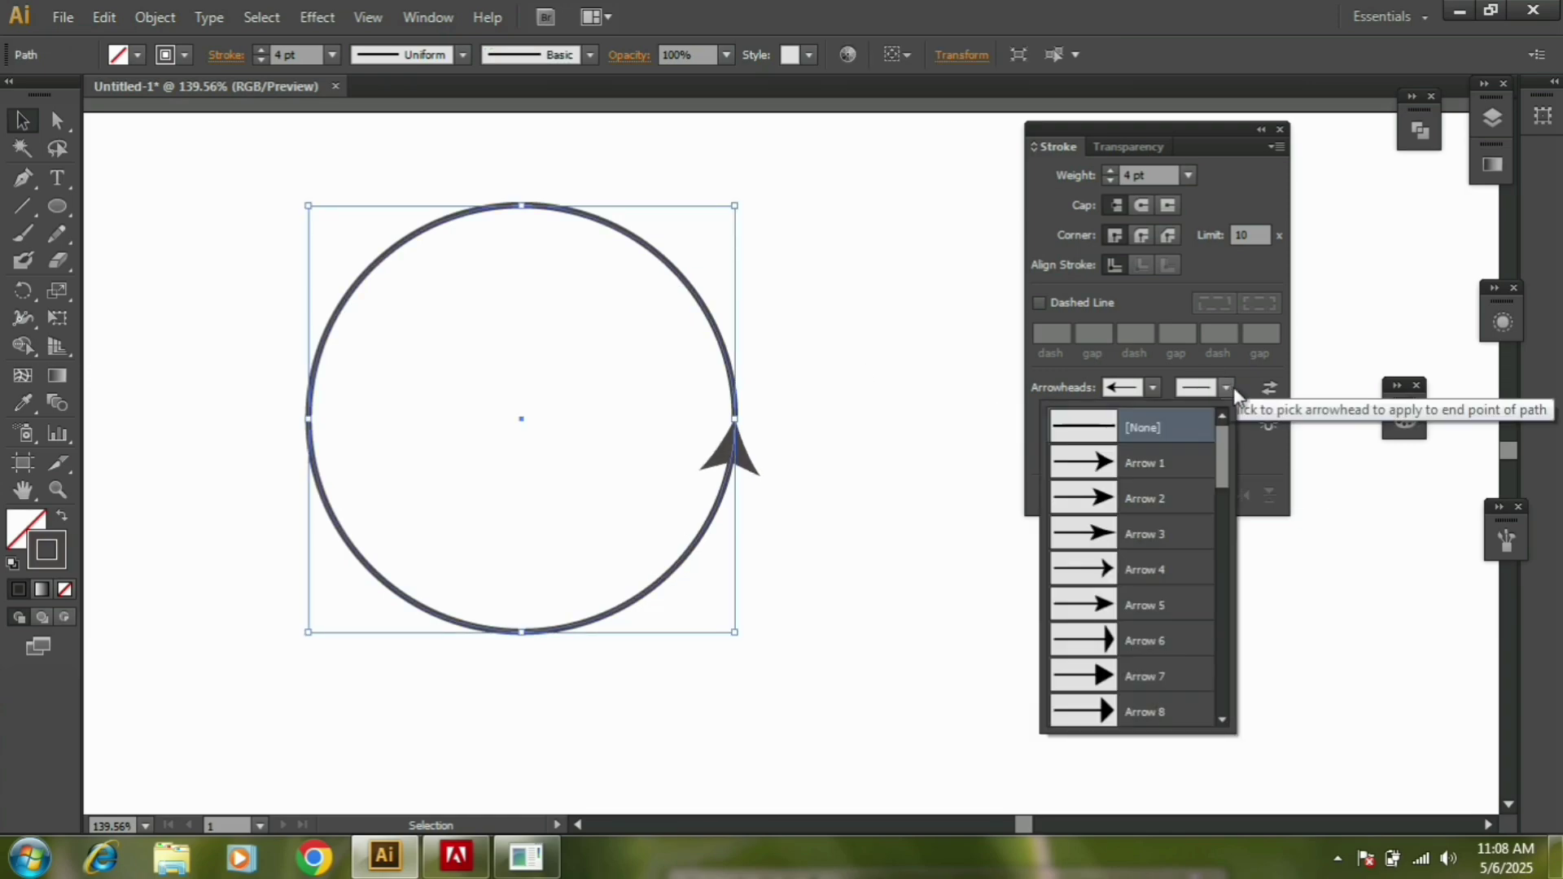
left_click_drag(1224, 466, 1239, 609)
left_click(1090, 511)
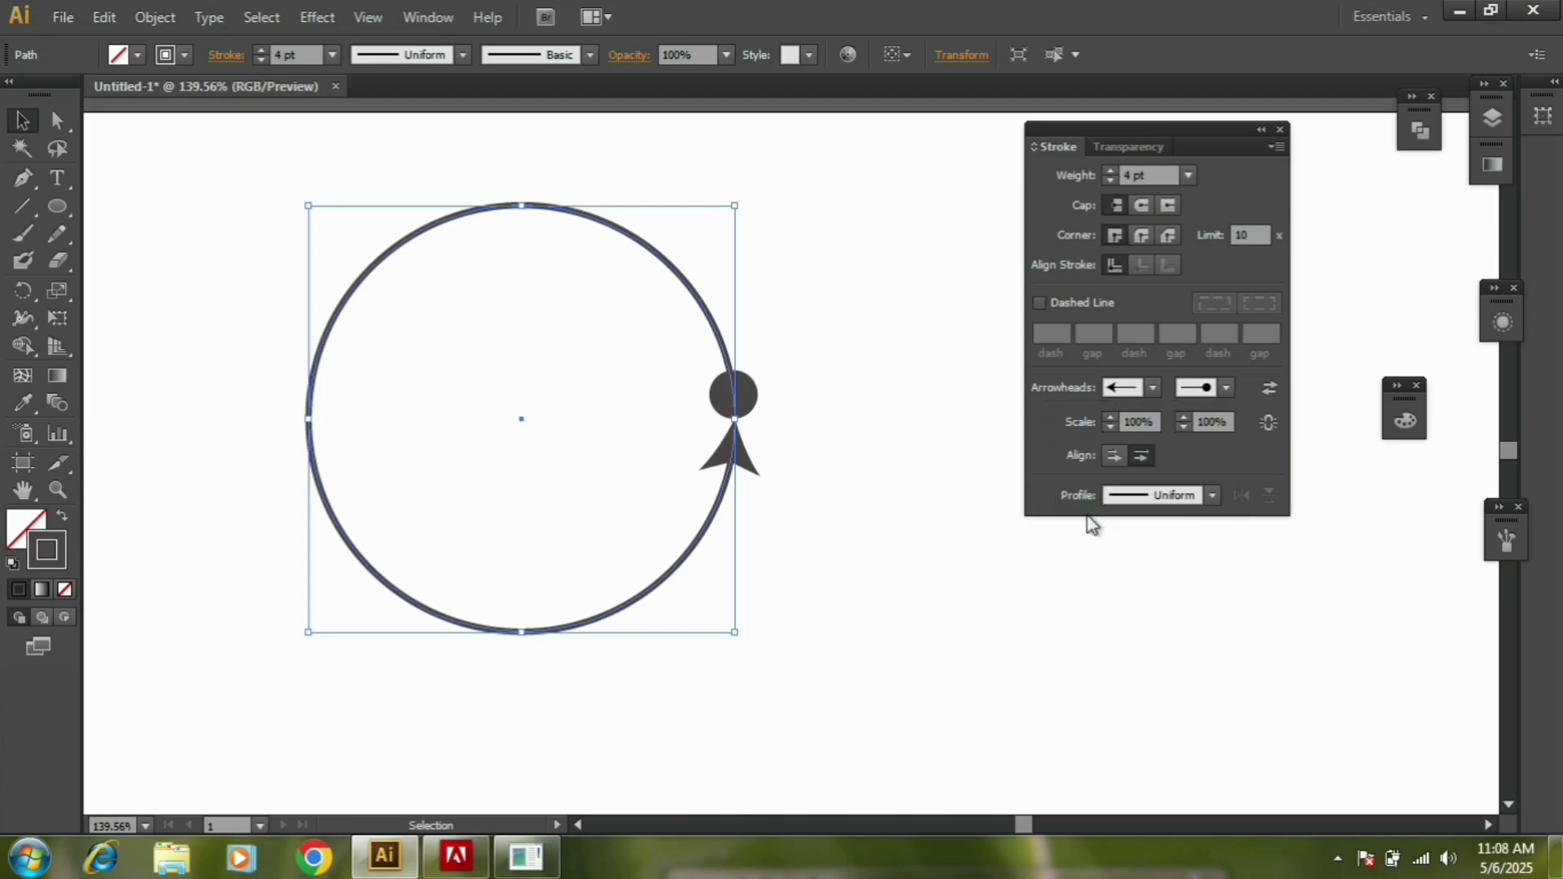
left_click(854, 346)
left_click(1219, 388)
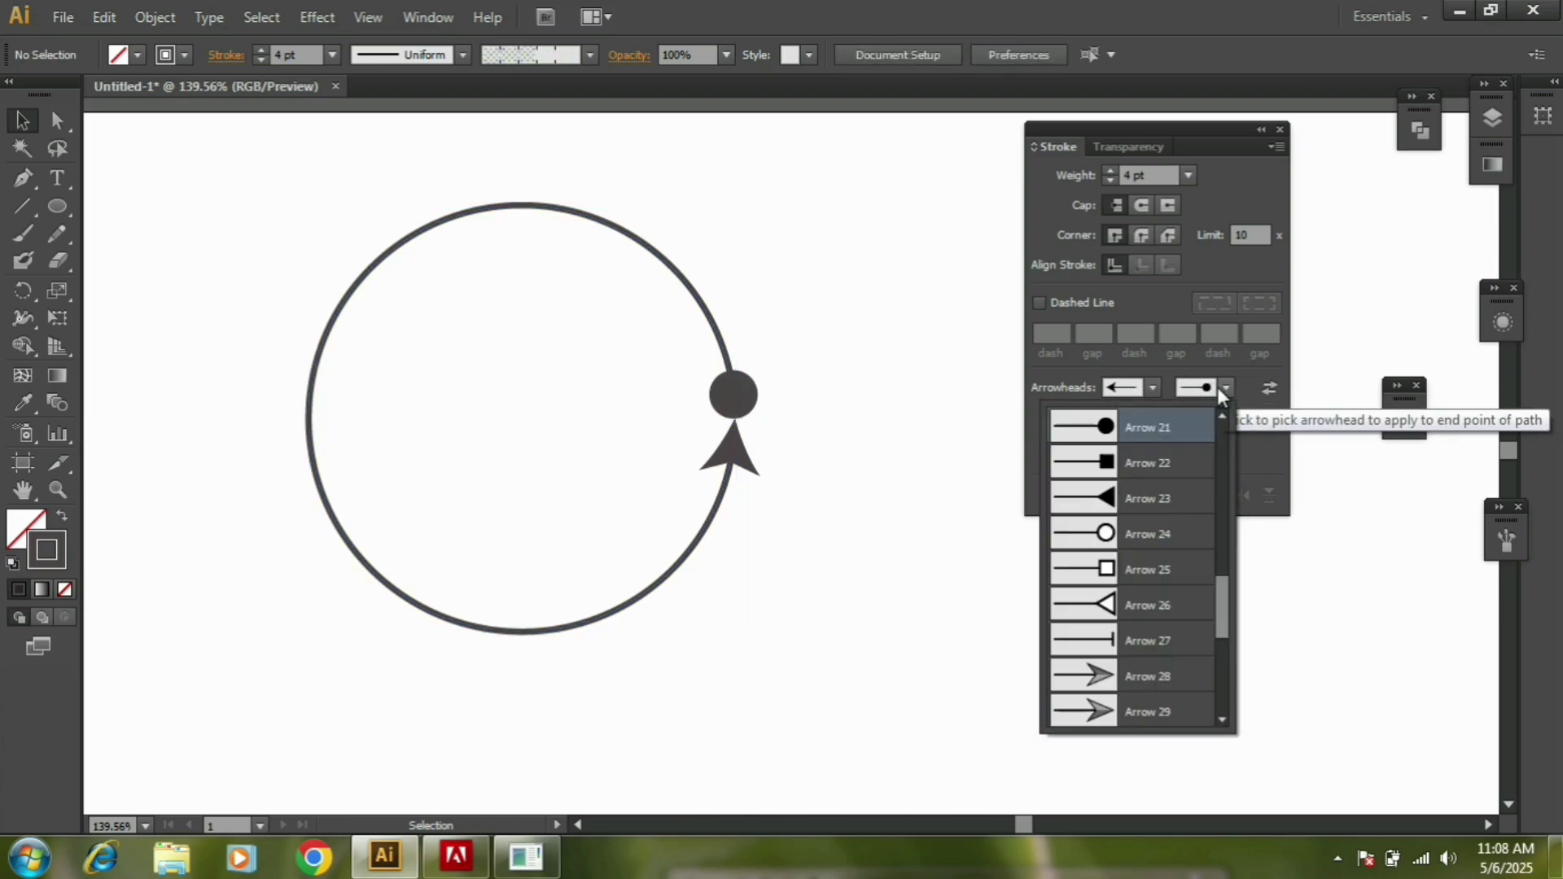
left_click_drag(1224, 599, 1223, 521)
left_click(1099, 567)
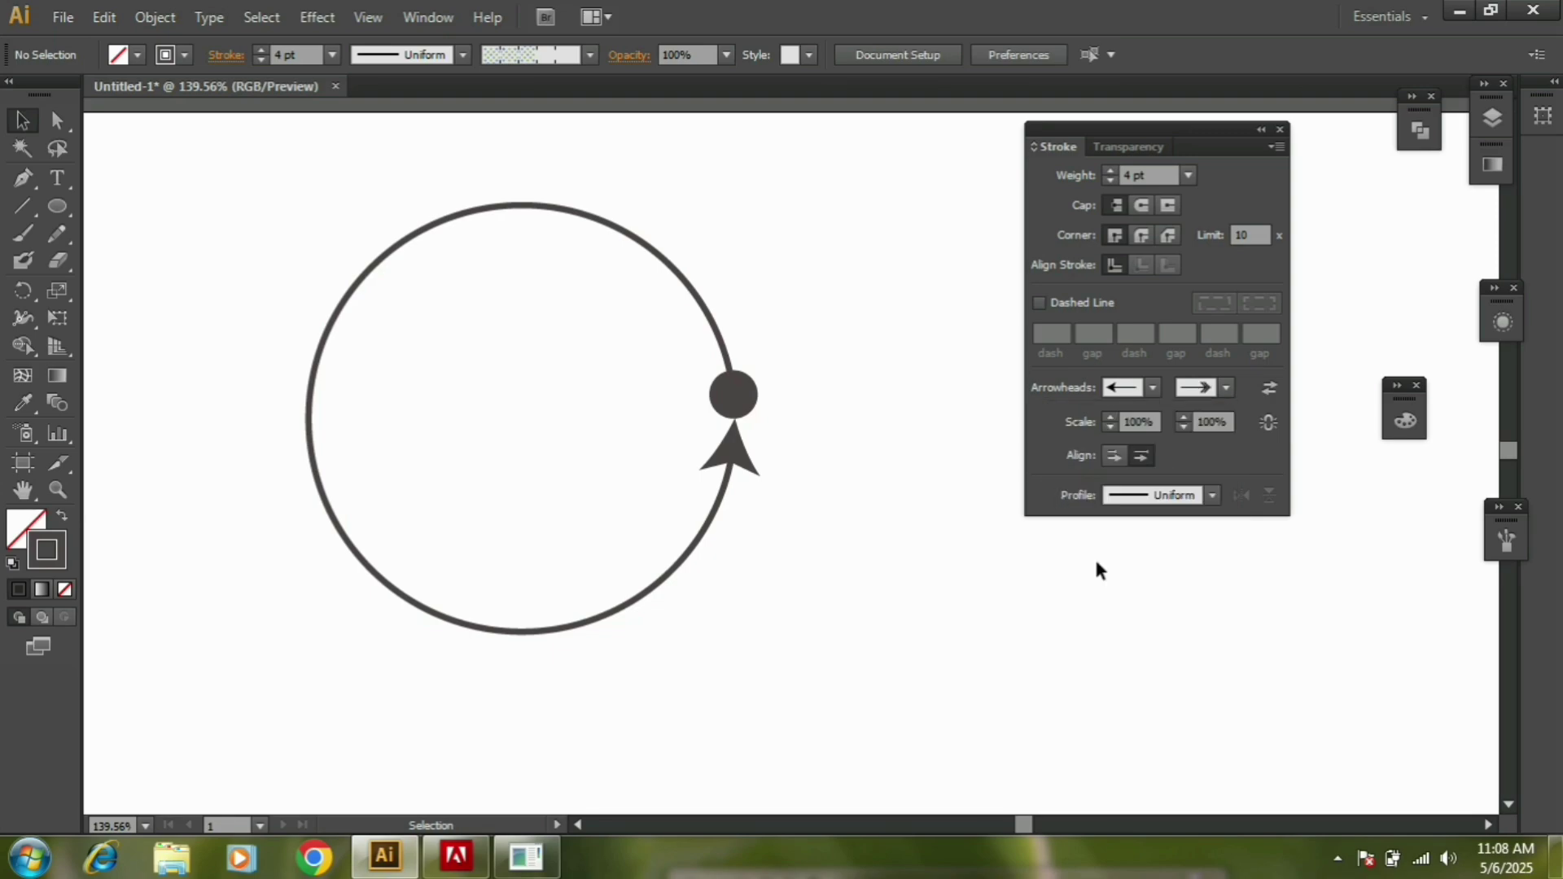
Select the circle, change its end-point arrowhead to Arrow 10 and deselect it.
left_click(724, 495)
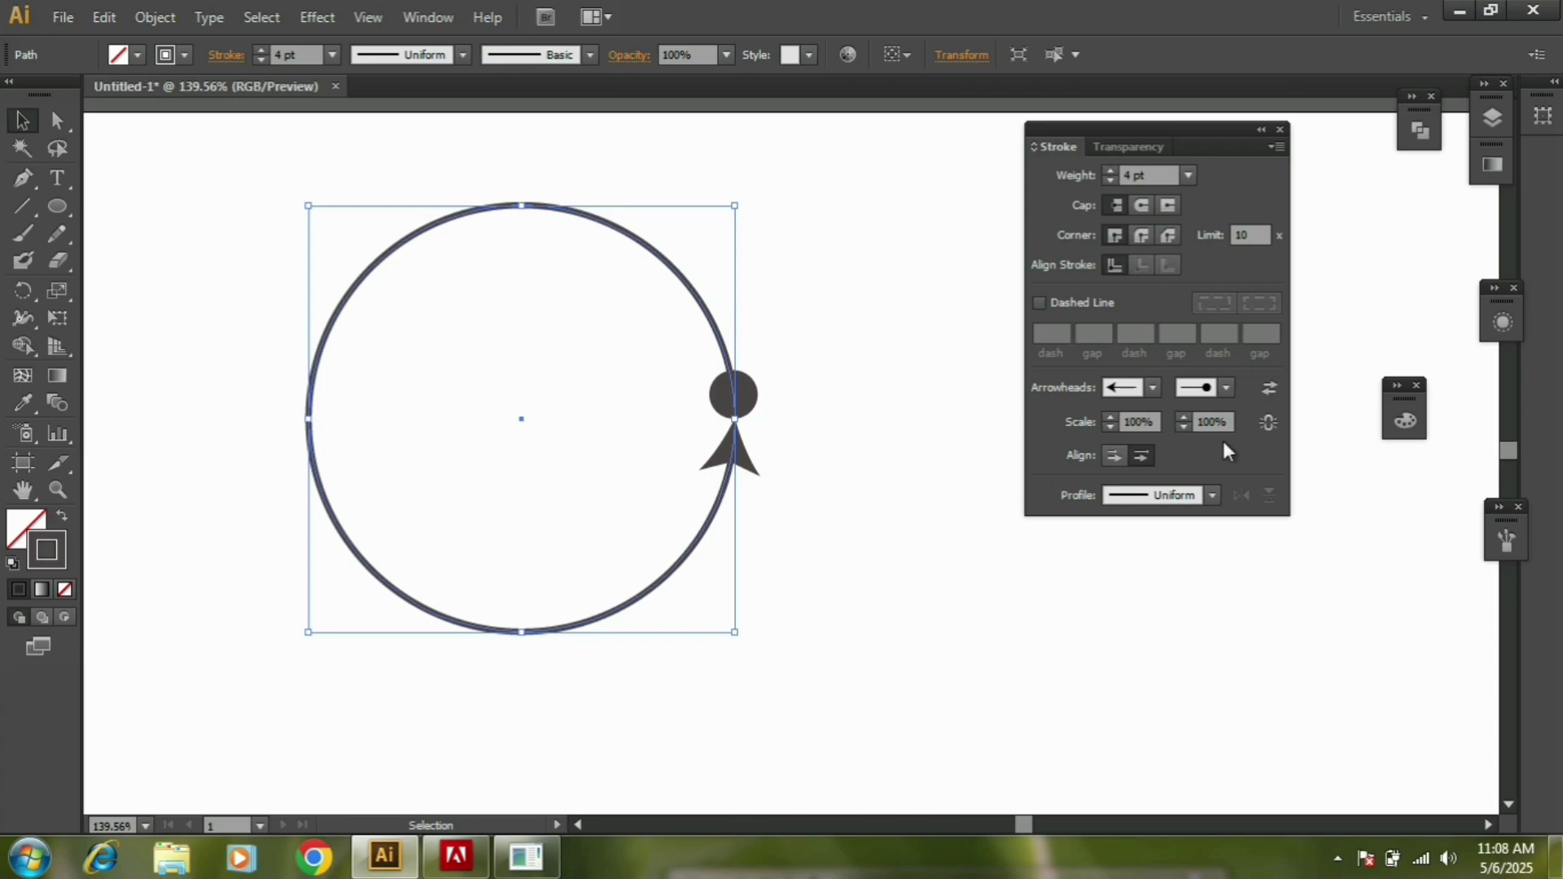
left_click(1218, 390)
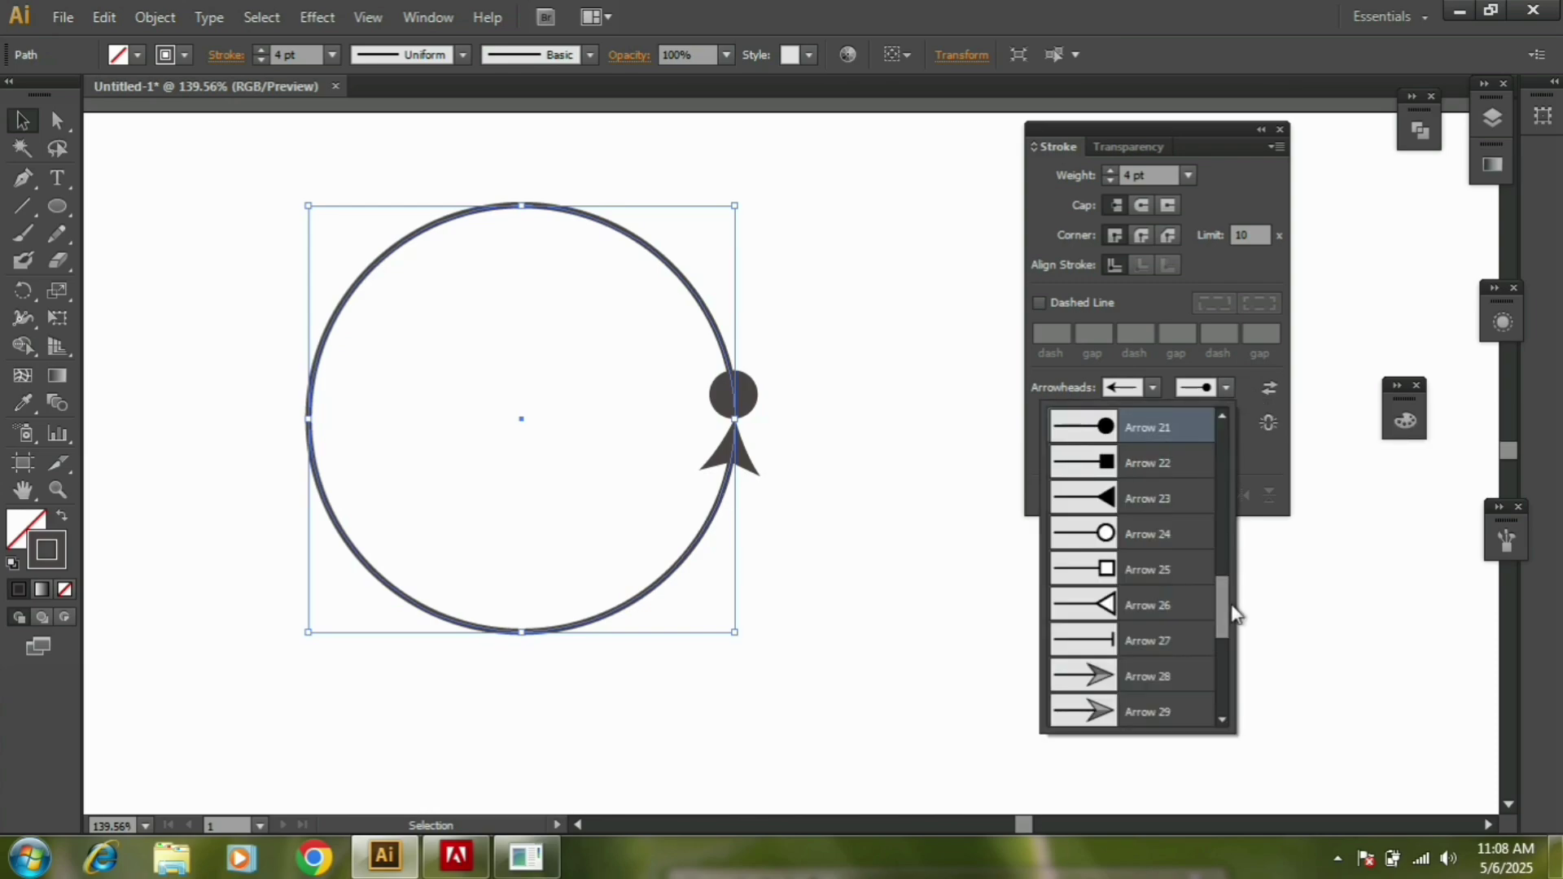
left_click_drag(1231, 606, 1172, 520)
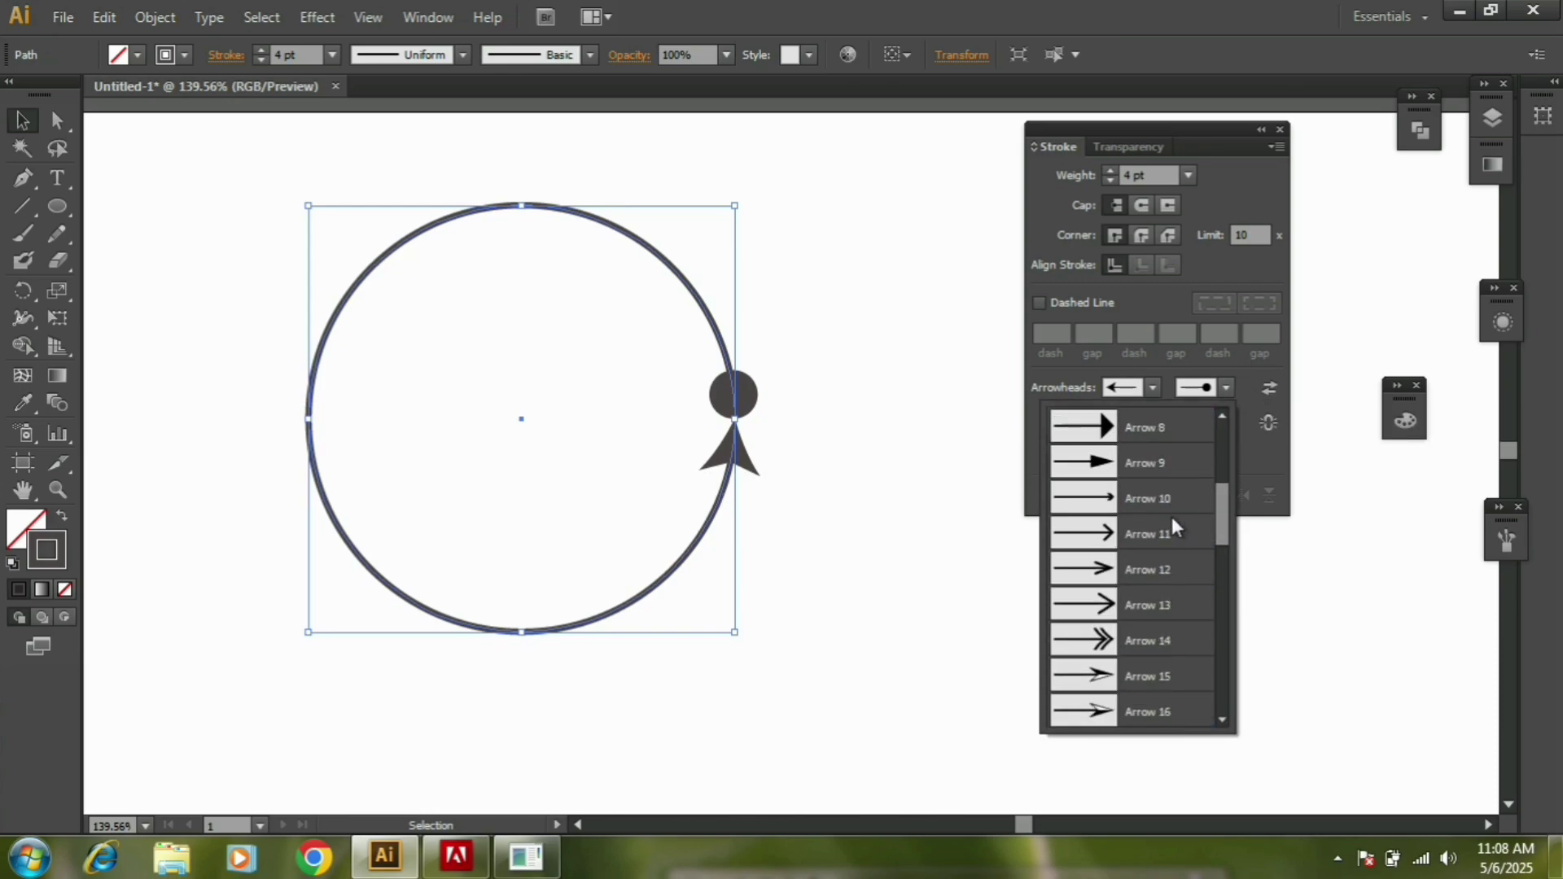
left_click(1128, 505)
left_click(984, 442)
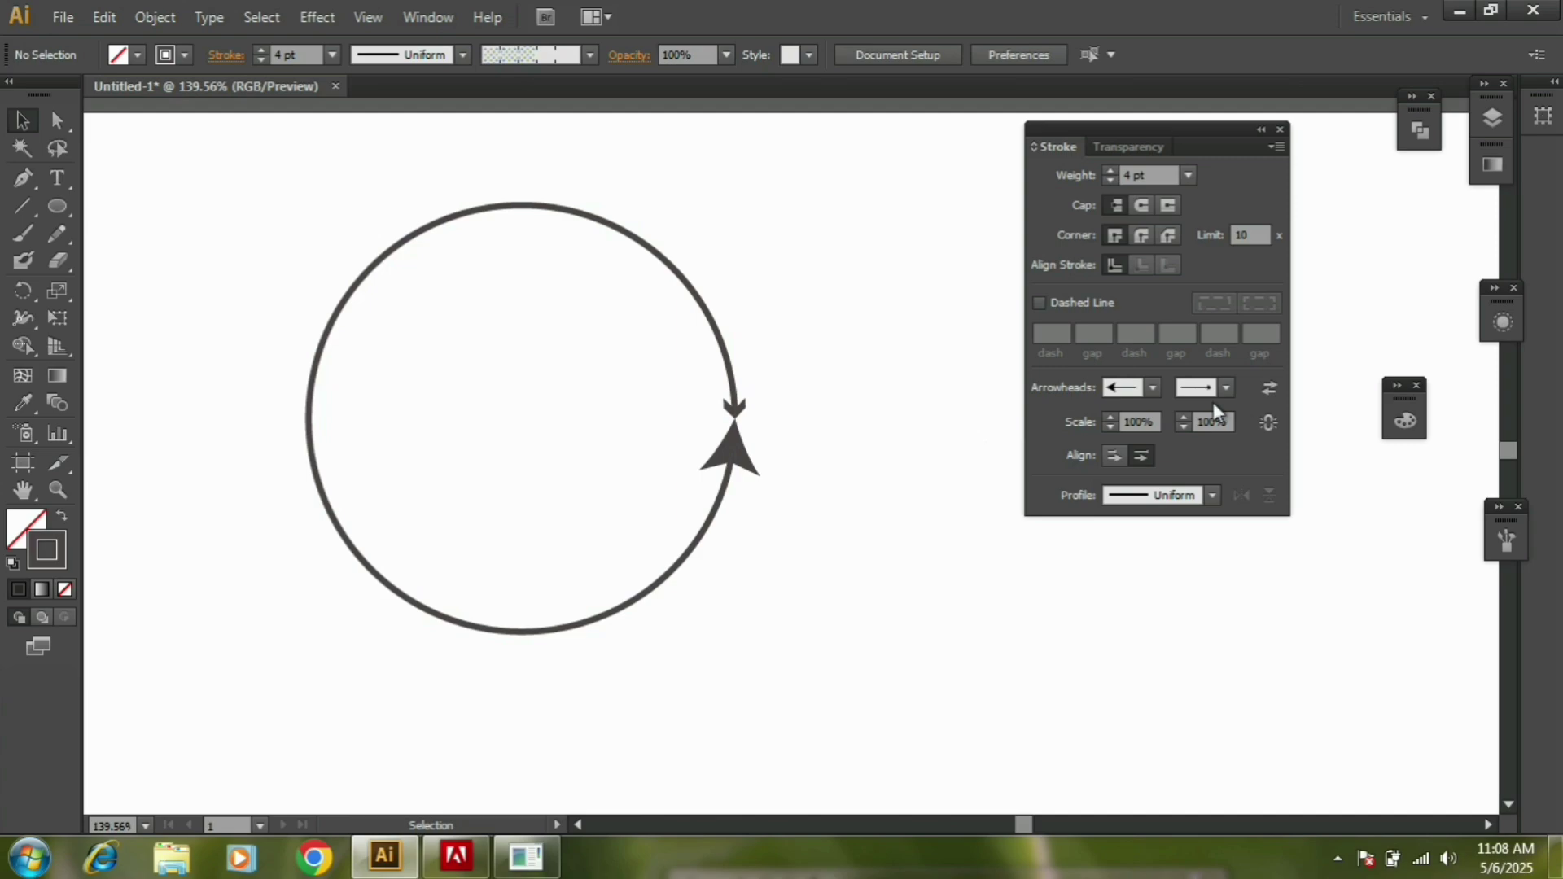
Swap the circle's start and end arrowheads, then swap them back.
left_click(735, 411)
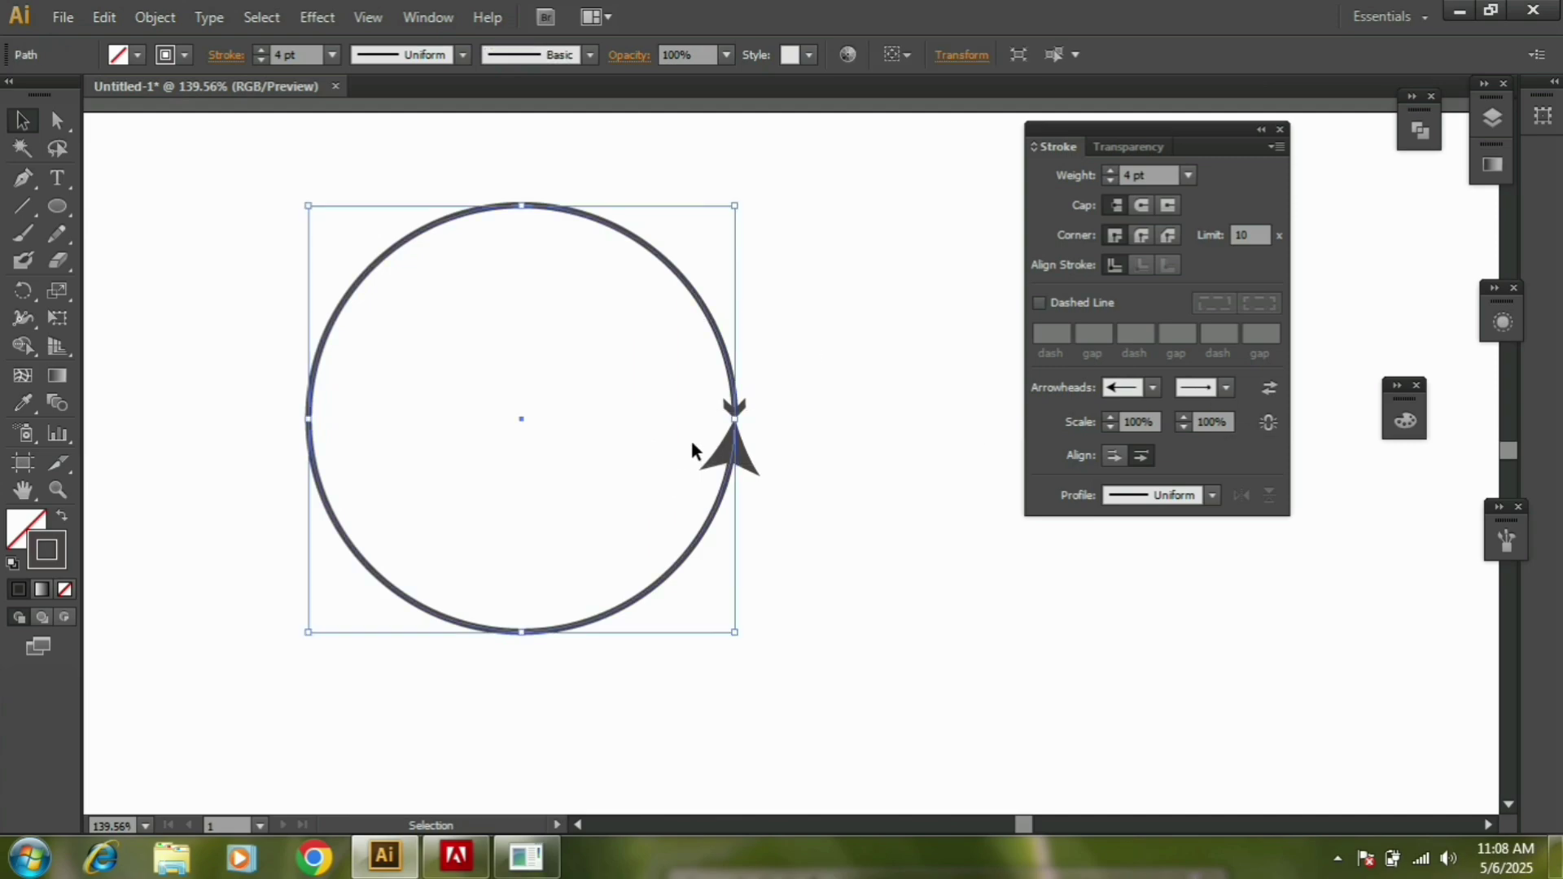
left_click(1270, 390)
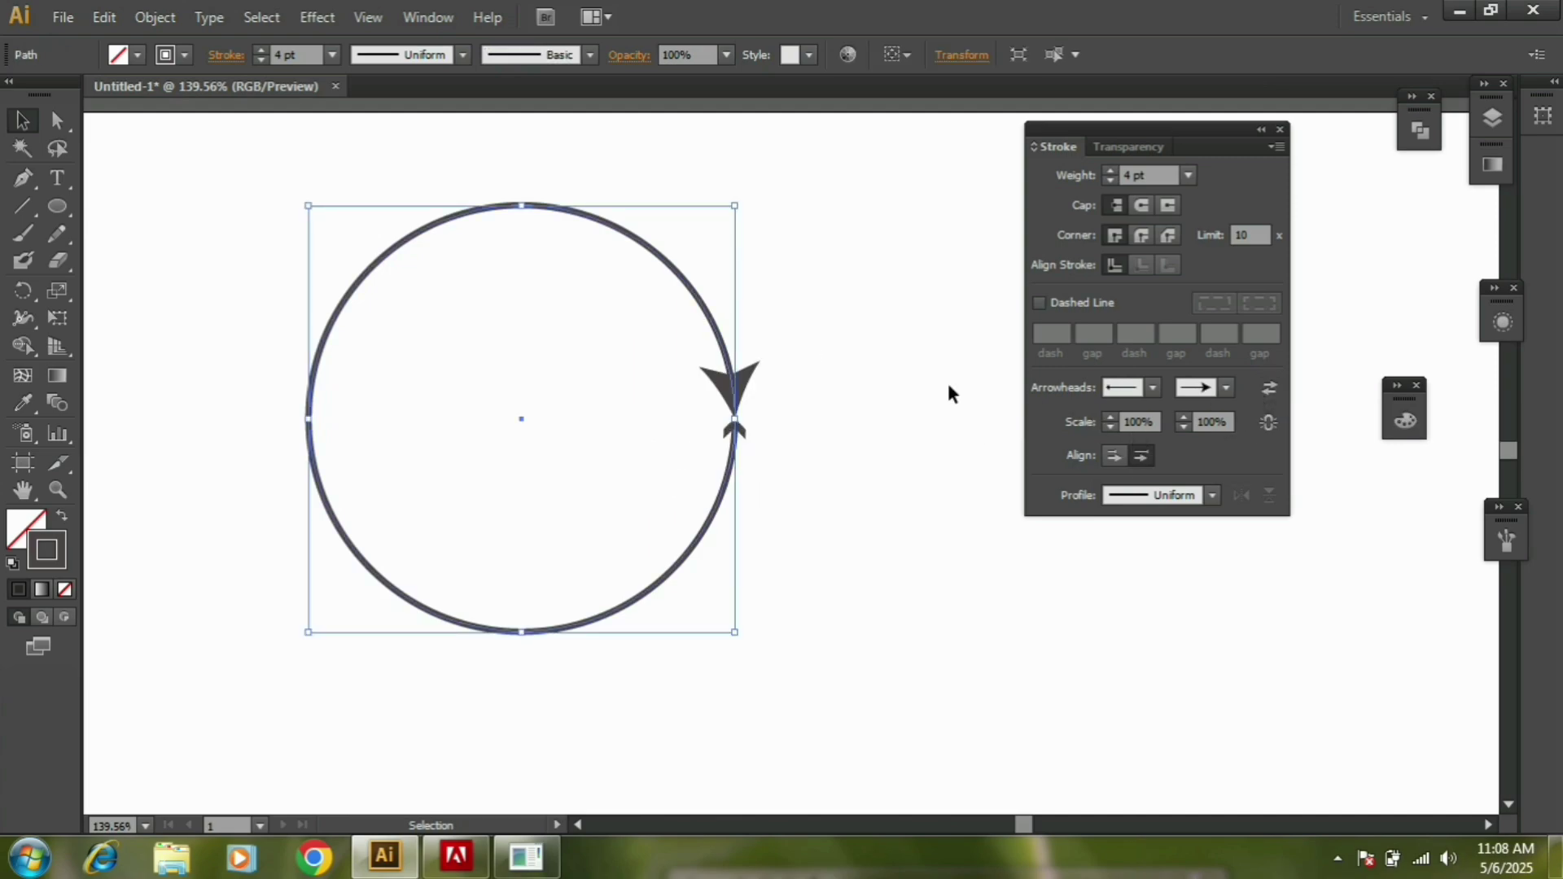
left_click(1265, 395)
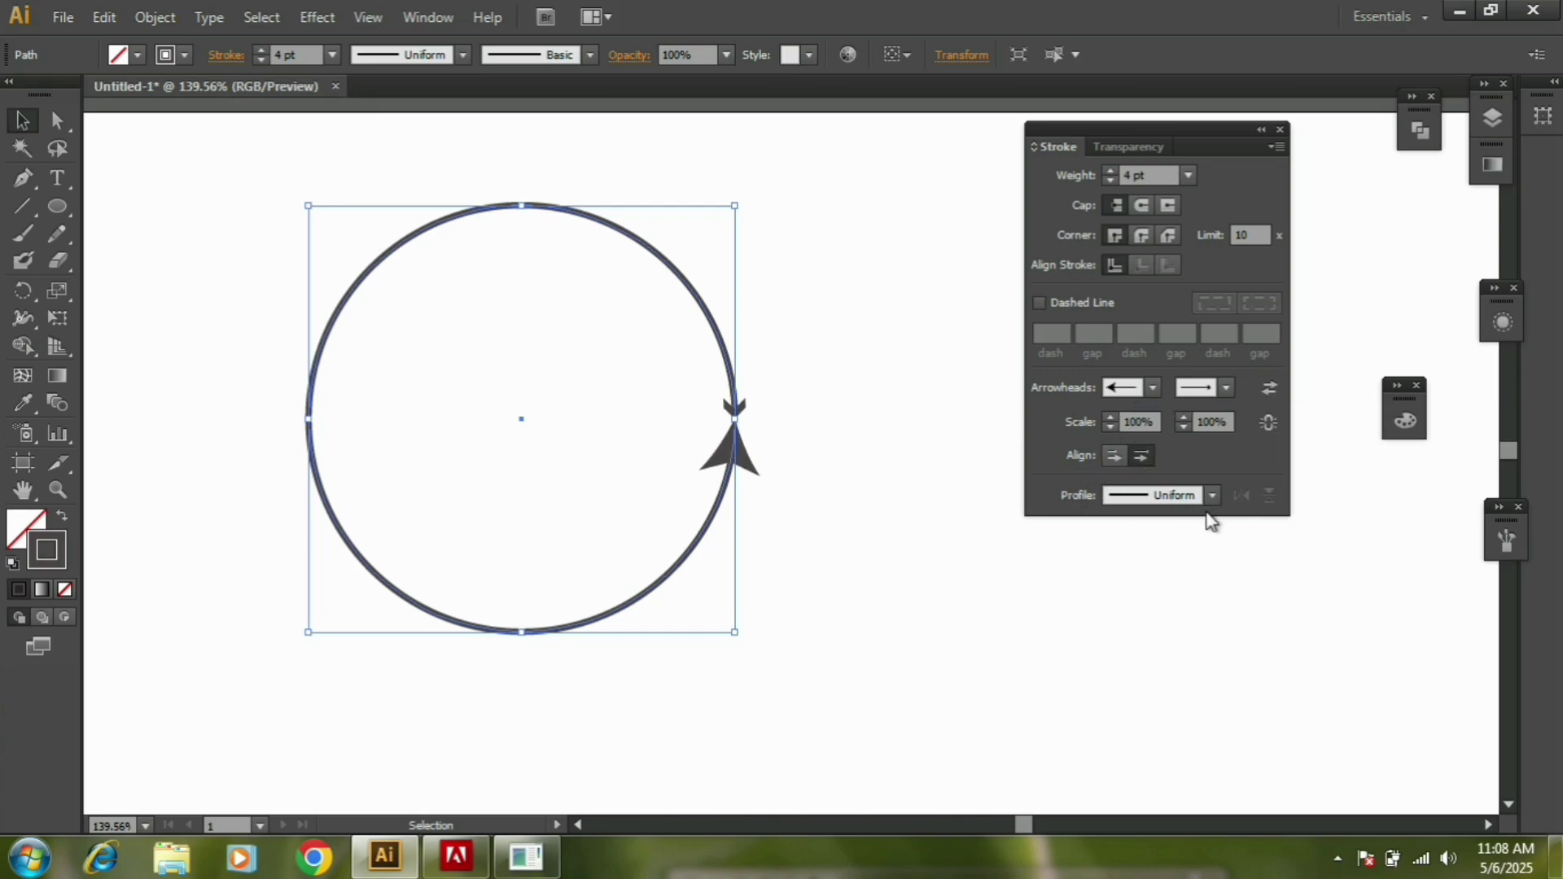
Apply the lens-shaped width profile, thick in the middle and tapered at both ends, to the circle's stroke.
left_click_drag(1162, 134, 1161, 109)
left_click(1211, 471)
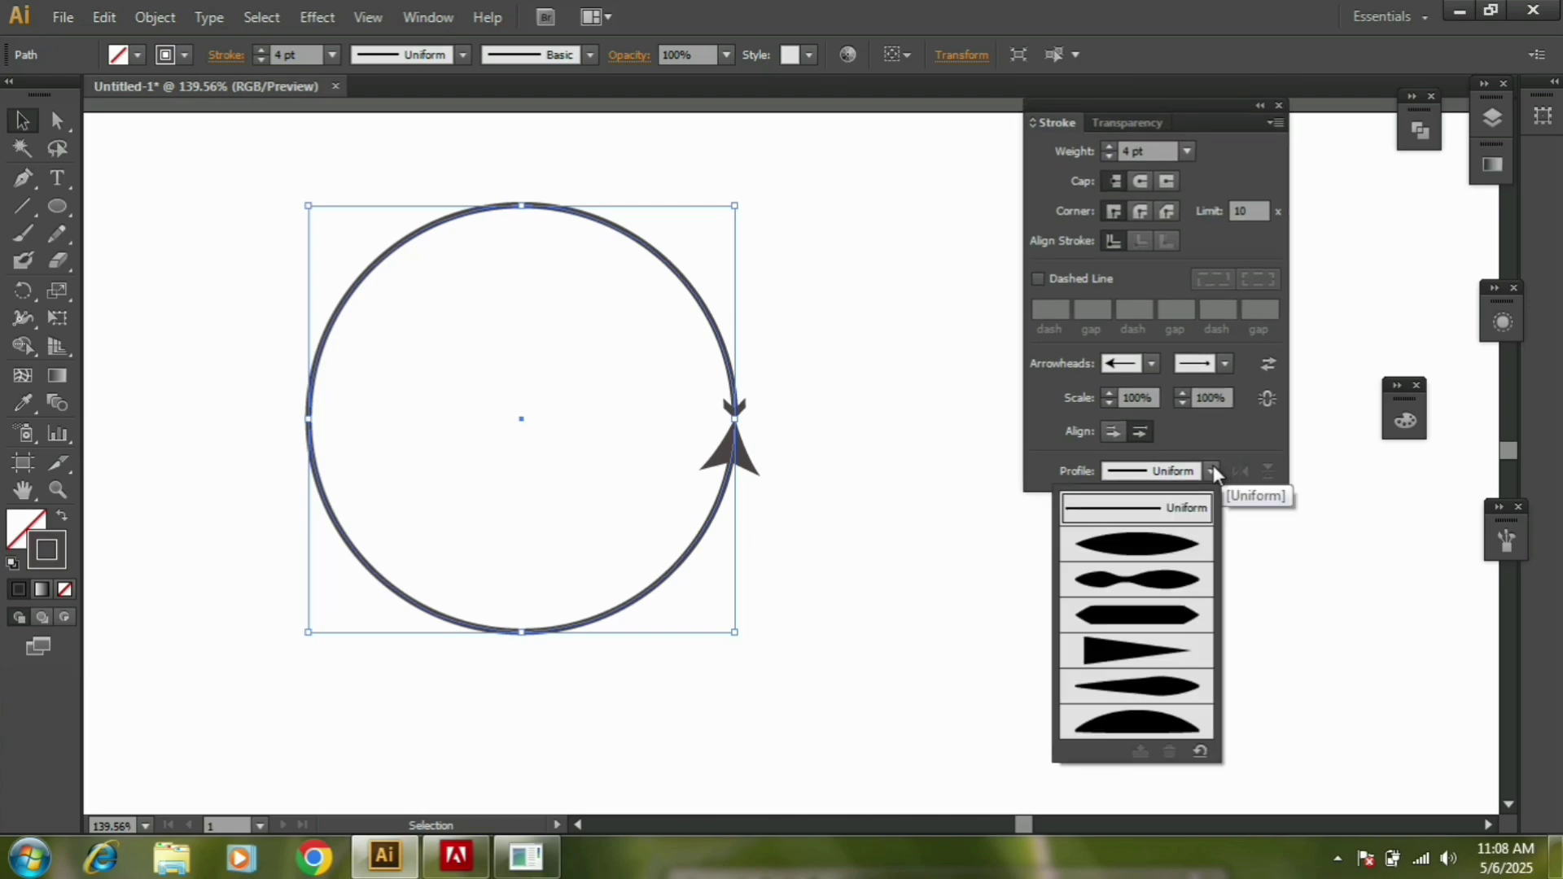
left_click(1154, 549)
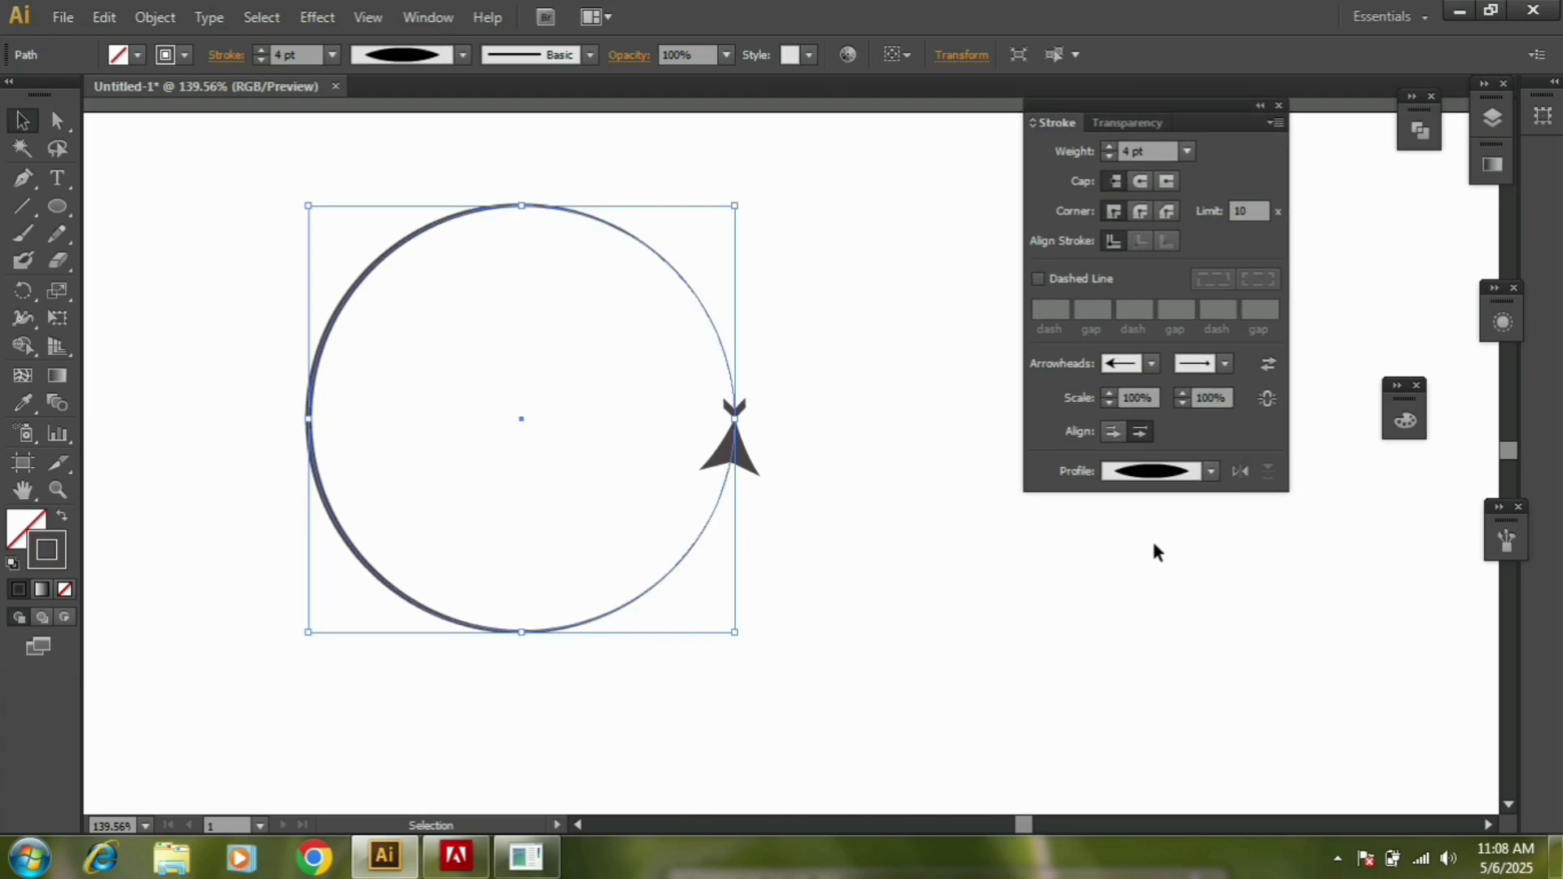
Flip the circle's lens-shaped Width Profile 1 along the path several times.
left_click(886, 411)
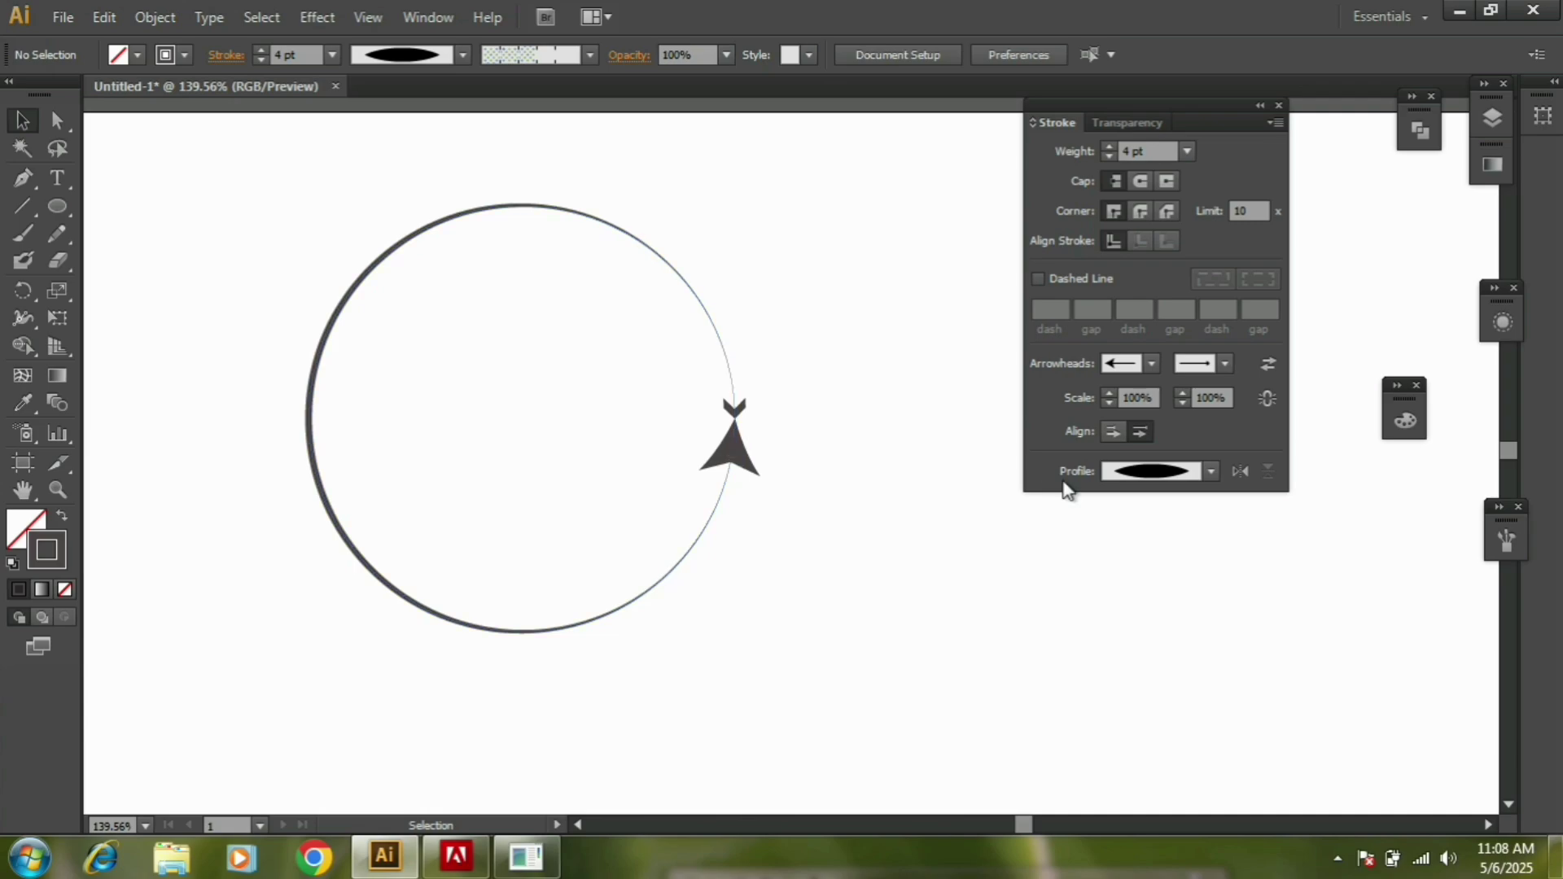
left_click(1240, 476)
left_click_drag(809, 234, 692, 354)
left_click(1241, 476)
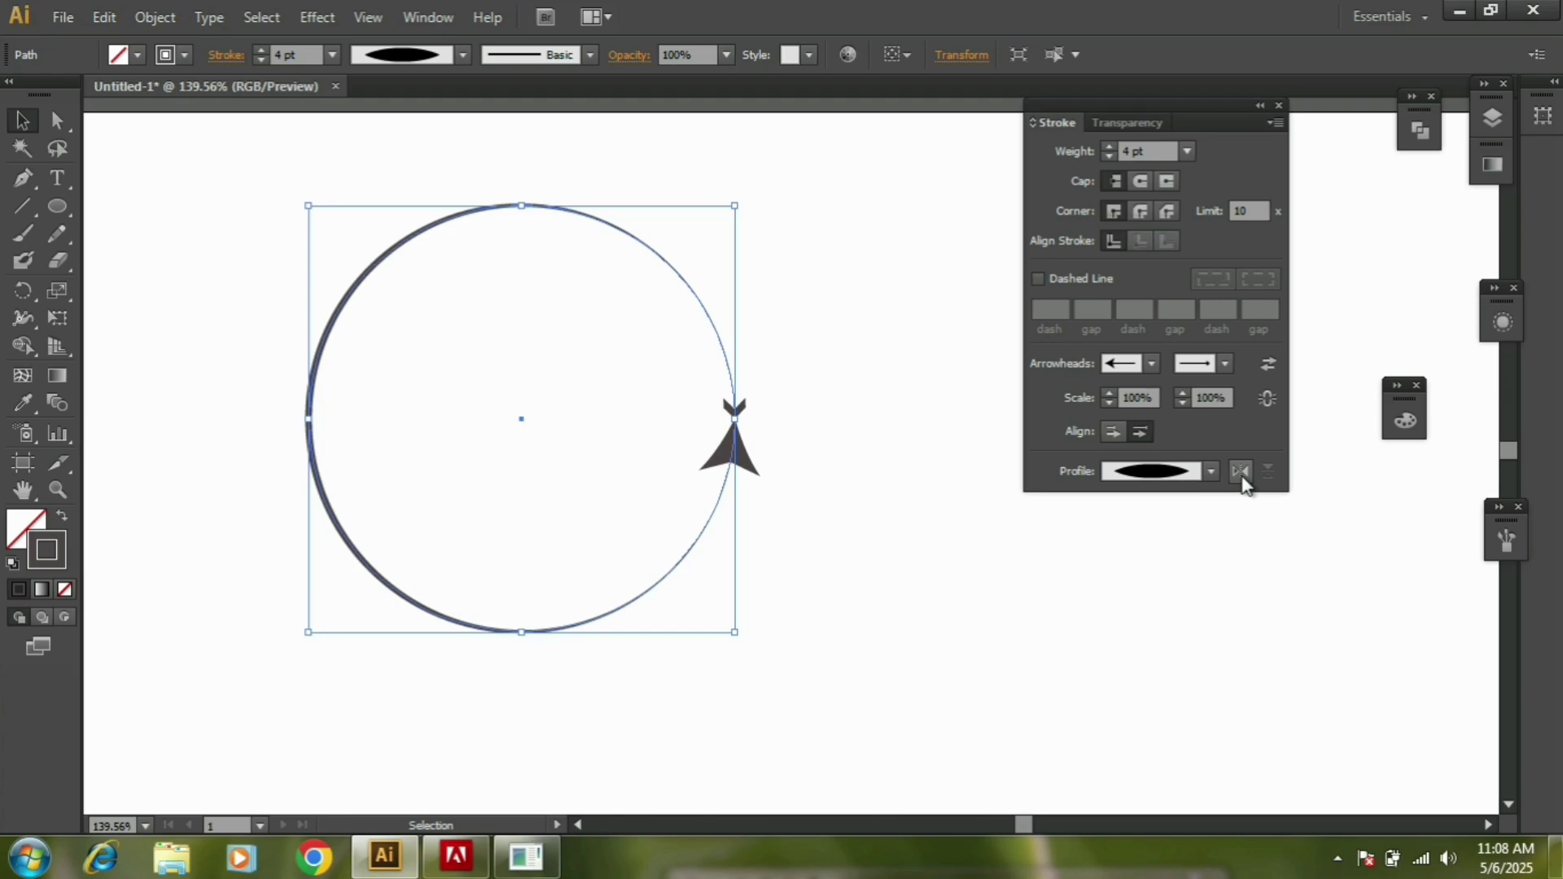
left_click(1241, 477)
left_click(1240, 476)
left_click(1240, 476)
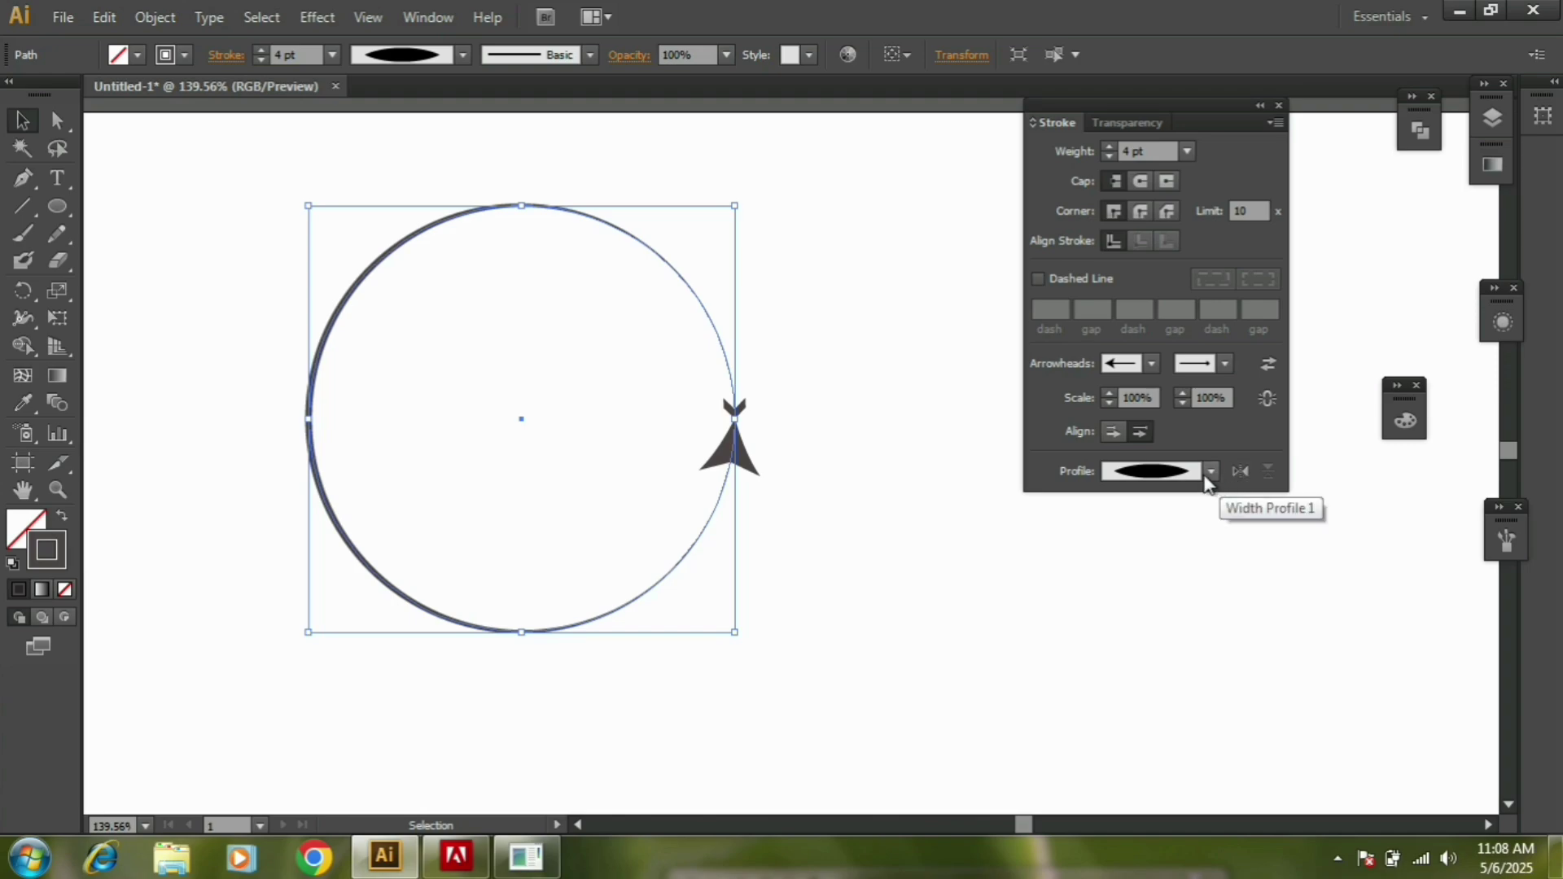
Apply the double-bulge width profile to the circle's stroke, flip it along the path and deselect the circle.
left_click(1211, 472)
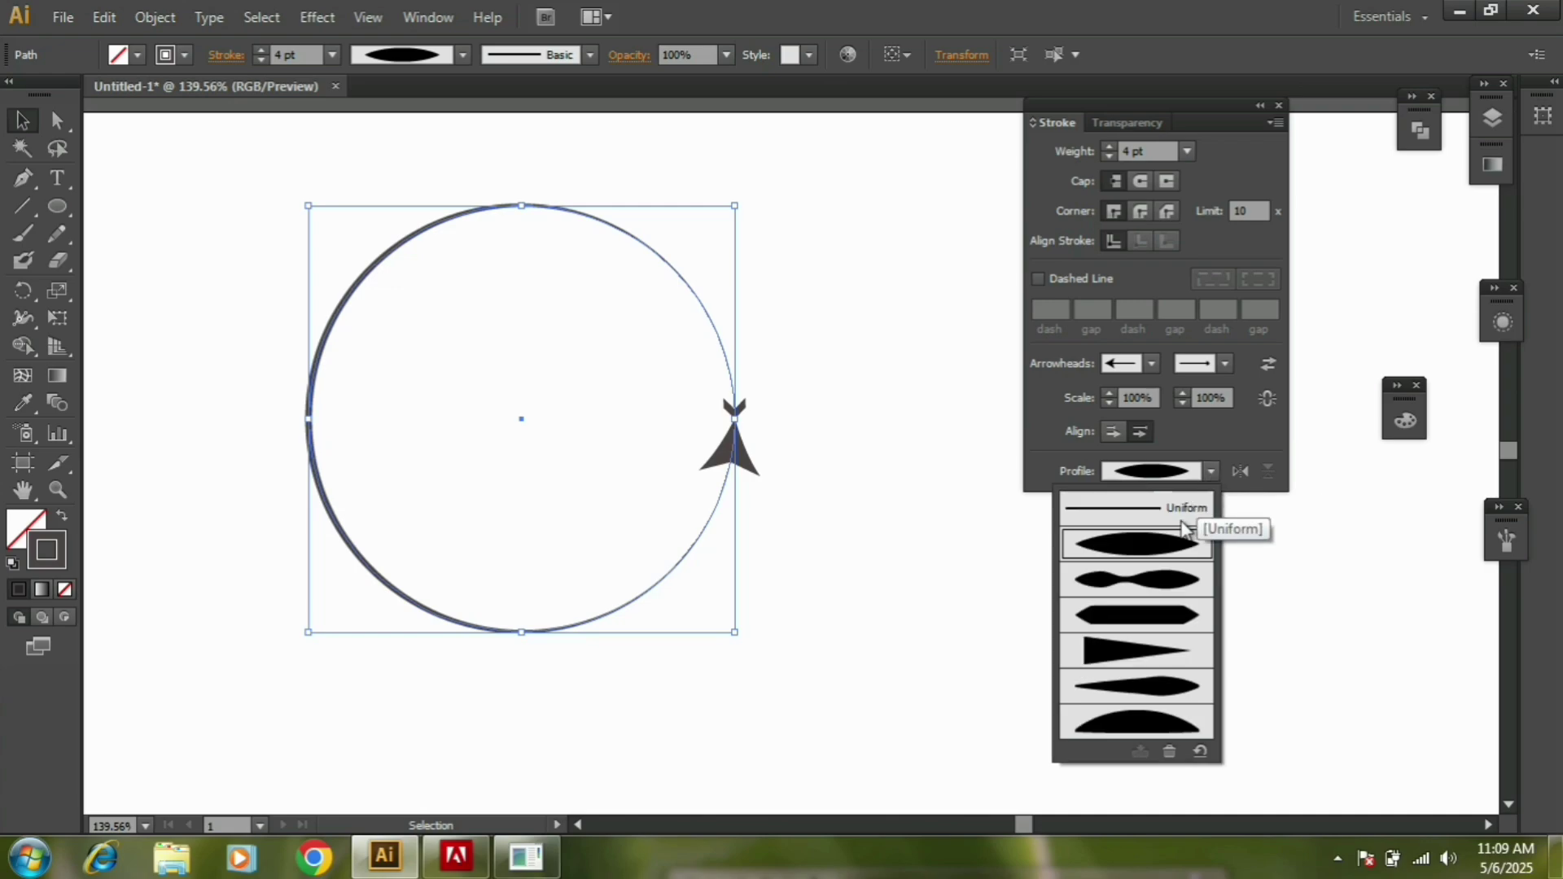
left_click(1169, 579)
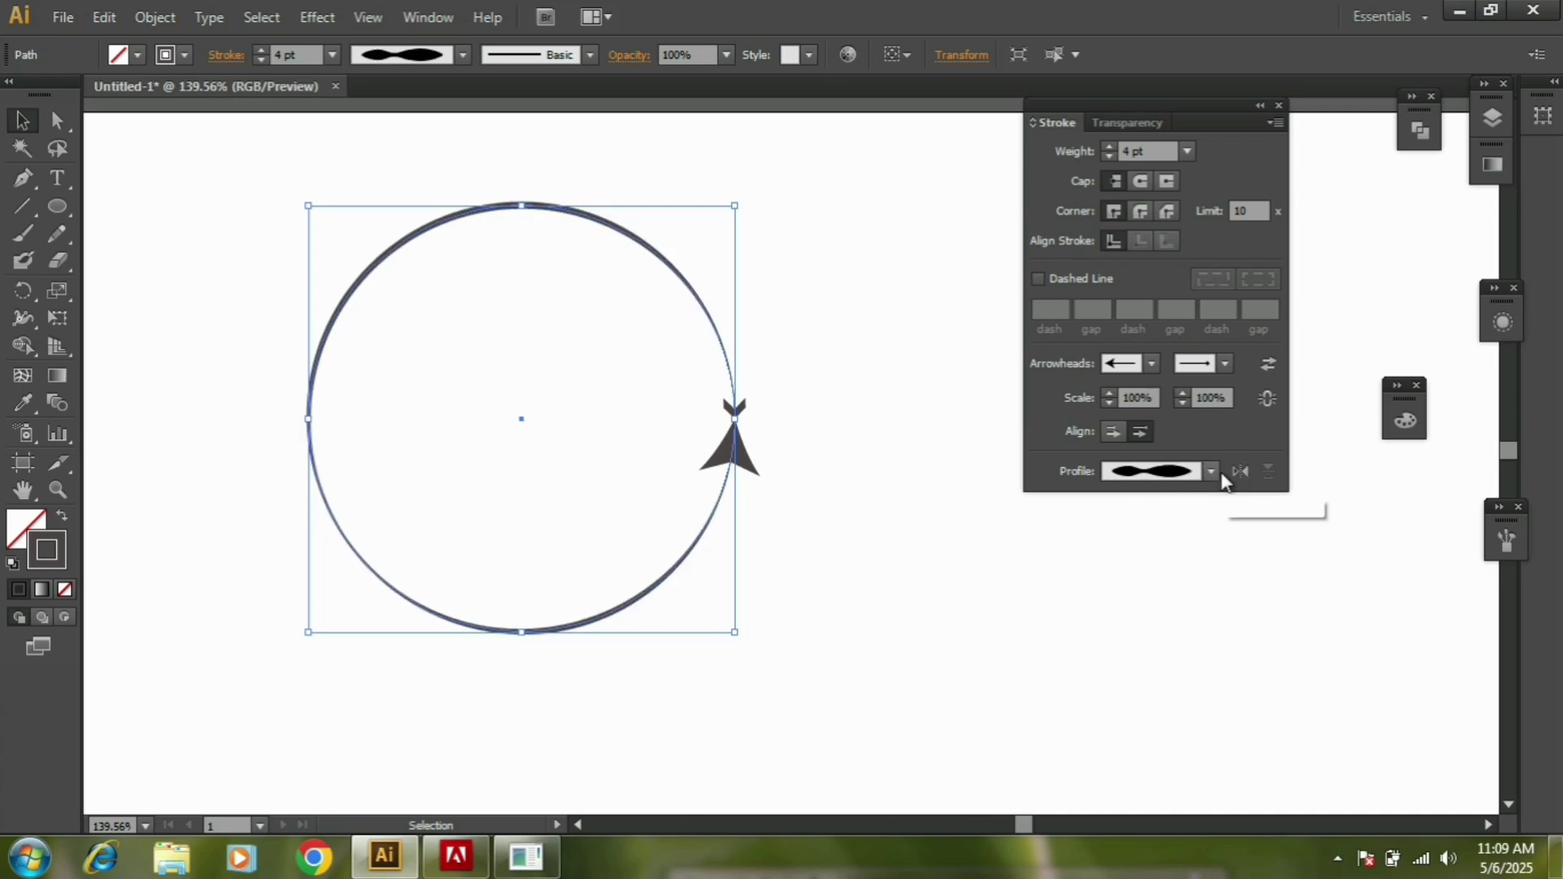
left_click(1241, 474)
left_click(1243, 477)
left_click(1242, 474)
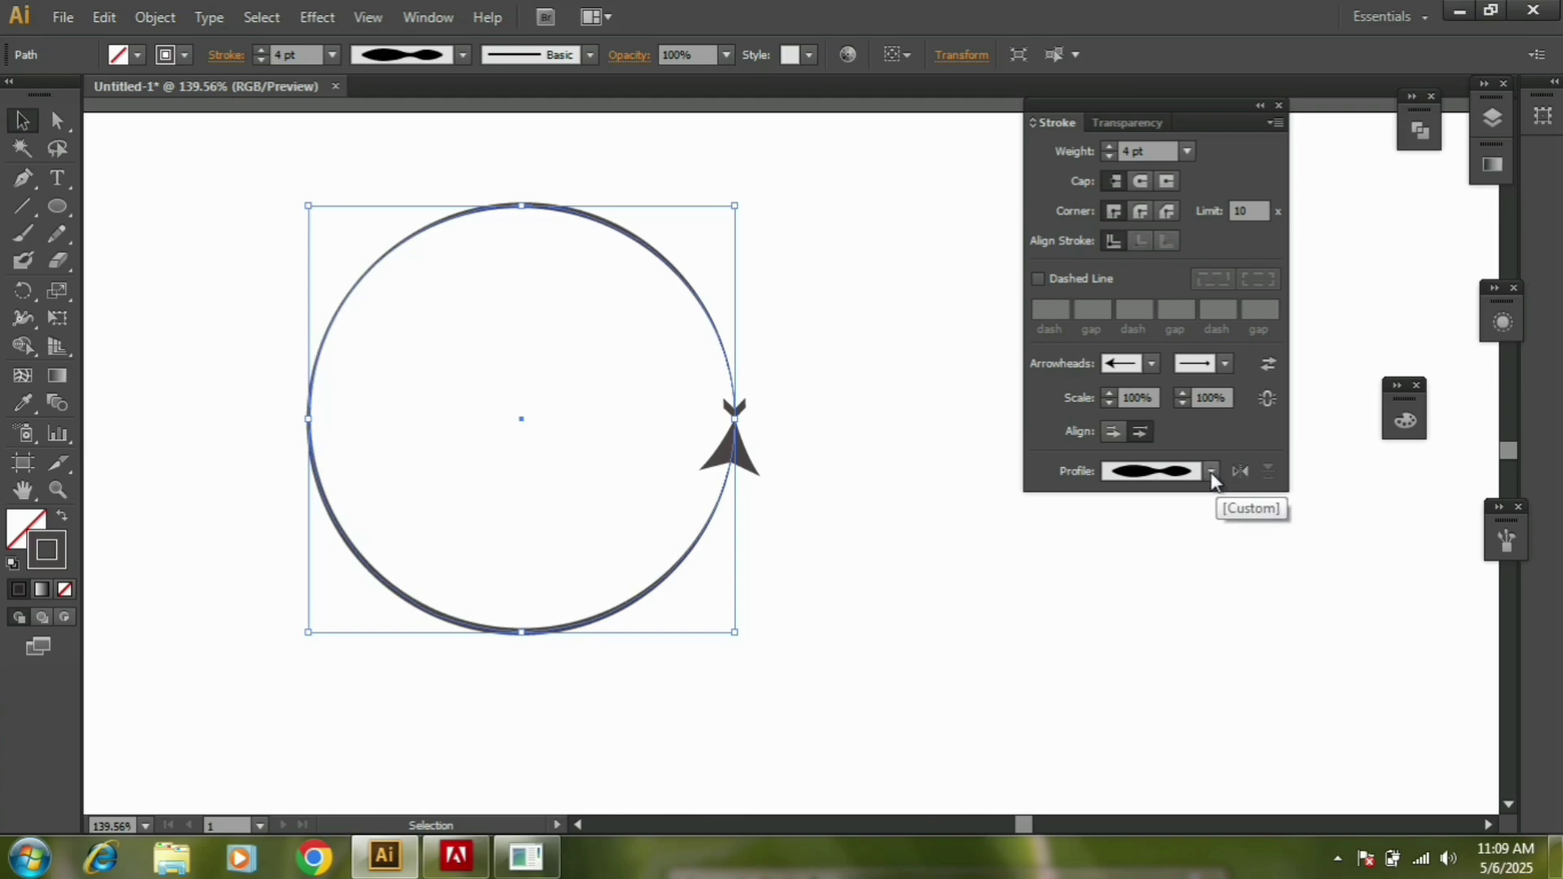
left_click(944, 368)
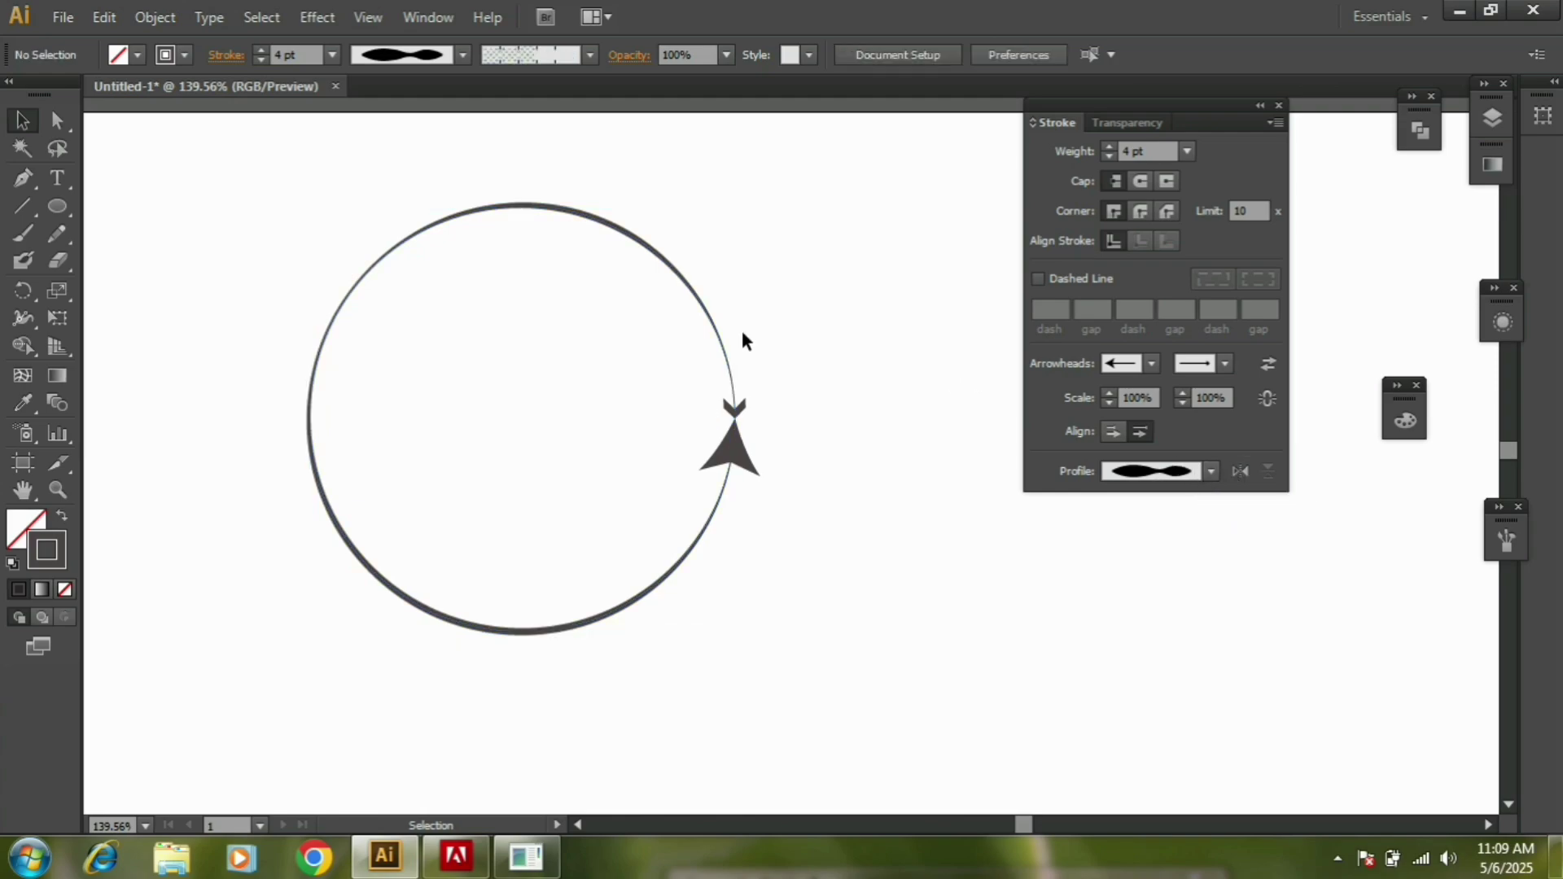
Change the circle's stroke to the even-width profile with short pointed ends and deselect it.
left_click(698, 482)
left_click(1212, 472)
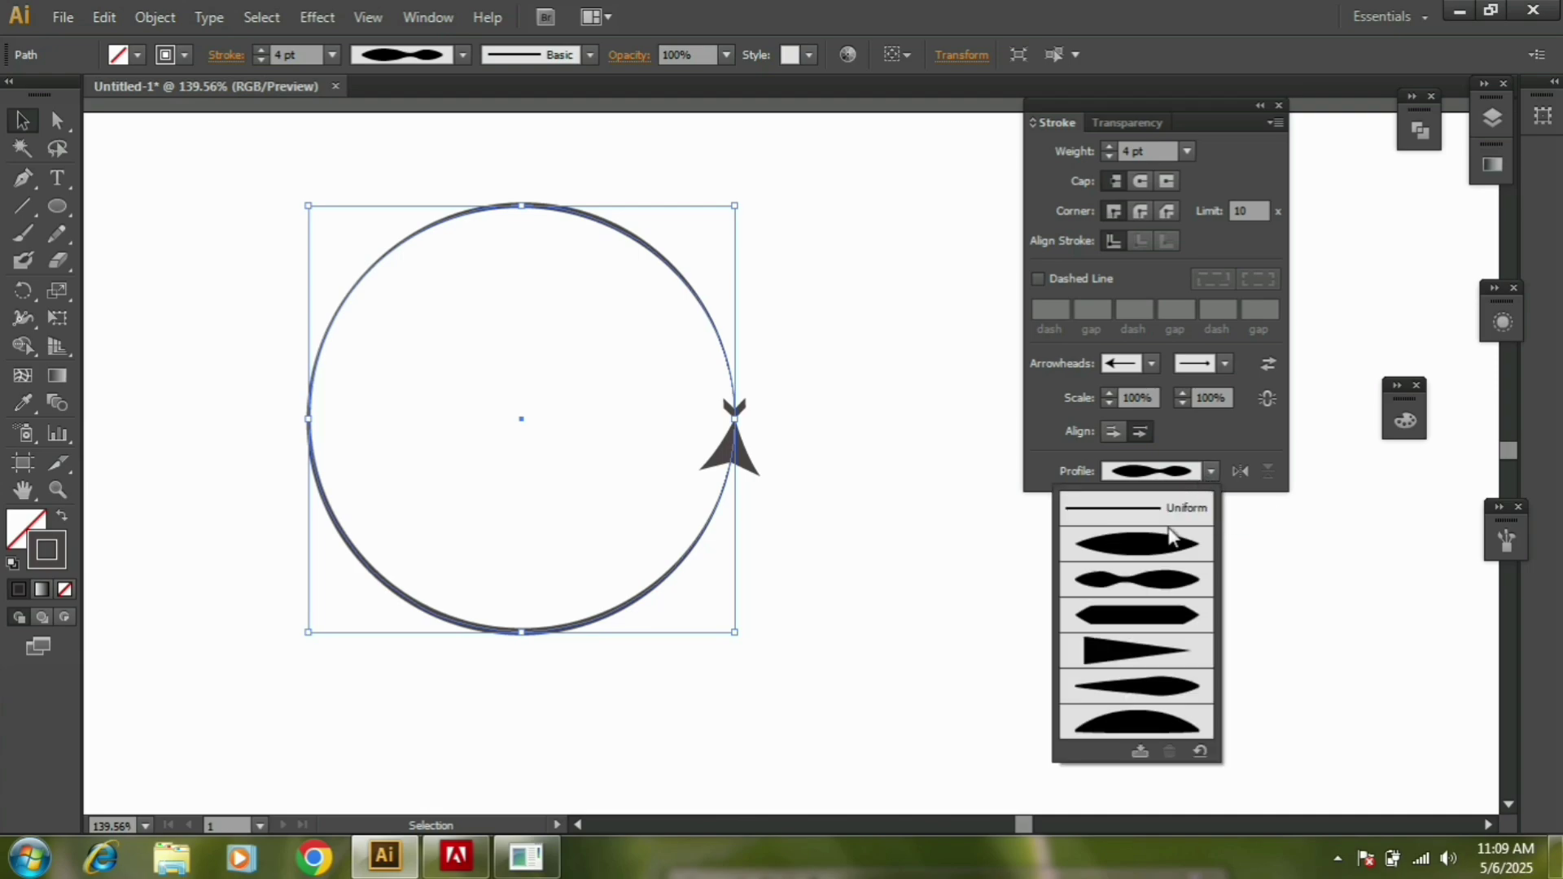
left_click(1163, 621)
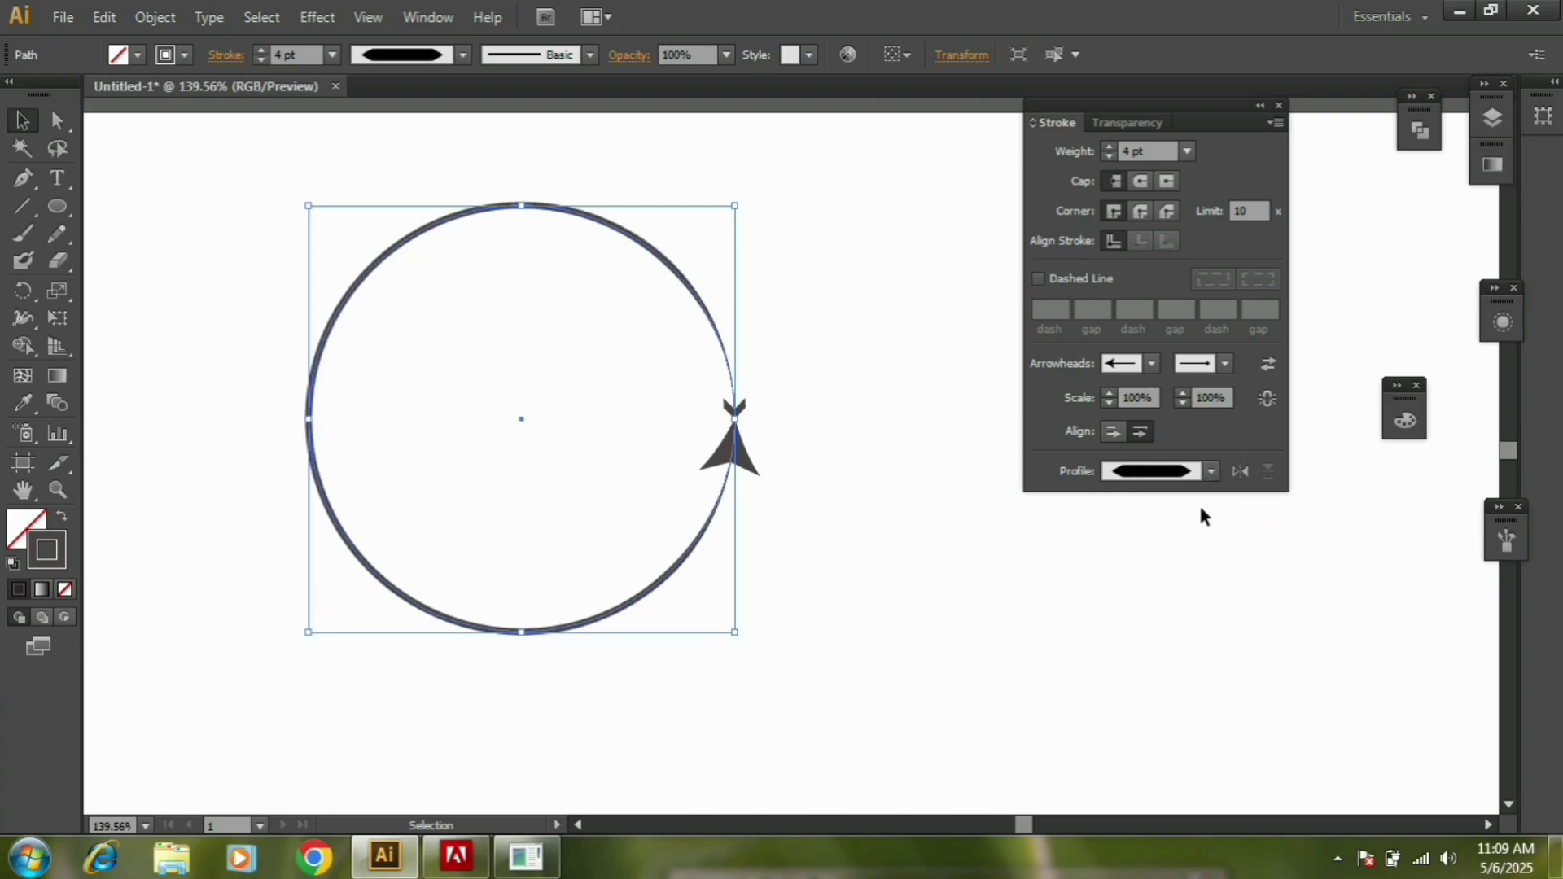
left_click(916, 582)
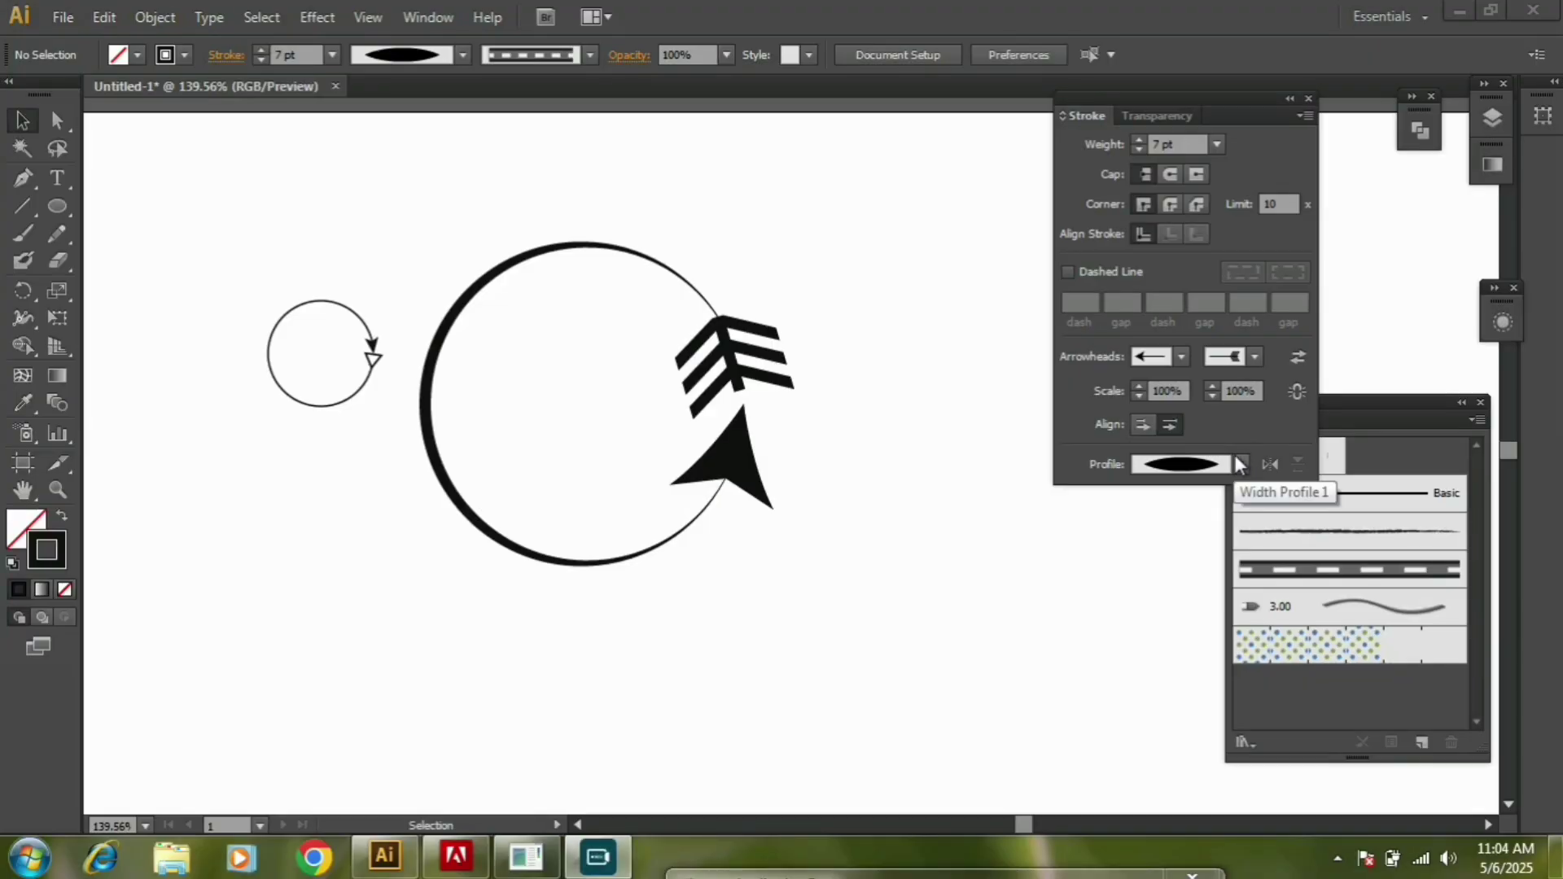
Apply the double-bulge width profile to the large 7 pt circle's stroke and deselect it.
left_click(1241, 464)
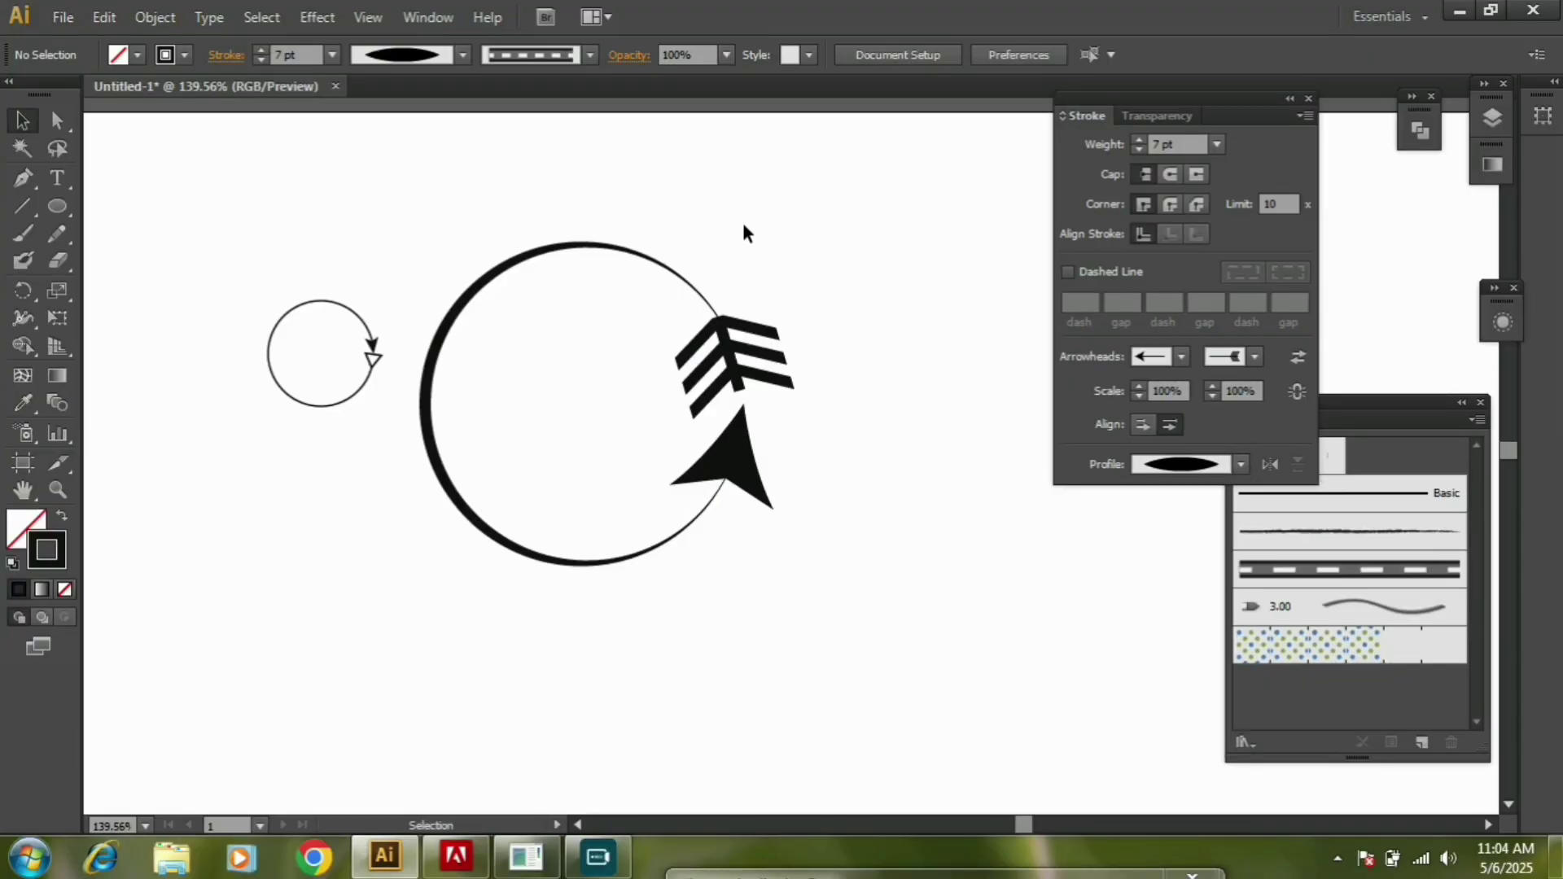
left_click_drag(752, 269, 667, 373)
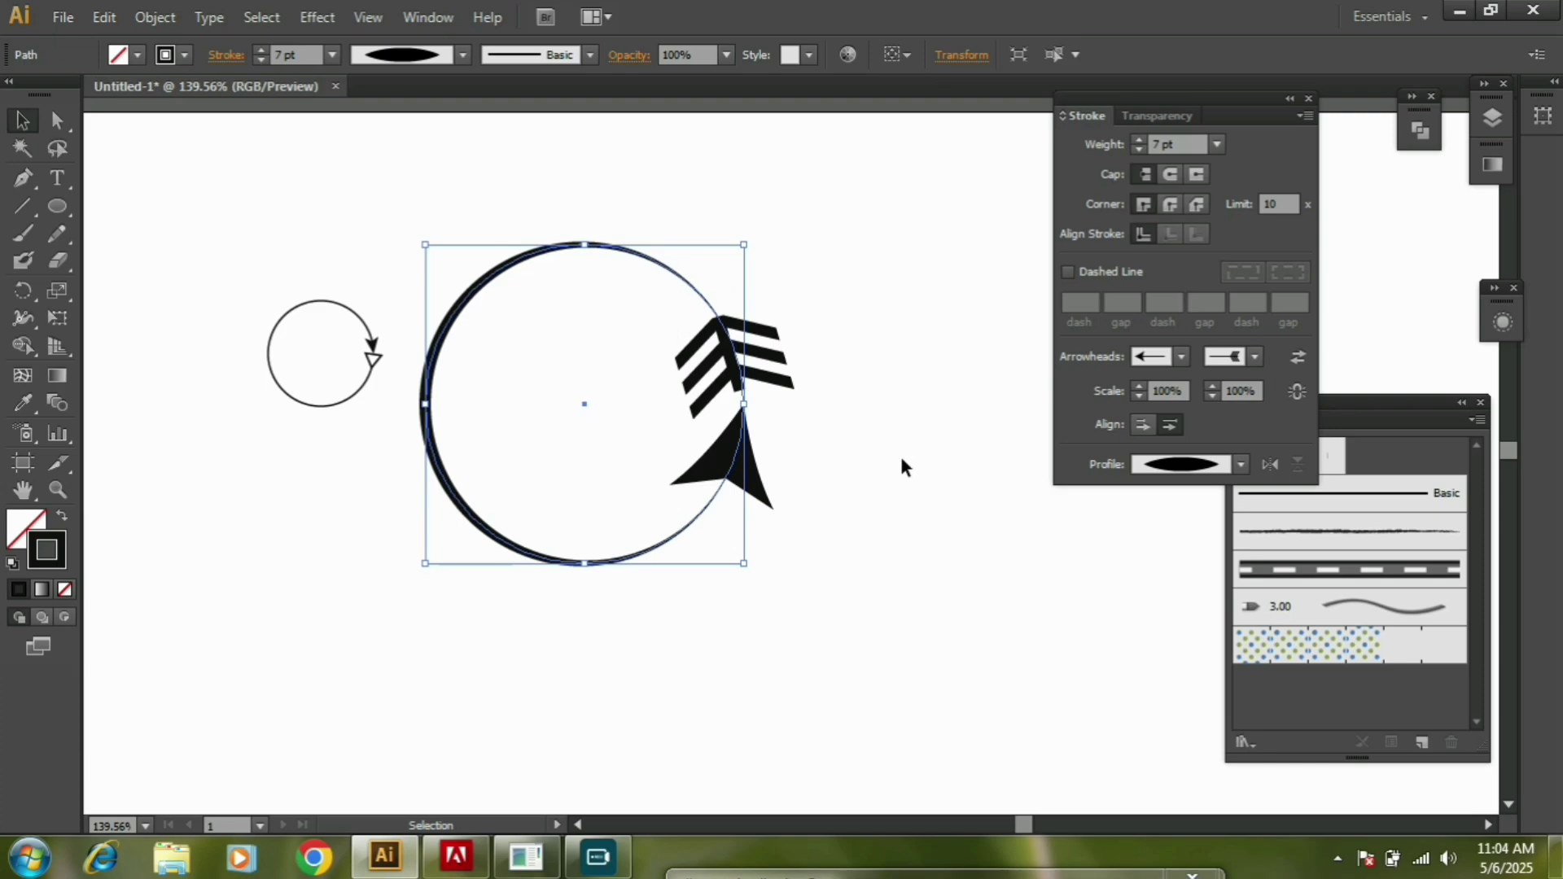
left_click(1239, 466)
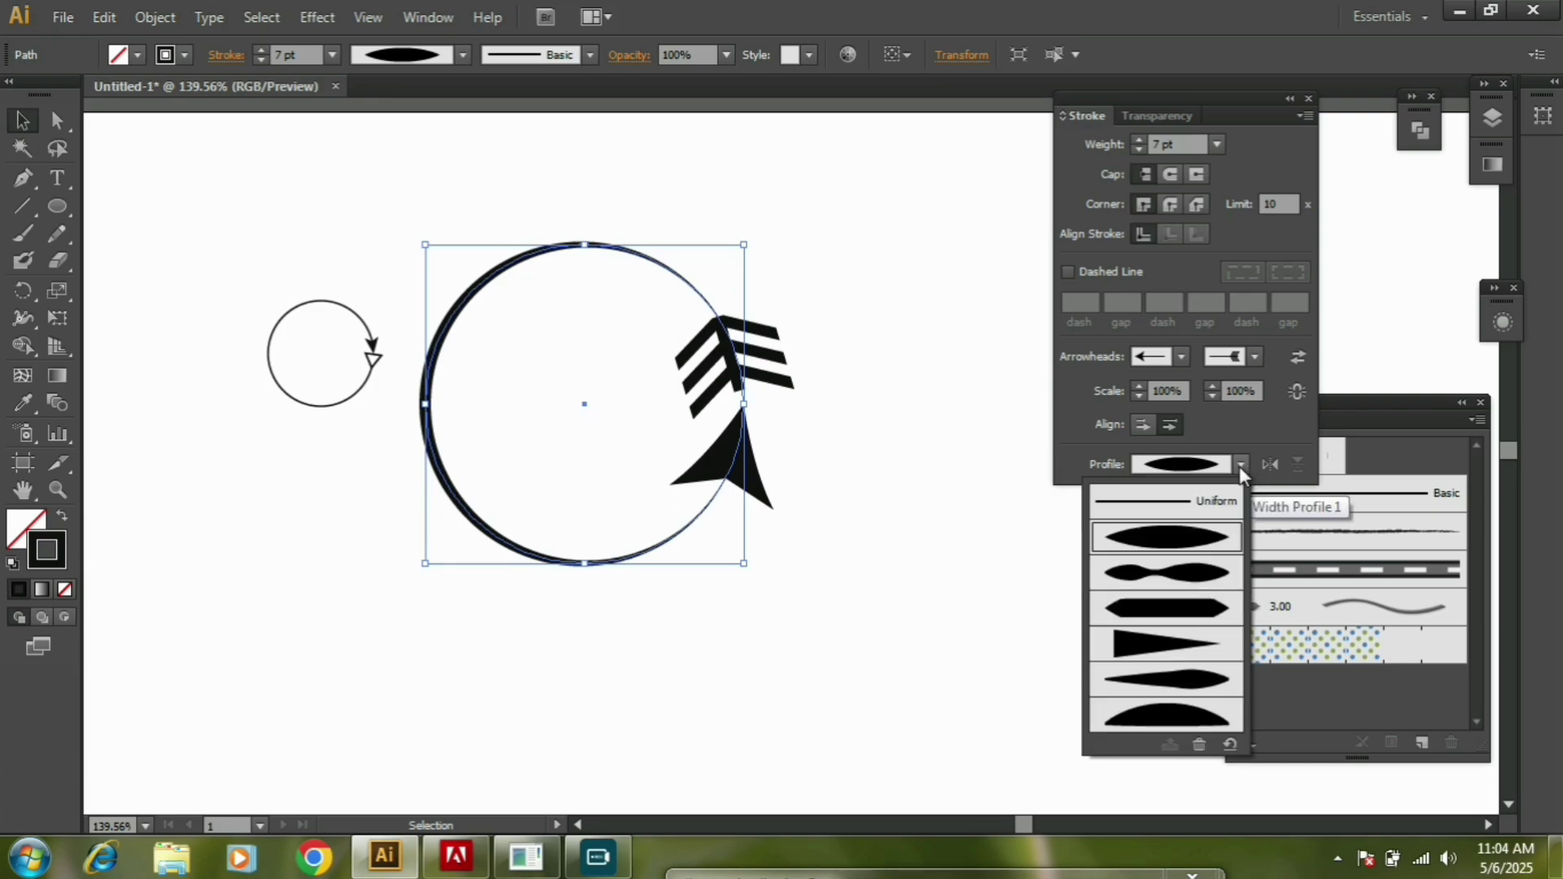
left_click(1210, 574)
left_click(936, 381)
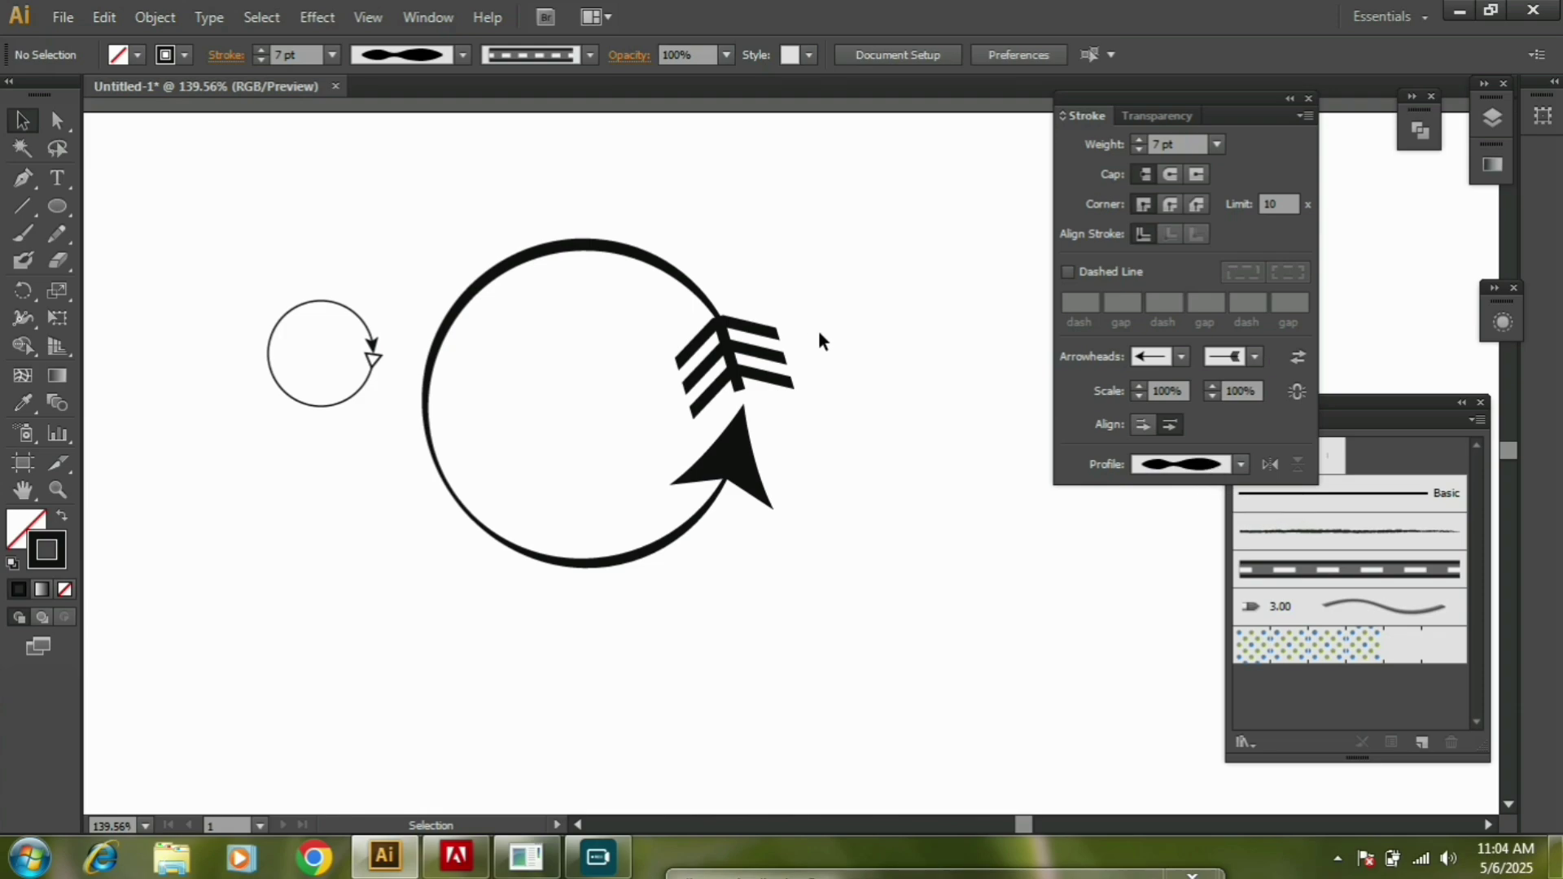
Change the large circle's stroke to Width Profile 5 and deselect it.
left_click(733, 432)
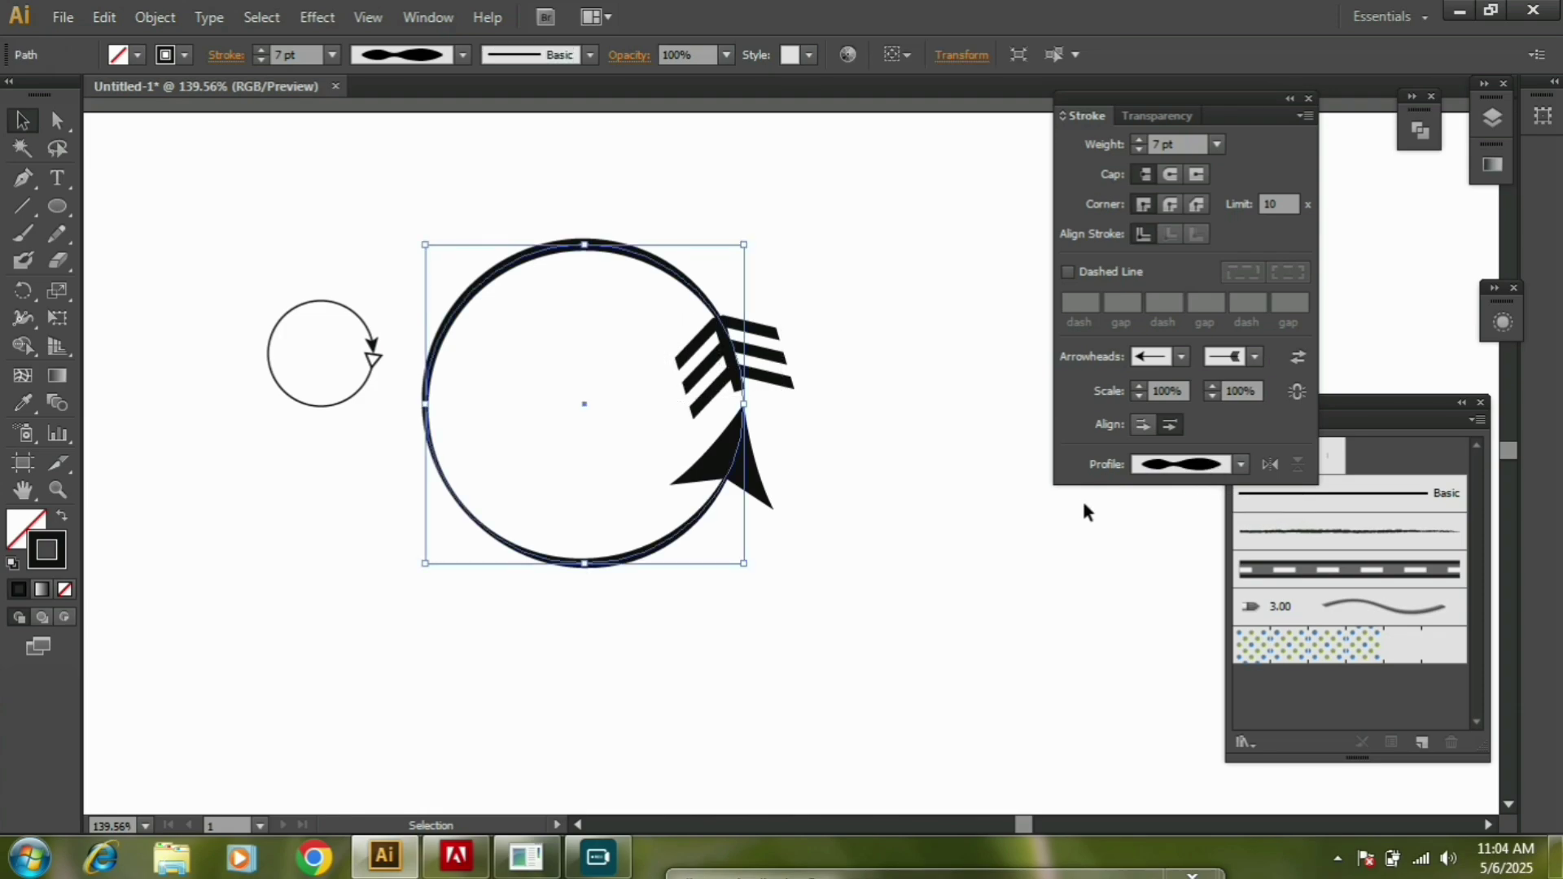
left_click(1239, 465)
left_click(1179, 682)
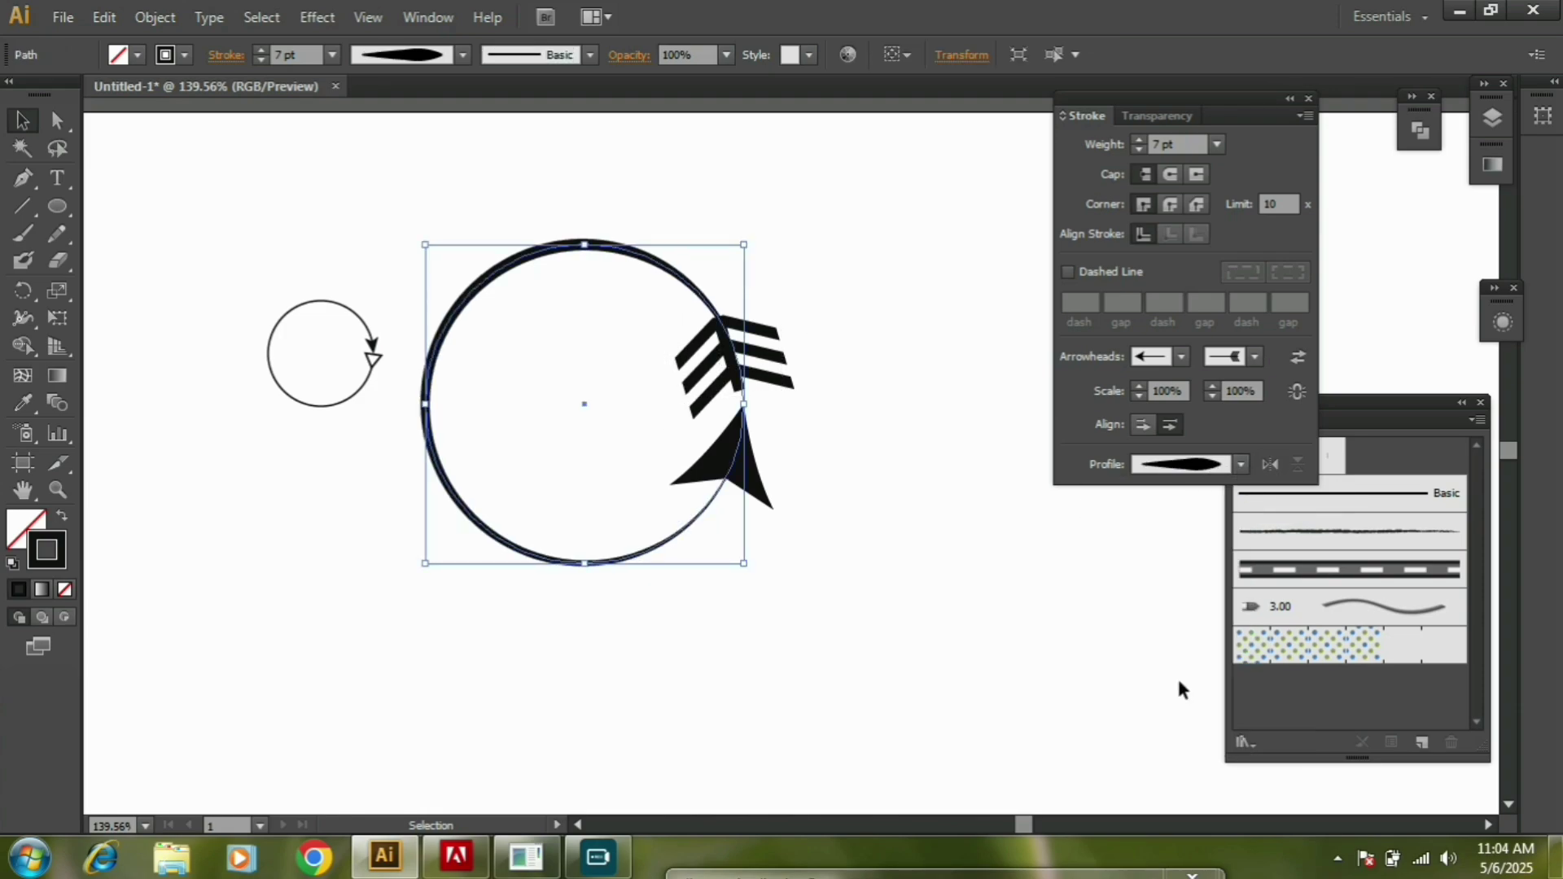
left_click(918, 465)
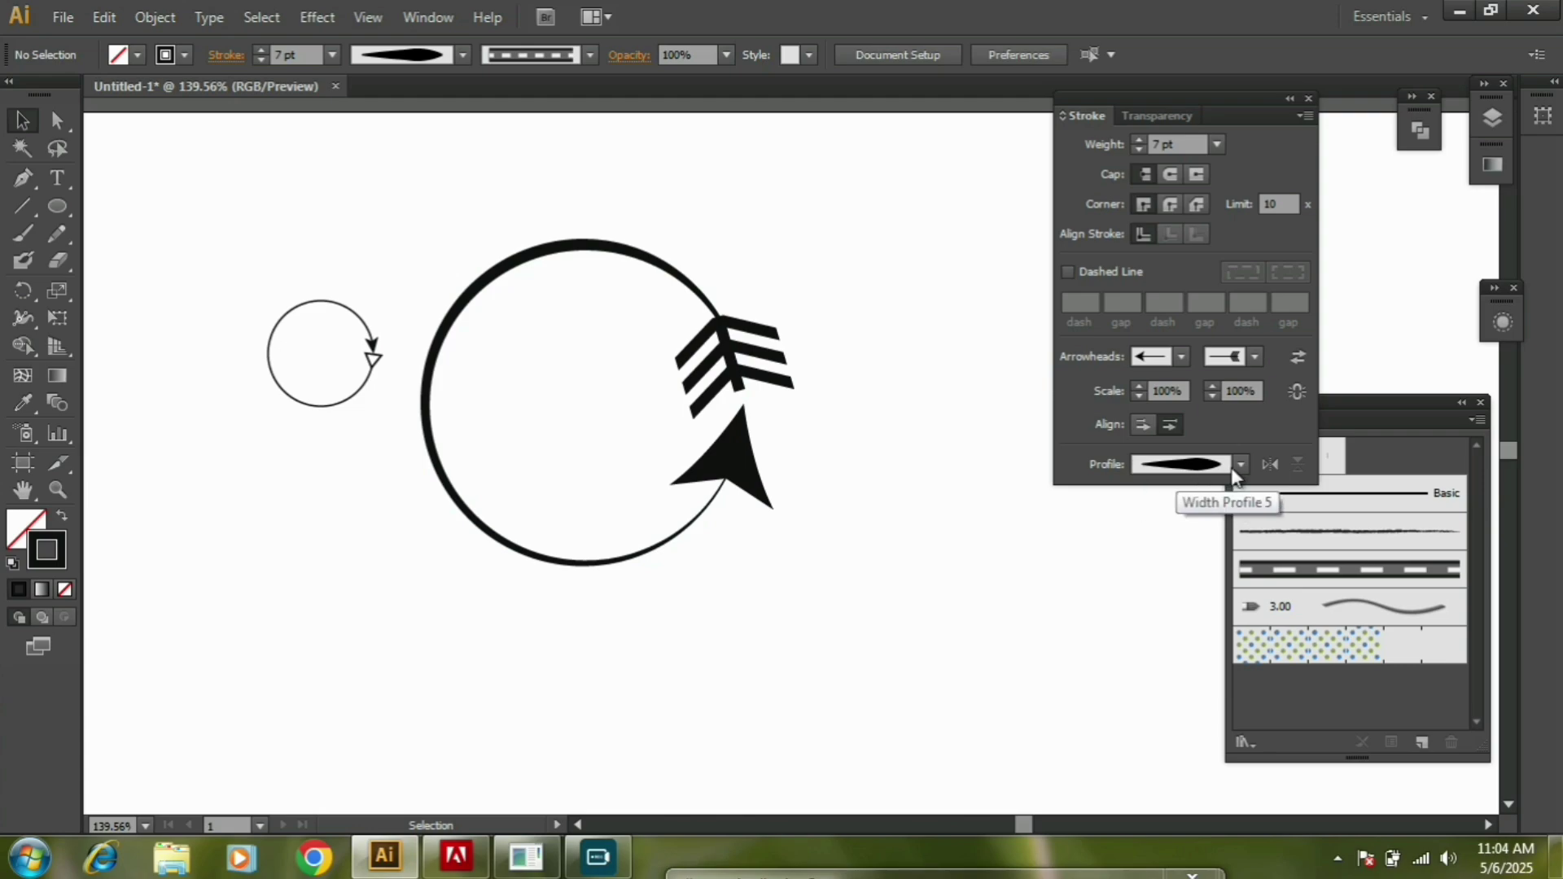
Select the large circle and flip its Width Profile 5 along the path.
left_click(1268, 465)
left_click(1266, 466)
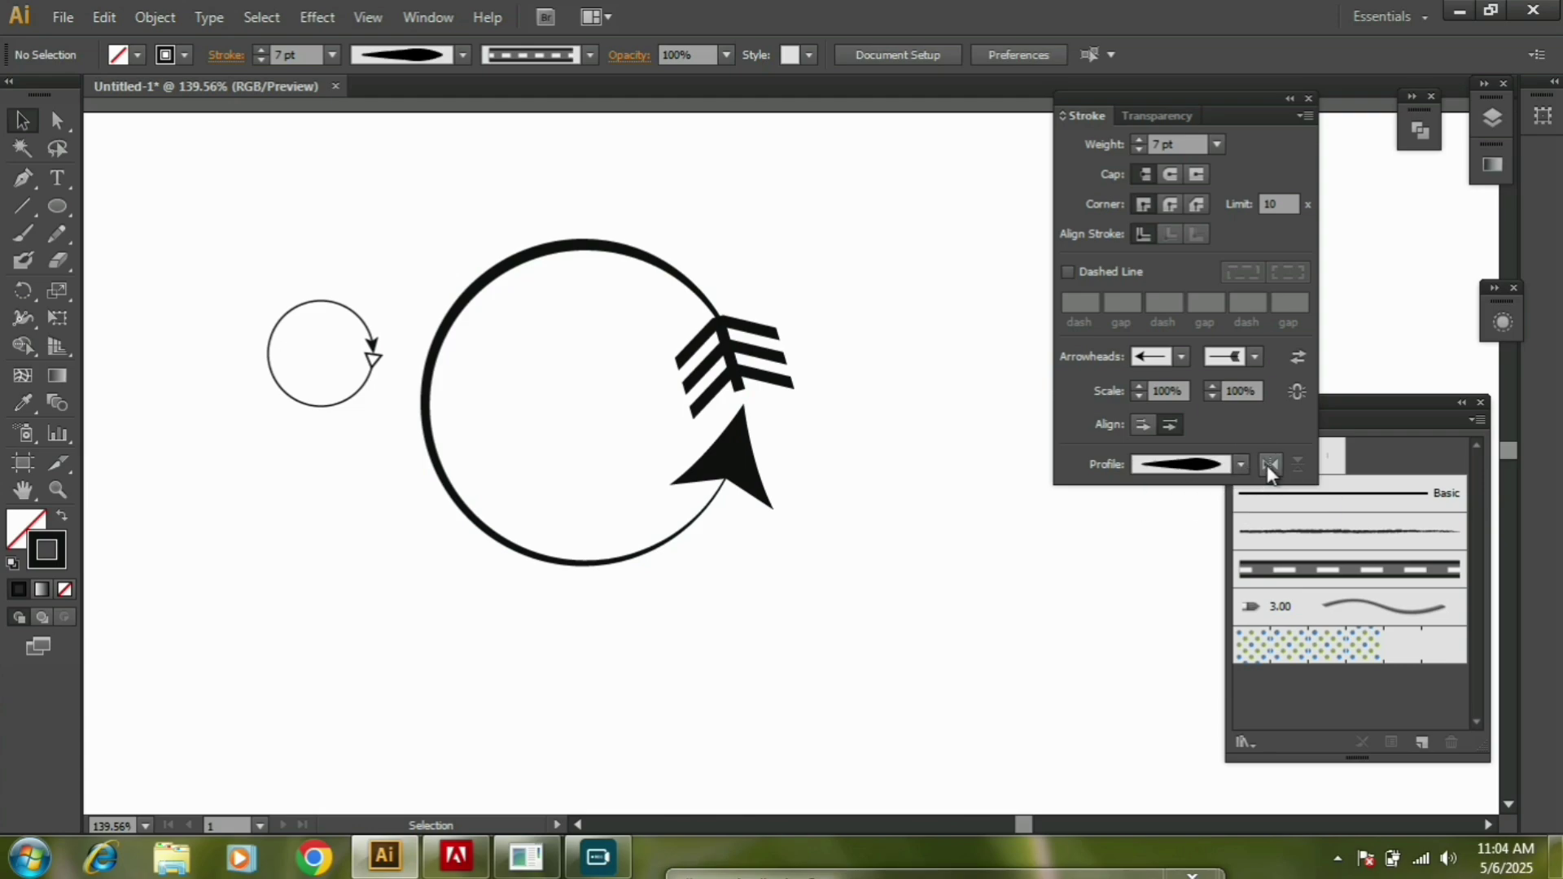
left_click_drag(788, 218, 595, 472)
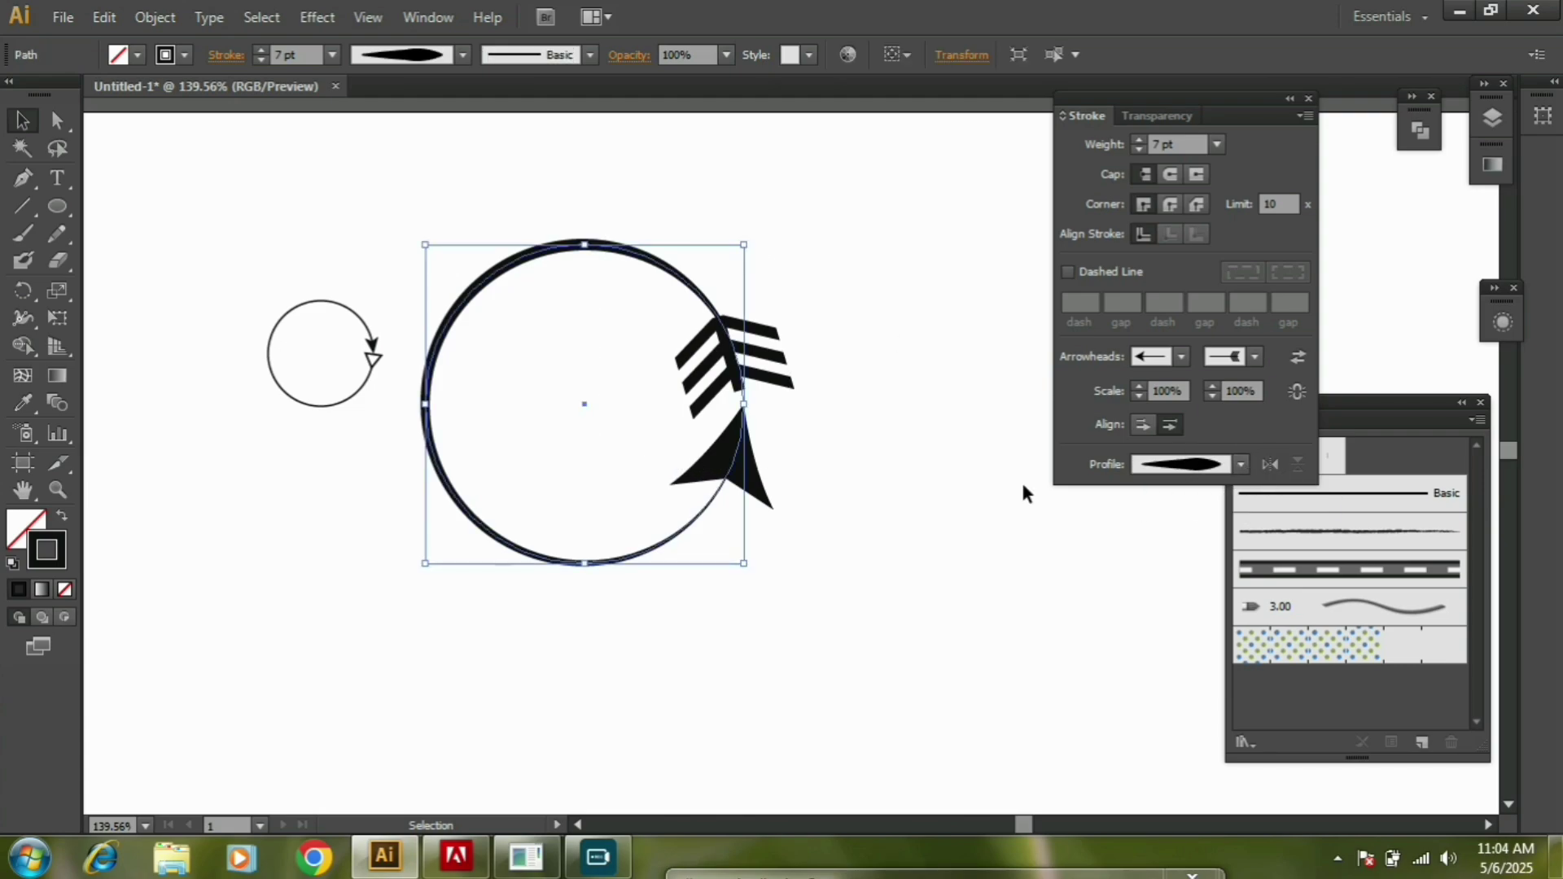
left_click(1268, 465)
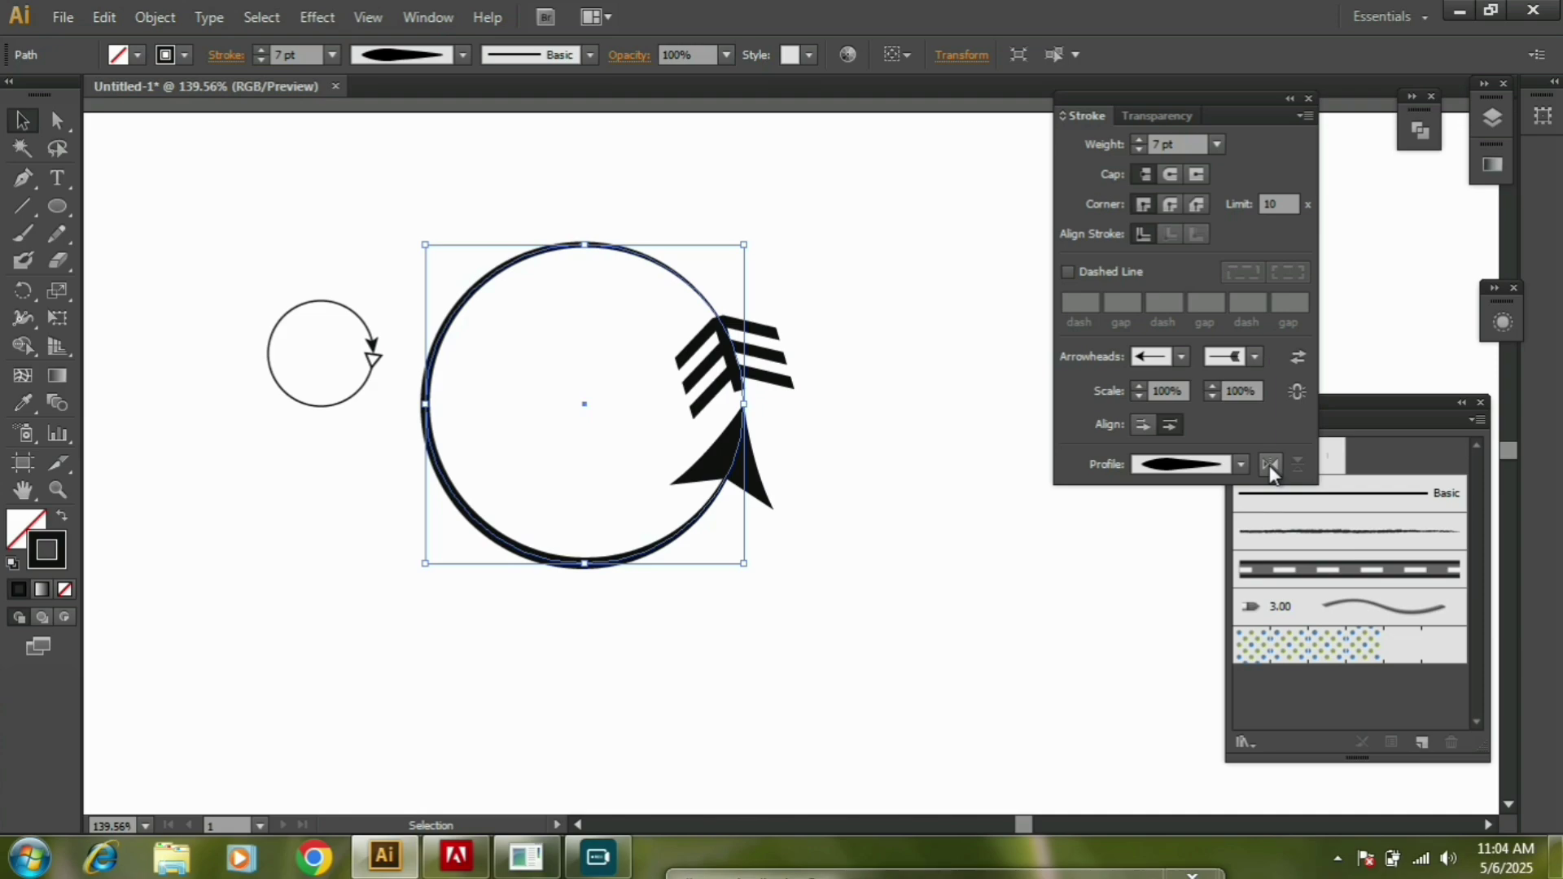
left_click(1268, 466)
left_click(1268, 465)
Apply the triangular width profile to the large circle, flip it along the path and deselect the circle.
left_click(1240, 464)
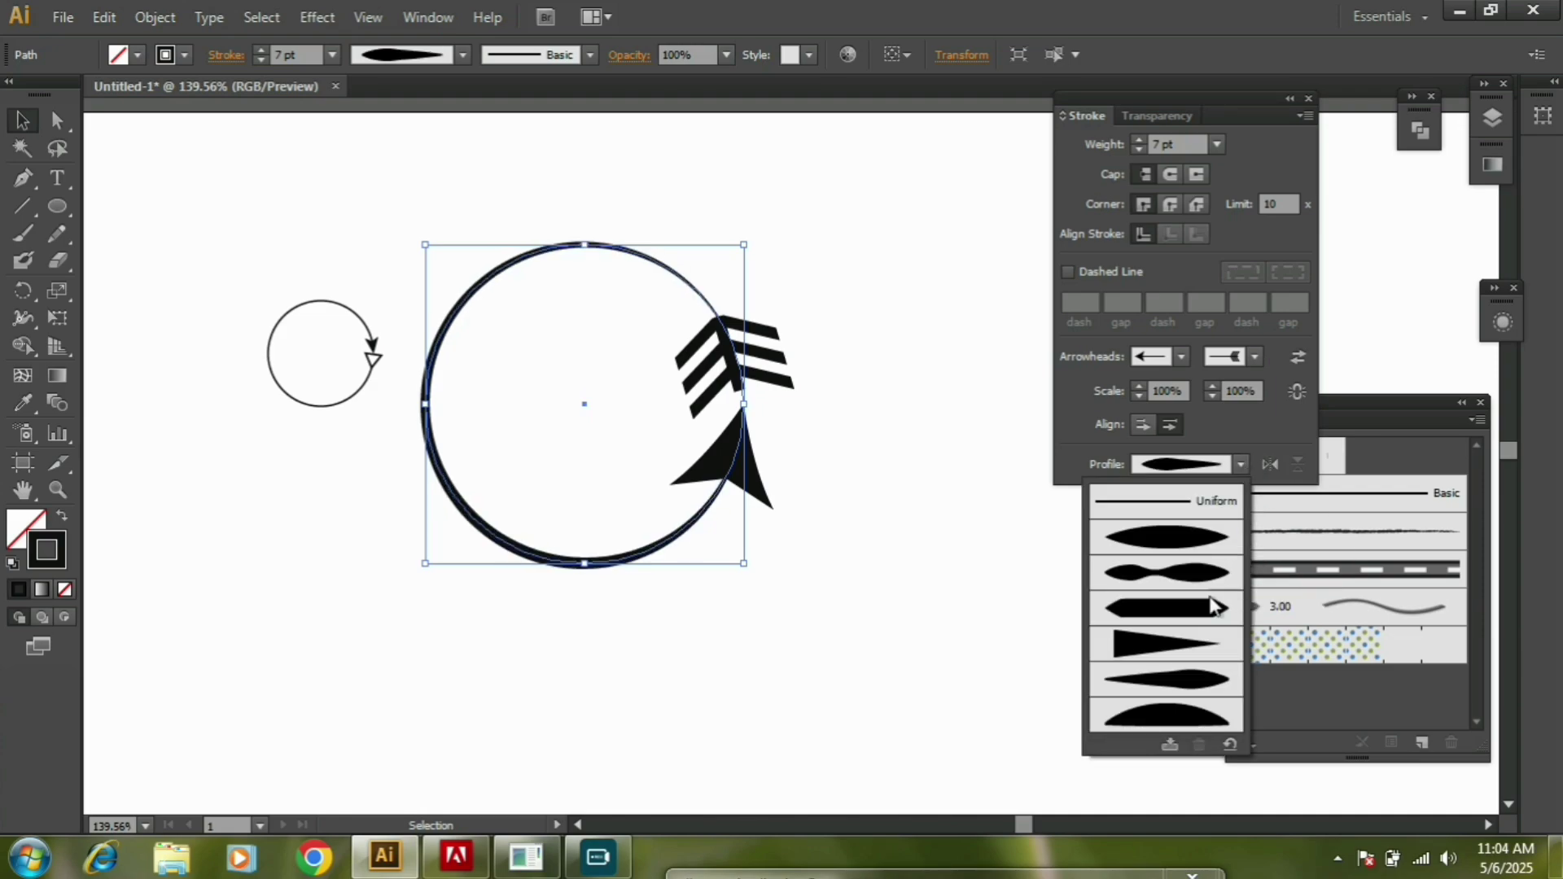
left_click(1182, 640)
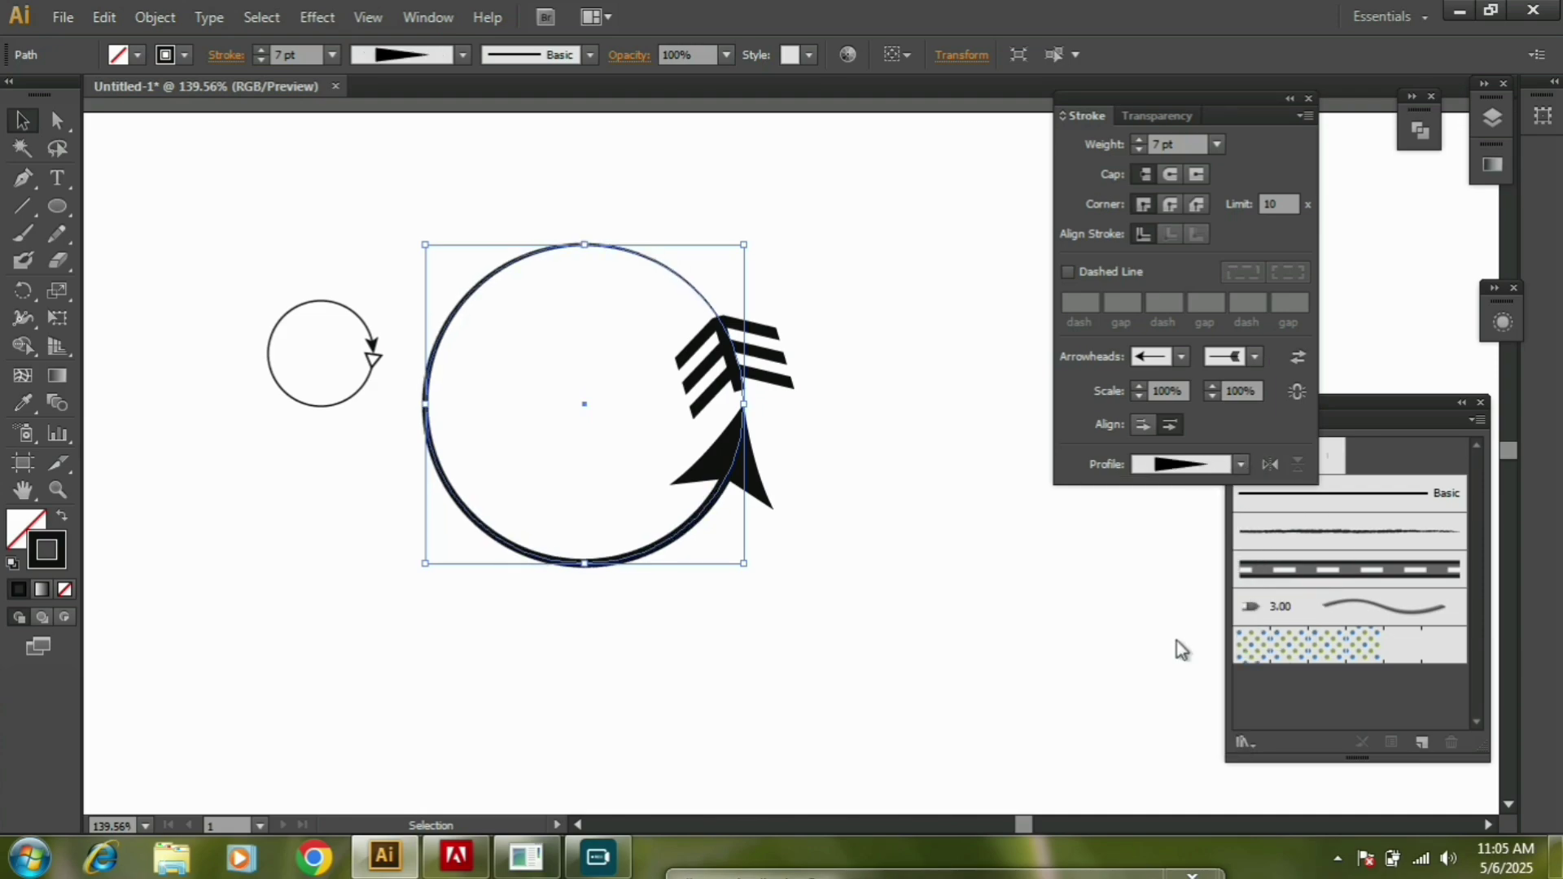
left_click(1270, 464)
left_click(975, 382)
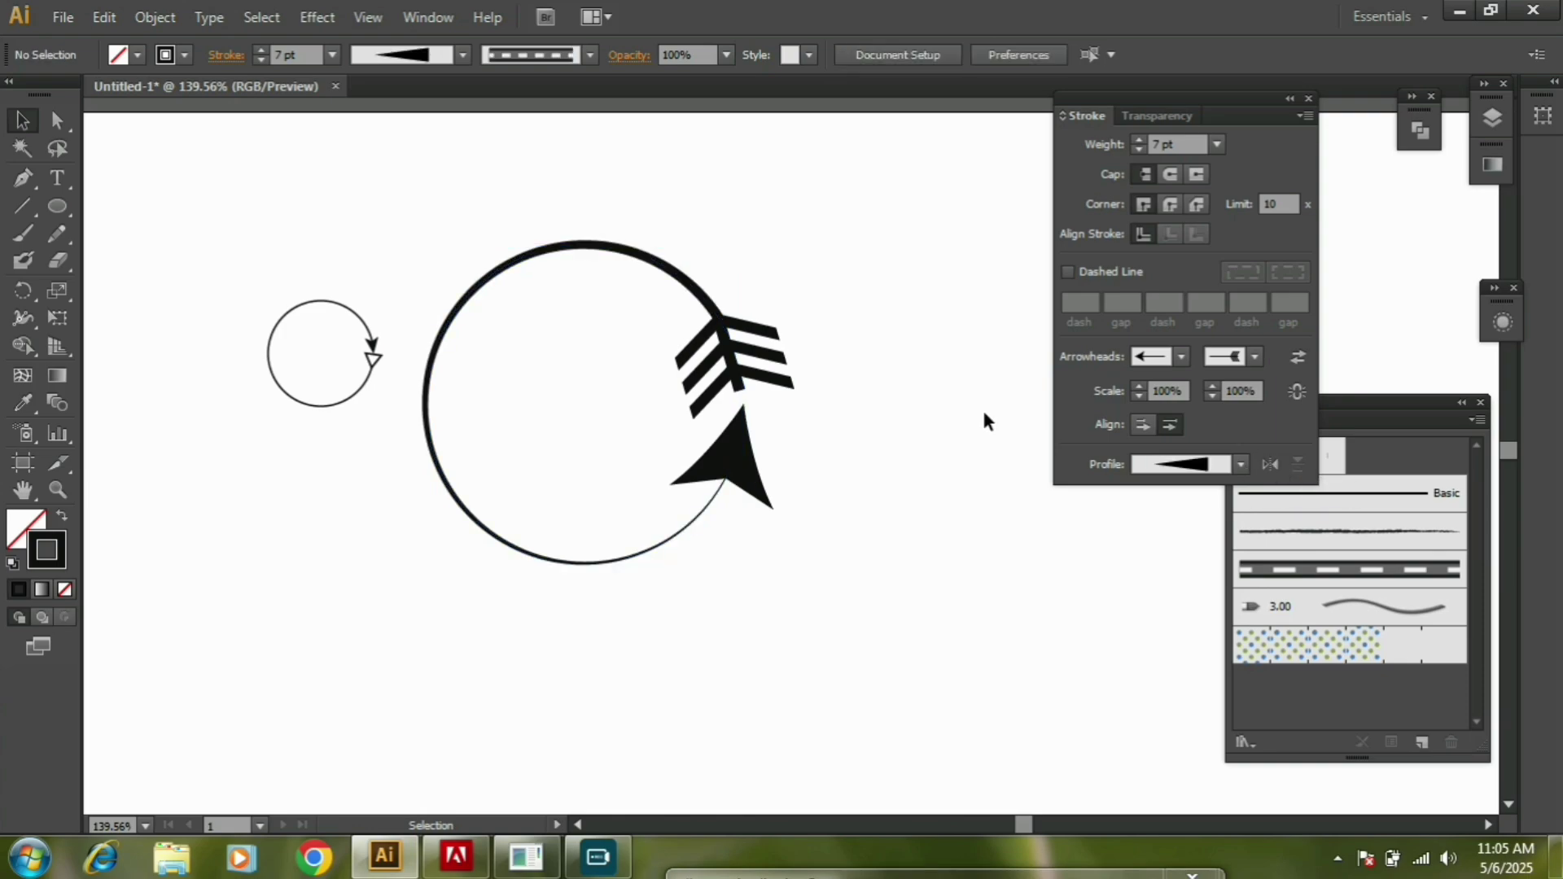
Start saving the current width profile, cancel it, and choose the arch-shaped profile with nothing selected.
left_click(1240, 464)
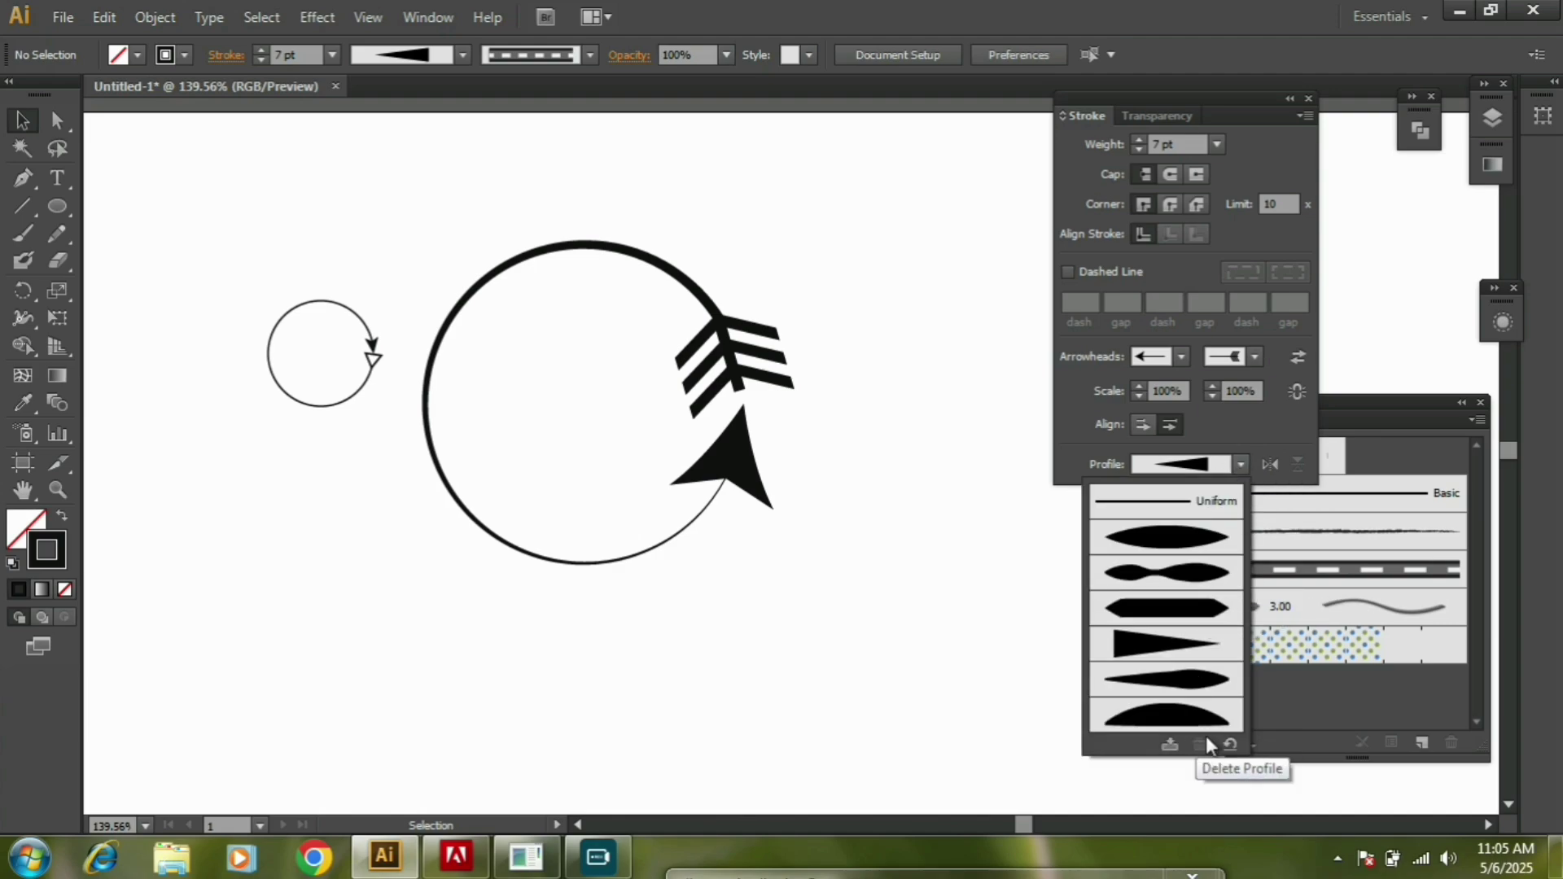
left_click(1170, 744)
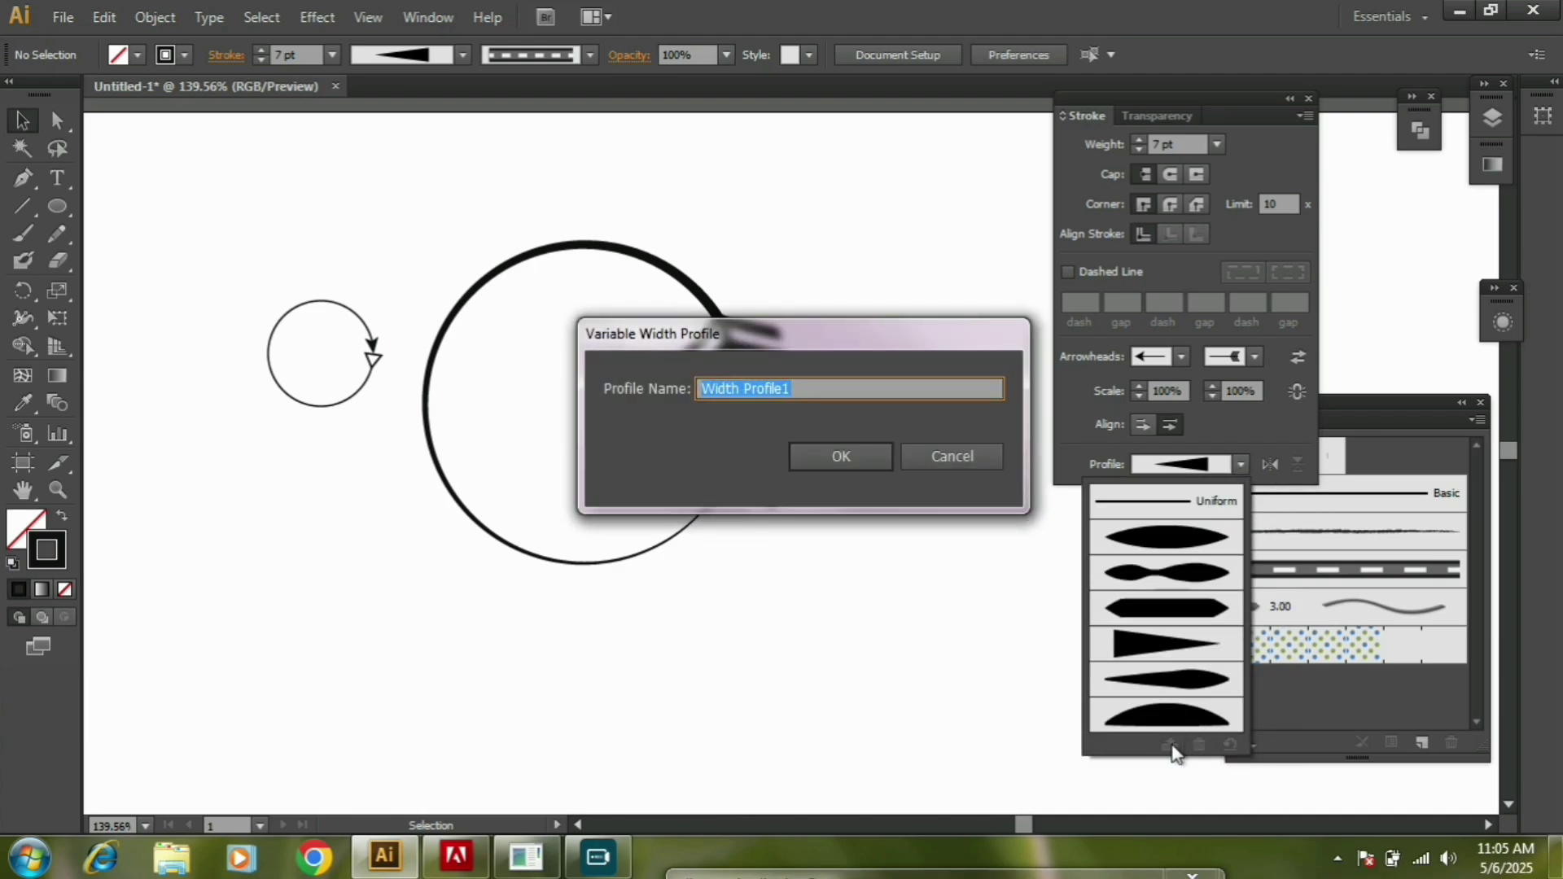
left_click(955, 456)
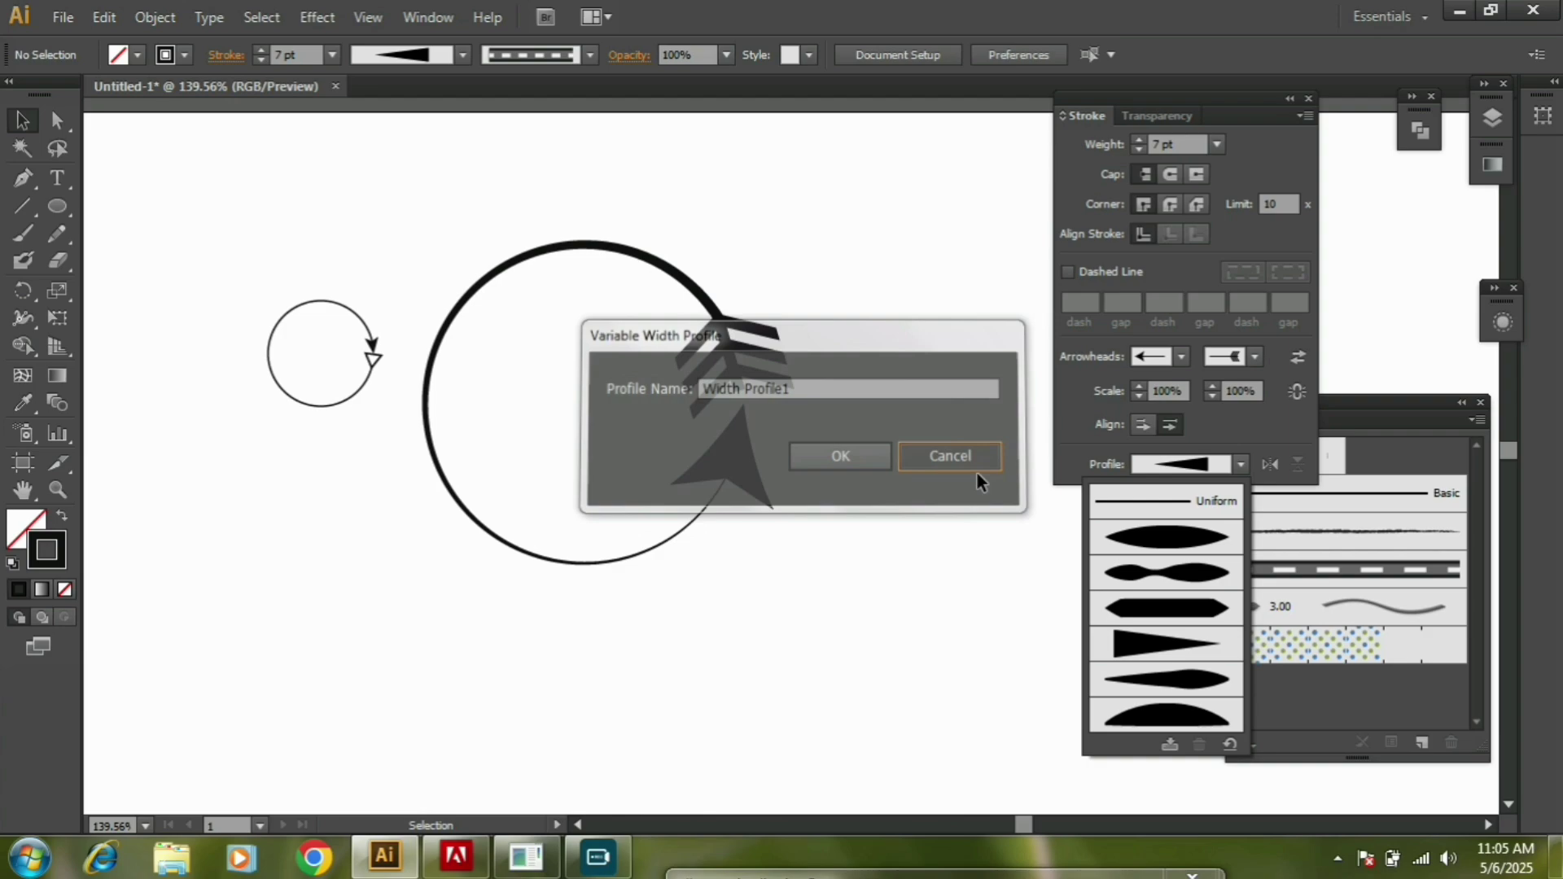
left_click(1171, 716)
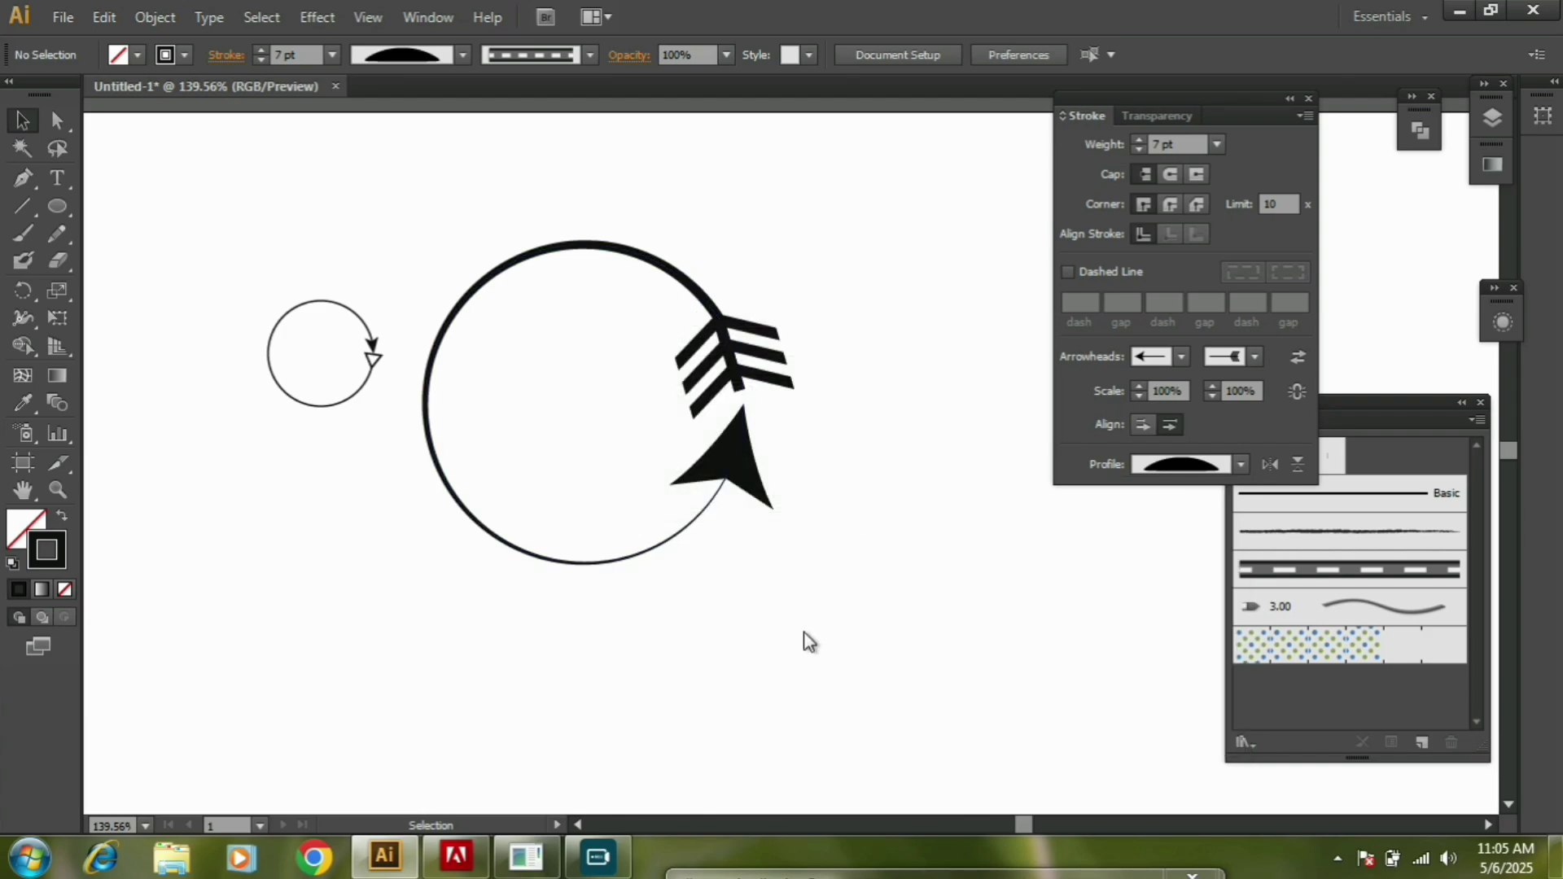